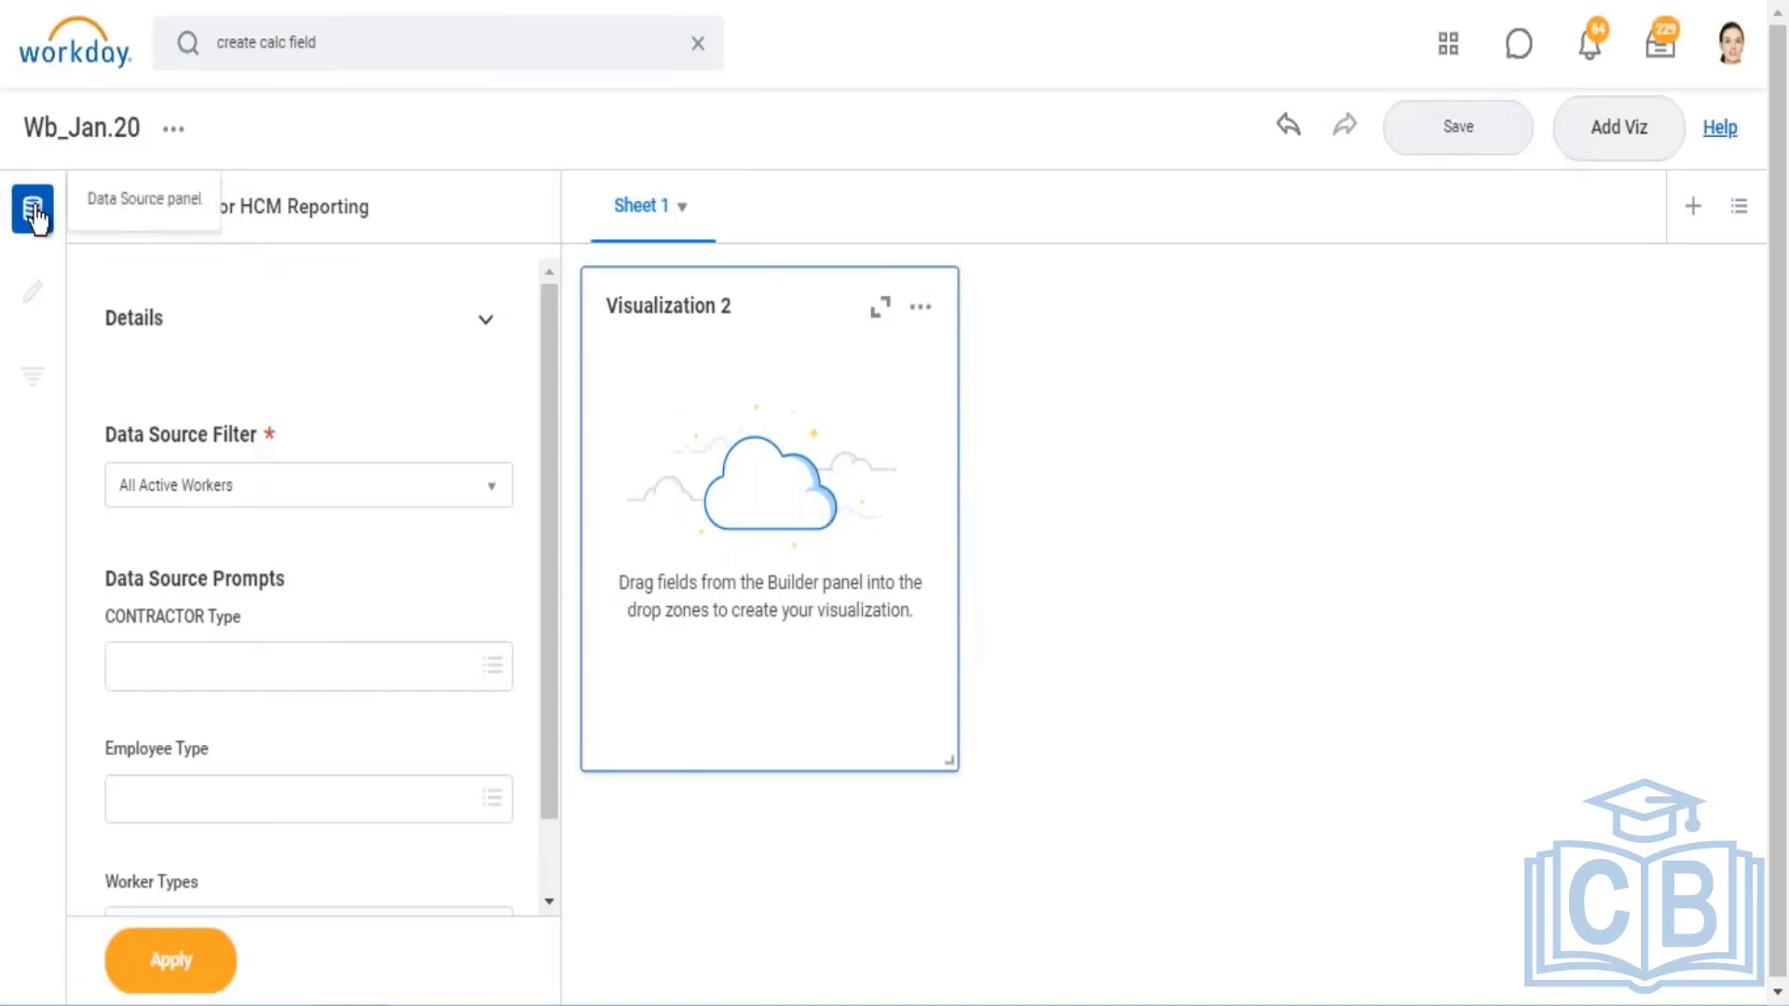
# Apply the data source with the All Active Workers filter and rename the visualization Gender Metrics
pyautogui.click(175, 969)
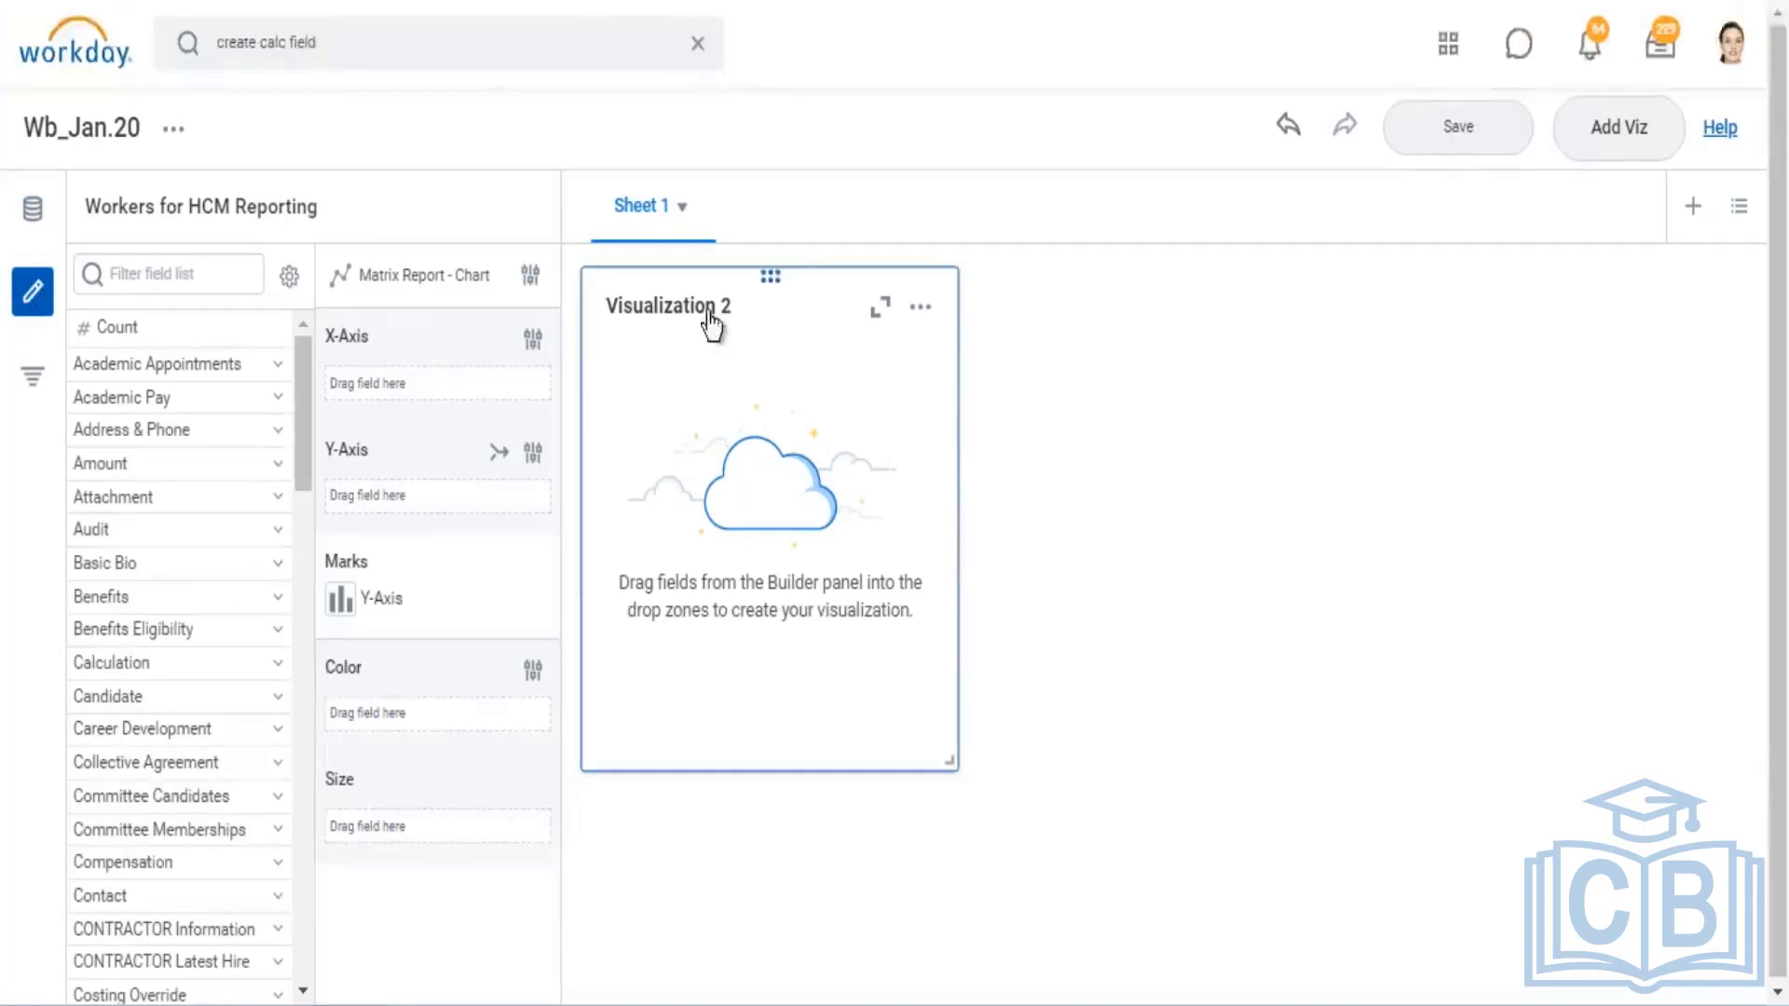
pyautogui.click(790, 328)
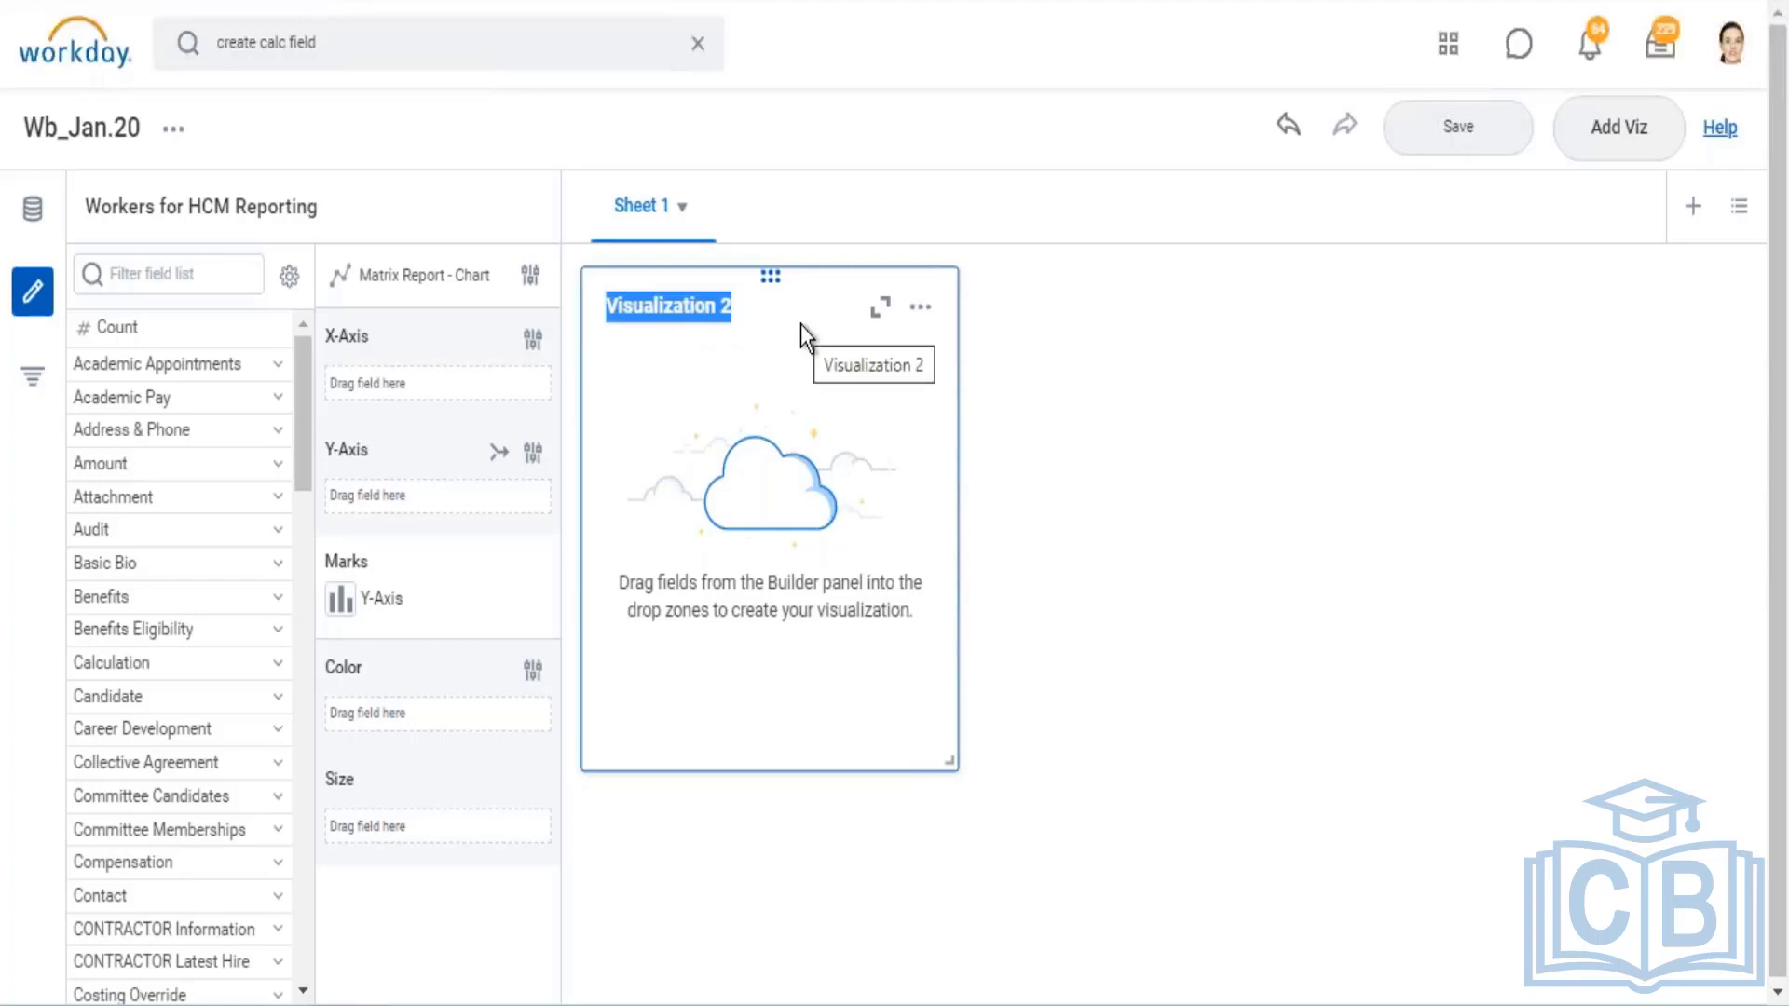
pyautogui.write('Gen')
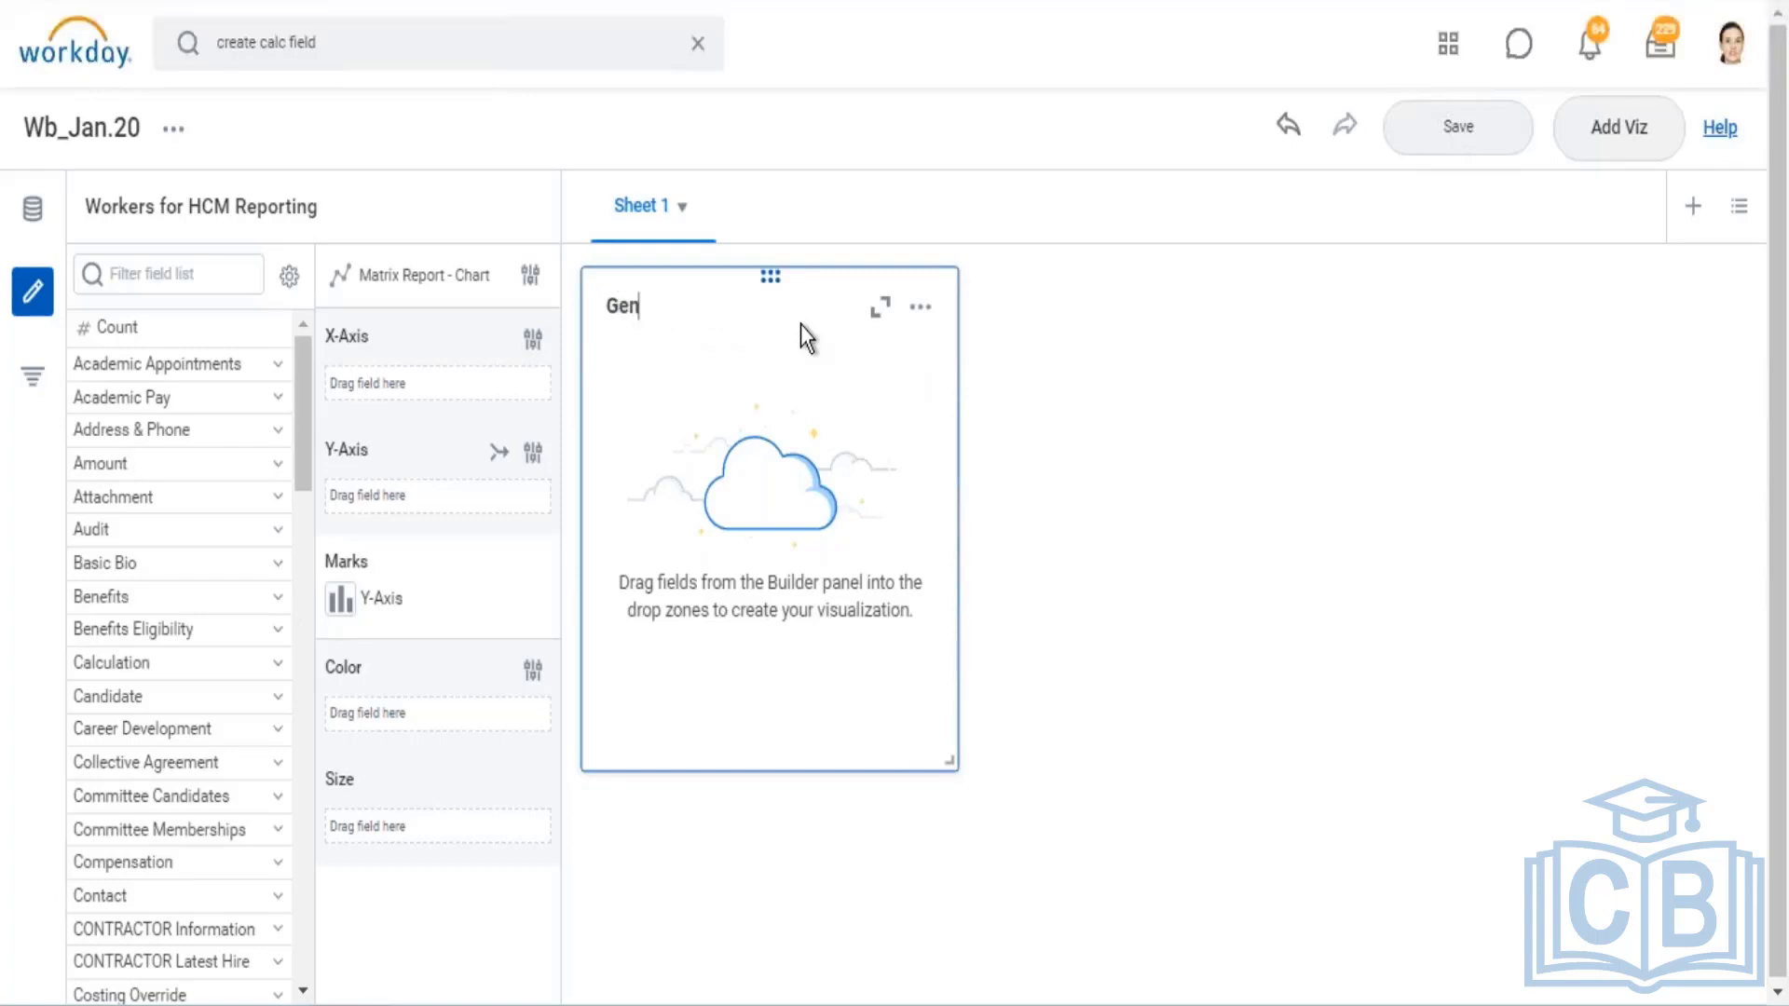
pyautogui.write('der Metrics')
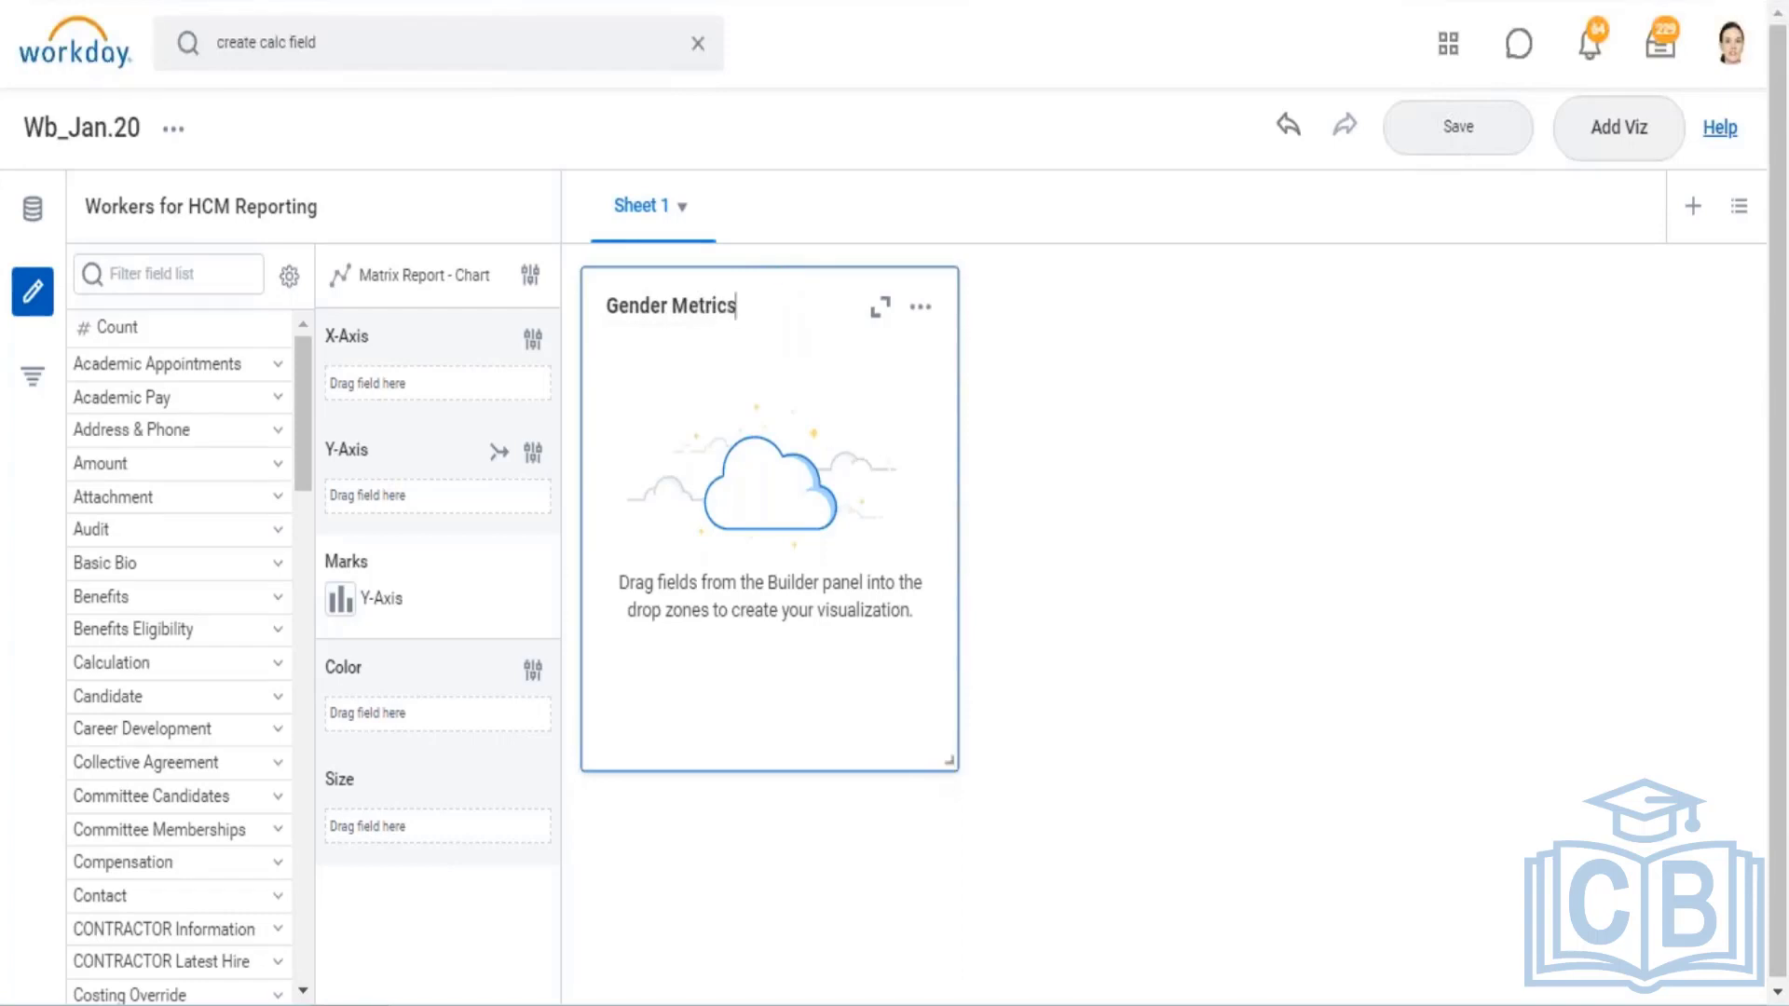
# Widen the Gender Metrics visualization and choose the Matrix Report Chart as its type
pyautogui.moveTo(952, 761); pyautogui.dragTo(1479, 778)
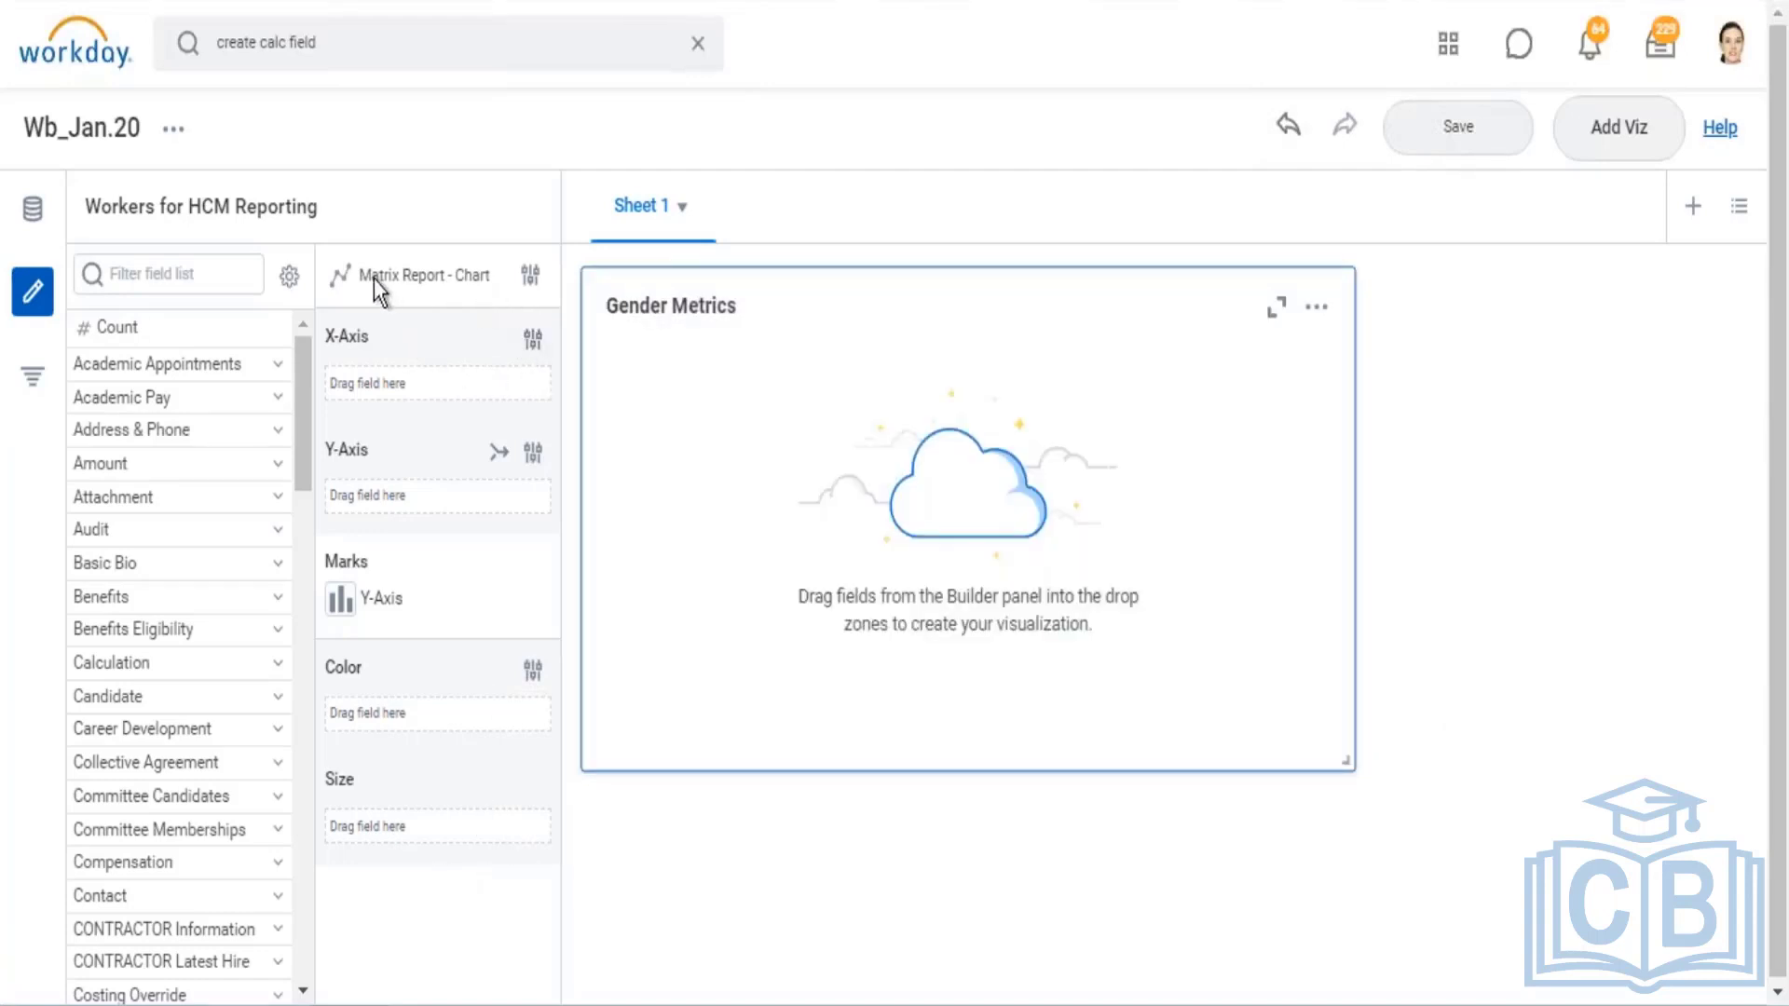
pyautogui.click(531, 278)
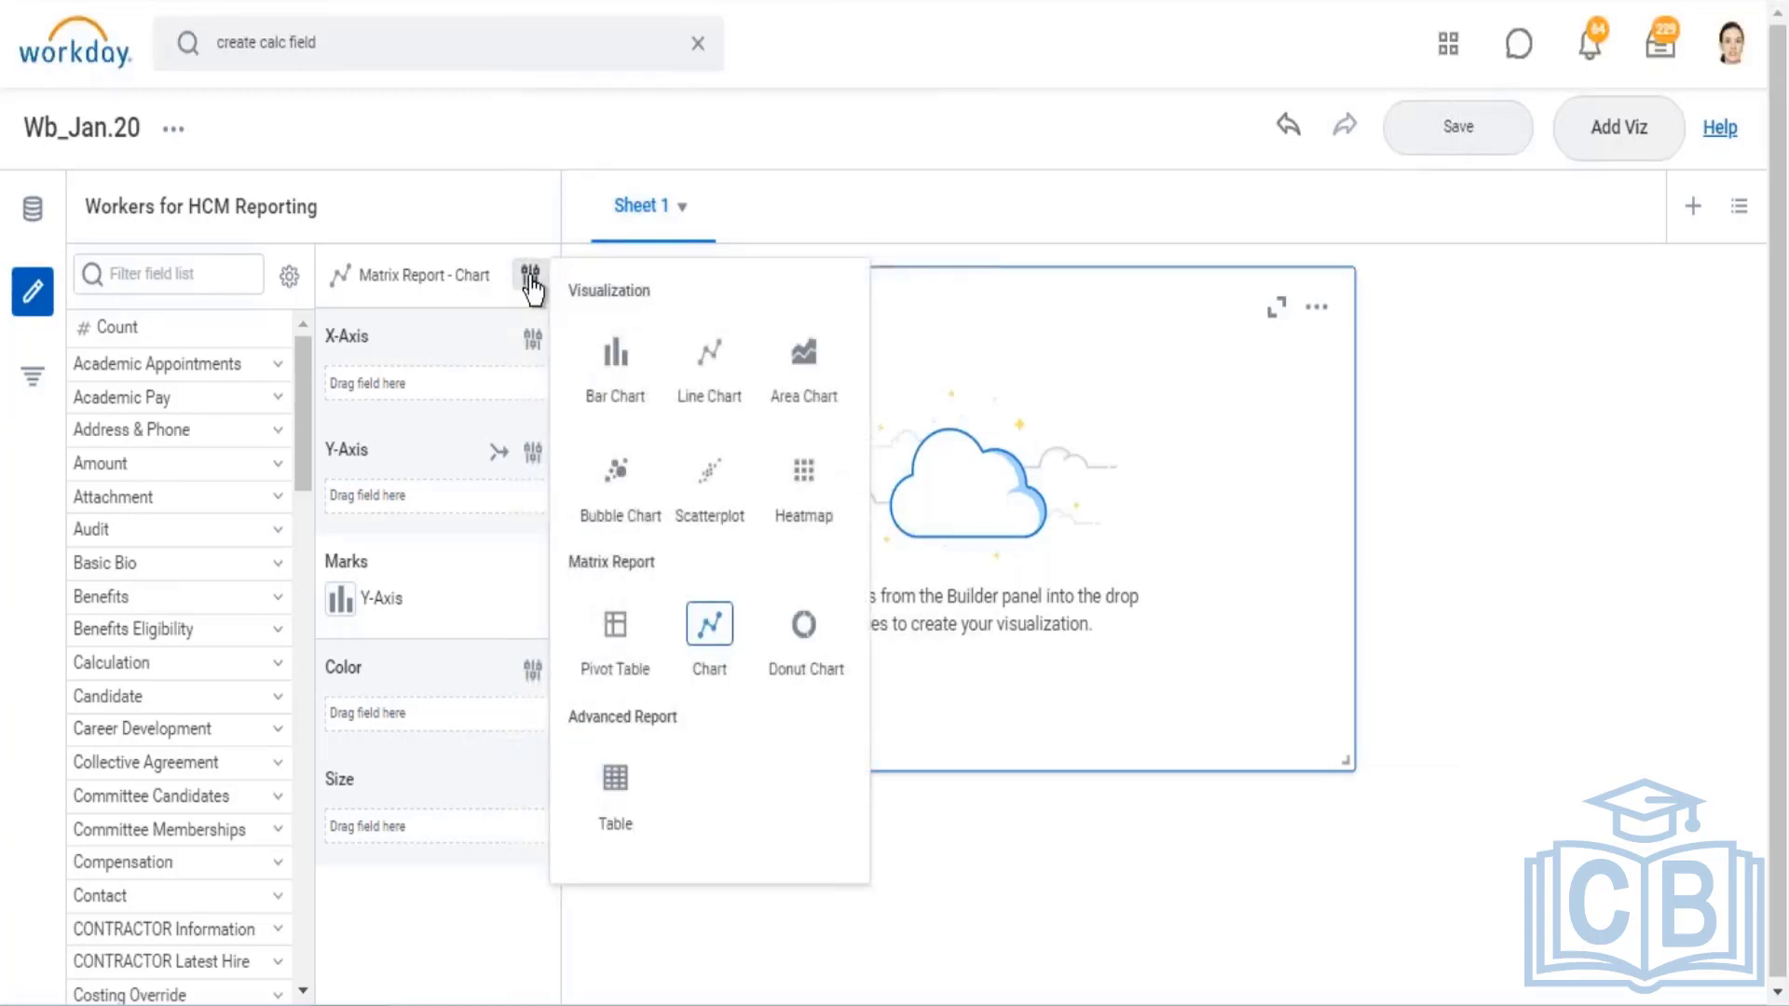
pyautogui.click(715, 633)
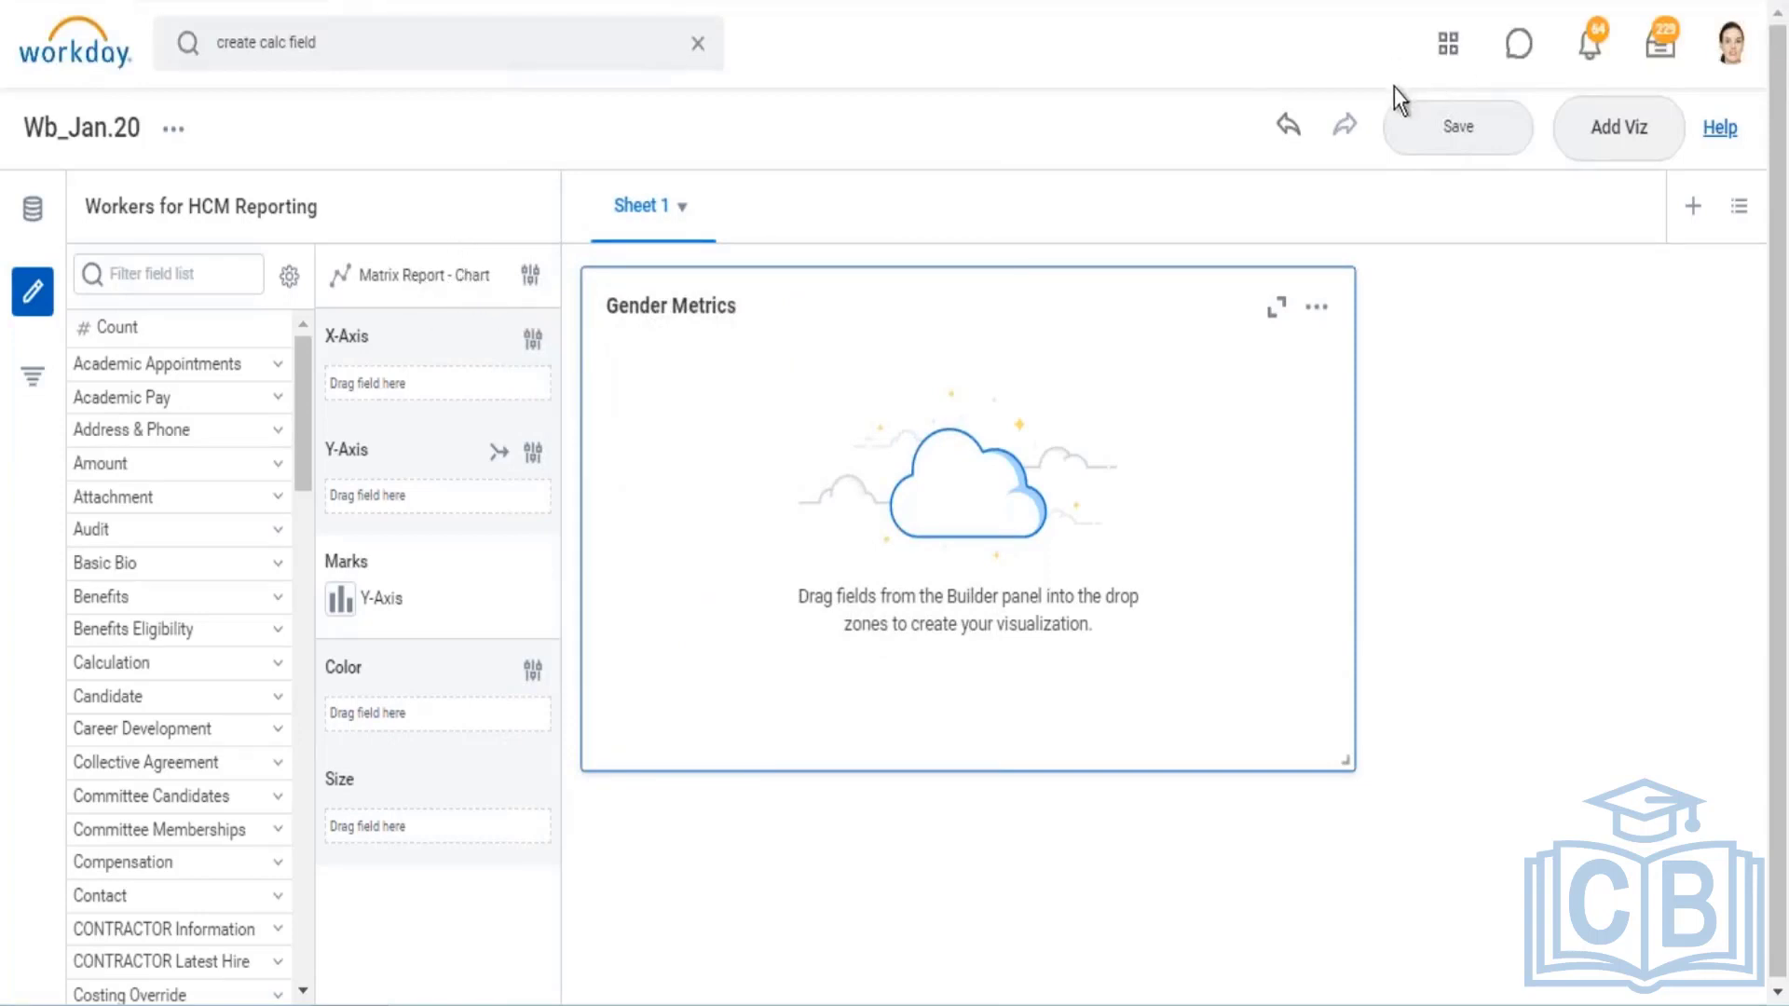
# Find the Management Level field, place it on the X-axis, and widen the chart across the sheet
pyautogui.click(205, 279)
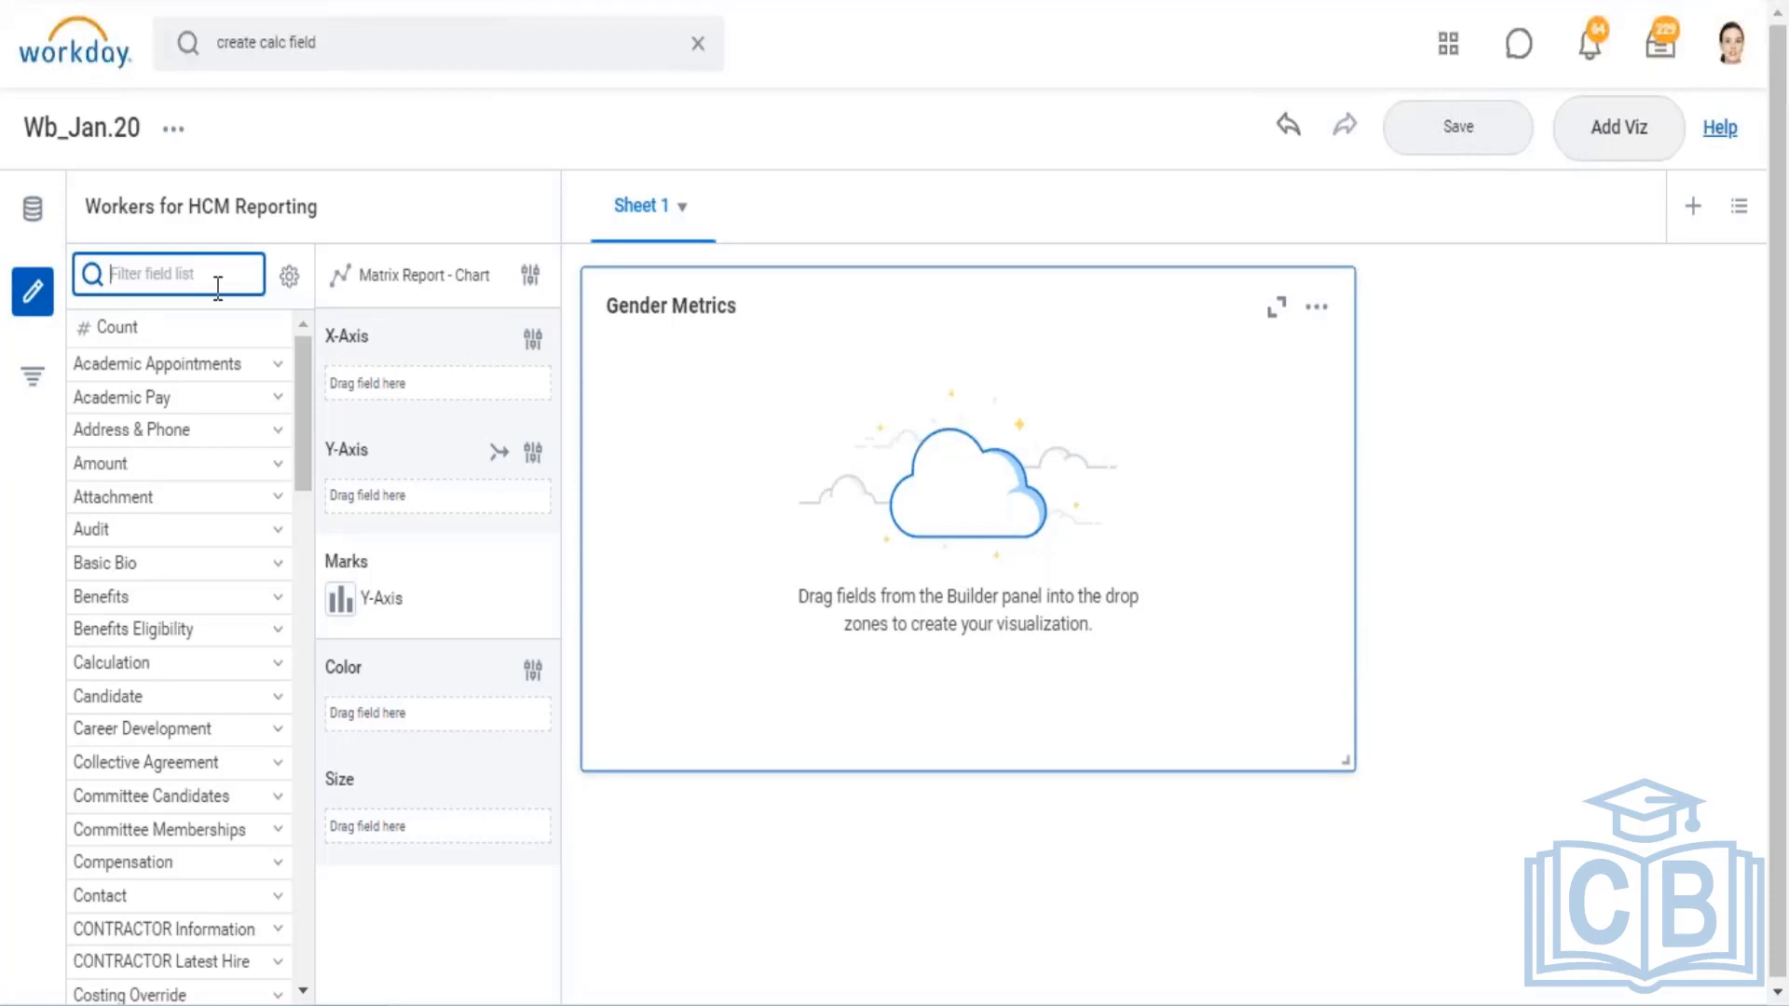
pyautogui.write('management')
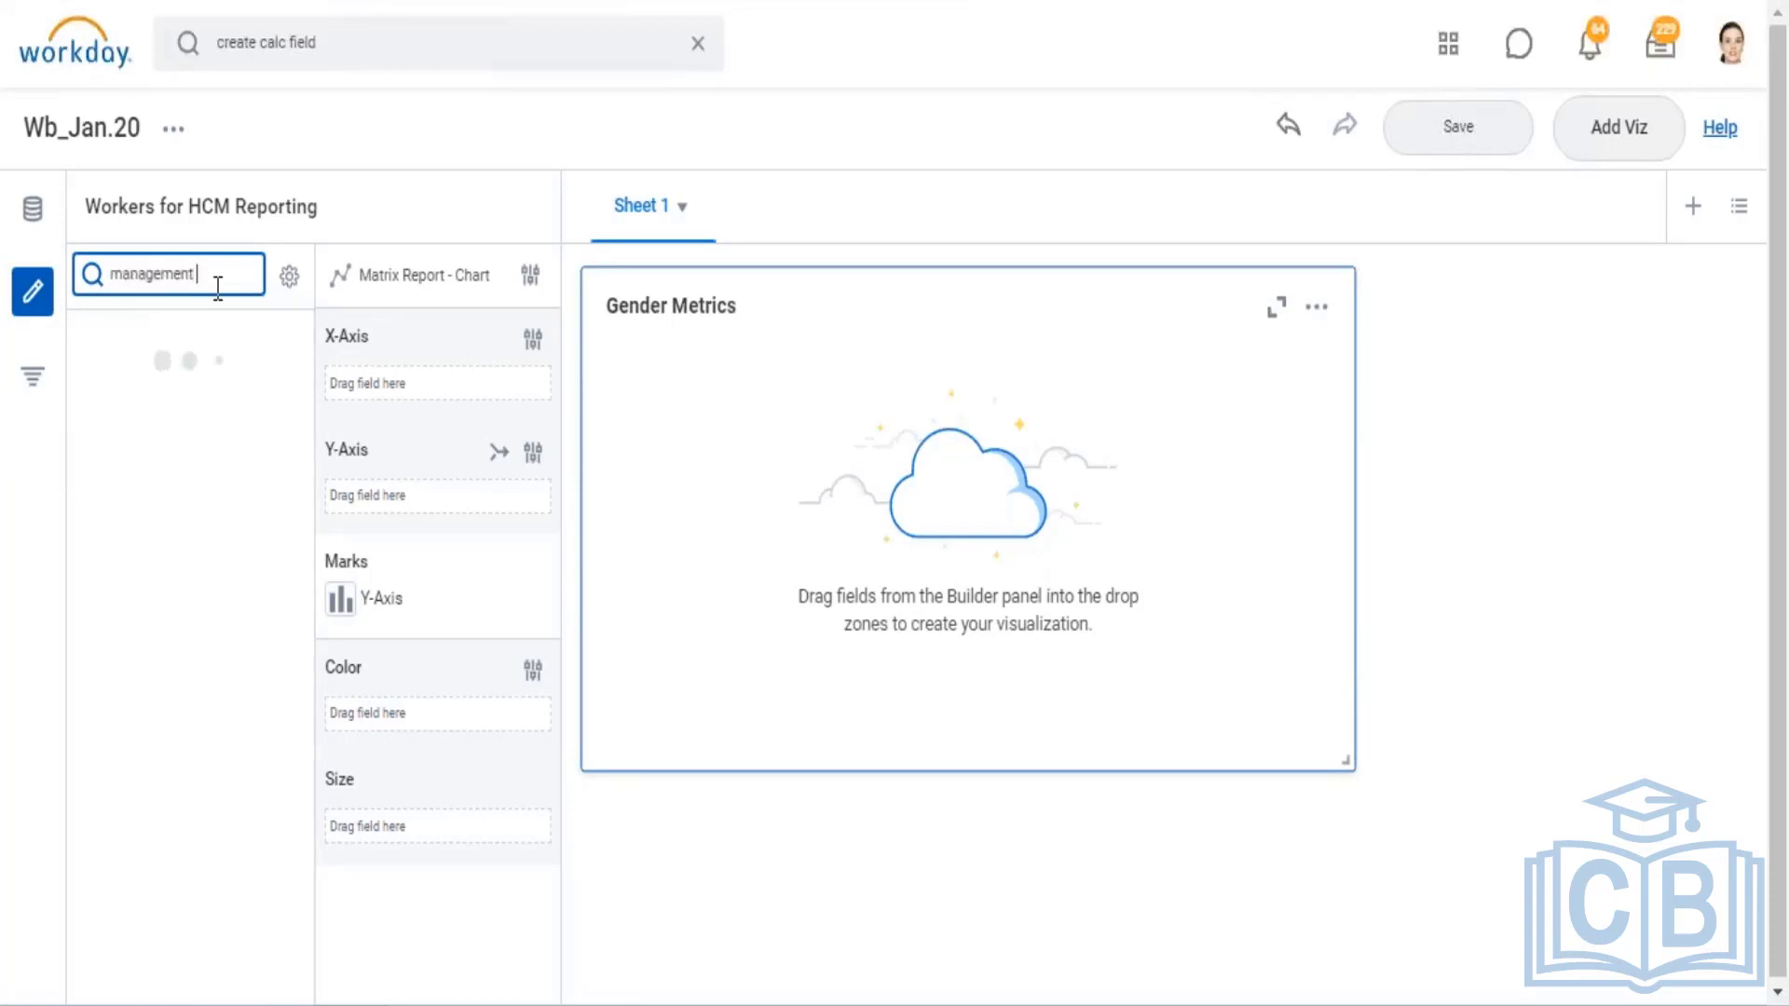
pyautogui.write(' level')
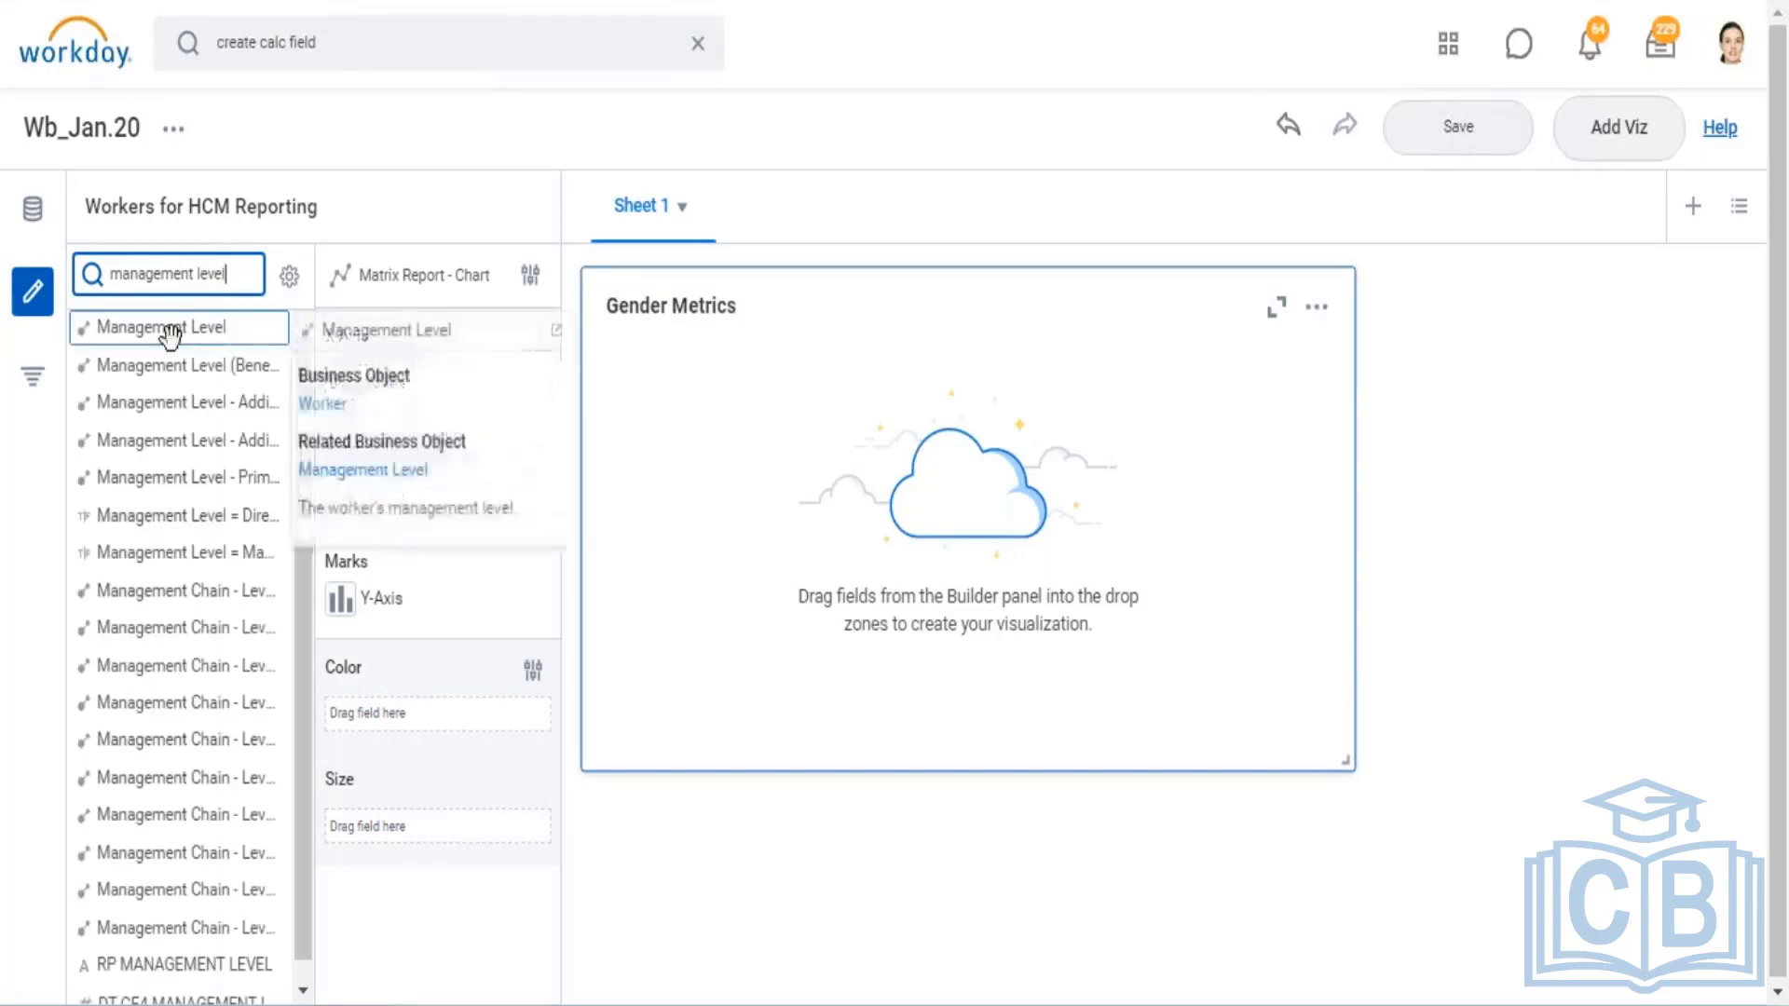
pyautogui.moveTo(169, 332); pyautogui.dragTo(432, 411)
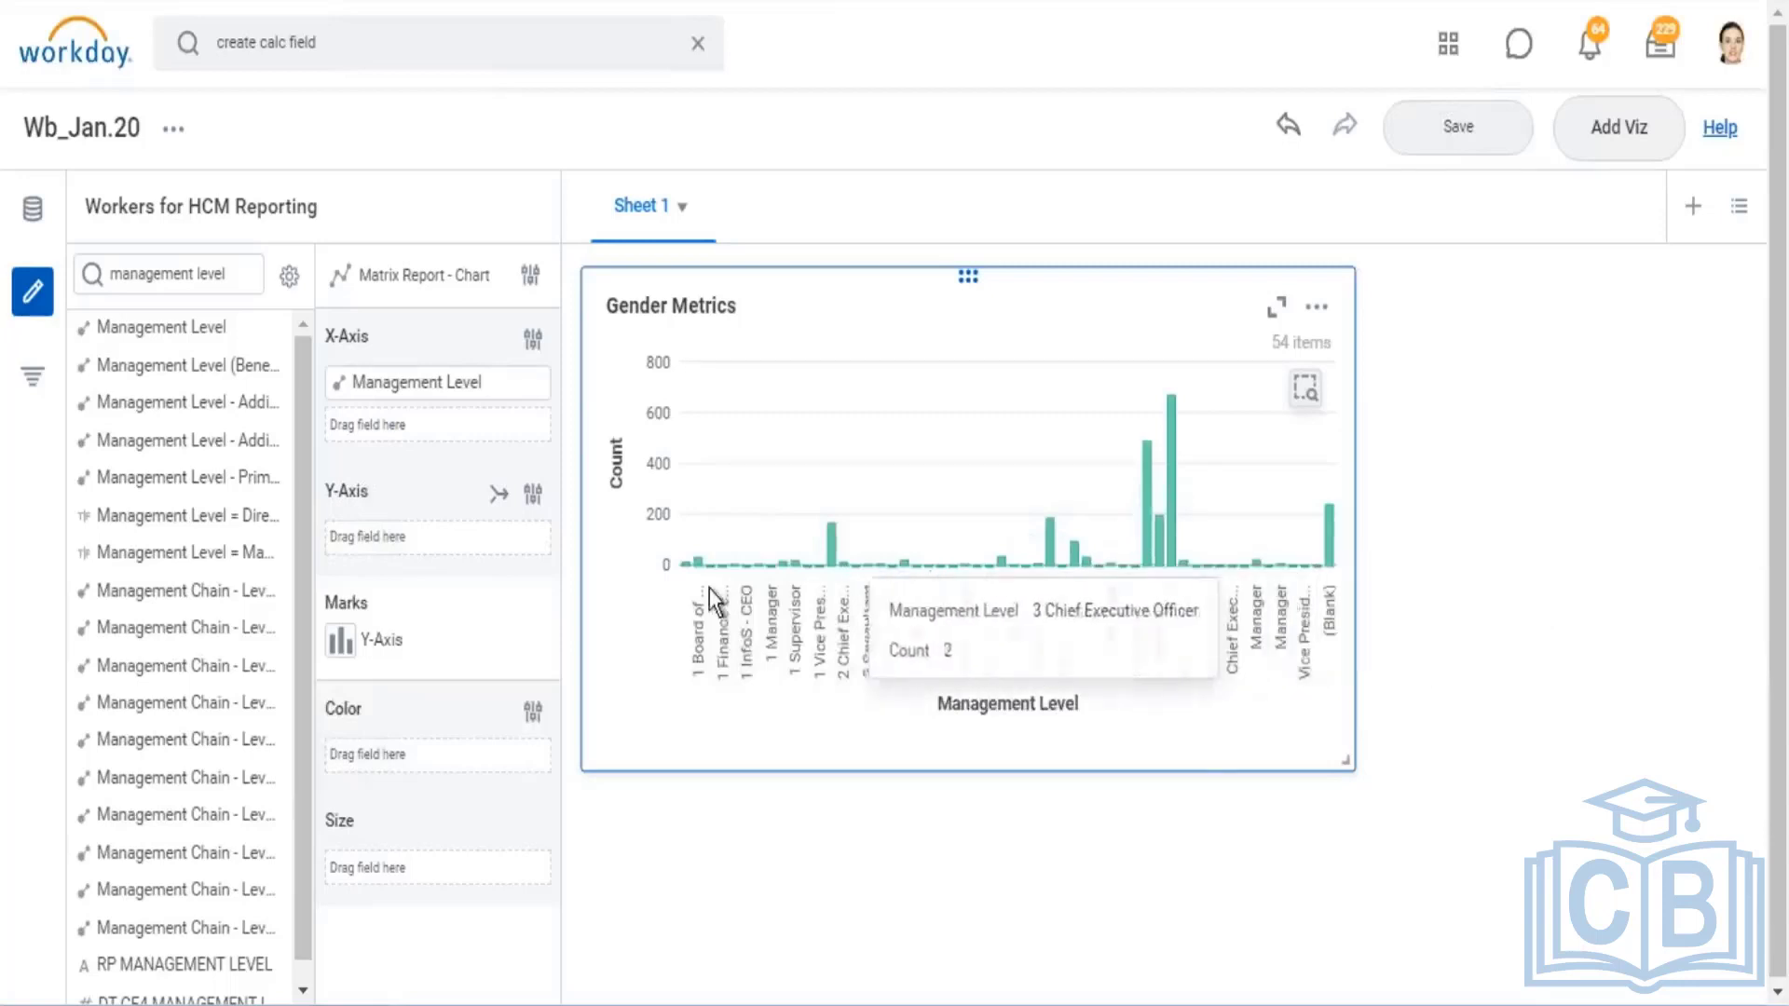
pyautogui.moveTo(1351, 774); pyautogui.dragTo(1590, 776)
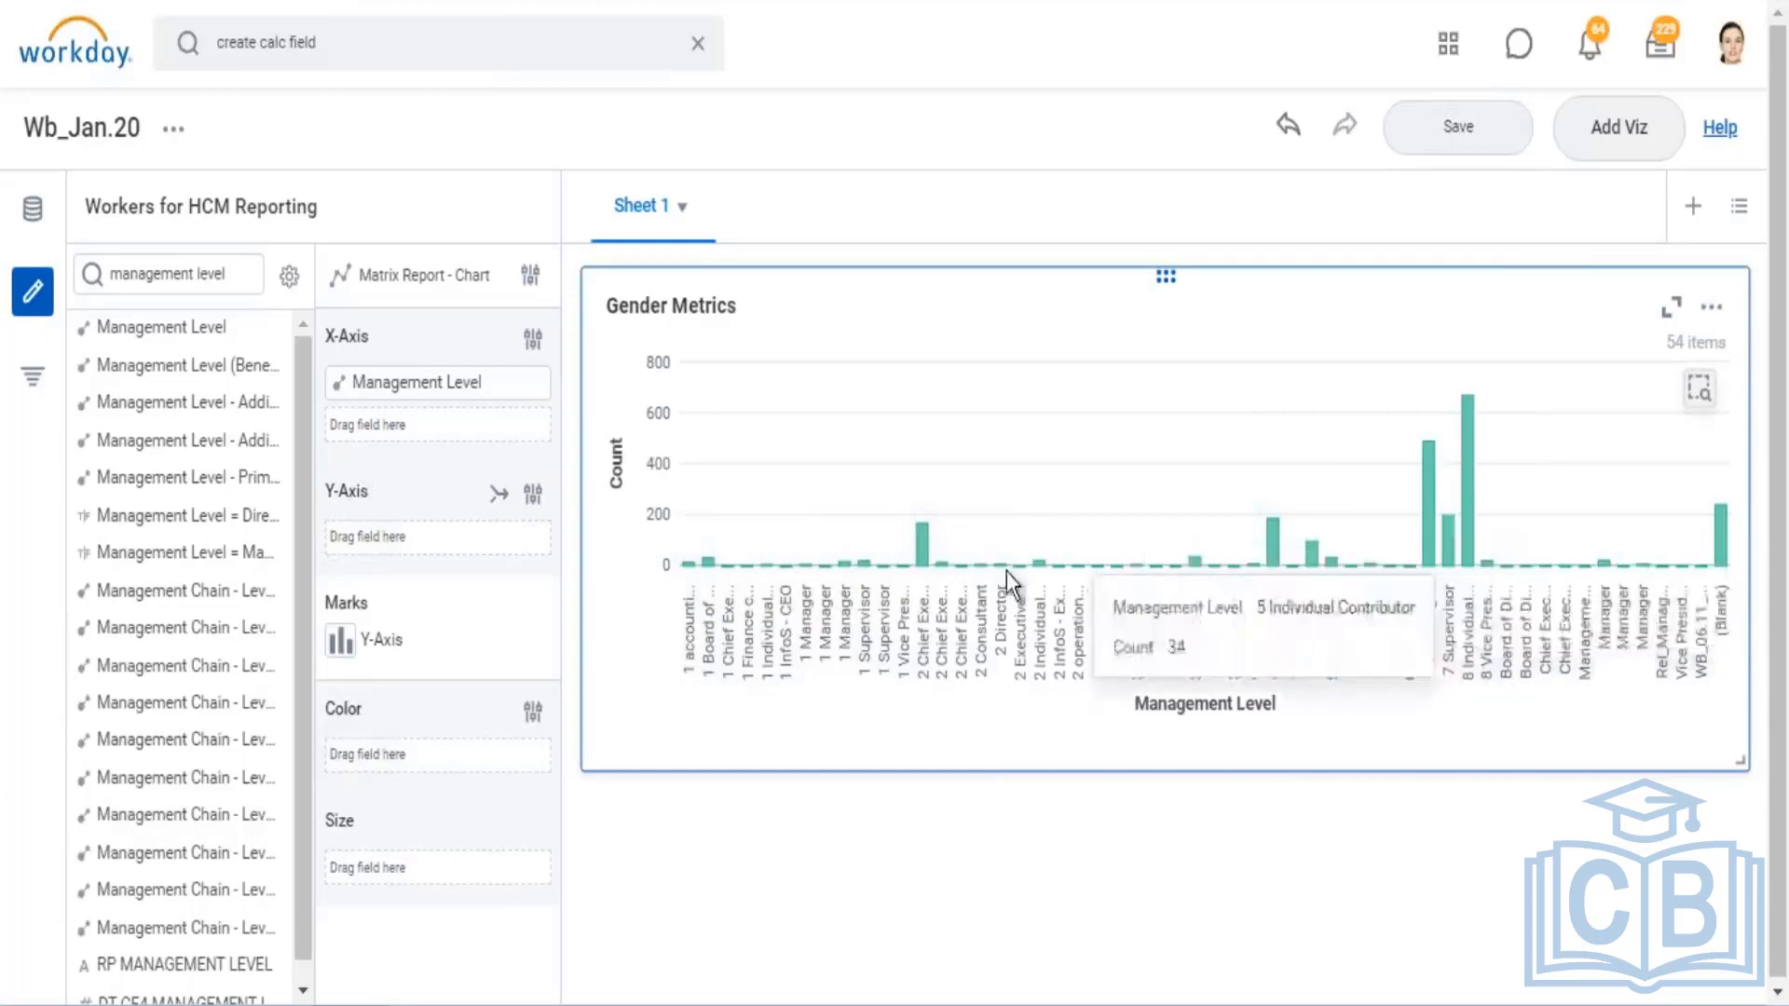
# Sort the chart's X-axis by Value Total - Descending
pyautogui.click(533, 339)
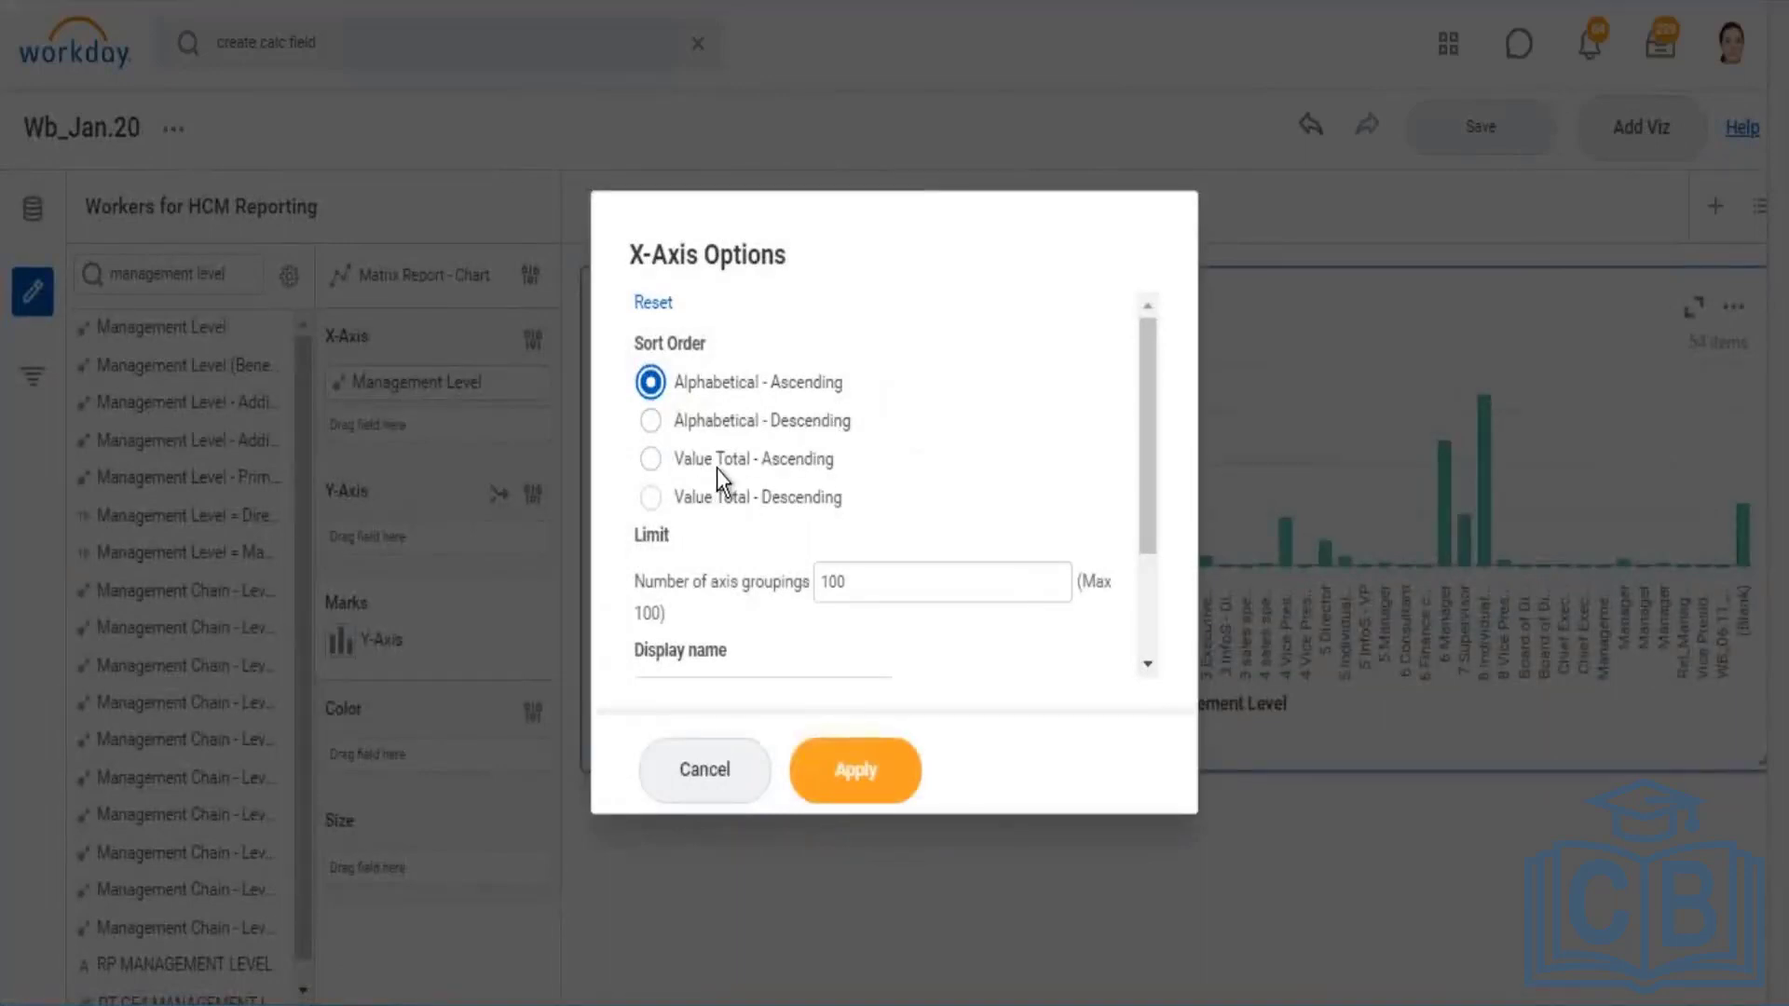
pyautogui.click(755, 503)
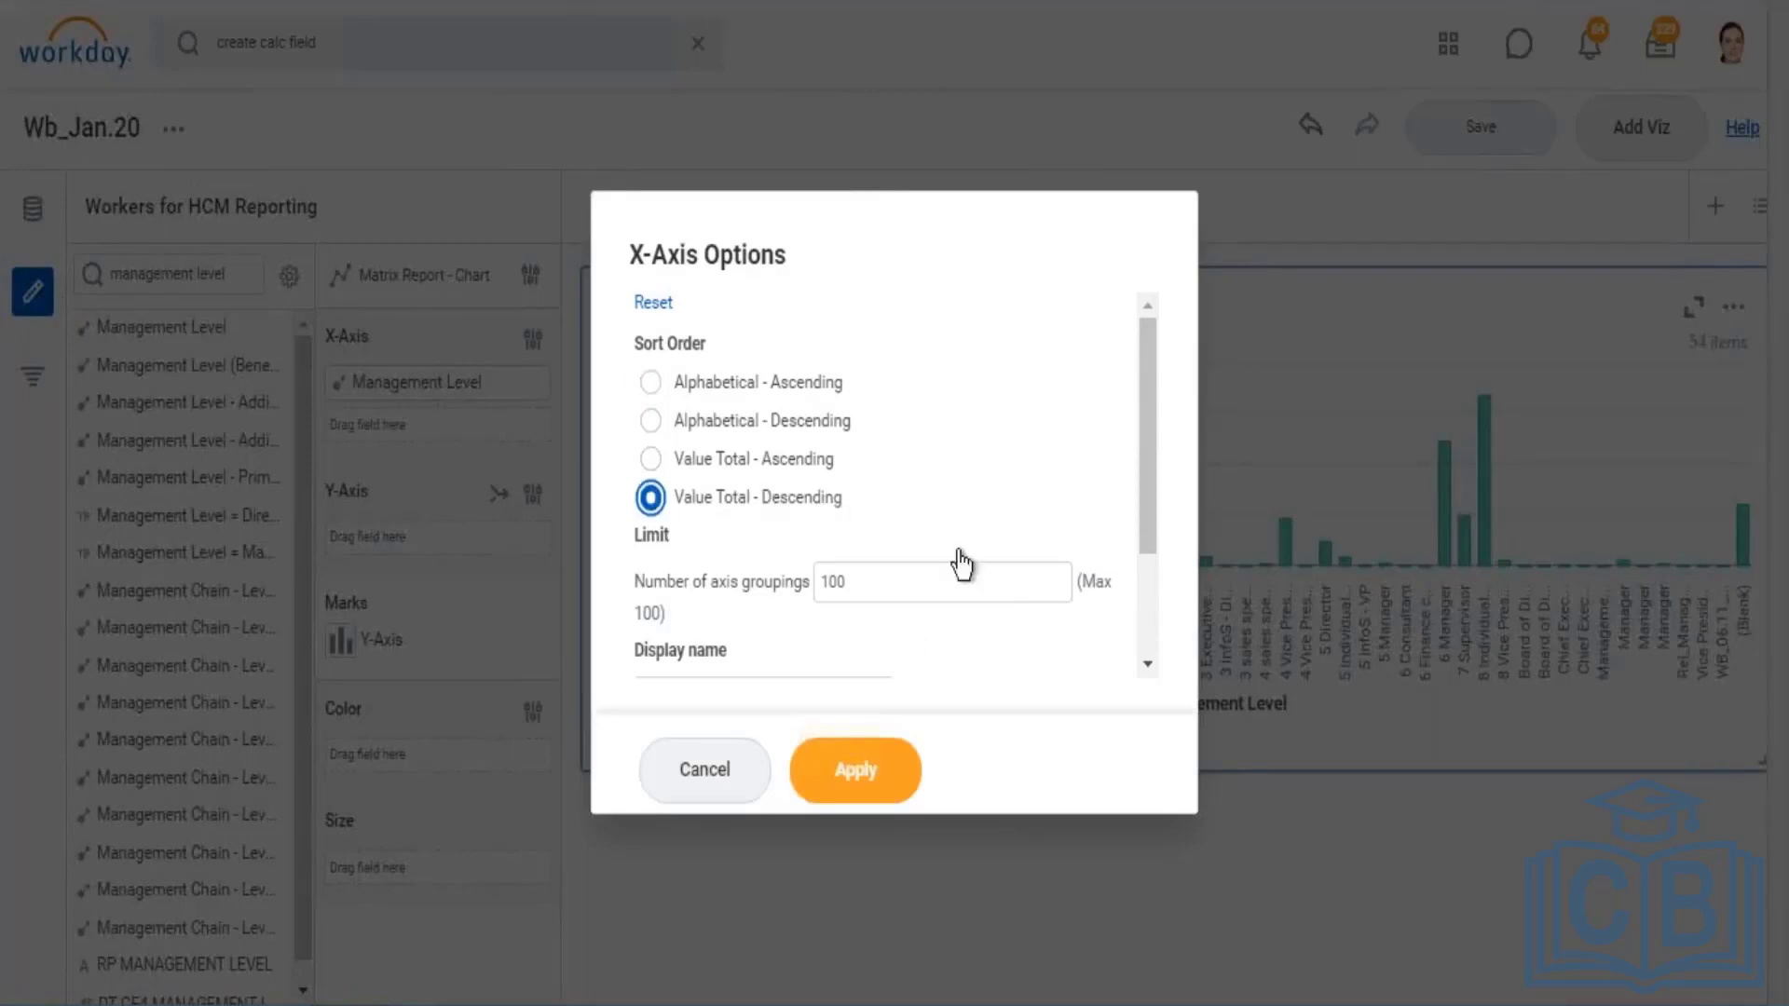
pyautogui.click(859, 783)
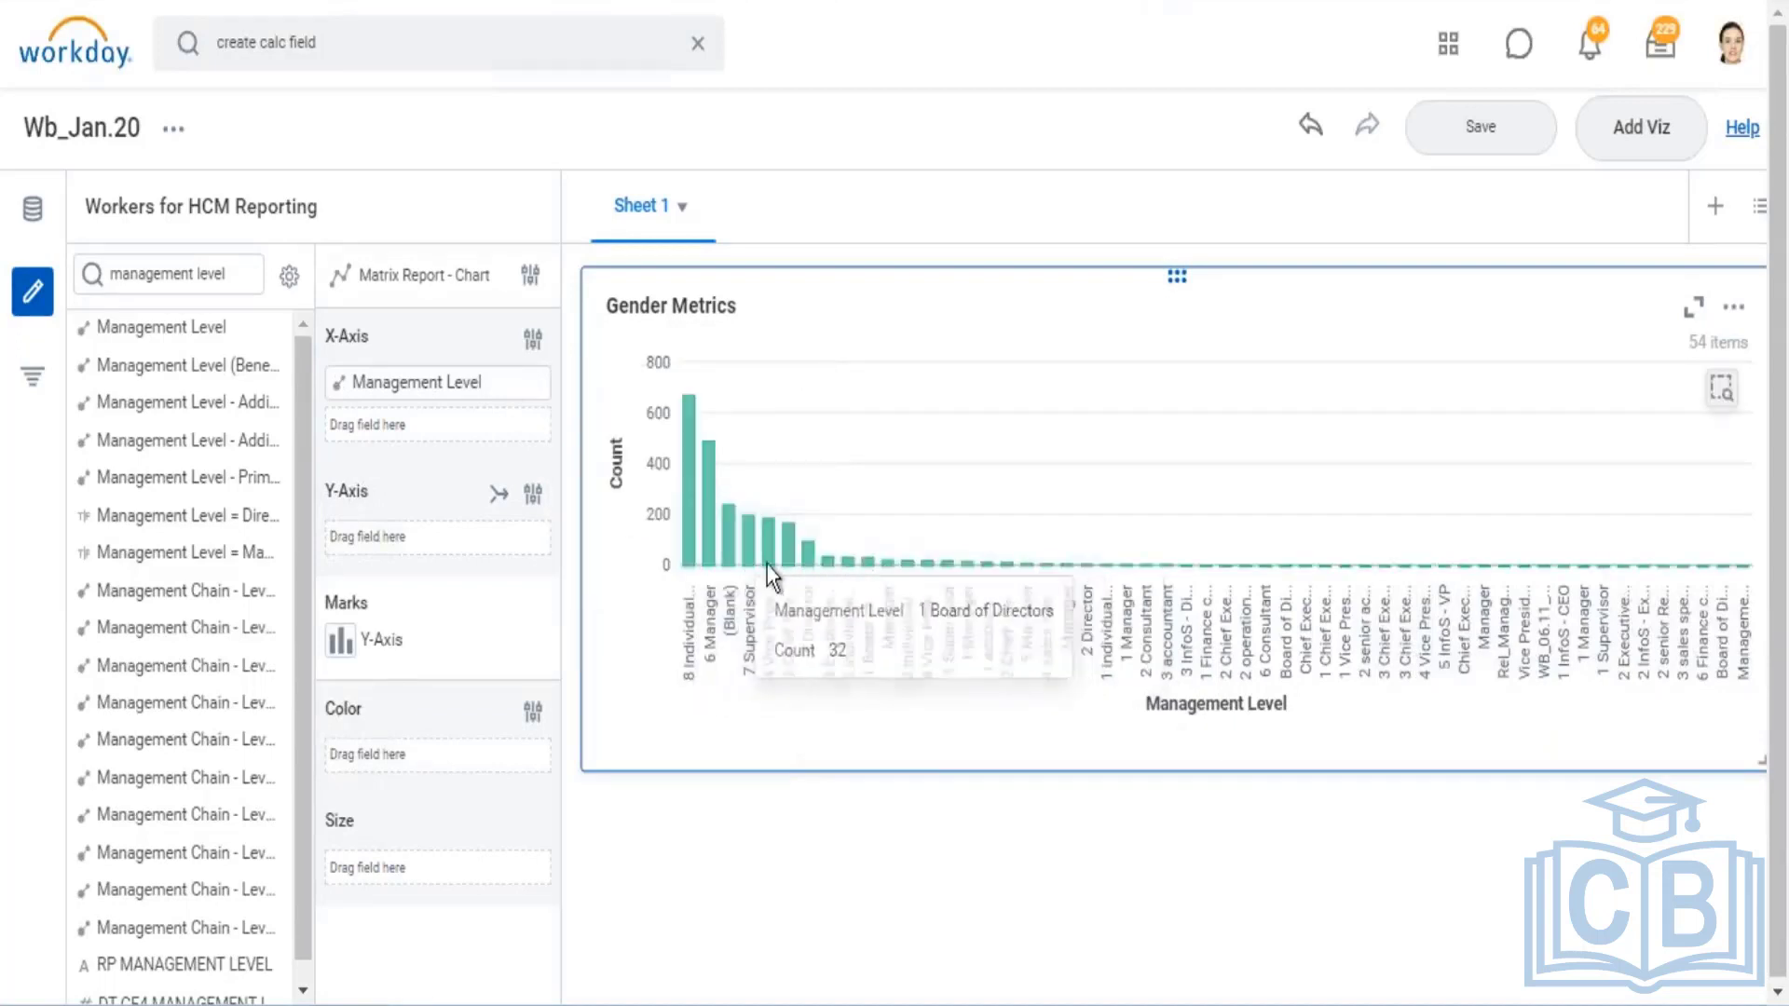
# Limit the X-axis to 10 groupings, with the remaining values summed, and check the Other bar's count
pyautogui.click(534, 341)
pyautogui.scroll(-3, 903, 524)
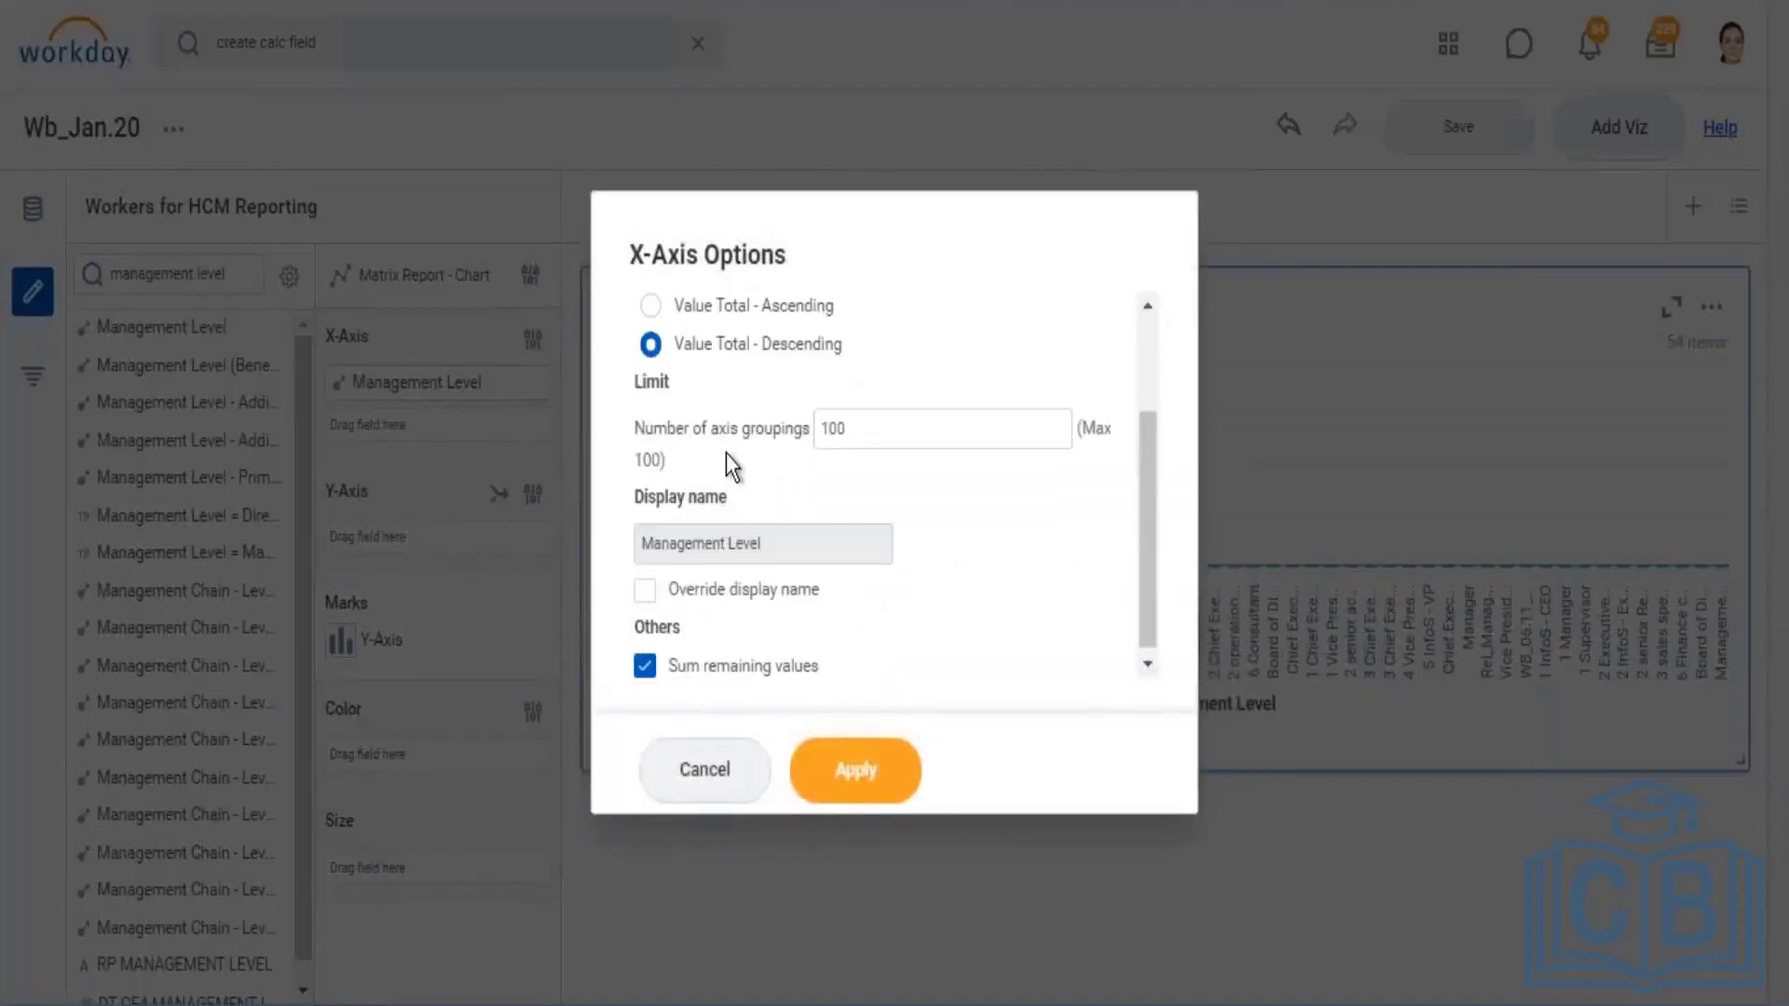
pyautogui.click(849, 429)
pyautogui.click(851, 430)
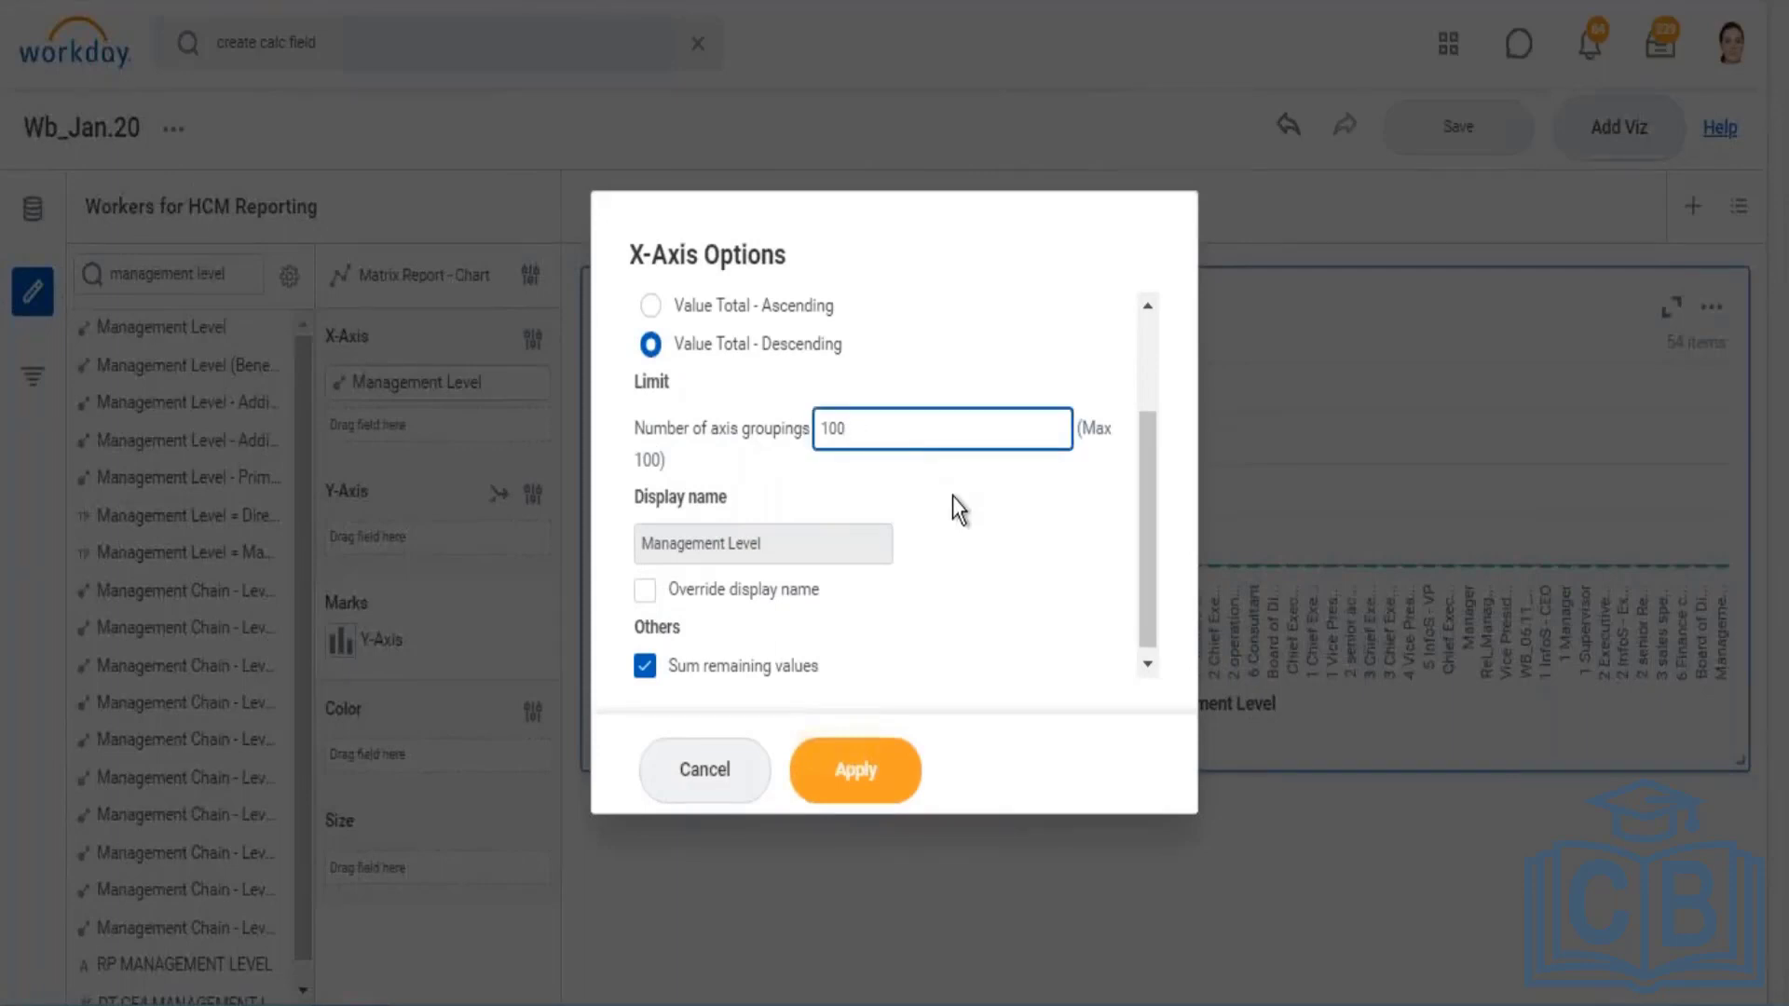
pyautogui.press('BackSpace')
pyautogui.click(856, 788)
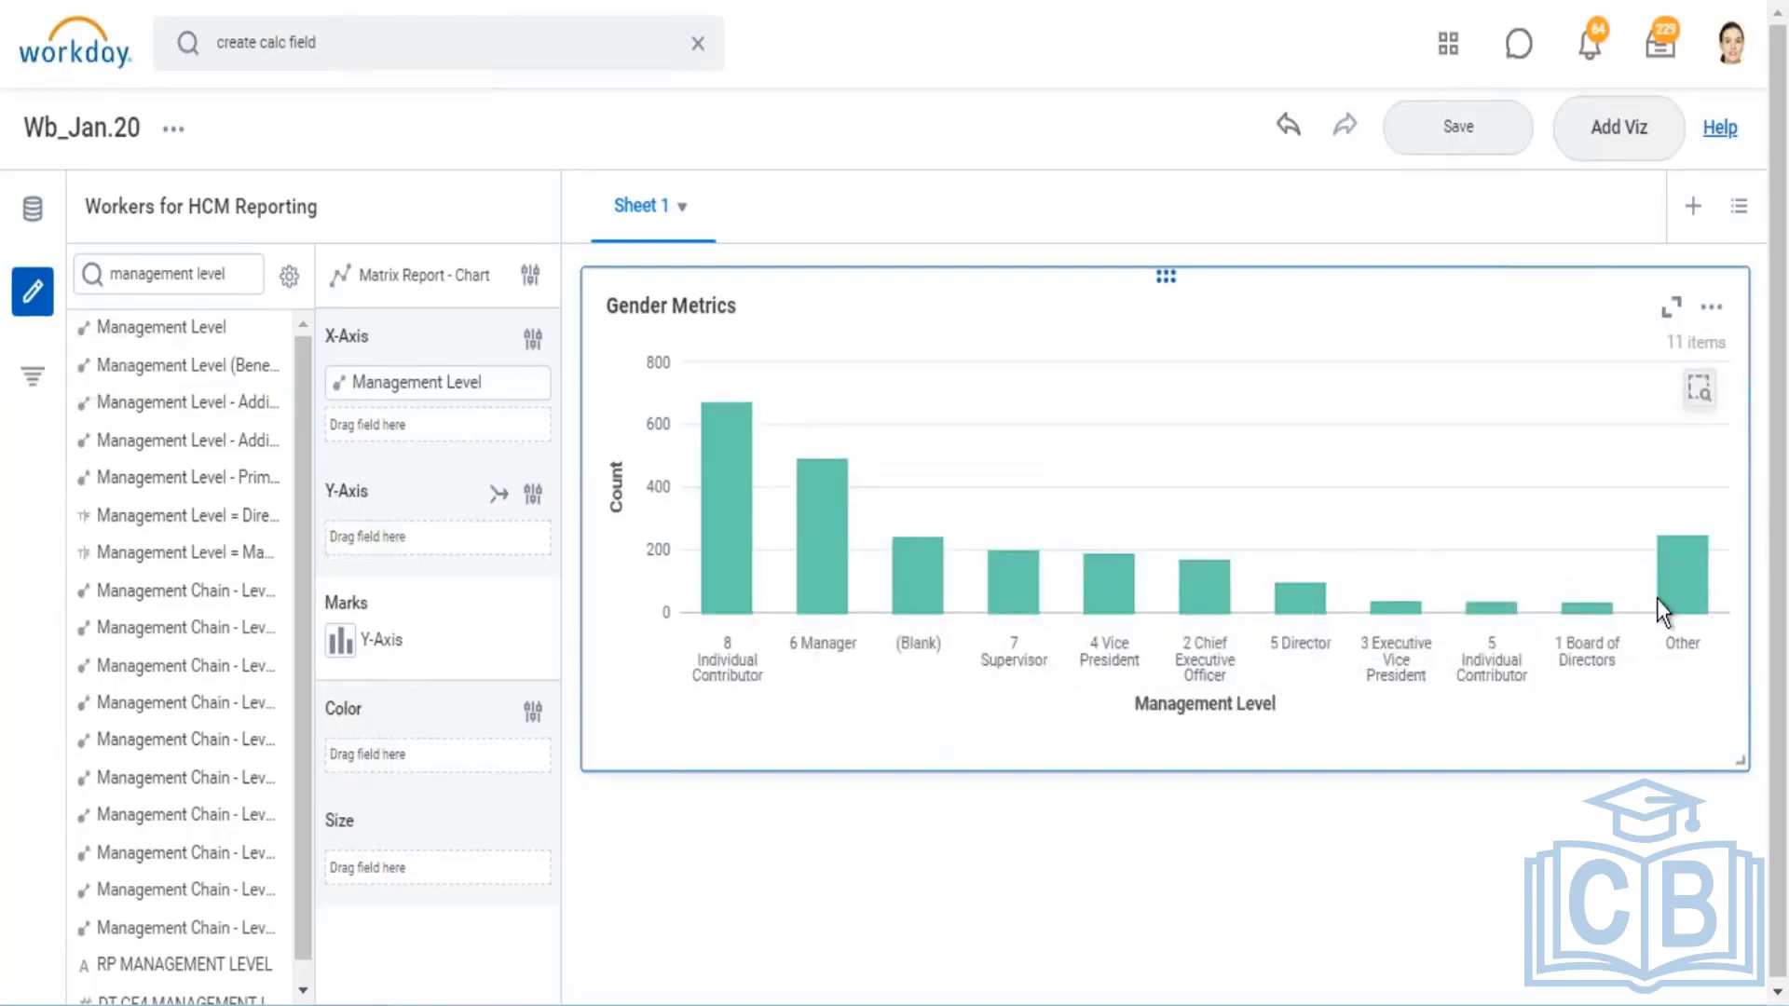
pyautogui.moveTo(1677, 586)
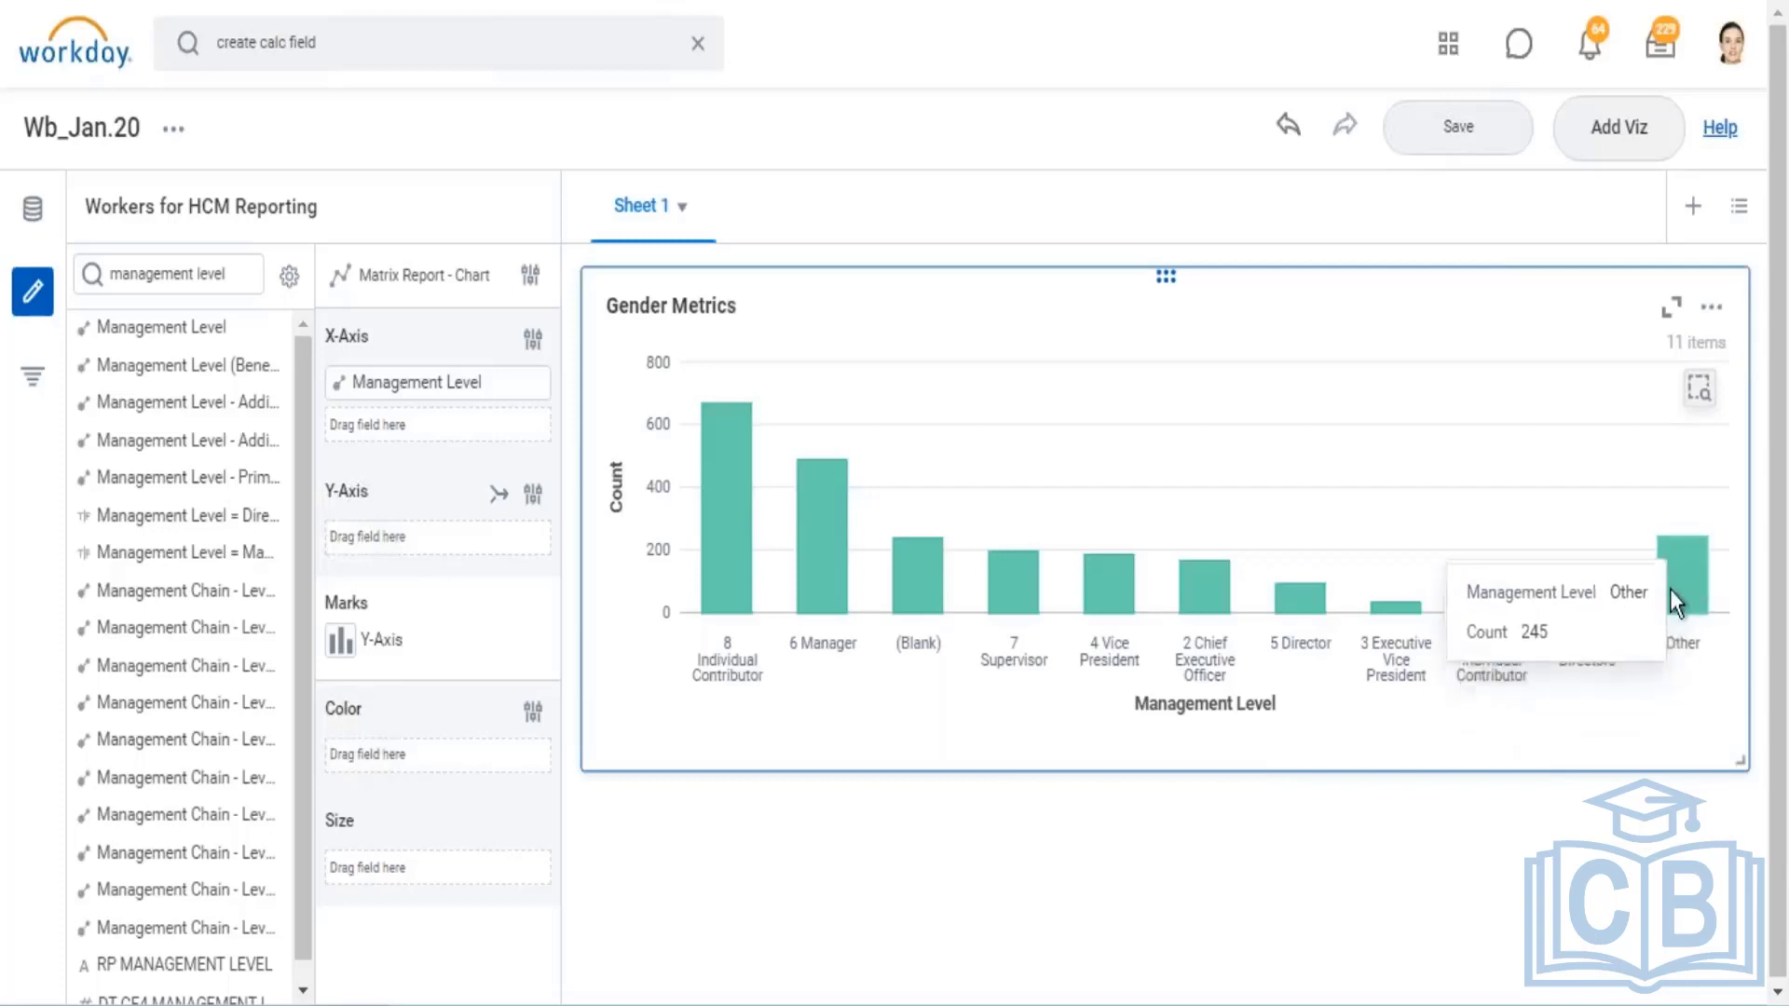
pyautogui.moveTo(740, 559)
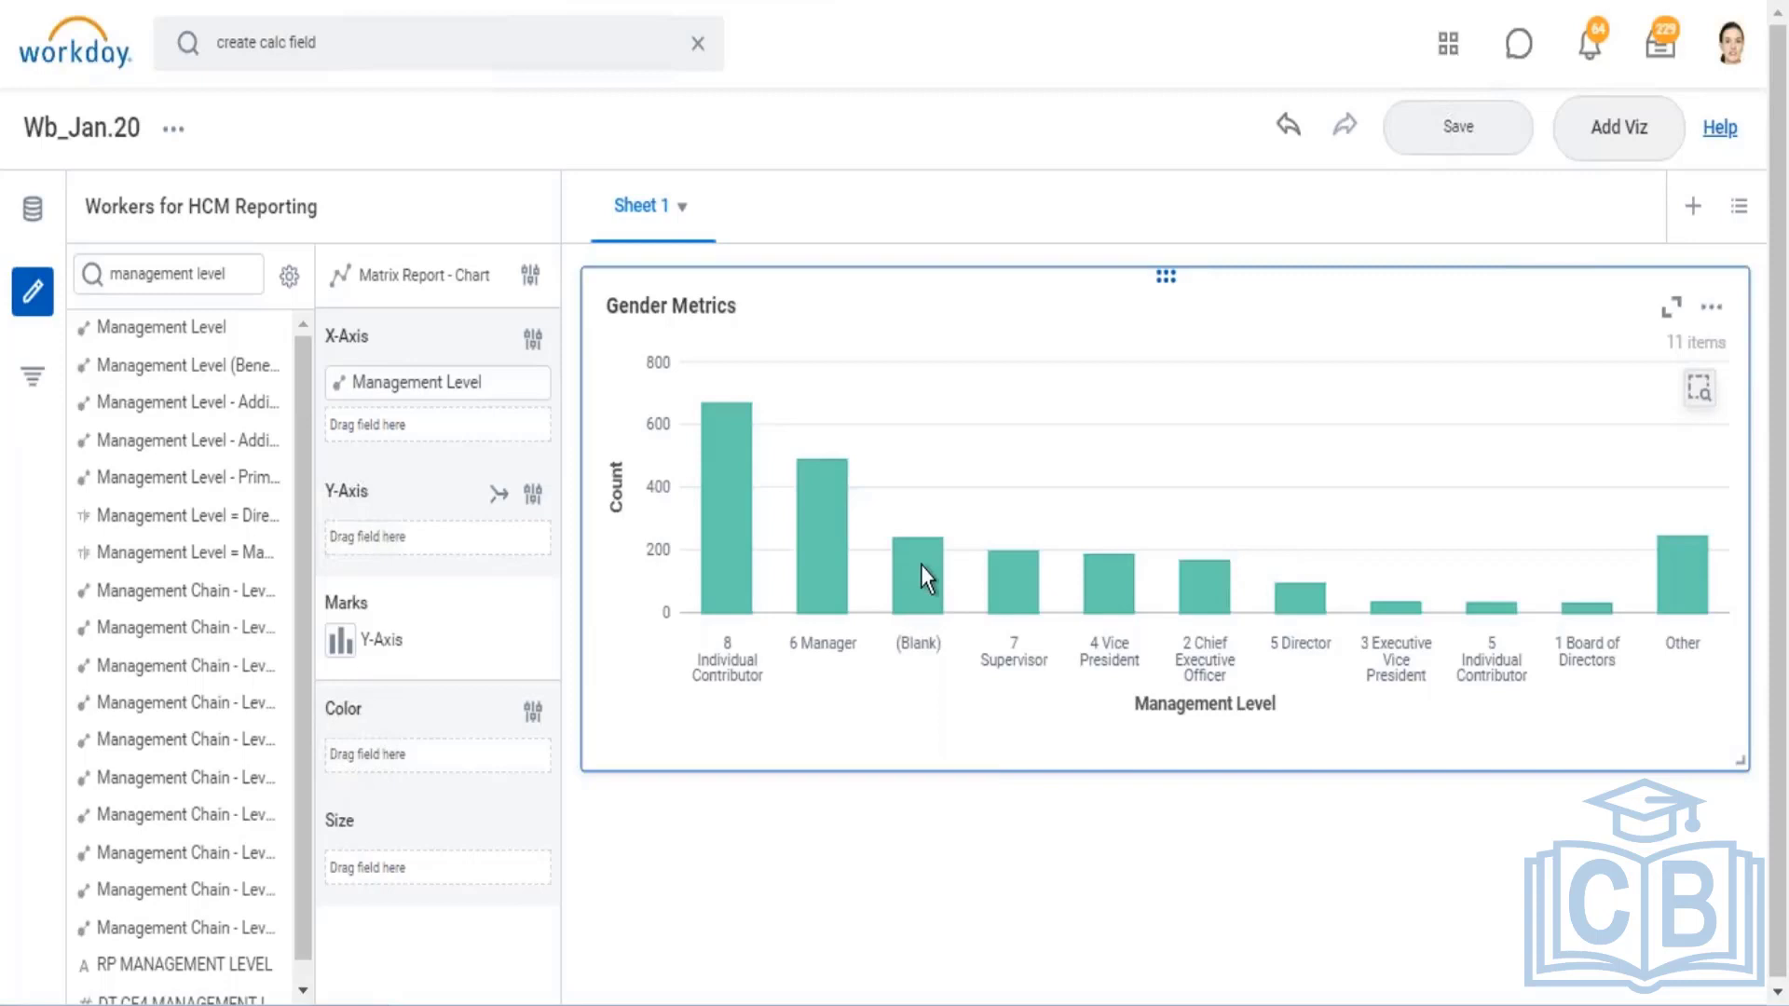
# Add a visualization filter requiring that Management Level is not empty
pyautogui.click(32, 380)
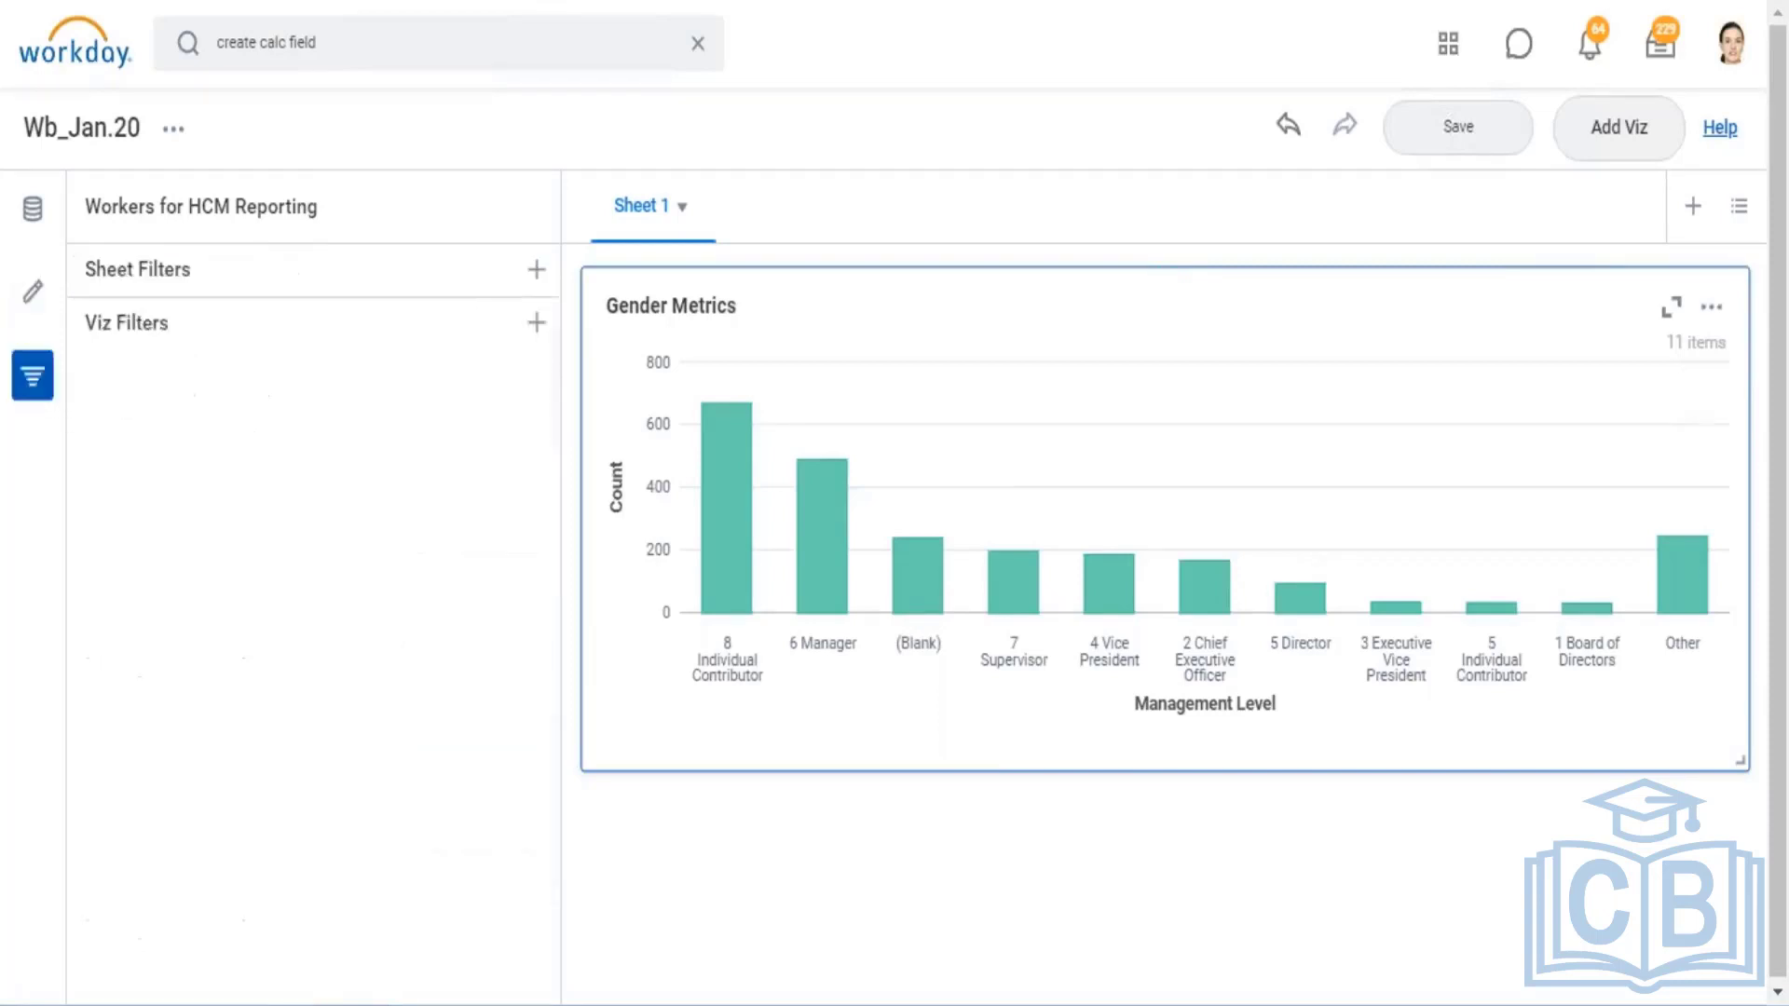
pyautogui.click(536, 324)
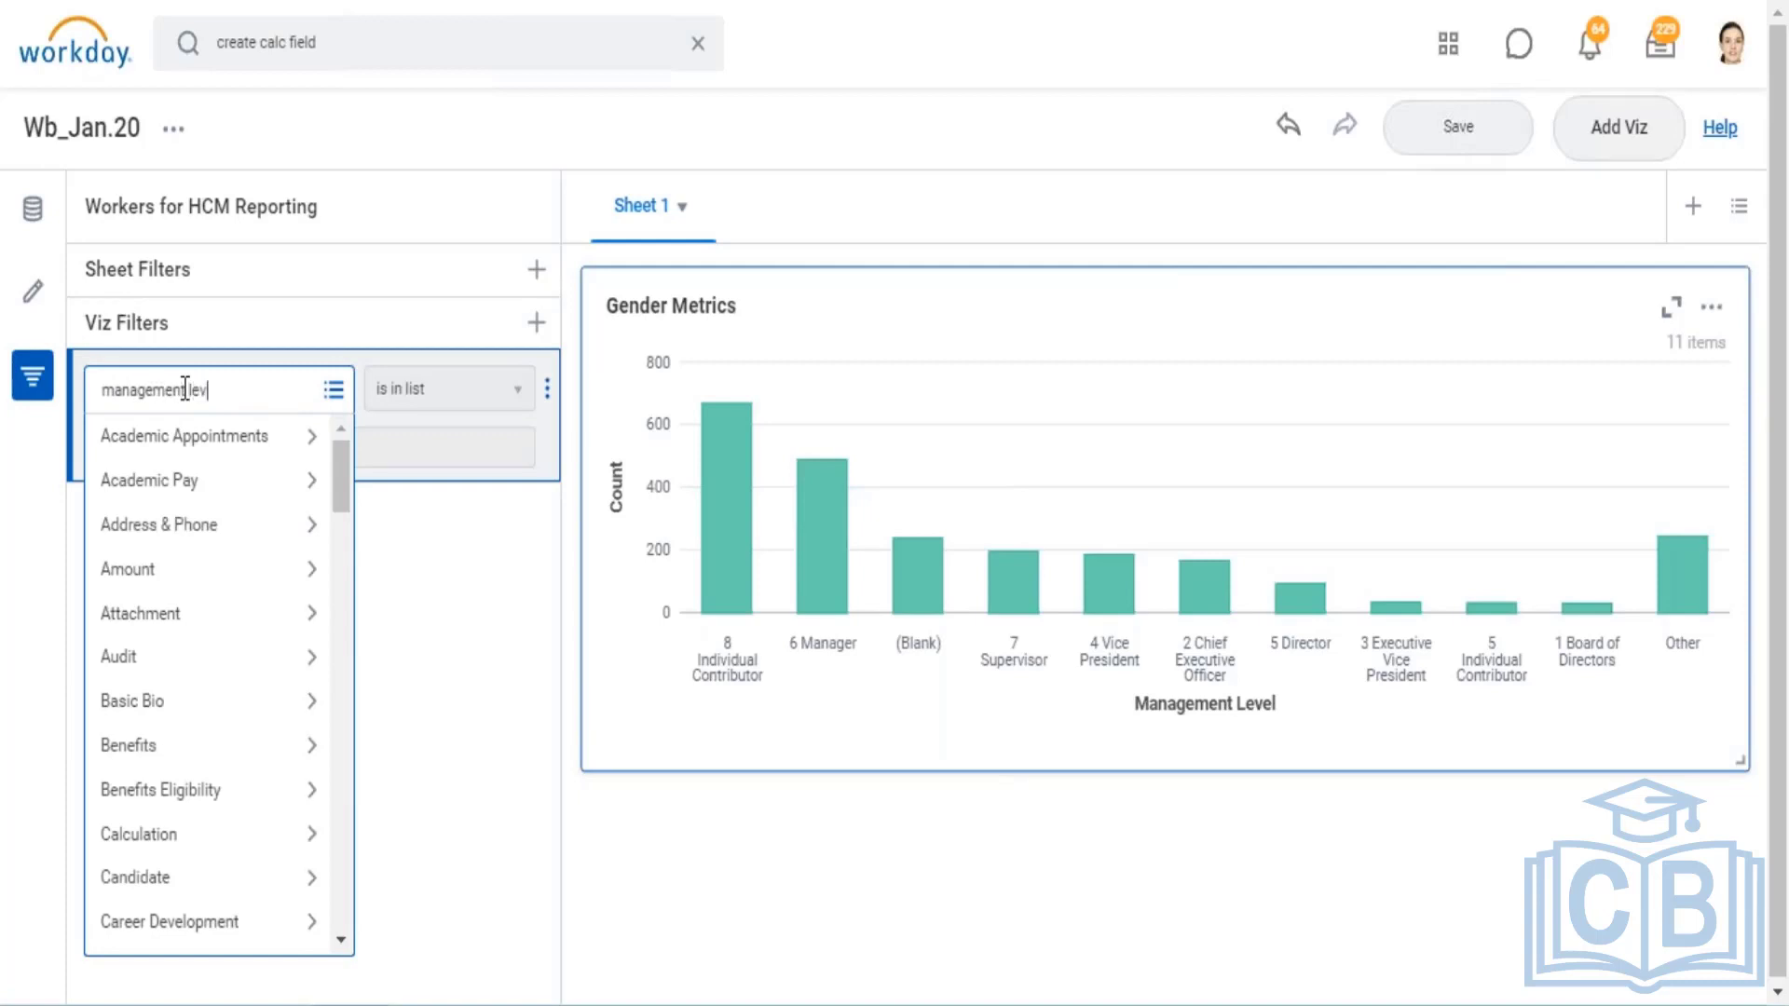
pyautogui.press('Return')
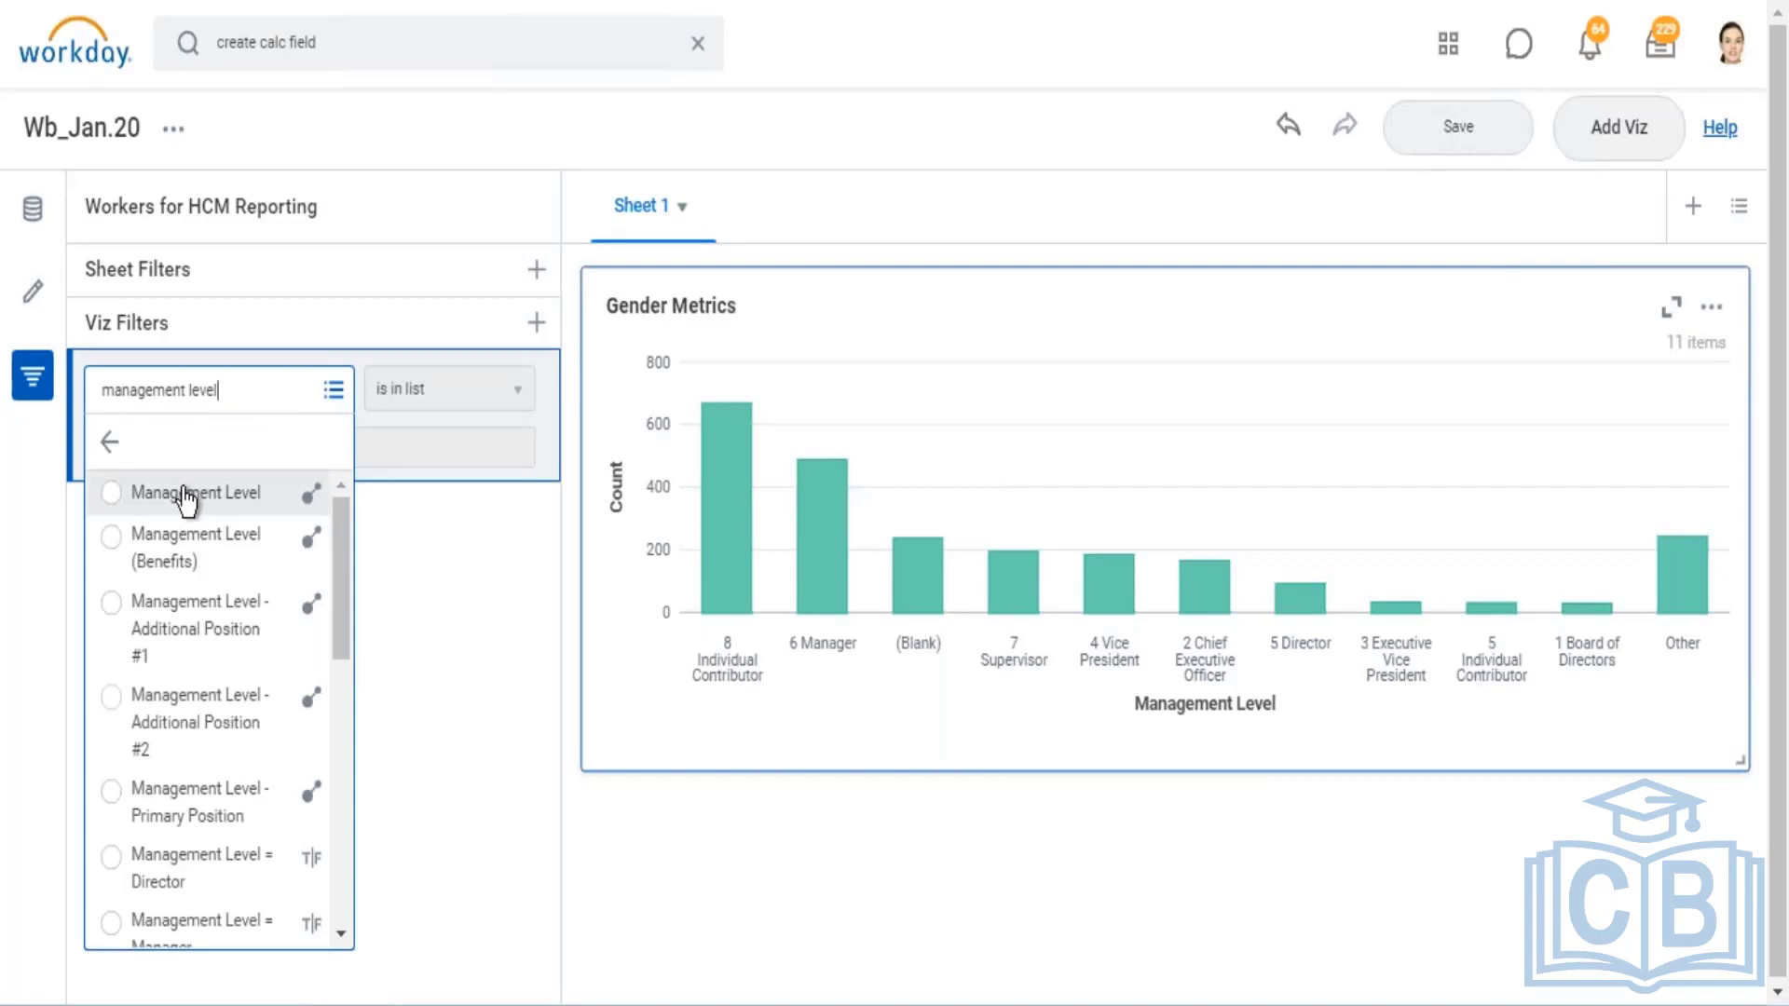
pyautogui.click(187, 501)
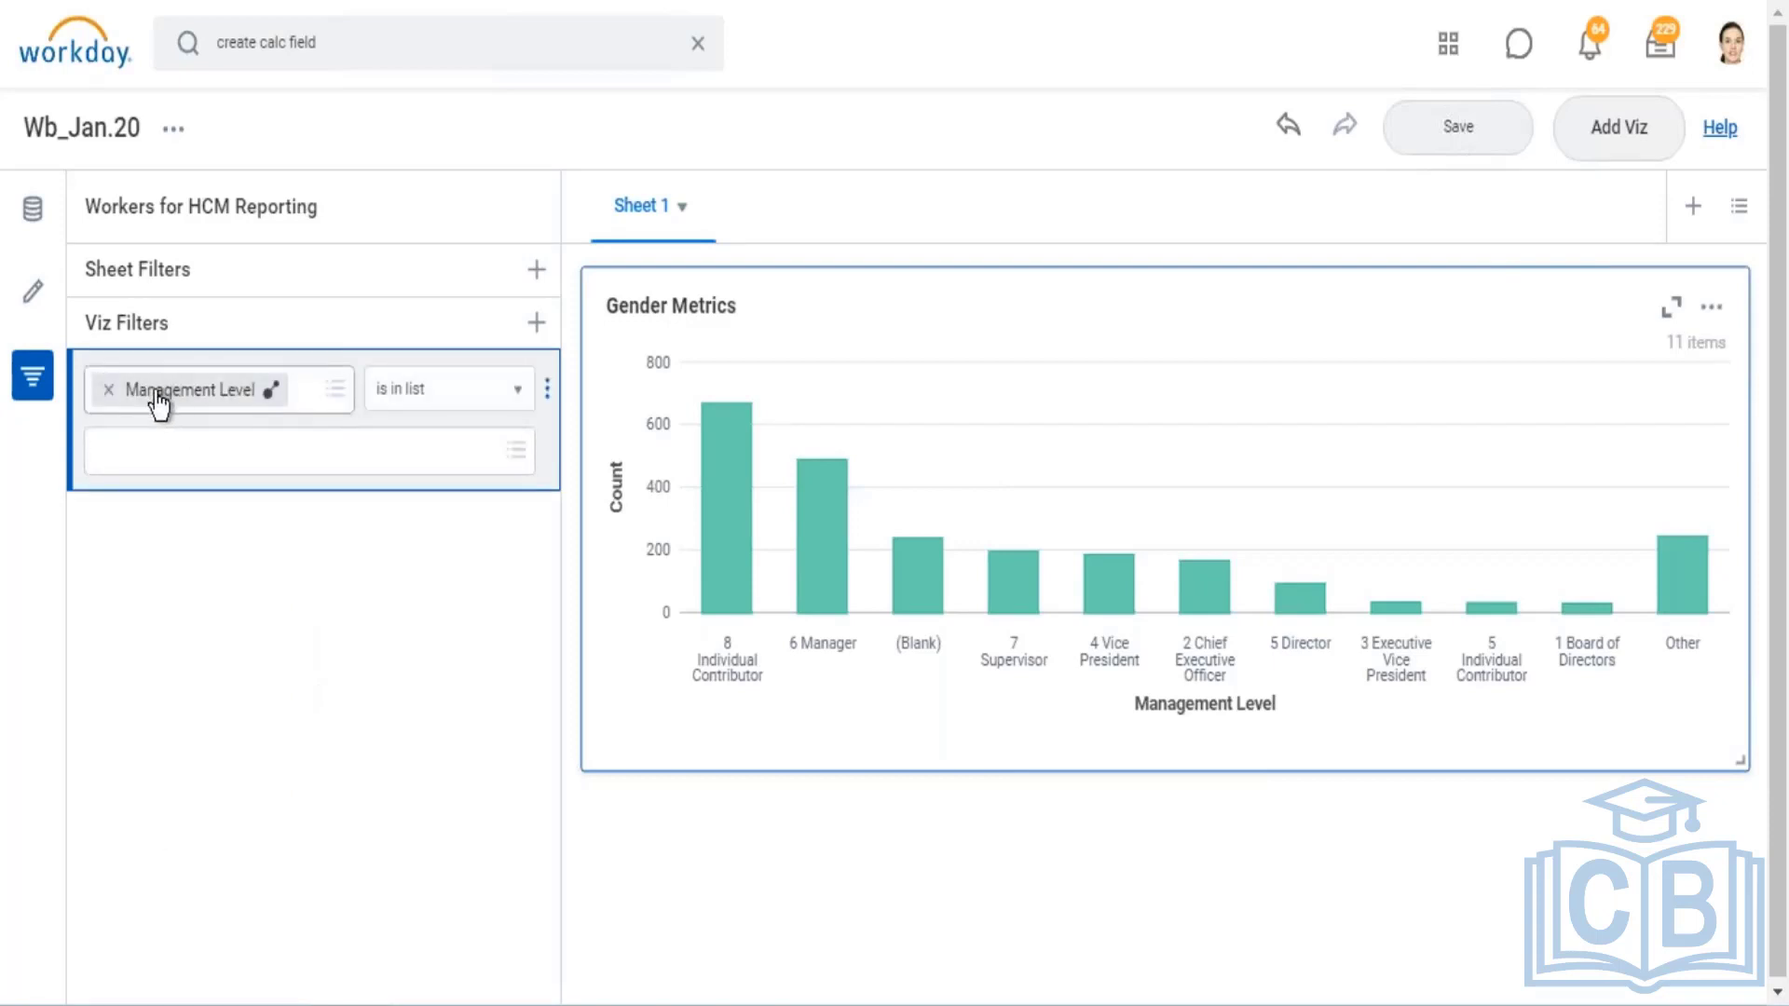
pyautogui.click(522, 389)
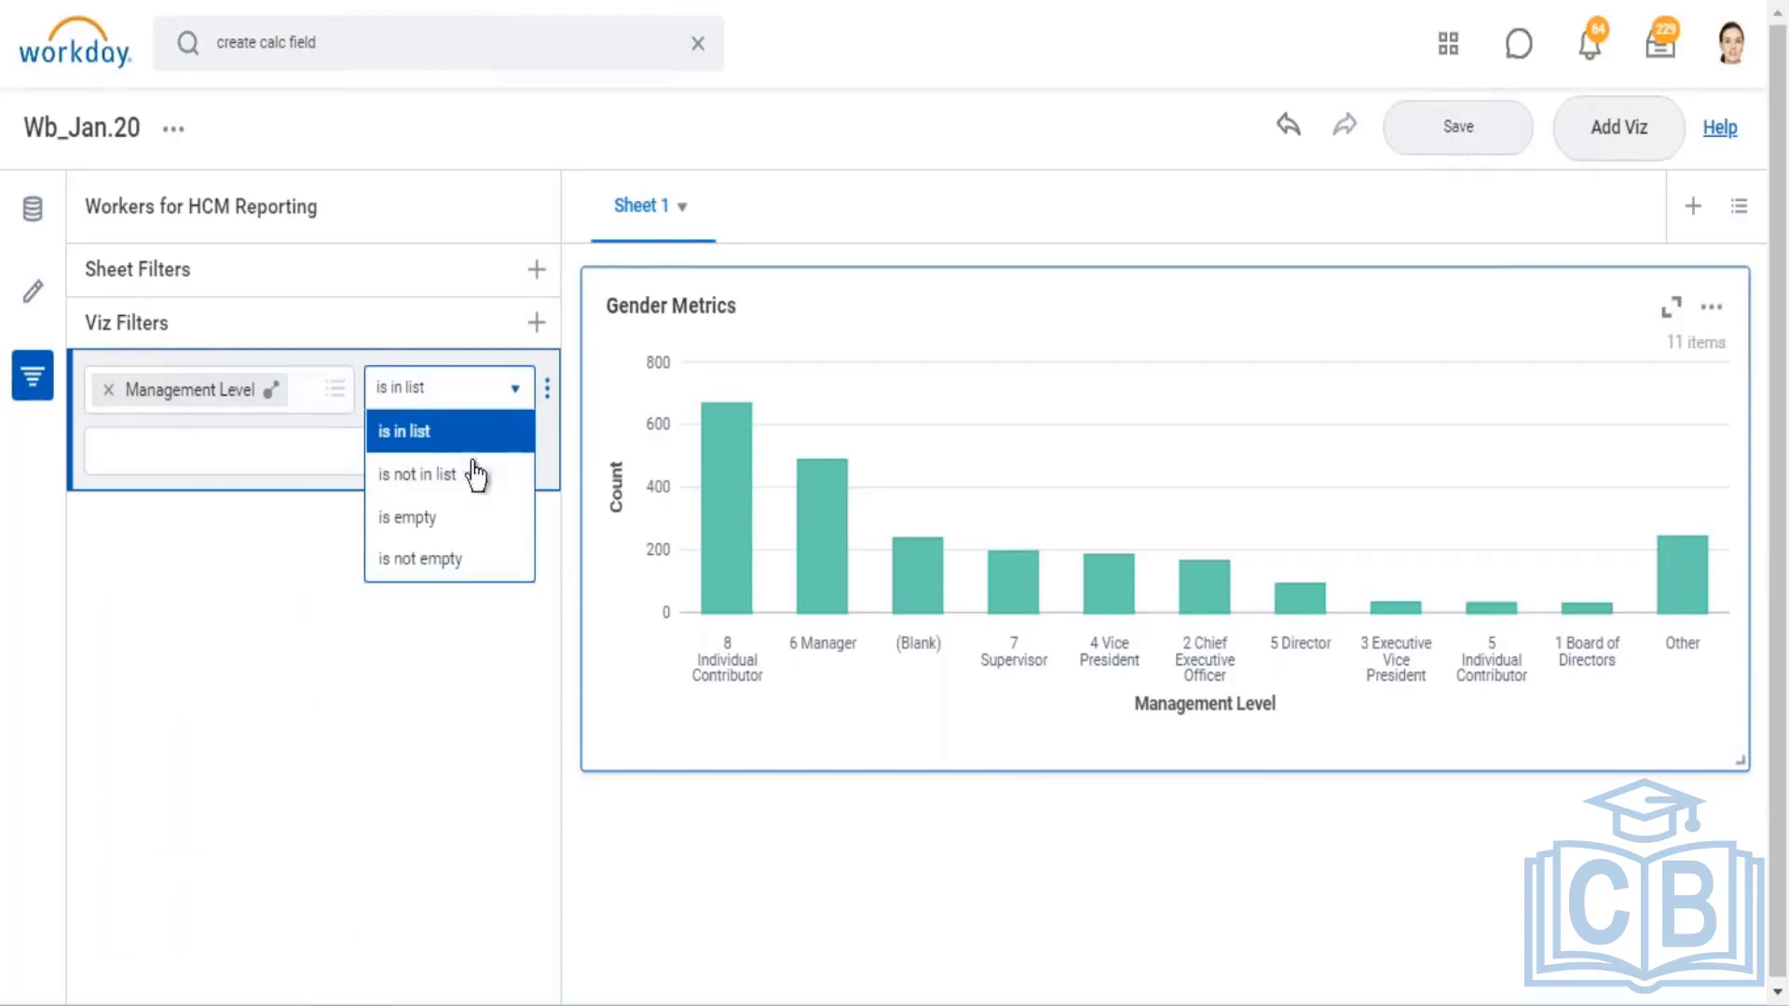
pyautogui.click(424, 562)
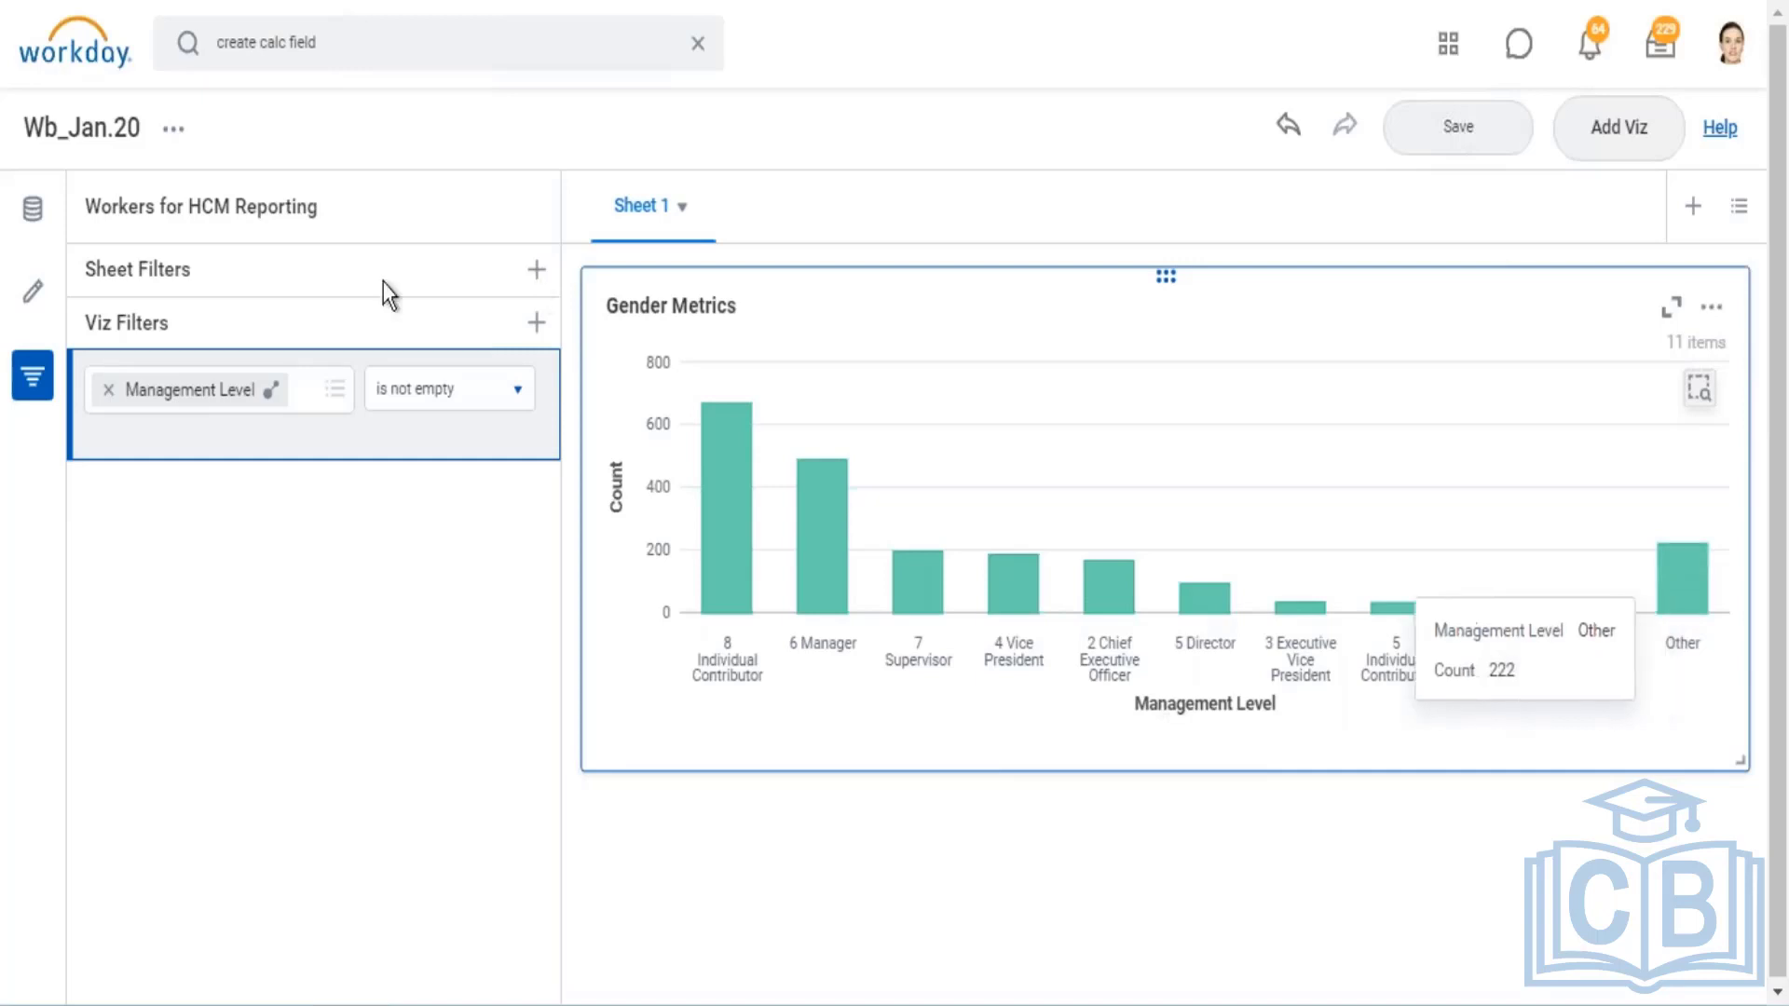
# Try the is in list condition on the Management Level filter, browse its values, and restore is not empty
pyautogui.click(518, 390)
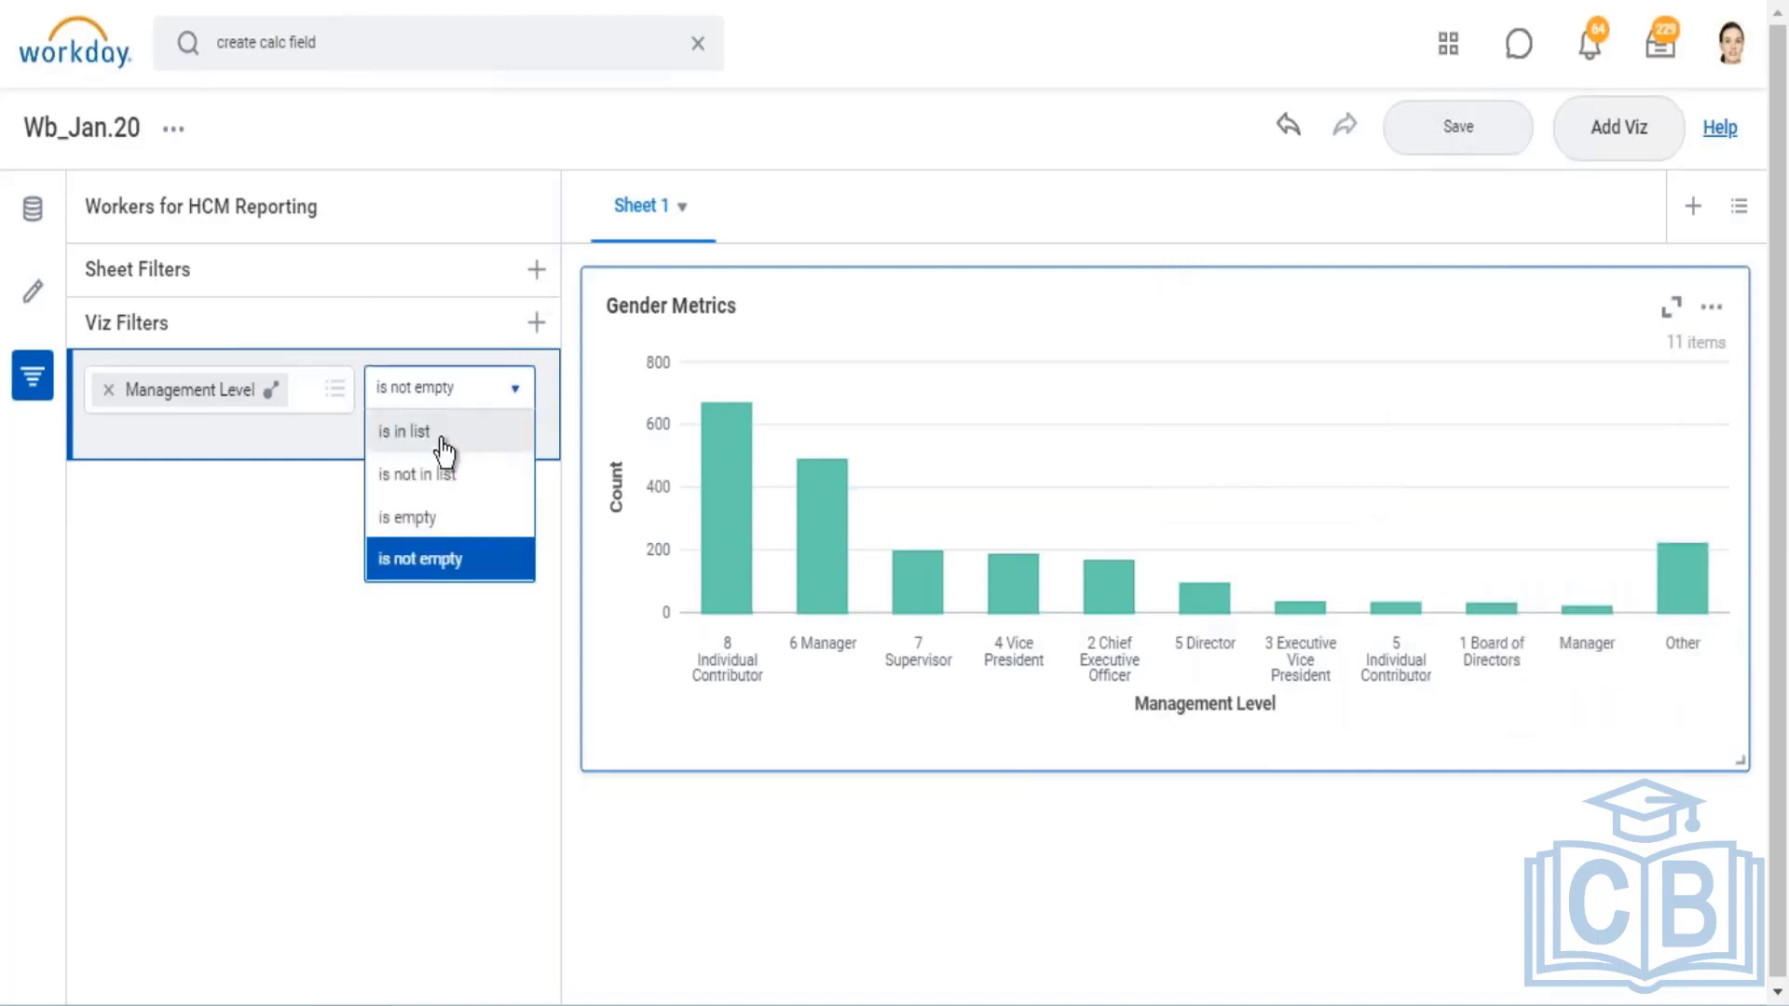
pyautogui.click(449, 430)
pyautogui.click(383, 464)
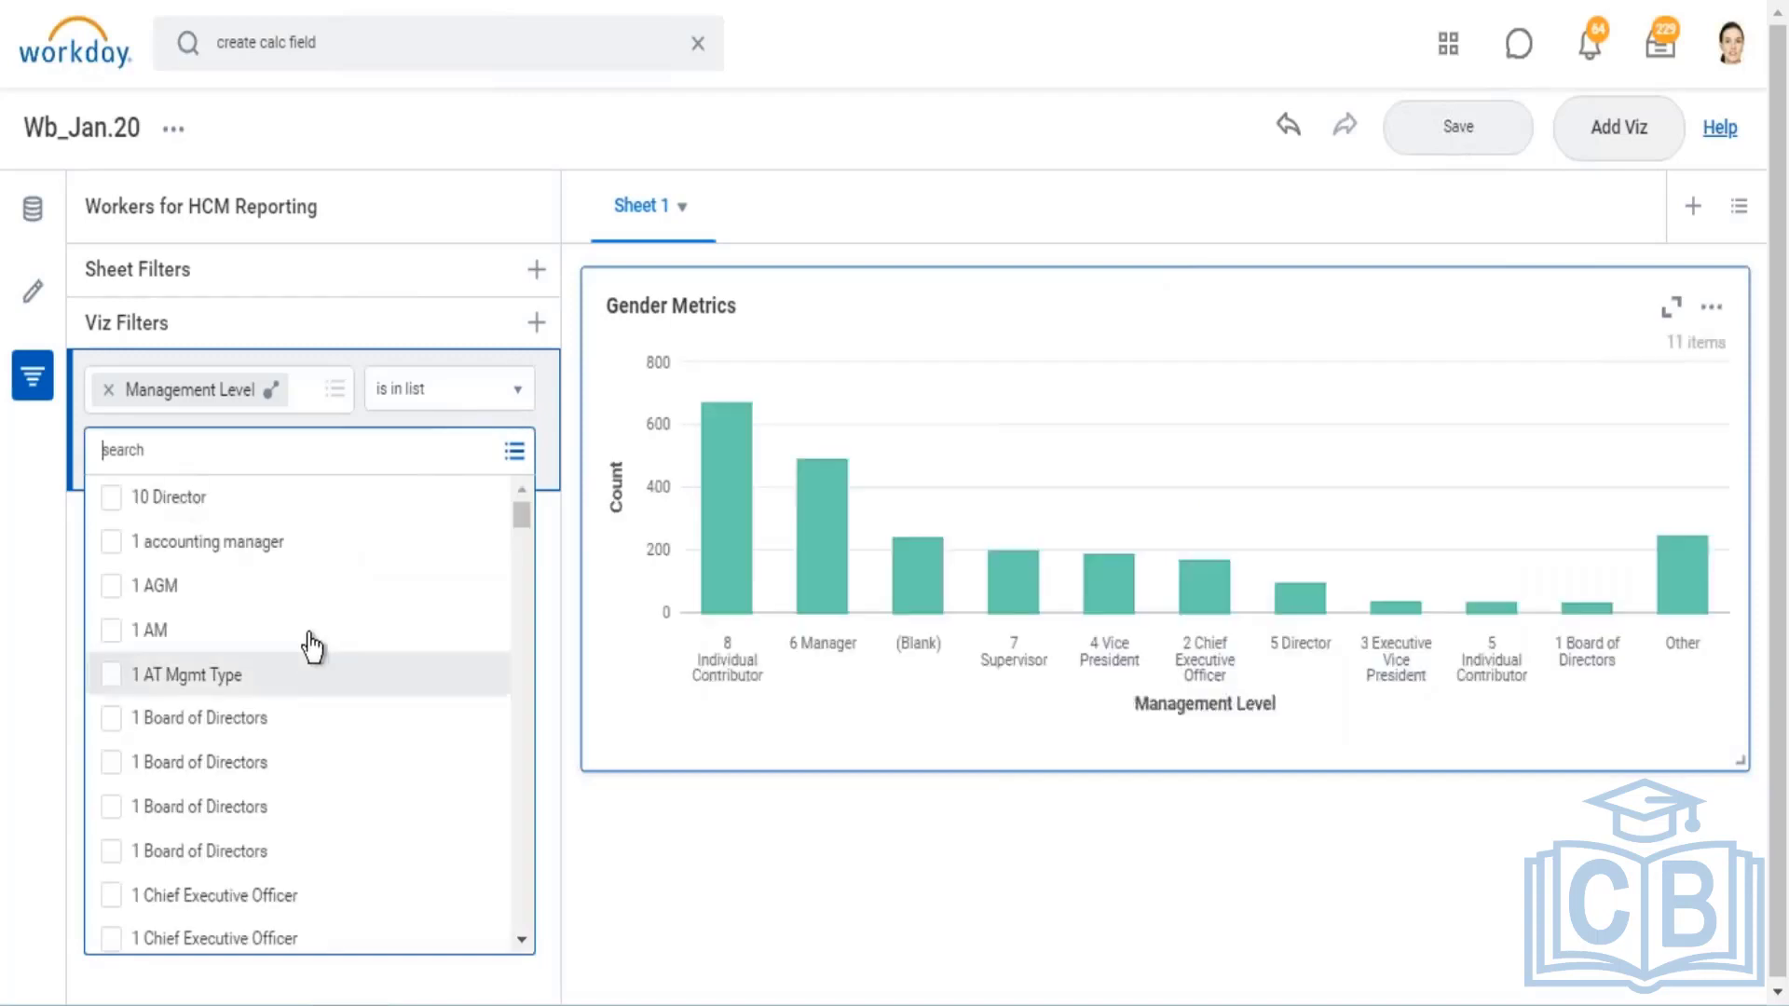
pyautogui.scroll(-5, 311, 634)
pyautogui.scroll(-5, 309, 606)
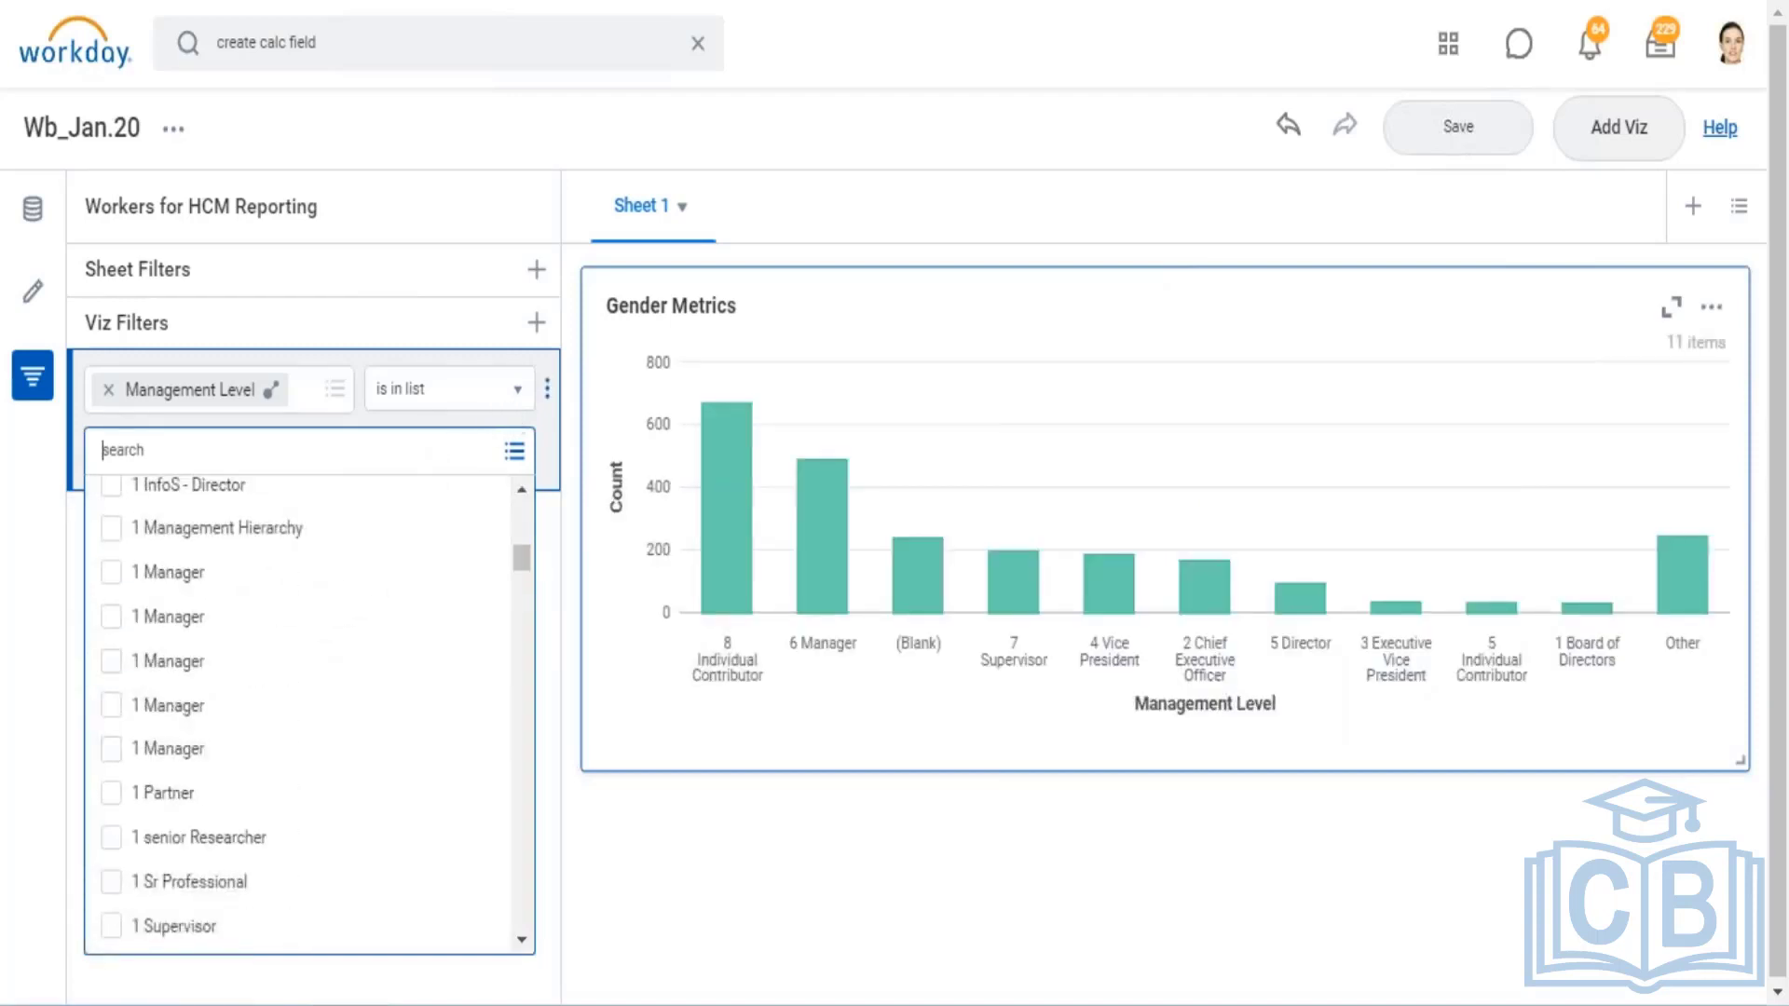
pyautogui.click(513, 395)
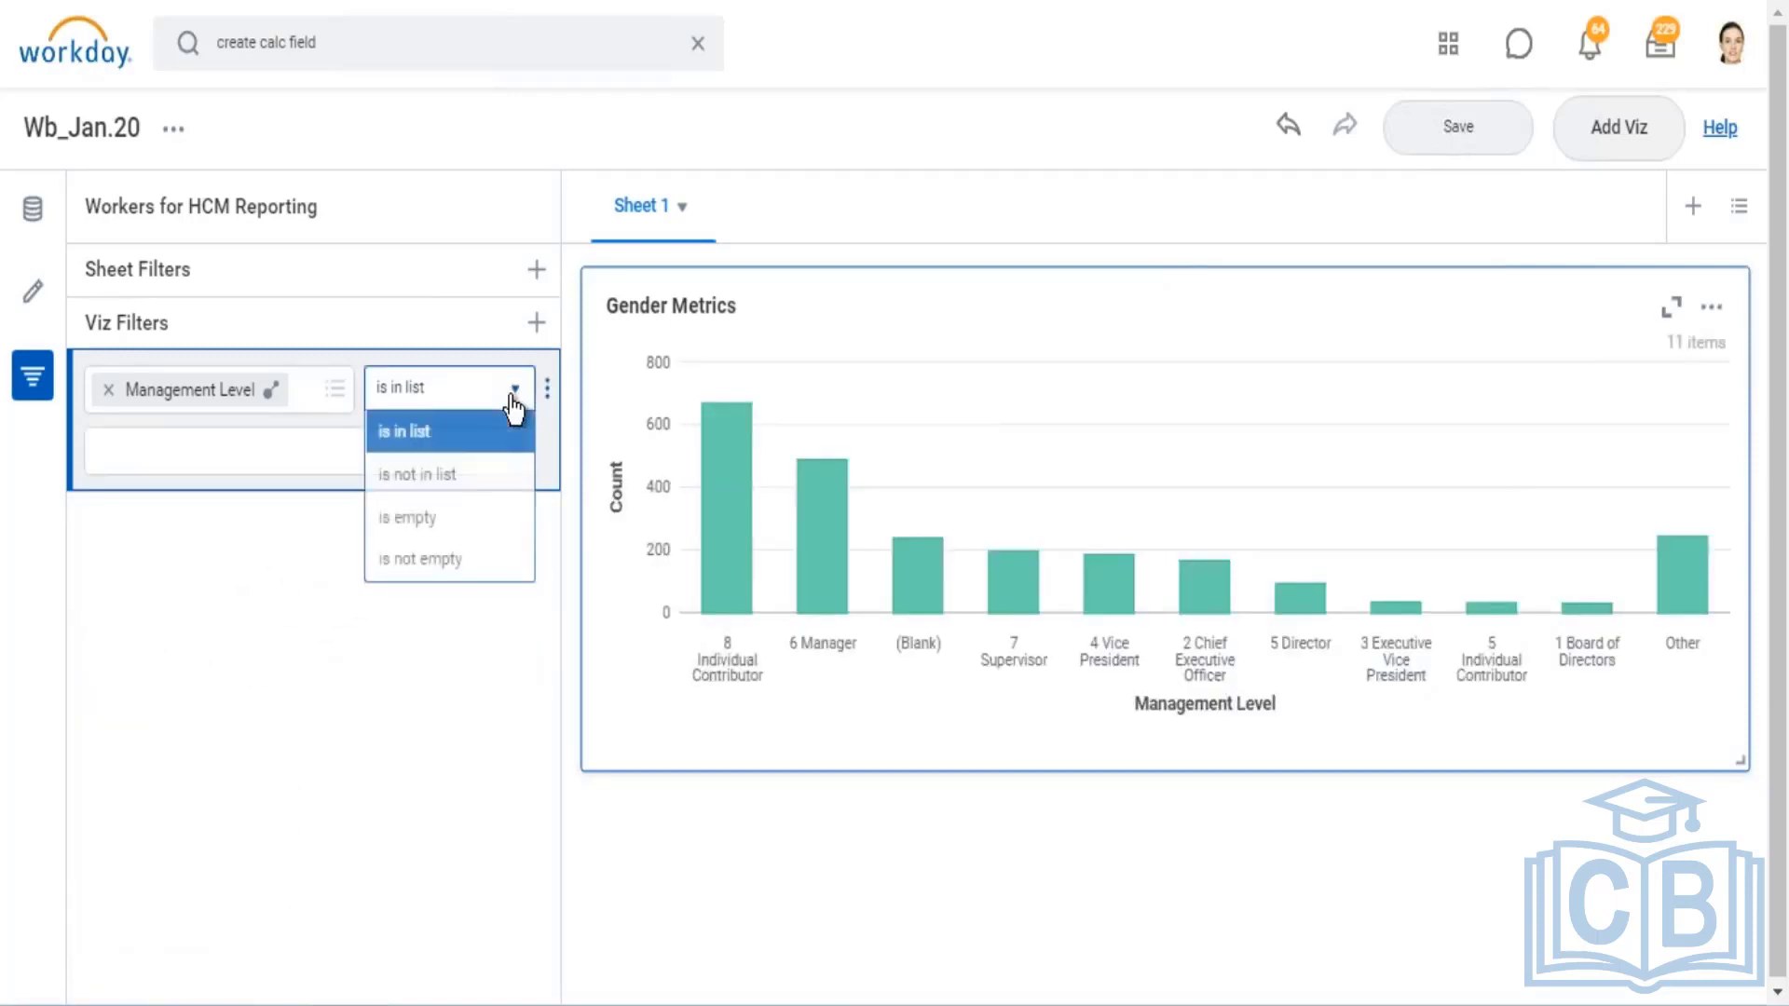
pyautogui.click(420, 559)
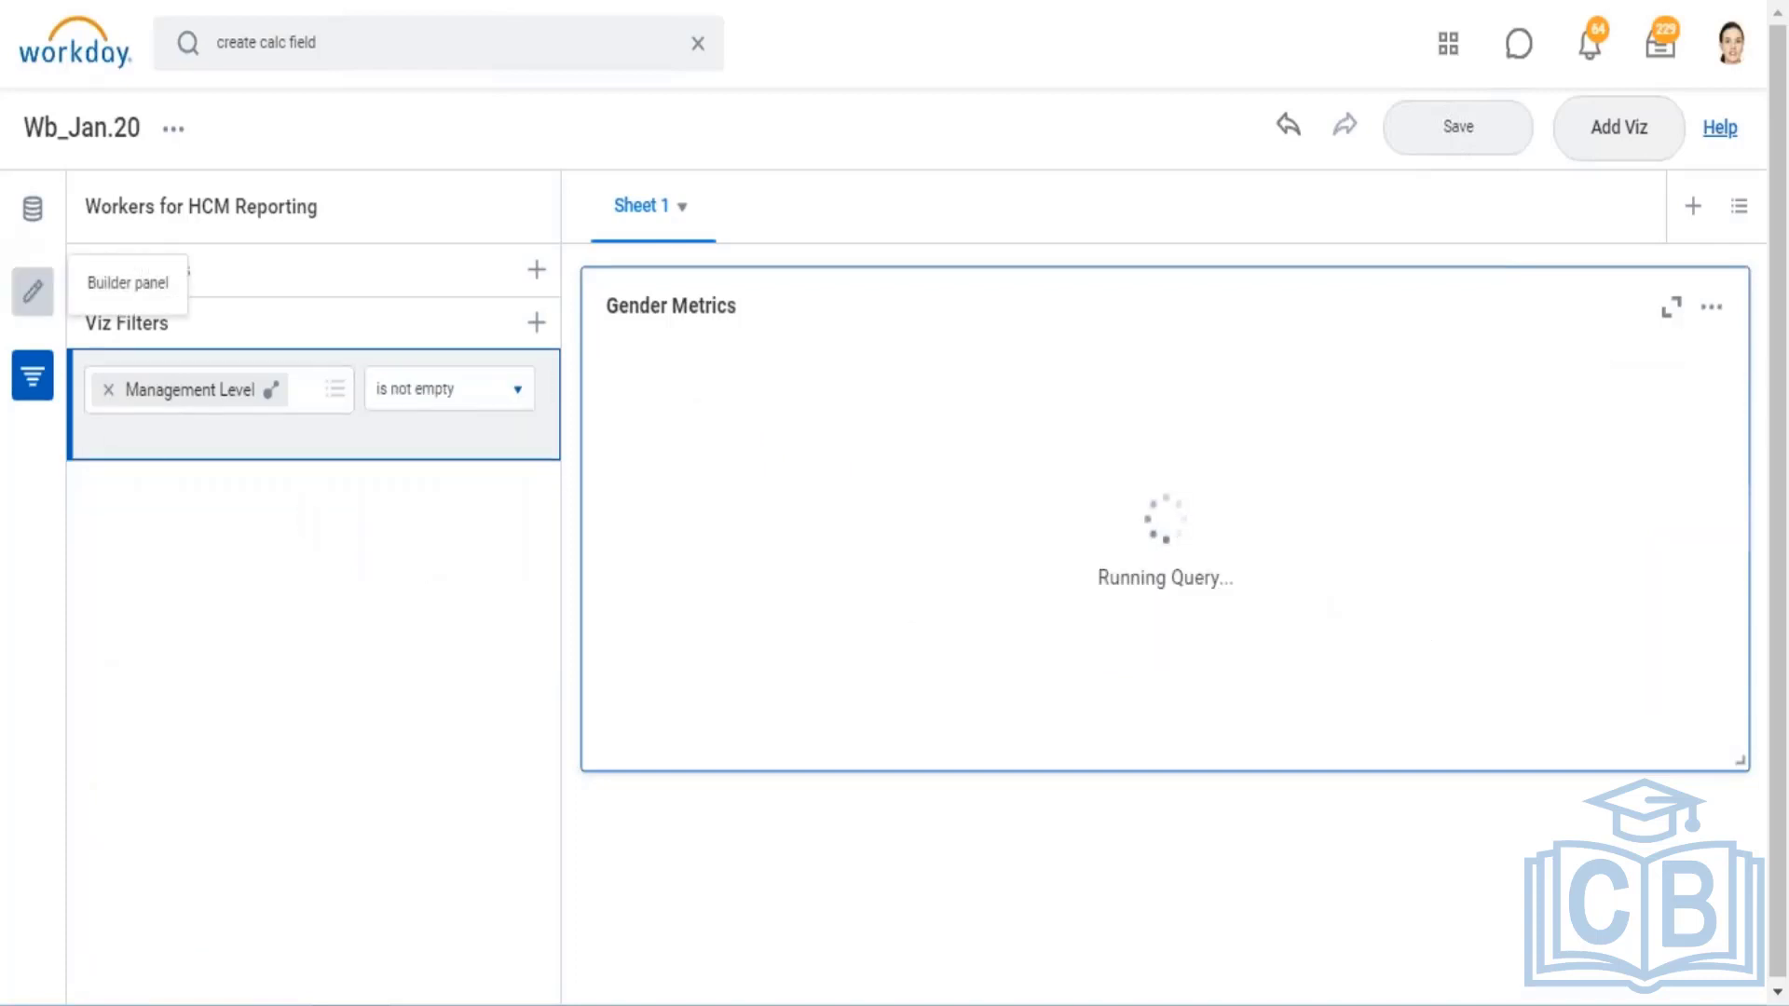
# Reduce the number of X-axis groupings for Management Level to 9
pyautogui.click(32, 292)
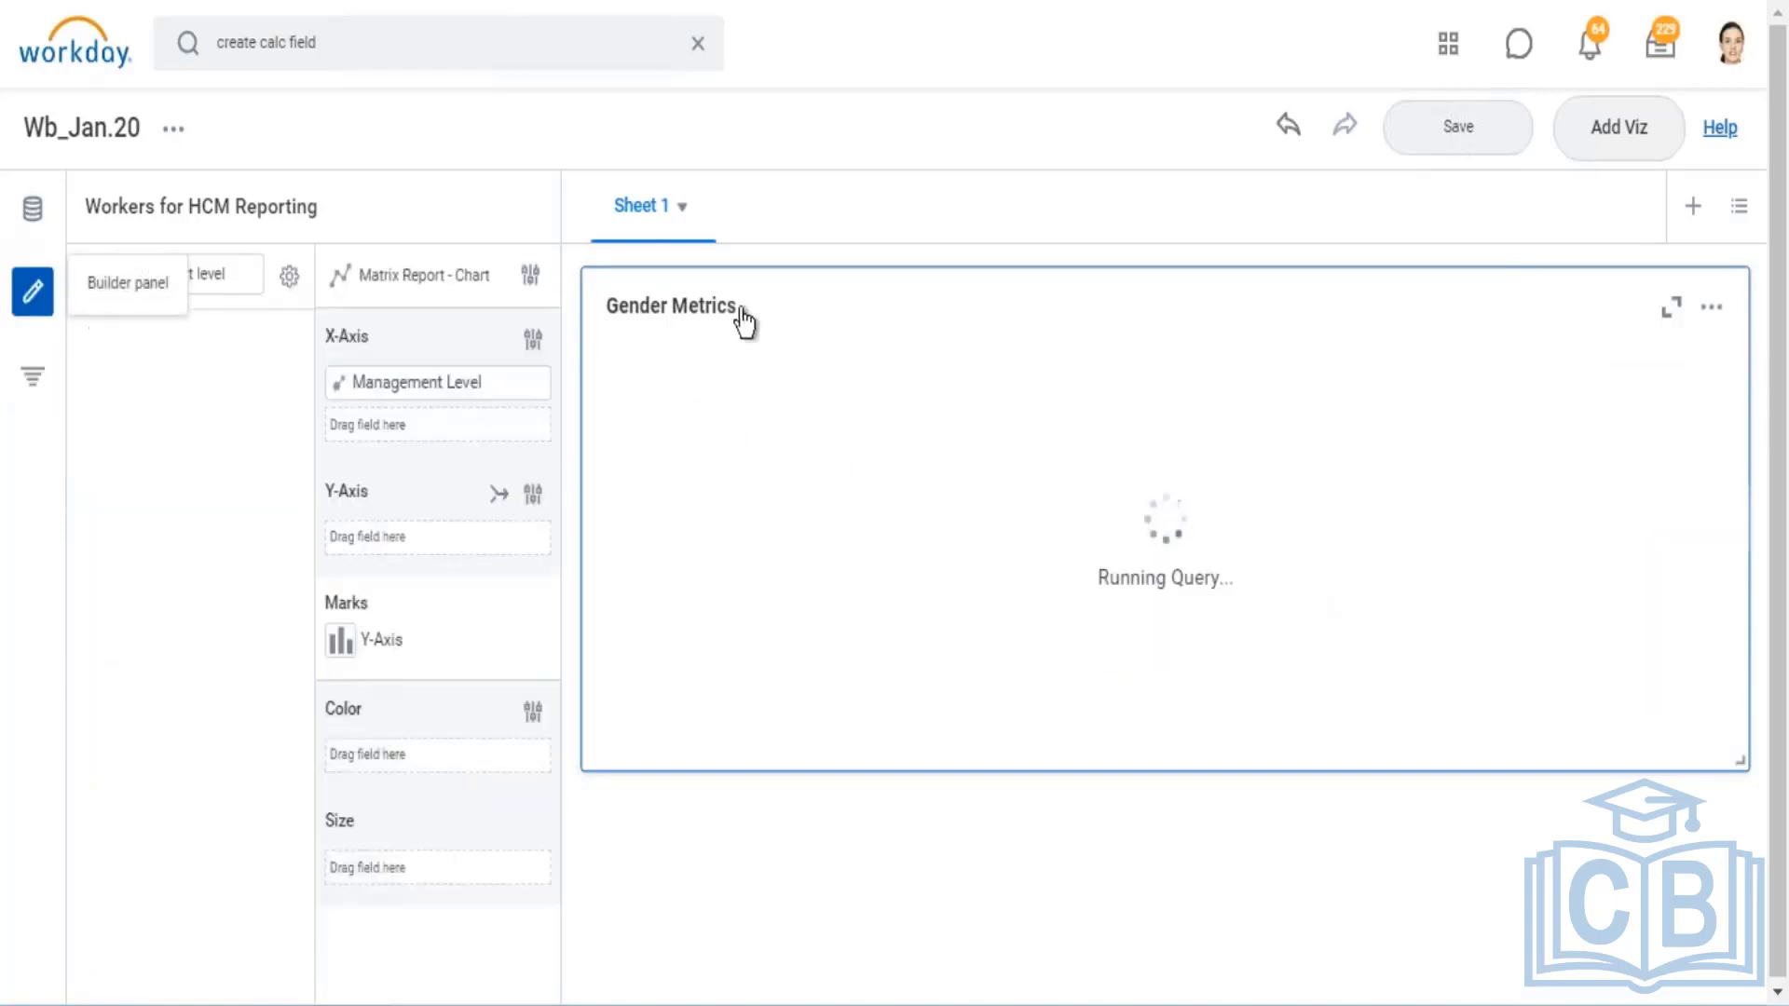
pyautogui.click(532, 341)
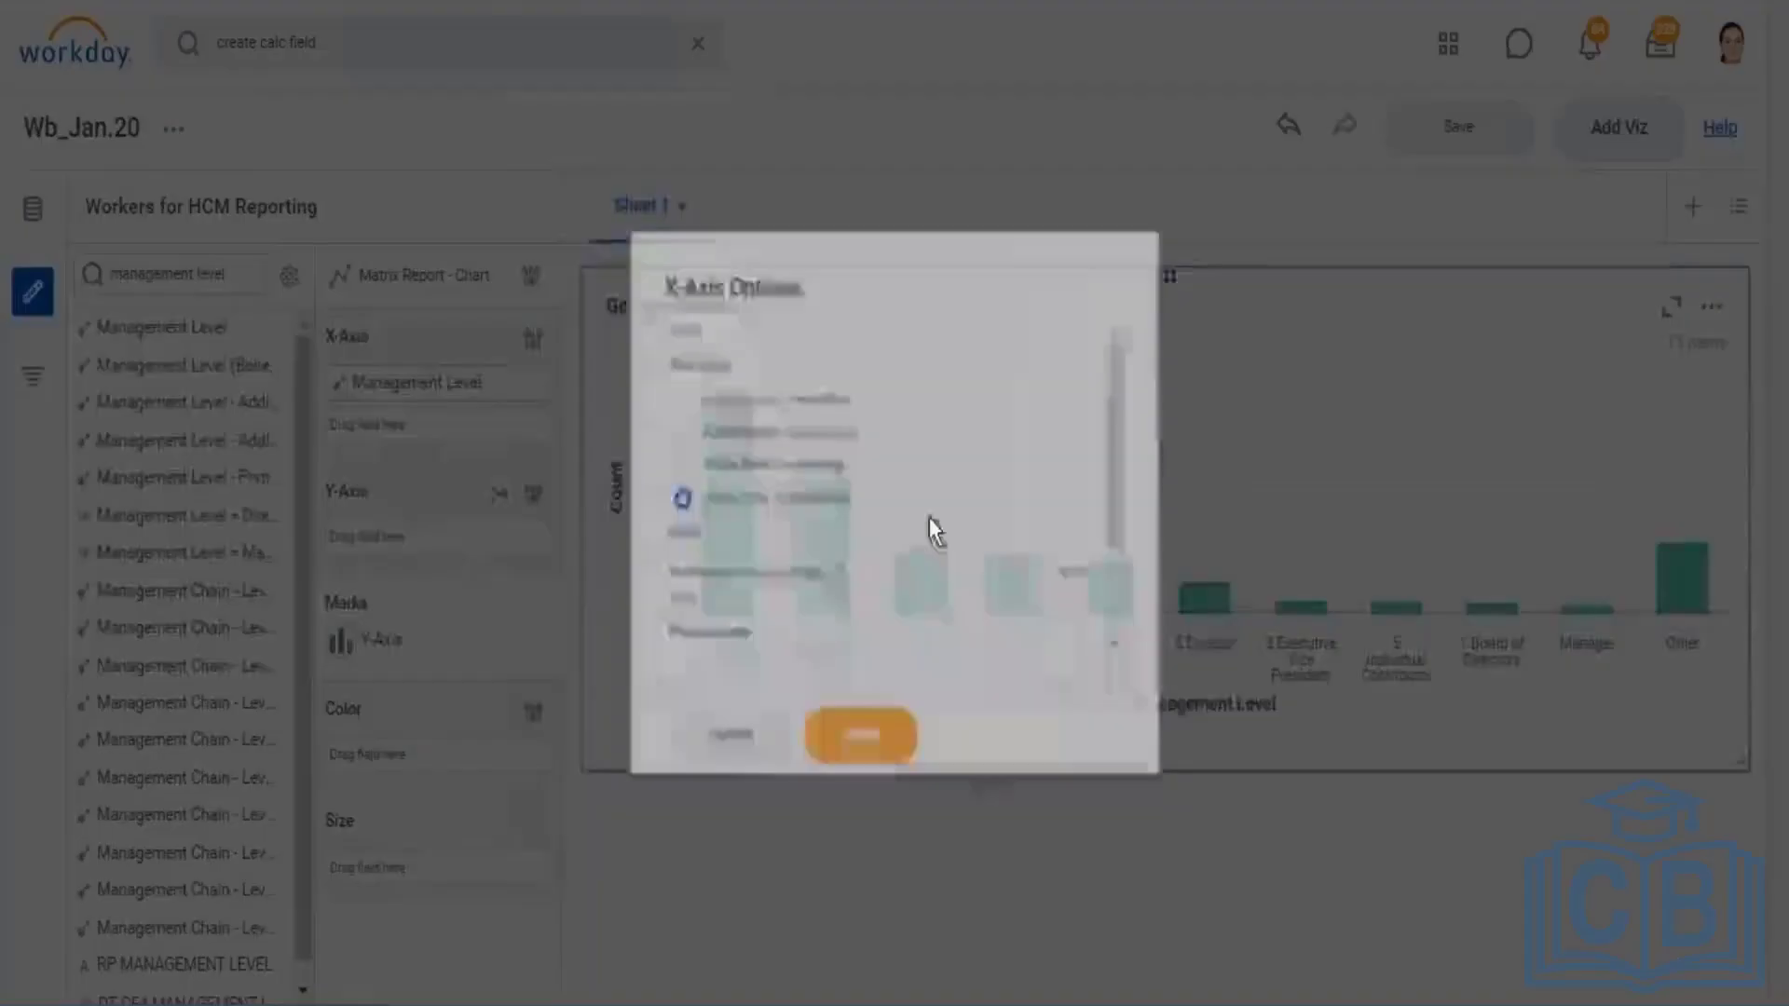
pyautogui.click(875, 585)
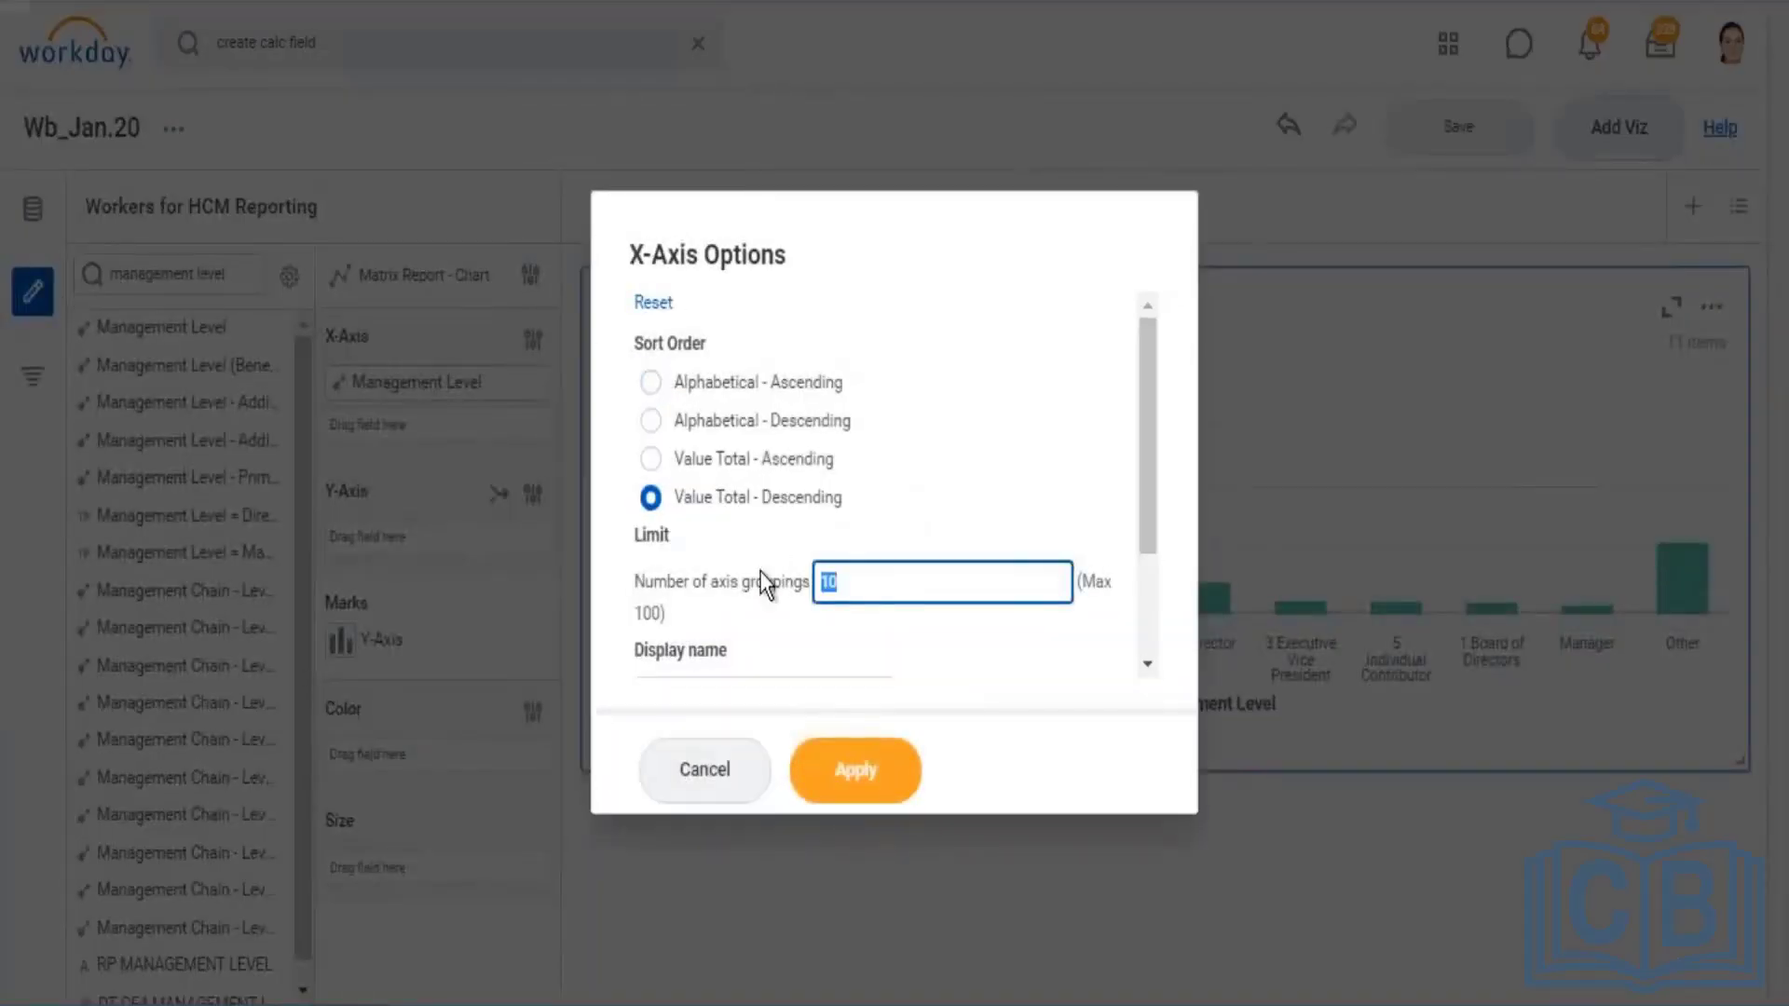
pyautogui.write('1')
pyautogui.click(855, 759)
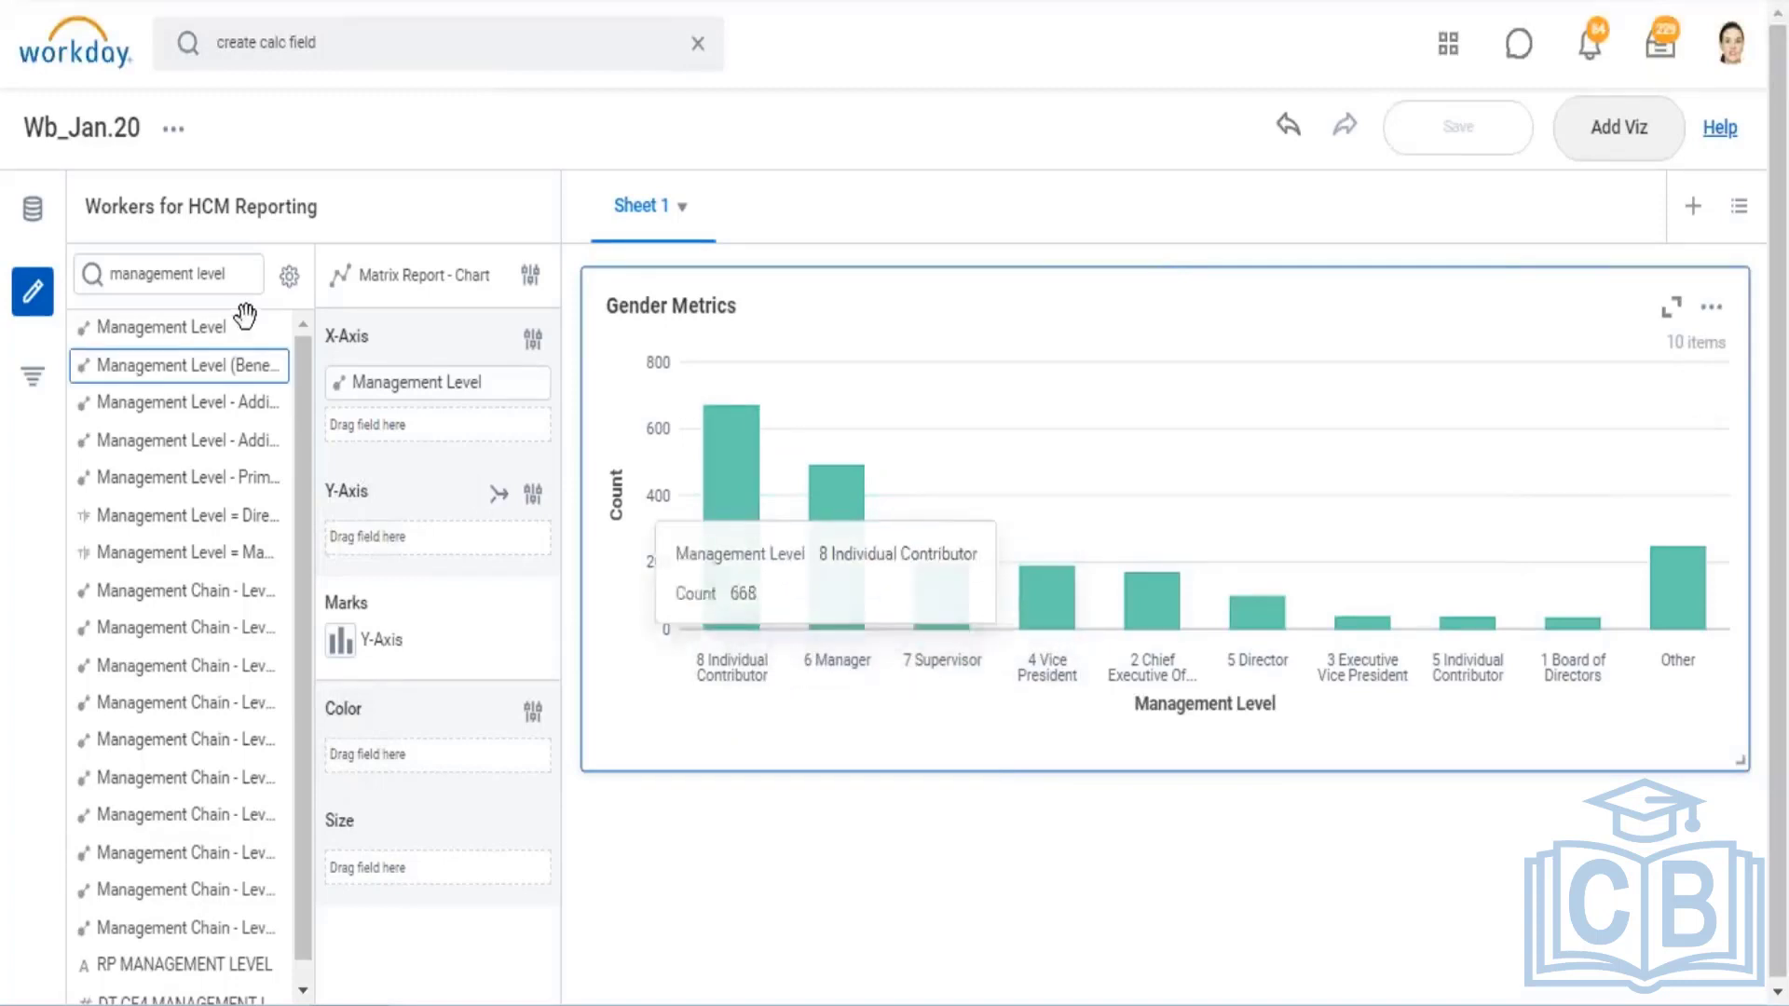
# Search the field list for gender and add the Gender field to the X-axis below Management Level
pyautogui.click(226, 274)
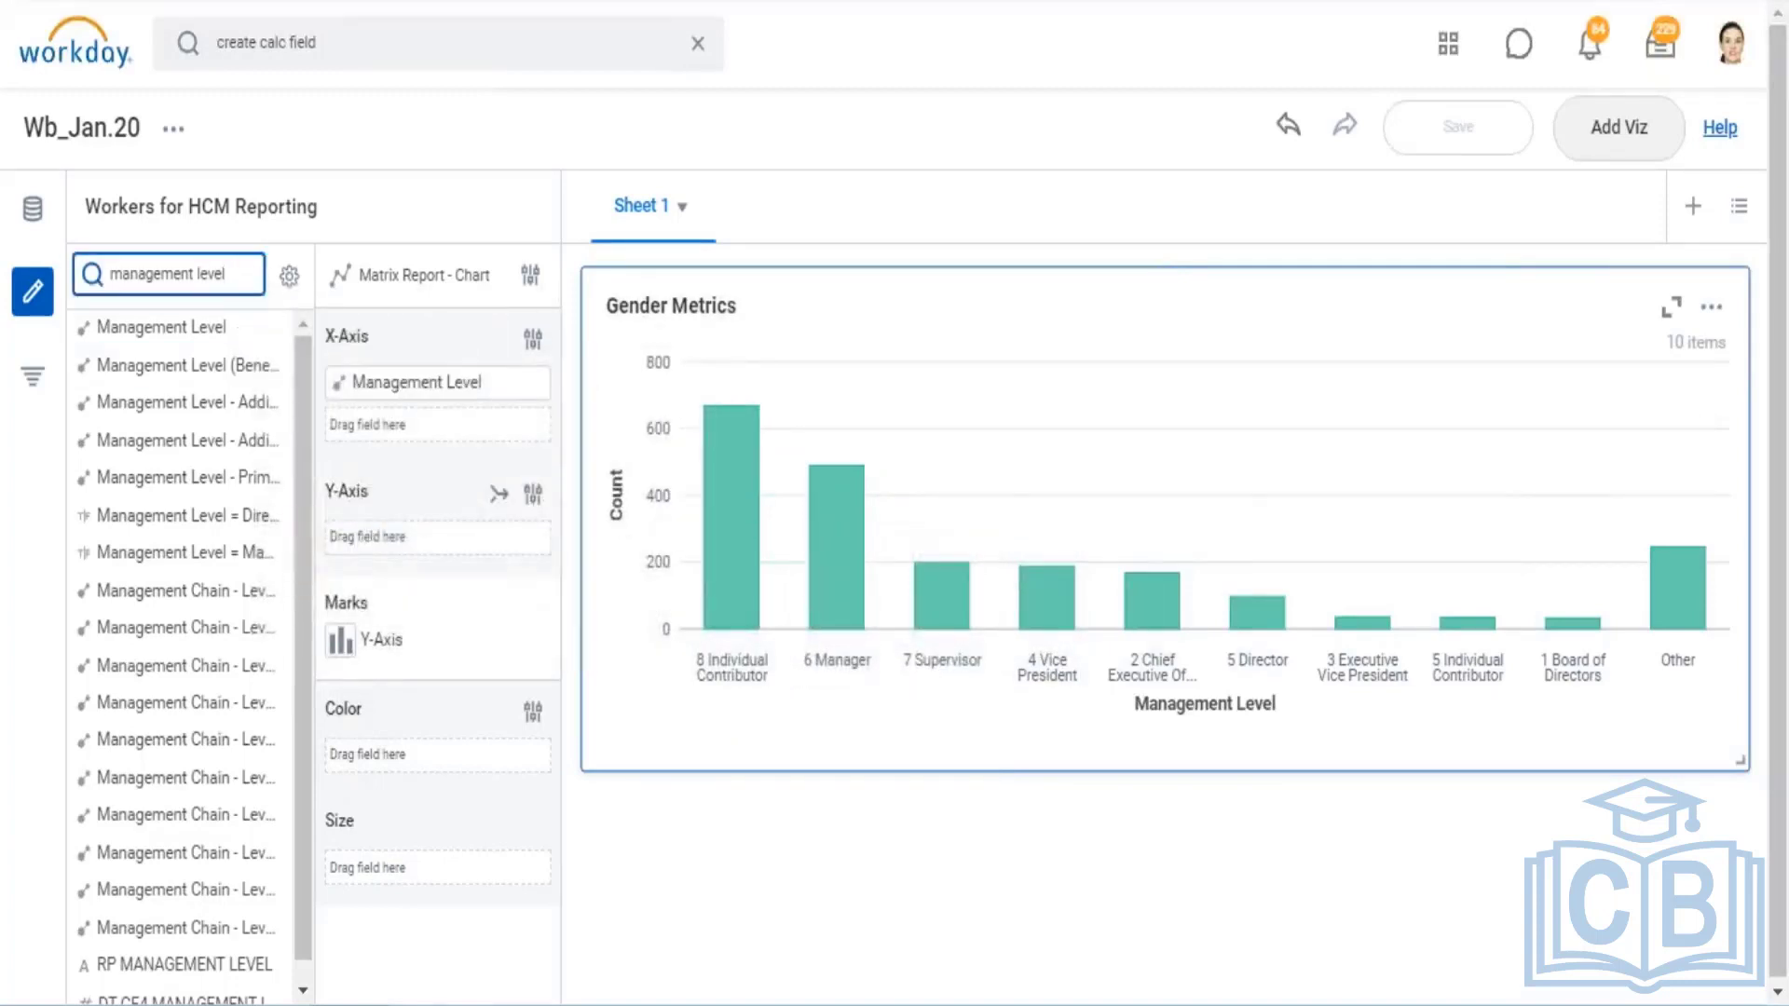
pyautogui.press('BackSpace')
pyautogui.press('BackSpace')
pyautogui.press('BackSpace')
pyautogui.press('BackSpace')
pyautogui.press('BackSpace')
pyautogui.press('BackSpace')
pyautogui.press('BackSpace')
pyautogui.press('BackSpace')
pyautogui.press('BackSpace')
pyautogui.press('BackSpace')
pyautogui.press('BackSpace')
pyautogui.press('BackSpace')
pyautogui.press('BackSpace')
pyautogui.press('BackSpace')
pyautogui.press('BackSpace')
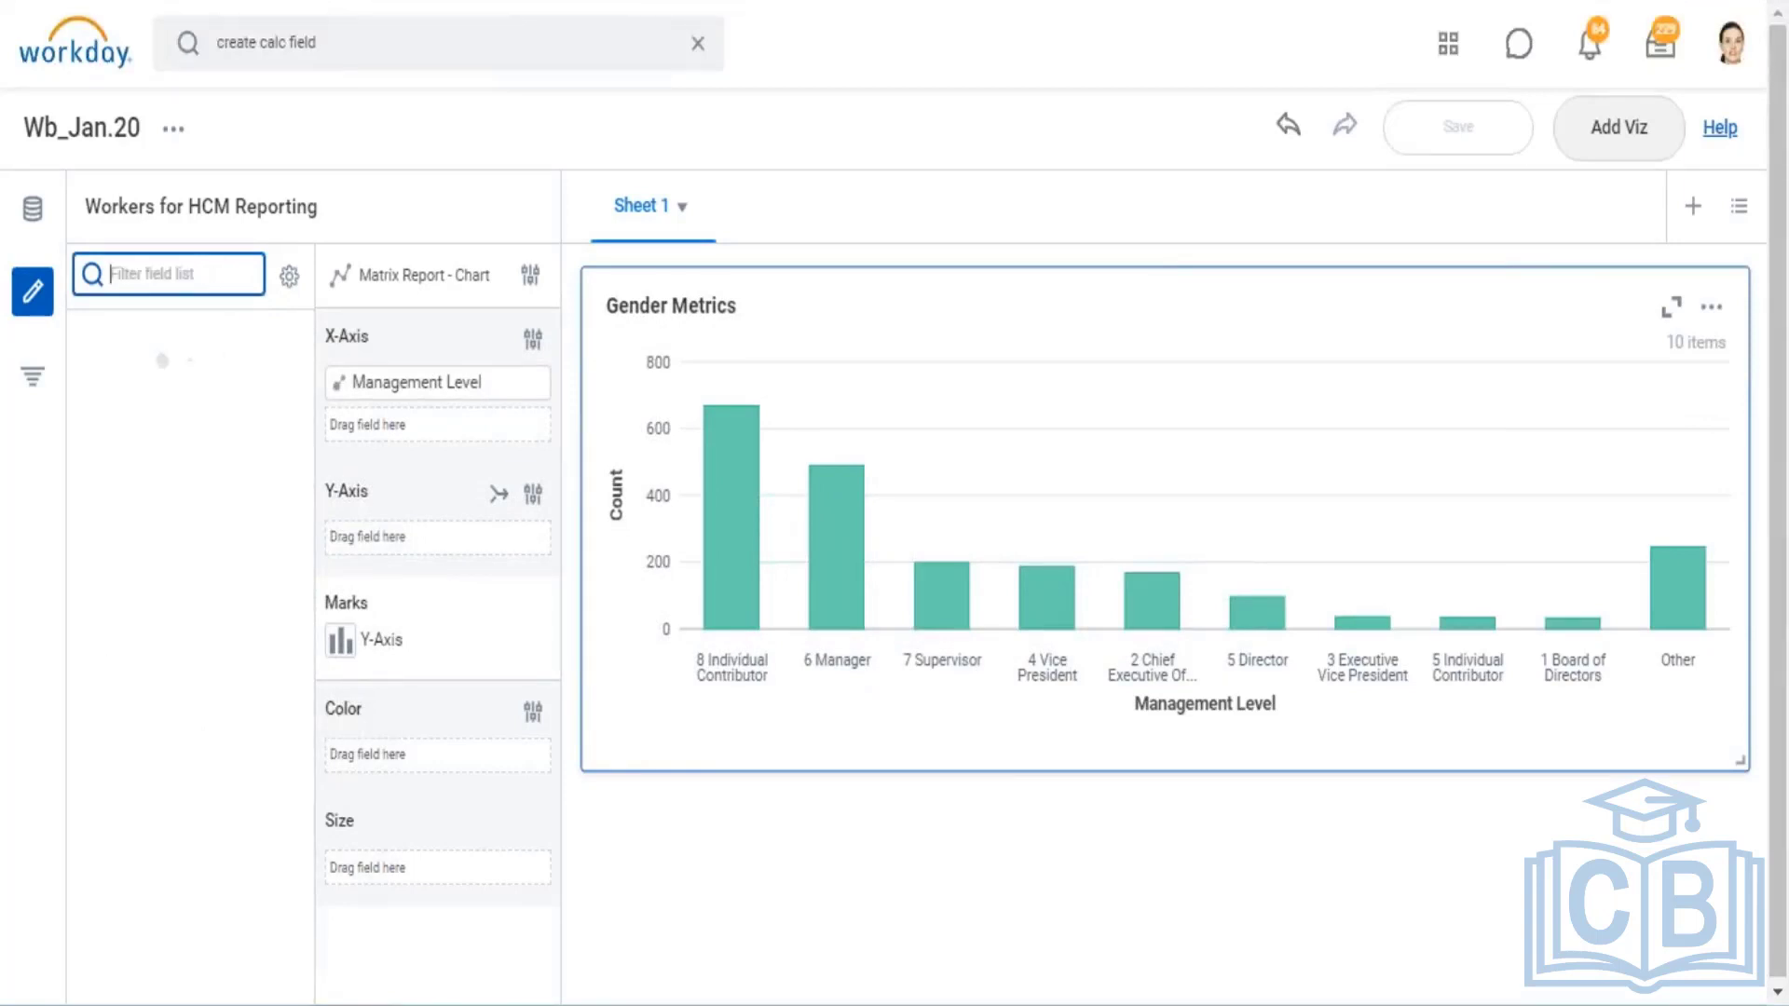
pyautogui.write('gender')
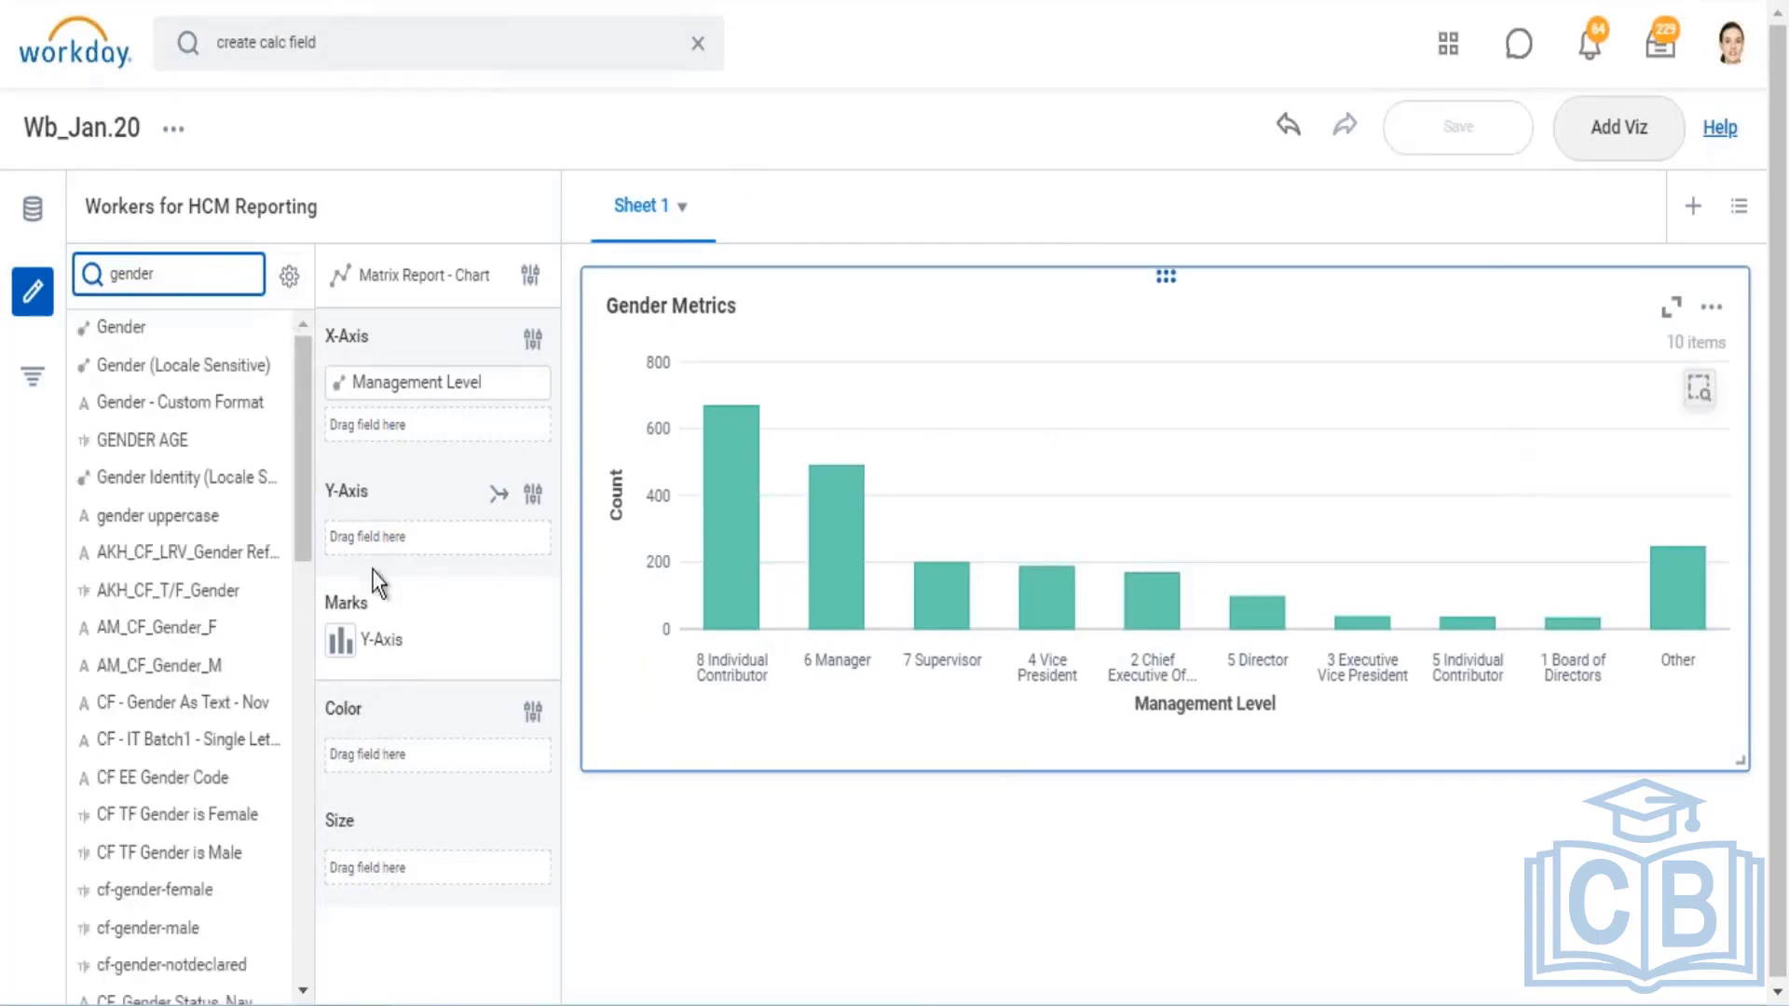
pyautogui.click(120, 331)
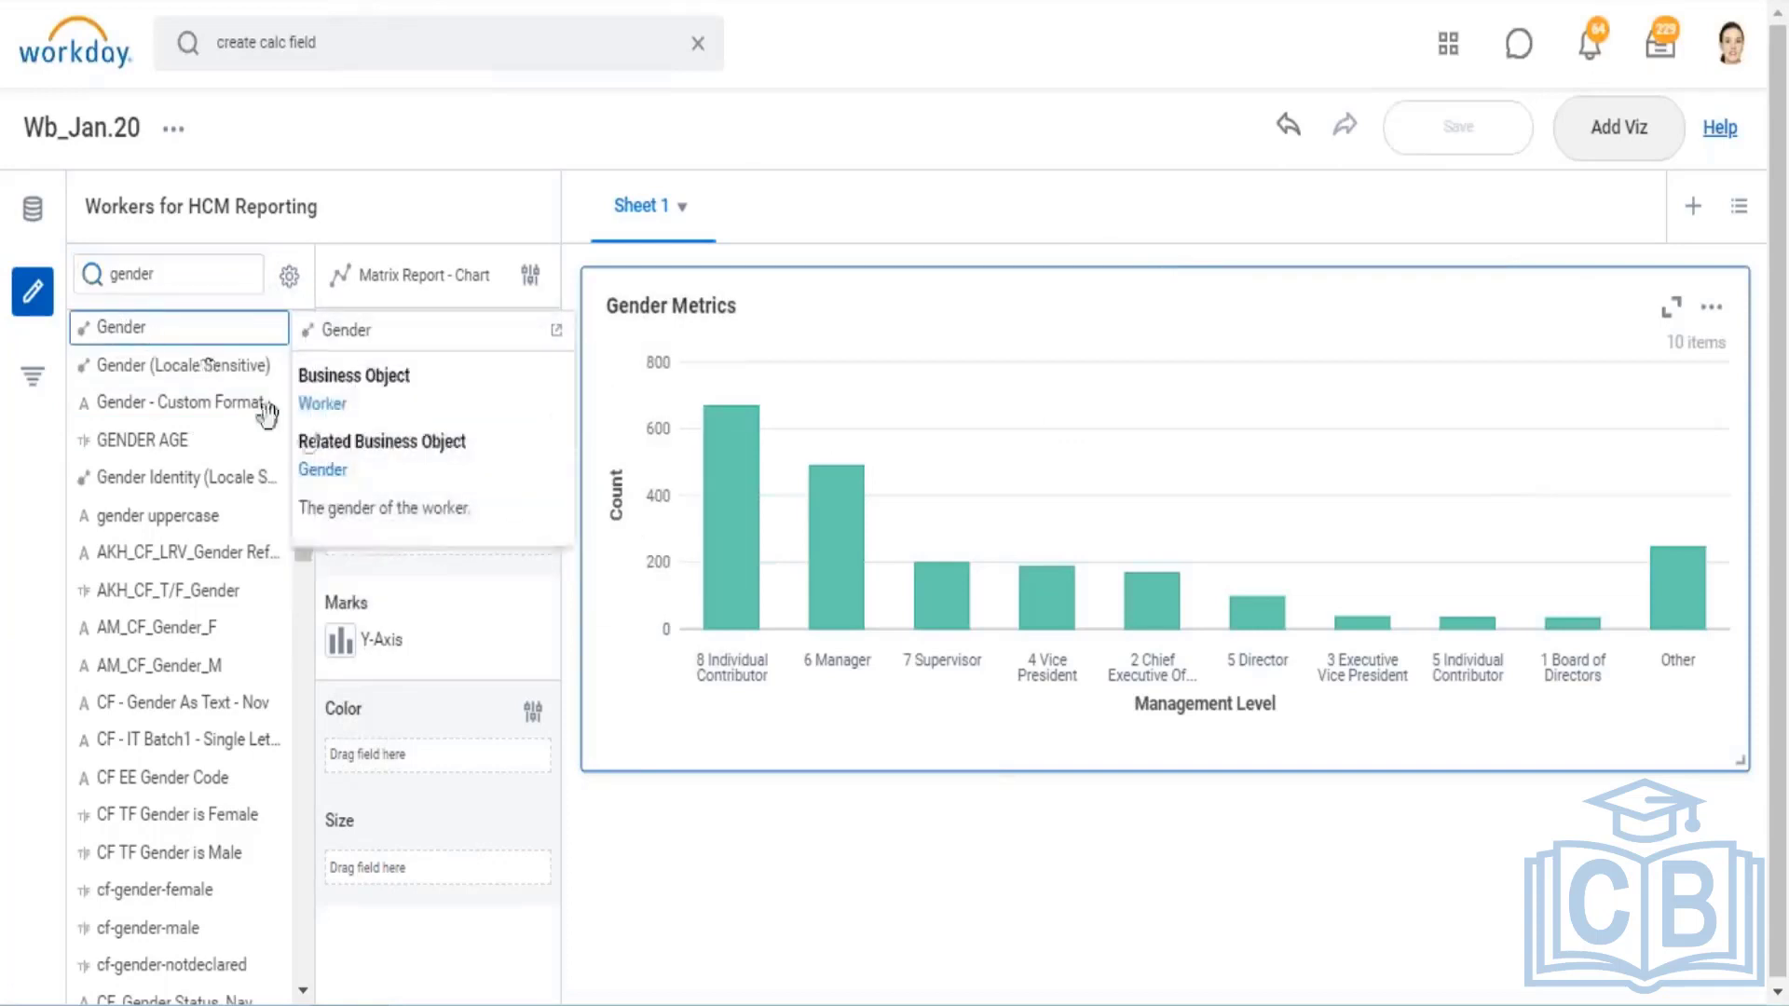
pyautogui.moveTo(324, 469); pyautogui.dragTo(410, 456)
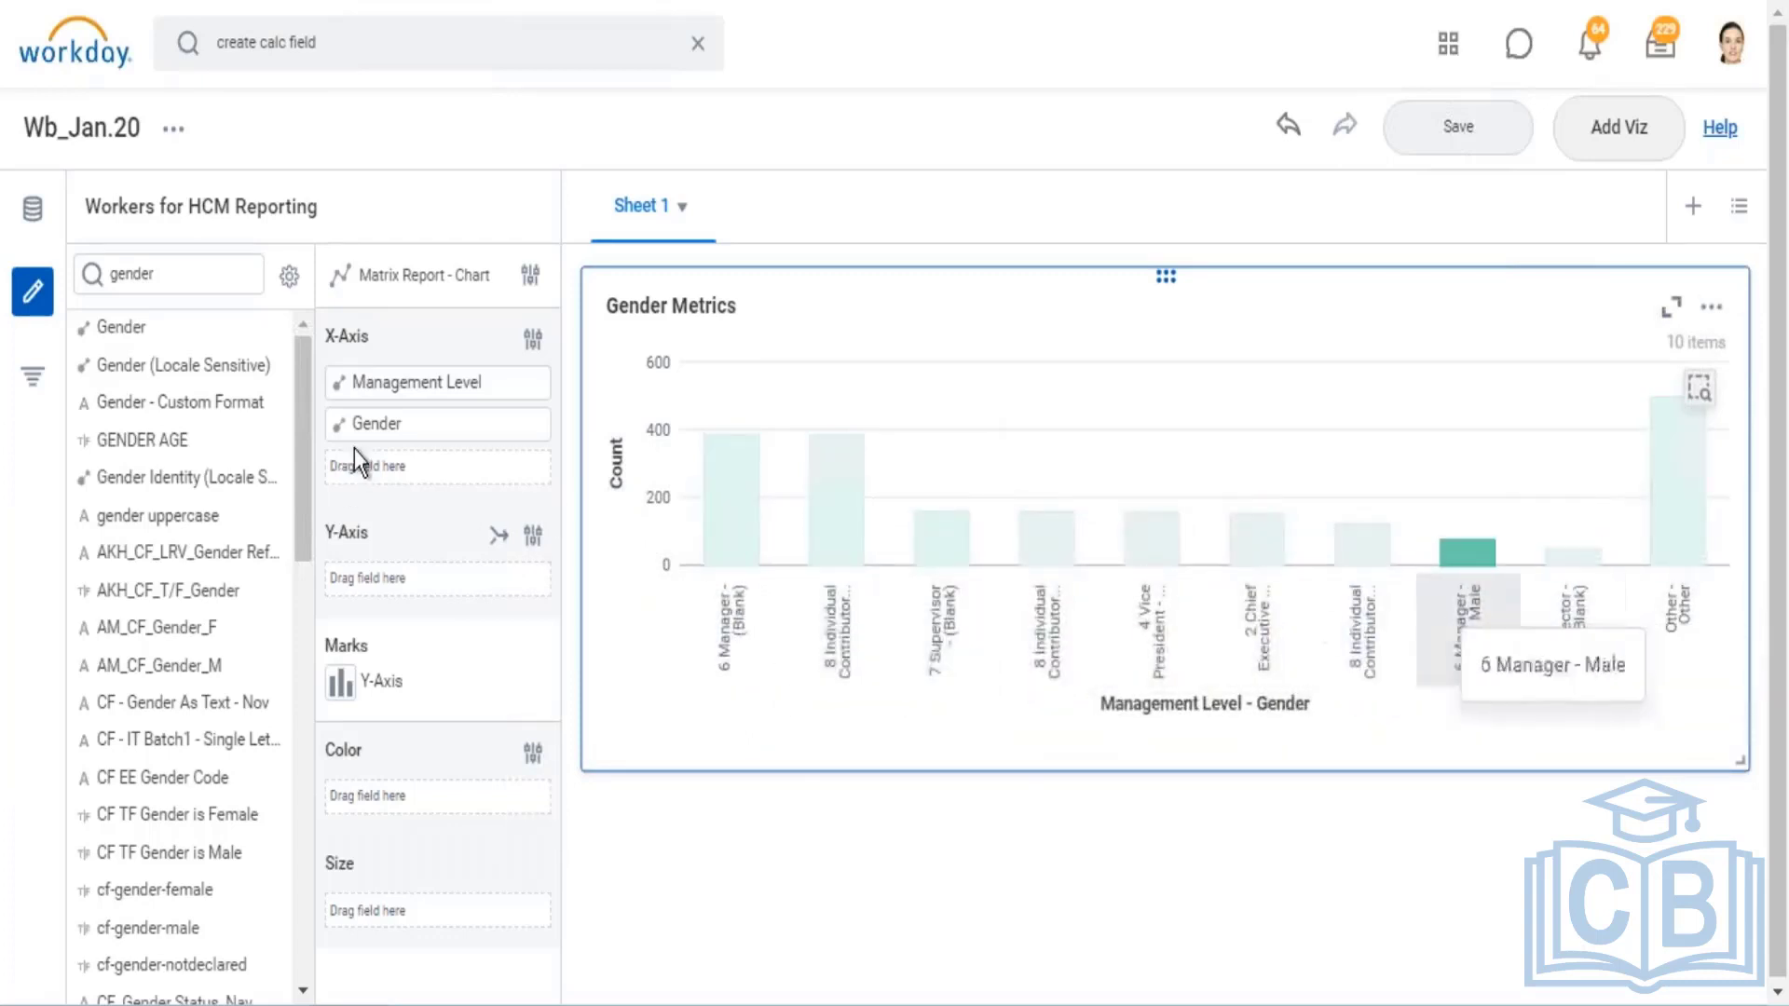
# Move the Gender field from the X-axis to Color so the Management Level bars are split by gender
pyautogui.moveTo(391, 424)
pyautogui.moveTo(391, 424); pyautogui.dragTo(390, 807)
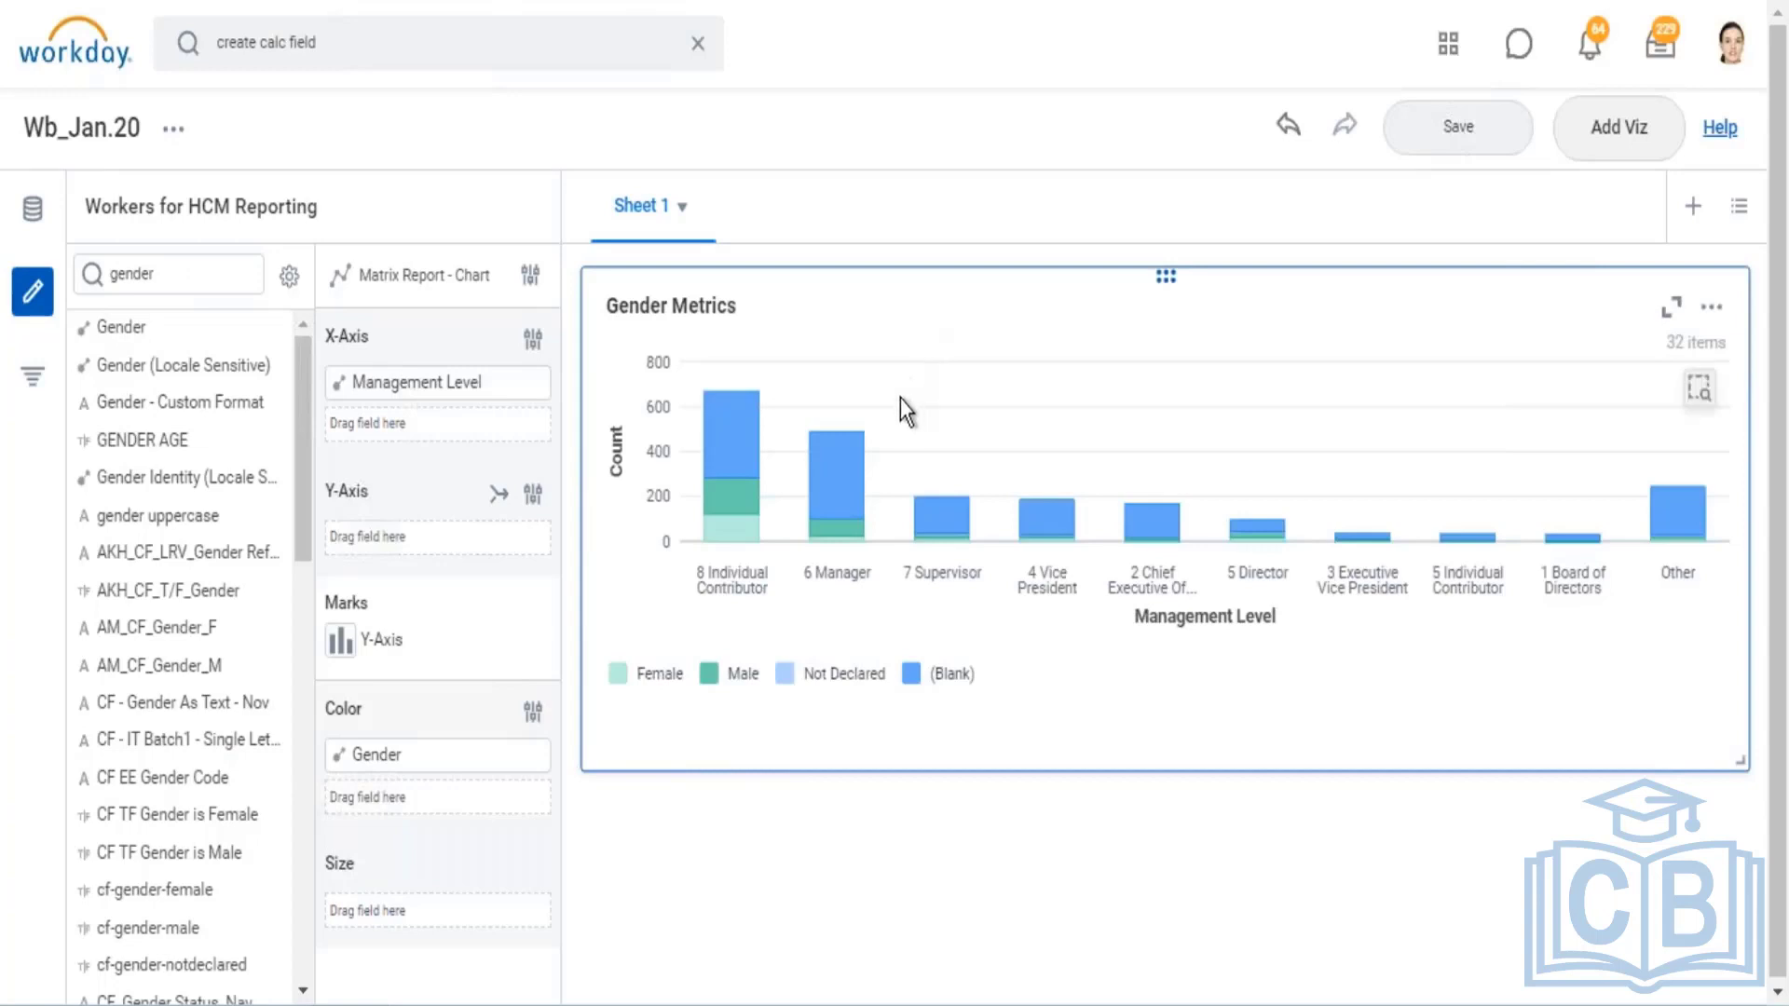
pyautogui.moveTo(731, 410)
pyautogui.moveTo(854, 694); pyautogui.dragTo(727, 701)
pyautogui.click(1100, 739)
# Review the X-axis options for sort order, grouping limit, display name and remaining values, keeping the settings as they are
pyautogui.moveTo(409, 384)
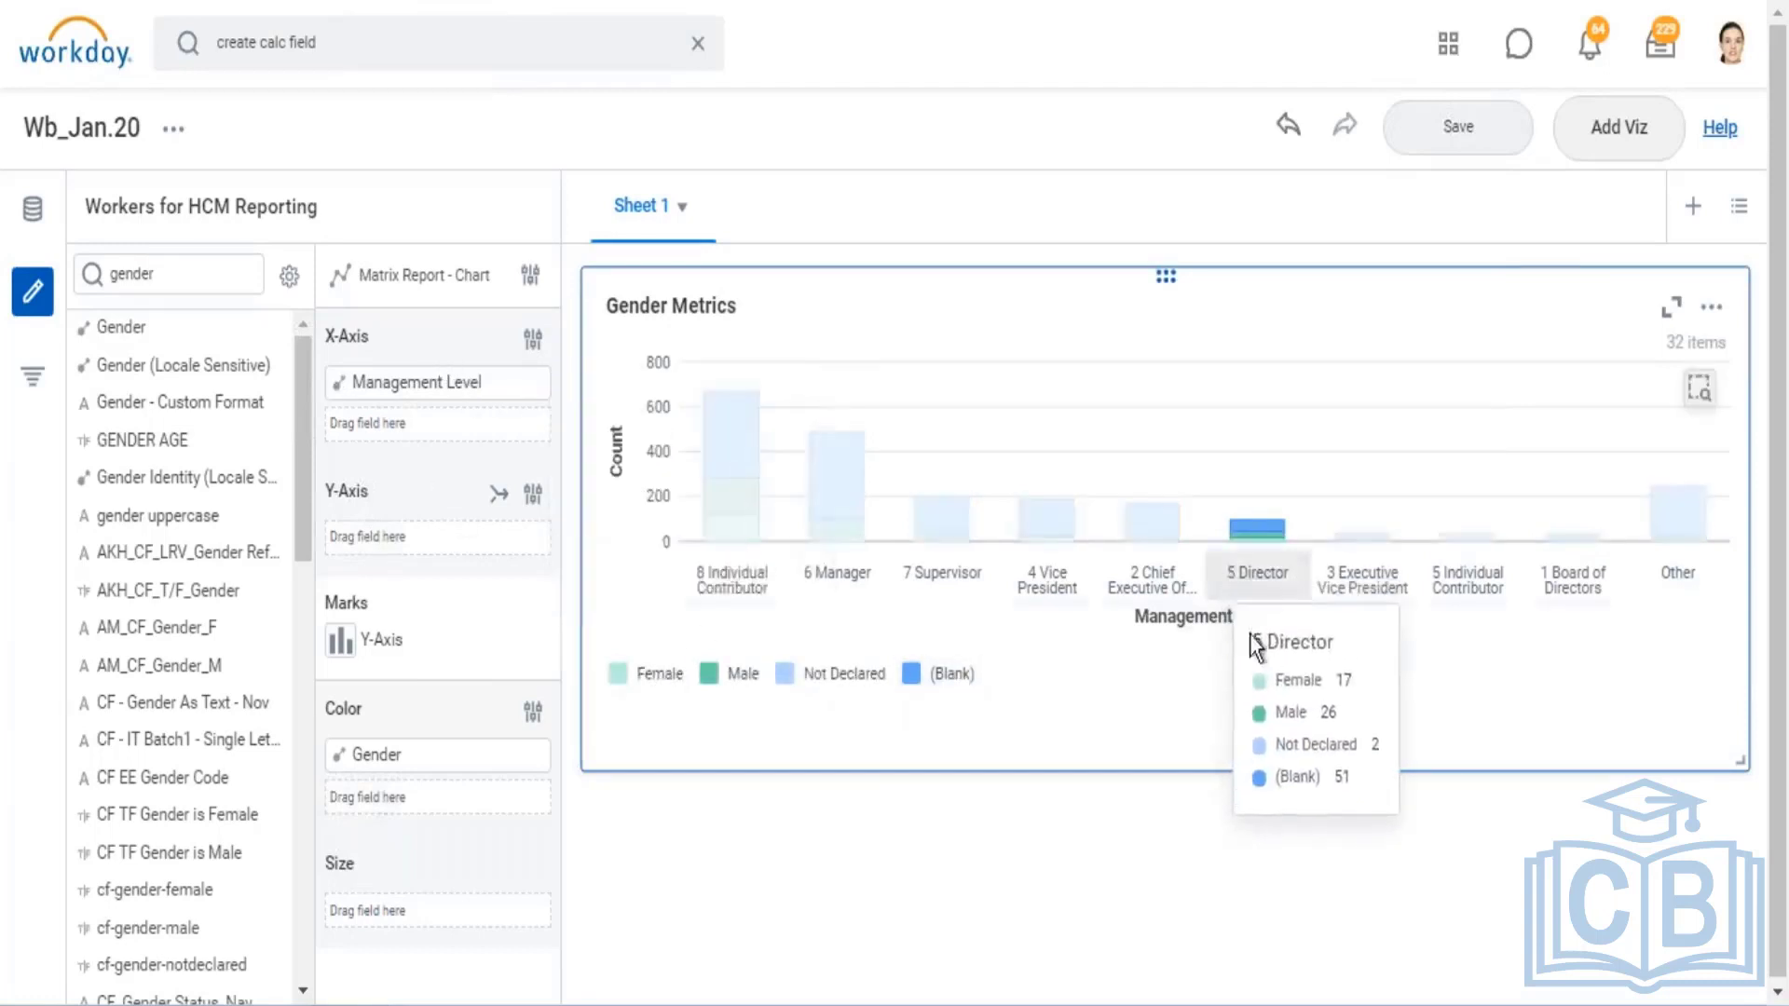
pyautogui.click(532, 338)
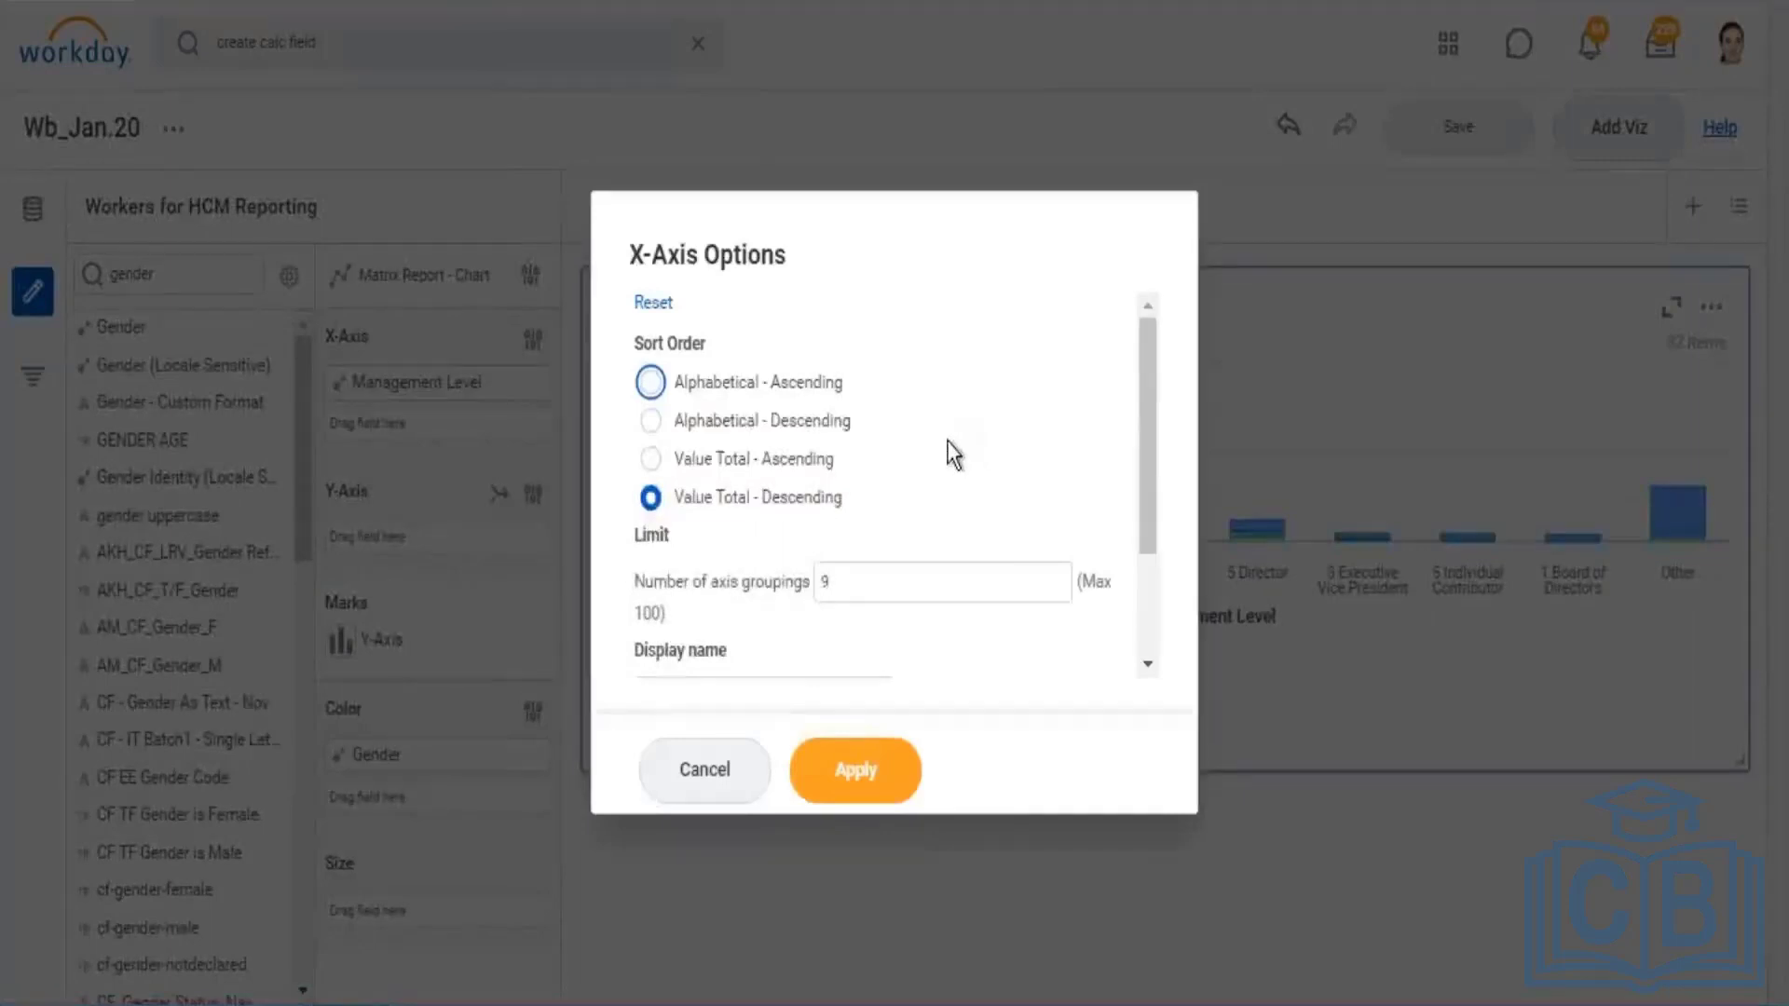
pyautogui.scroll(-2, 956, 432)
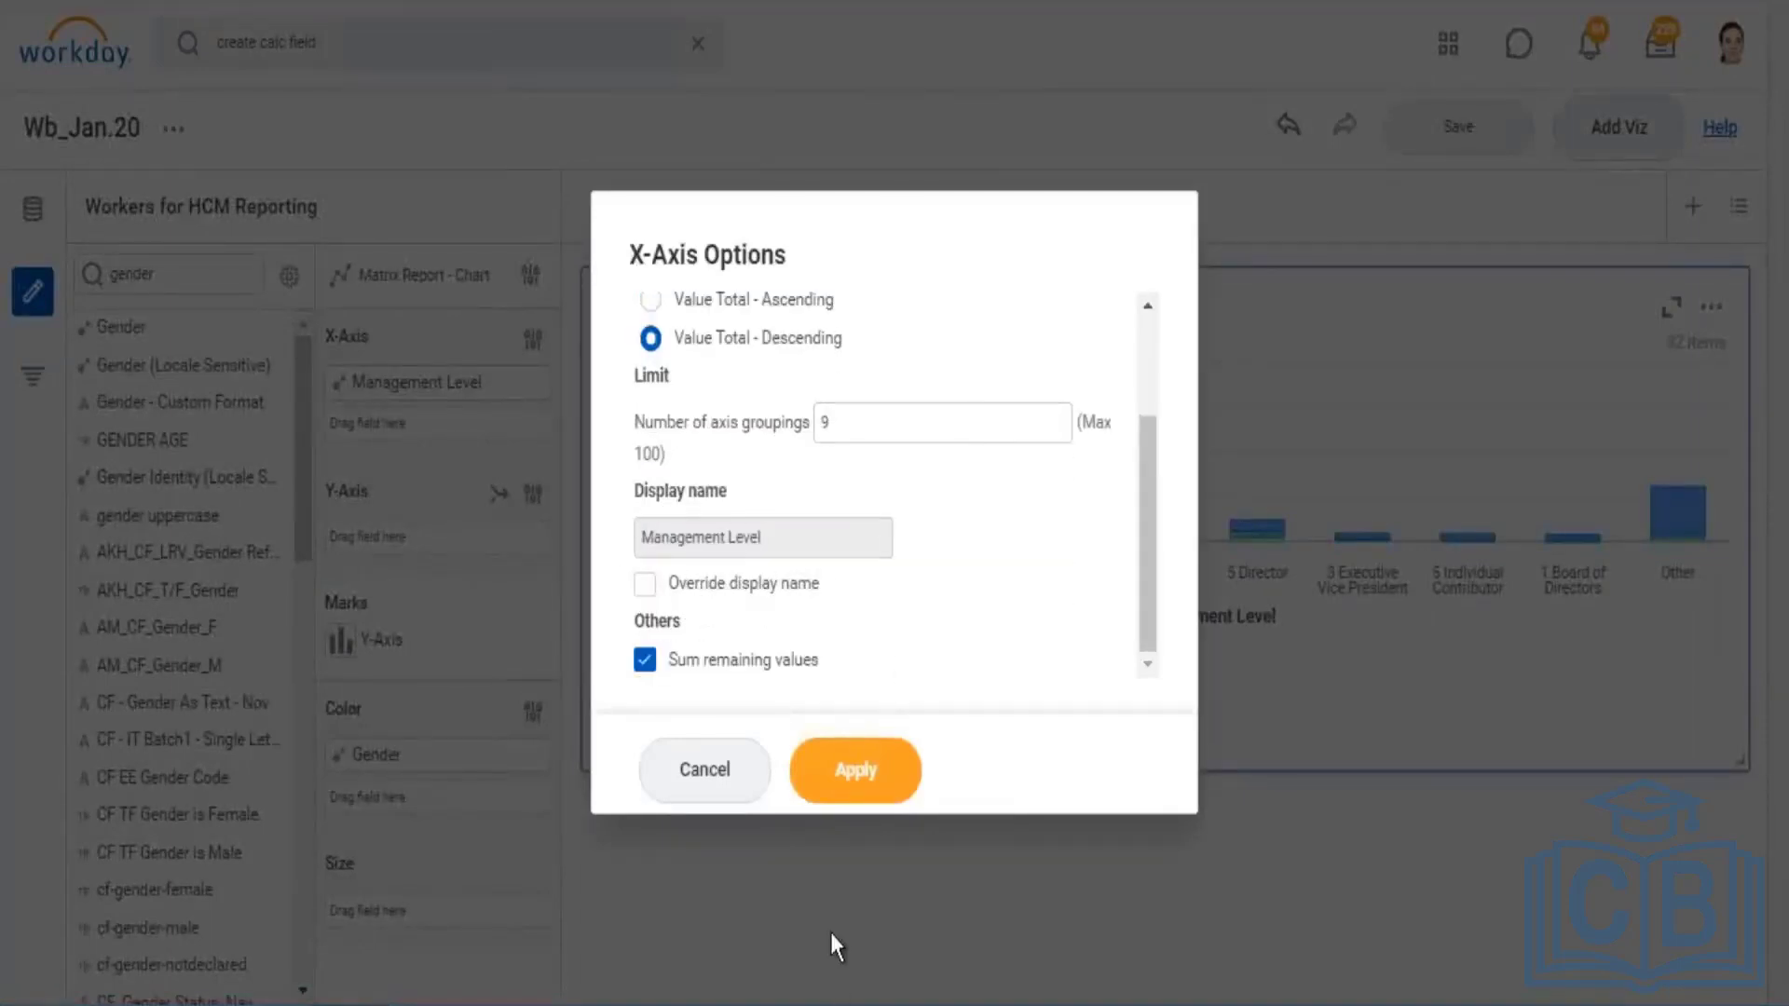
pyautogui.click(858, 770)
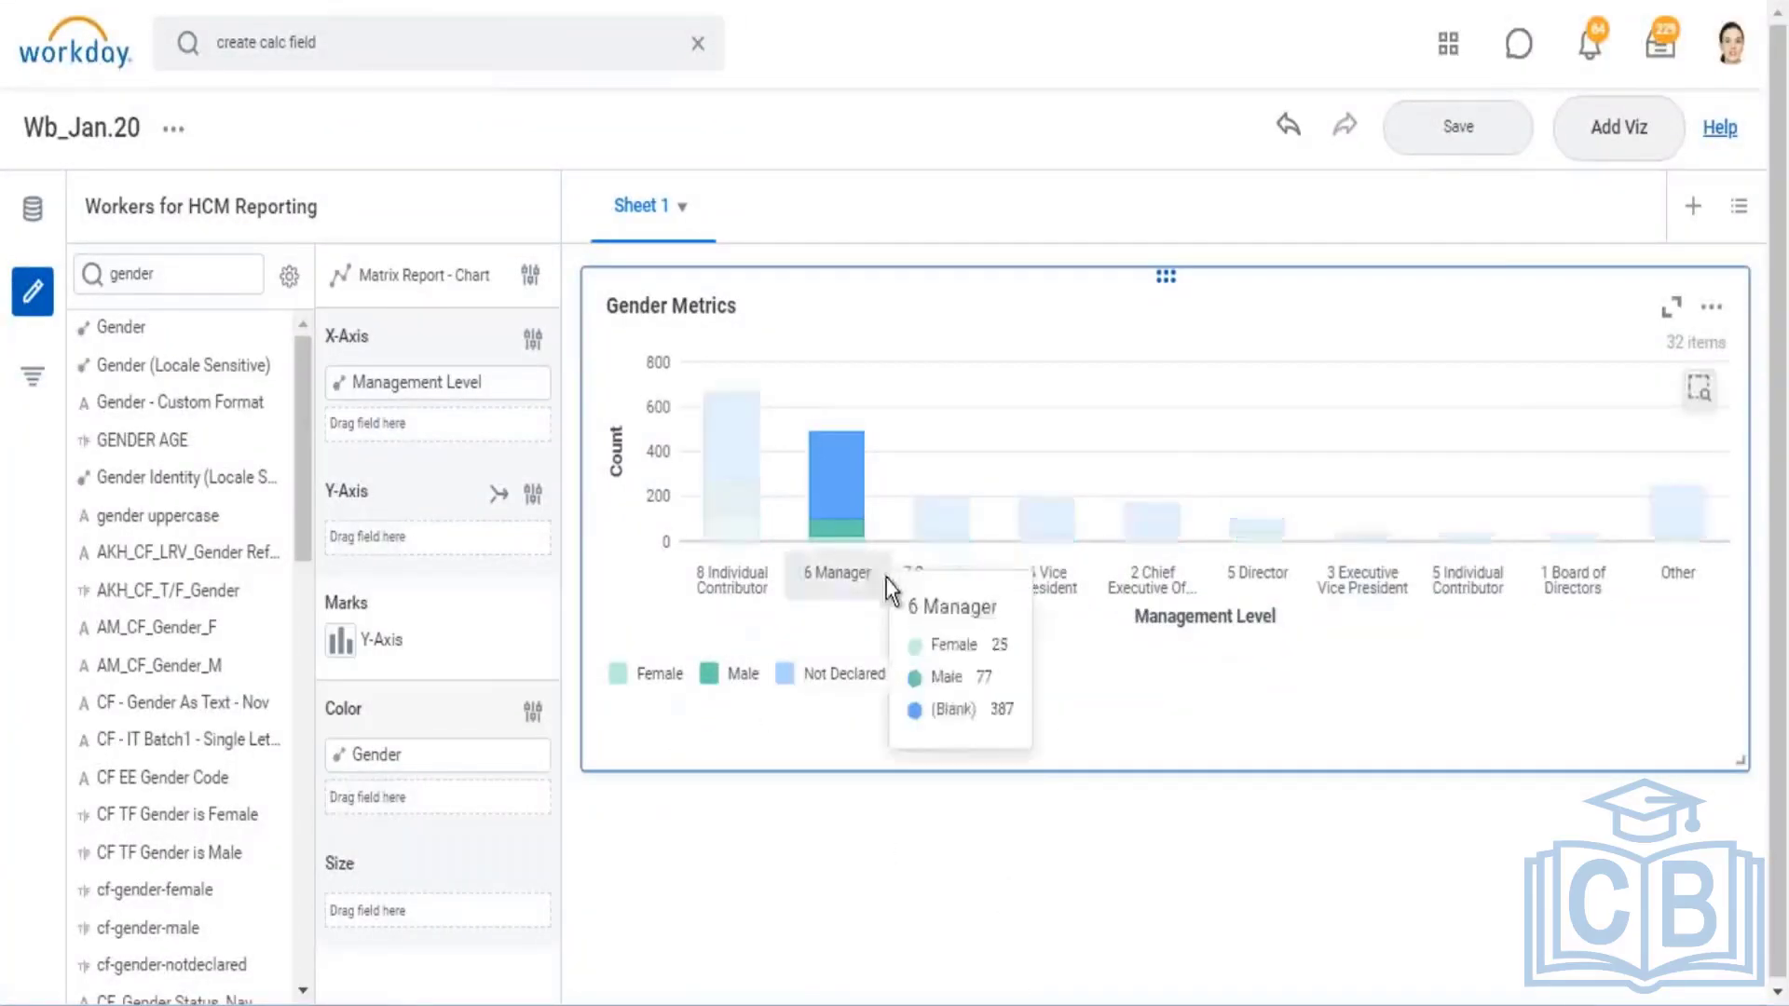
# Add a second visualization filter requiring that Gender is not empty
pyautogui.scroll(-1, 887, 619)
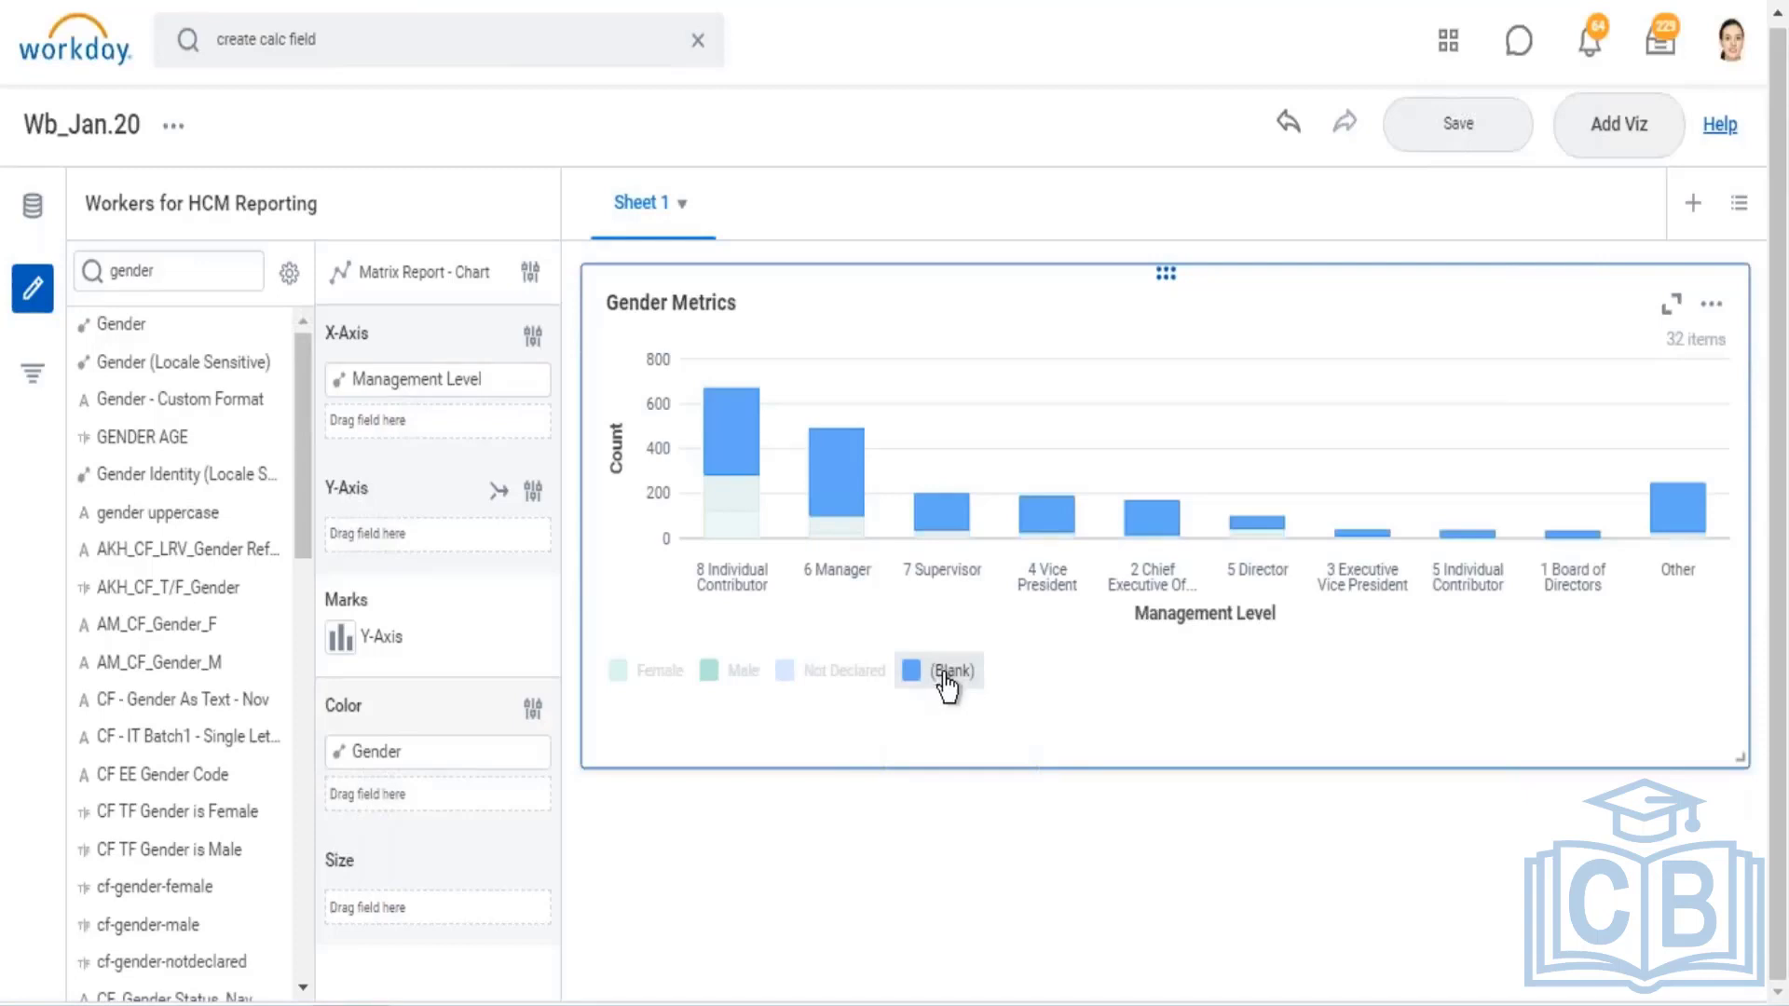
pyautogui.click(35, 390)
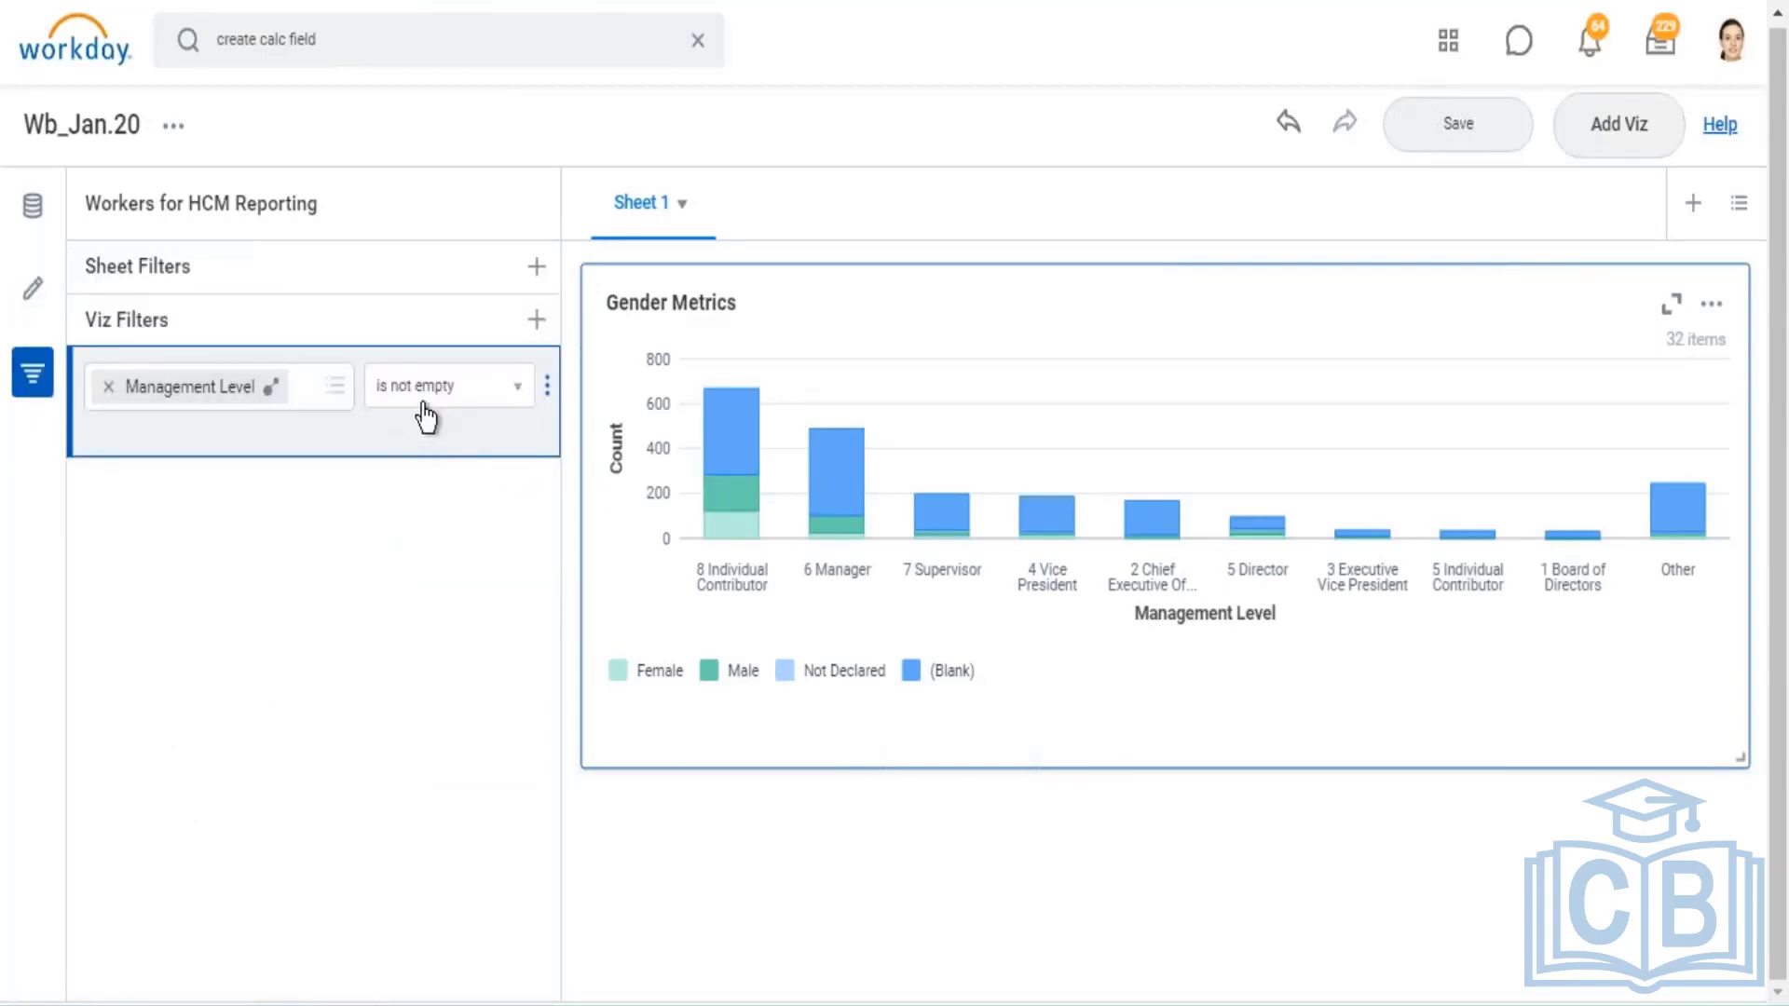
pyautogui.click(537, 321)
pyautogui.click(209, 501)
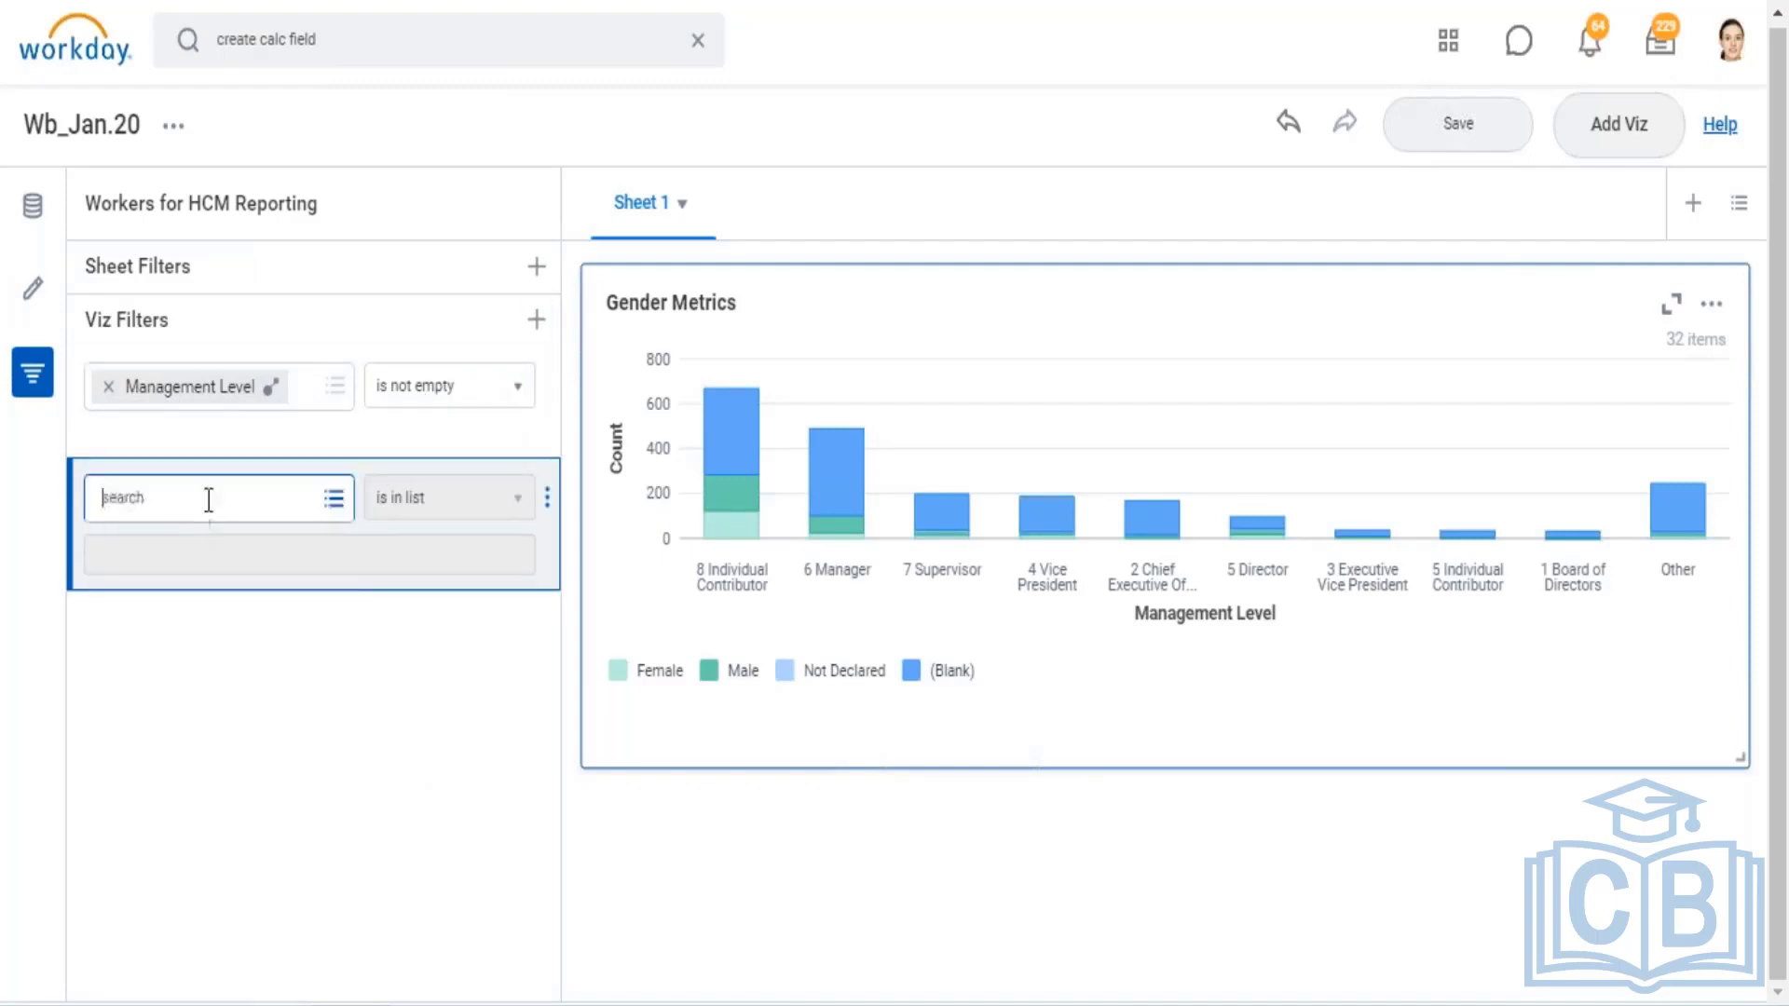
pyautogui.write('gender')
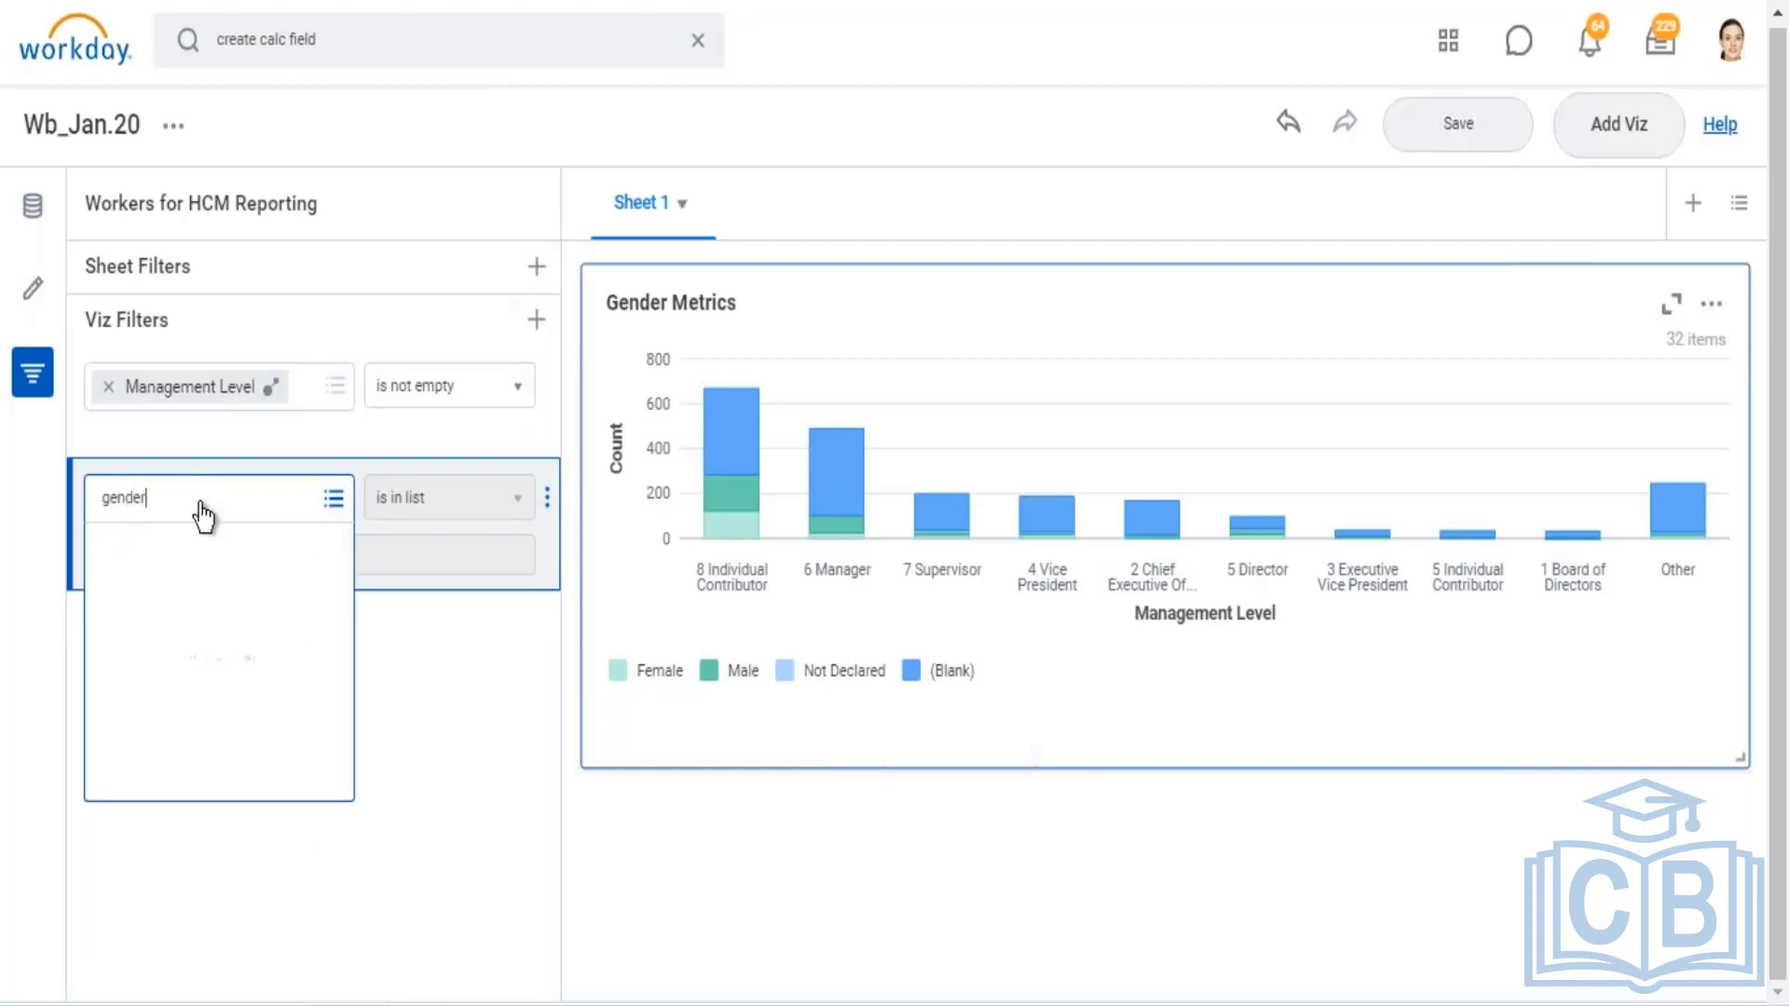
pyautogui.click(168, 601)
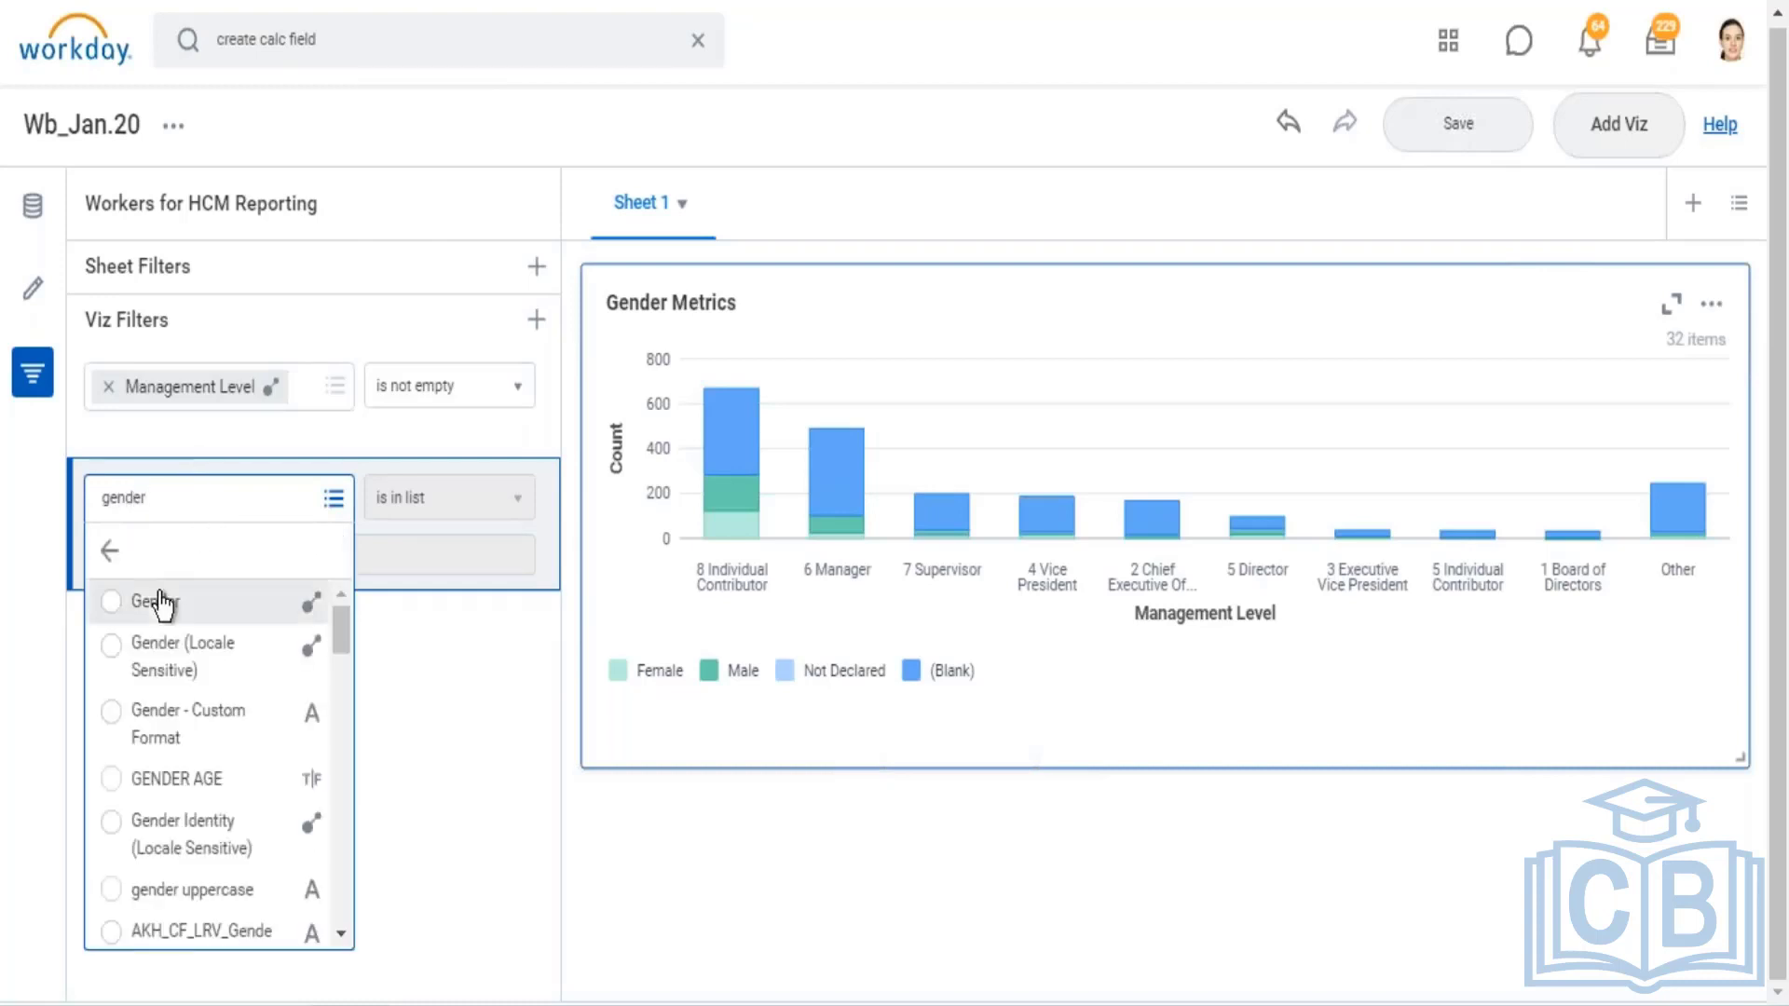
pyautogui.click(515, 499)
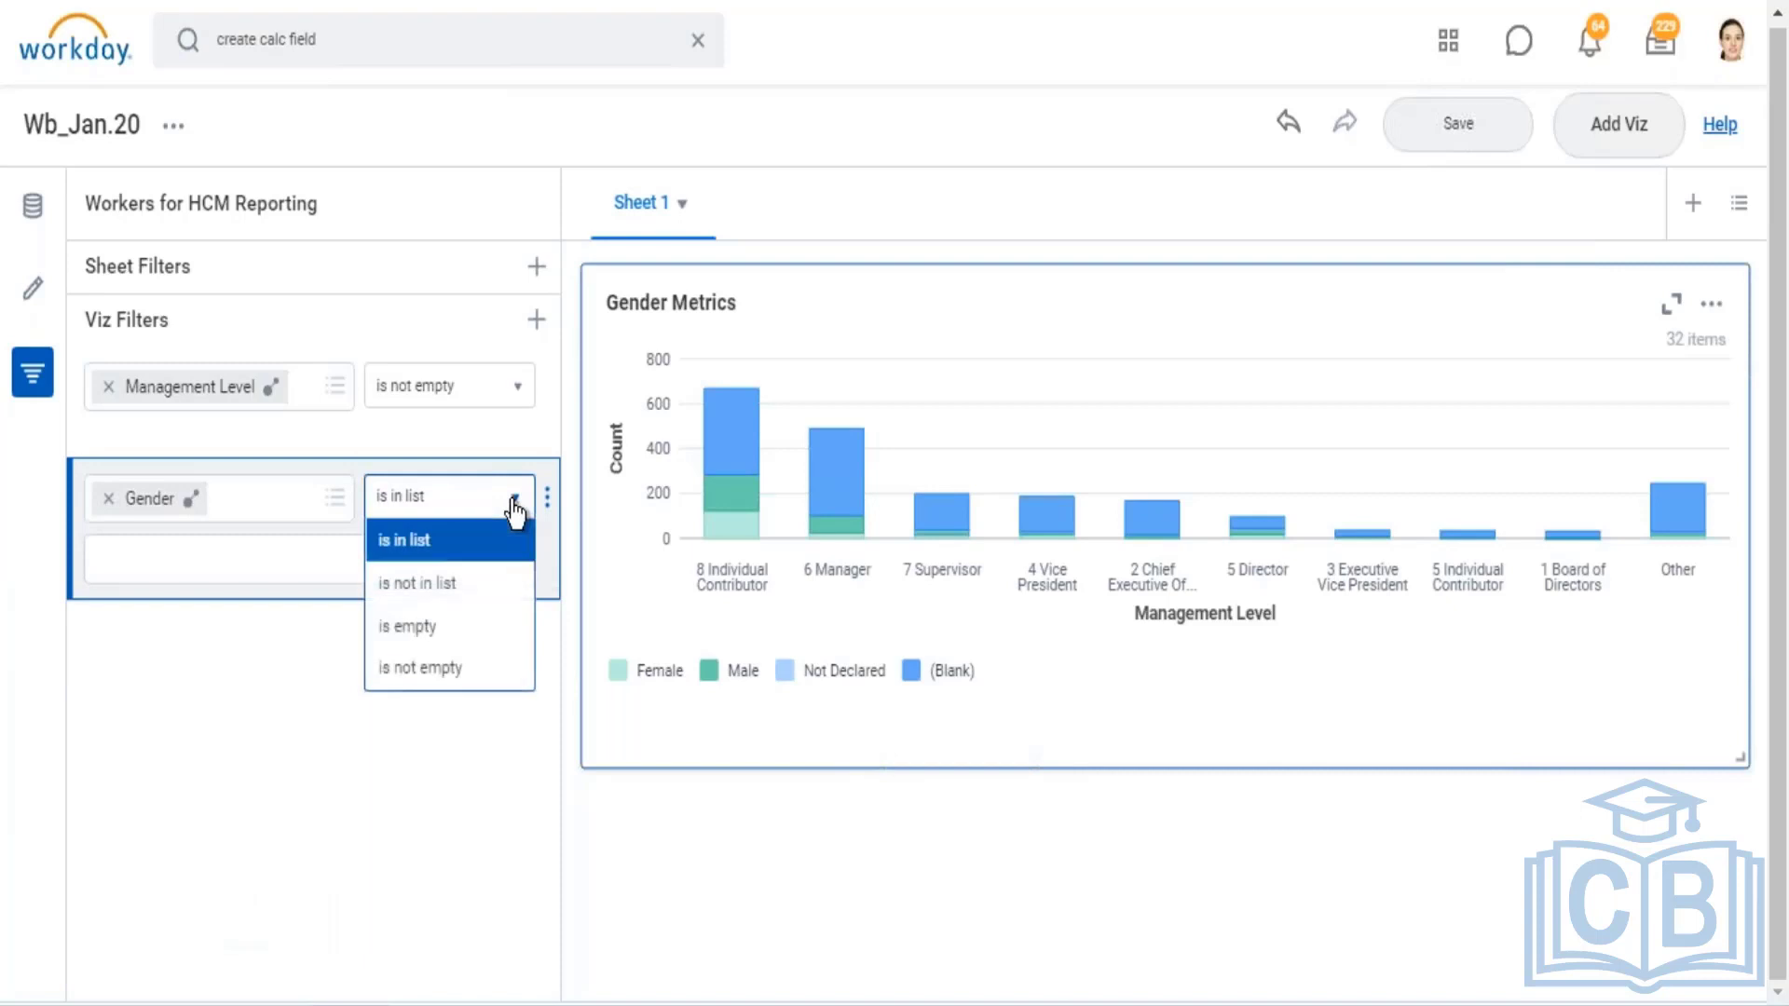
pyautogui.click(404, 669)
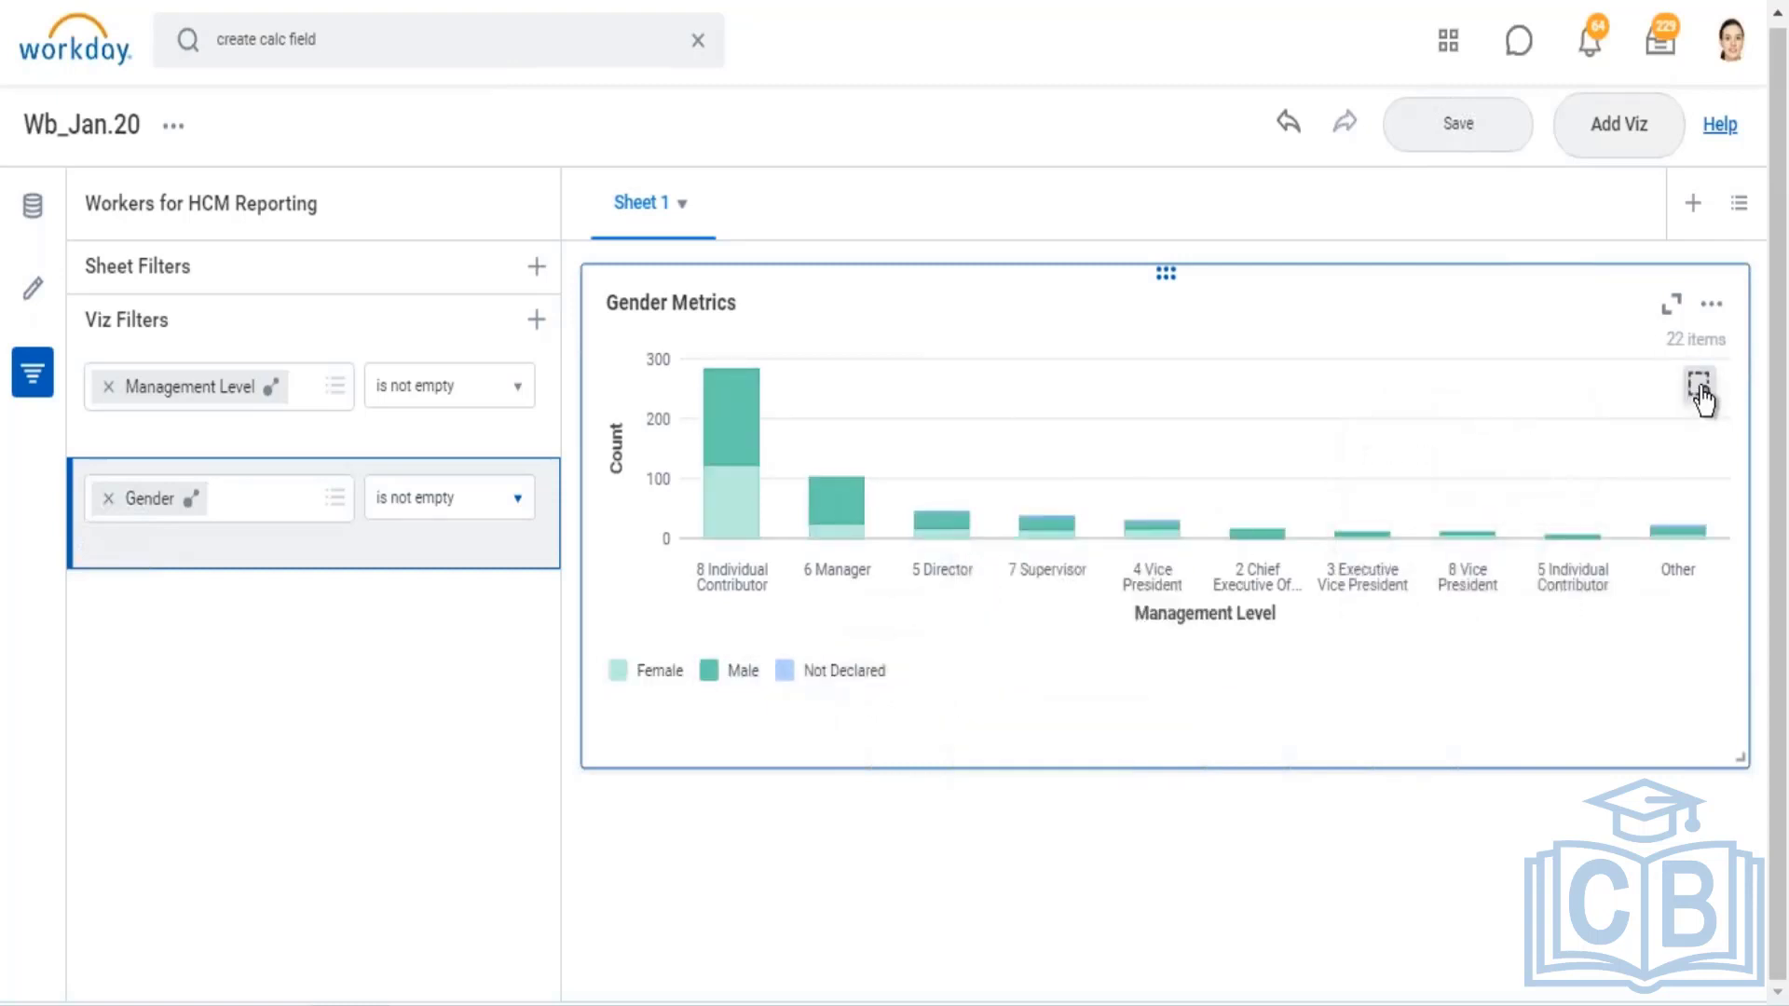
# Zoom into different areas of the Gender Metrics chart to inspect the bars, resetting the zoom each time
pyautogui.click(1700, 385)
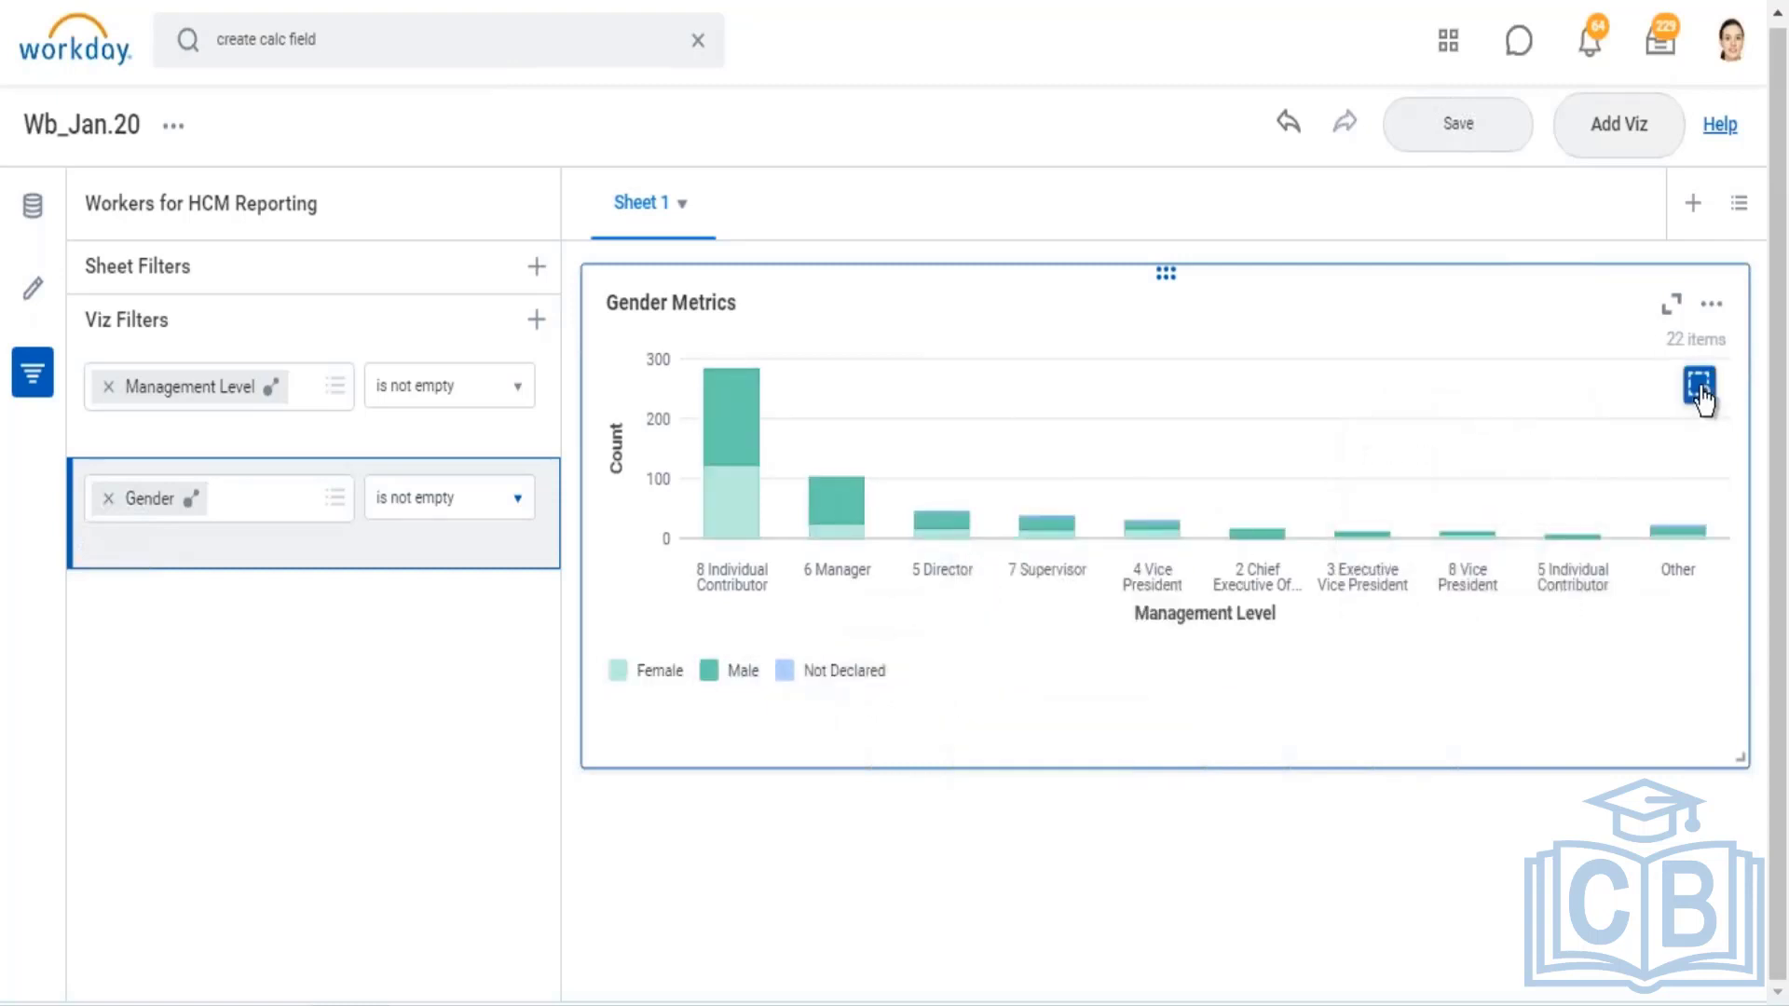
pyautogui.click(728, 438)
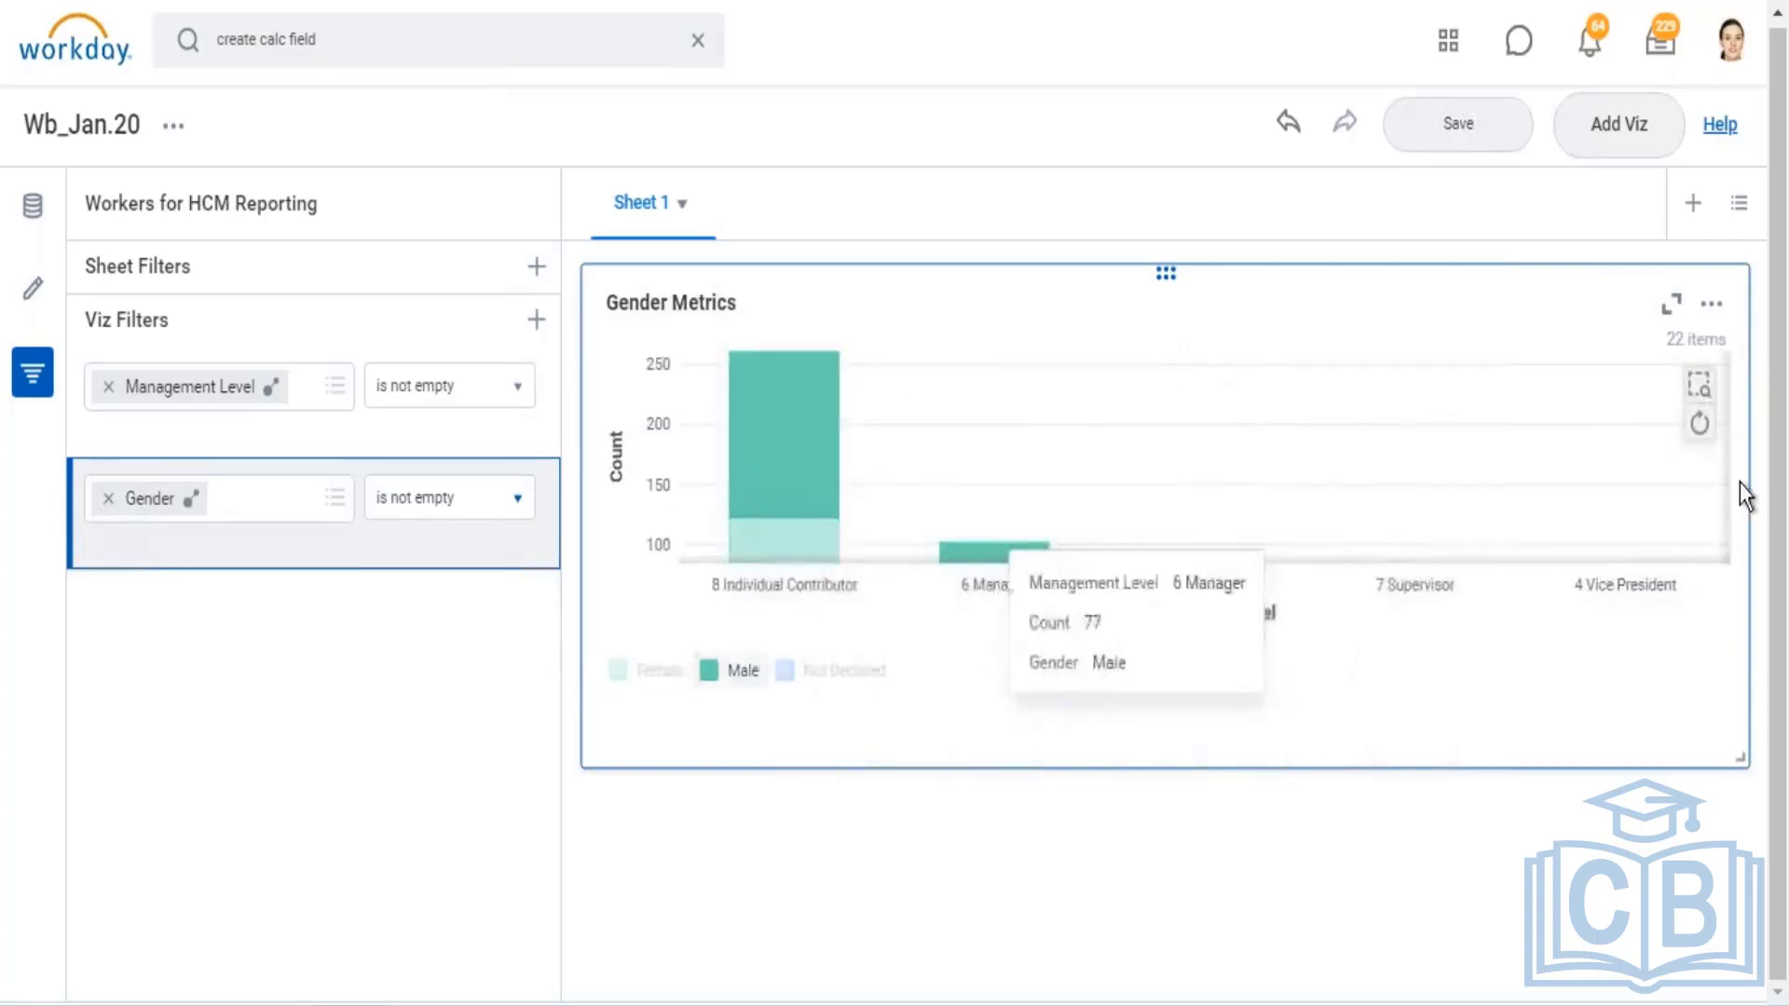
pyautogui.click(1699, 385)
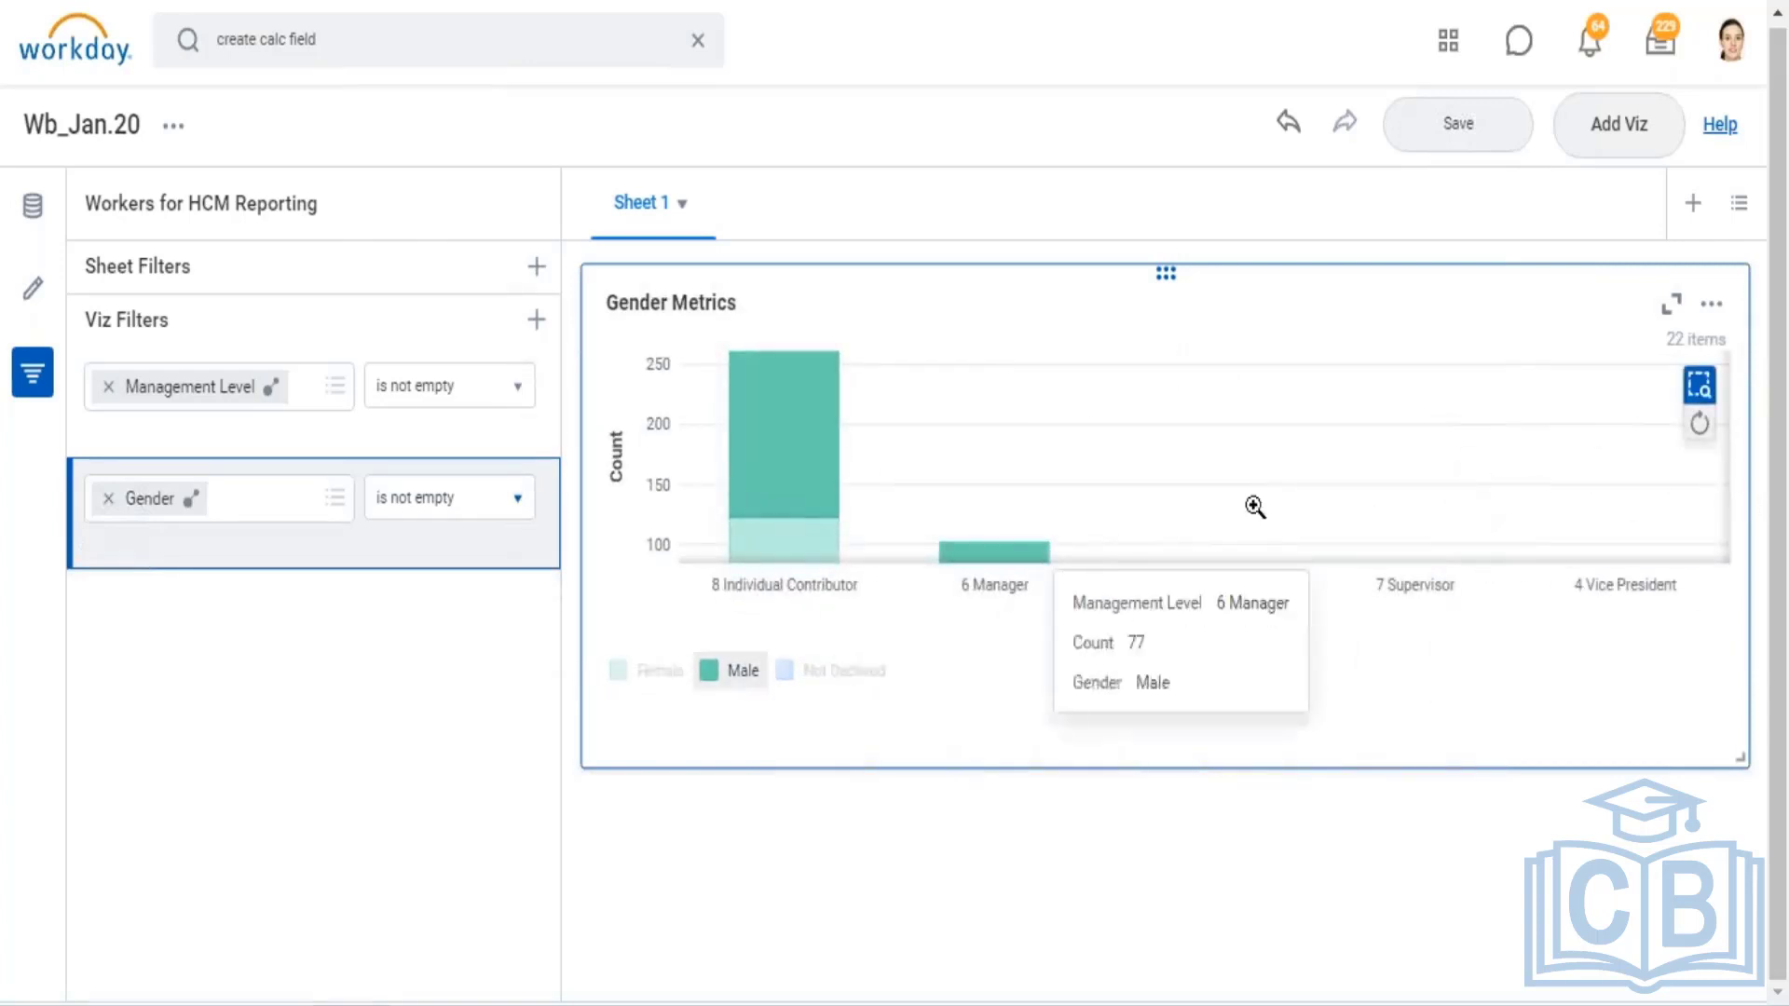
pyautogui.click(1699, 423)
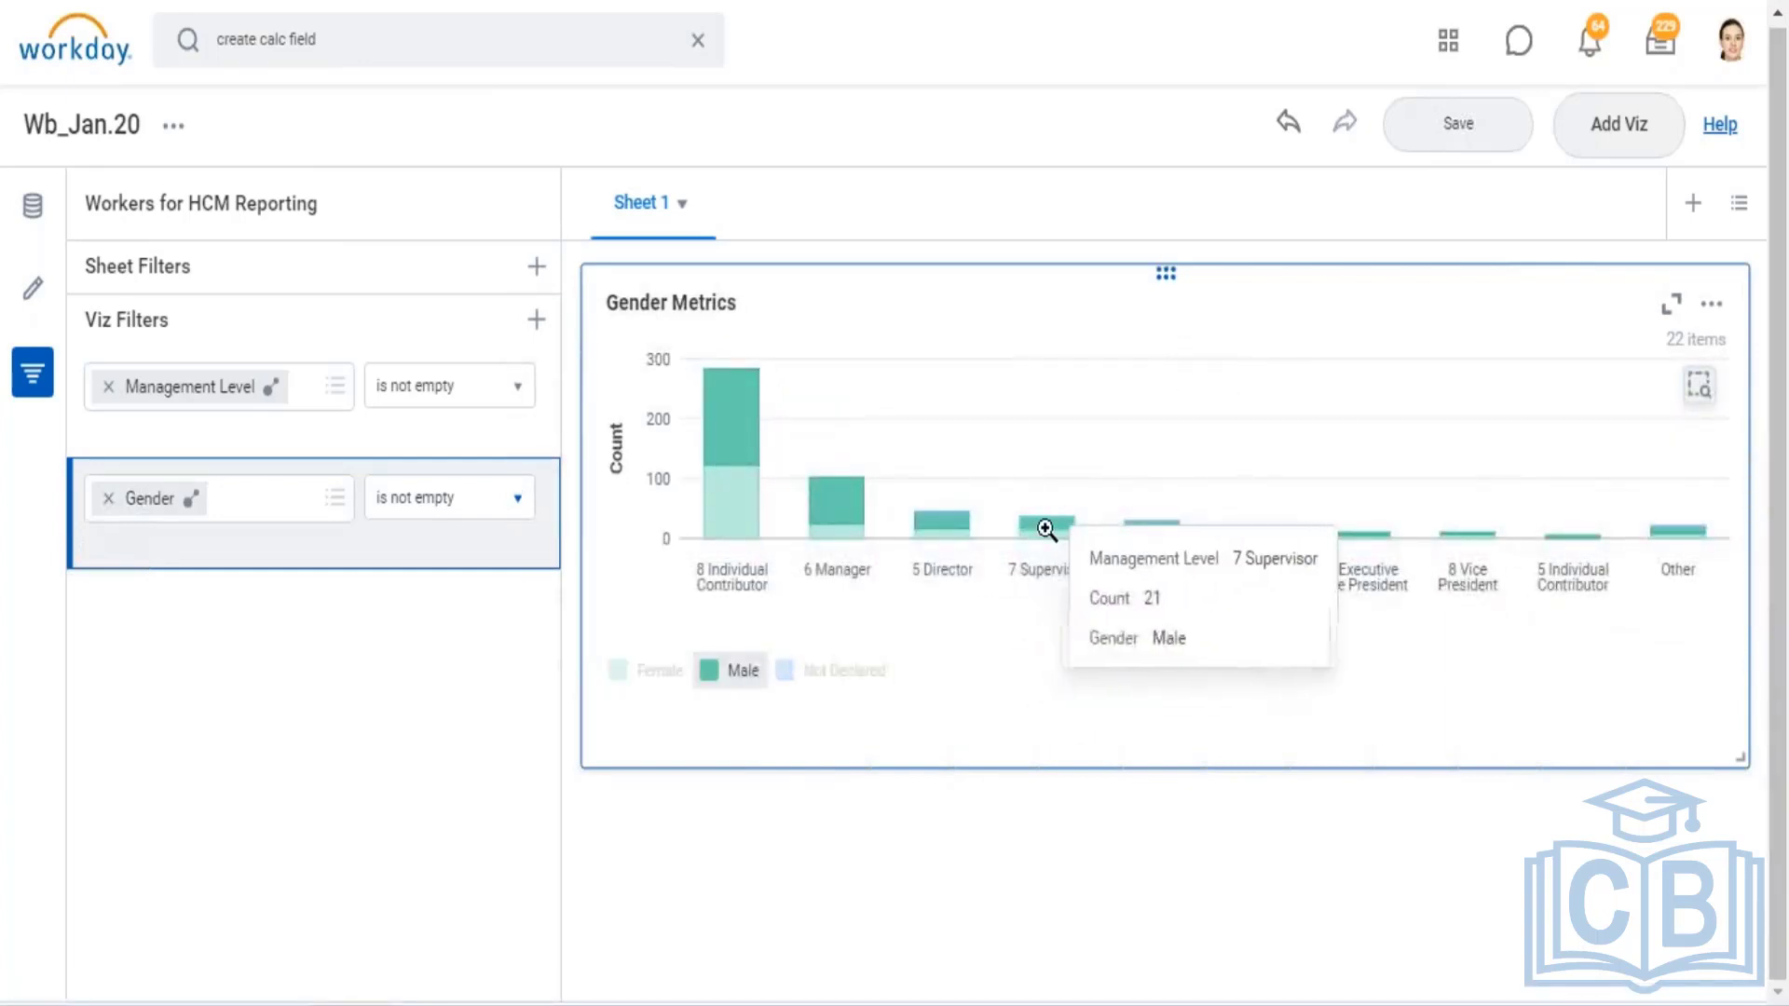
pyautogui.click(1044, 520)
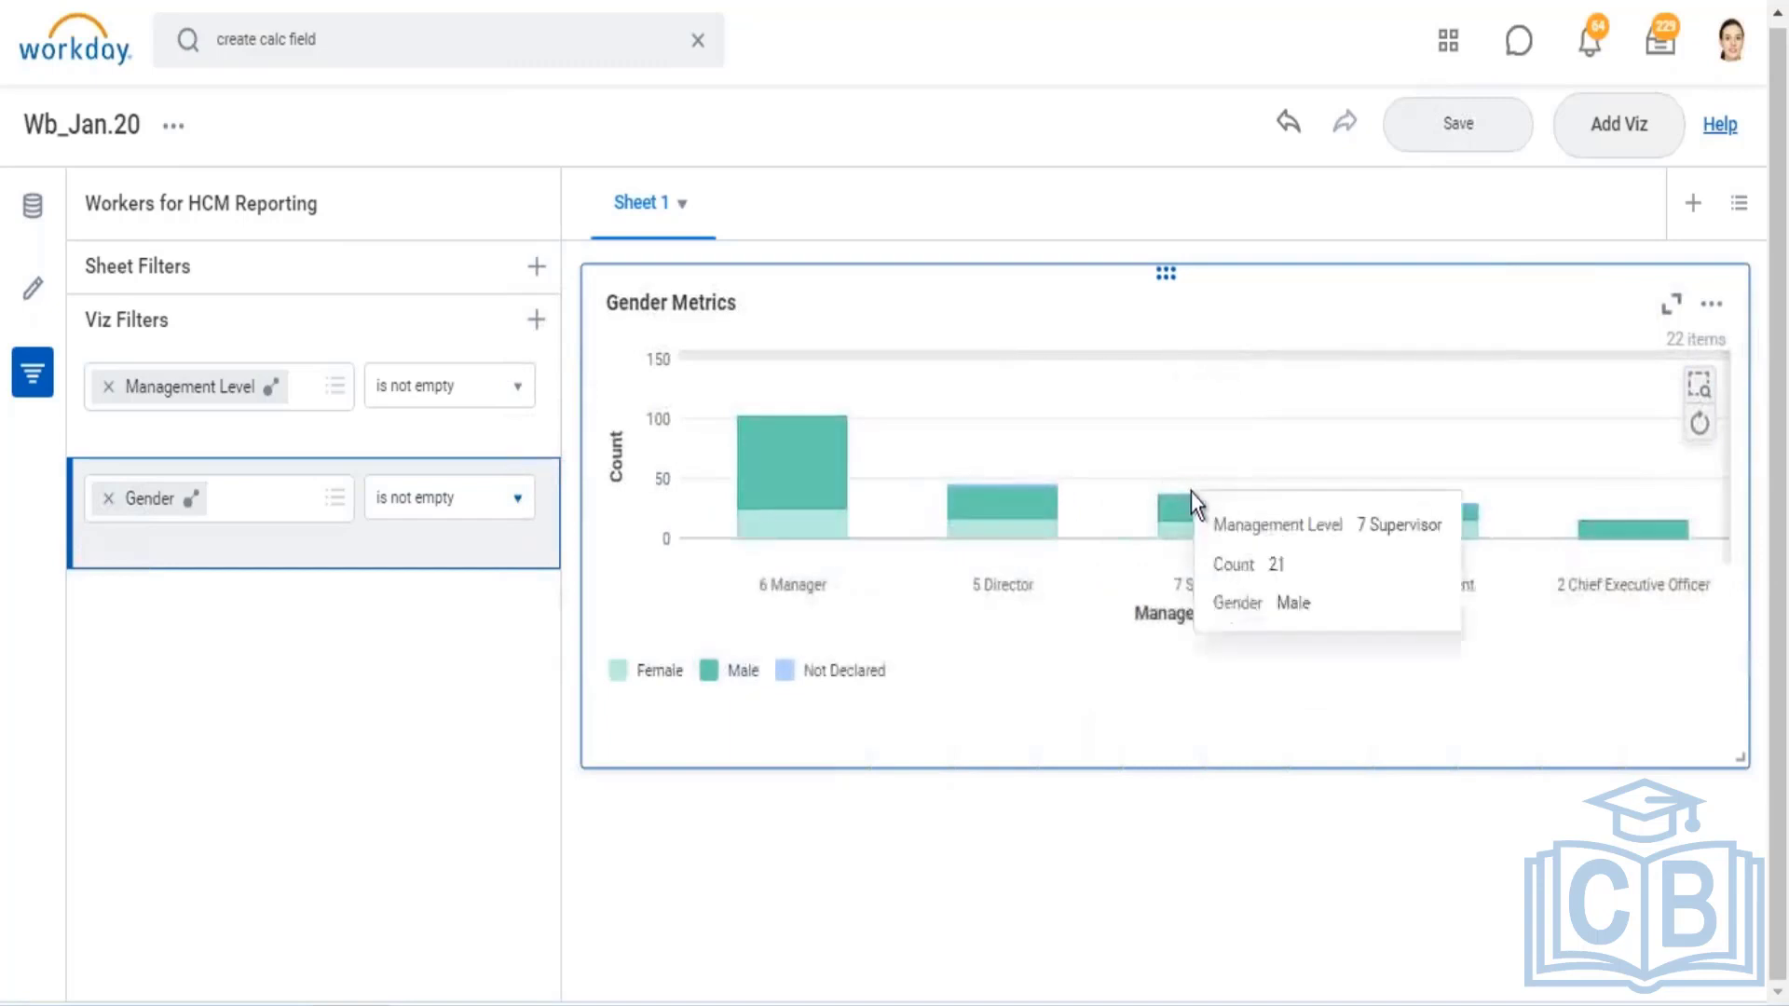
pyautogui.click(1701, 423)
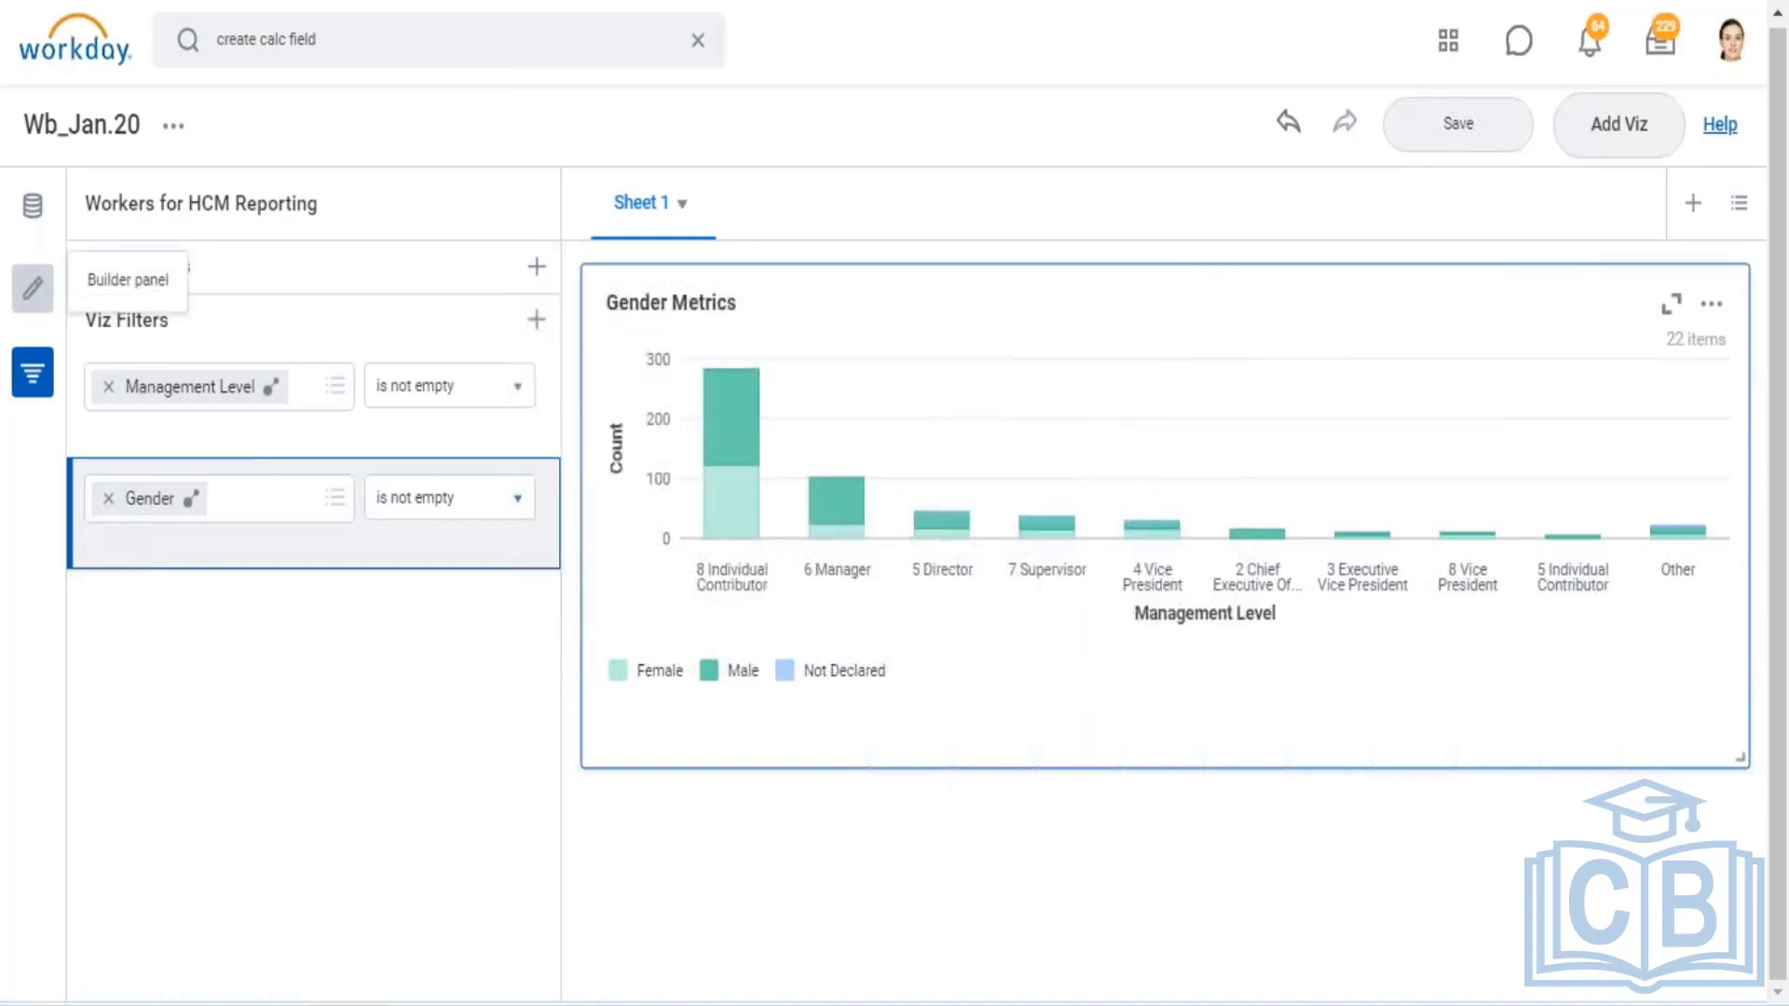
# Return to the chart's field setup and save the discovery board
pyautogui.click(33, 288)
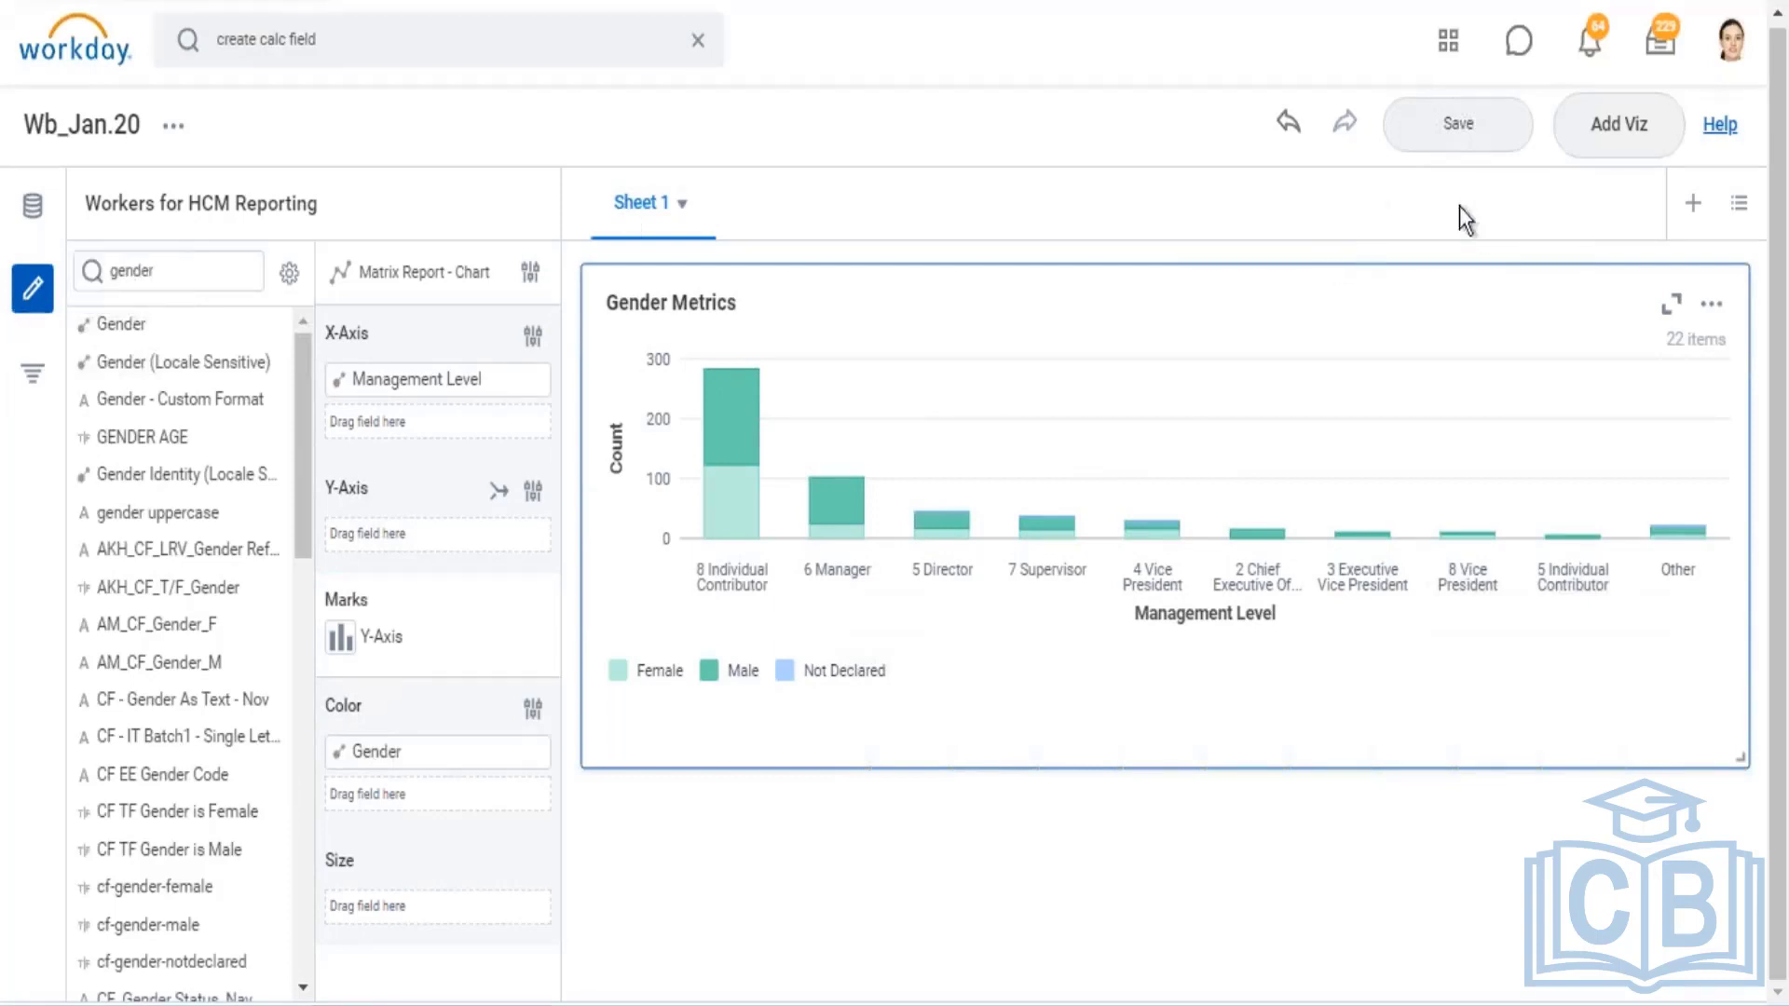
pyautogui.click(1465, 128)
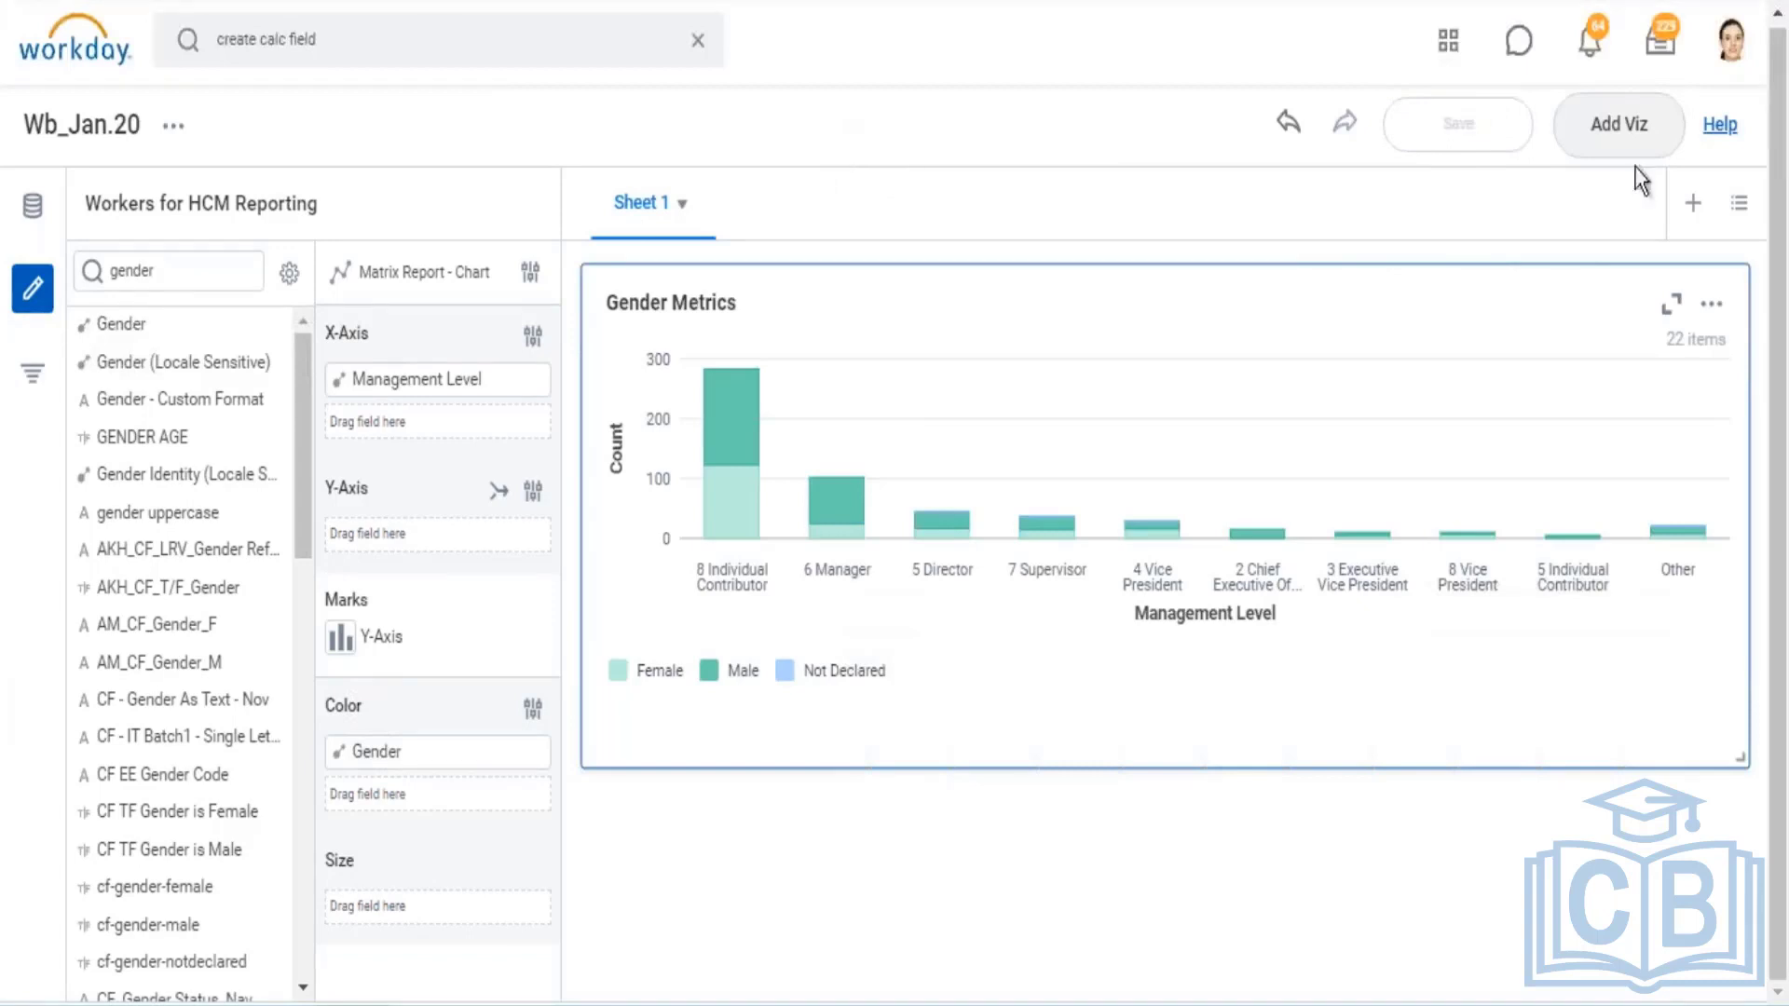
pyautogui.click(1638, 138)
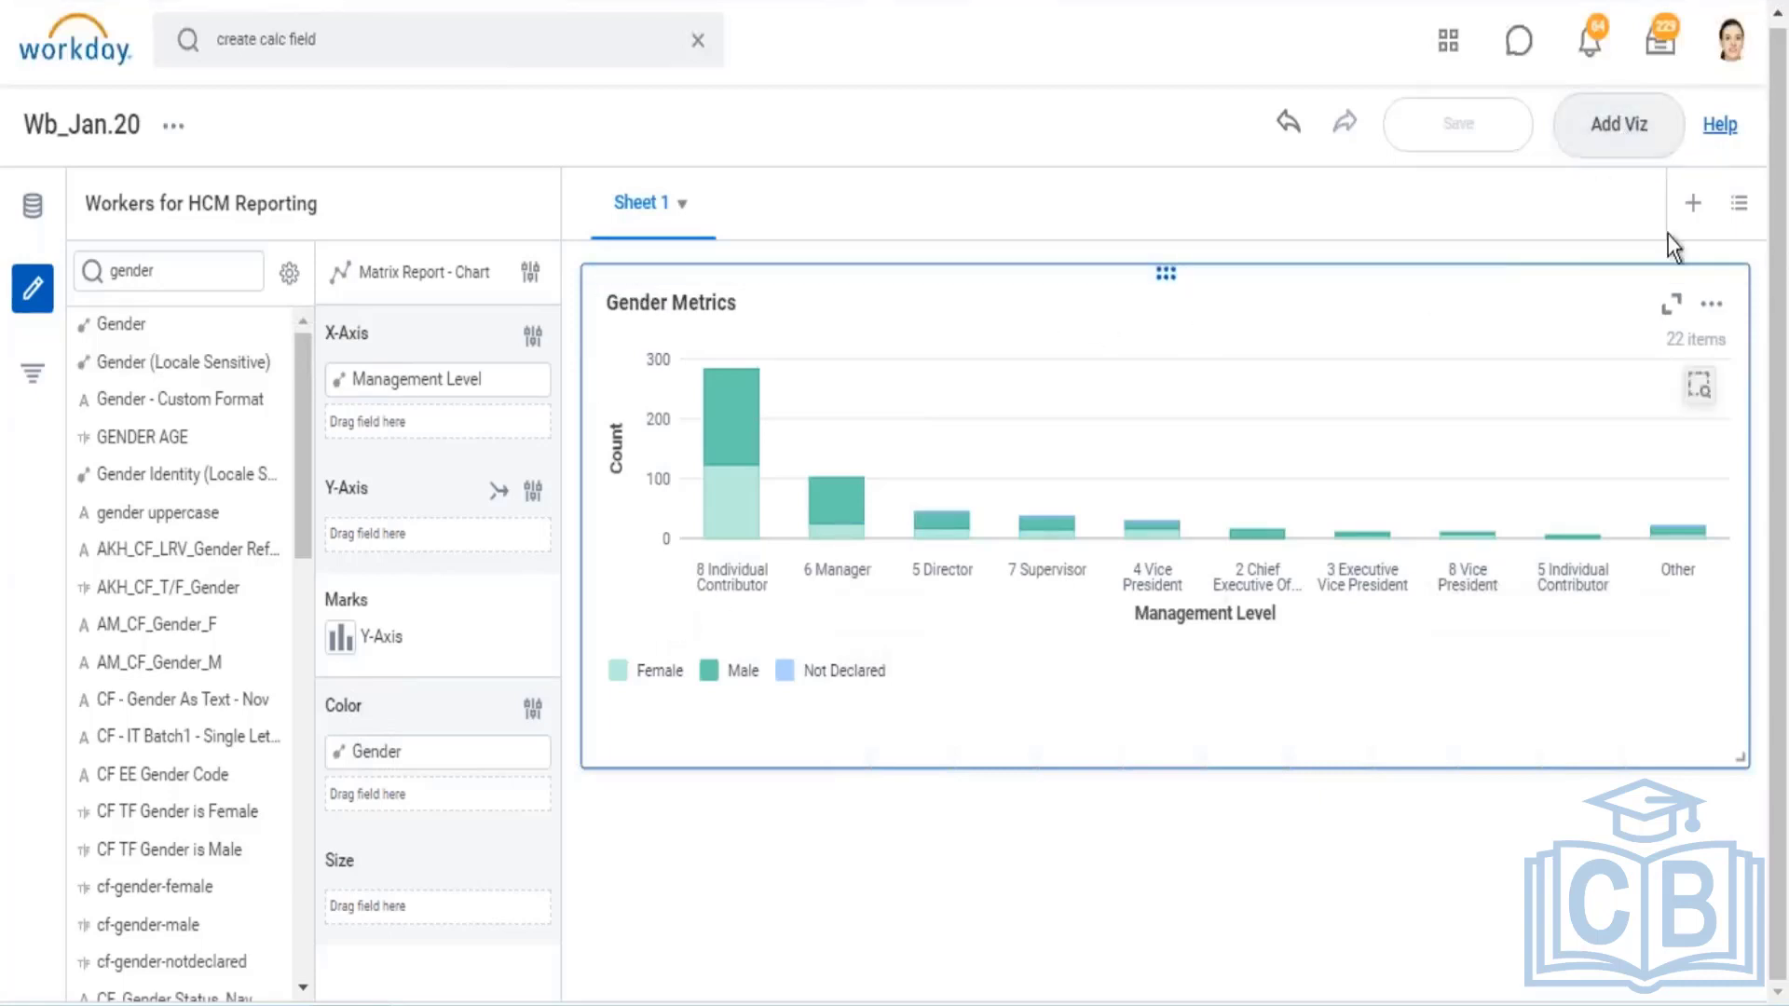
# Duplicate the Gender Metrics visualization on the same sheet
pyautogui.click(1717, 309)
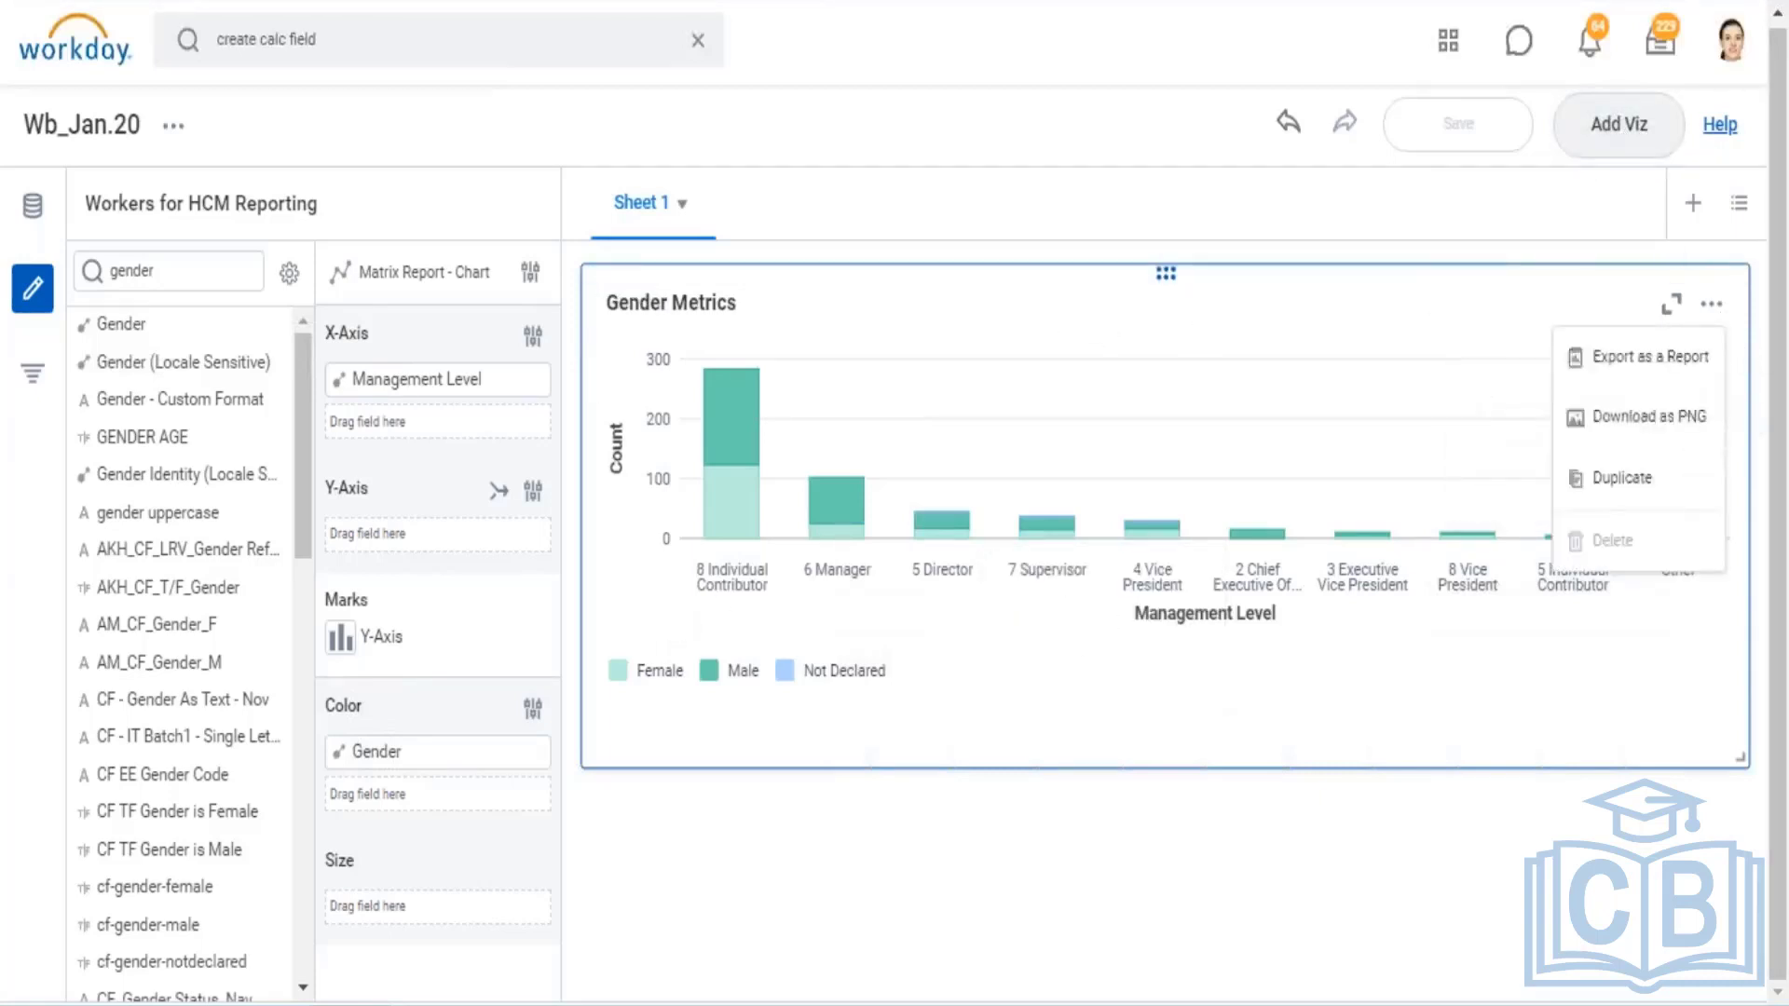
pyautogui.click(1626, 478)
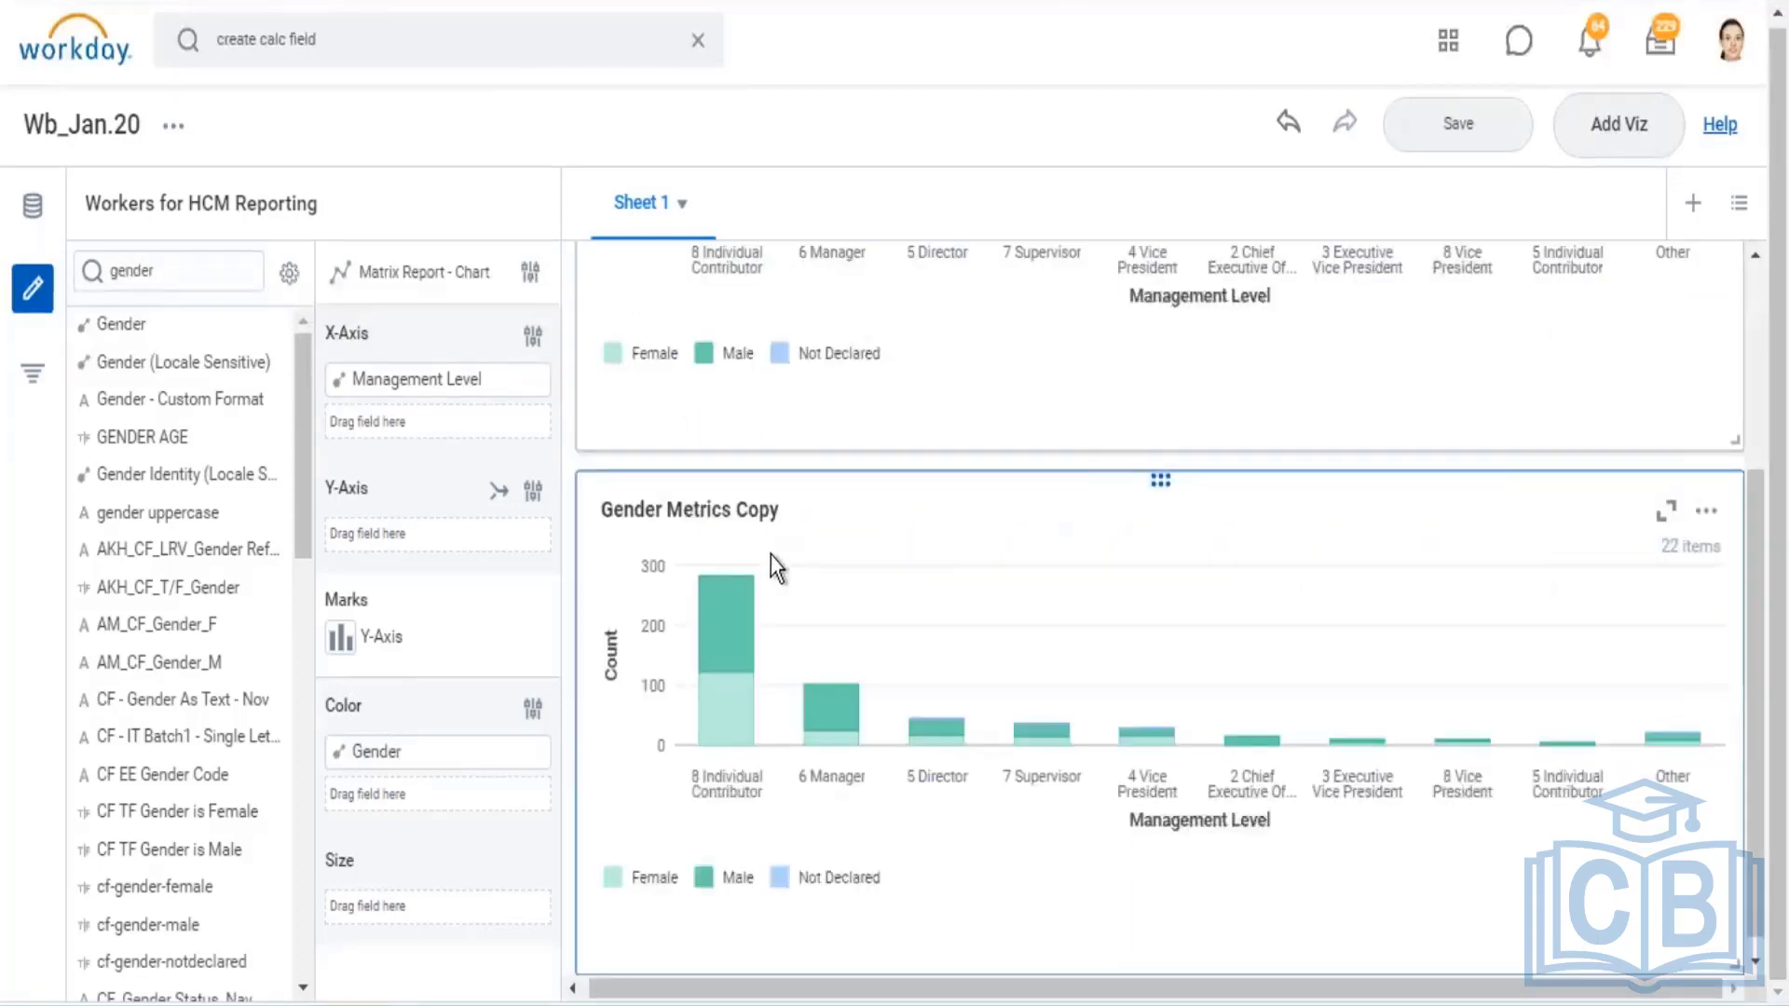
pyautogui.scroll(-1, 842, 531)
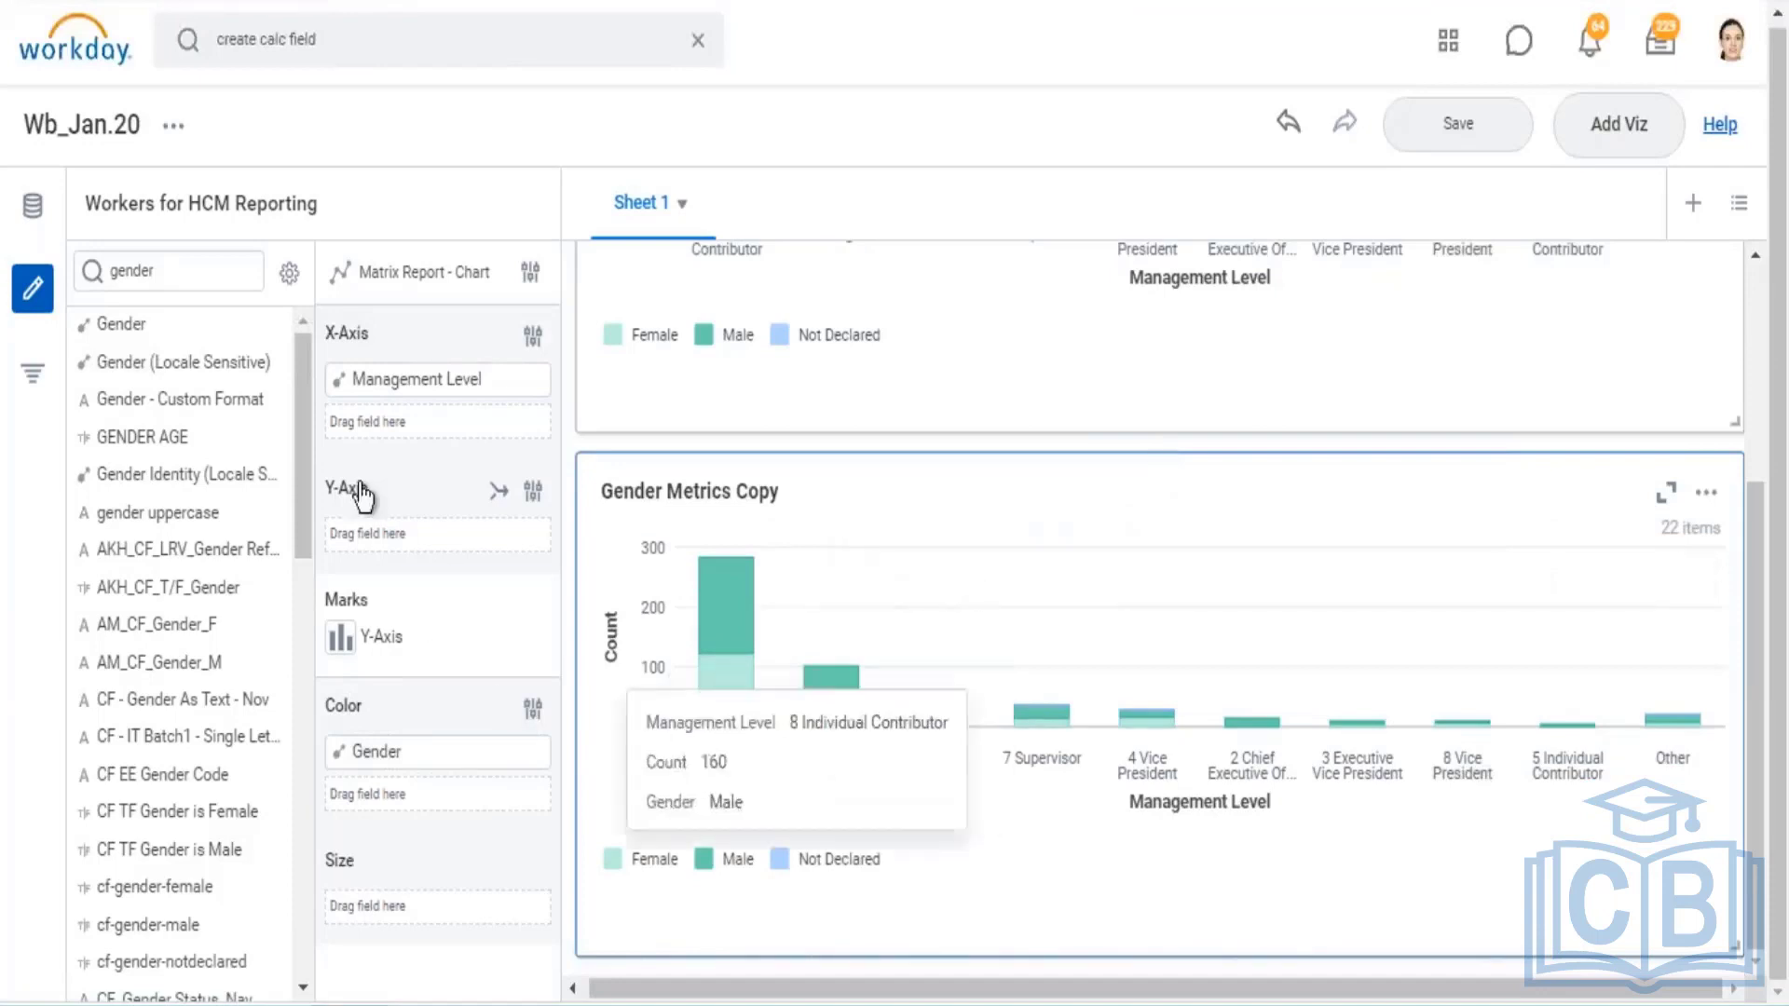
# In the duplicated chart, remove Management Level from the X-axis and move Gender there from Color
pyautogui.click(341, 387)
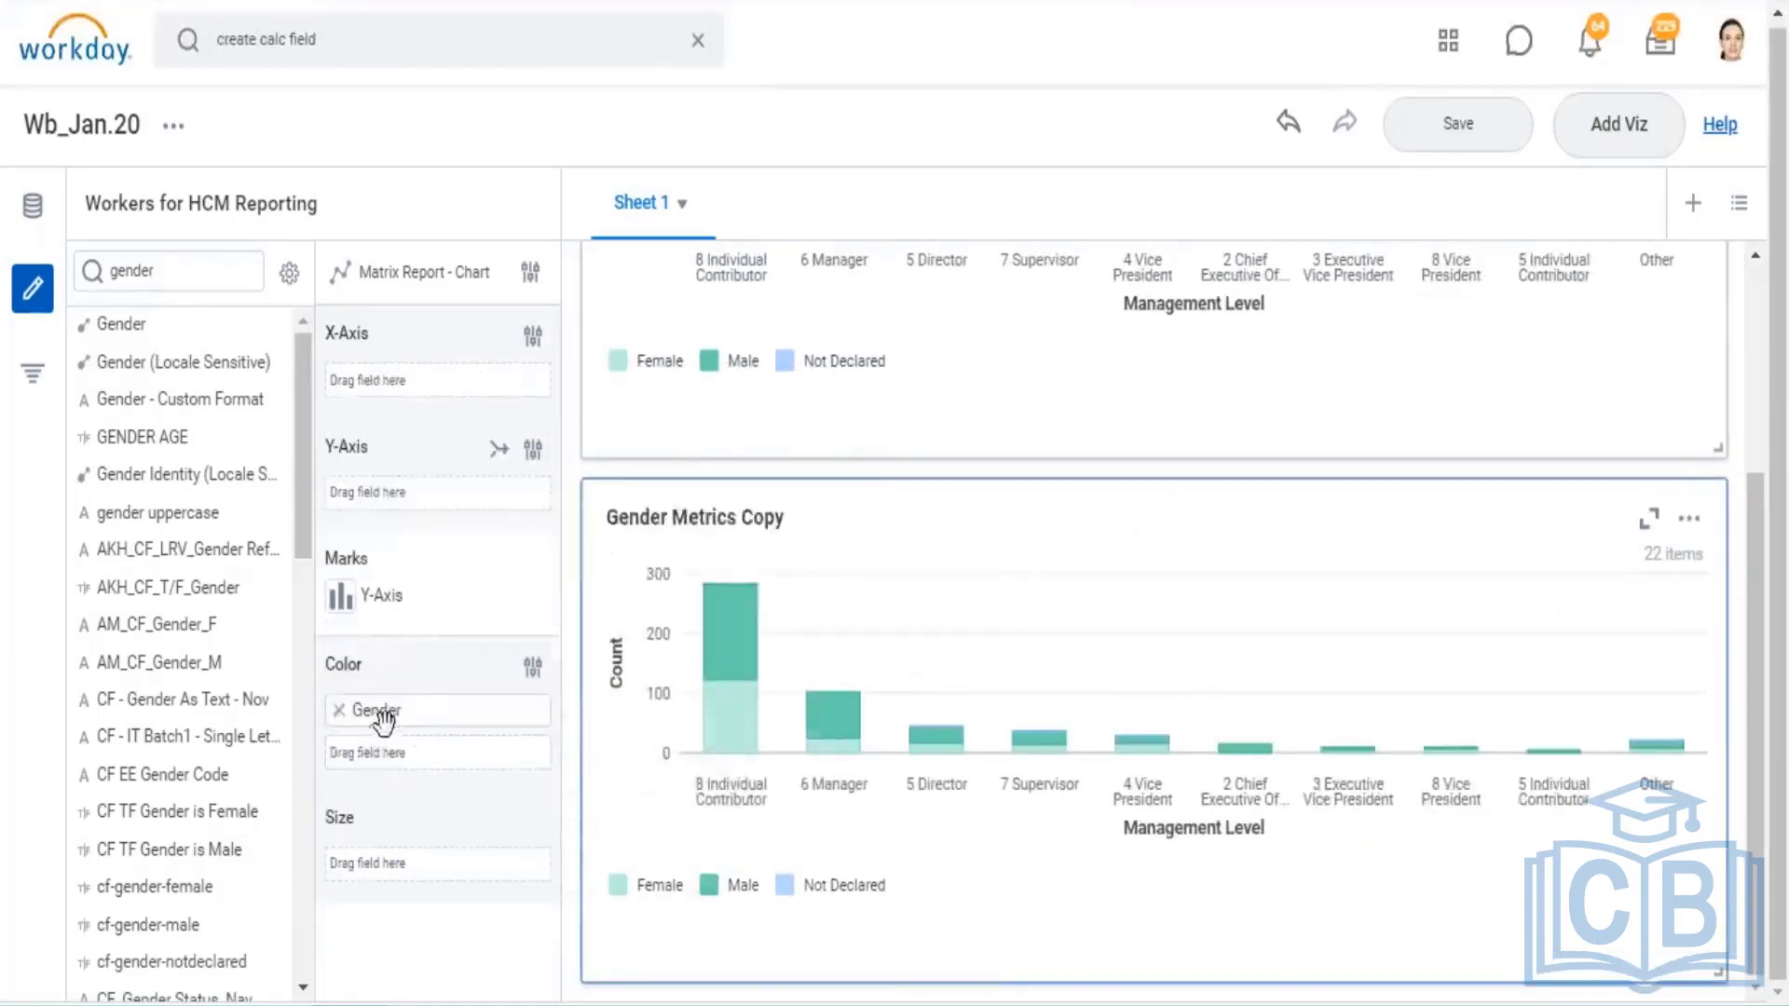
pyautogui.moveTo(454, 556); pyautogui.dragTo(475, 424)
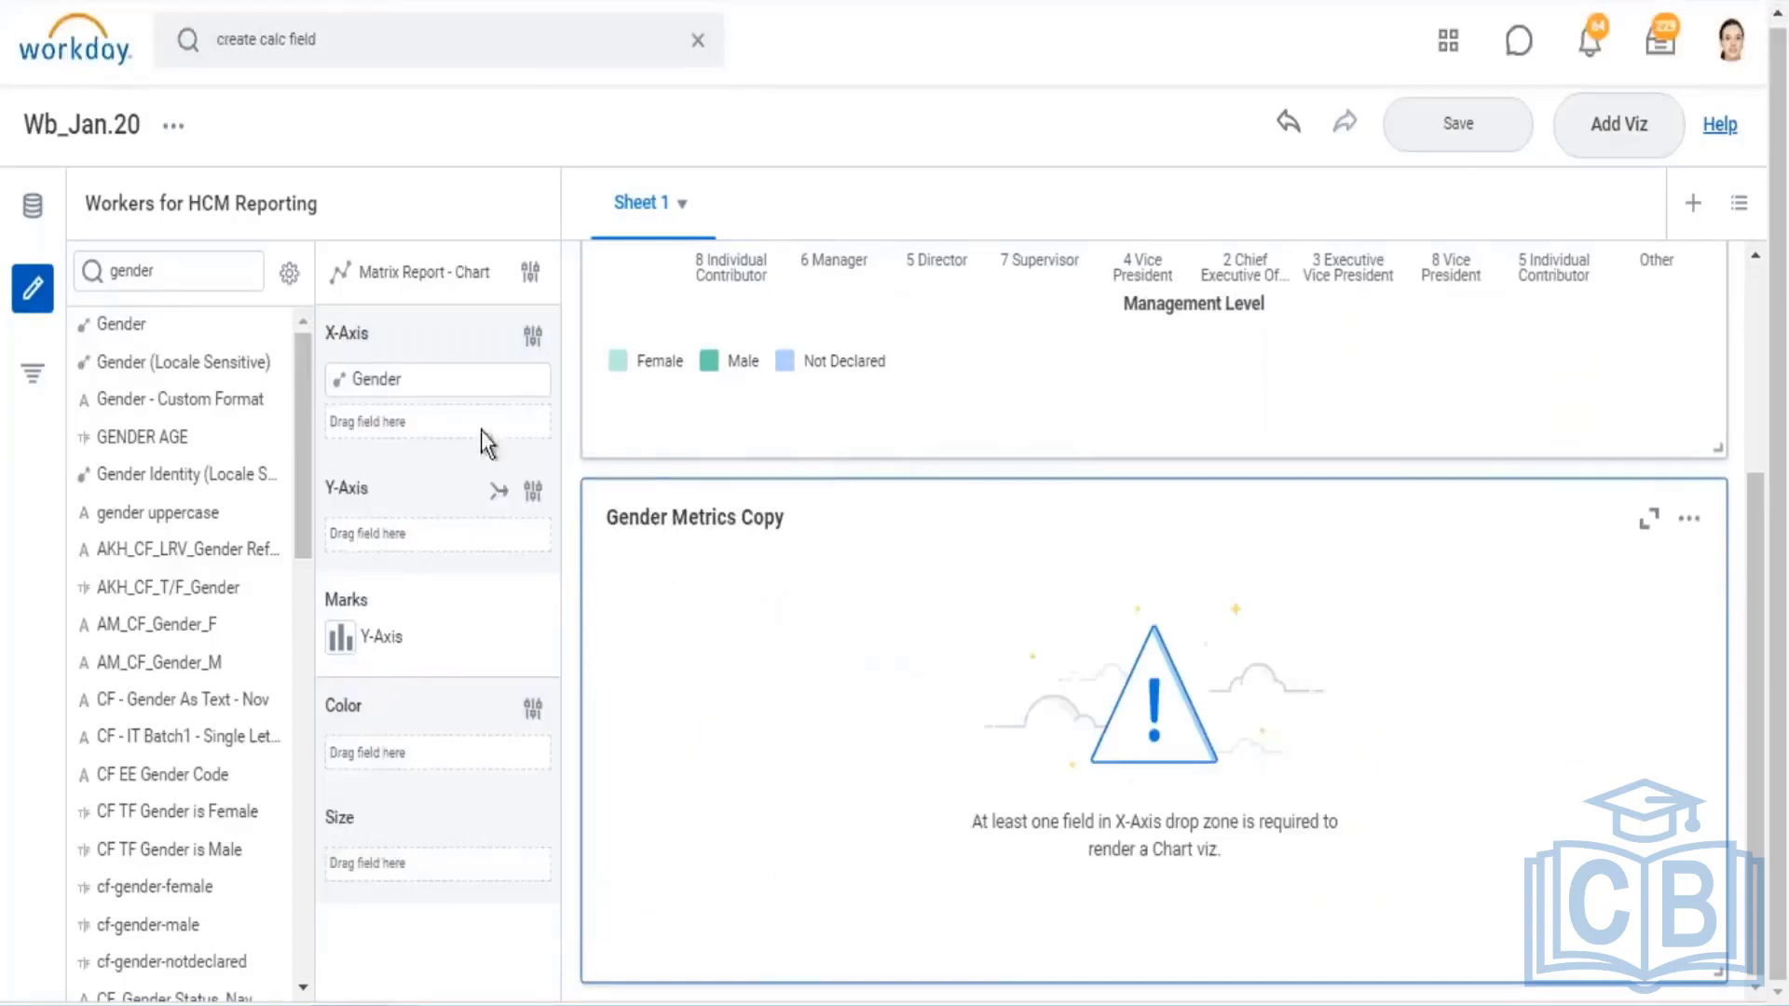
pyautogui.click(388, 381)
pyautogui.moveTo(401, 712); pyautogui.dragTo(375, 371)
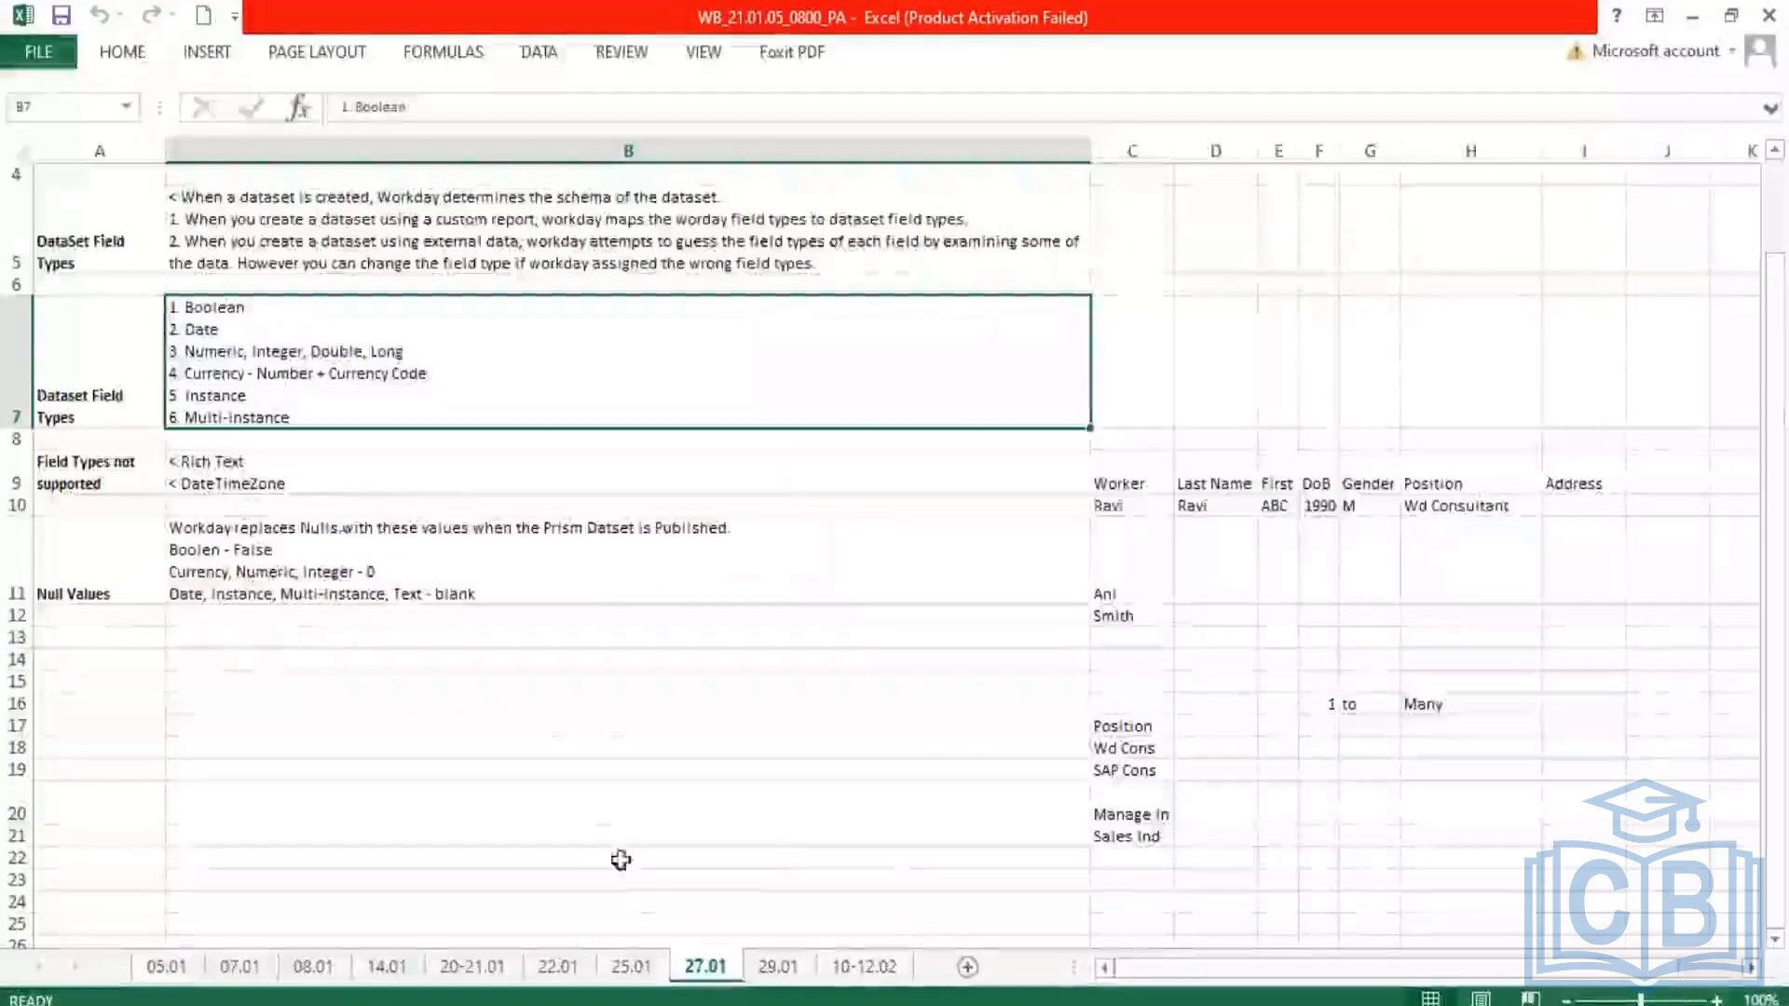
# Switch to Excel, review the field type notes on attributes and summarization in the 10-12.02 sheet, and return to the Workday charts
pyautogui.click(864, 966)
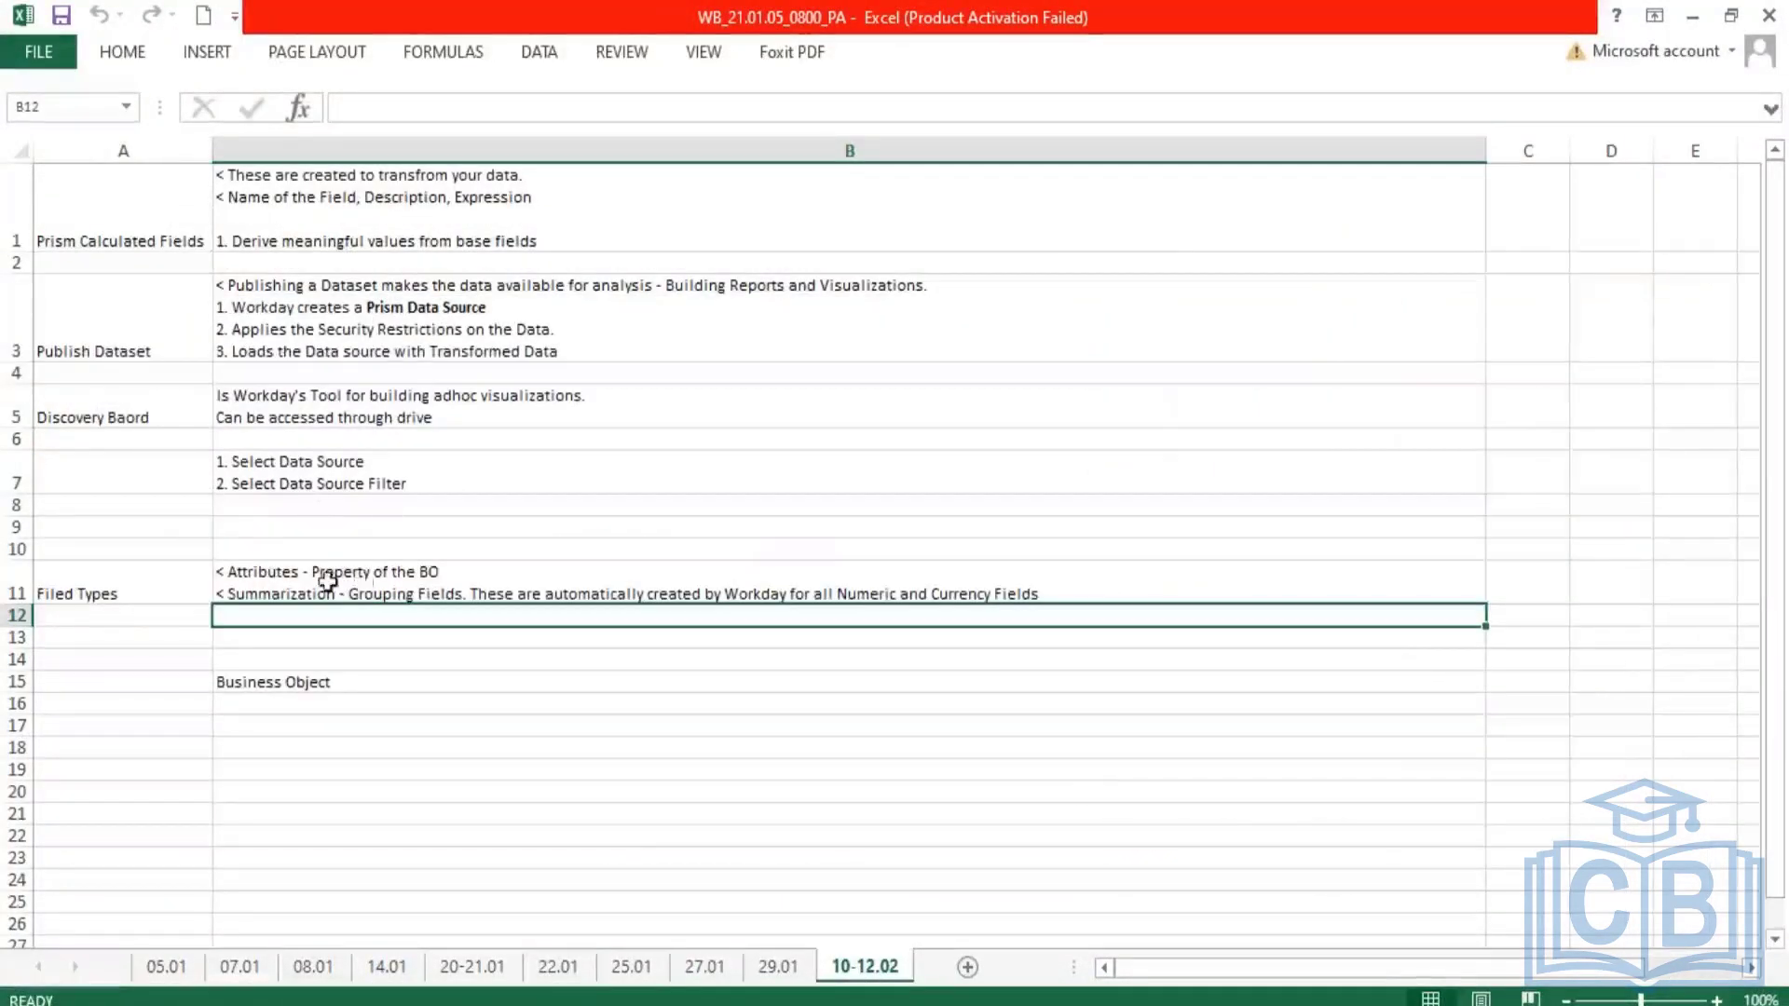
pyautogui.doubleClick(300, 579)
pyautogui.moveTo(299, 578); pyautogui.dragTo(257, 593)
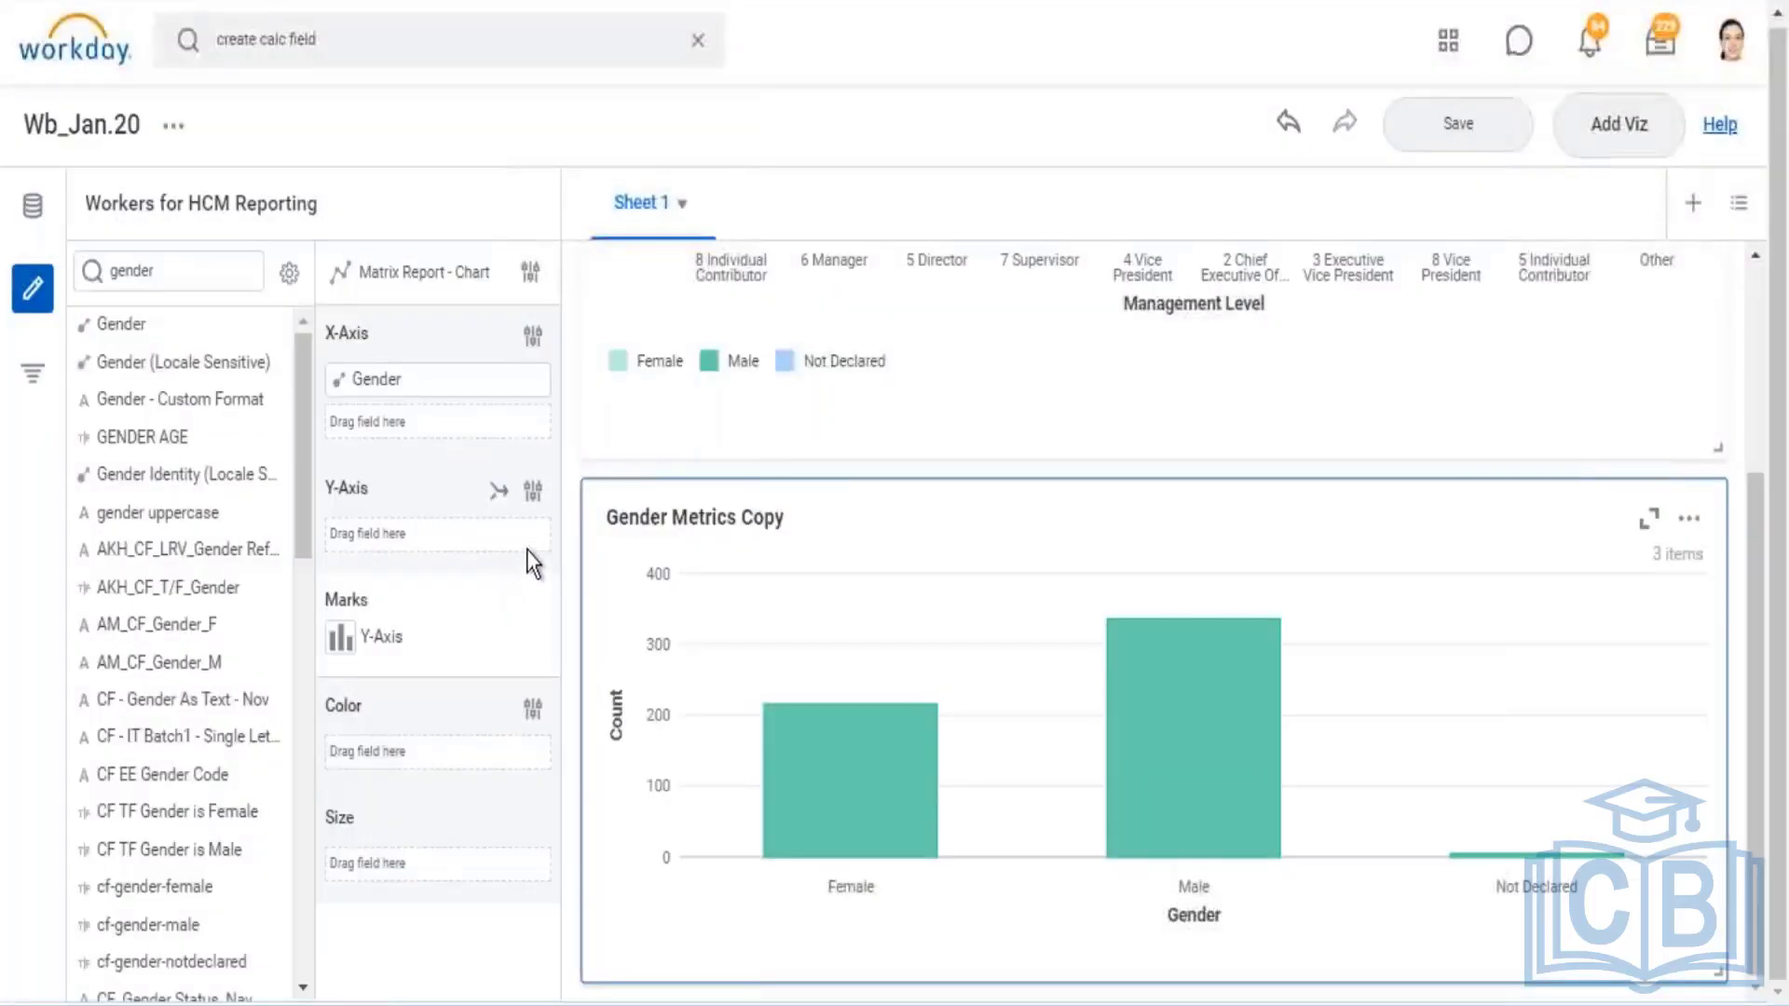
pyautogui.scroll(3, 1003, 530)
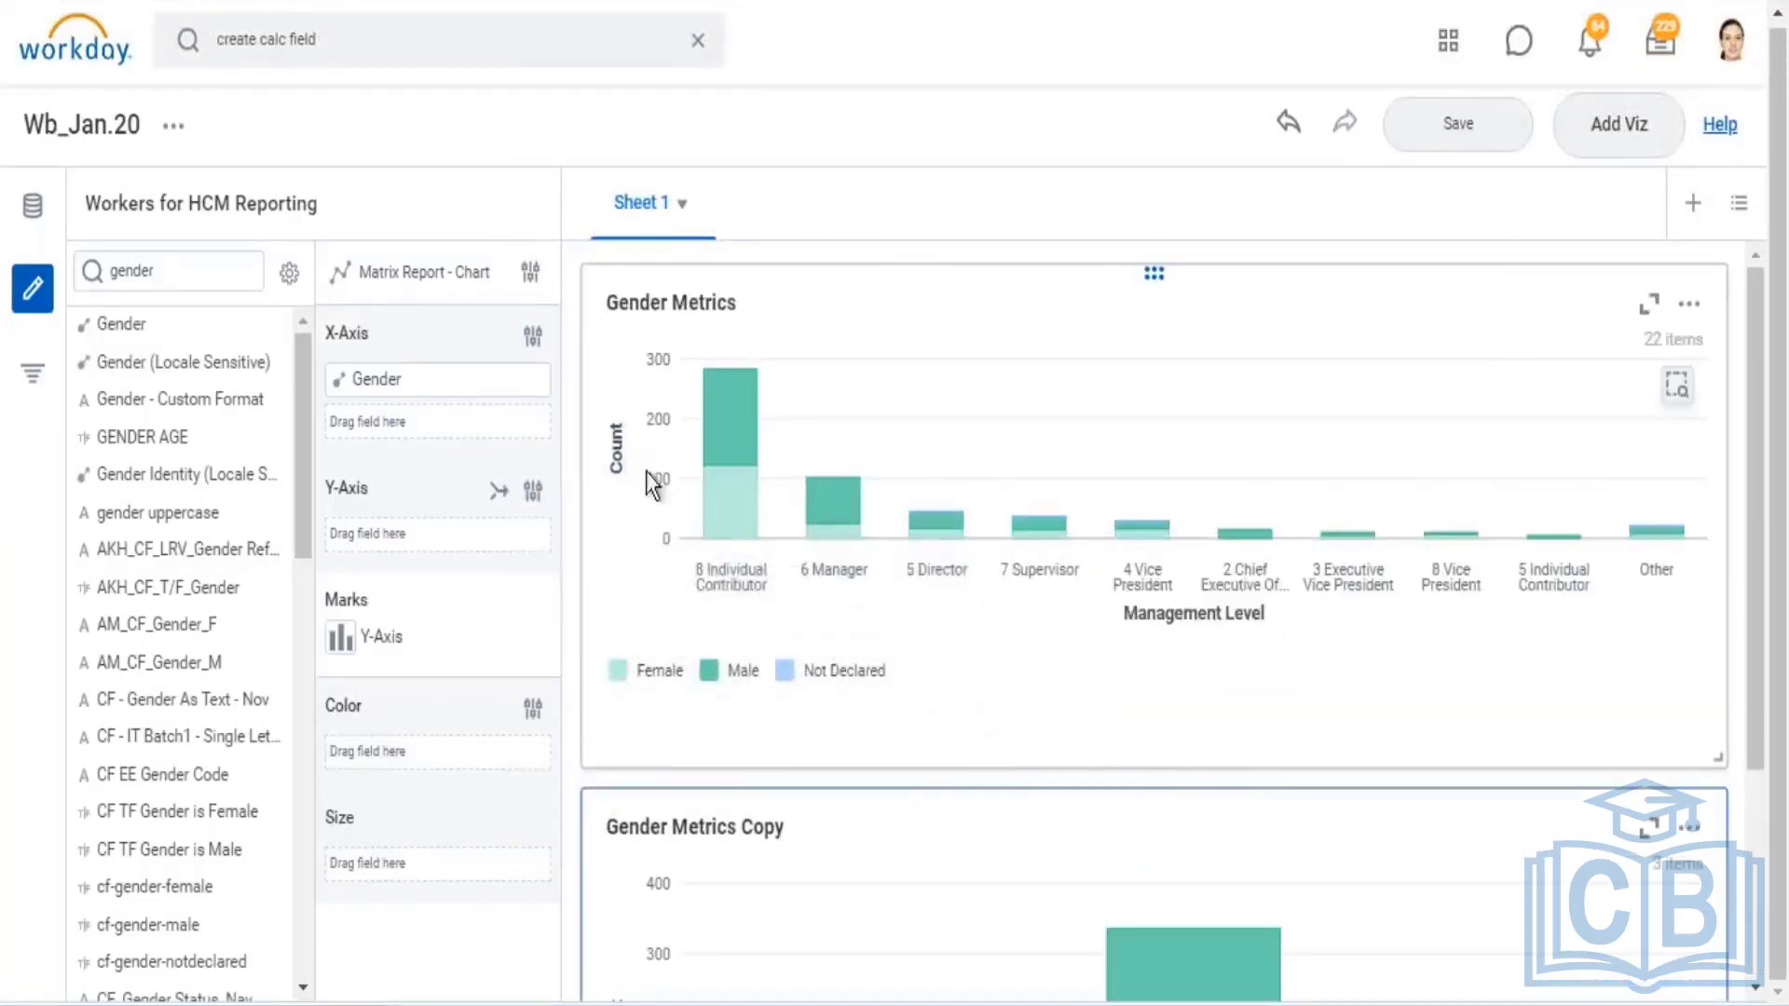
# Examine the female and male counts in the Gender Metrics chart and the Gender Metrics Copy chart
pyautogui.moveTo(741, 489)
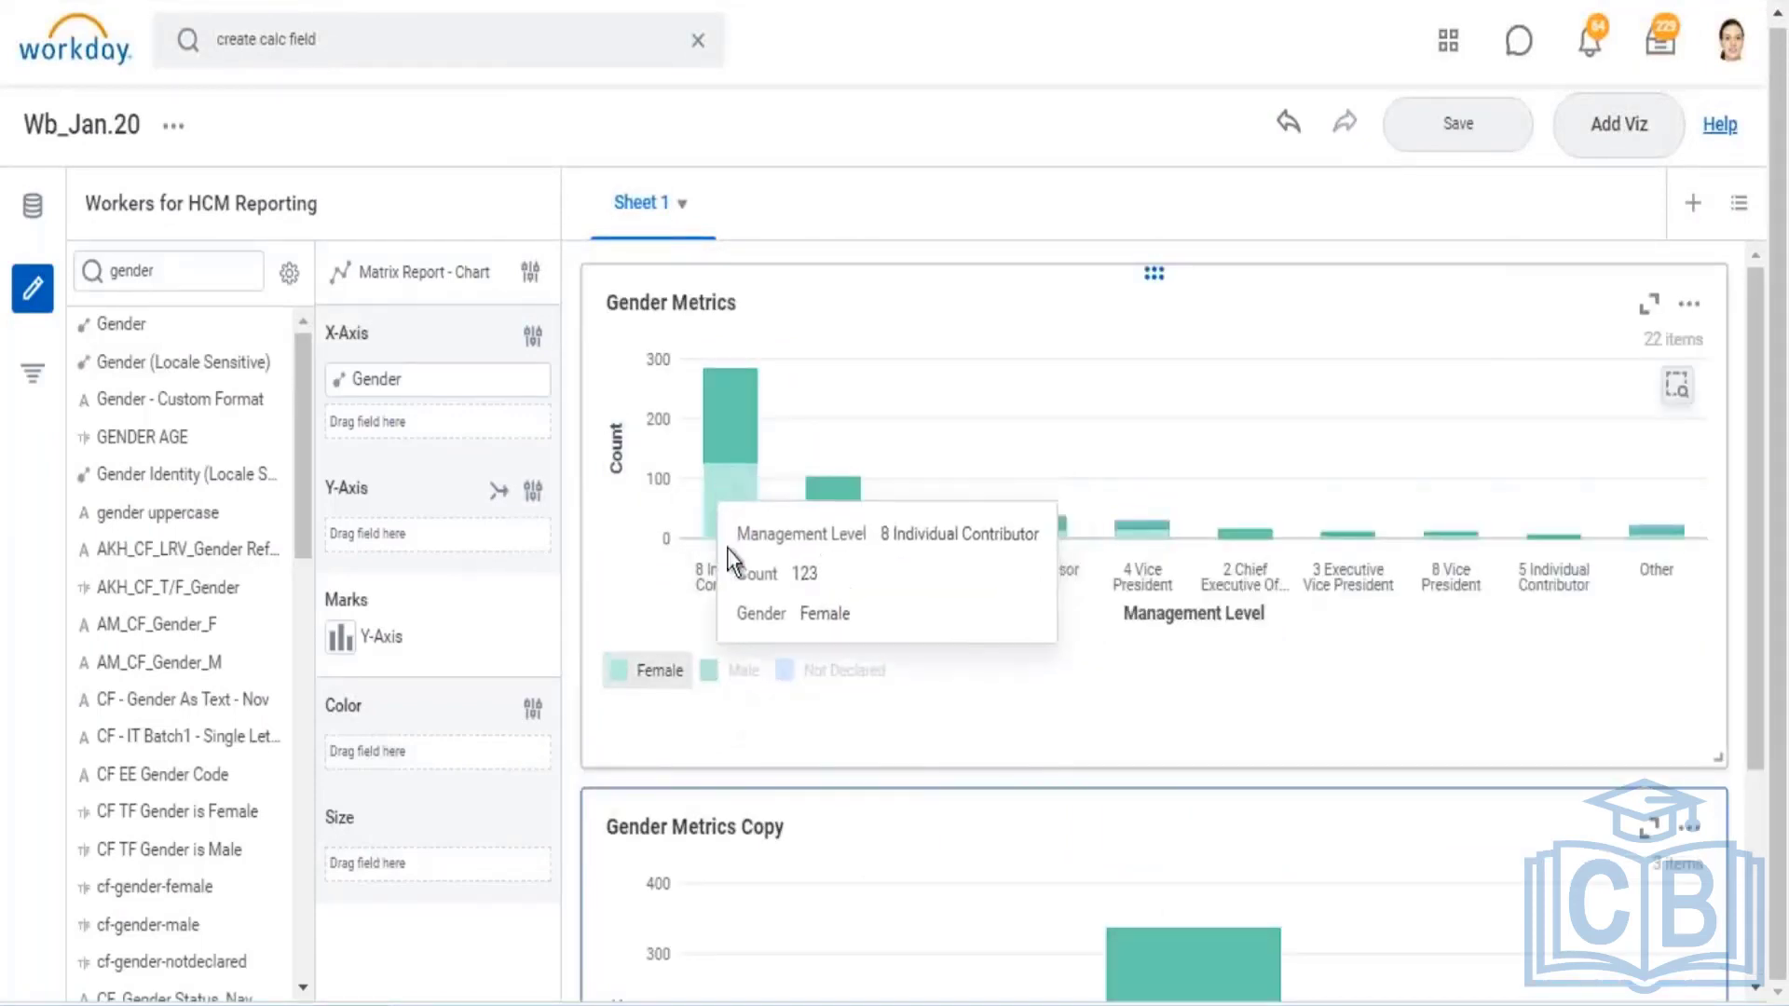
pyautogui.moveTo(738, 395)
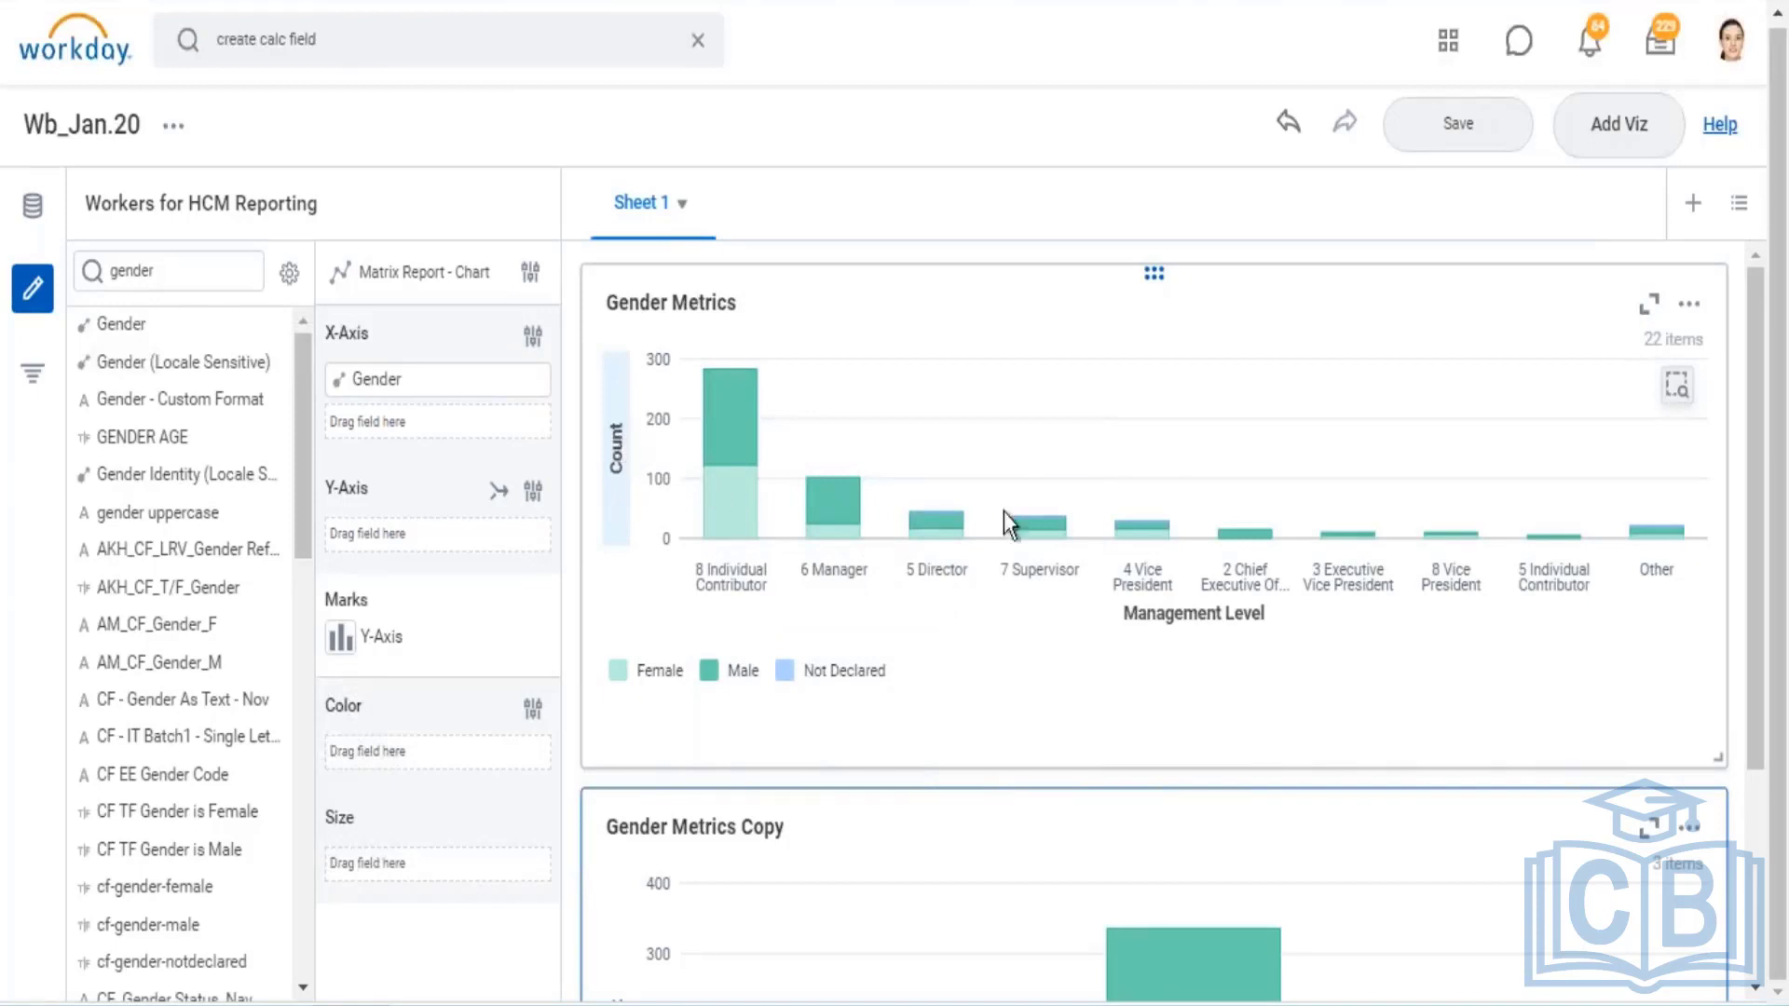
pyautogui.scroll(-3, 1036, 516)
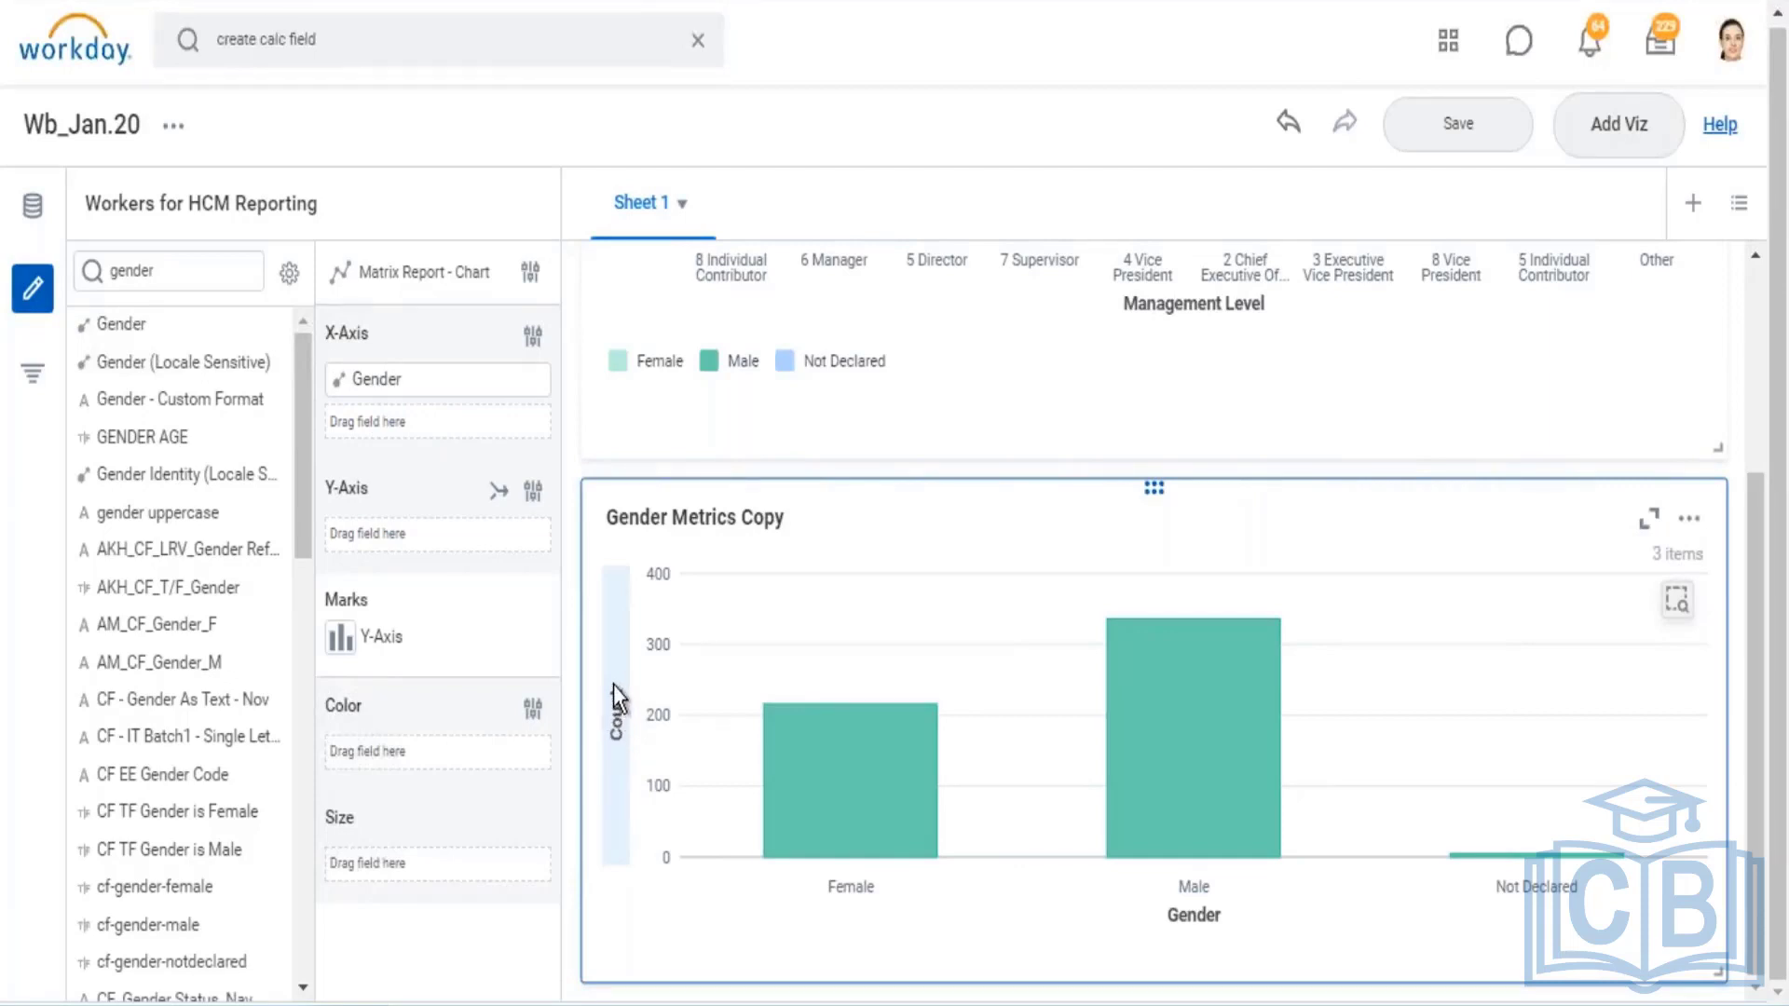
pyautogui.moveTo(879, 723)
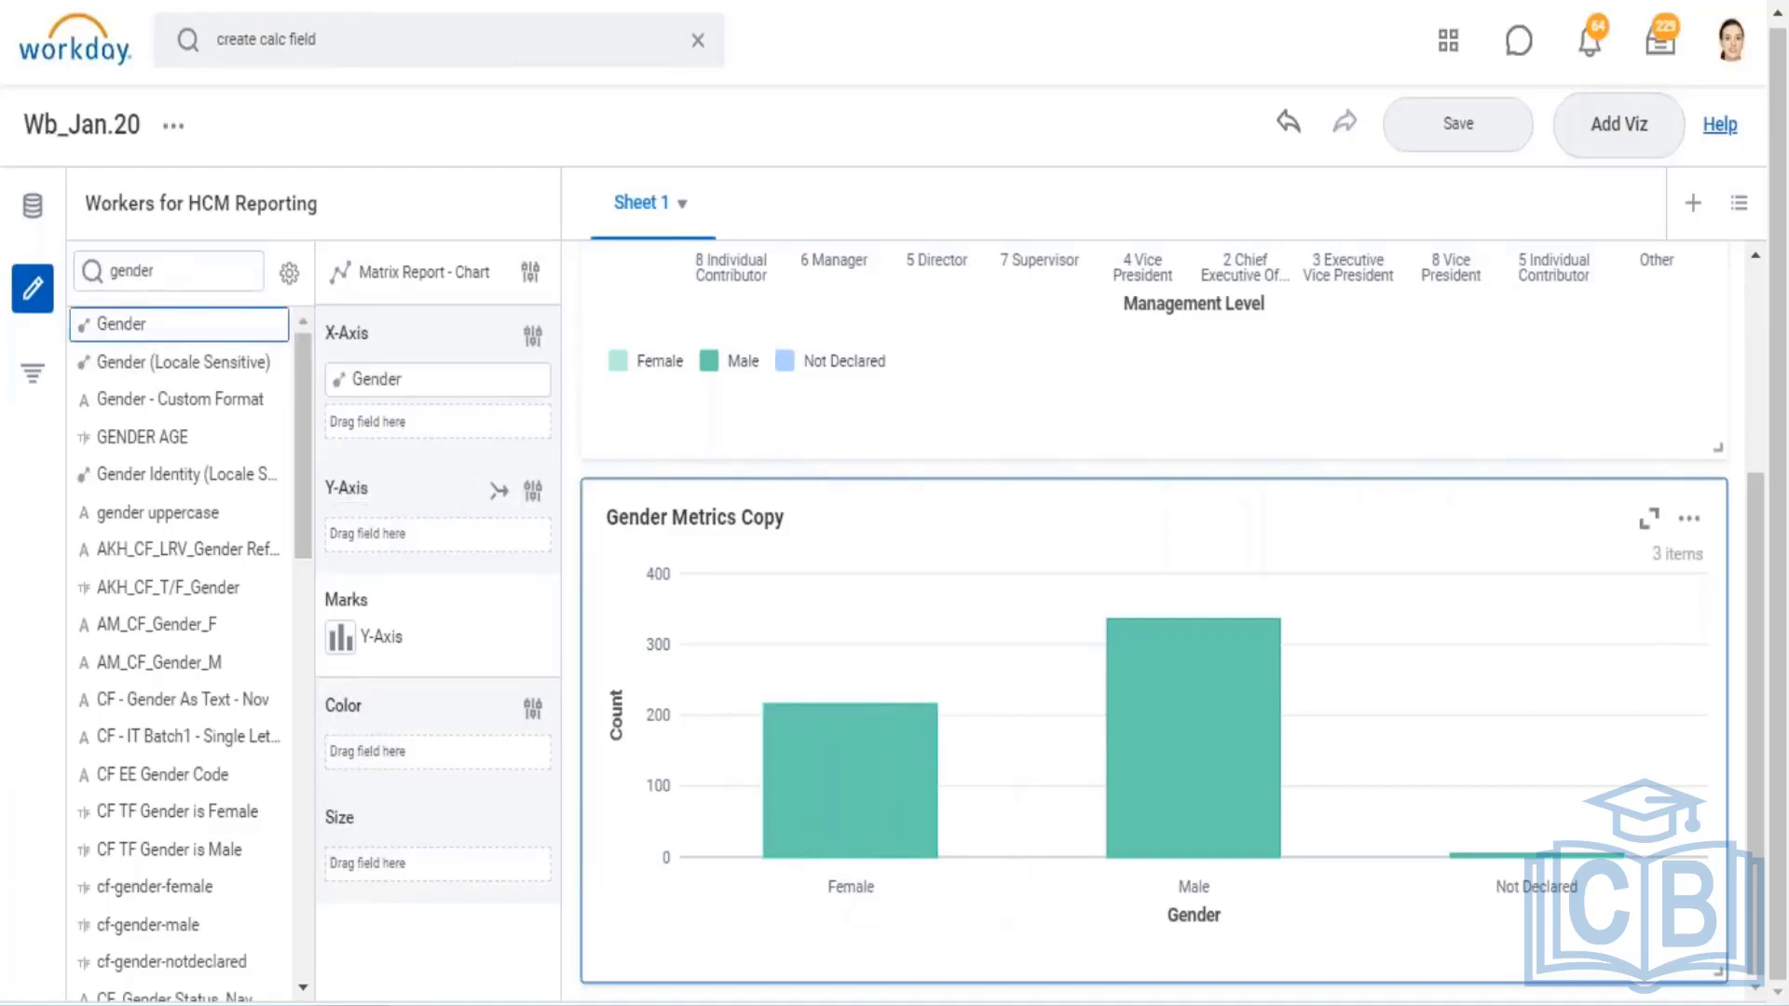
pyautogui.moveTo(819, 721)
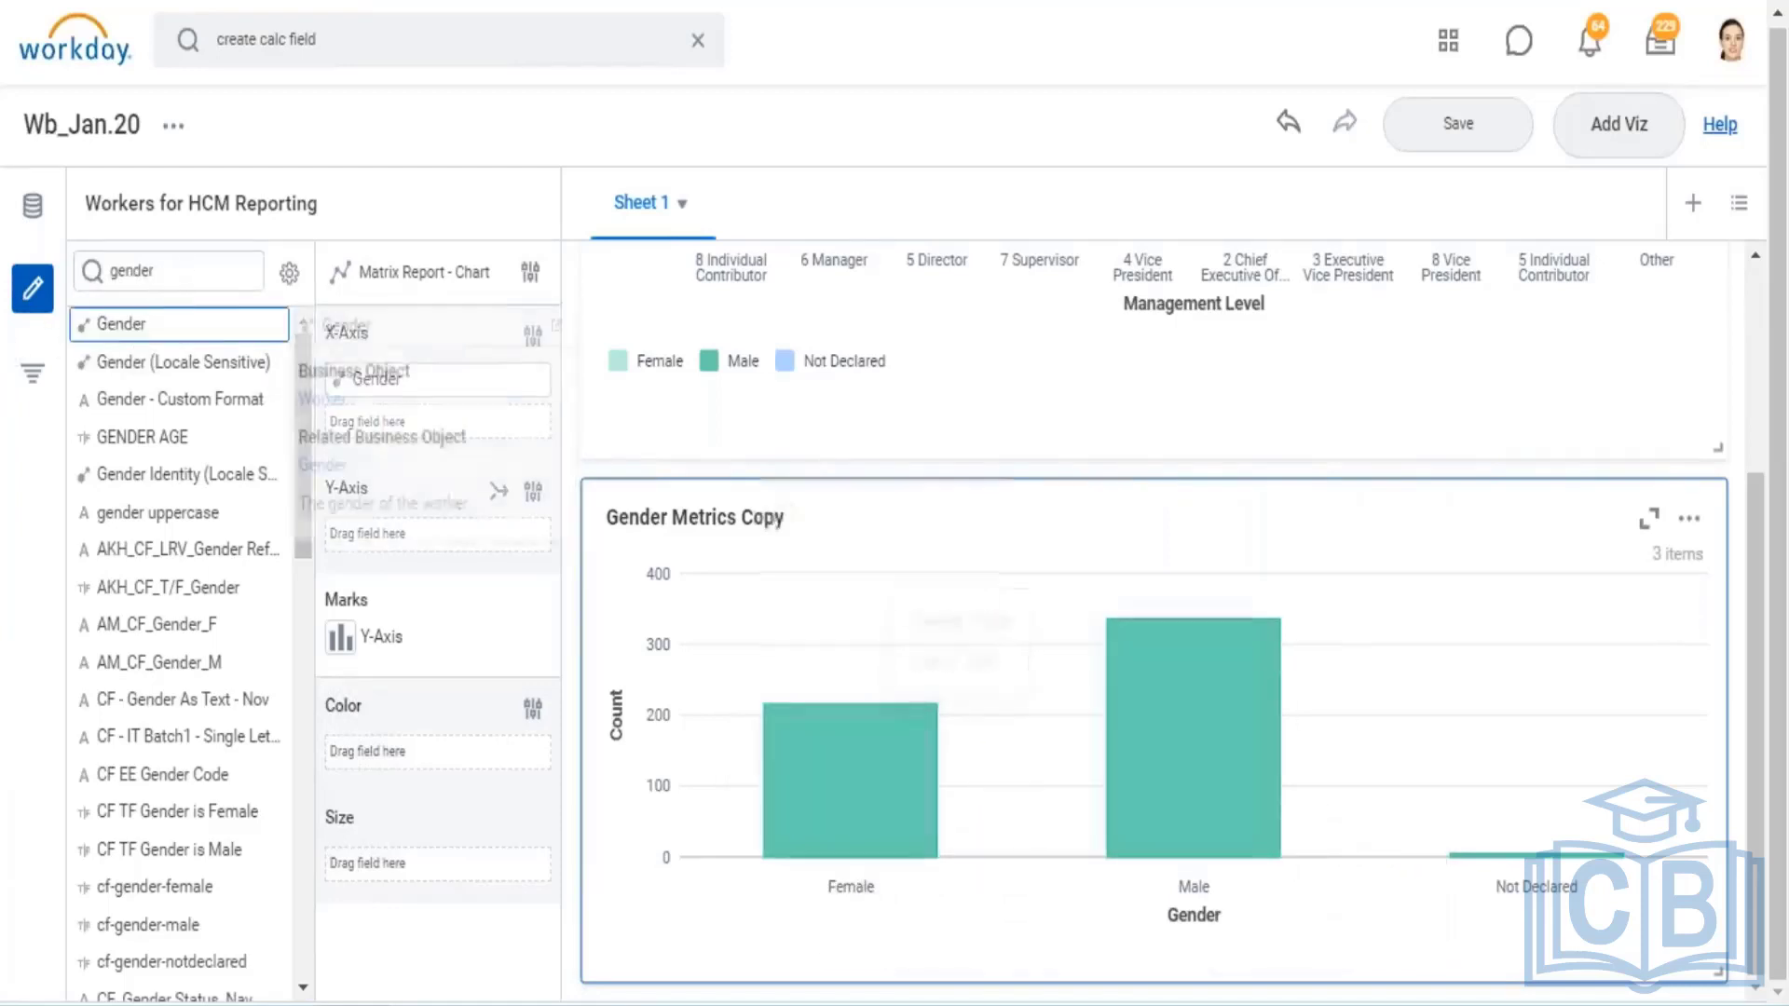
# Replace the gender search in the field list with "total base pay amount"
pyautogui.click(213, 271)
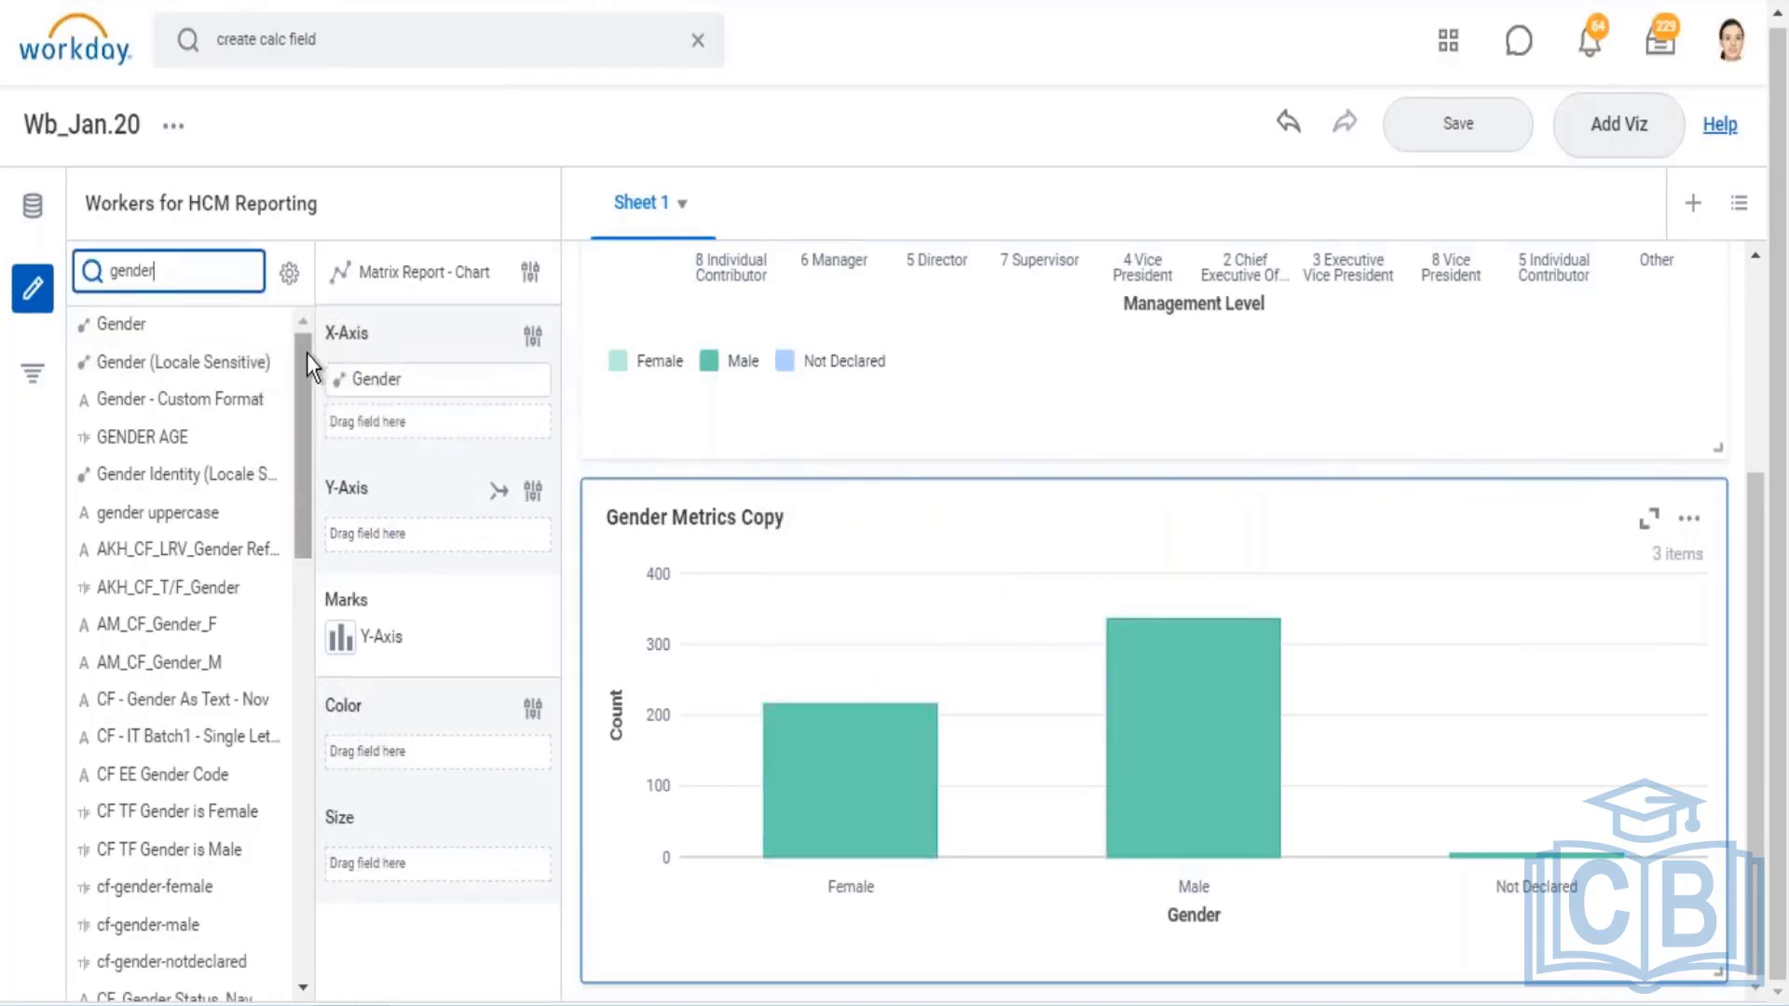
pyautogui.press('BackSpace')
pyautogui.press('BackSpace')
pyautogui.press('BackSpace')
pyautogui.press('BackSpace')
pyautogui.press('BackSpace')
pyautogui.press('BackSpace')
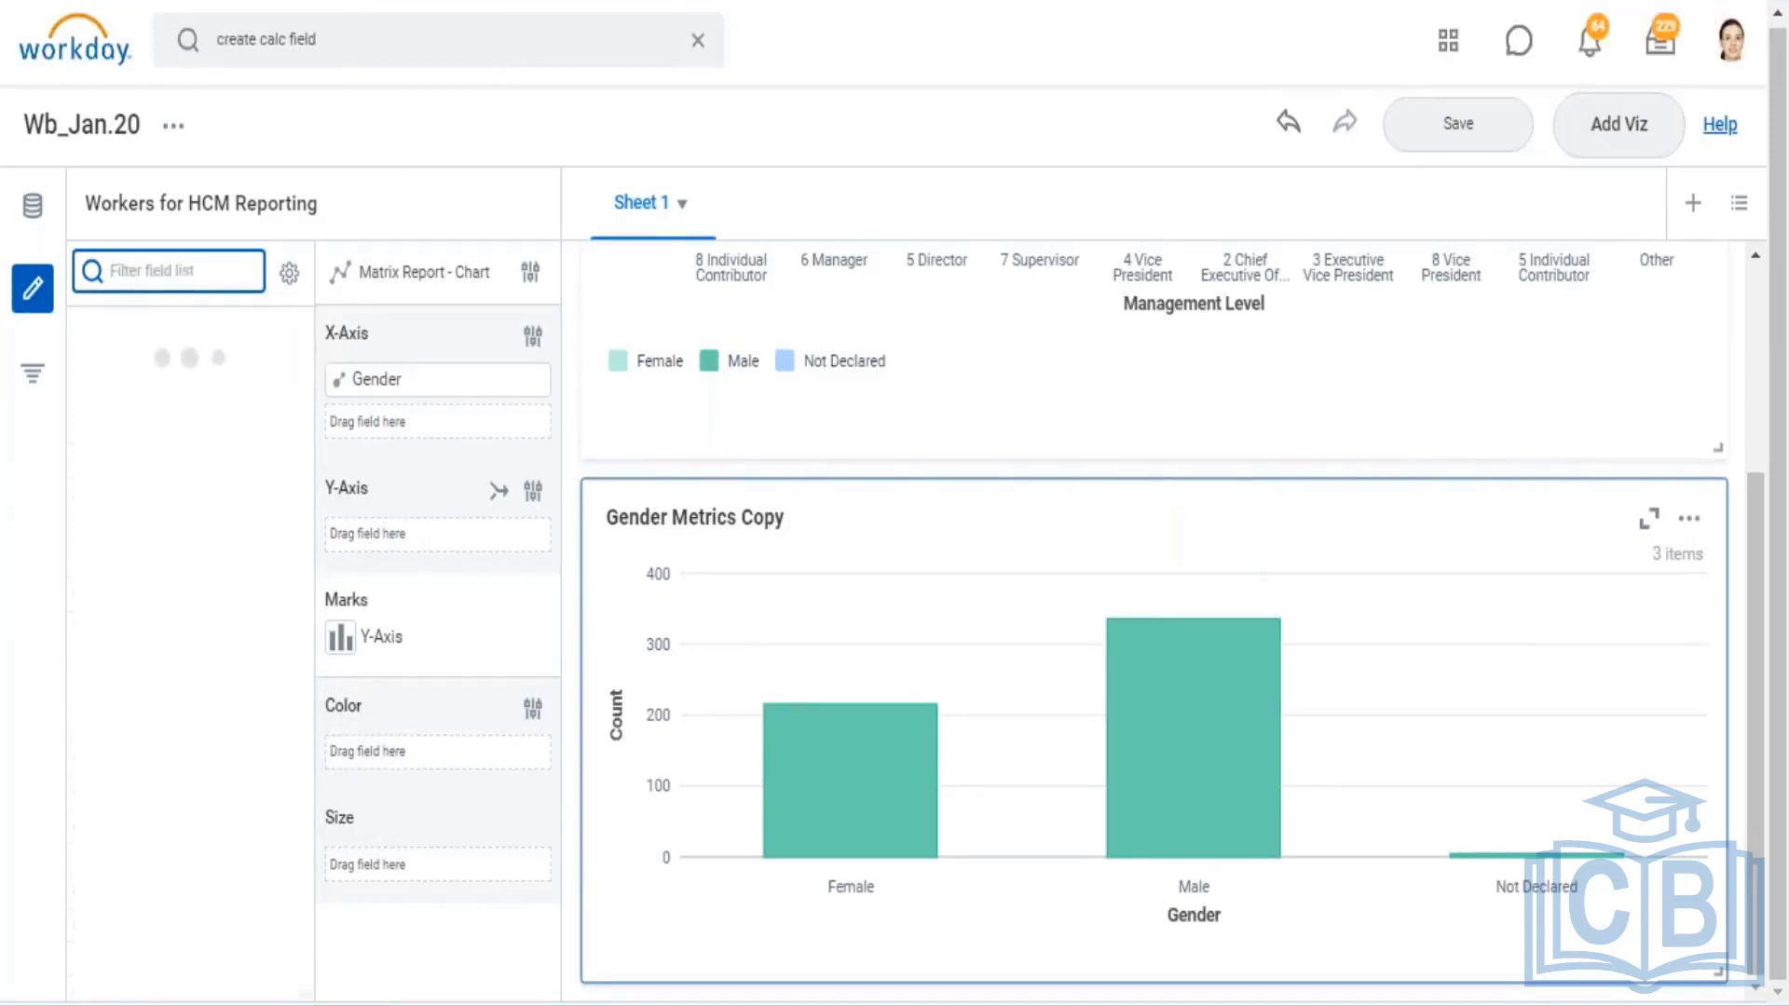
pyautogui.write('average')
pyautogui.doubleClick(180, 269)
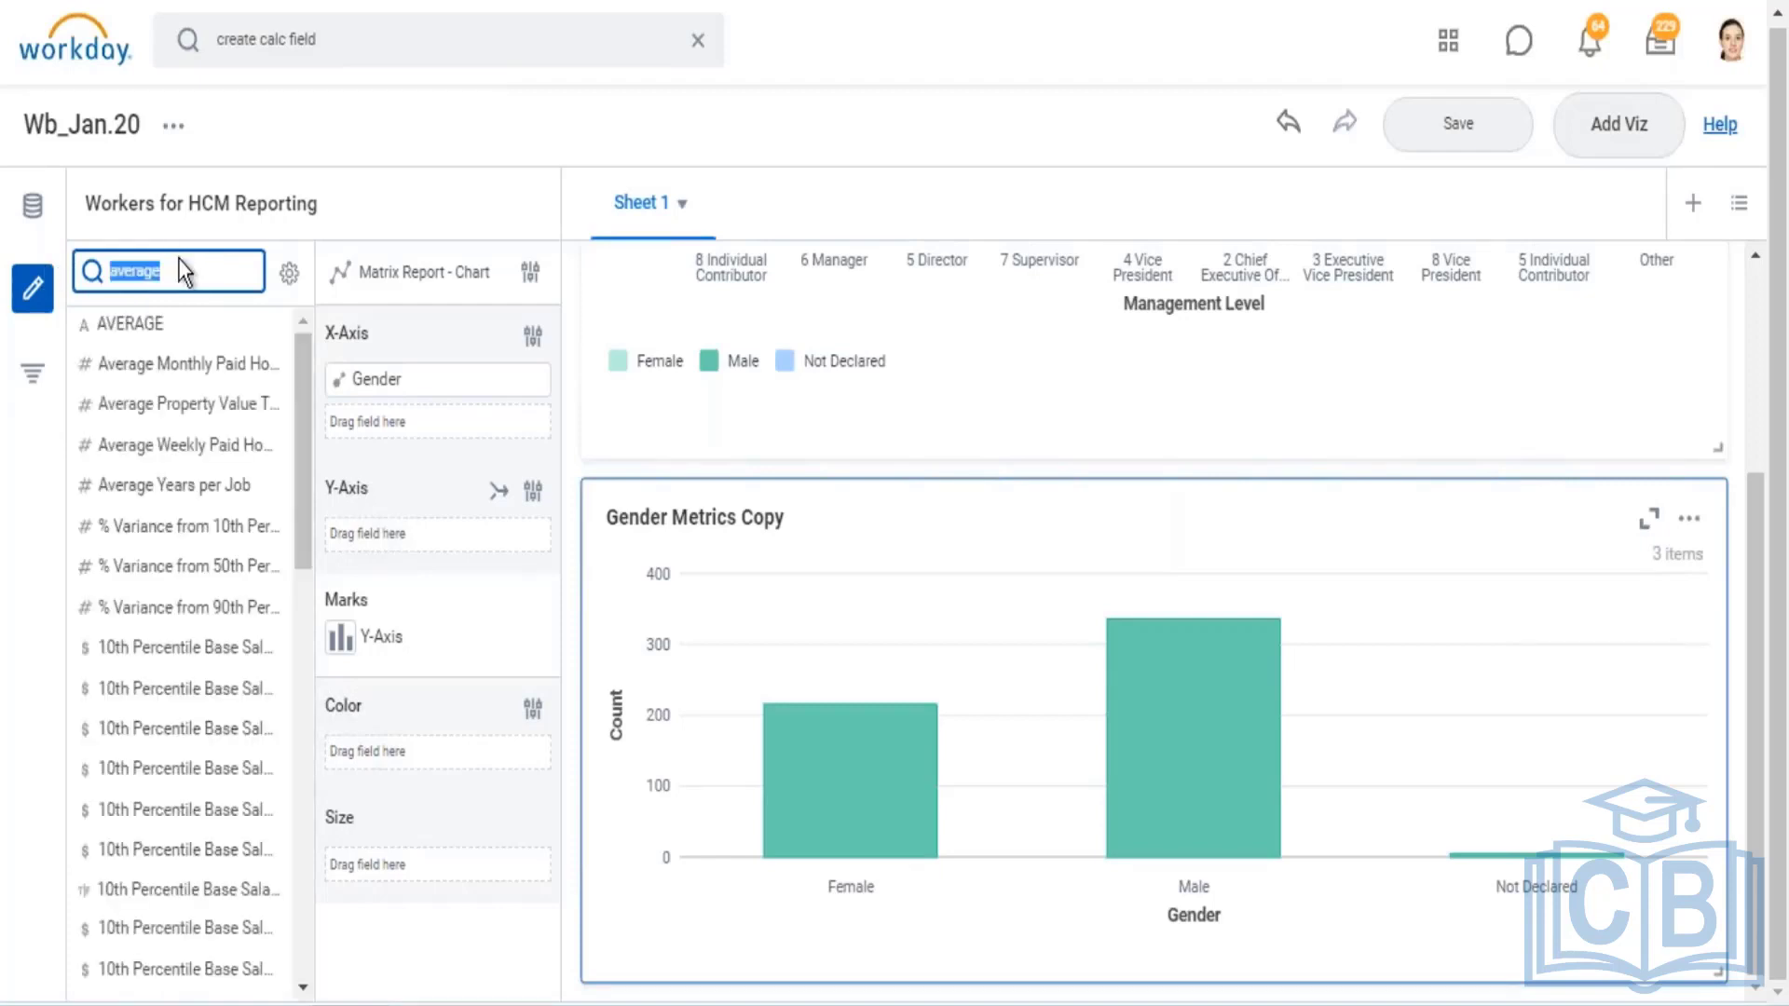
pyautogui.write('total ba')
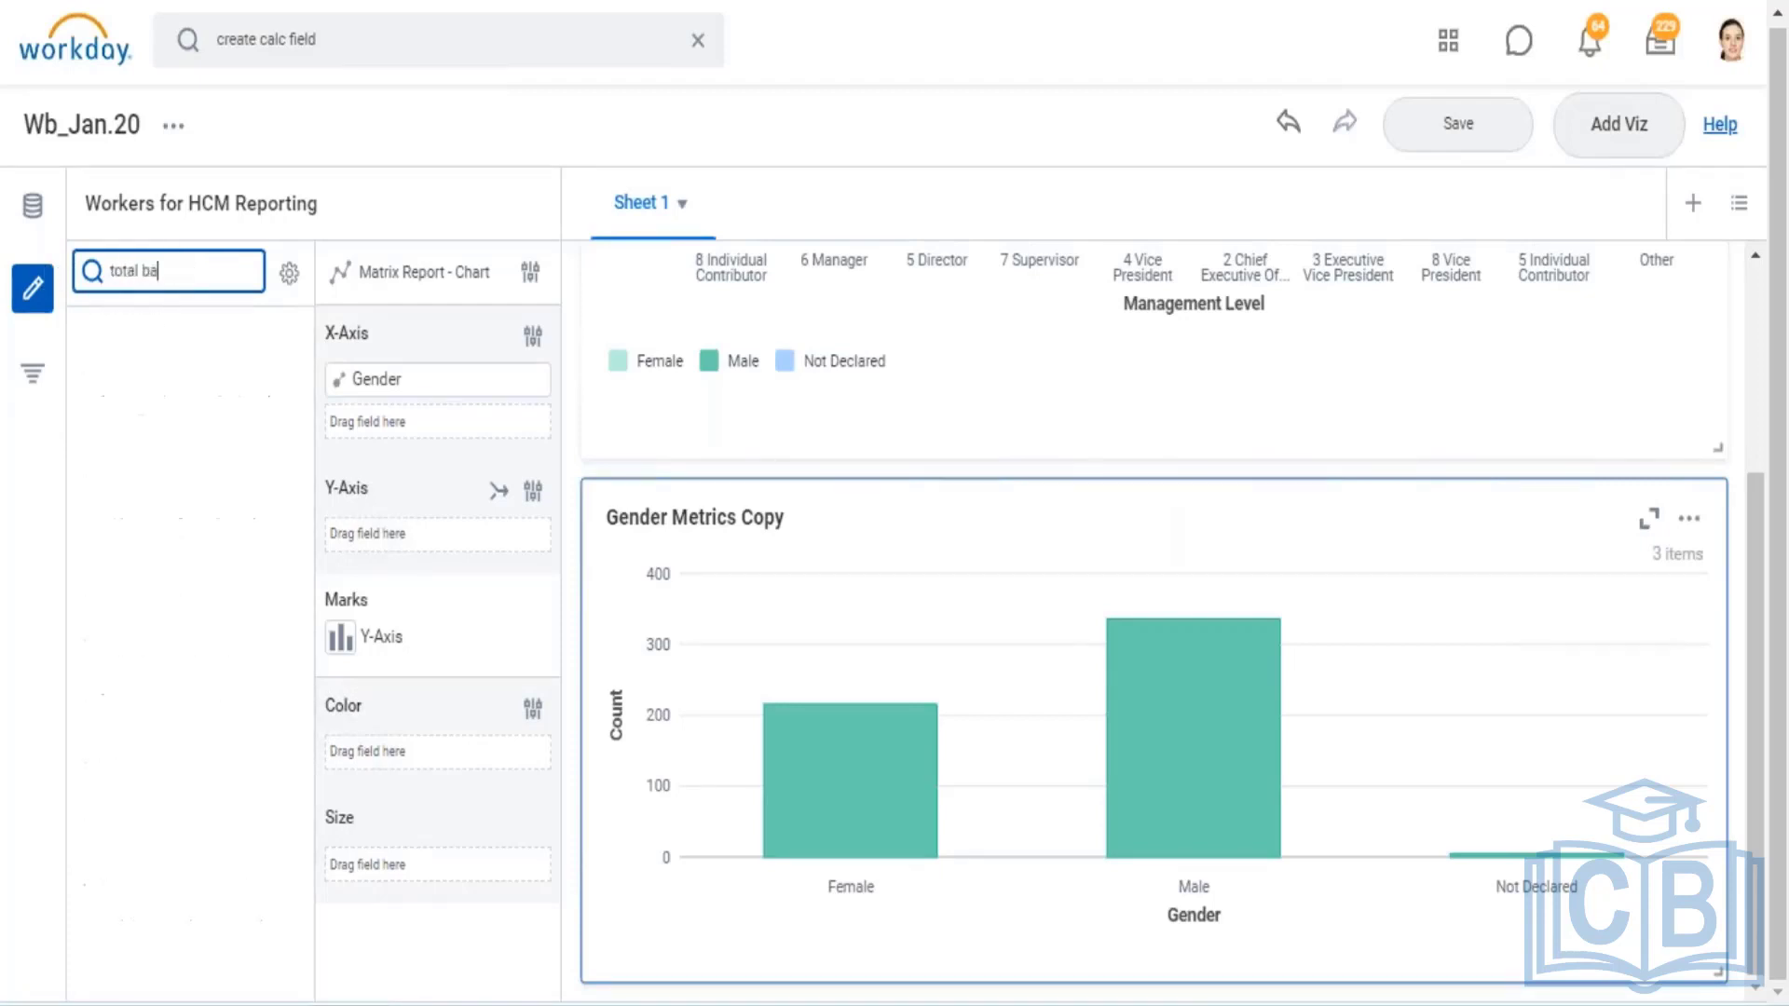
pyautogui.write('se pay amount')
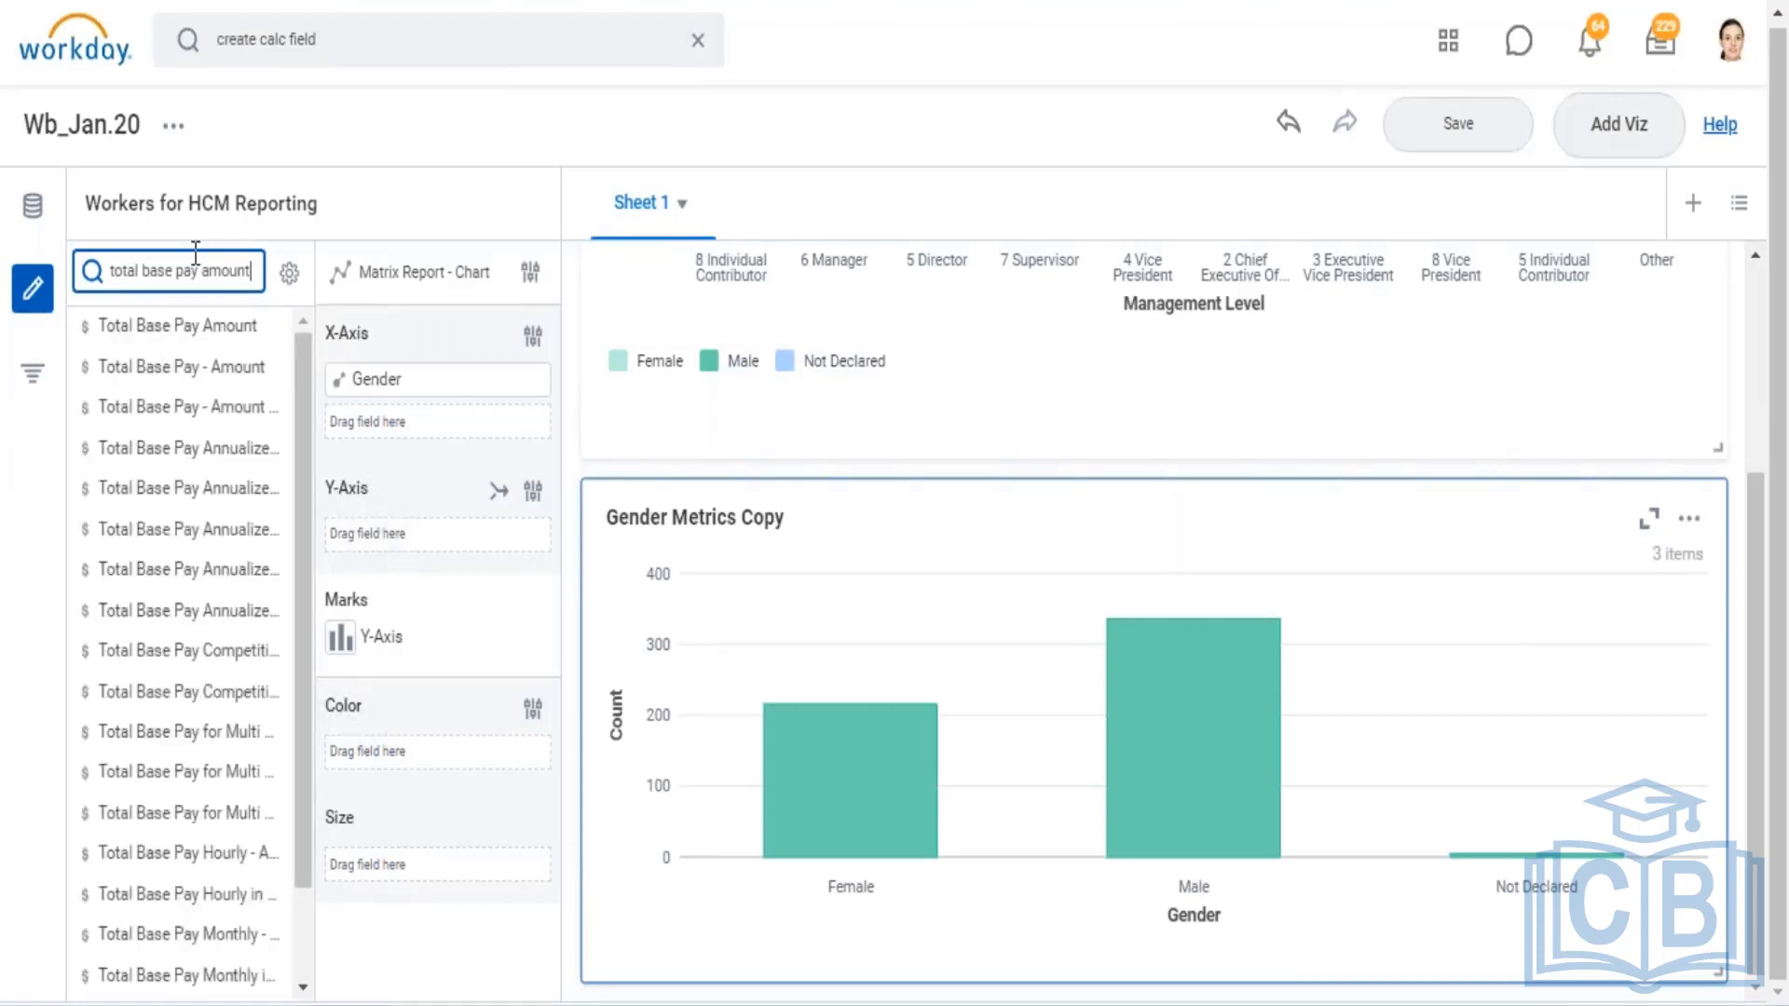
# Switch to Excel, highlight the summarization note in the 10-12.02 sheet's field types, and return to the Workday field list
pyautogui.moveTo(191, 328)
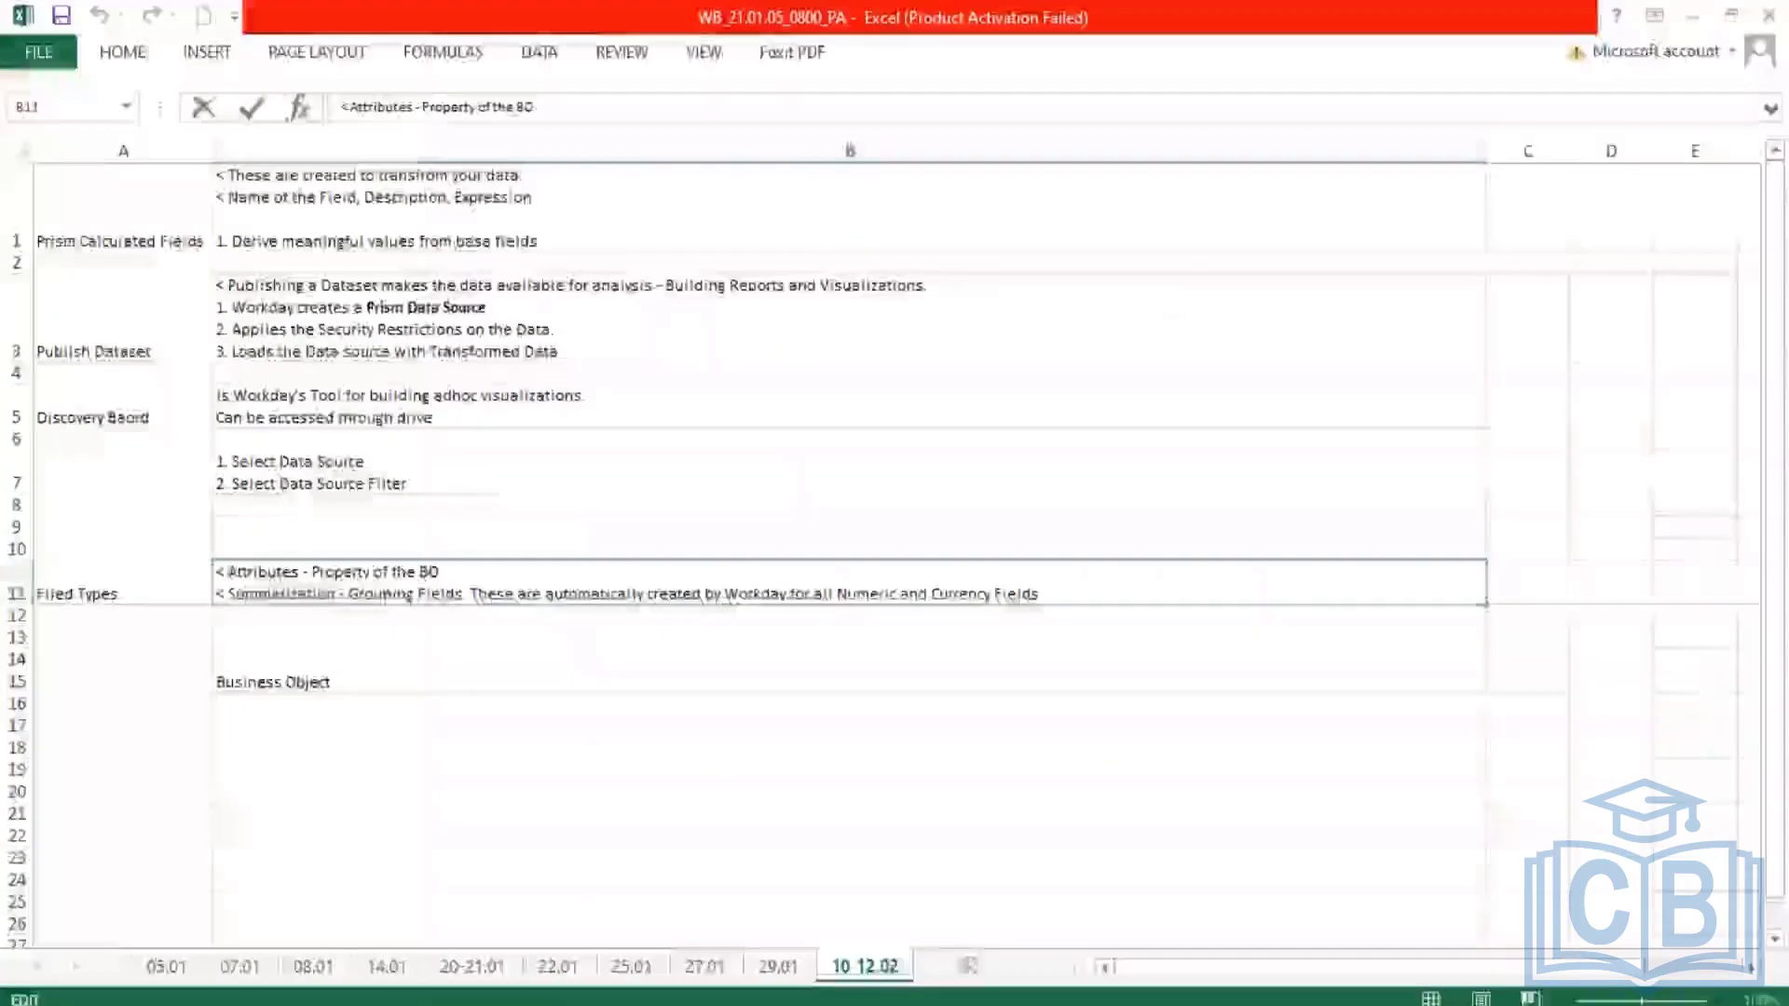
pyautogui.moveTo(518, 587); pyautogui.dragTo(1032, 596)
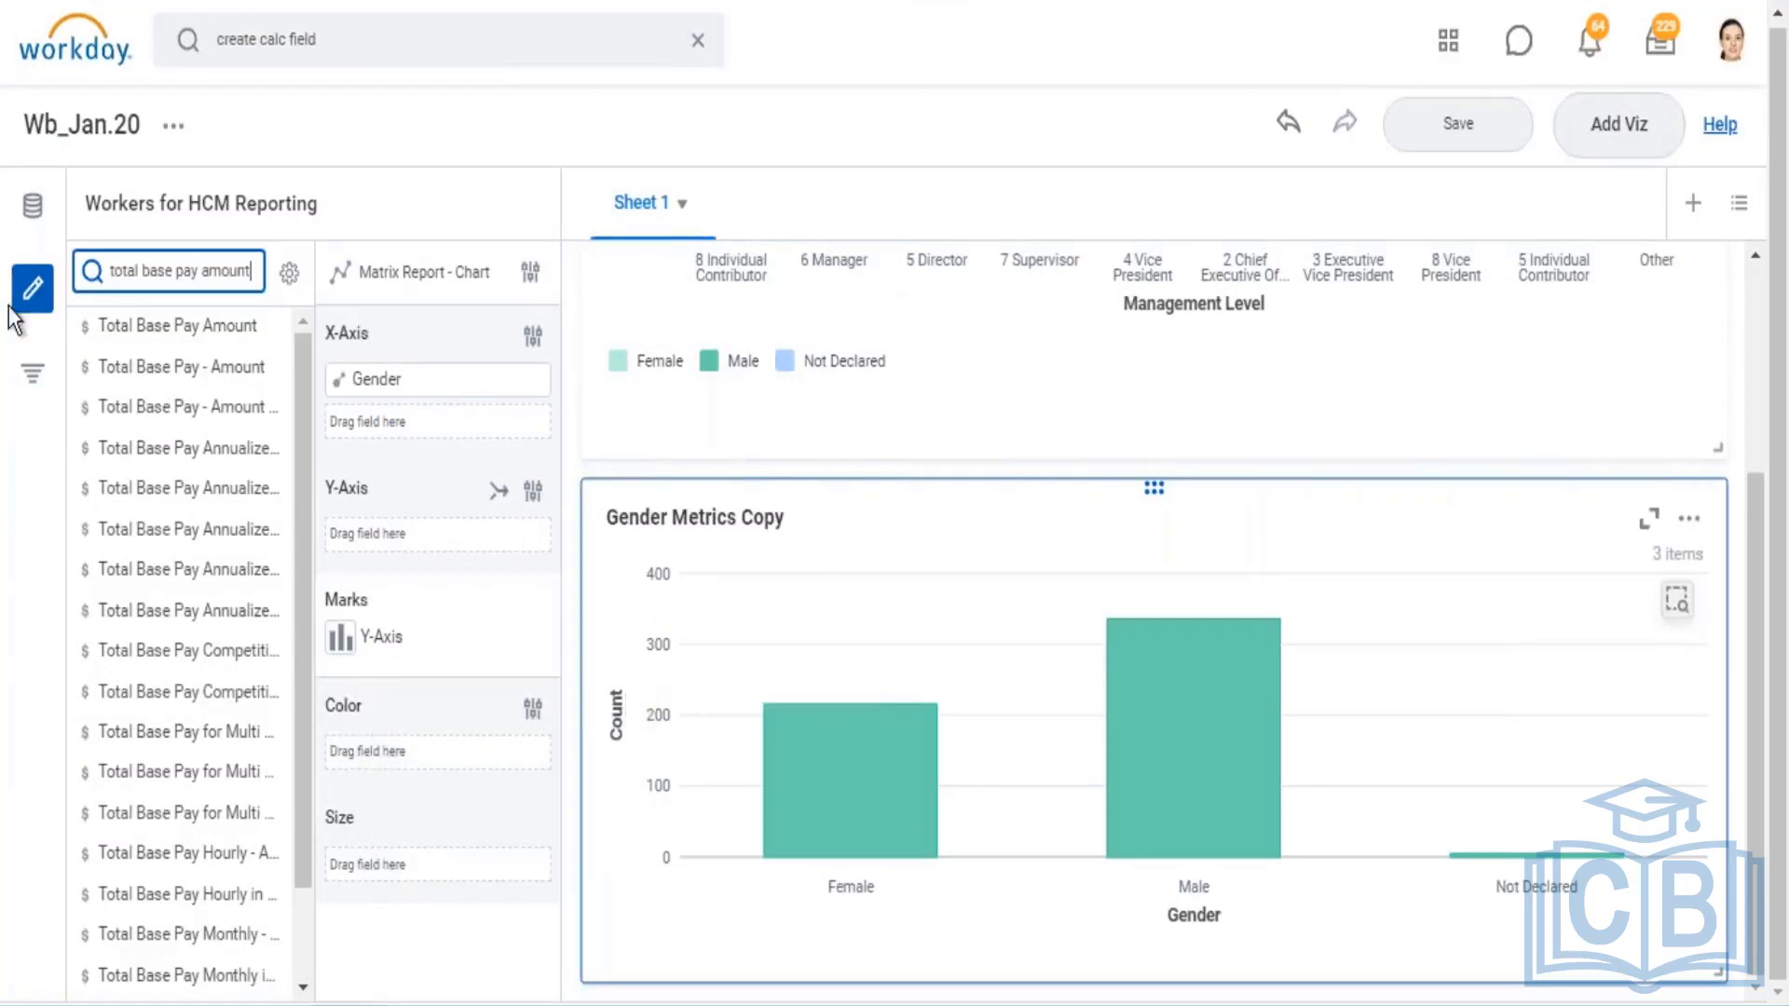
pyautogui.moveTo(275, 327)
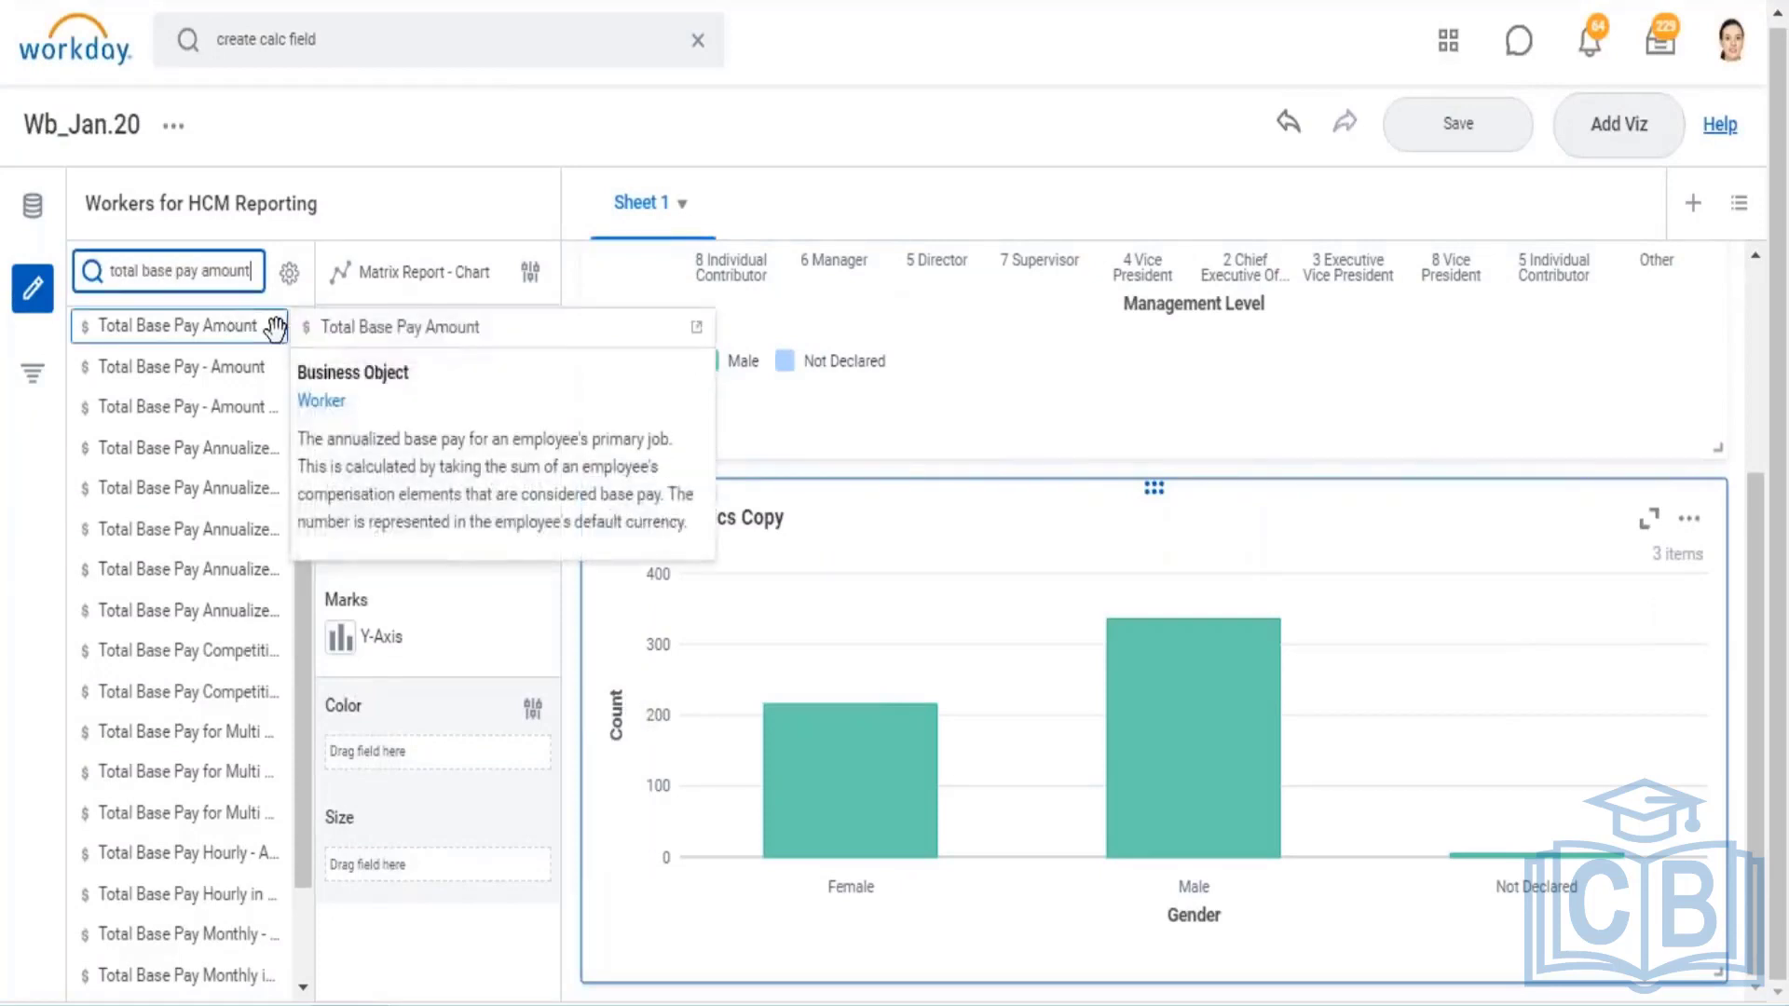
# Add the AVG summarization of Total Base Pay Amount to the Y-Axis of Gender Metrics Copy
pyautogui.click(275, 327)
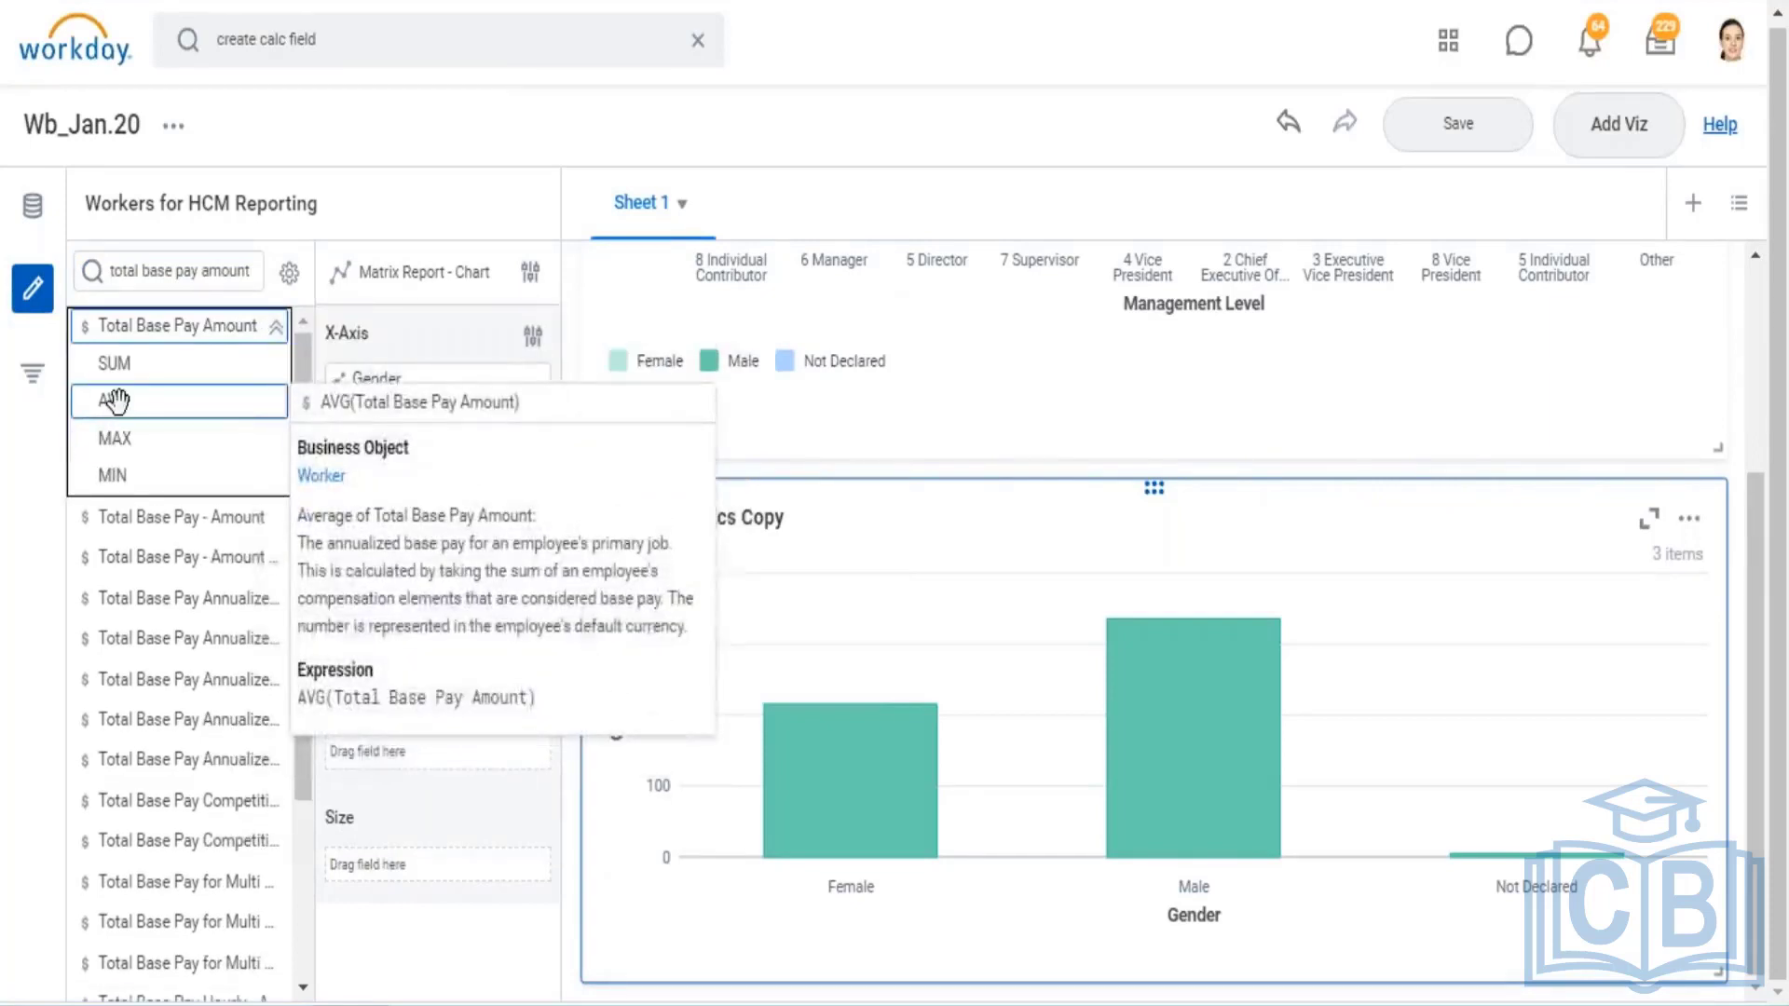
pyautogui.moveTo(115, 401); pyautogui.dragTo(367, 529)
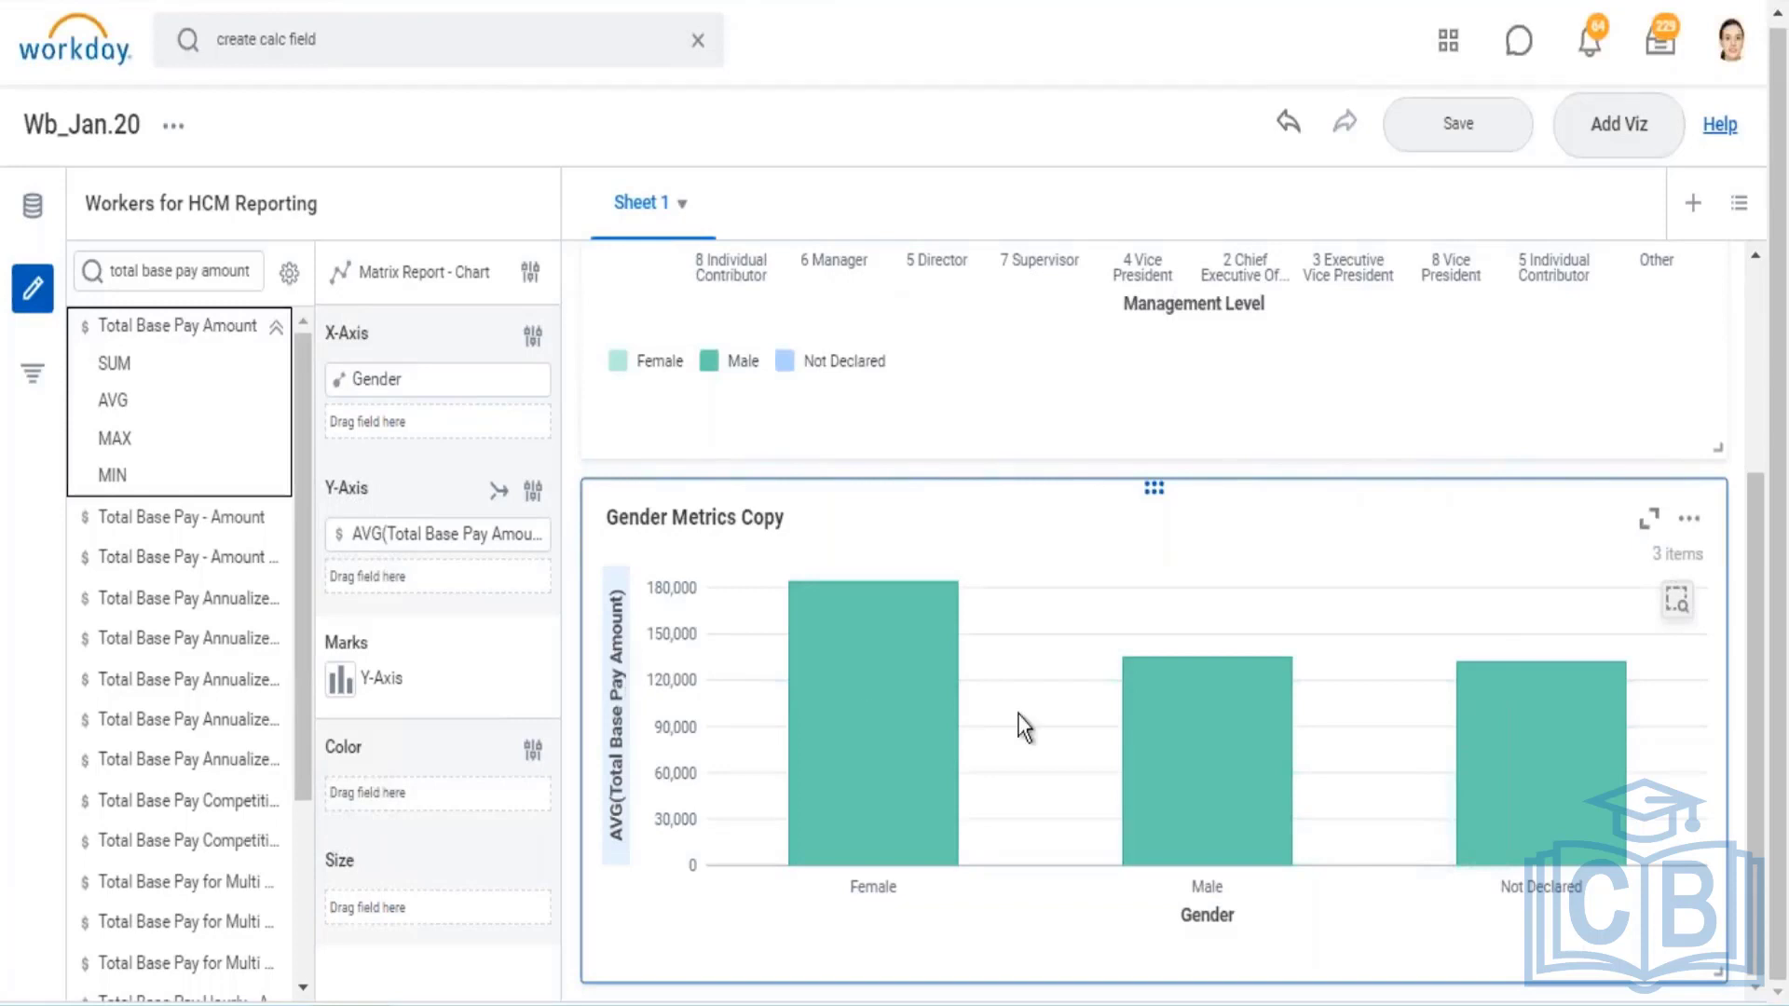
pyautogui.moveTo(950, 692)
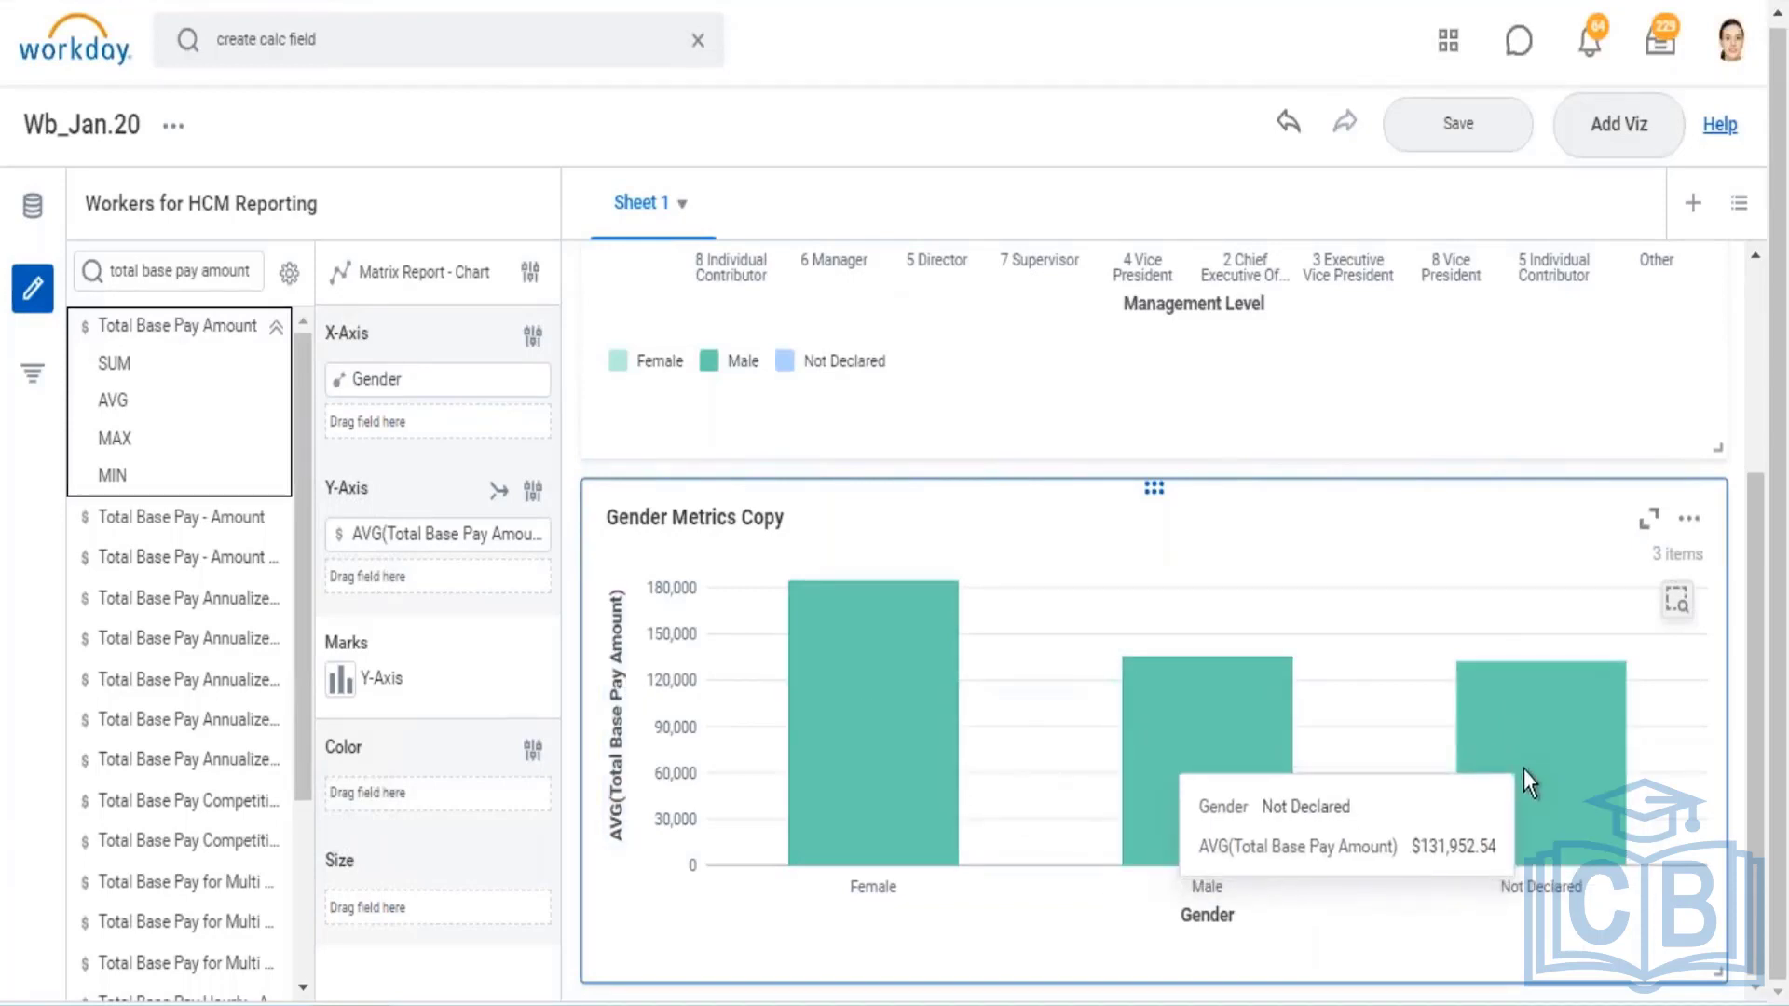
# Override the Y-axis display name of Gender Metrics Copy with "Base Pay Average"
pyautogui.click(533, 492)
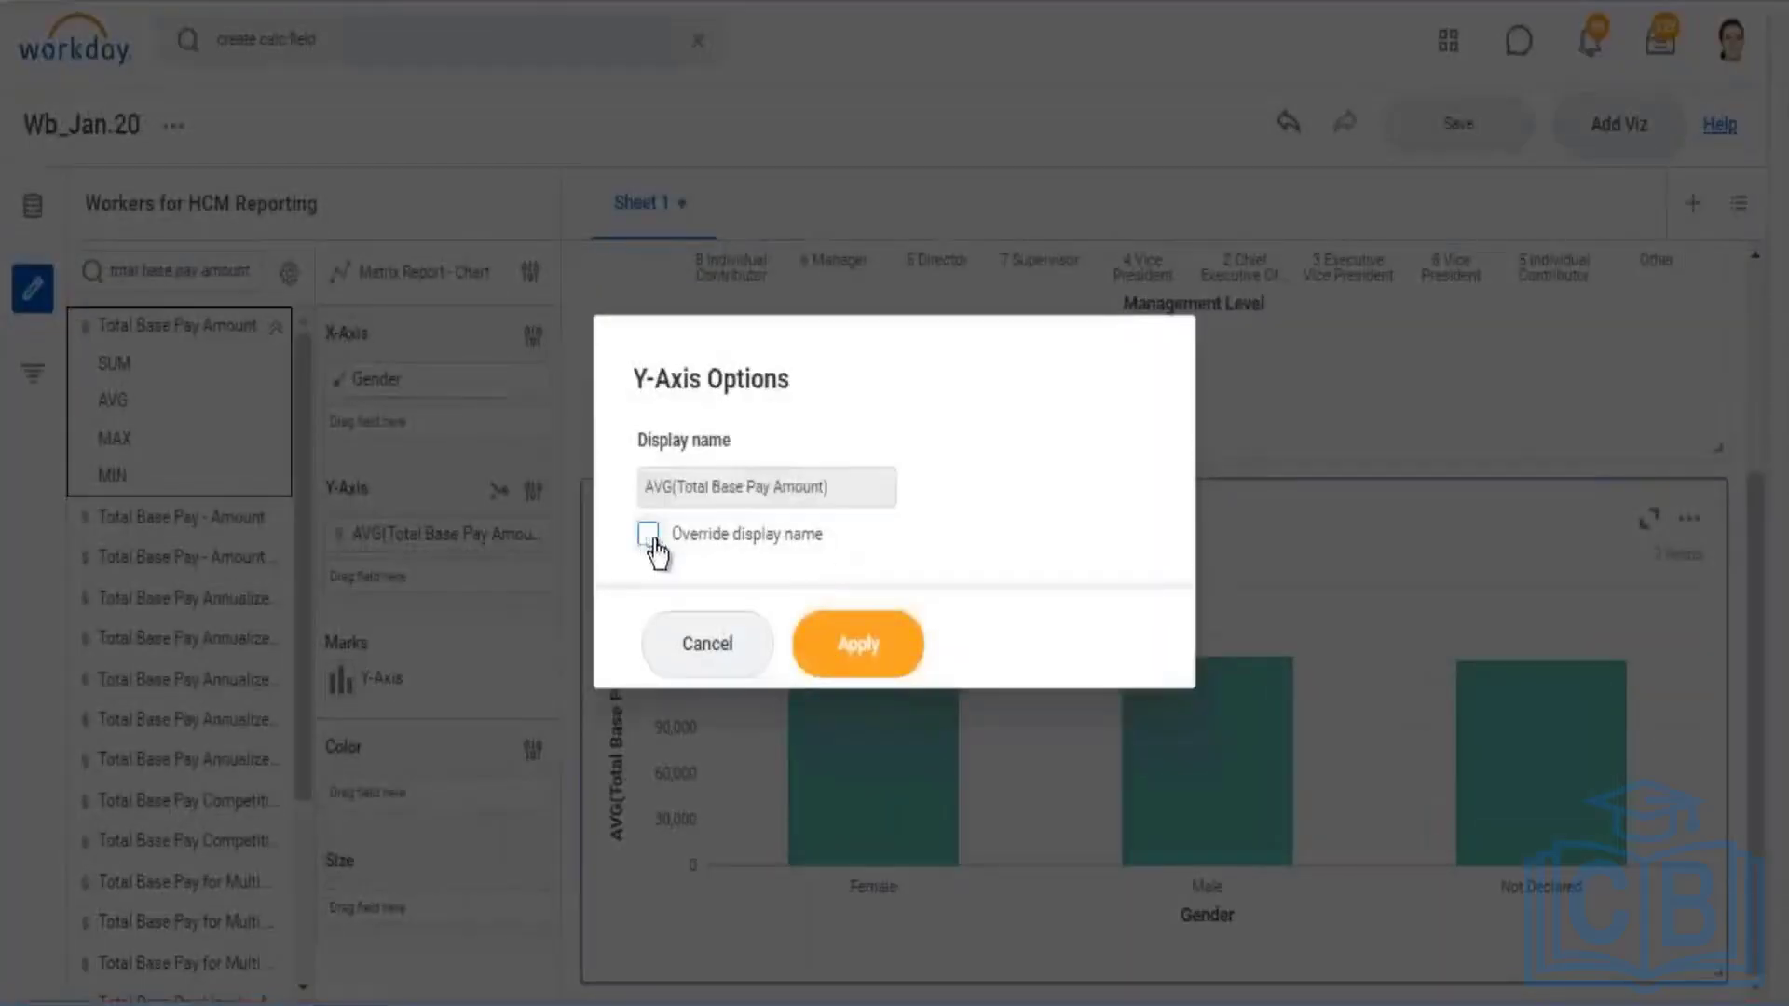
pyautogui.click(648, 535)
pyautogui.click(680, 492)
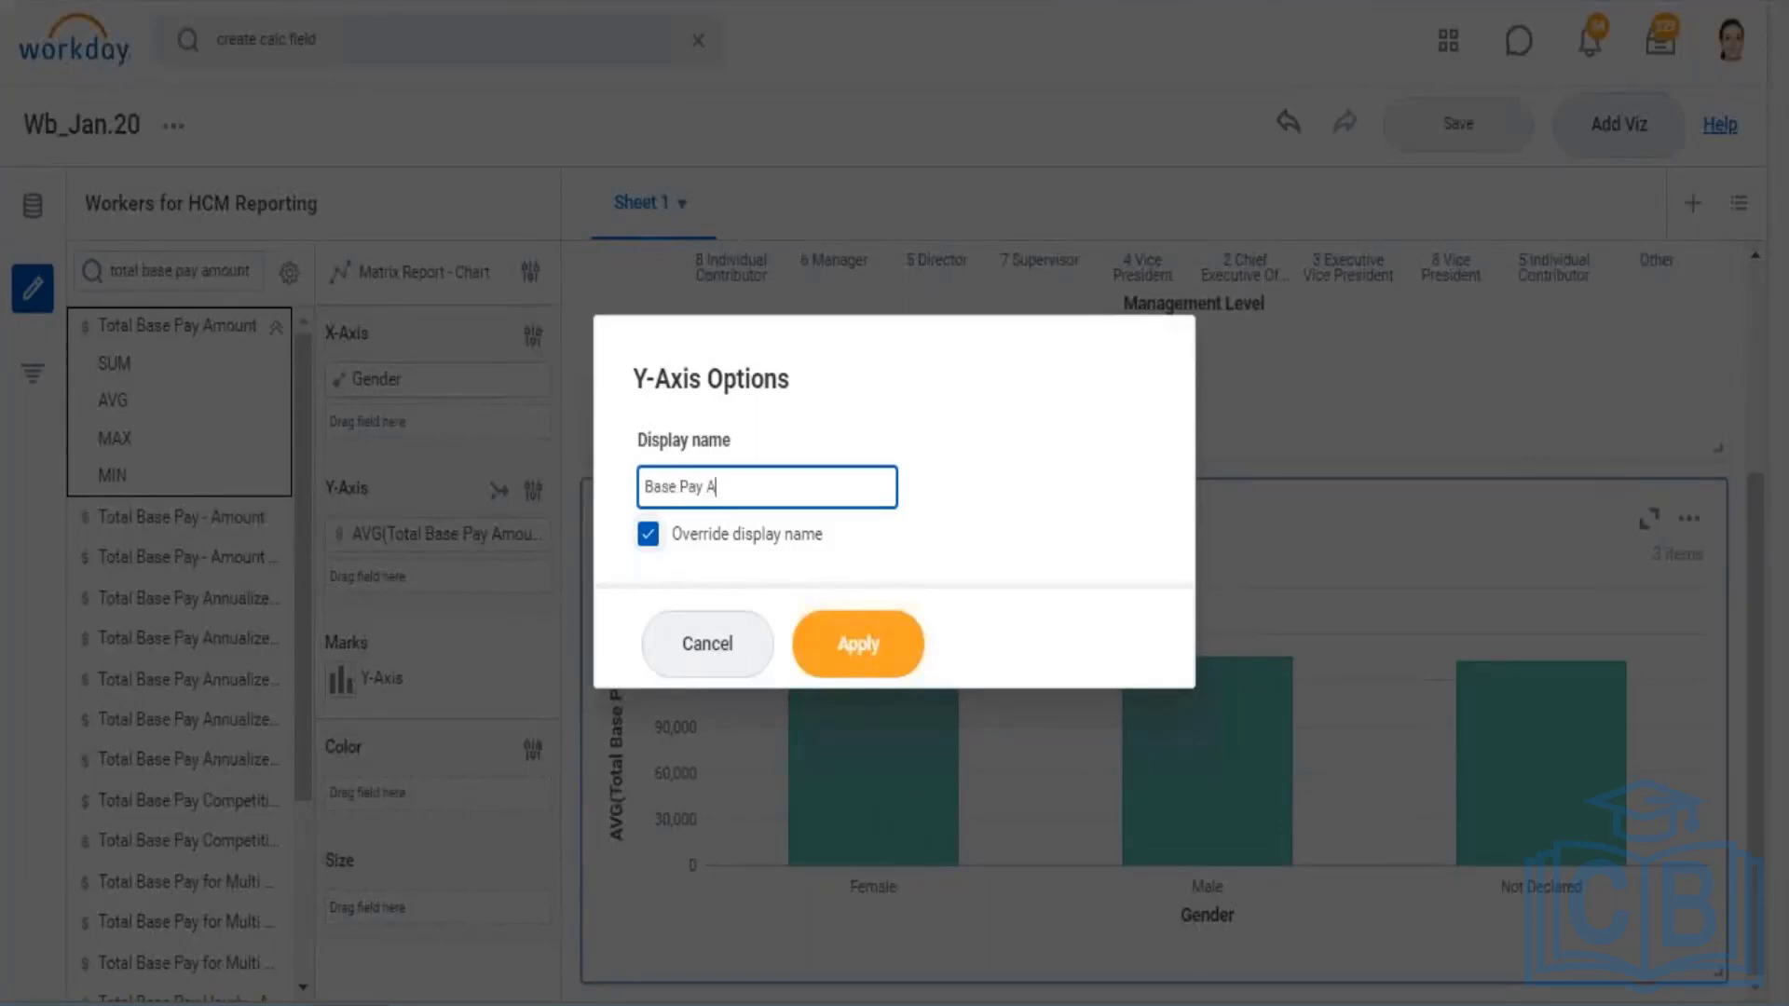
pyautogui.write('Base Pay Average')
pyautogui.click(890, 664)
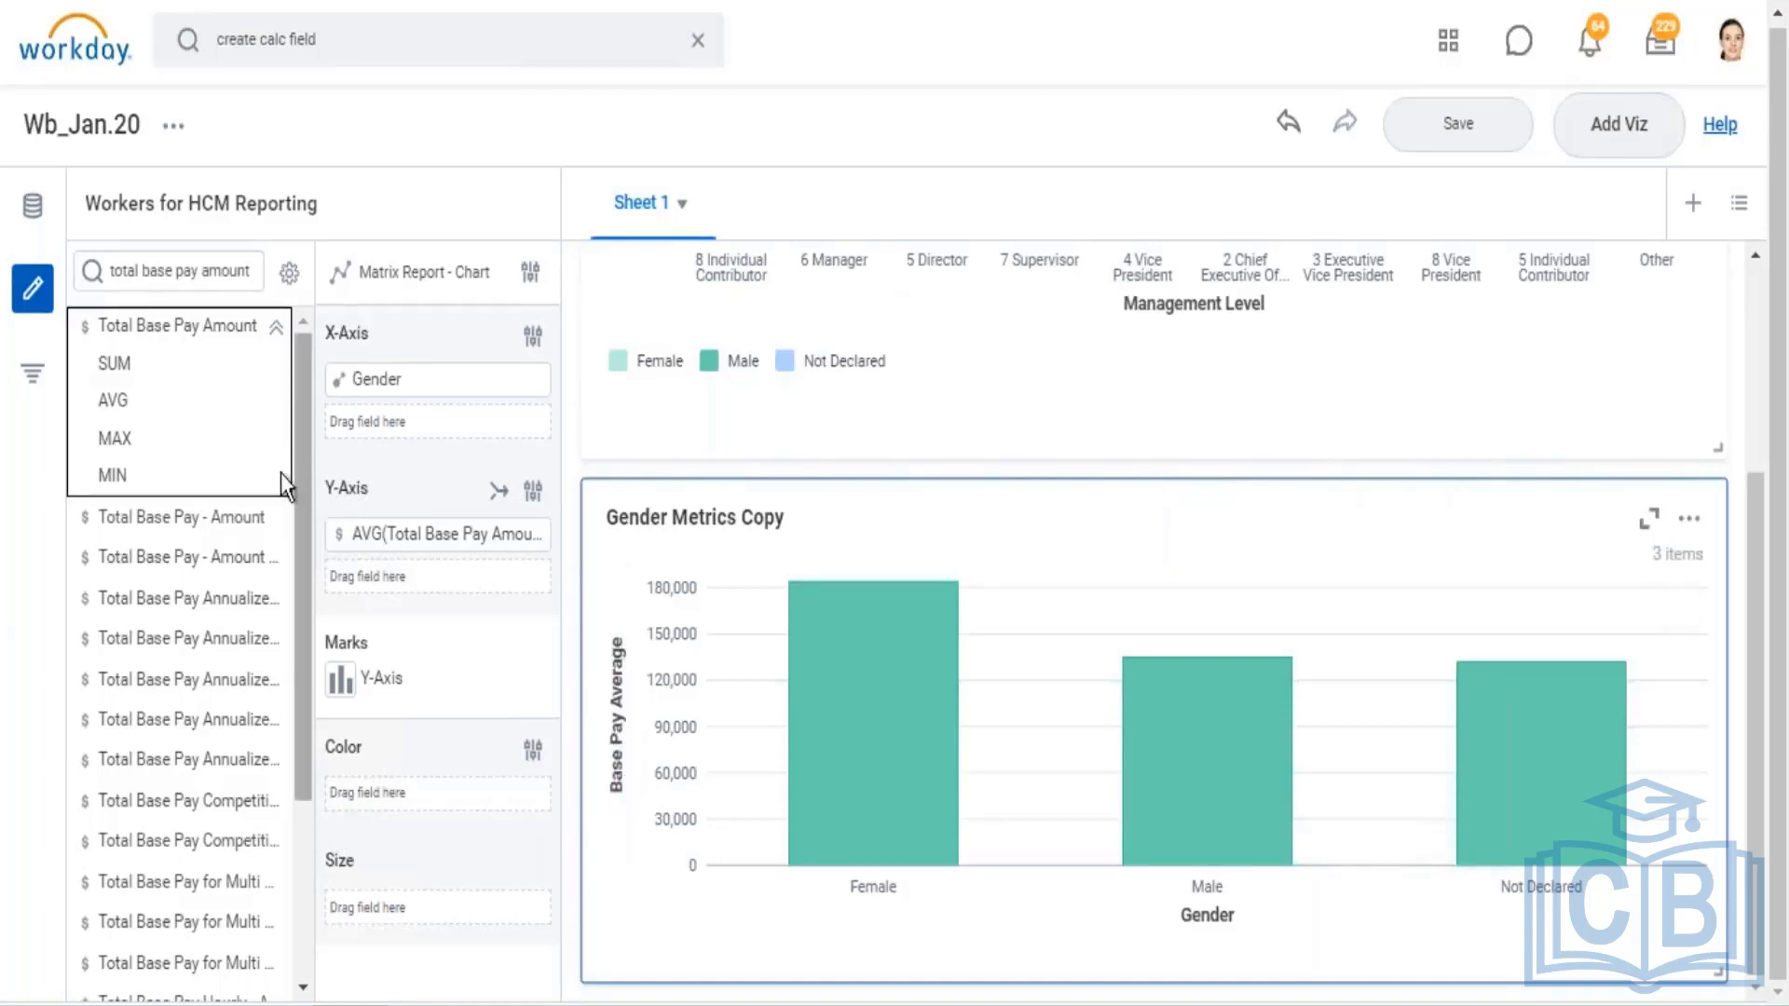
# Find the Age field and add its AVG summarization to the Y-Axis below average base pay, checking the resulting bars
pyautogui.moveTo(259, 271); pyautogui.dragTo(109, 271)
pyautogui.write('age')
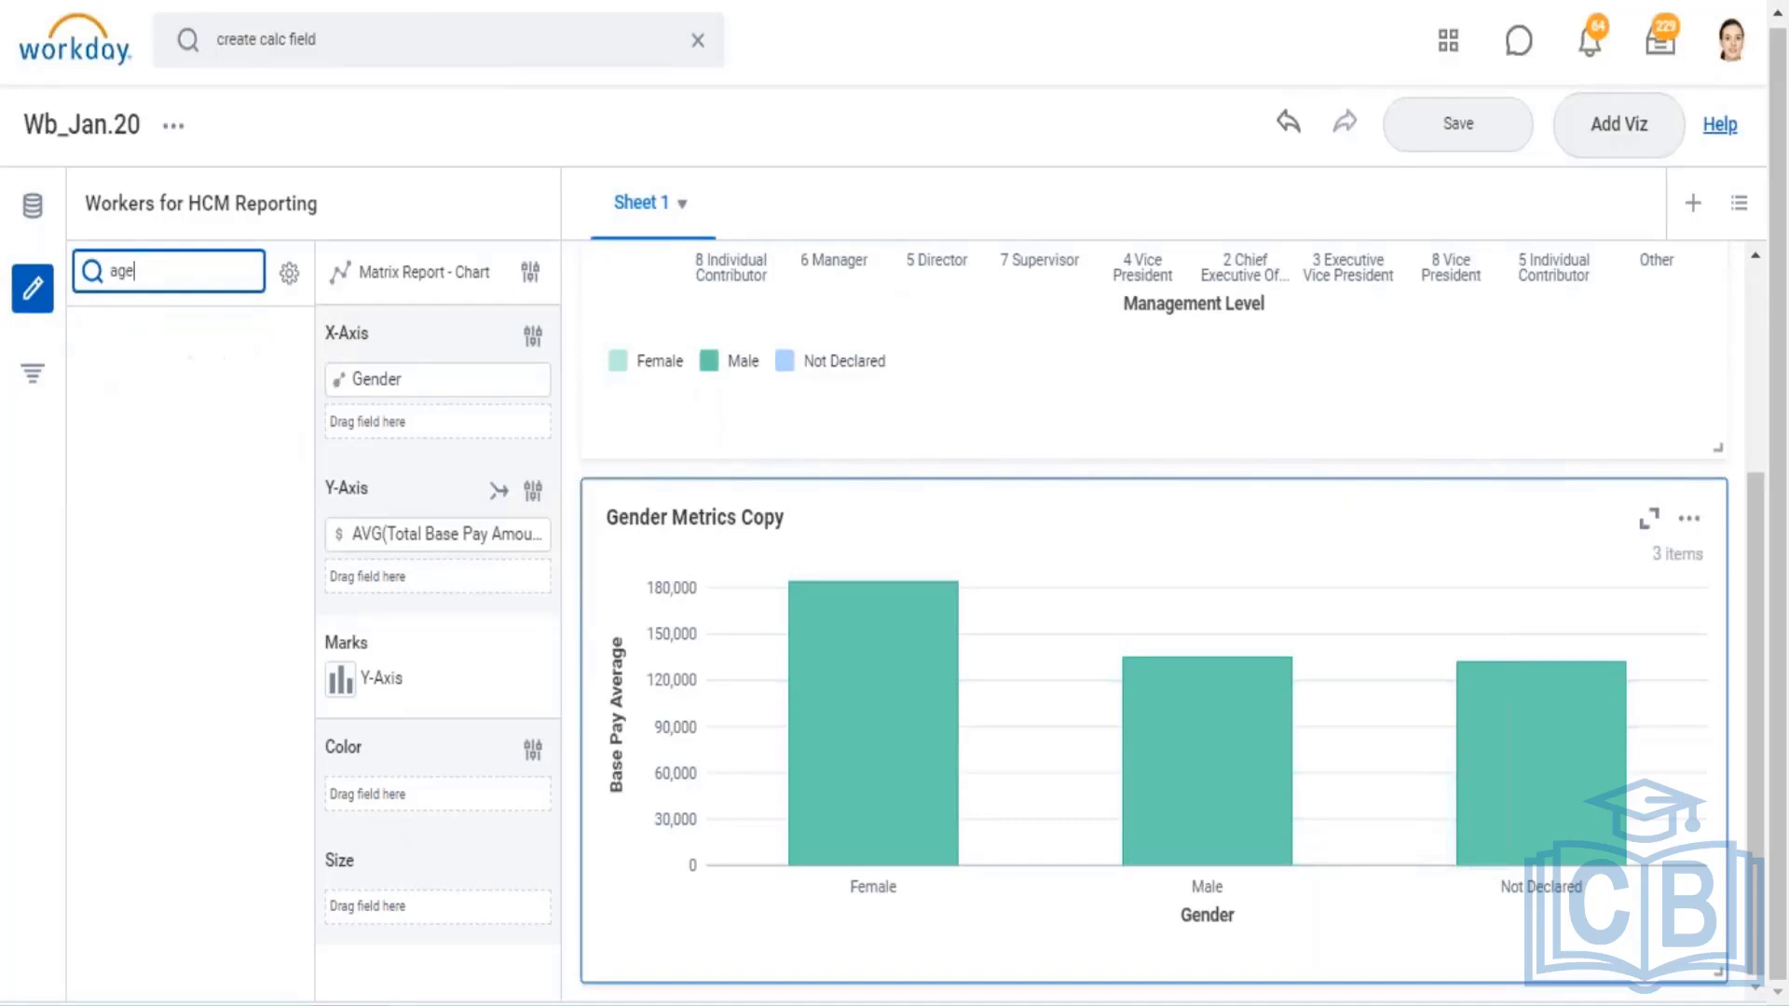
pyautogui.moveTo(112, 328)
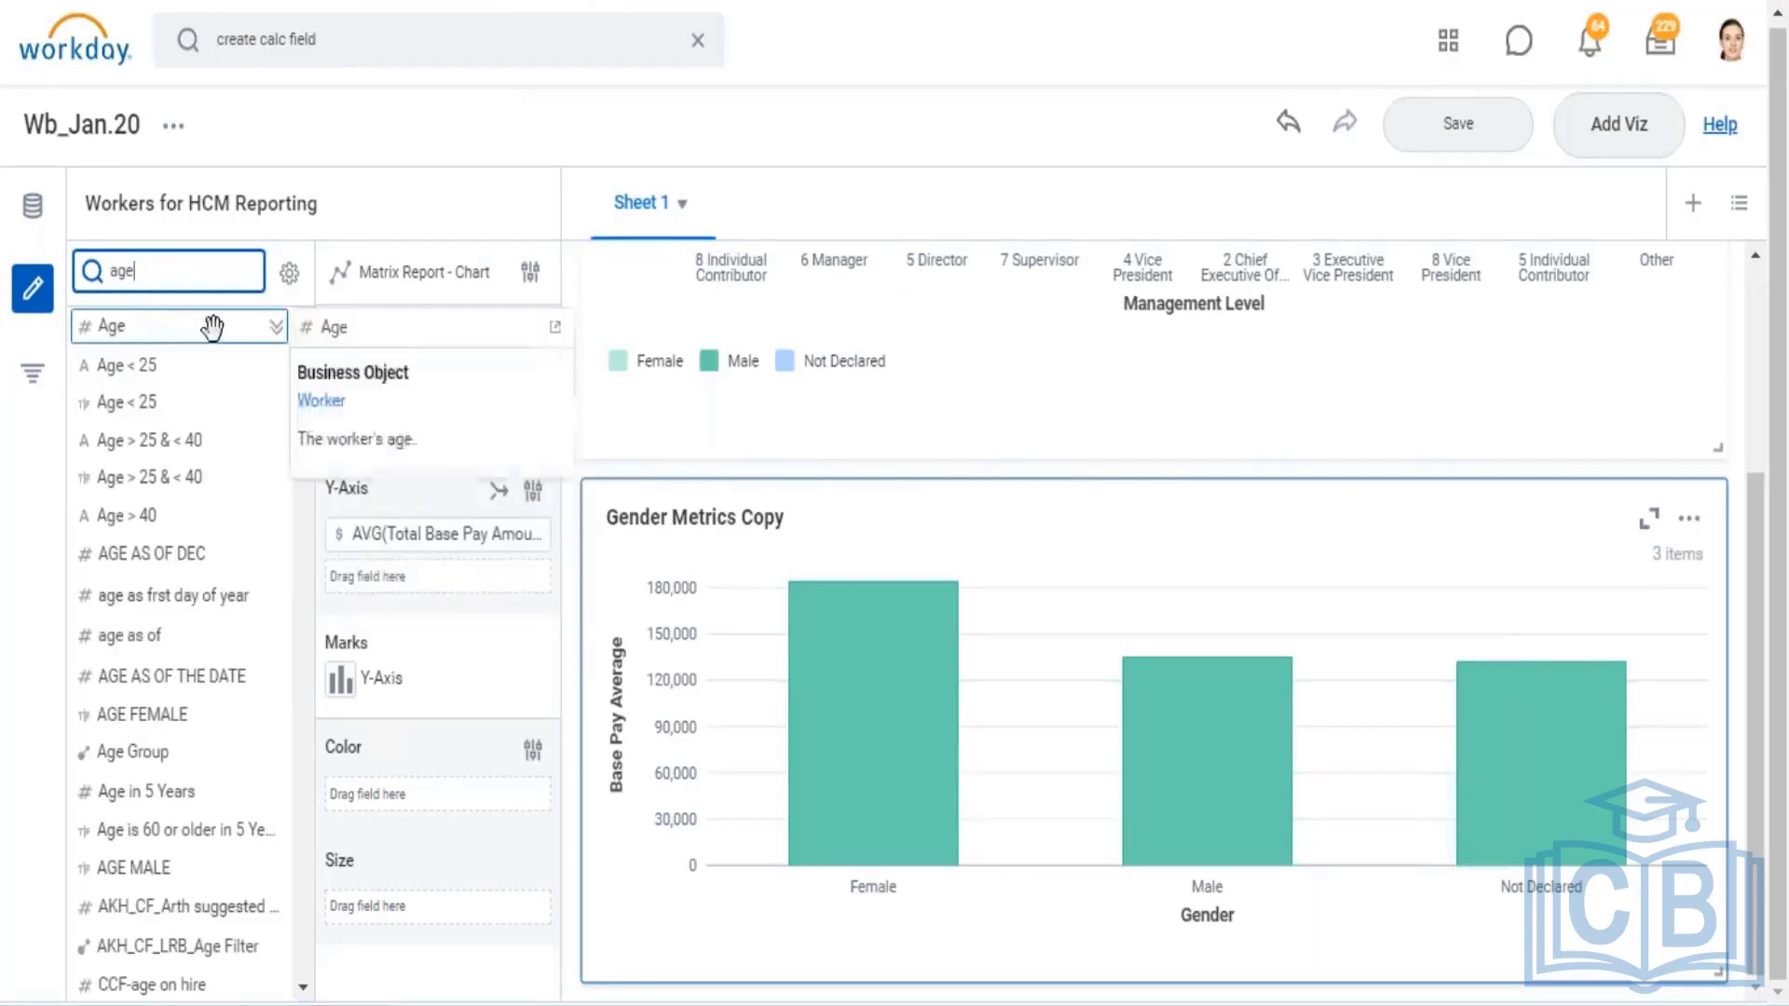
pyautogui.click(276, 328)
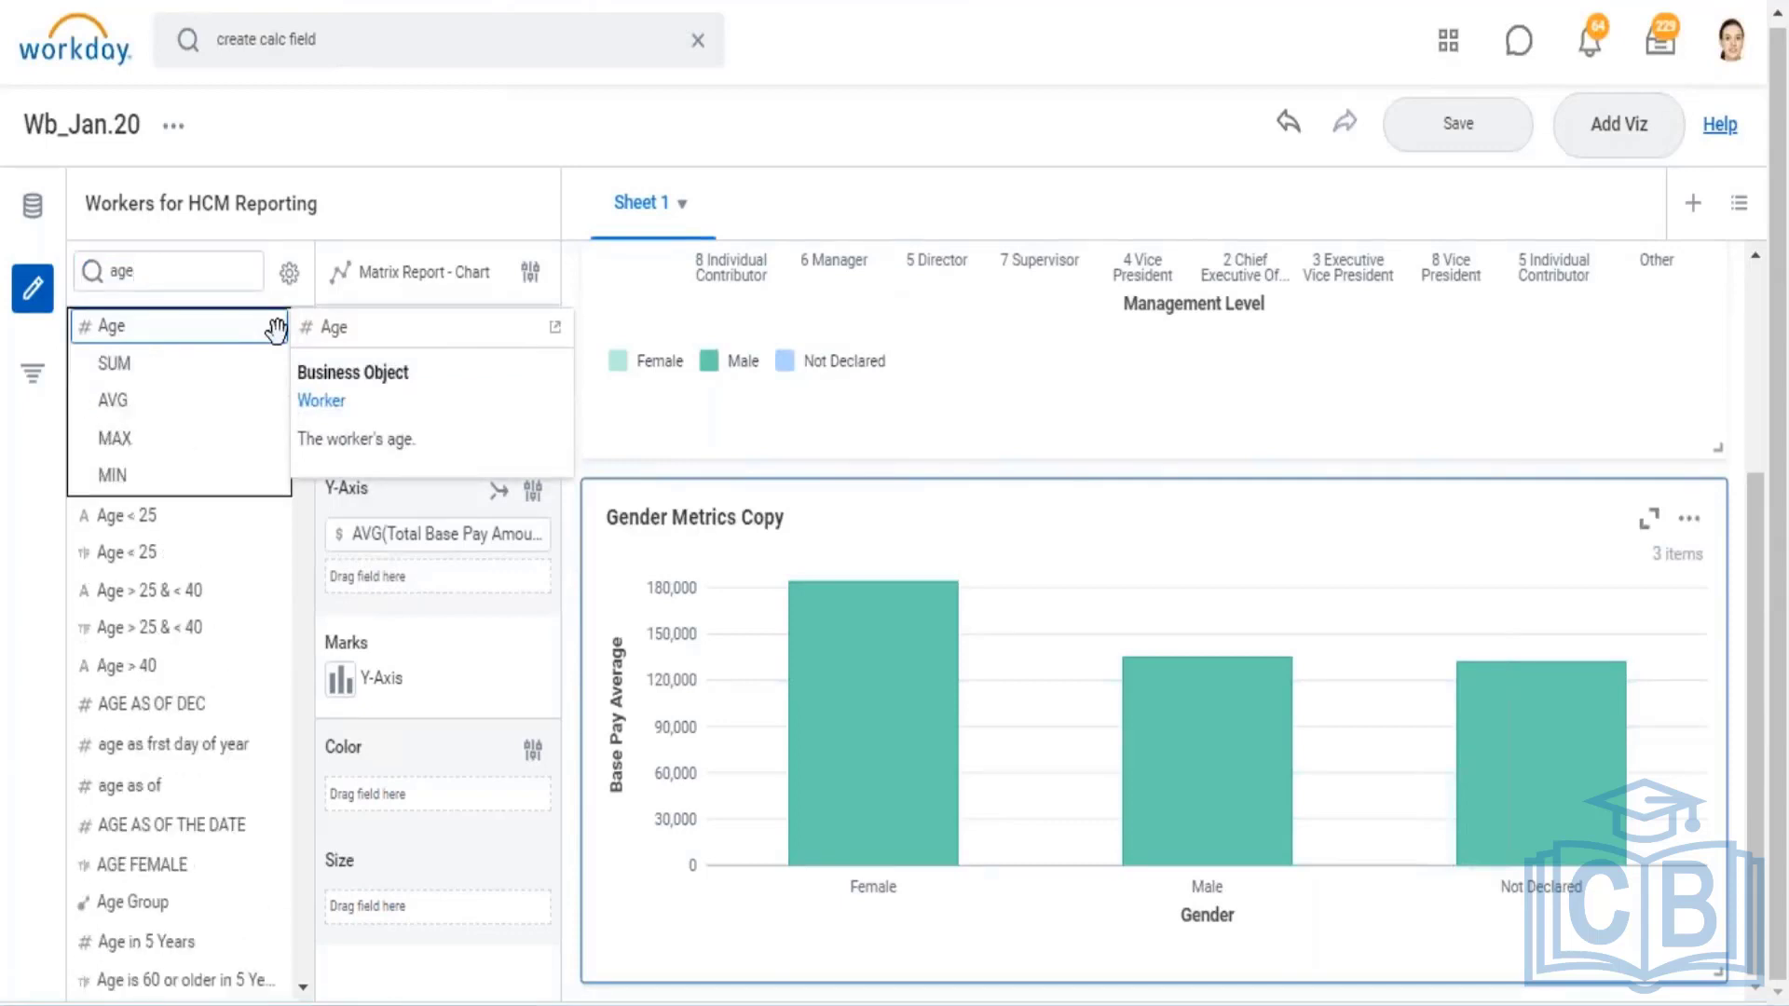
pyautogui.moveTo(120, 400); pyautogui.dragTo(367, 579)
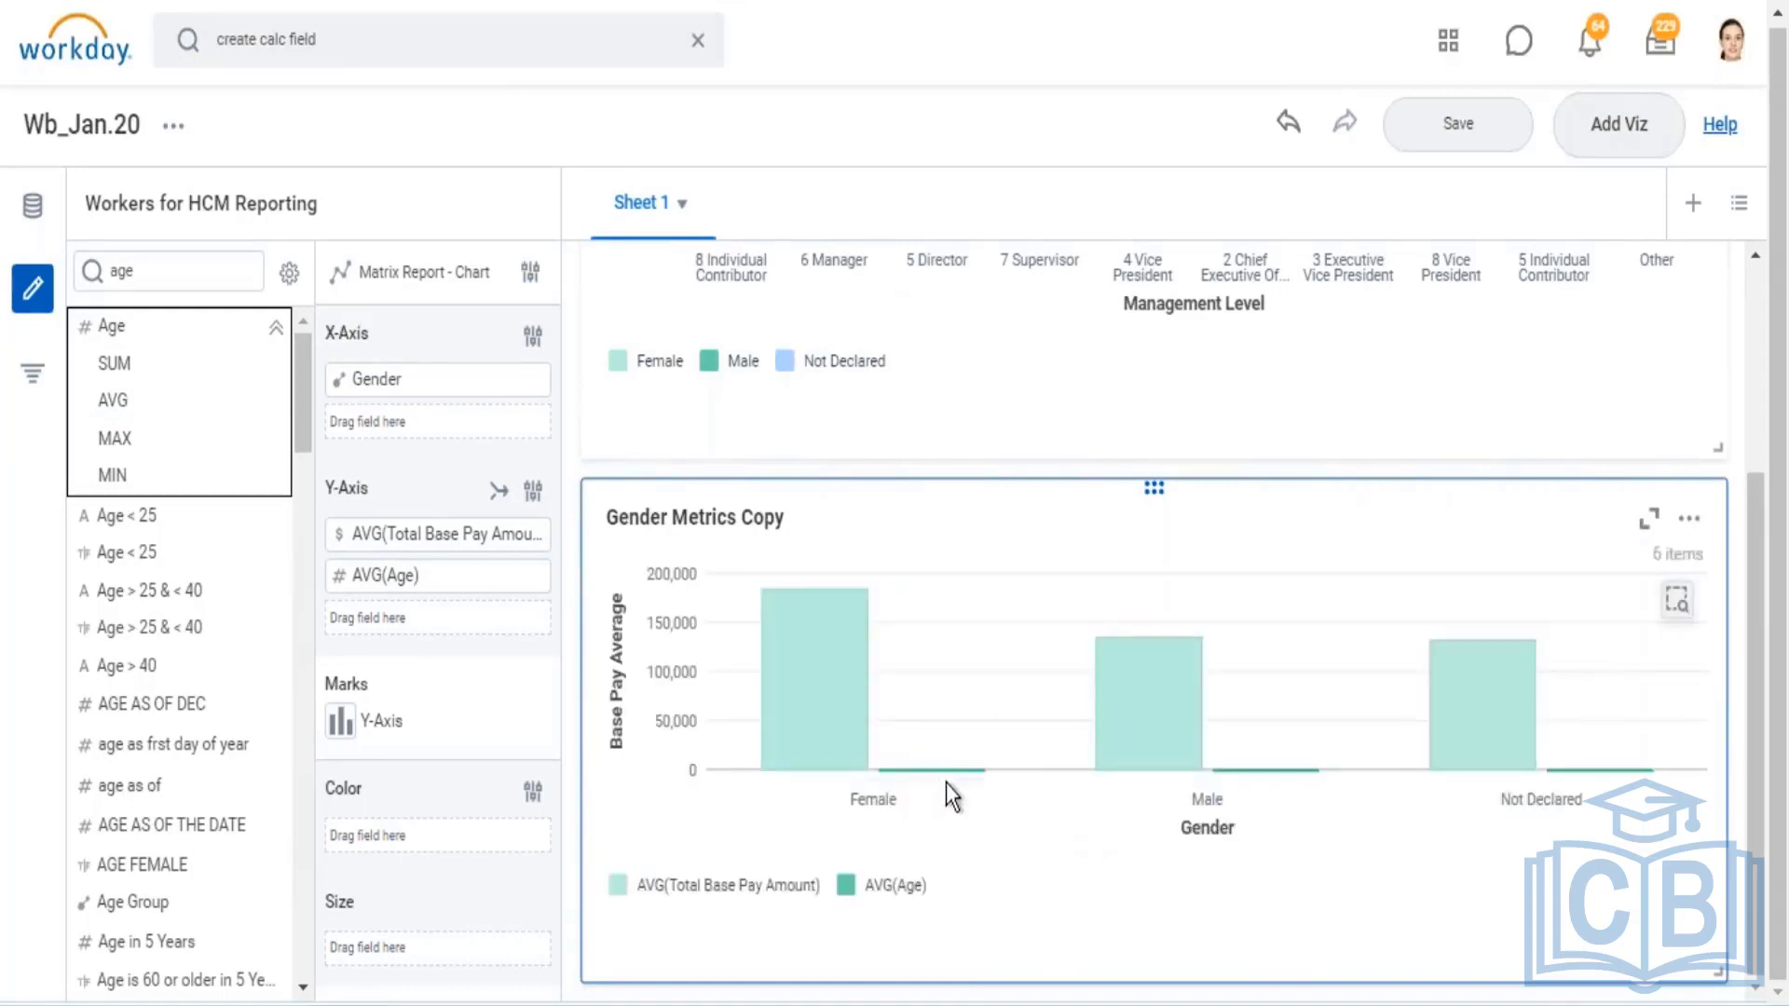
pyautogui.moveTo(937, 772)
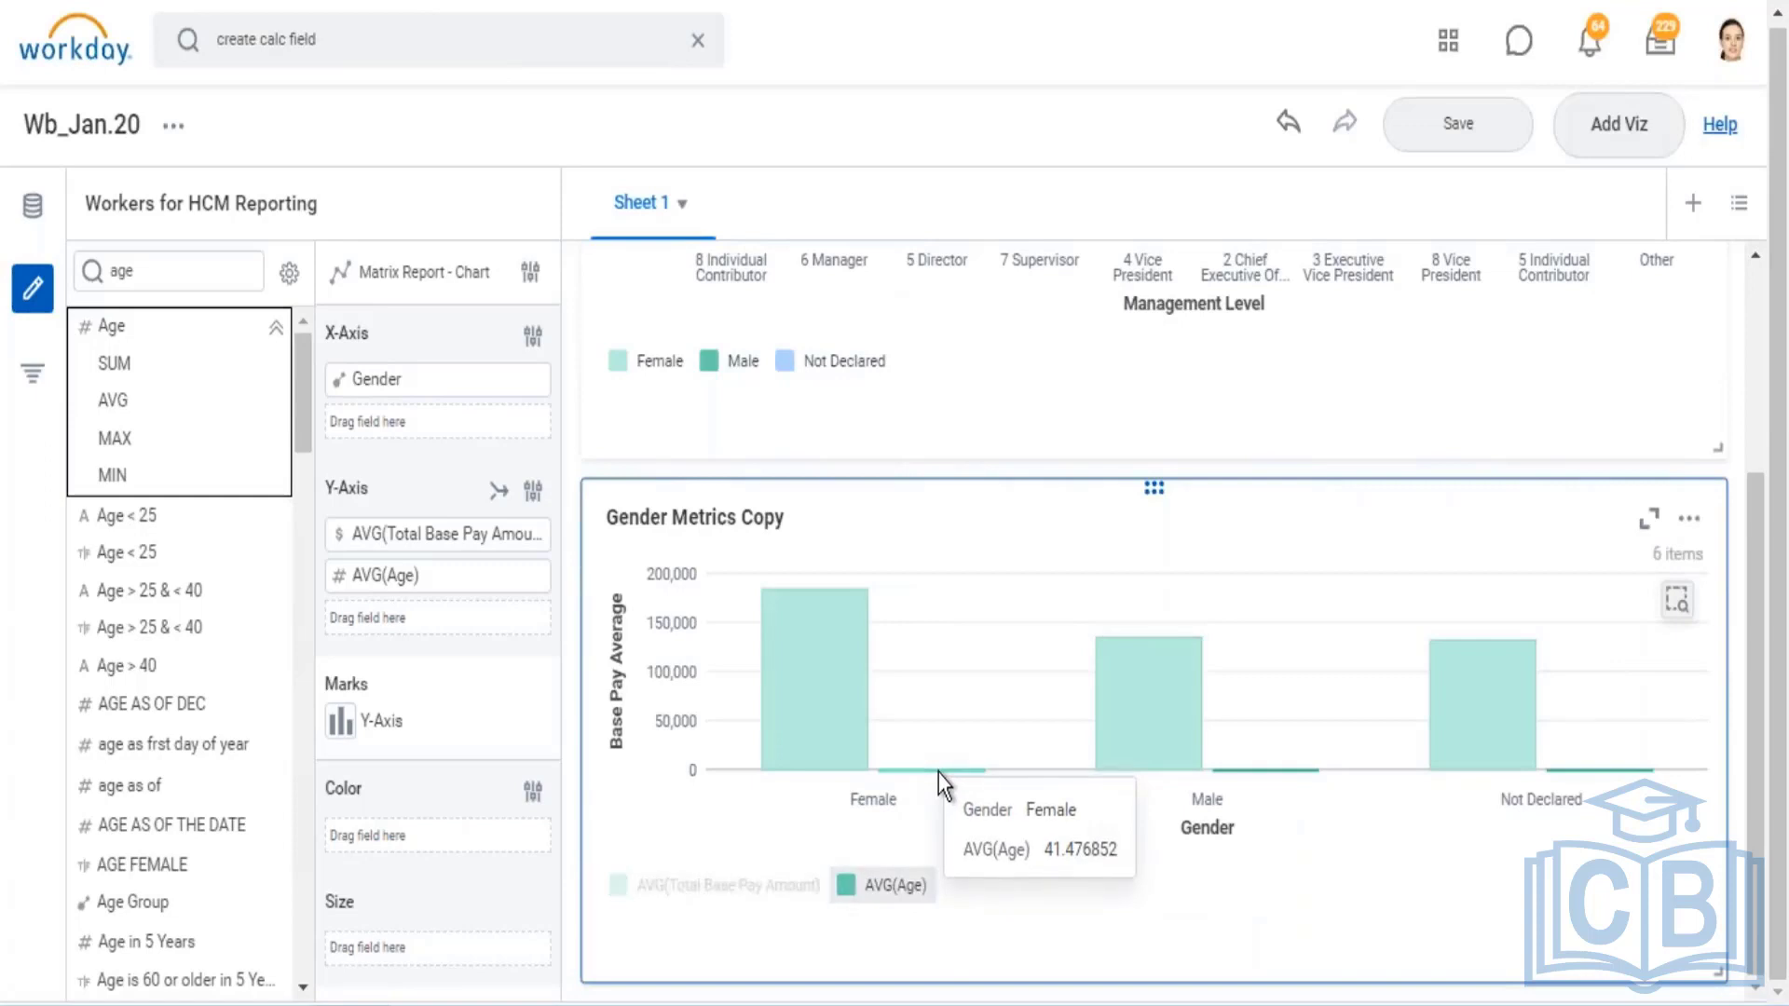
pyautogui.moveTo(797, 631)
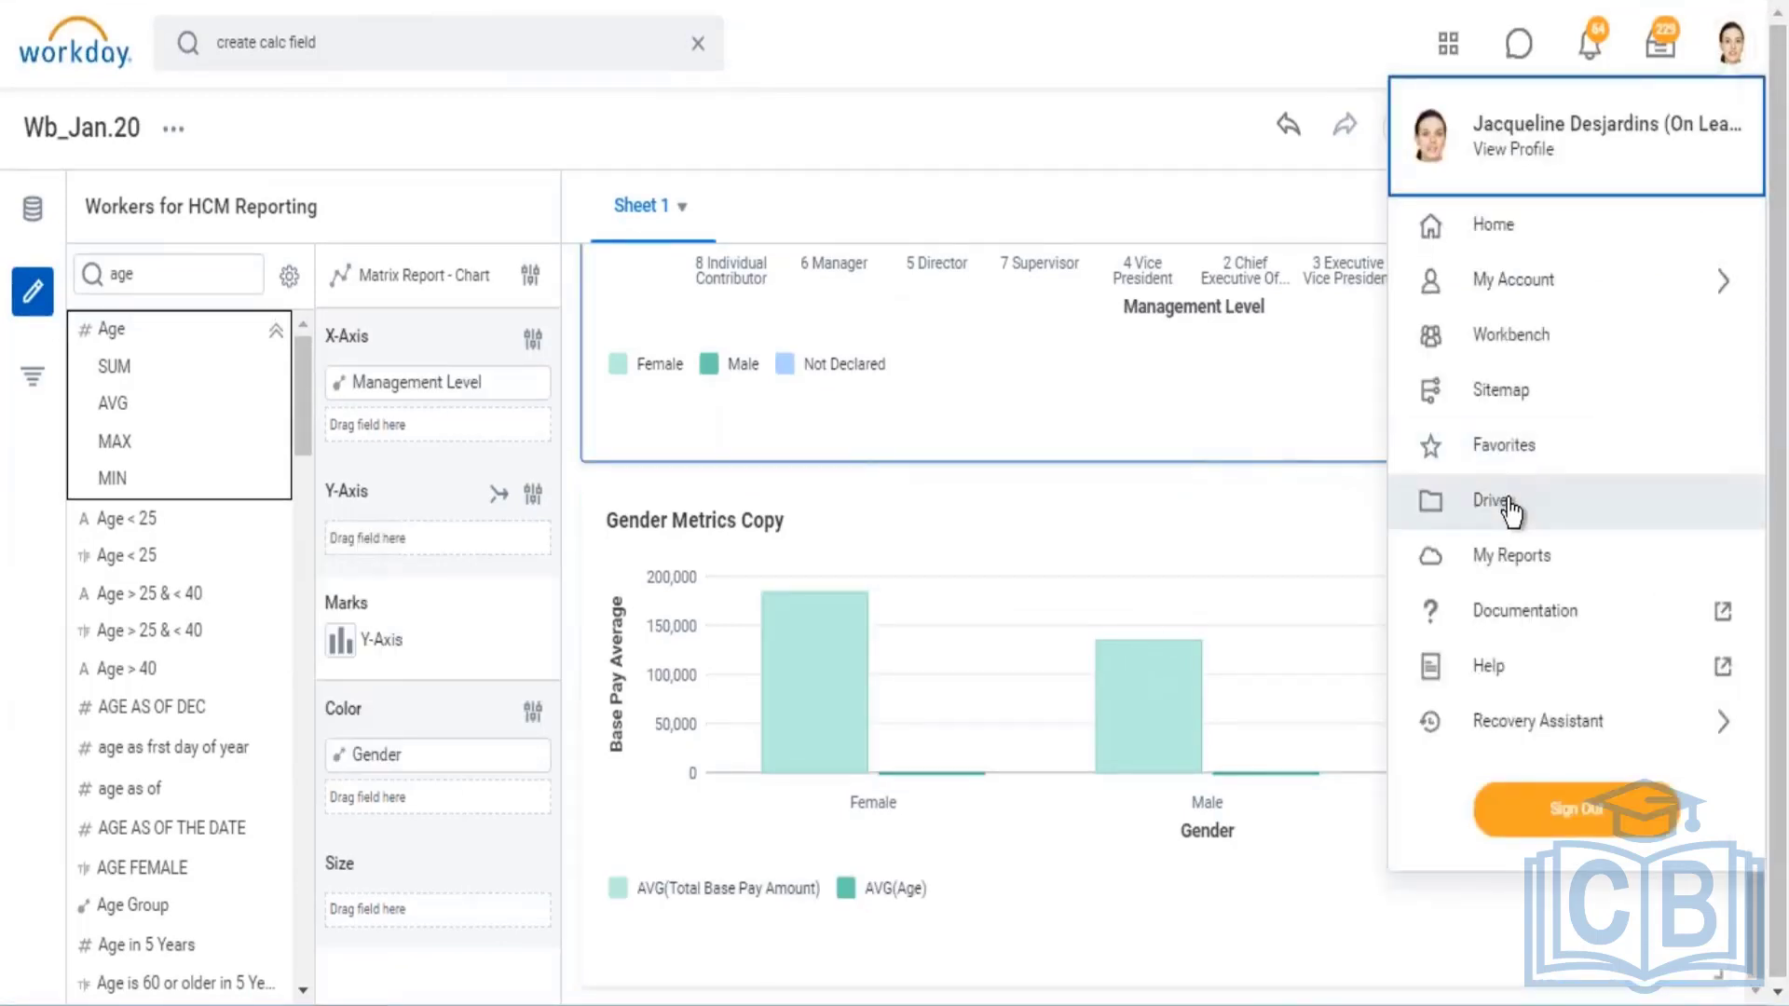
# Go to Drive, view the types of new items available, and reopen the Wb_Jan.20 discovery board
pyautogui.click(1507, 503)
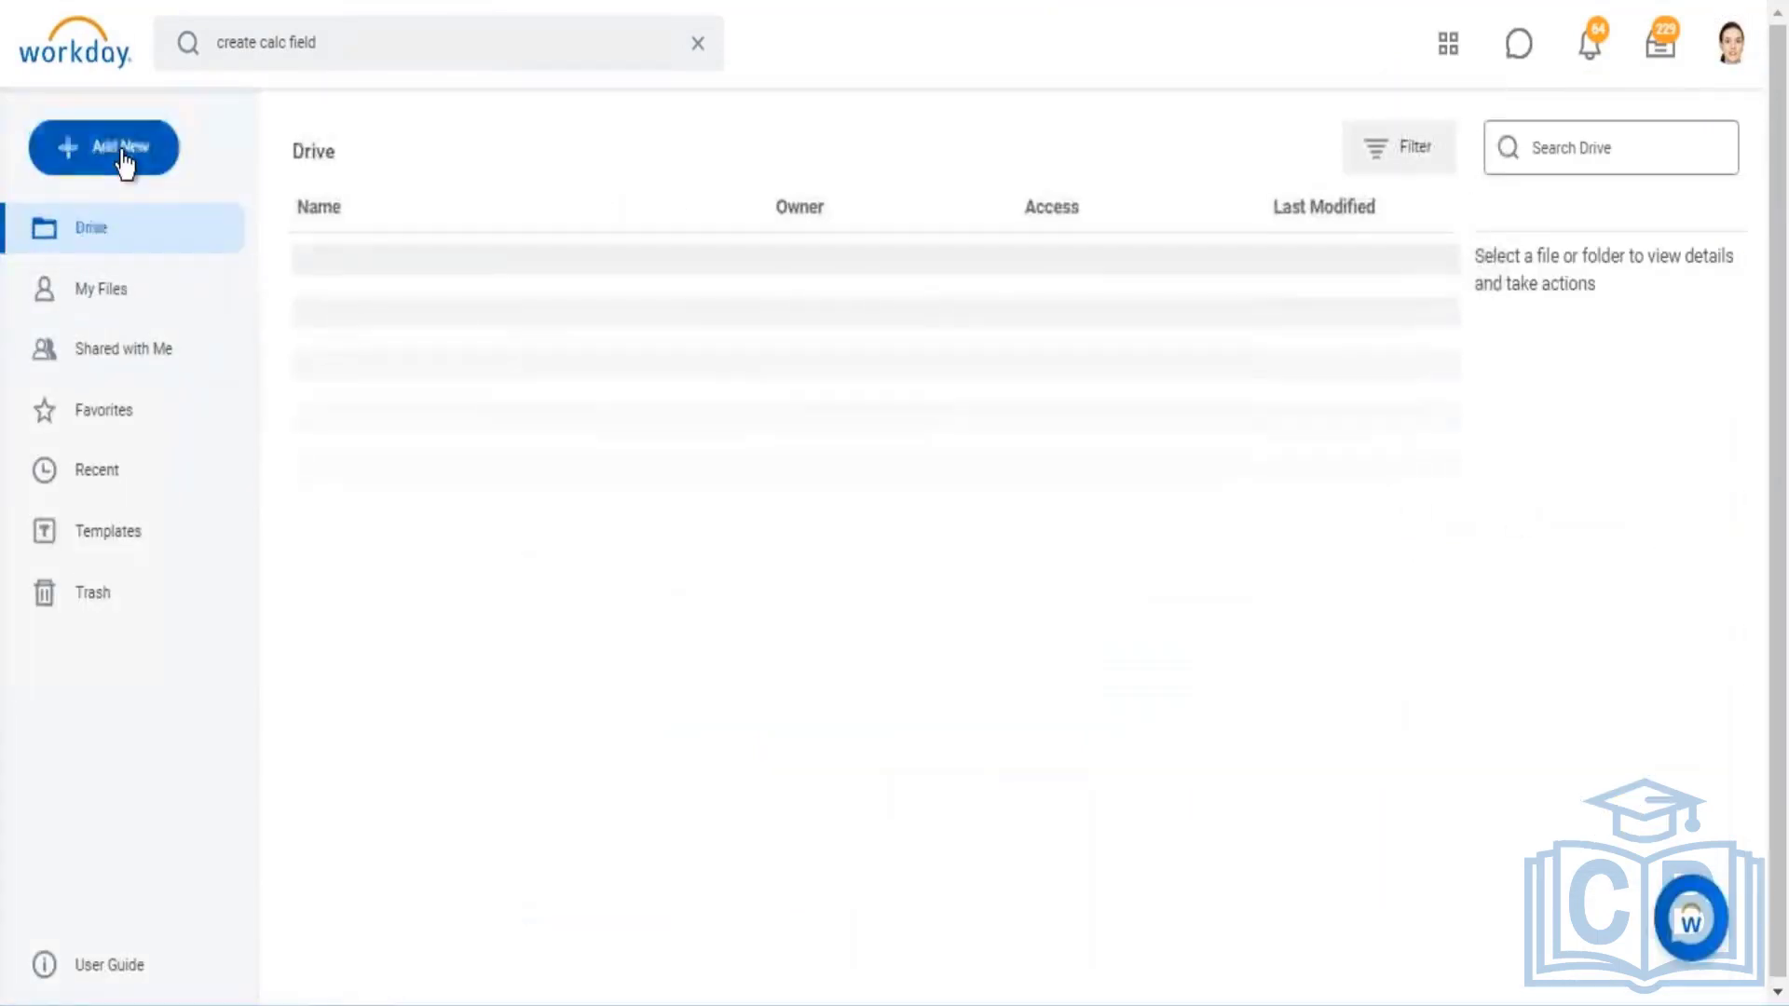
pyautogui.click(121, 154)
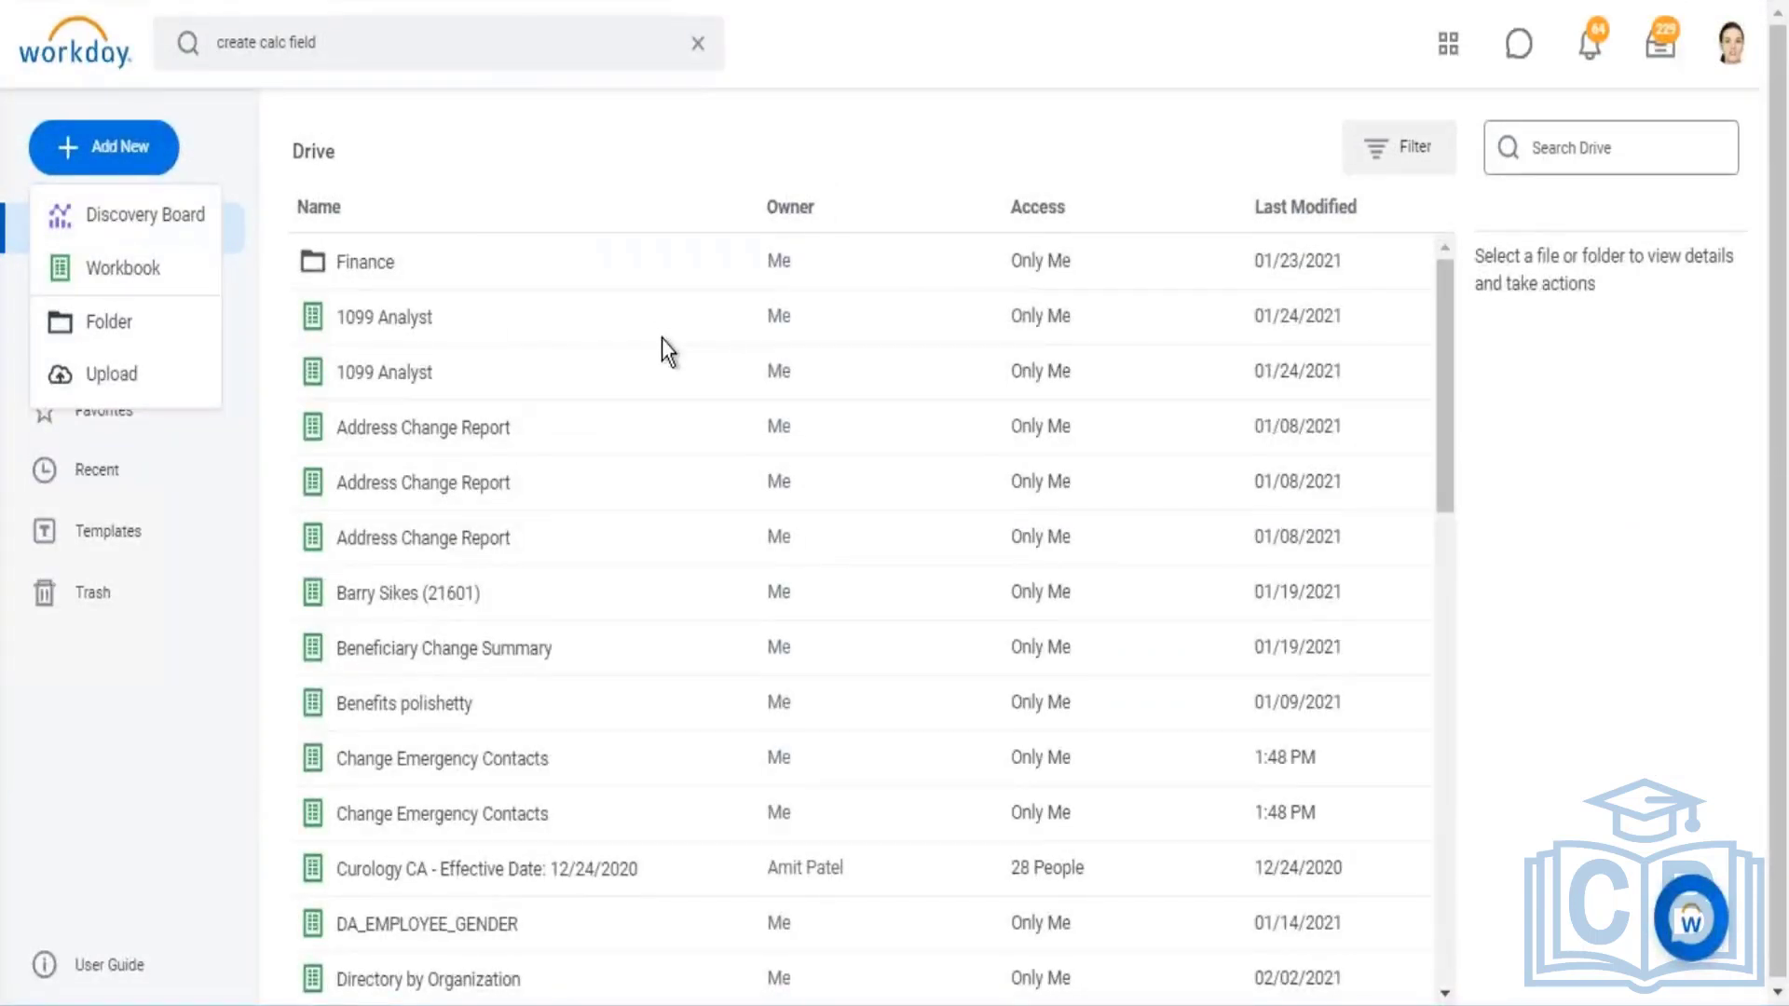
pyautogui.click(1450, 881)
pyautogui.scroll(-1, 1443, 500)
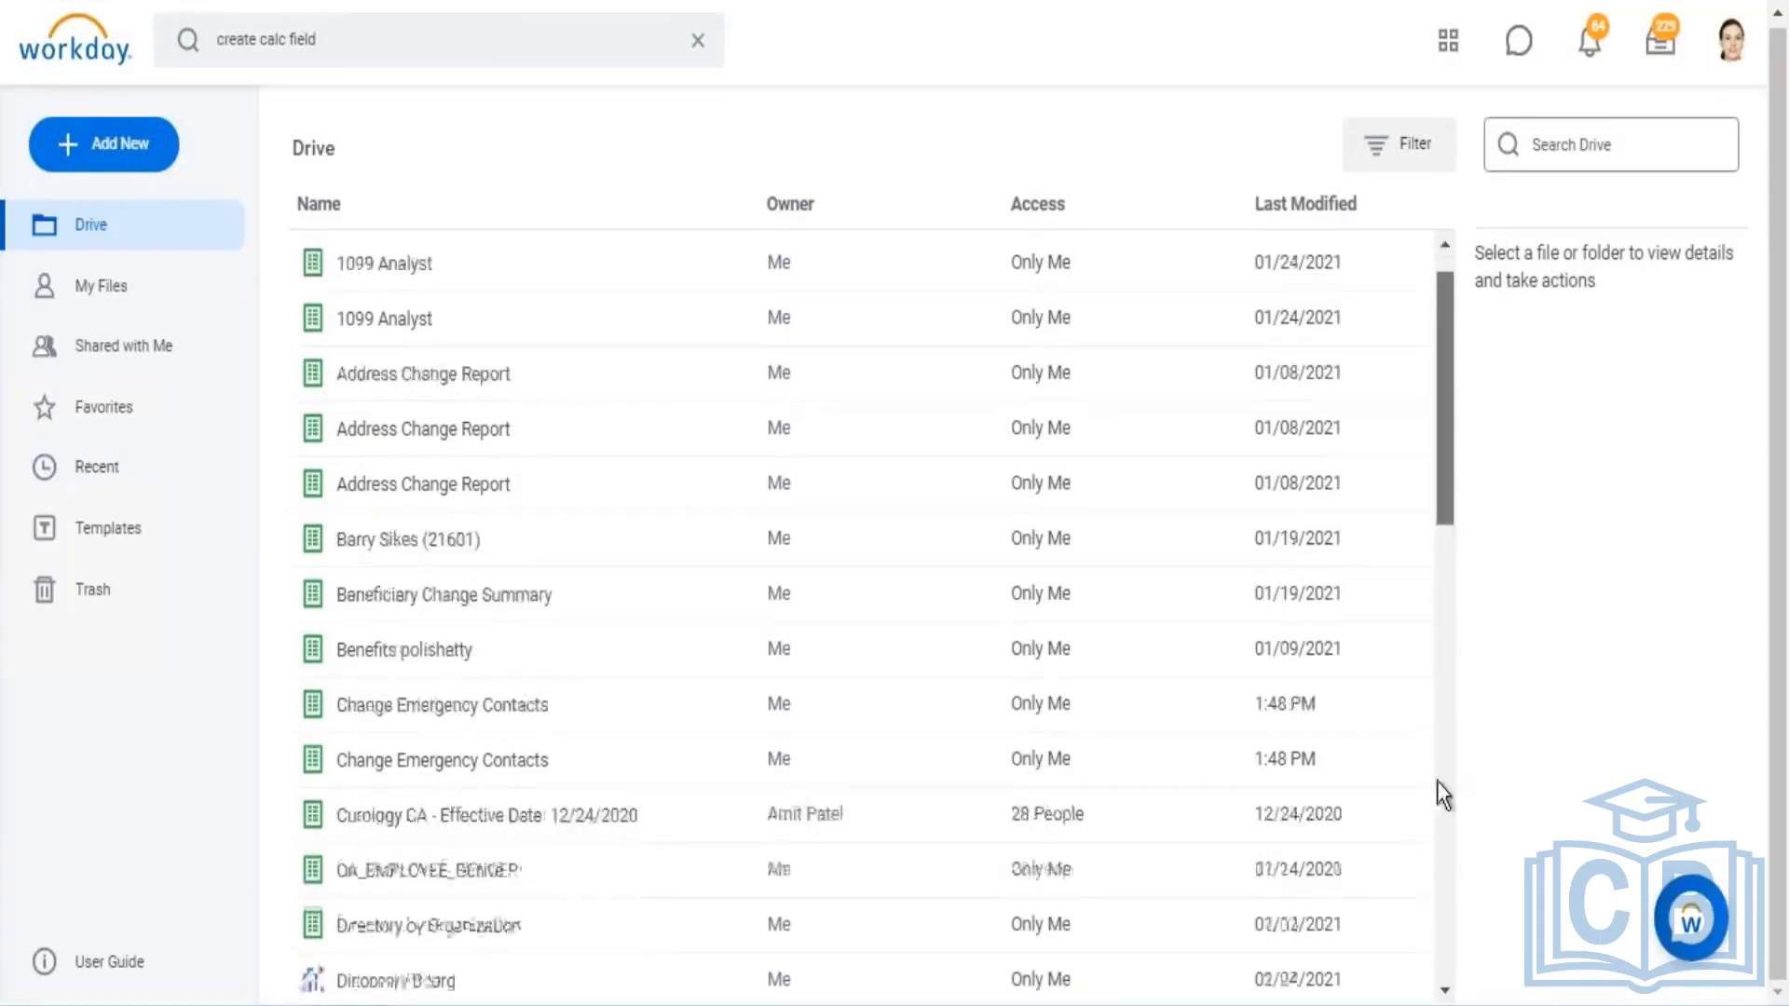
pyautogui.scroll(-10, 1440, 937)
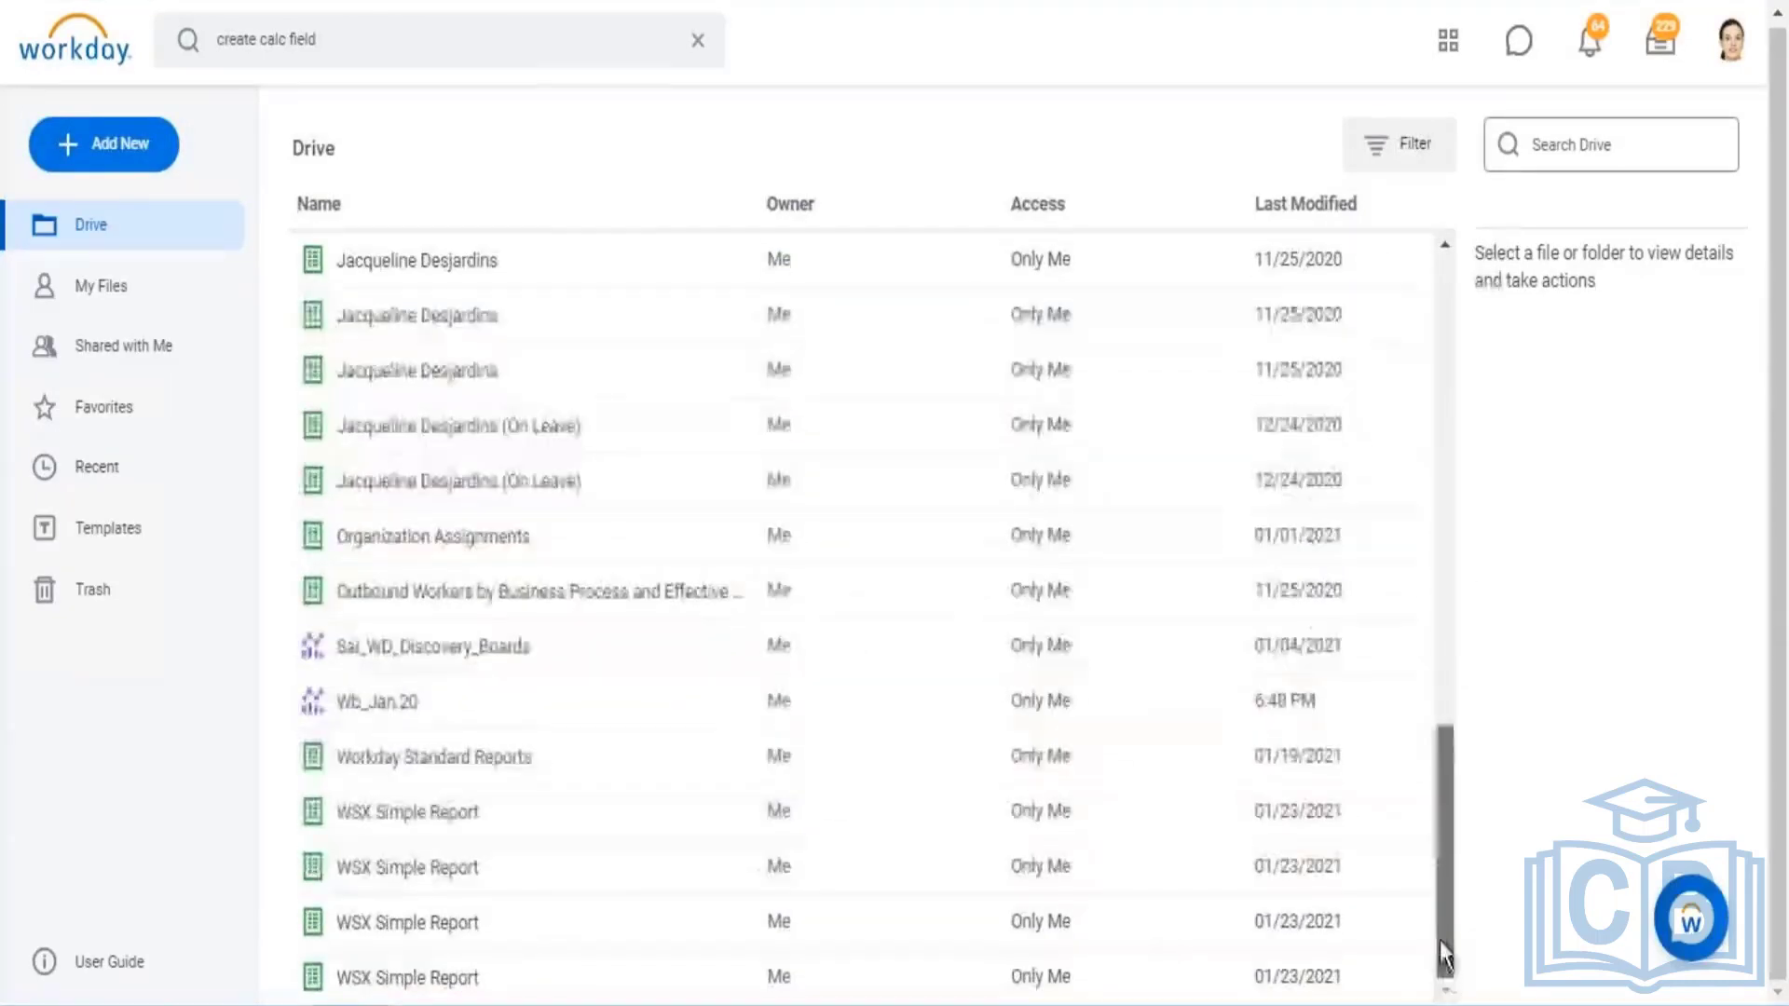
pyautogui.rightClick(384, 697)
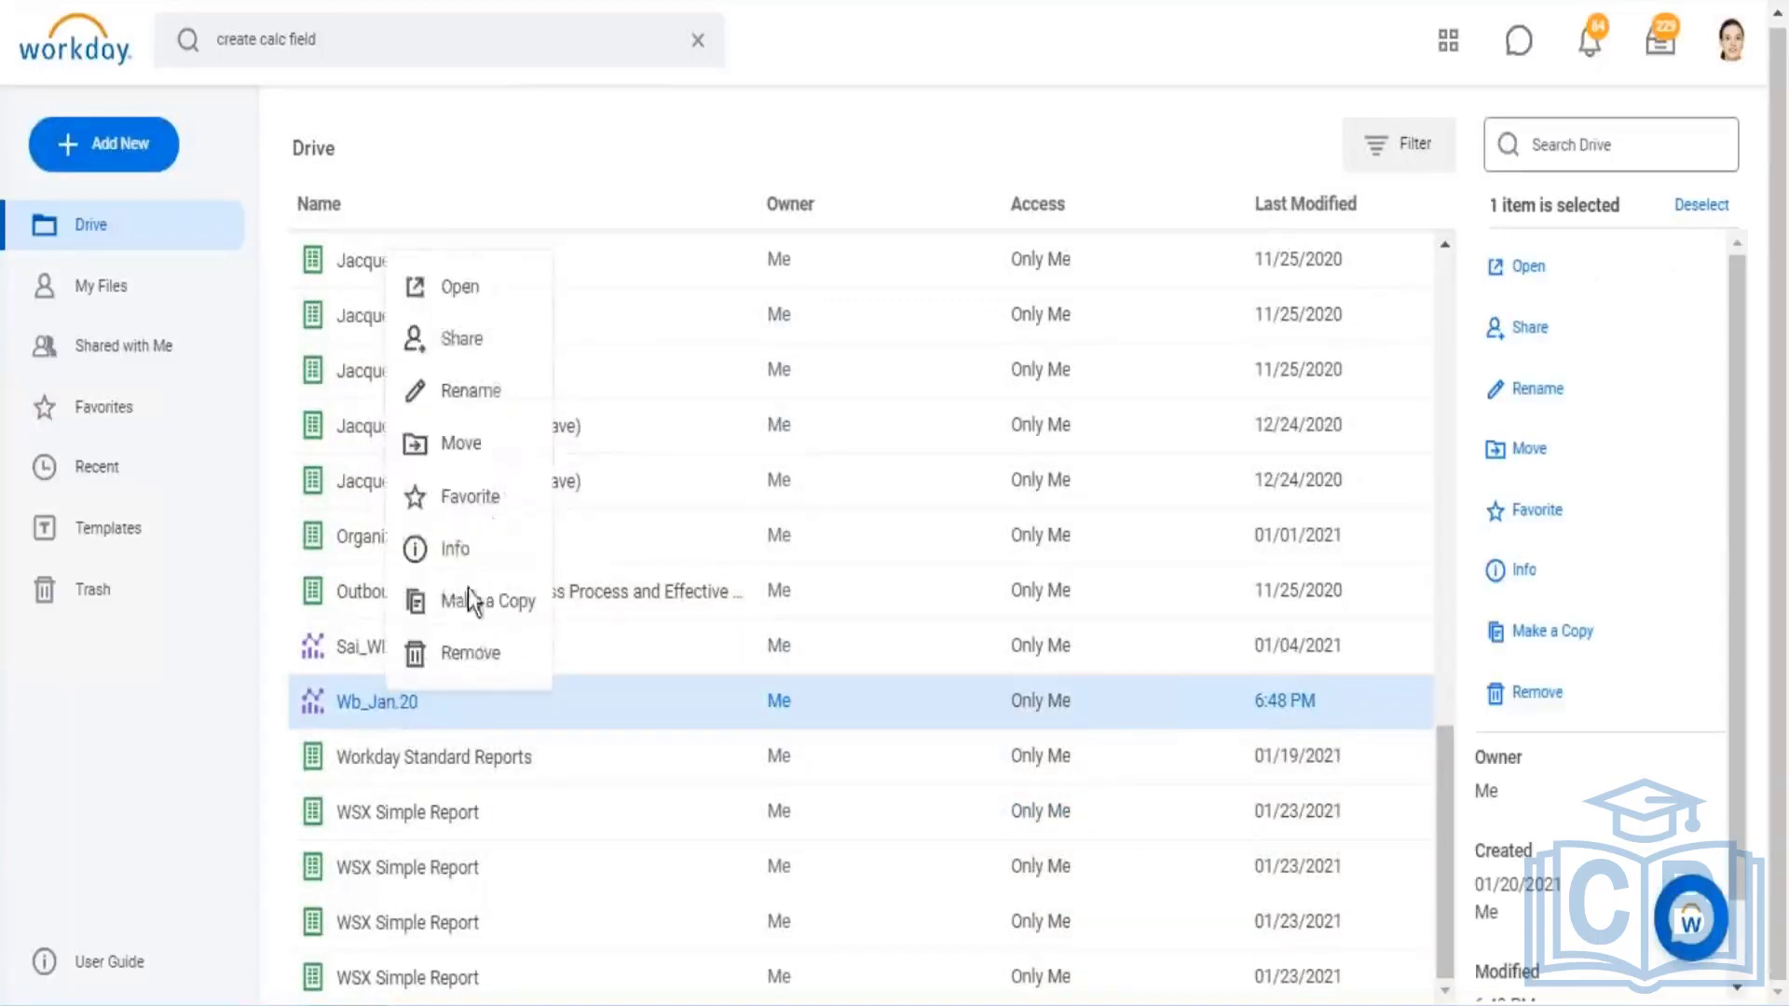
pyautogui.click(461, 290)
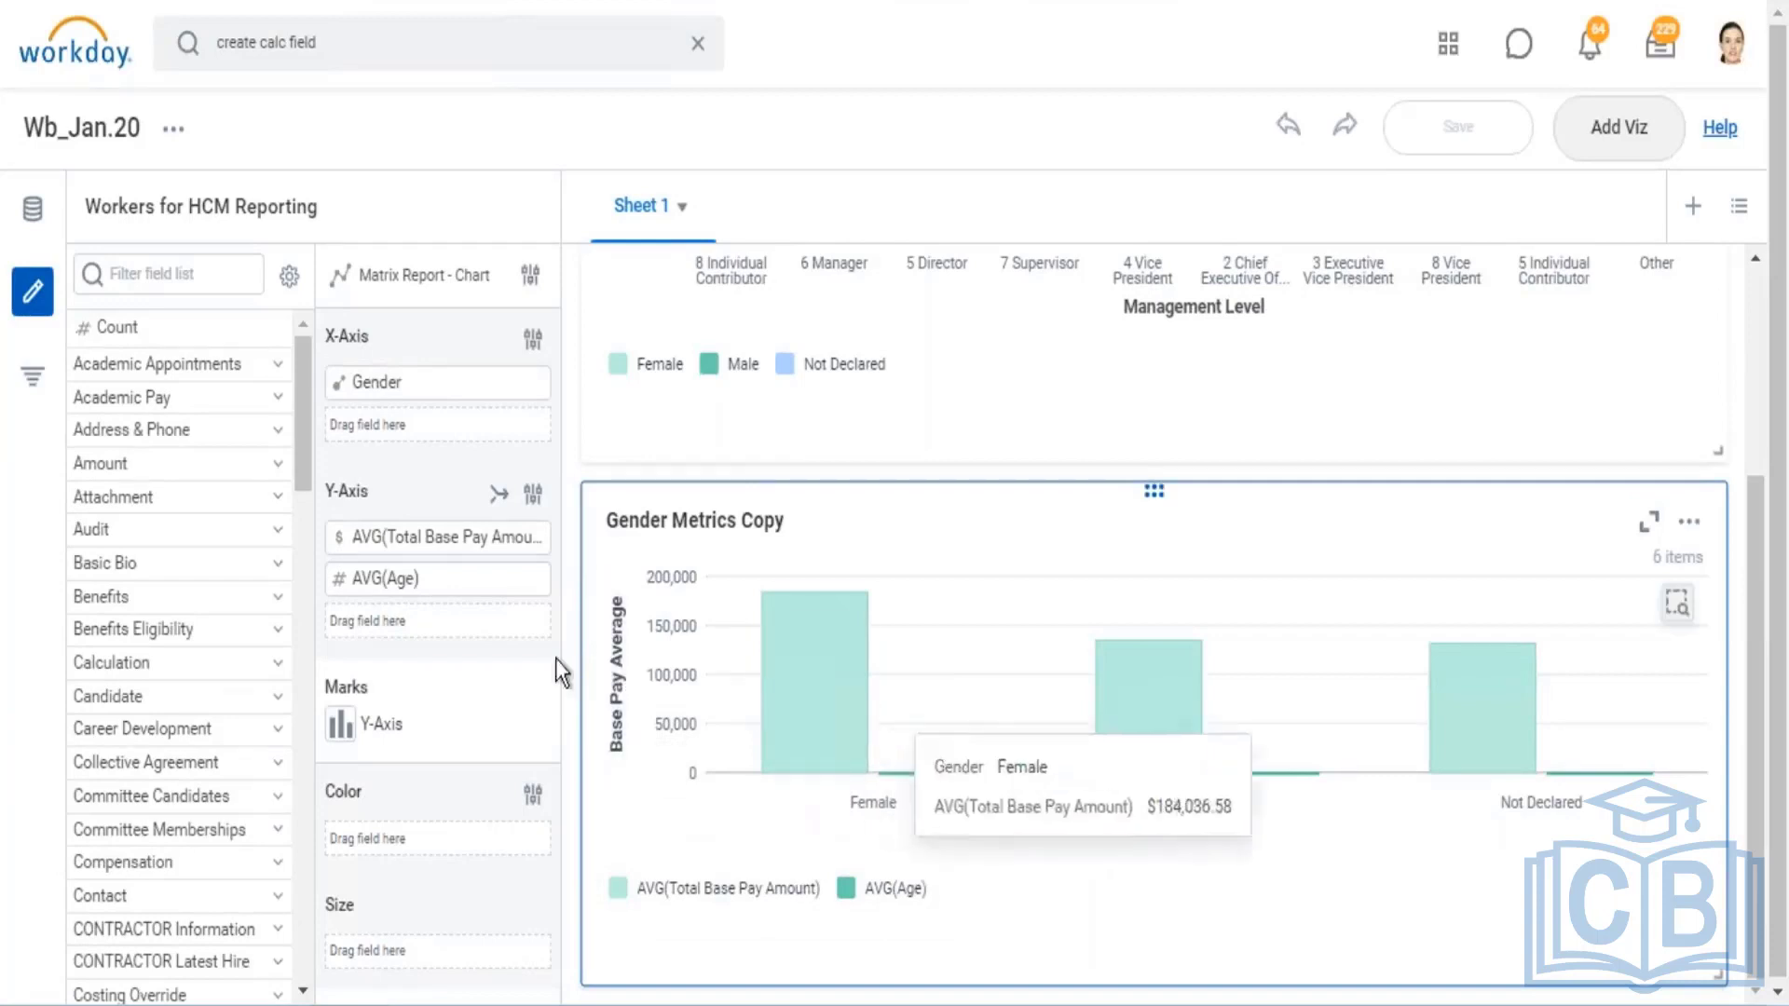
# Switch the Y-Axis of Gender Metrics Copy from Merged to Dual and move AVG(Age) to the right Y-Axis
pyautogui.moveTo(902, 779)
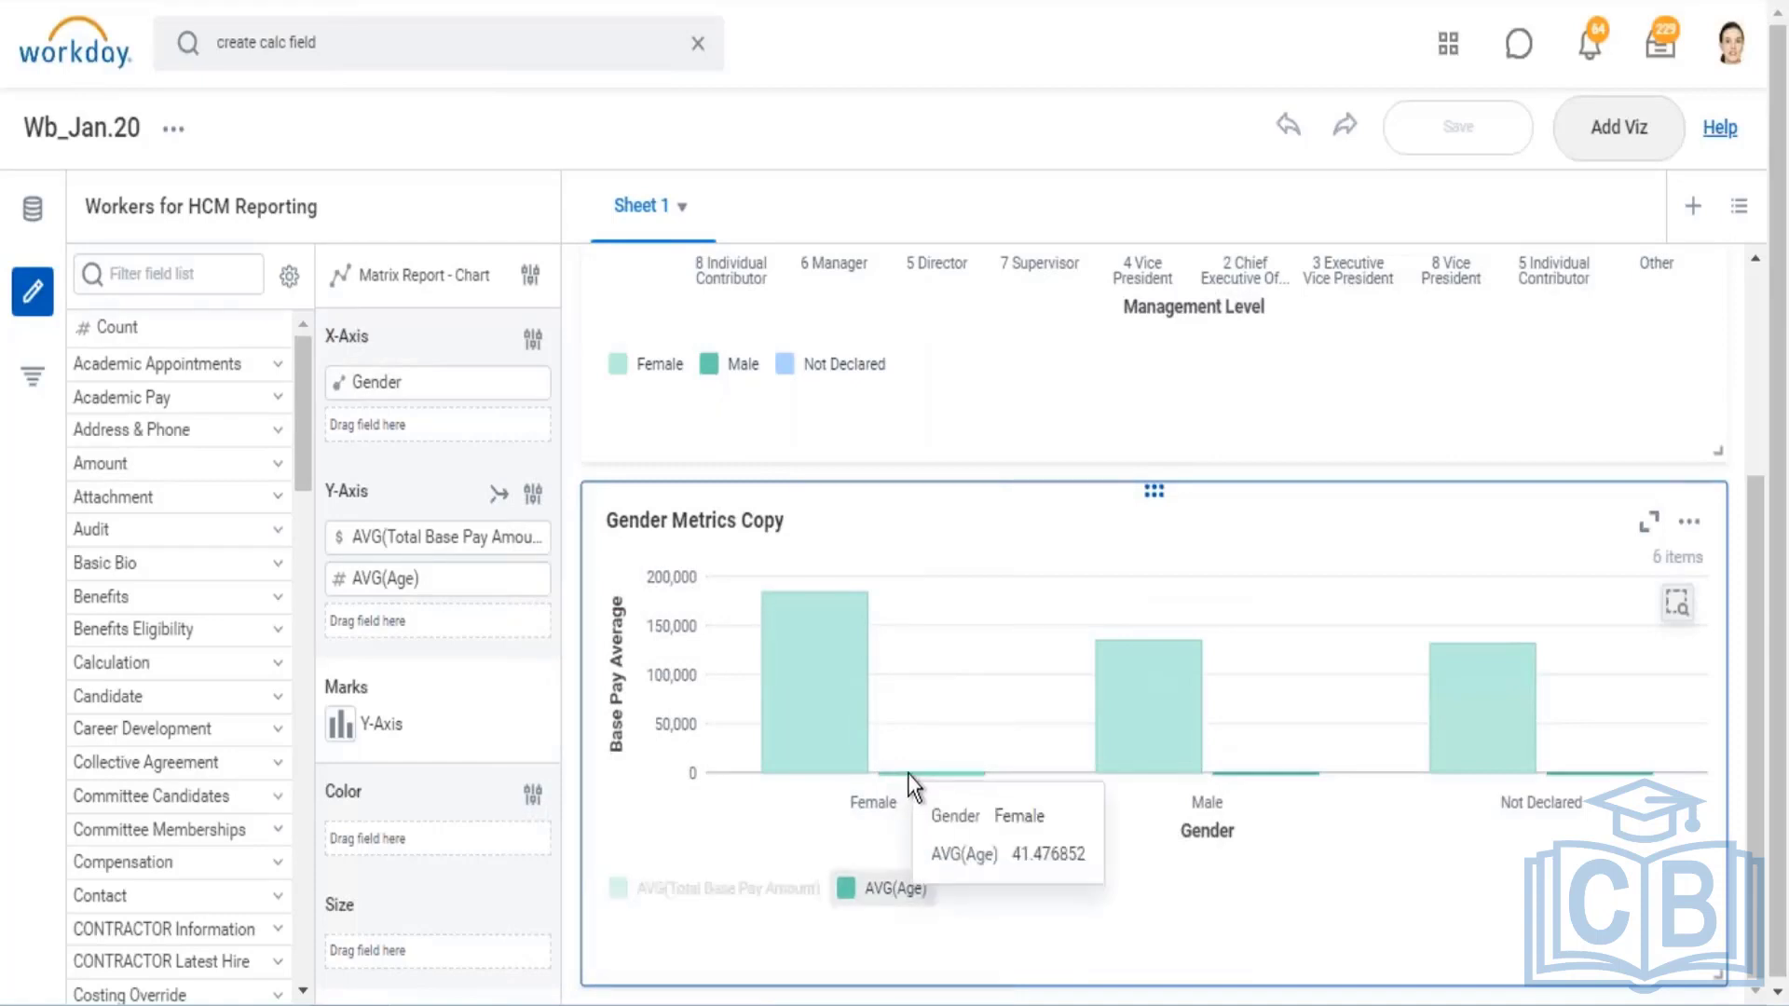
pyautogui.moveTo(787, 678)
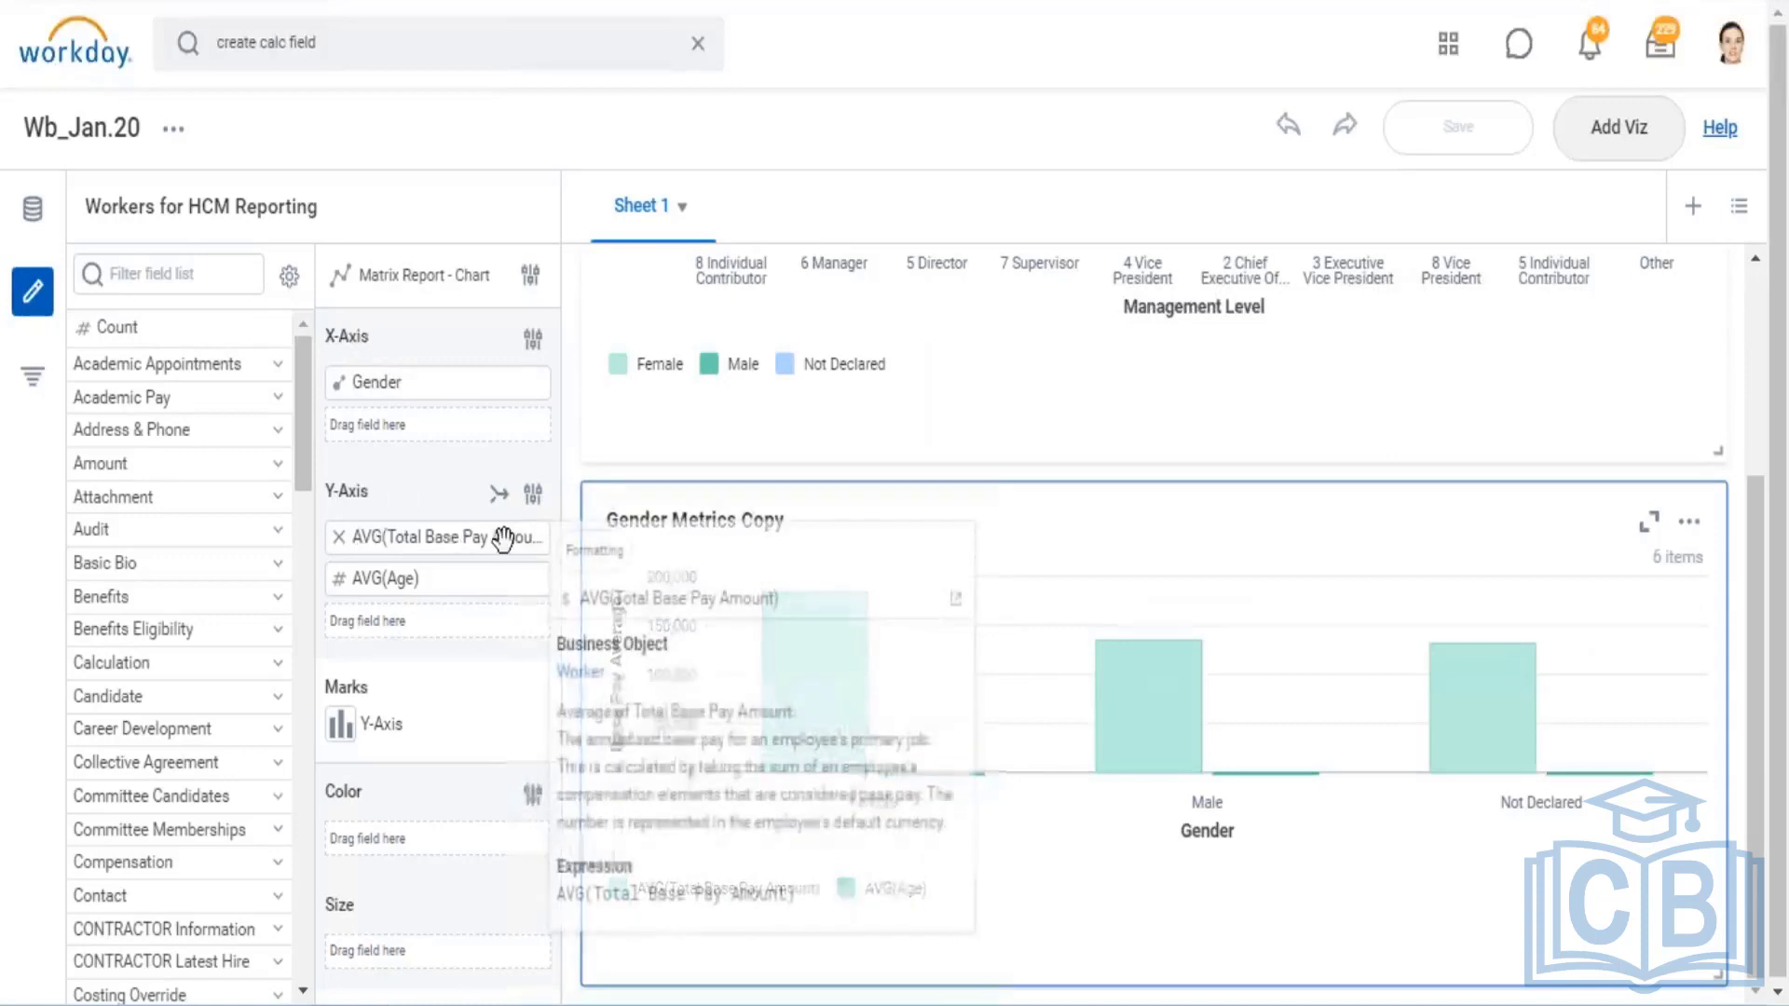
pyautogui.moveTo(382, 585)
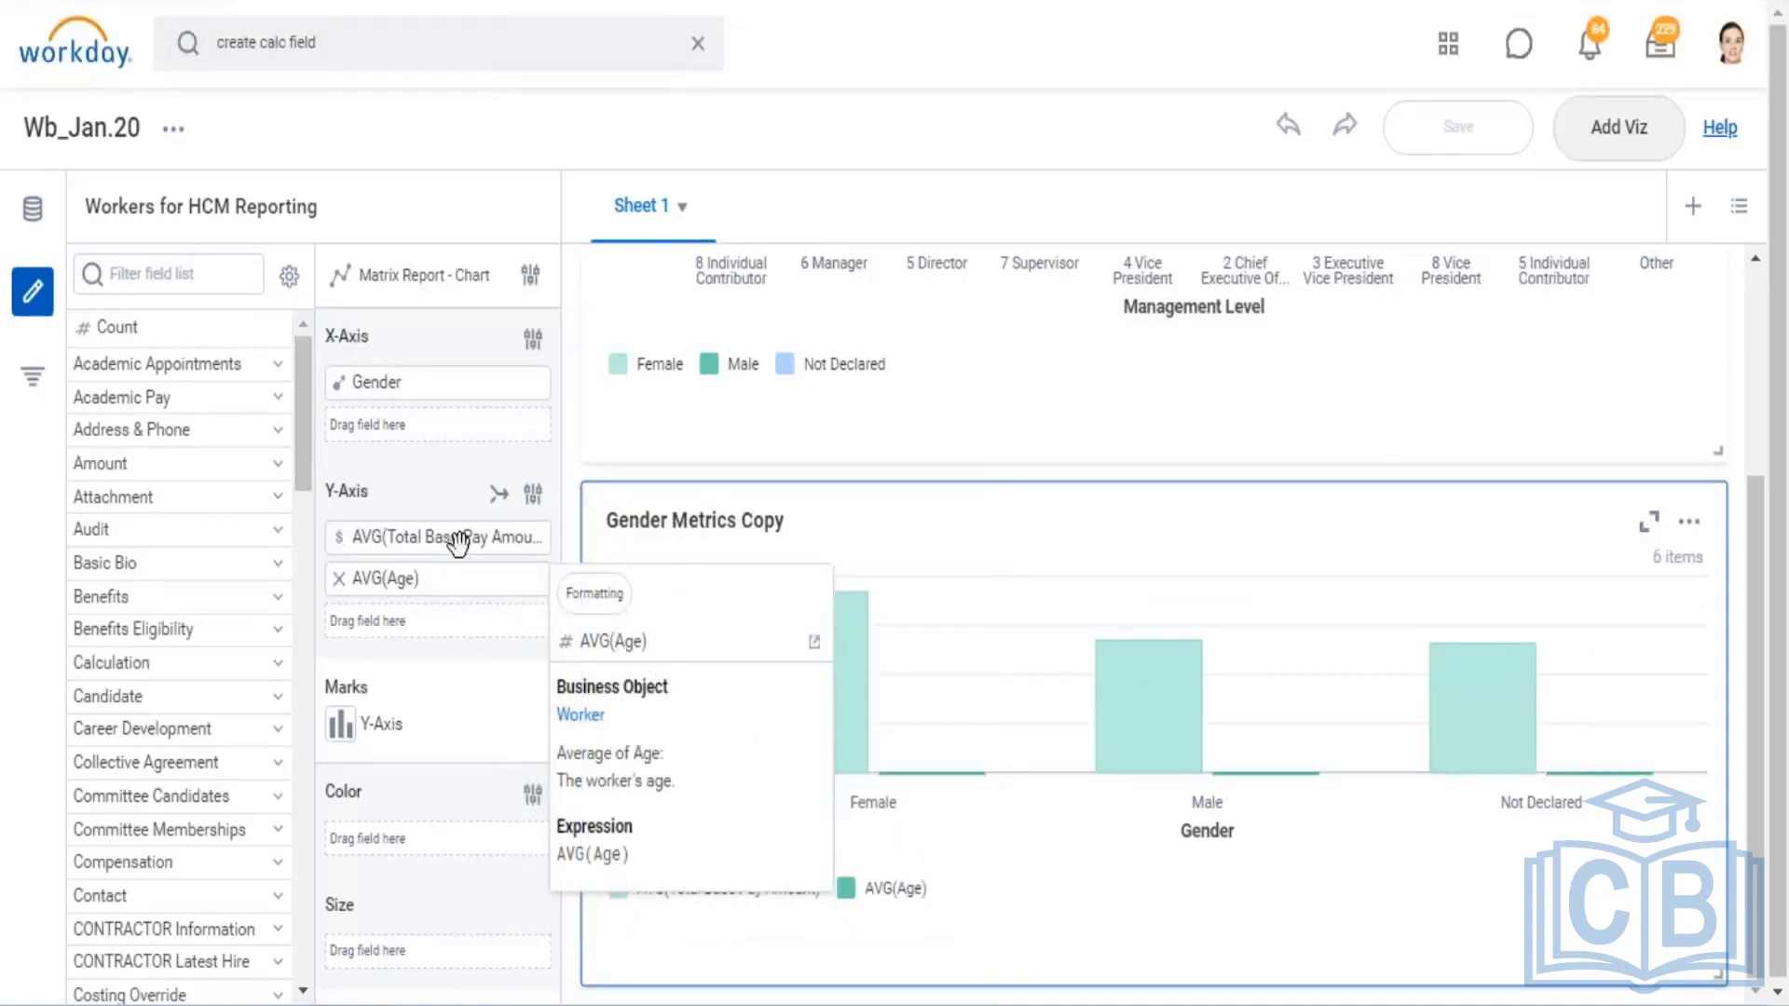
pyautogui.click(499, 499)
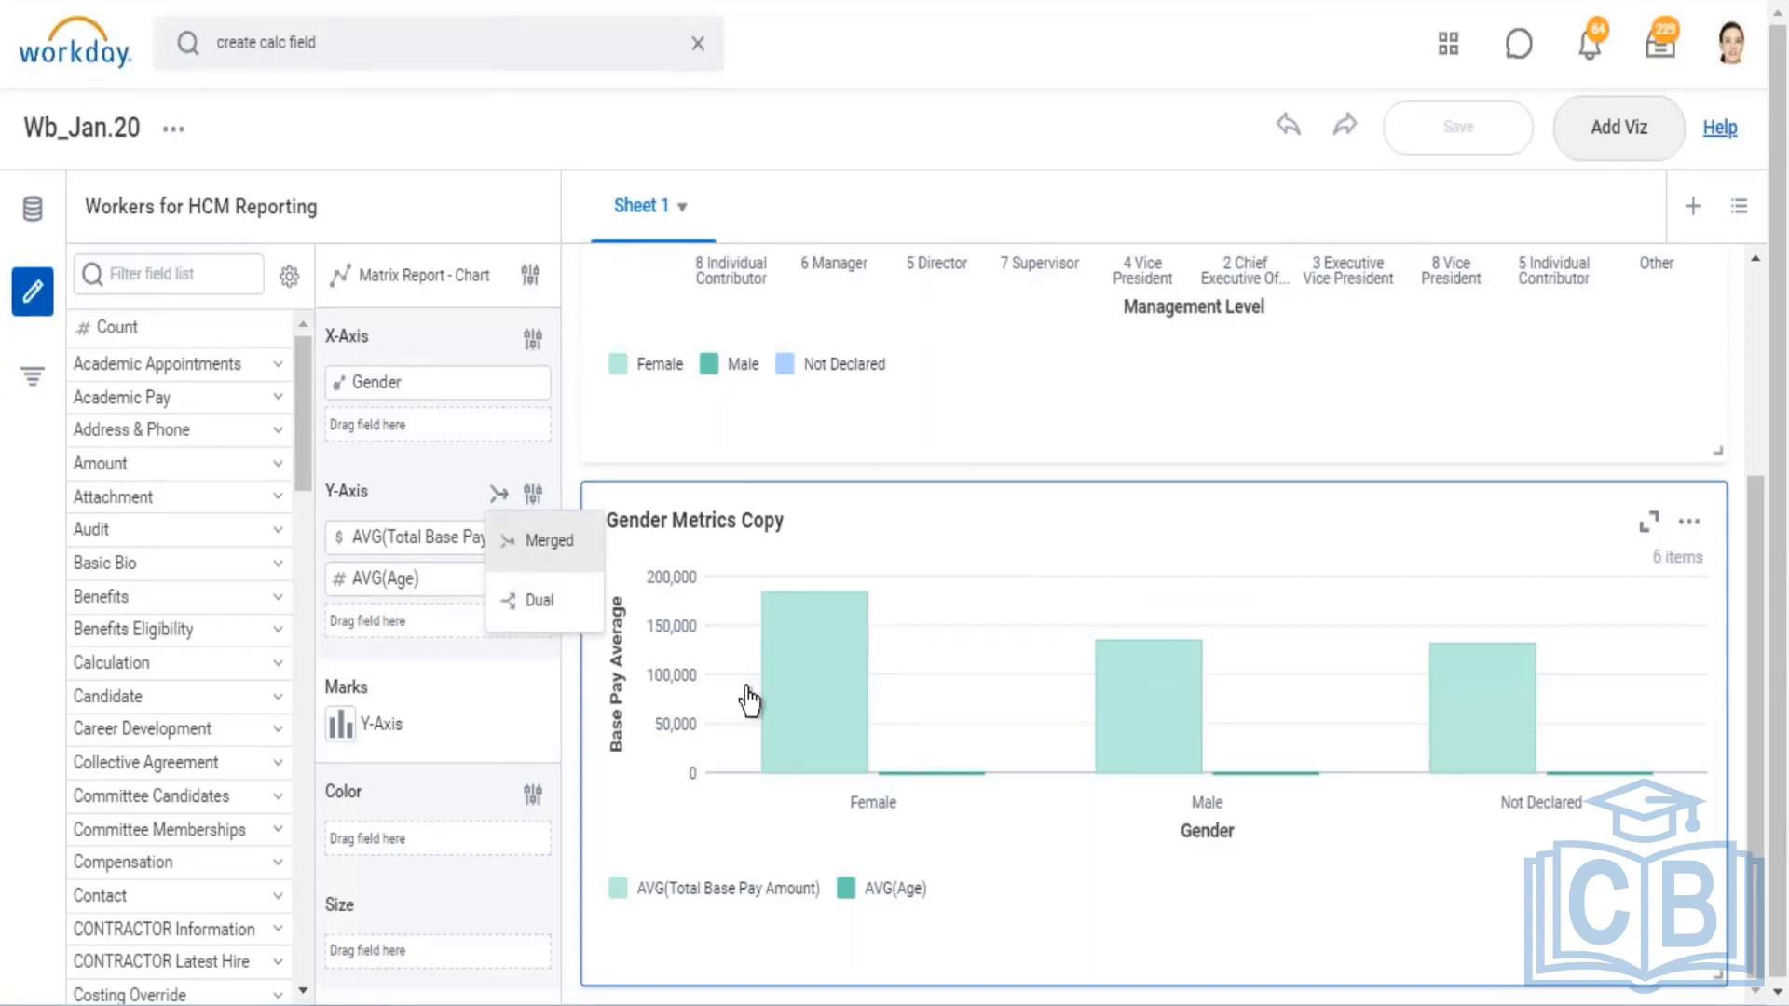
pyautogui.moveTo(779, 710)
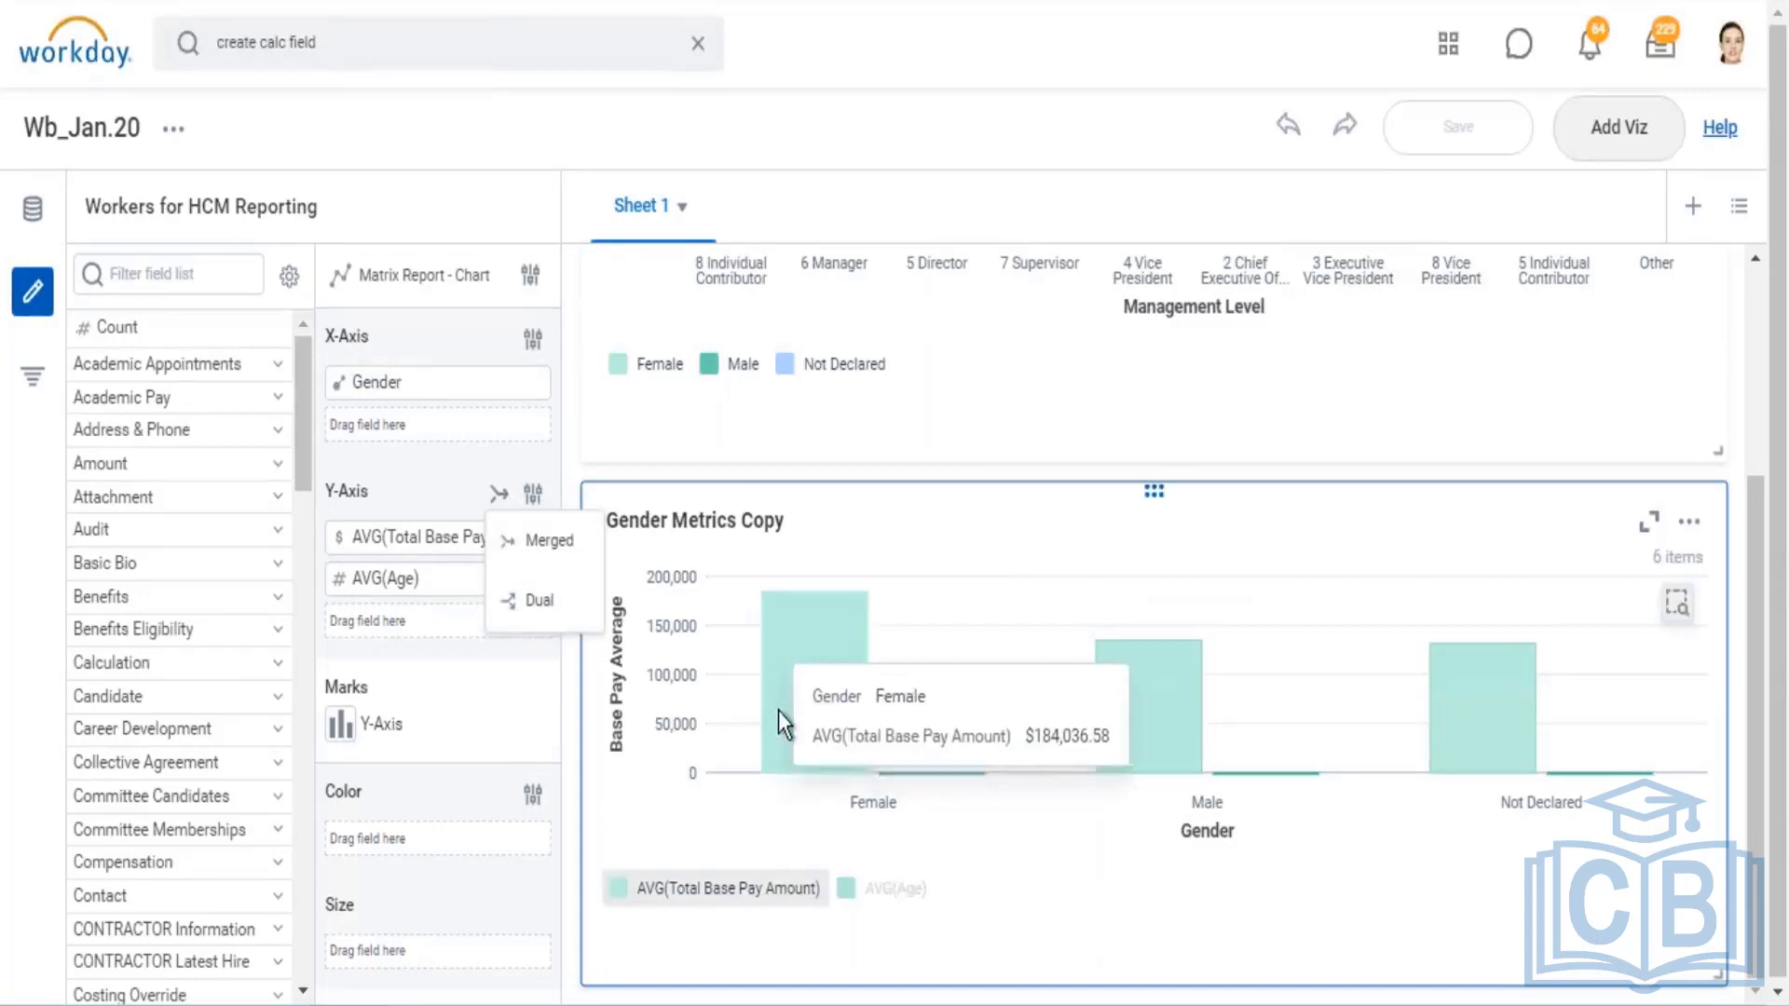
pyautogui.click(534, 608)
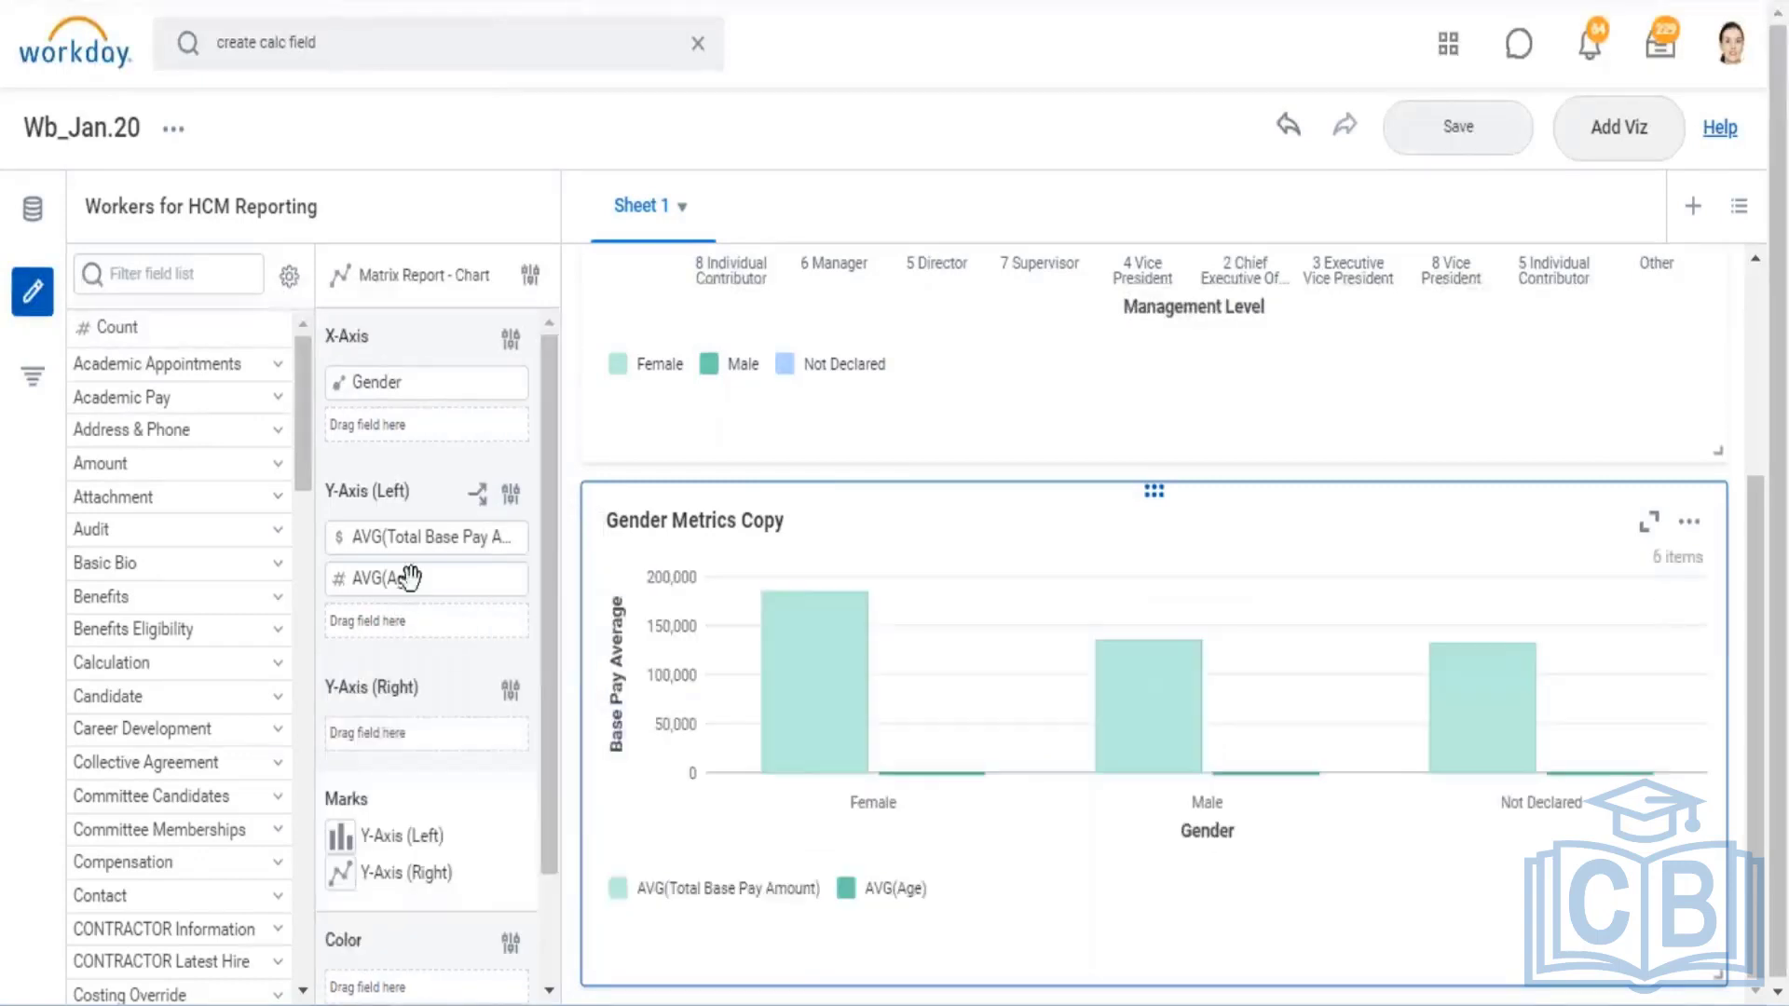
pyautogui.click(375, 579)
pyautogui.moveTo(376, 578); pyautogui.dragTo(378, 741)
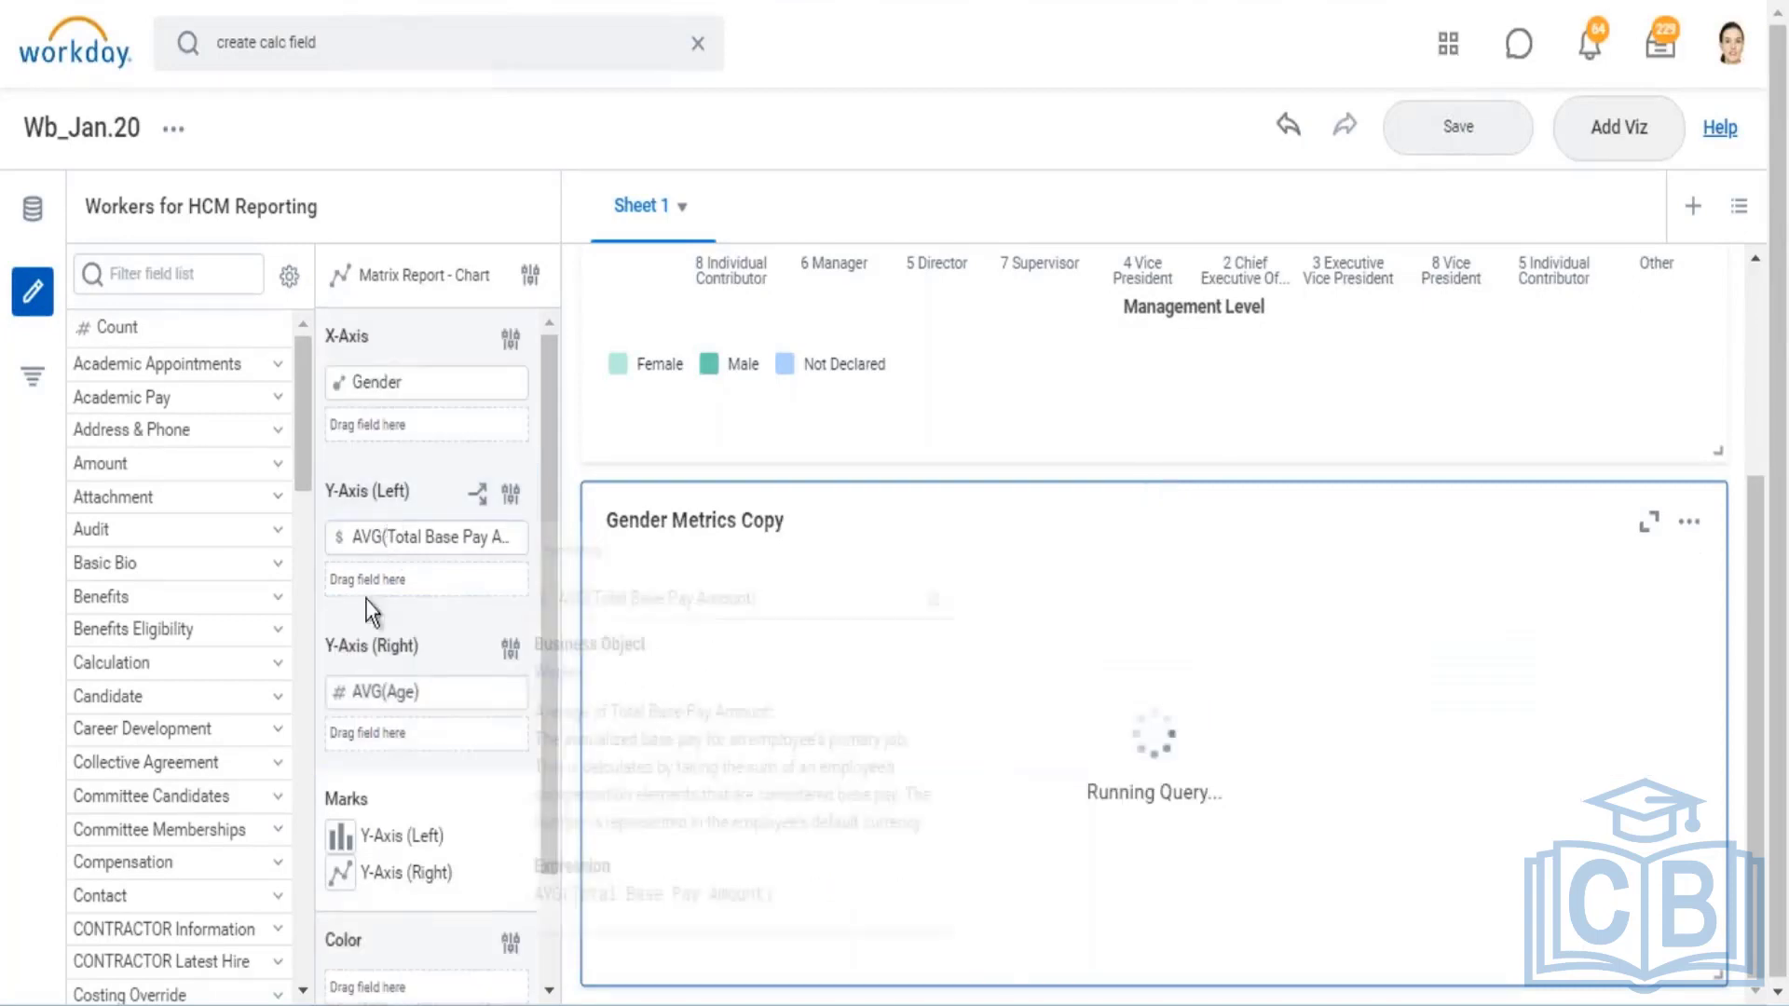
pyautogui.moveTo(431, 533)
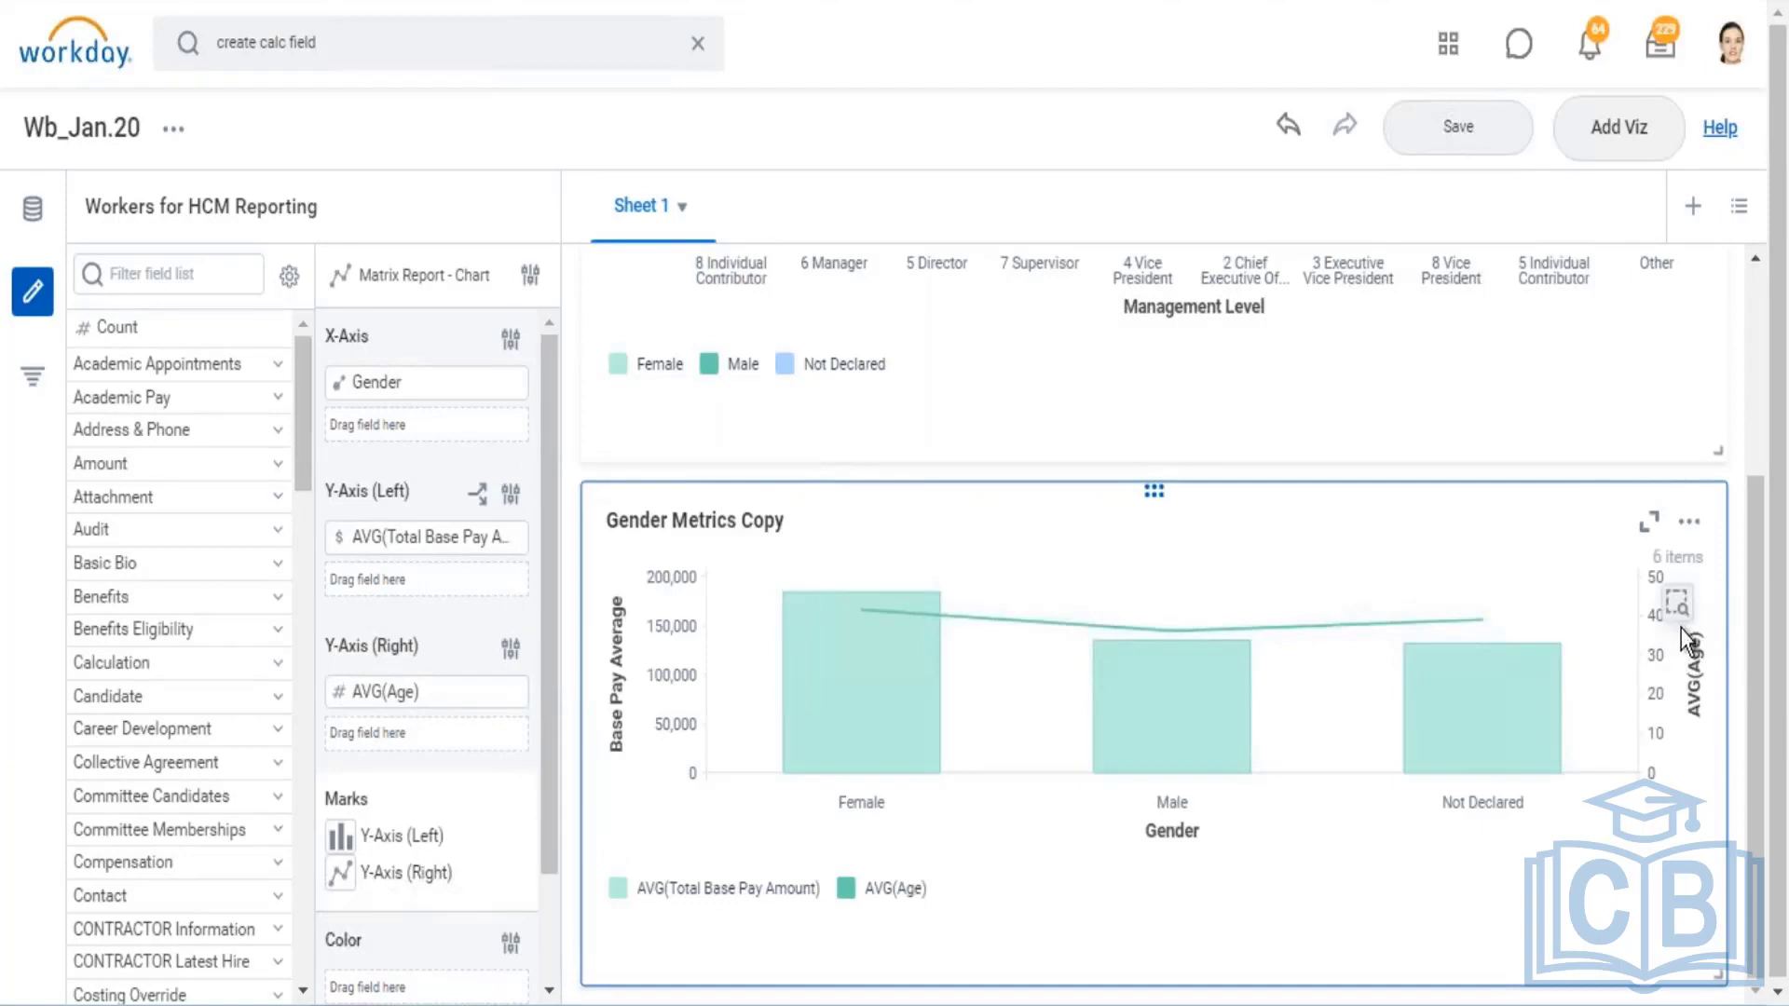
# Review the mark types offered for the left and right Y-Axes of Gender Metrics Copy
pyautogui.scroll(-2, 438, 859)
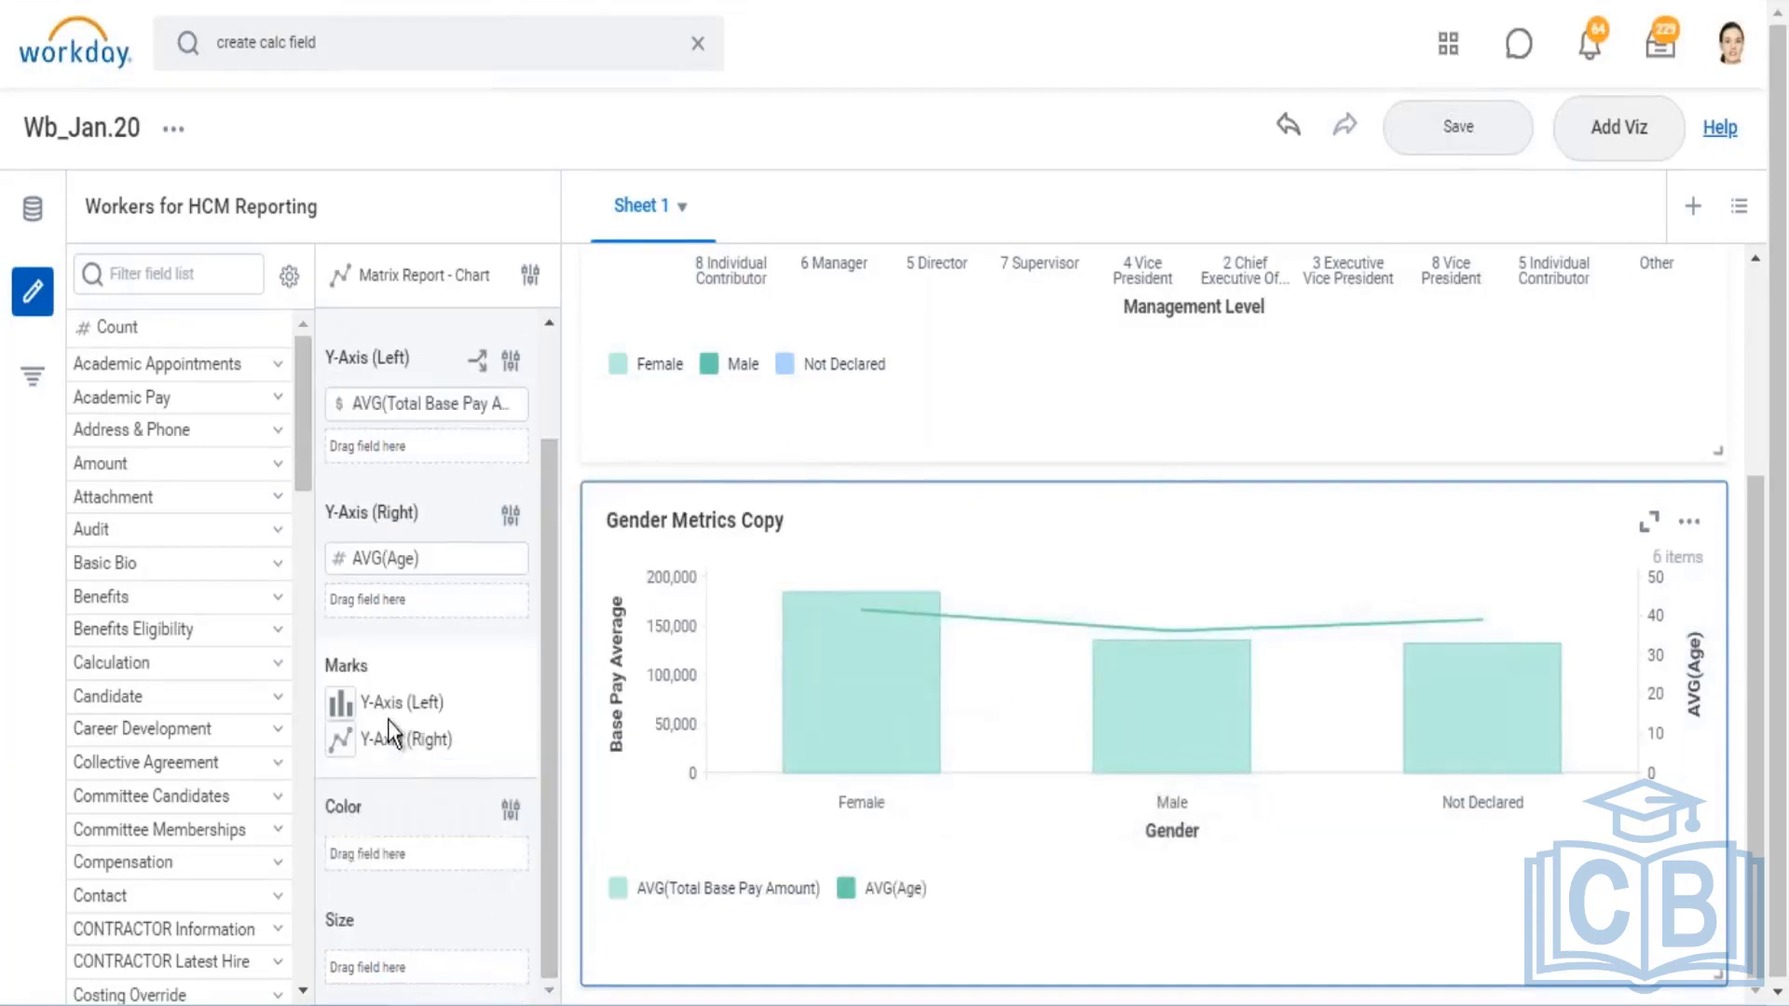
pyautogui.click(341, 710)
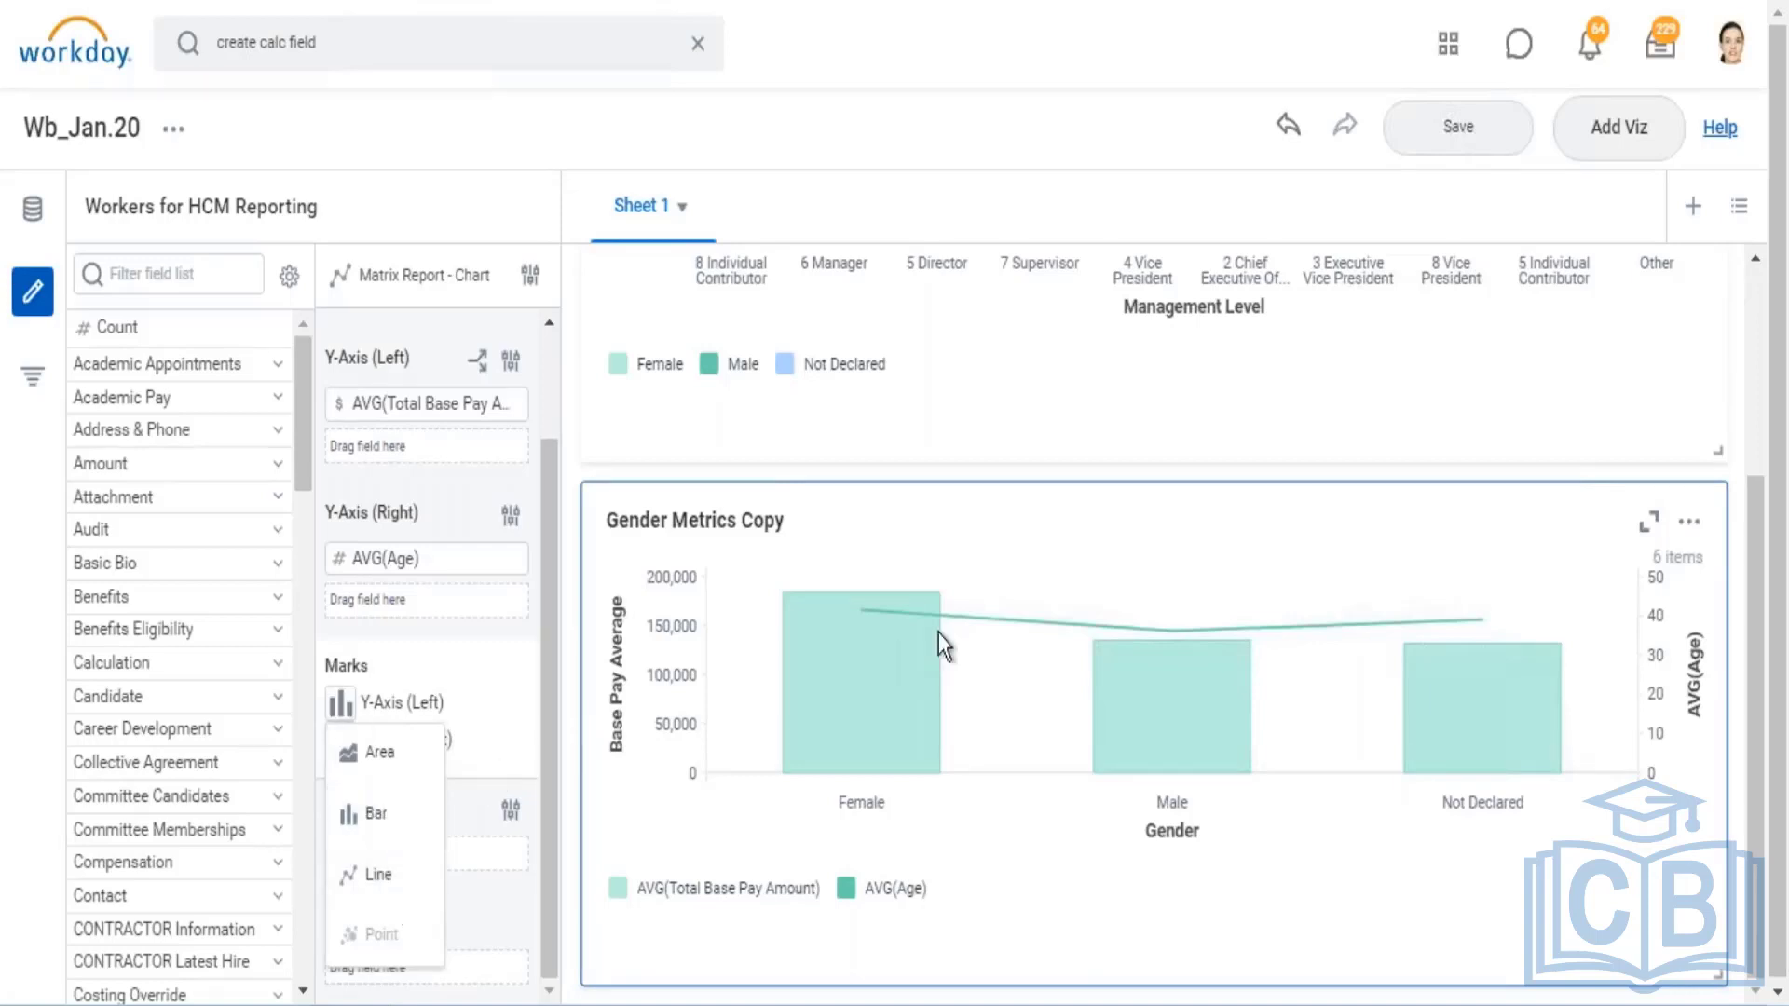
pyautogui.moveTo(992, 623)
pyautogui.click(451, 750)
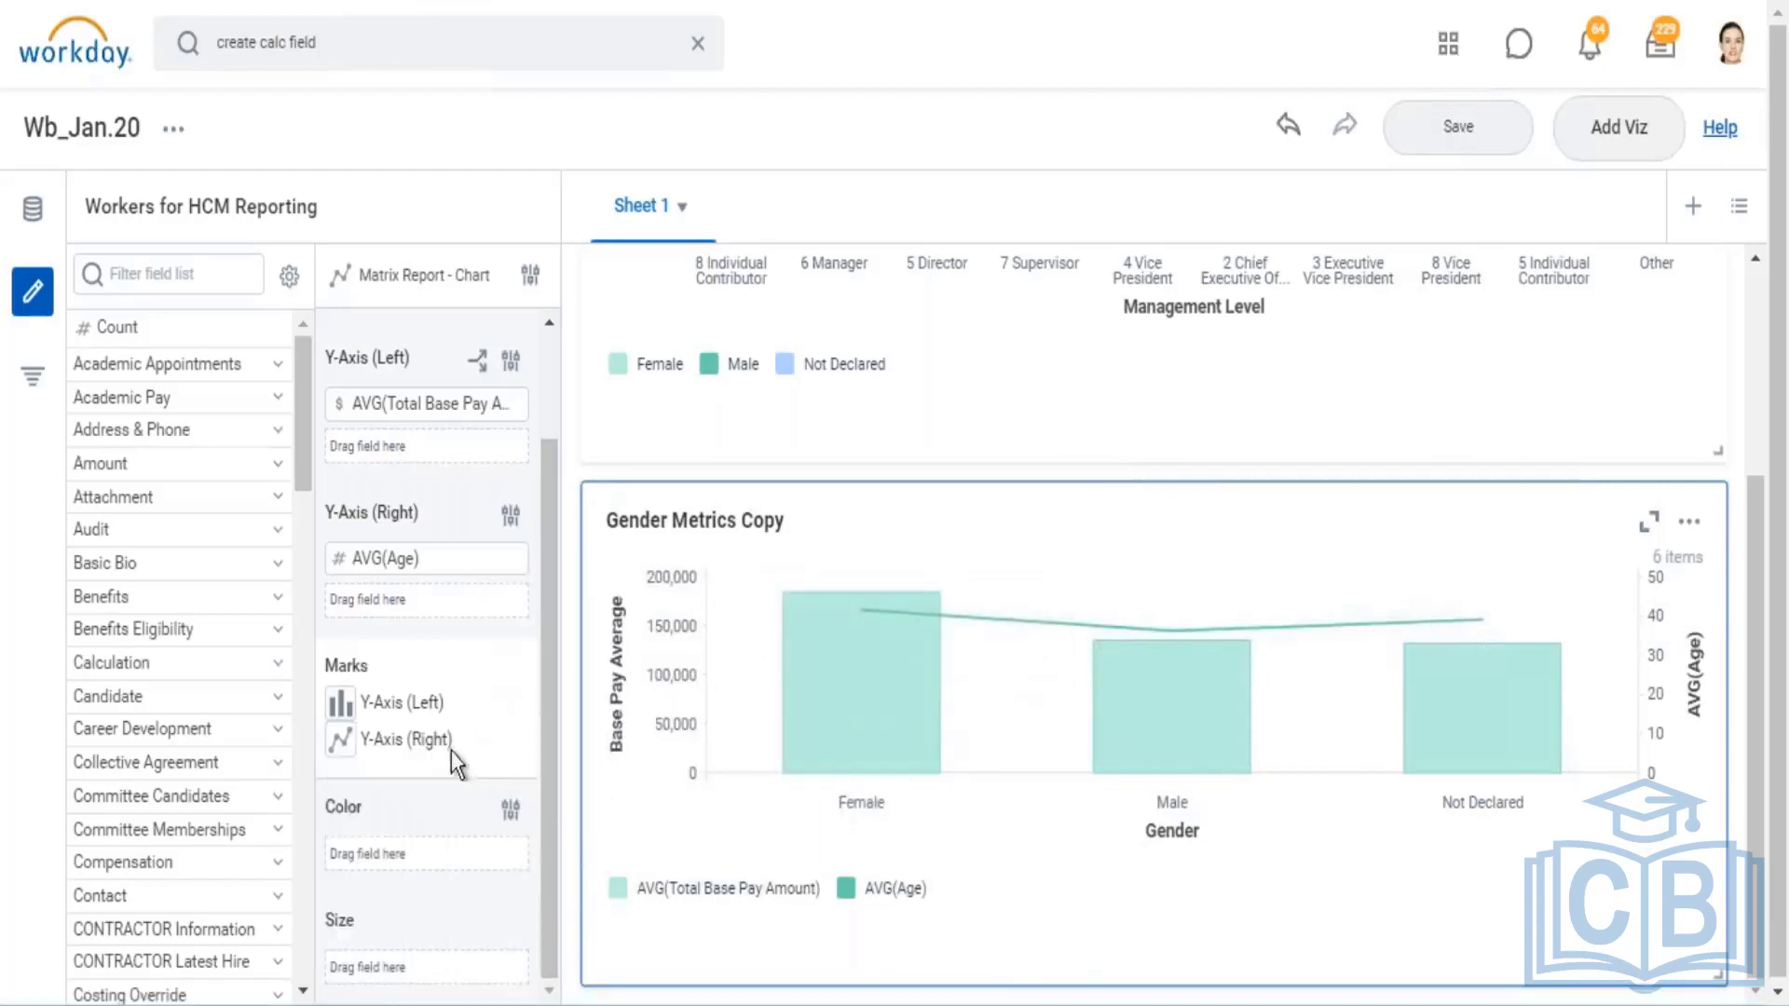
pyautogui.click(338, 746)
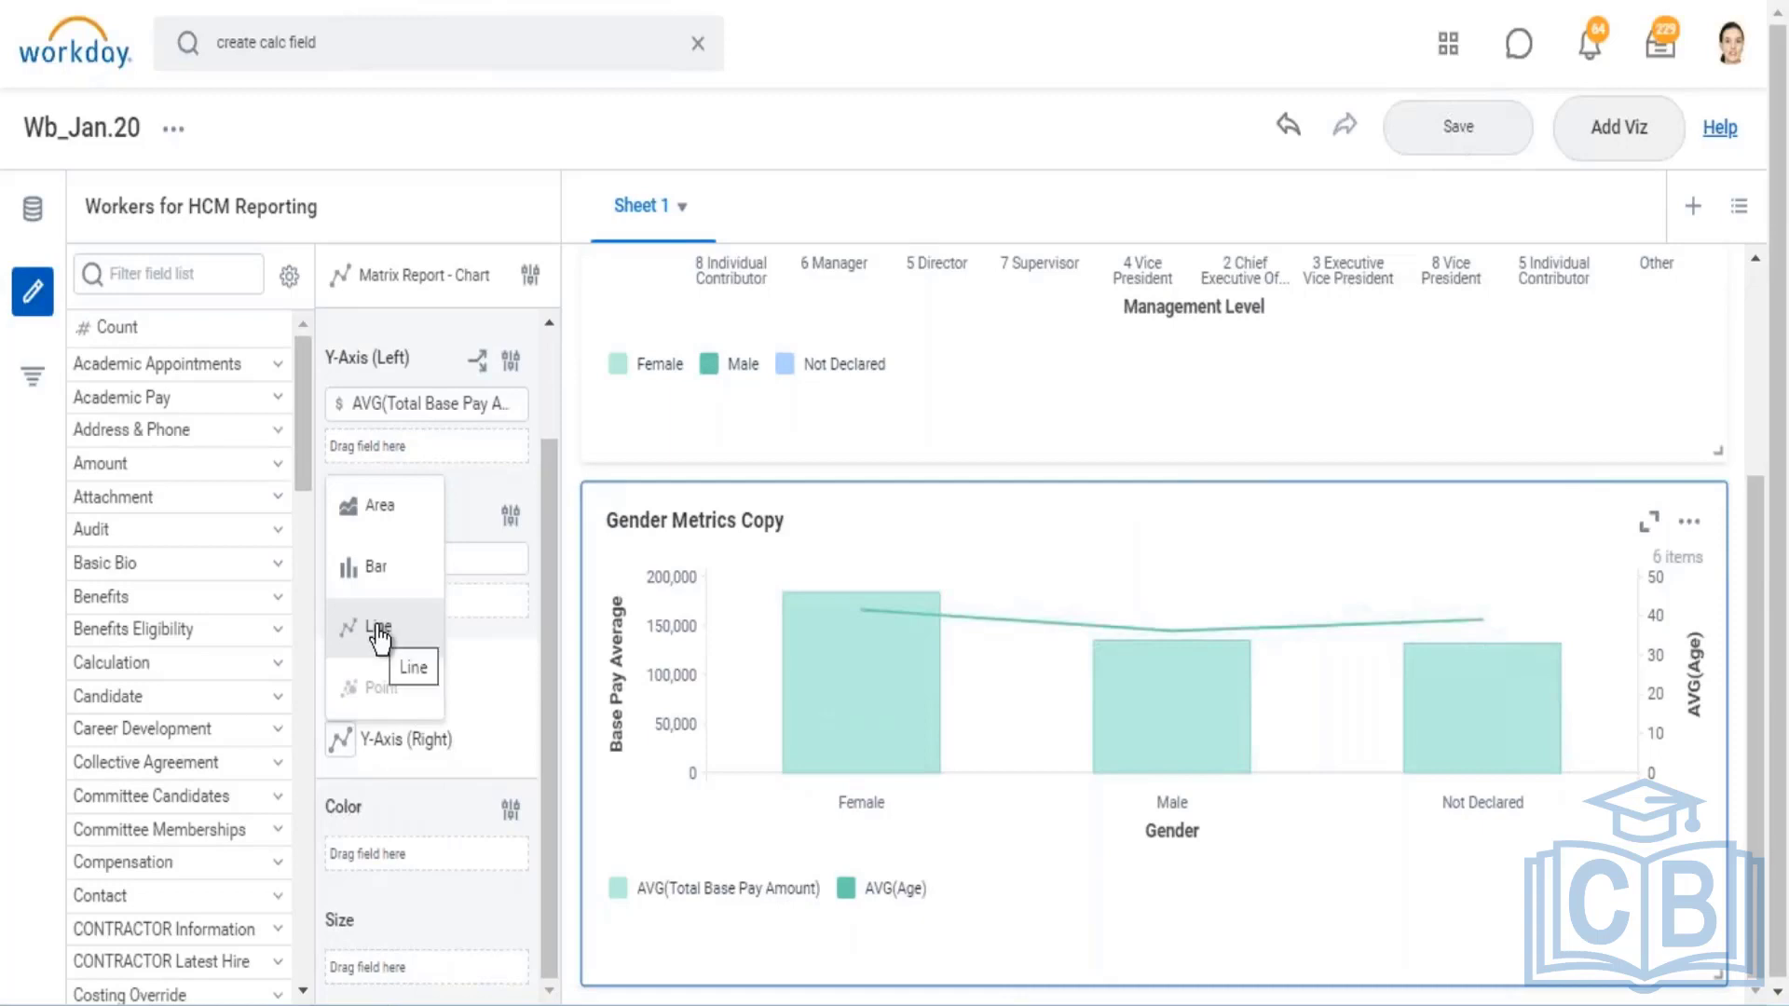
pyautogui.click(518, 686)
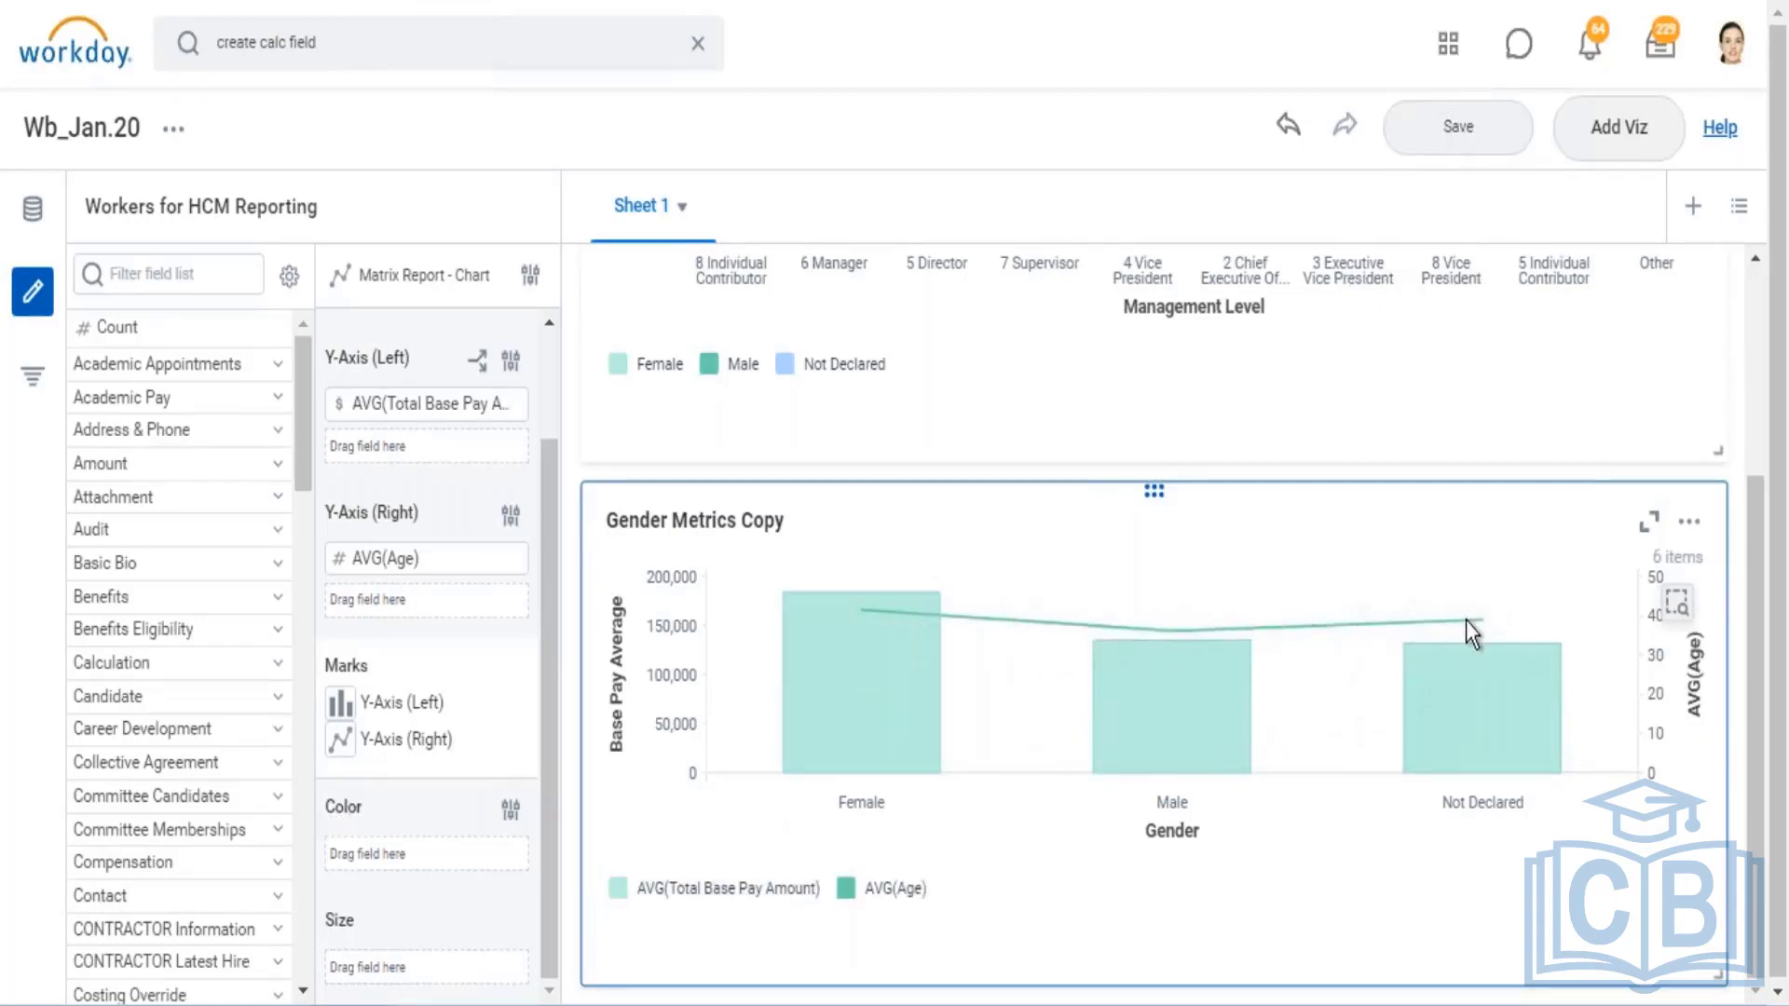
# Try the Area mark for average age on the right Y-Axis, and set it back to Line
pyautogui.click(341, 703)
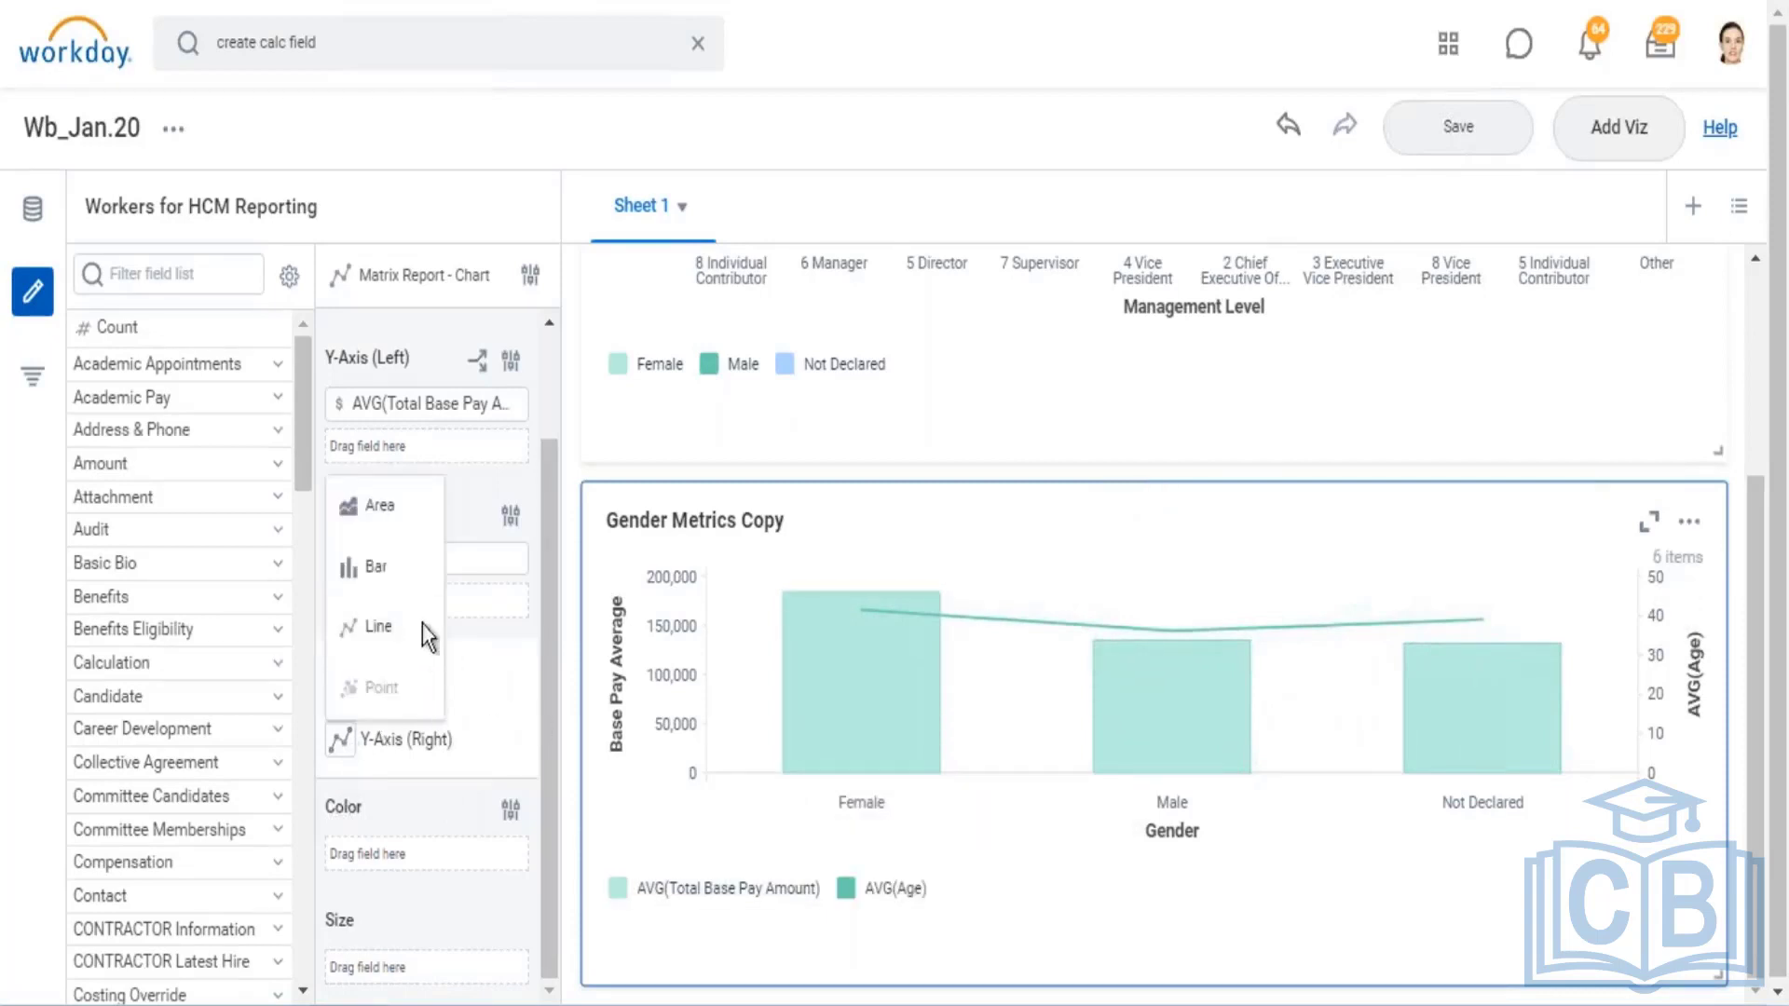
pyautogui.click(398, 511)
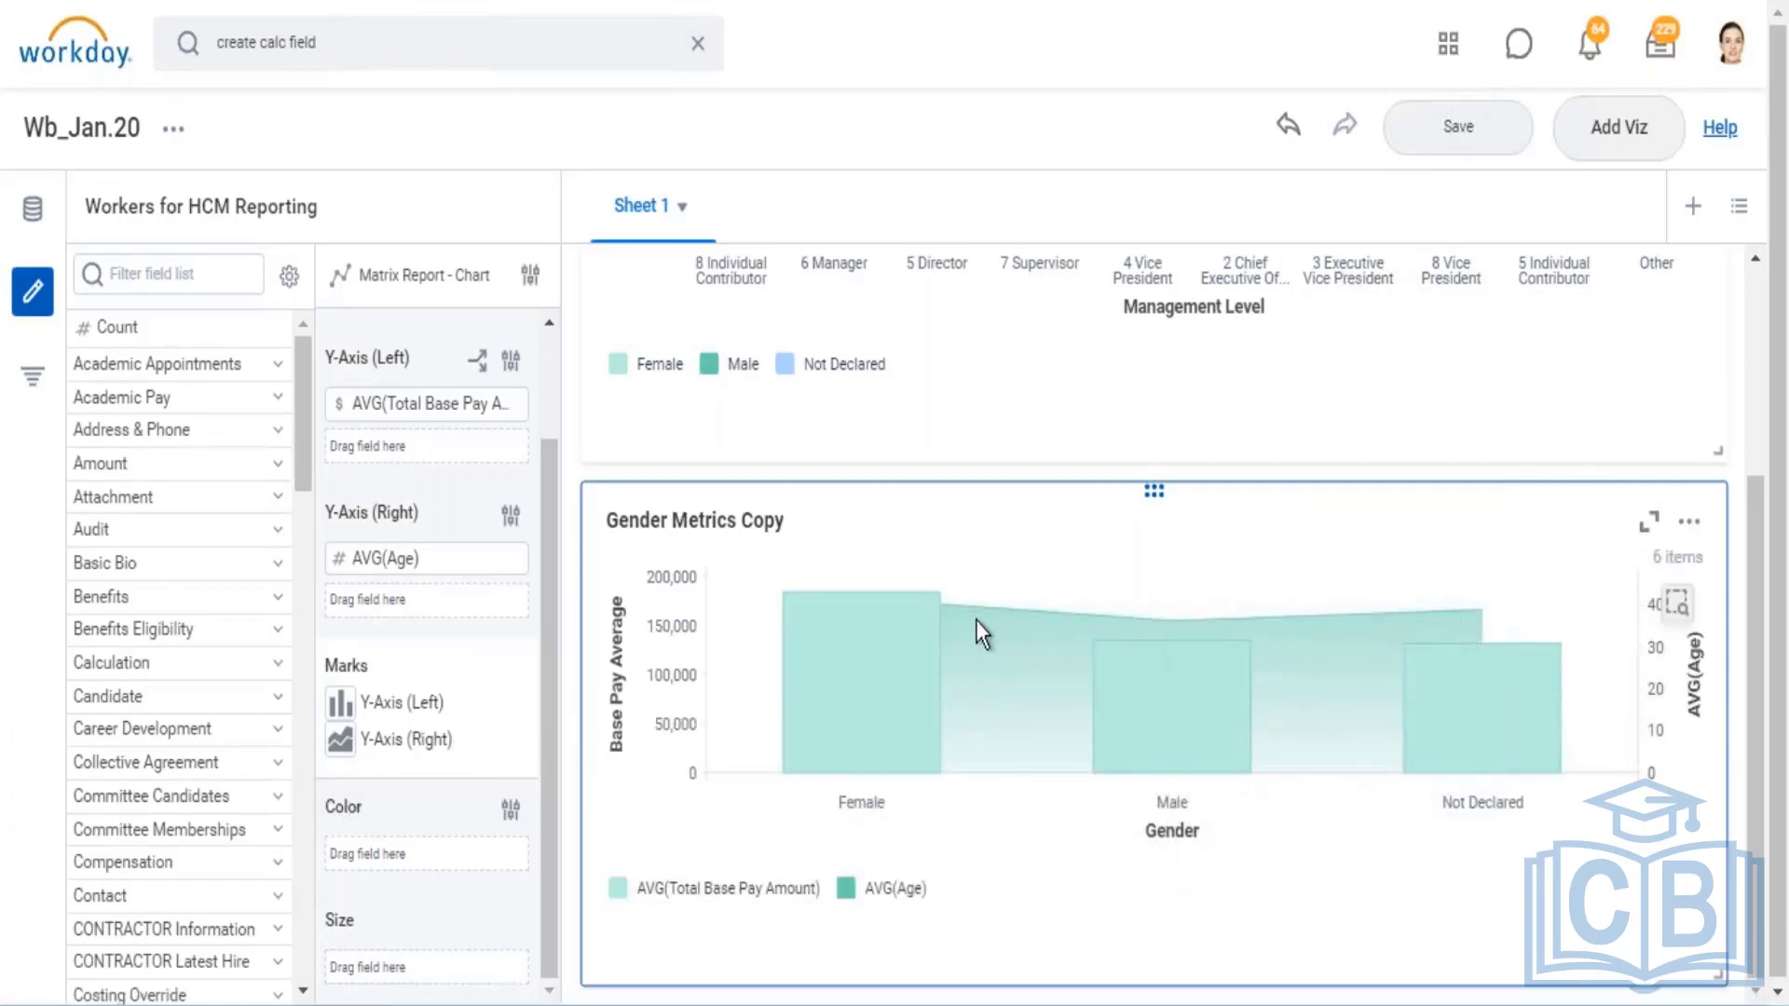
pyautogui.moveTo(1114, 675)
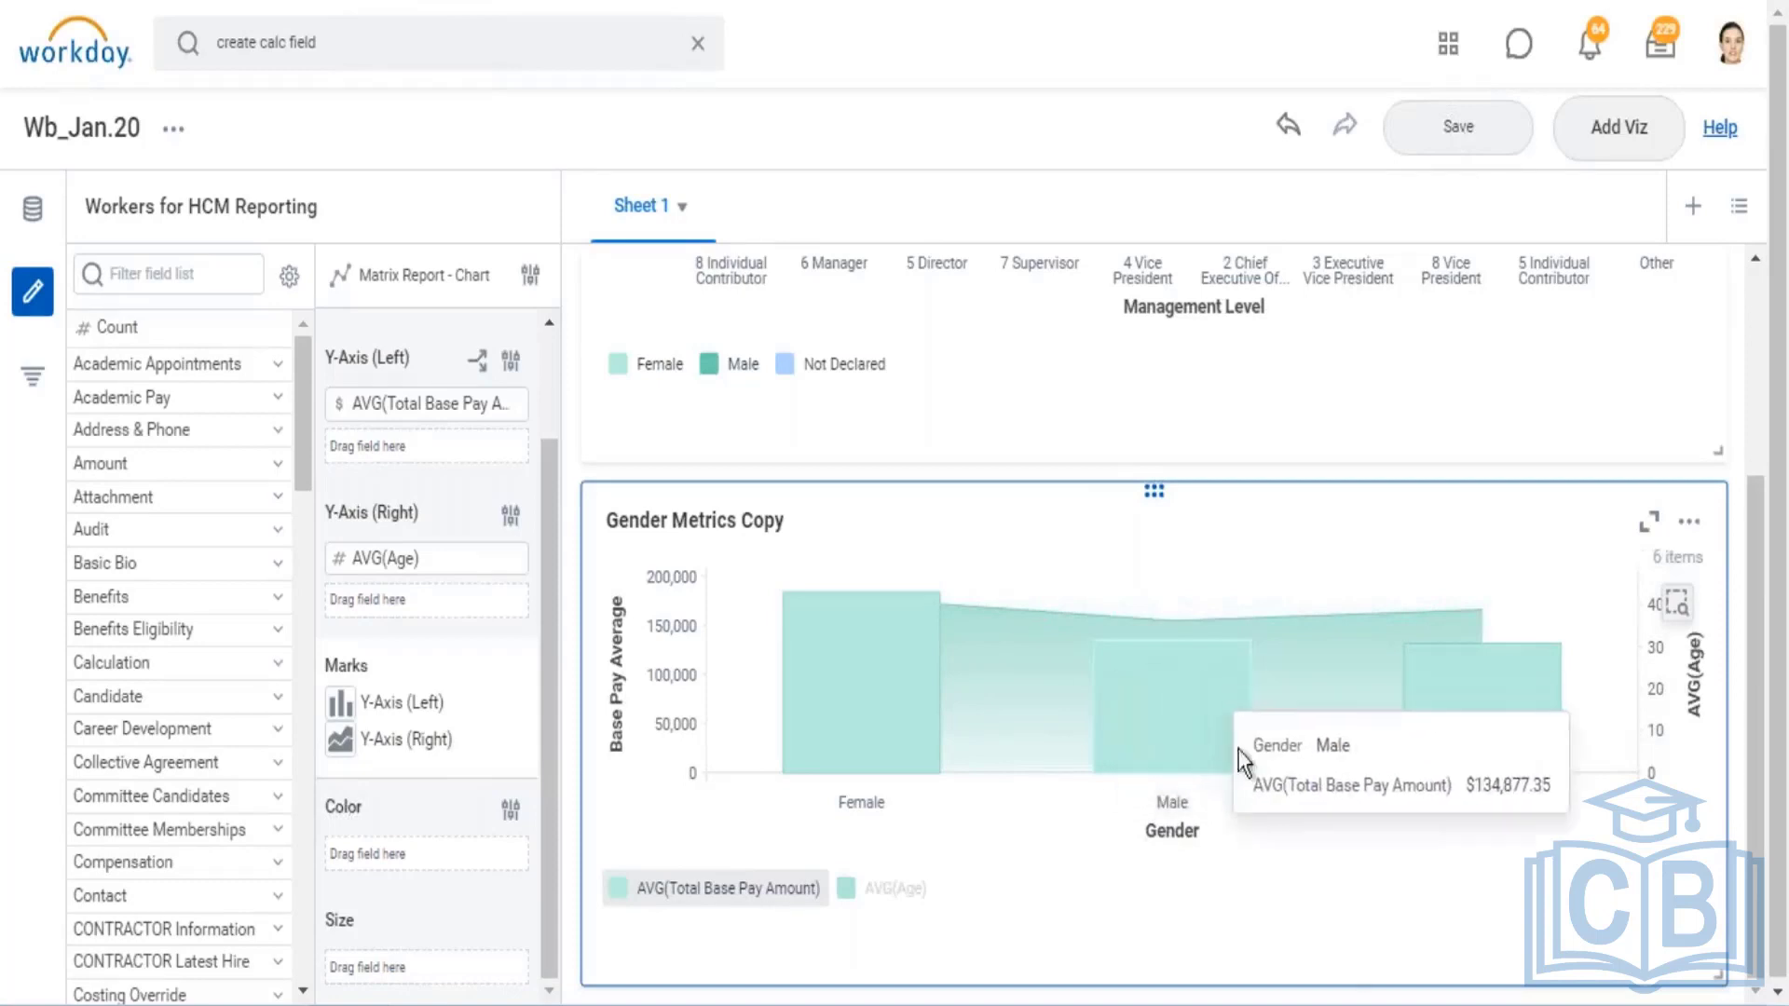
pyautogui.moveTo(1498, 701)
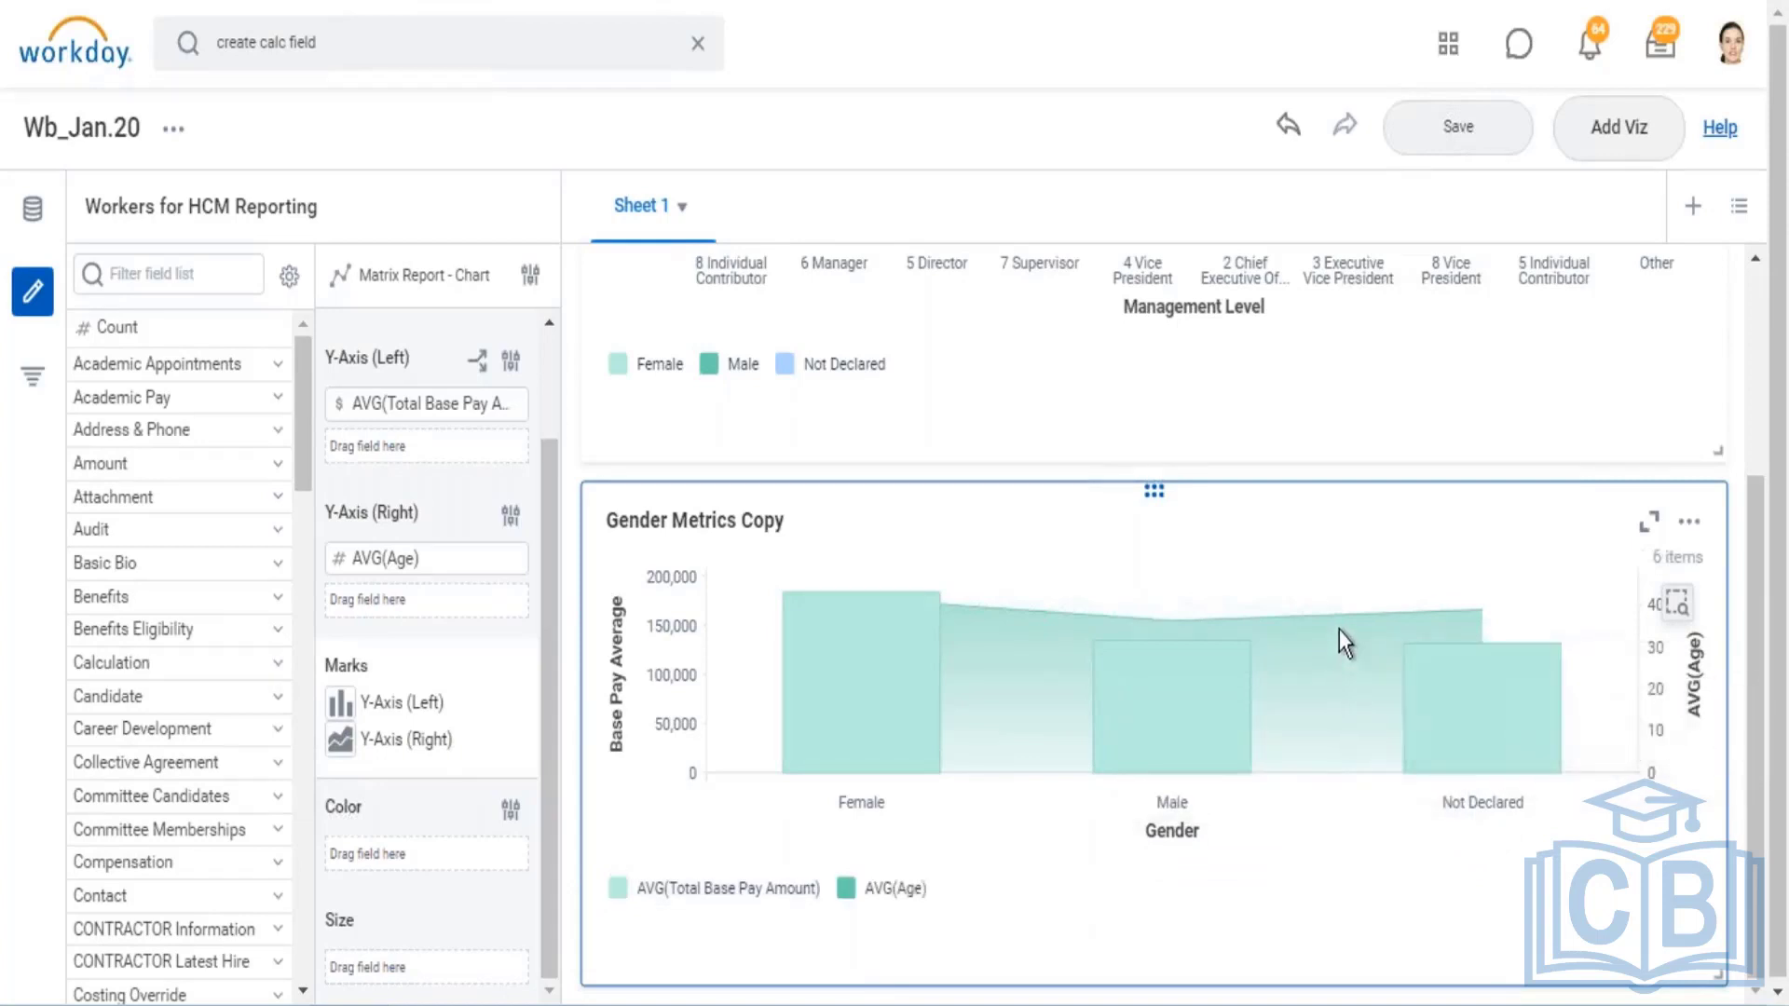
pyautogui.click(341, 741)
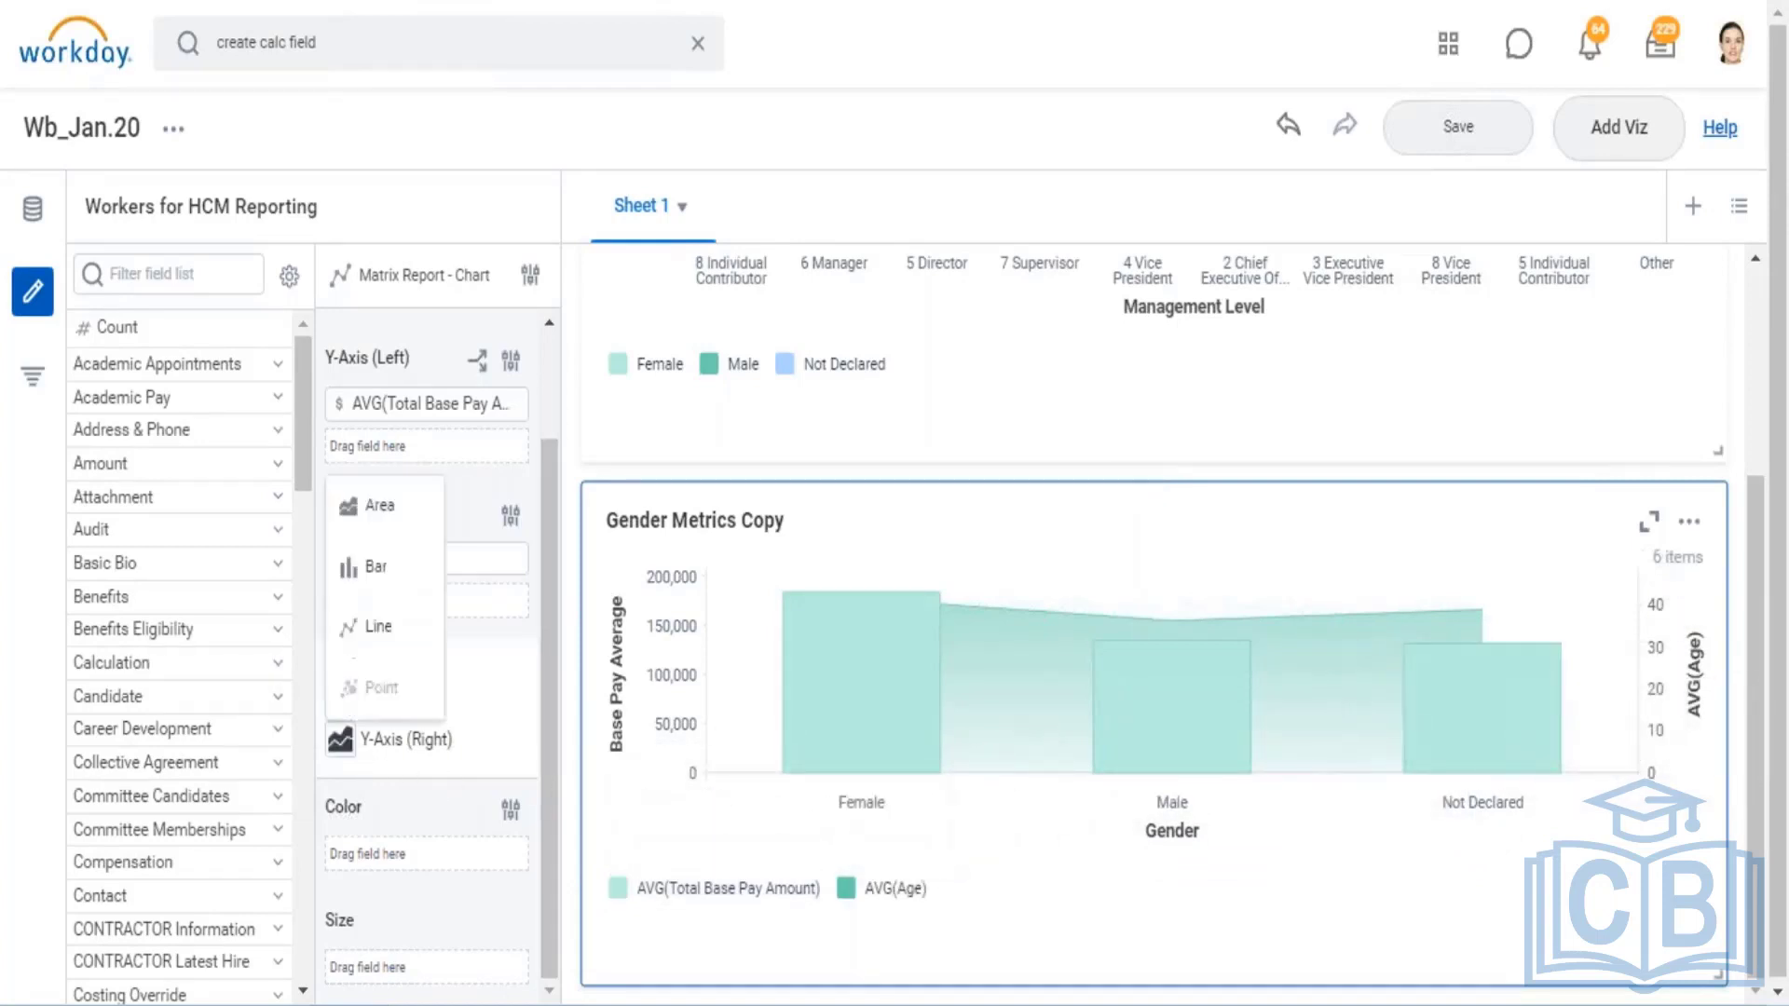
pyautogui.click(363, 626)
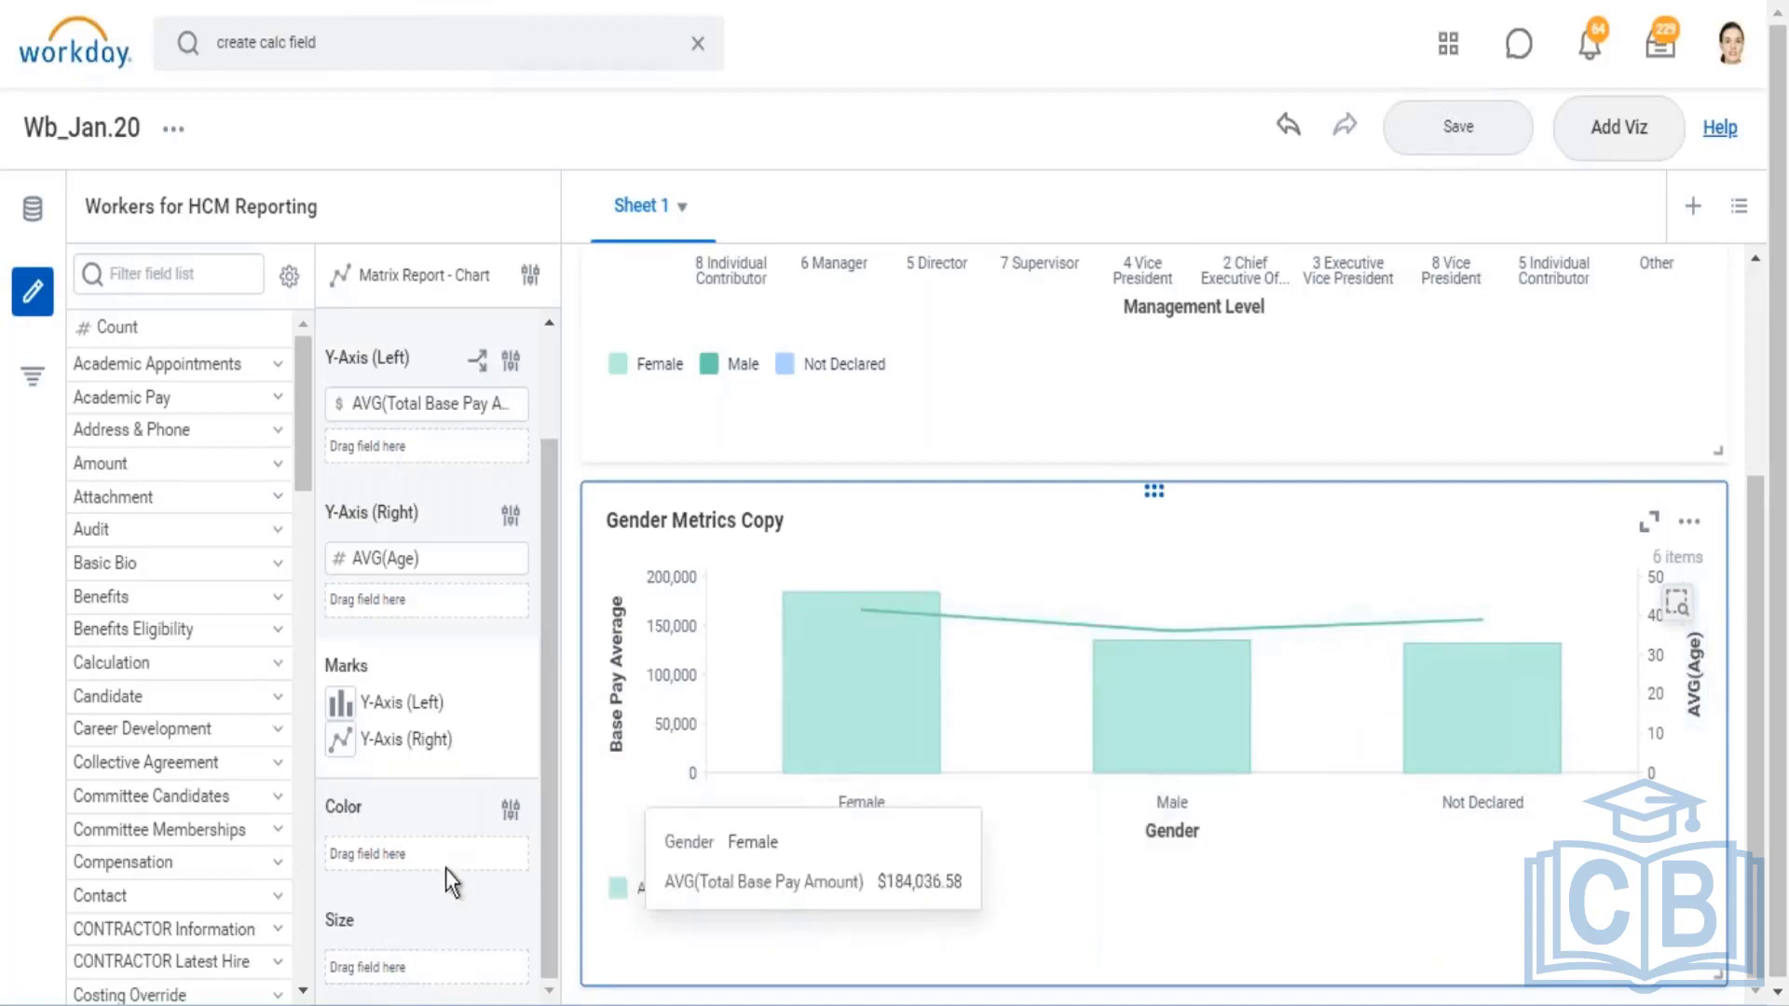
# Find the Management Level field and try to add it to the Color of Gender Metrics Copy
pyautogui.click(144, 280)
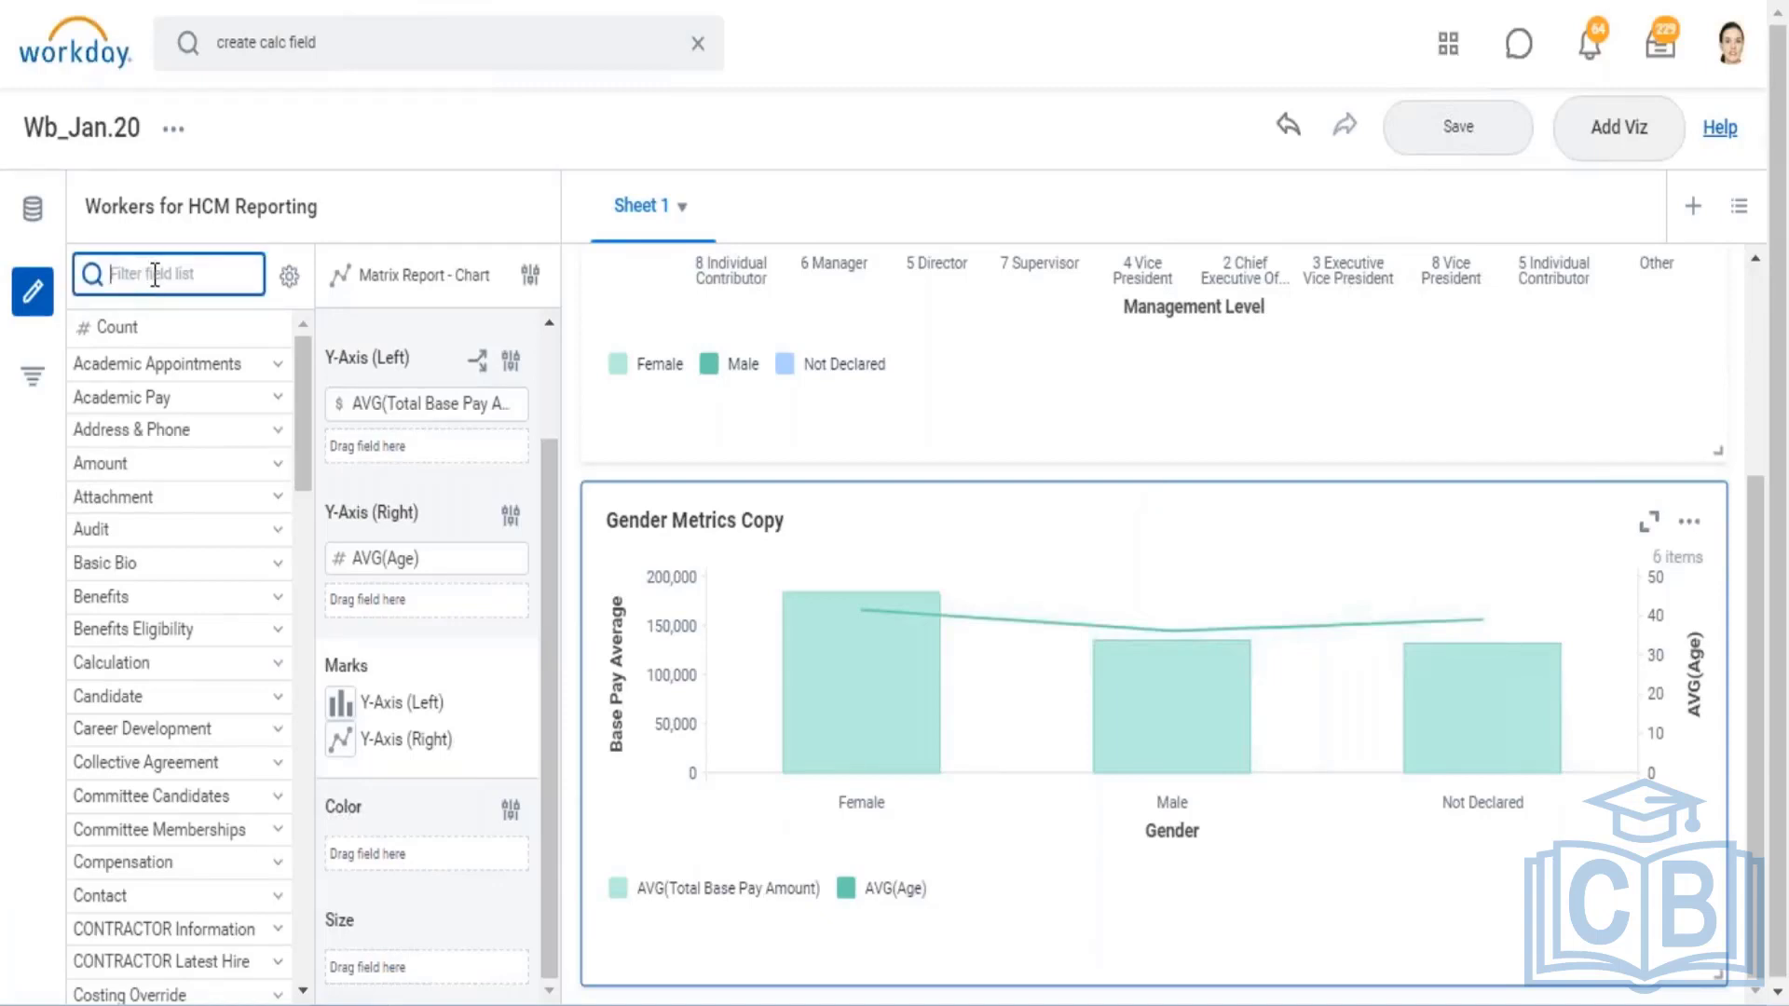
pyautogui.write('management level')
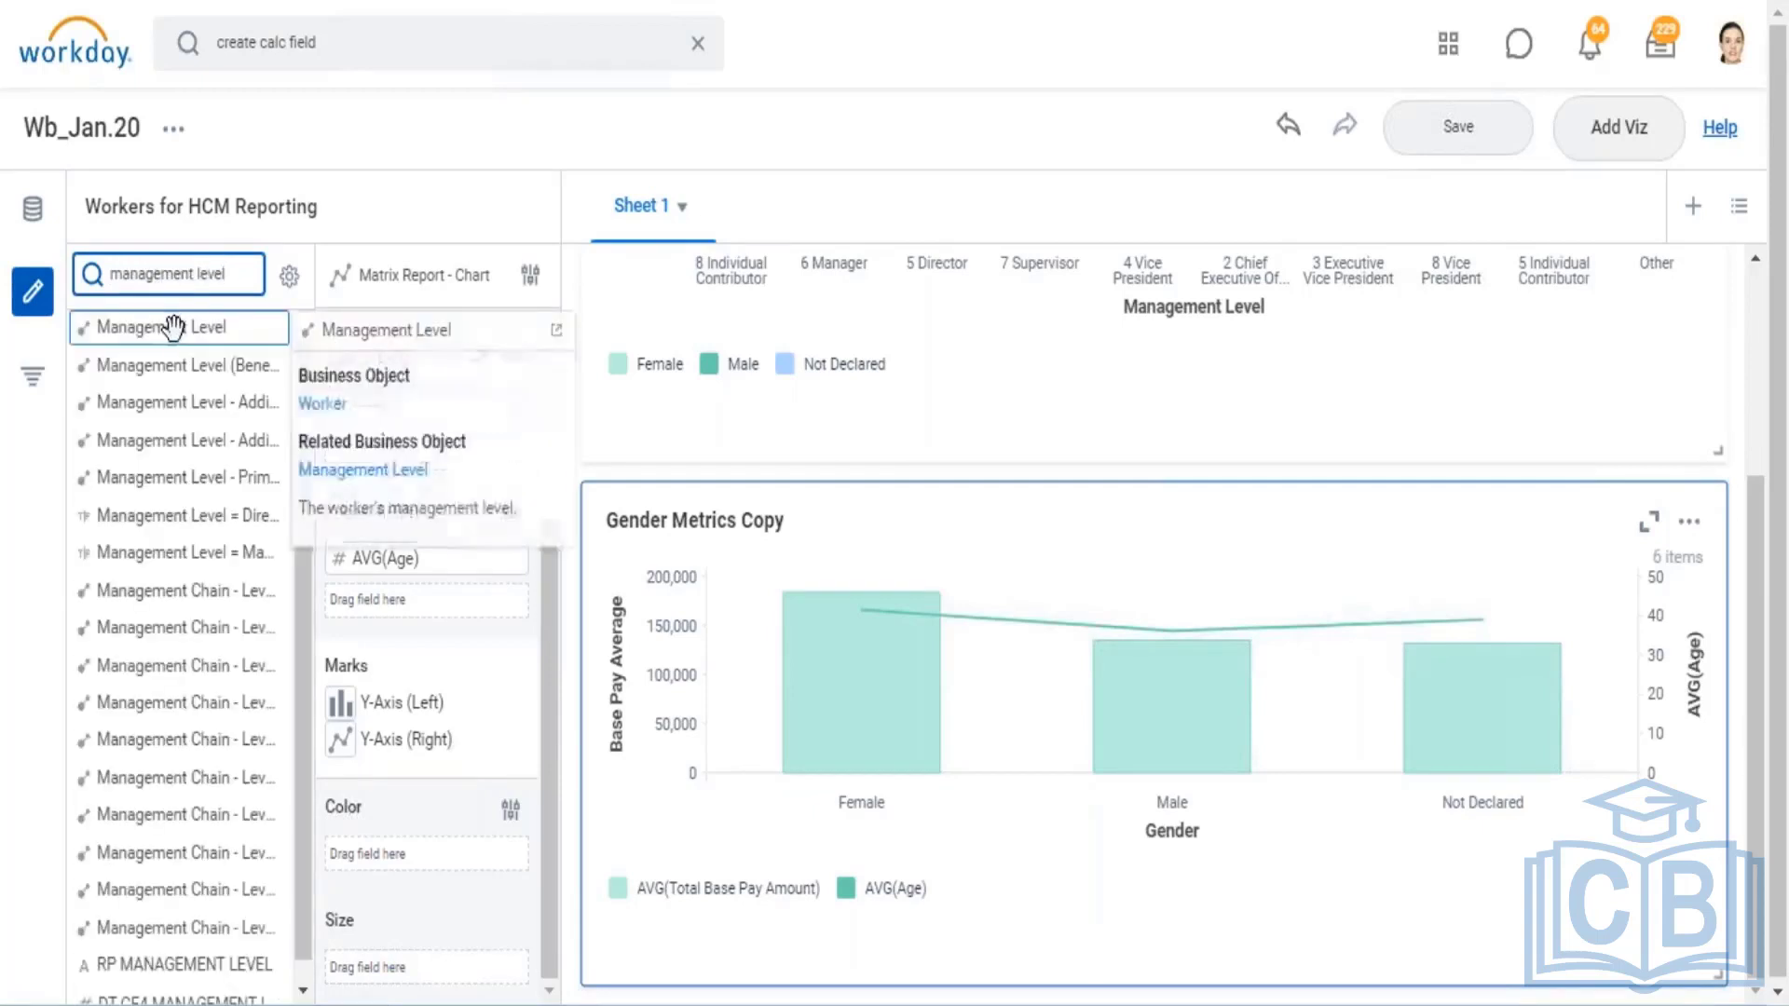
pyautogui.moveTo(375, 720); pyautogui.dragTo(406, 874)
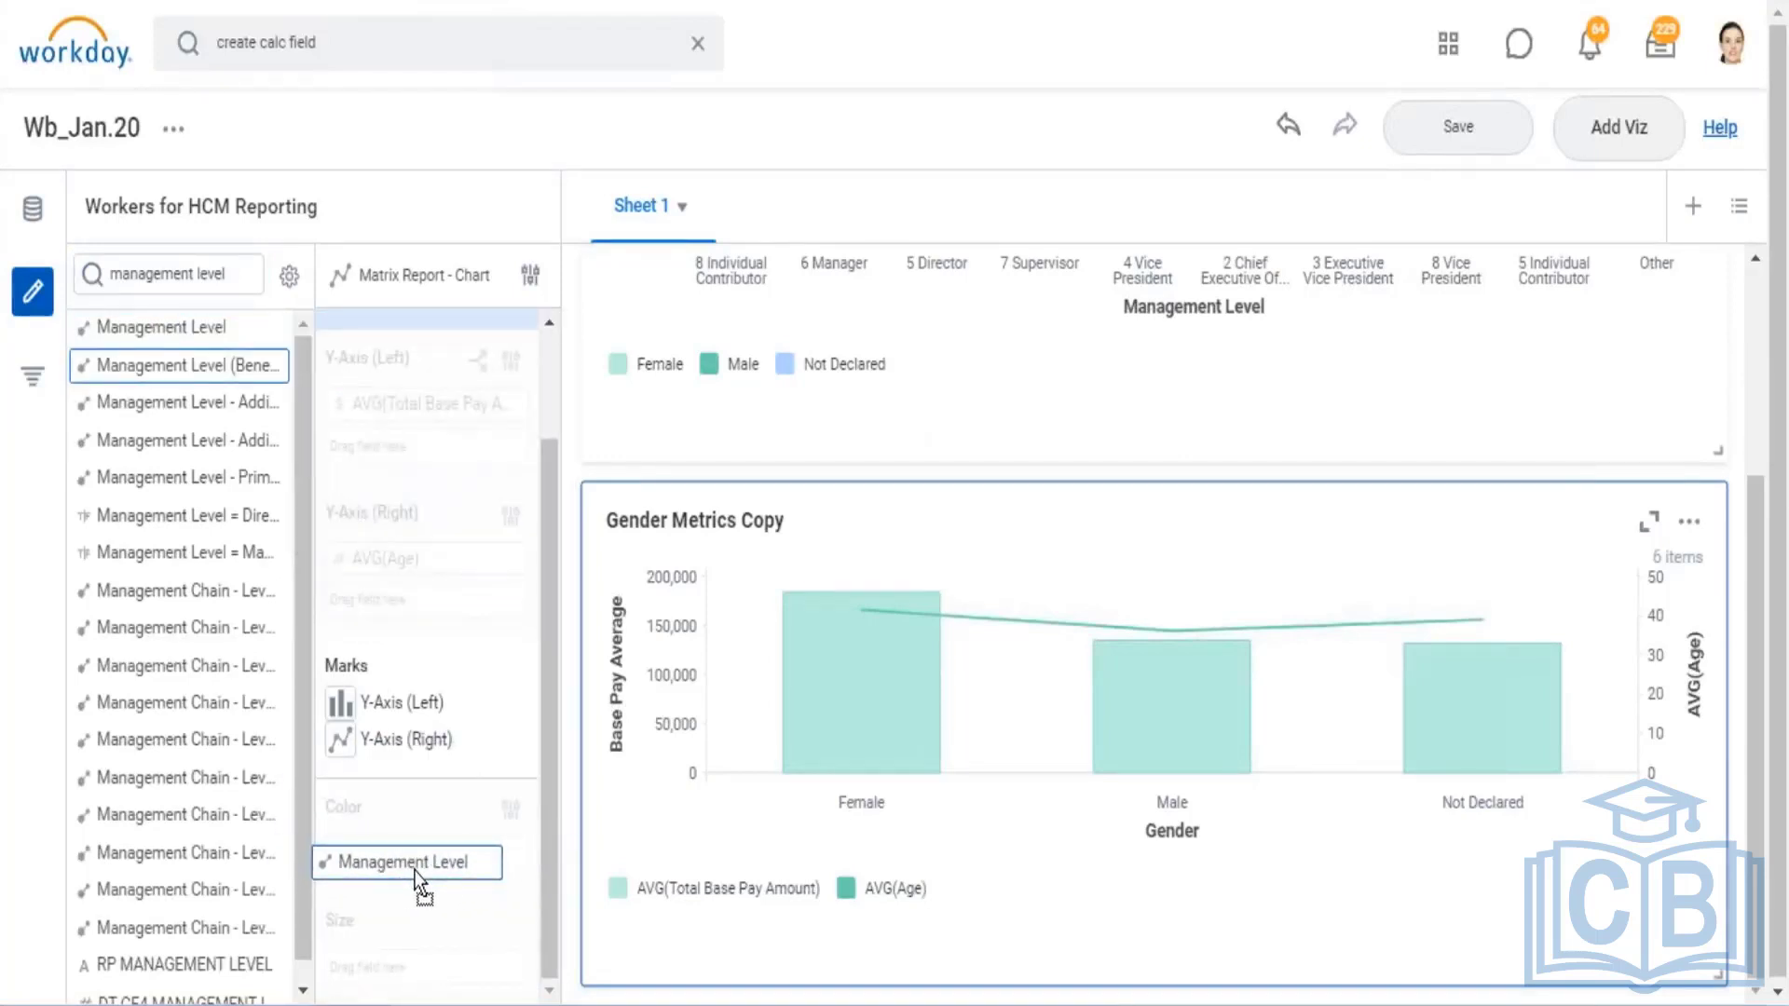
pyautogui.moveTo(425, 869); pyautogui.dragTo(451, 868)
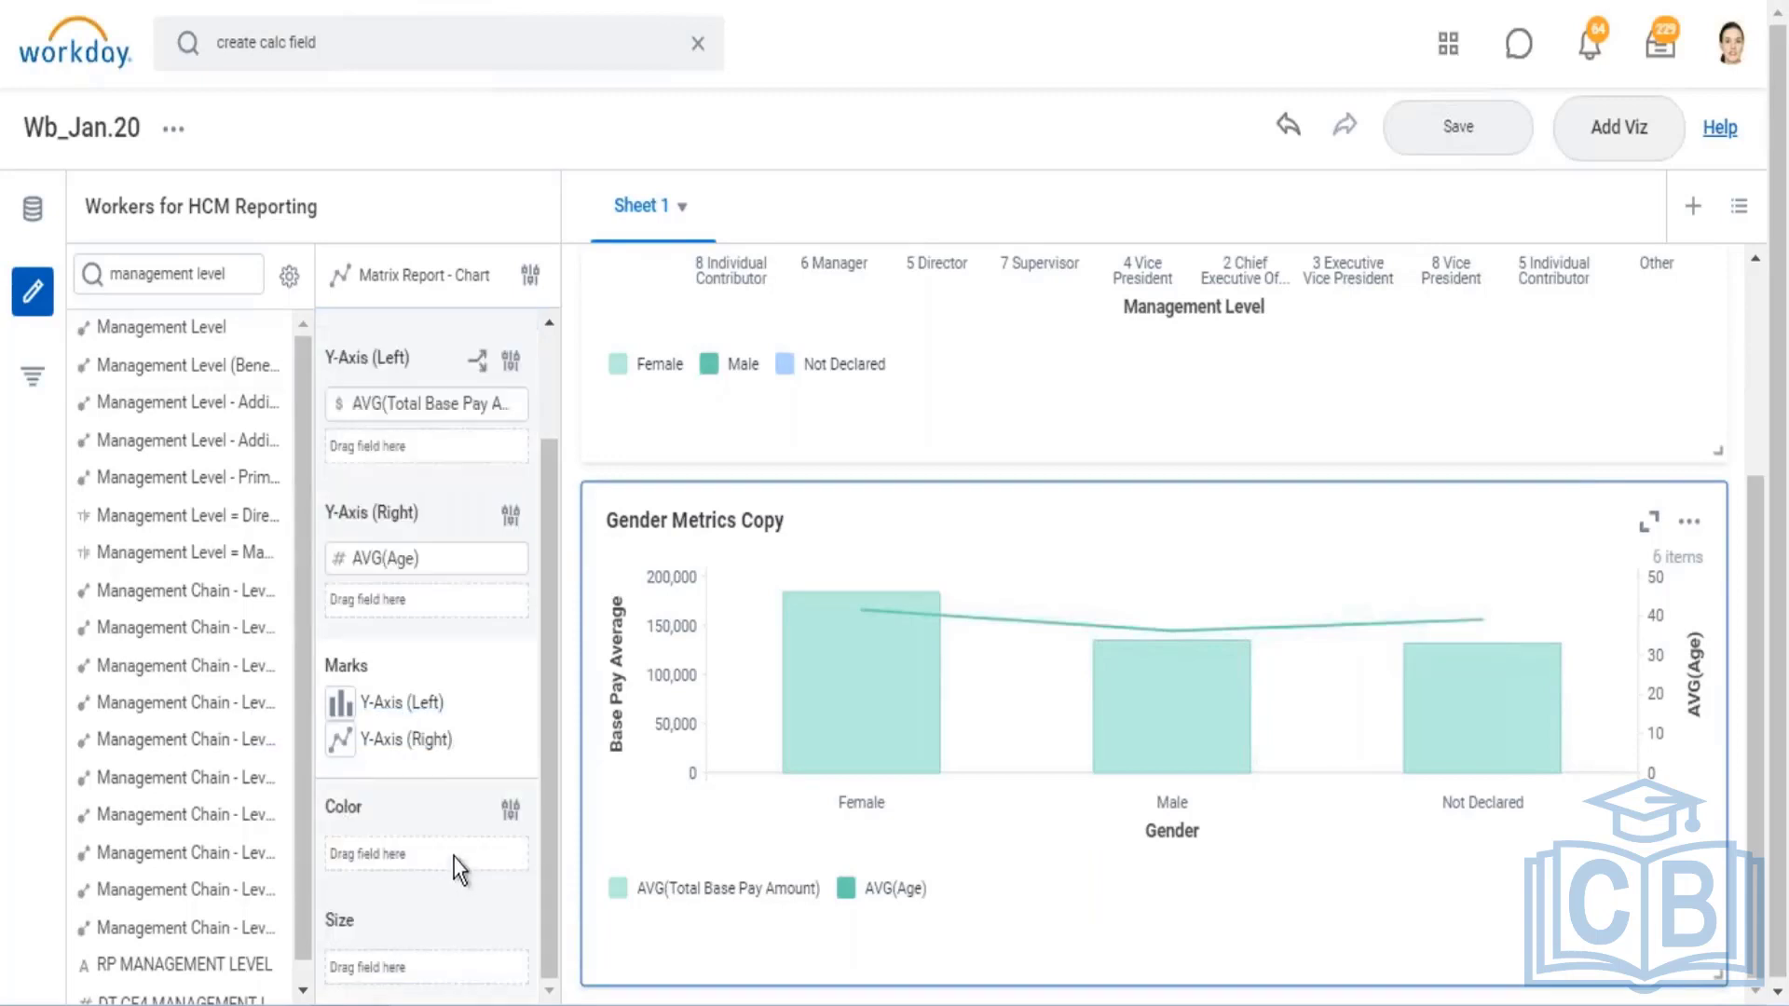
pyautogui.scroll(-1, 420, 780)
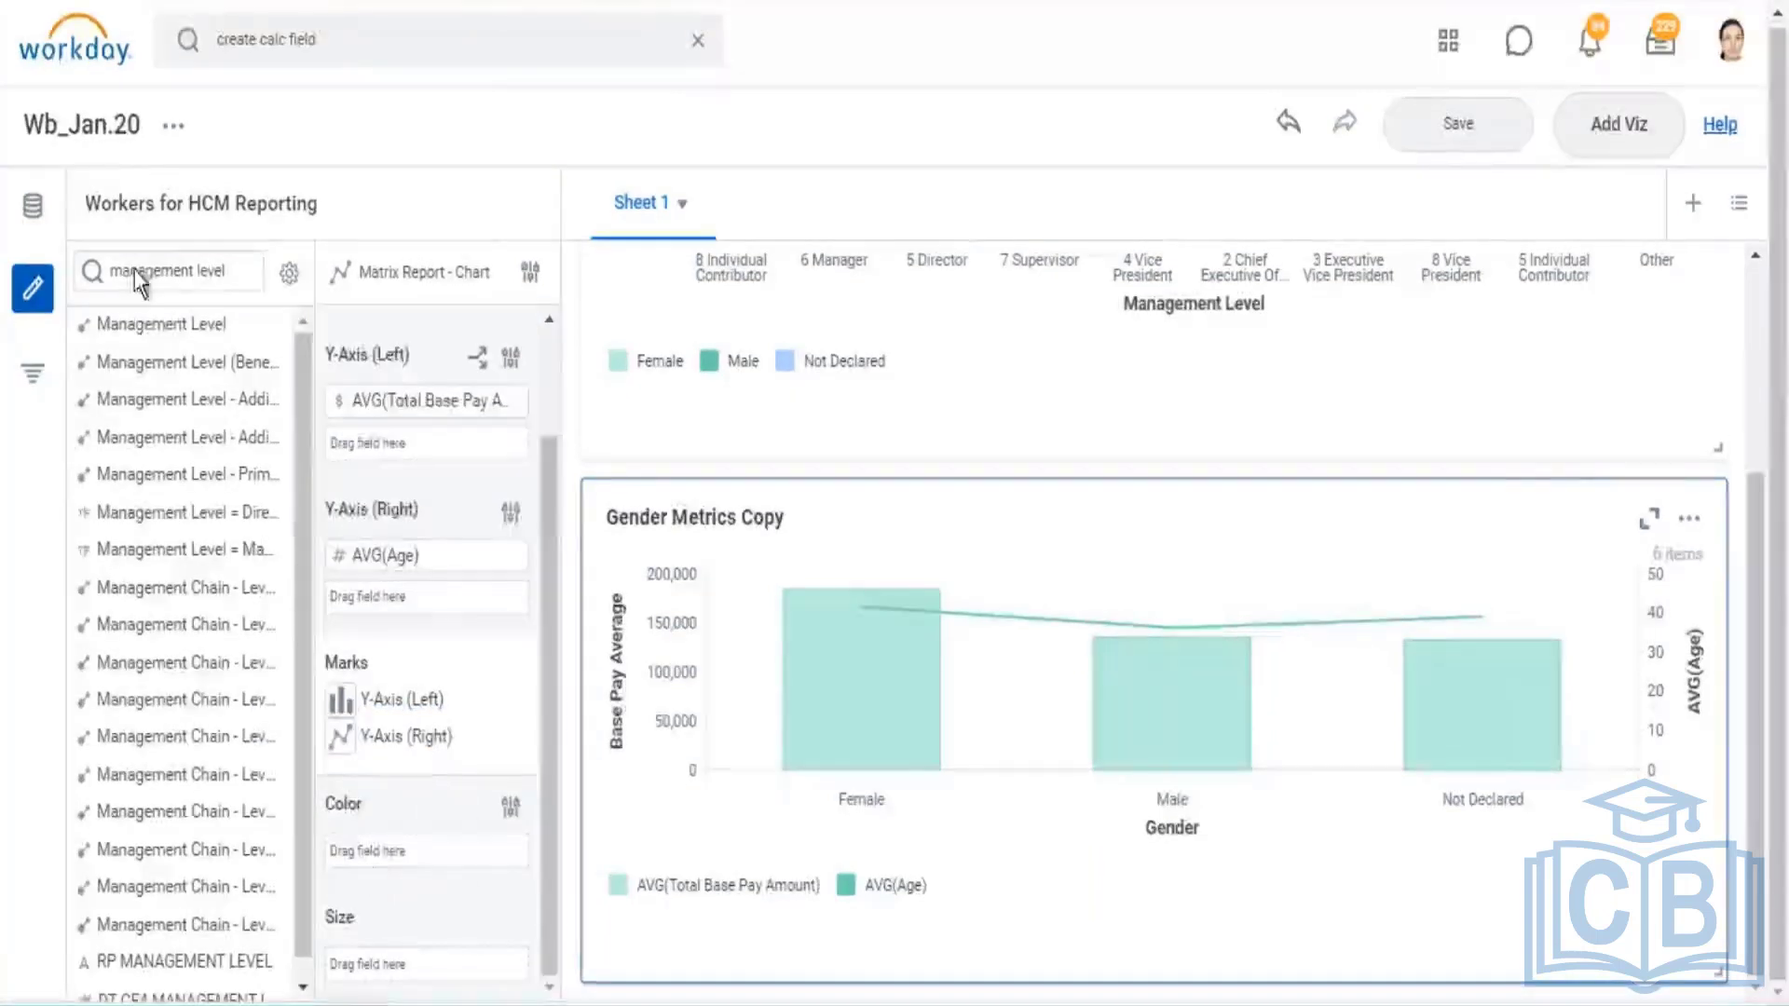
pyautogui.moveTo(155, 330); pyautogui.dragTo(445, 864)
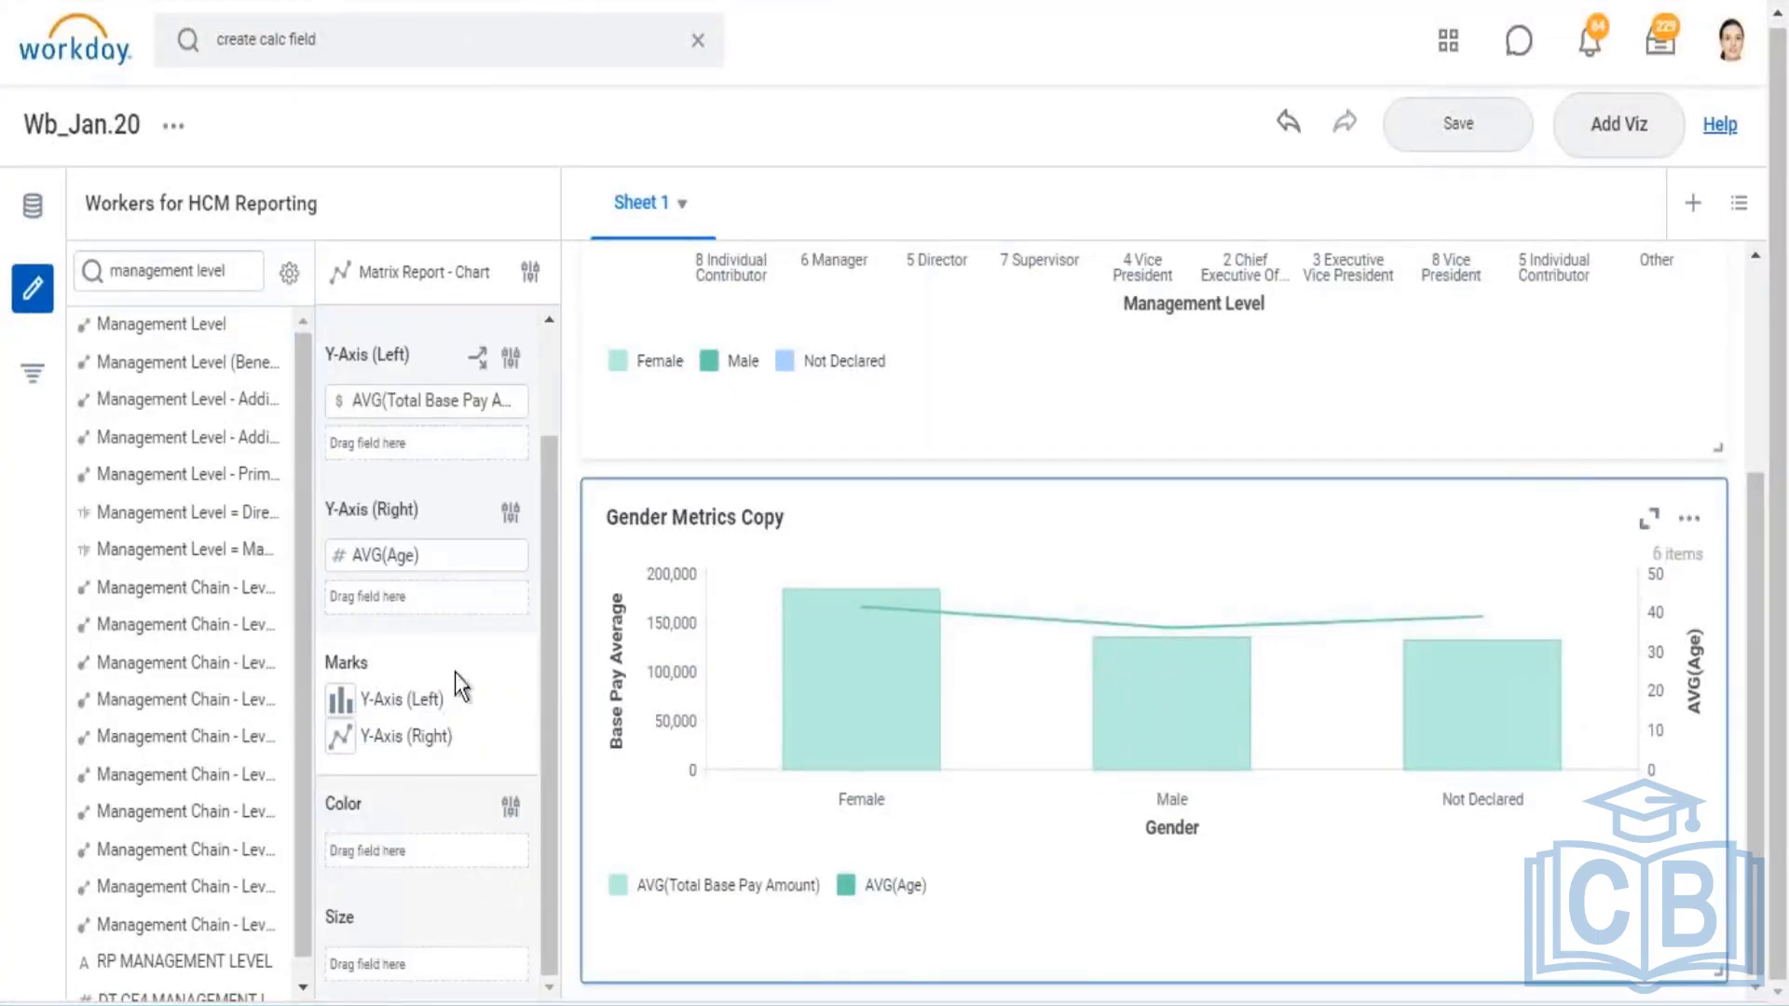
pyautogui.scroll(-1, 238, 533)
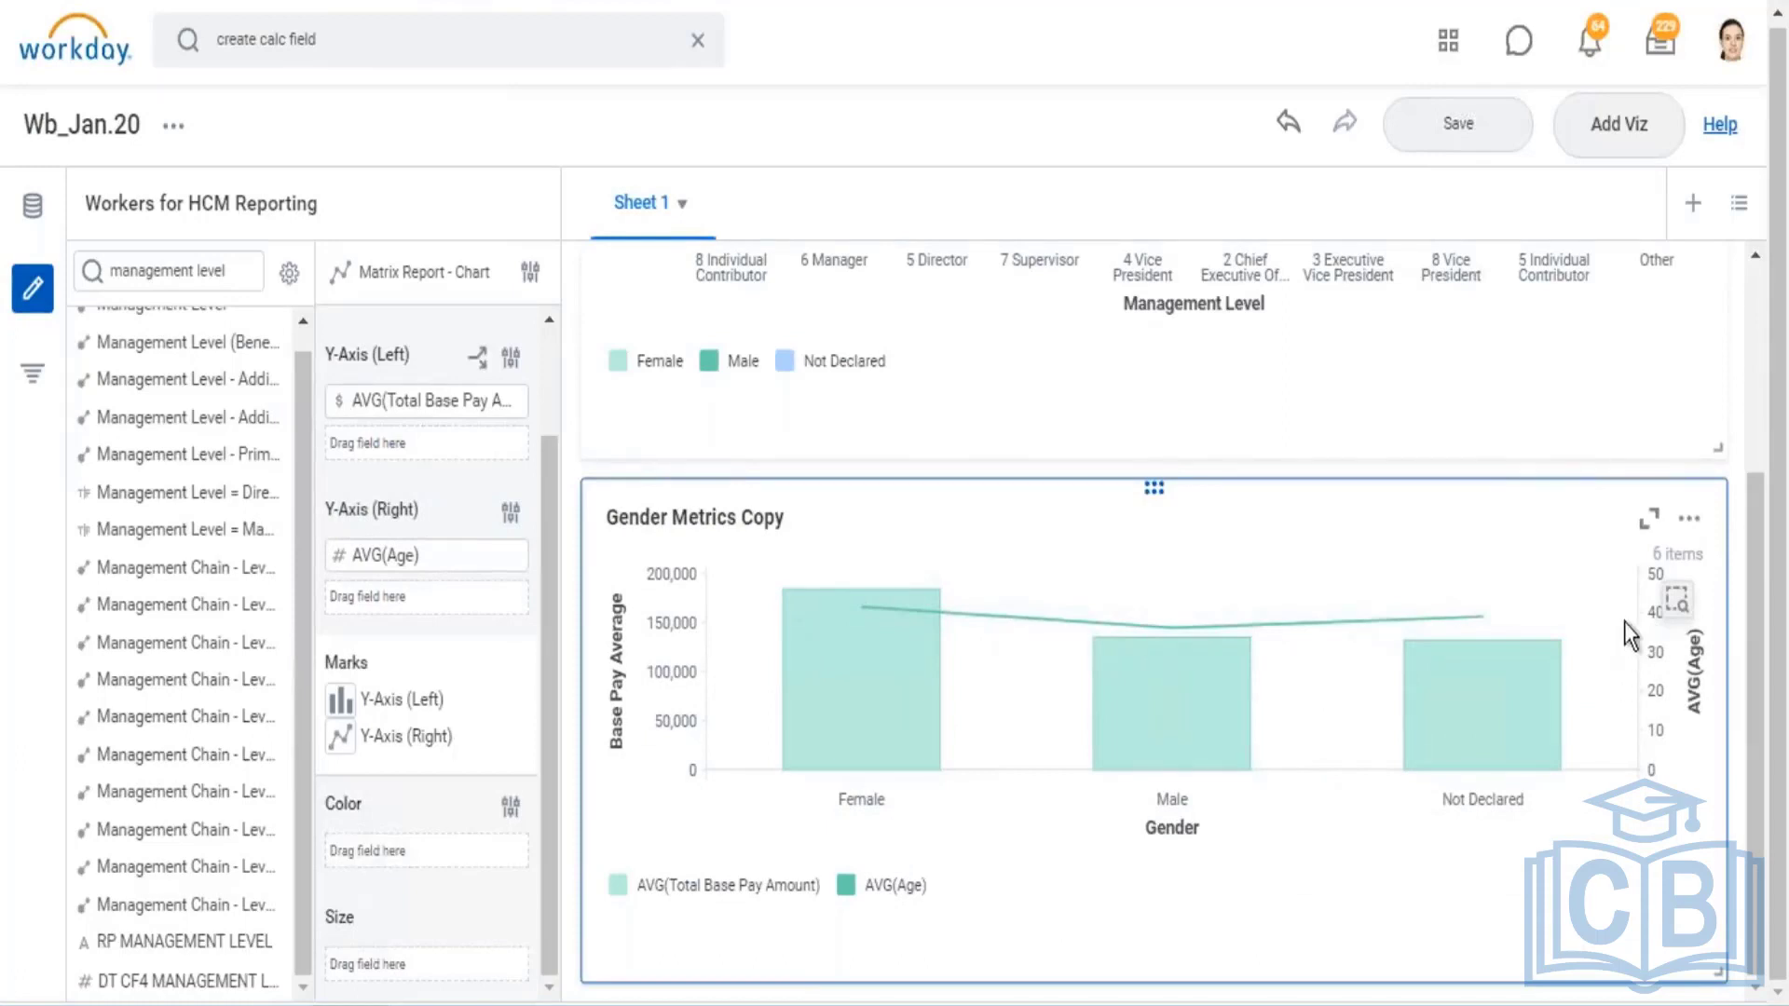
# Save the Wb_Jan.20 discovery board and review the Management Level field
pyautogui.moveTo(1471, 641)
pyautogui.click(1449, 123)
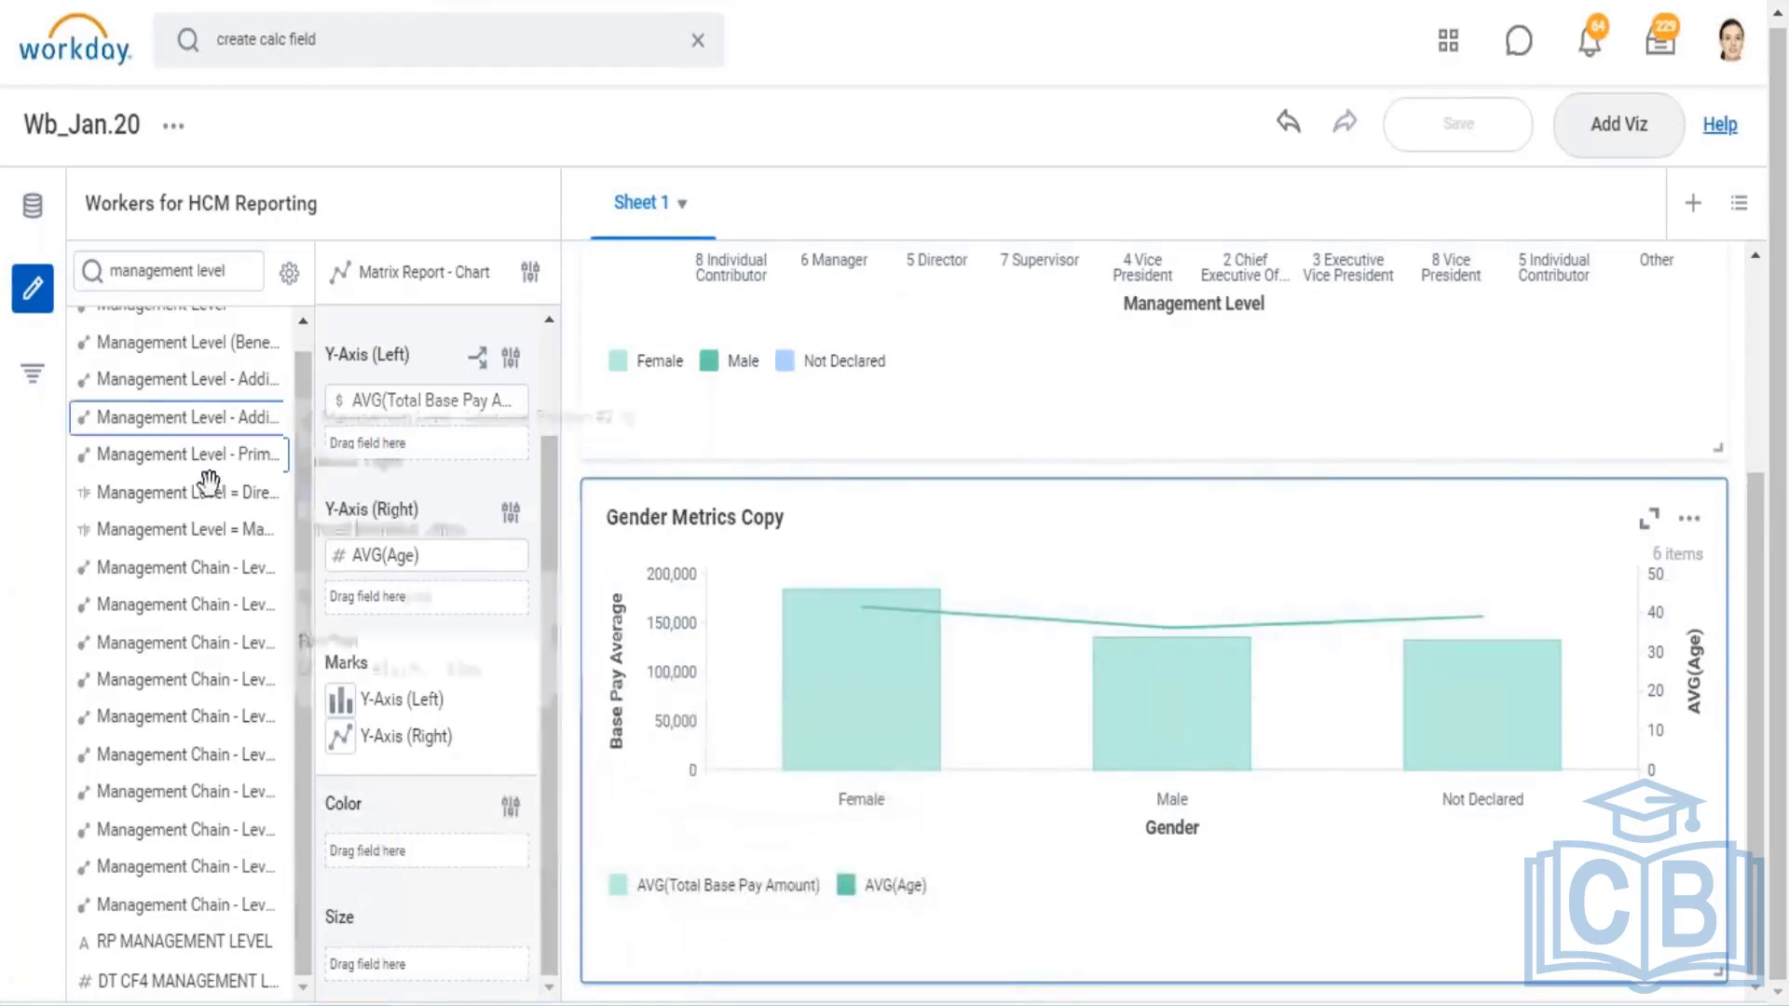
pyautogui.scroll(1, 238, 503)
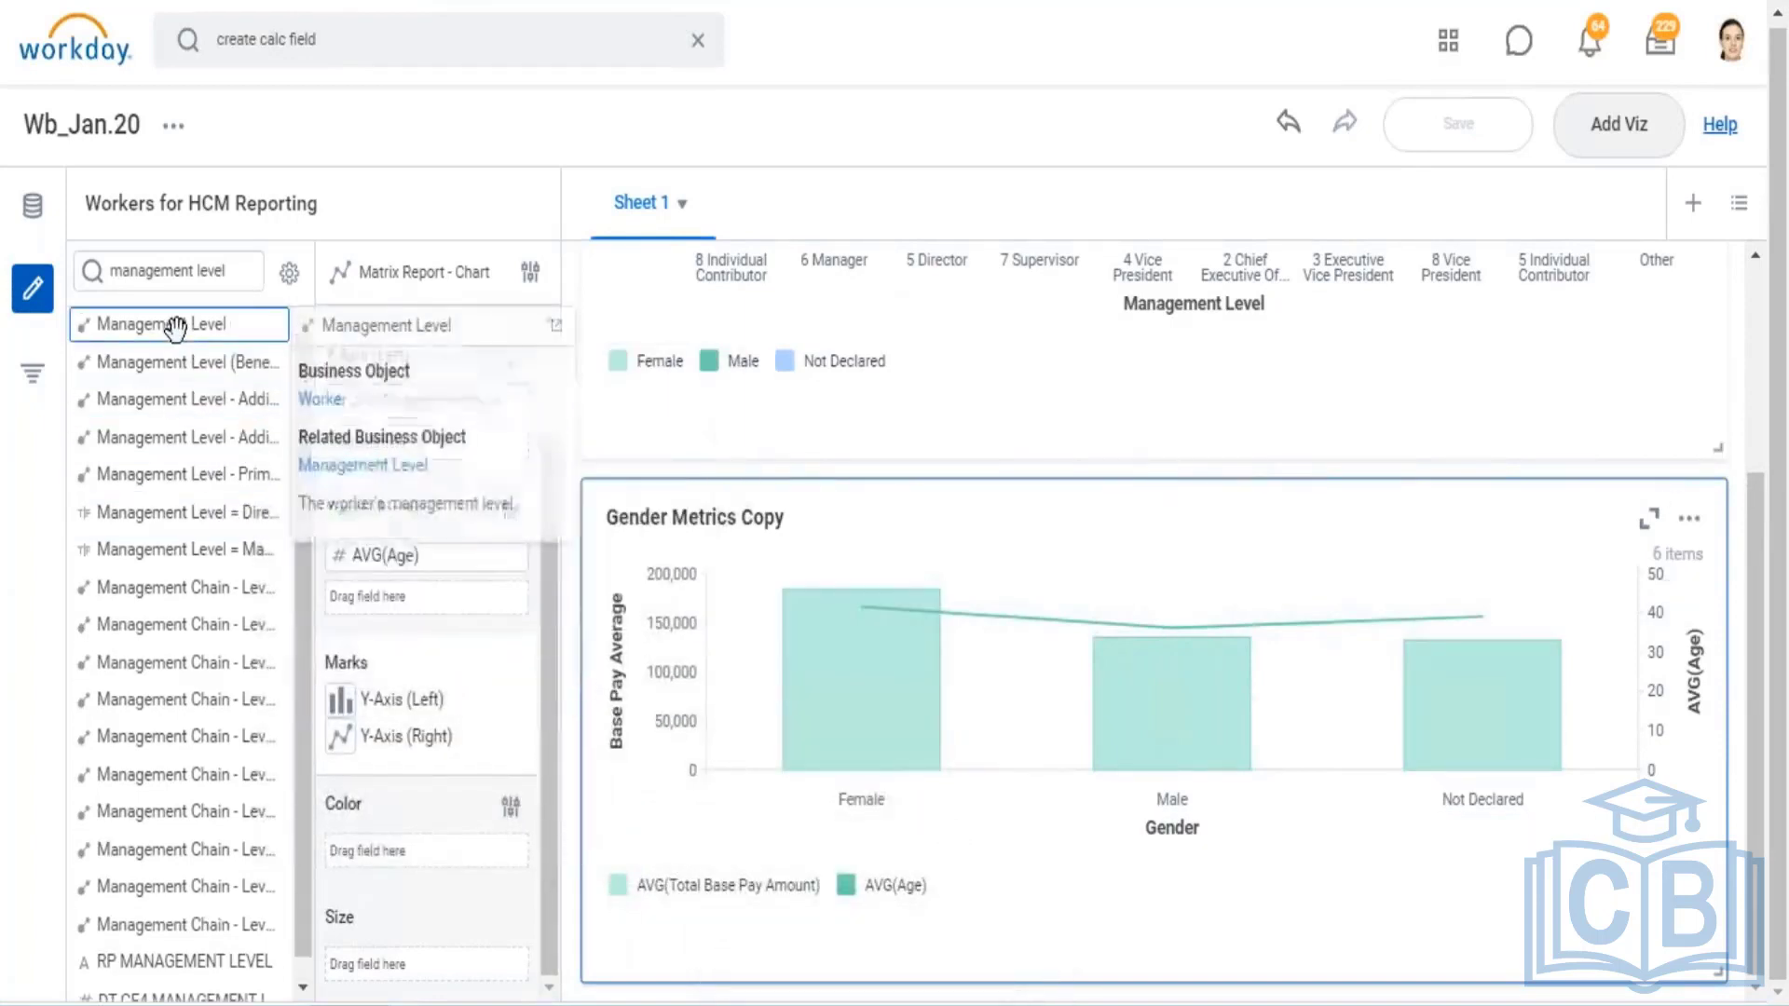
pyautogui.moveTo(489, 587); pyautogui.dragTo(872, 696)
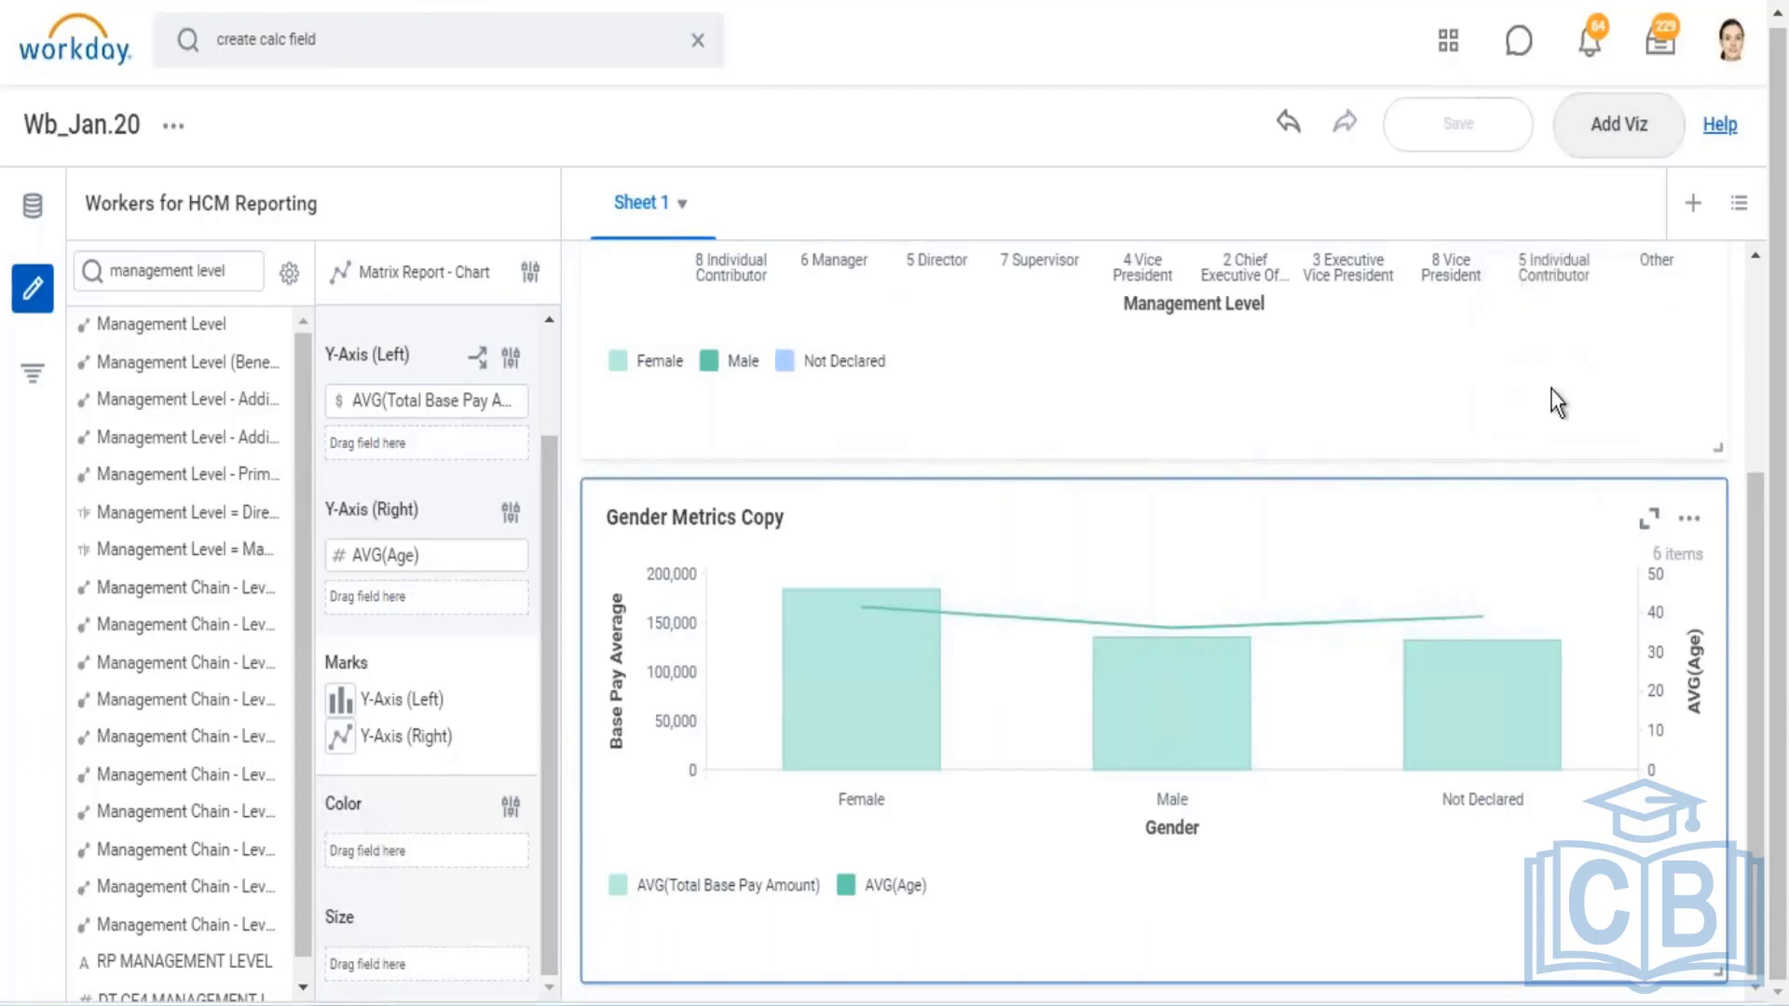
# Review both charts on Sheet 1 and duplicate the Gender Metrics Copy chart
pyautogui.scroll(3, 1551, 389)
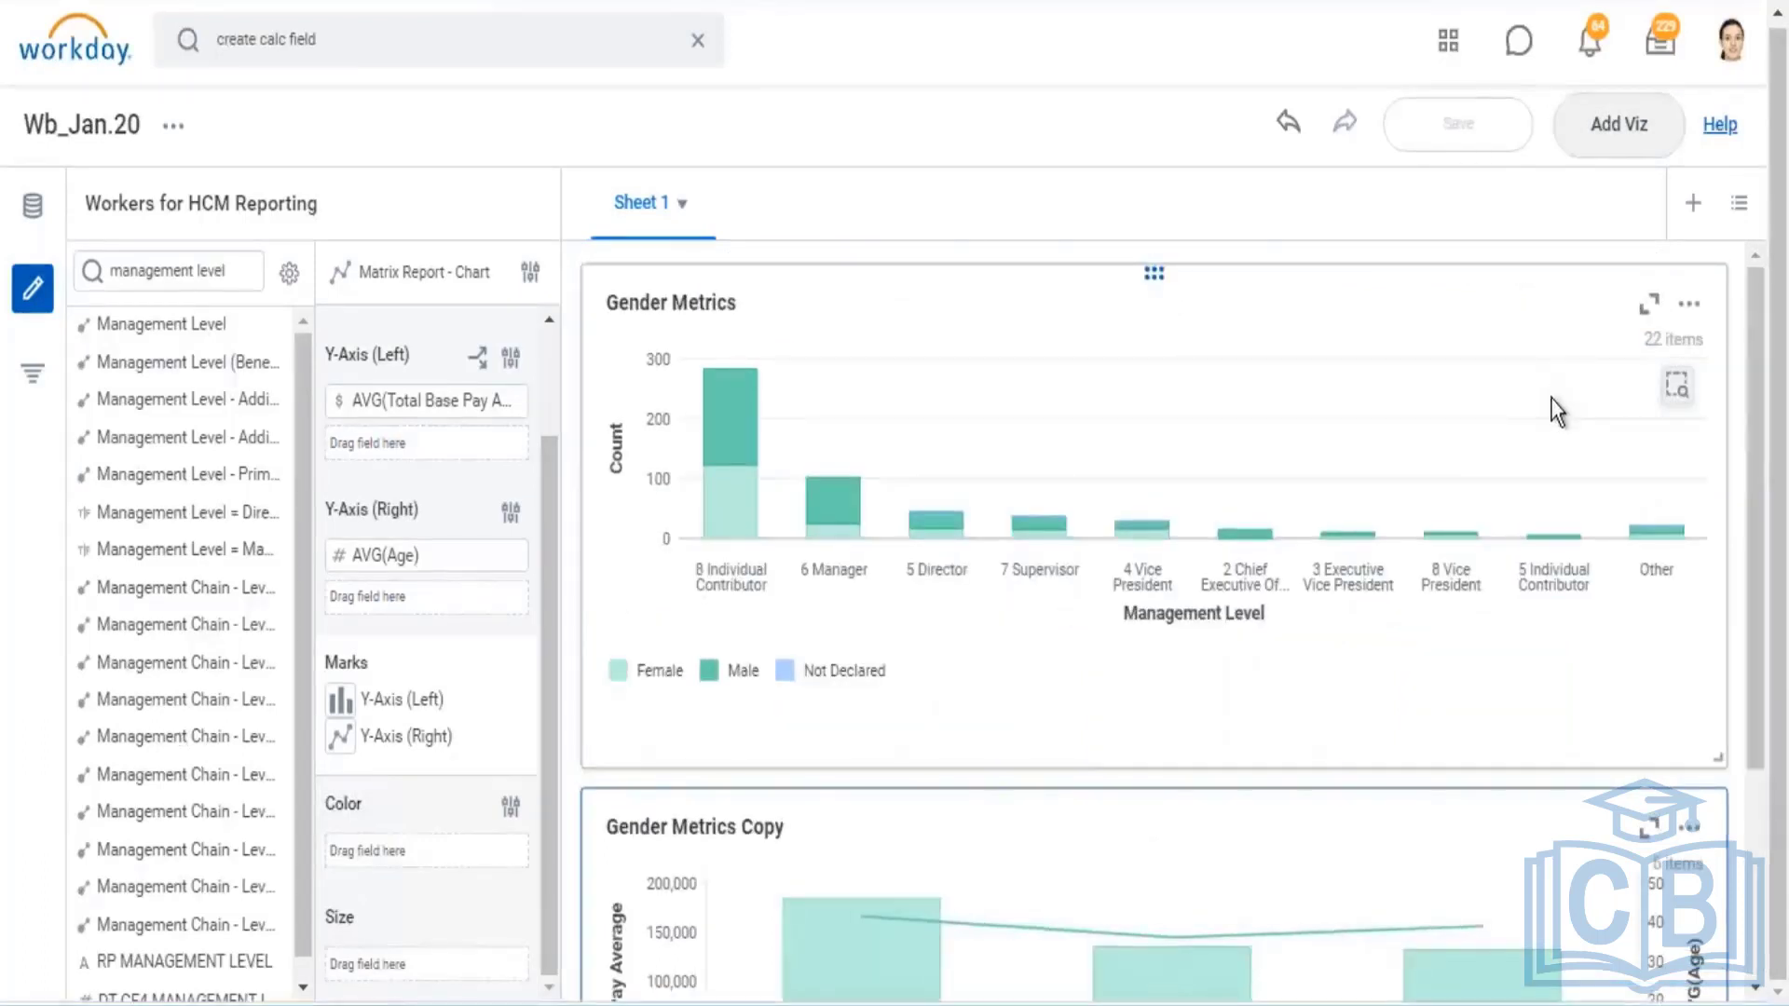
pyautogui.scroll(-3, 1549, 433)
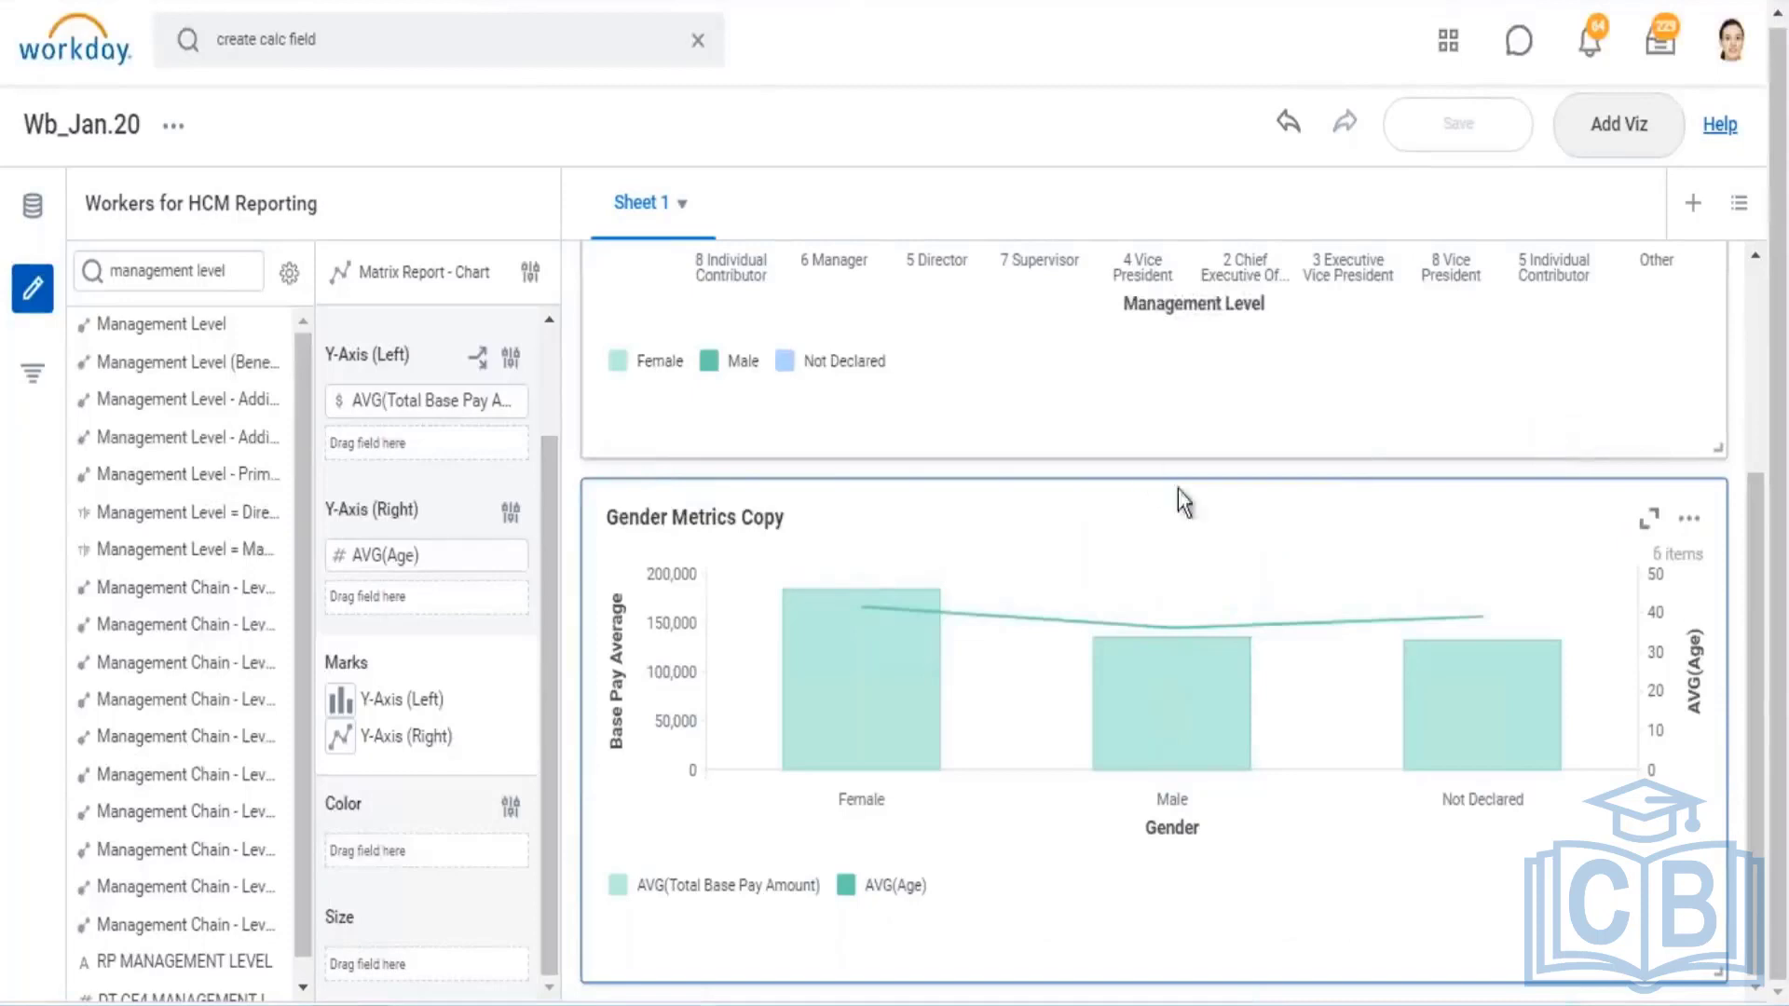
pyautogui.click(1692, 520)
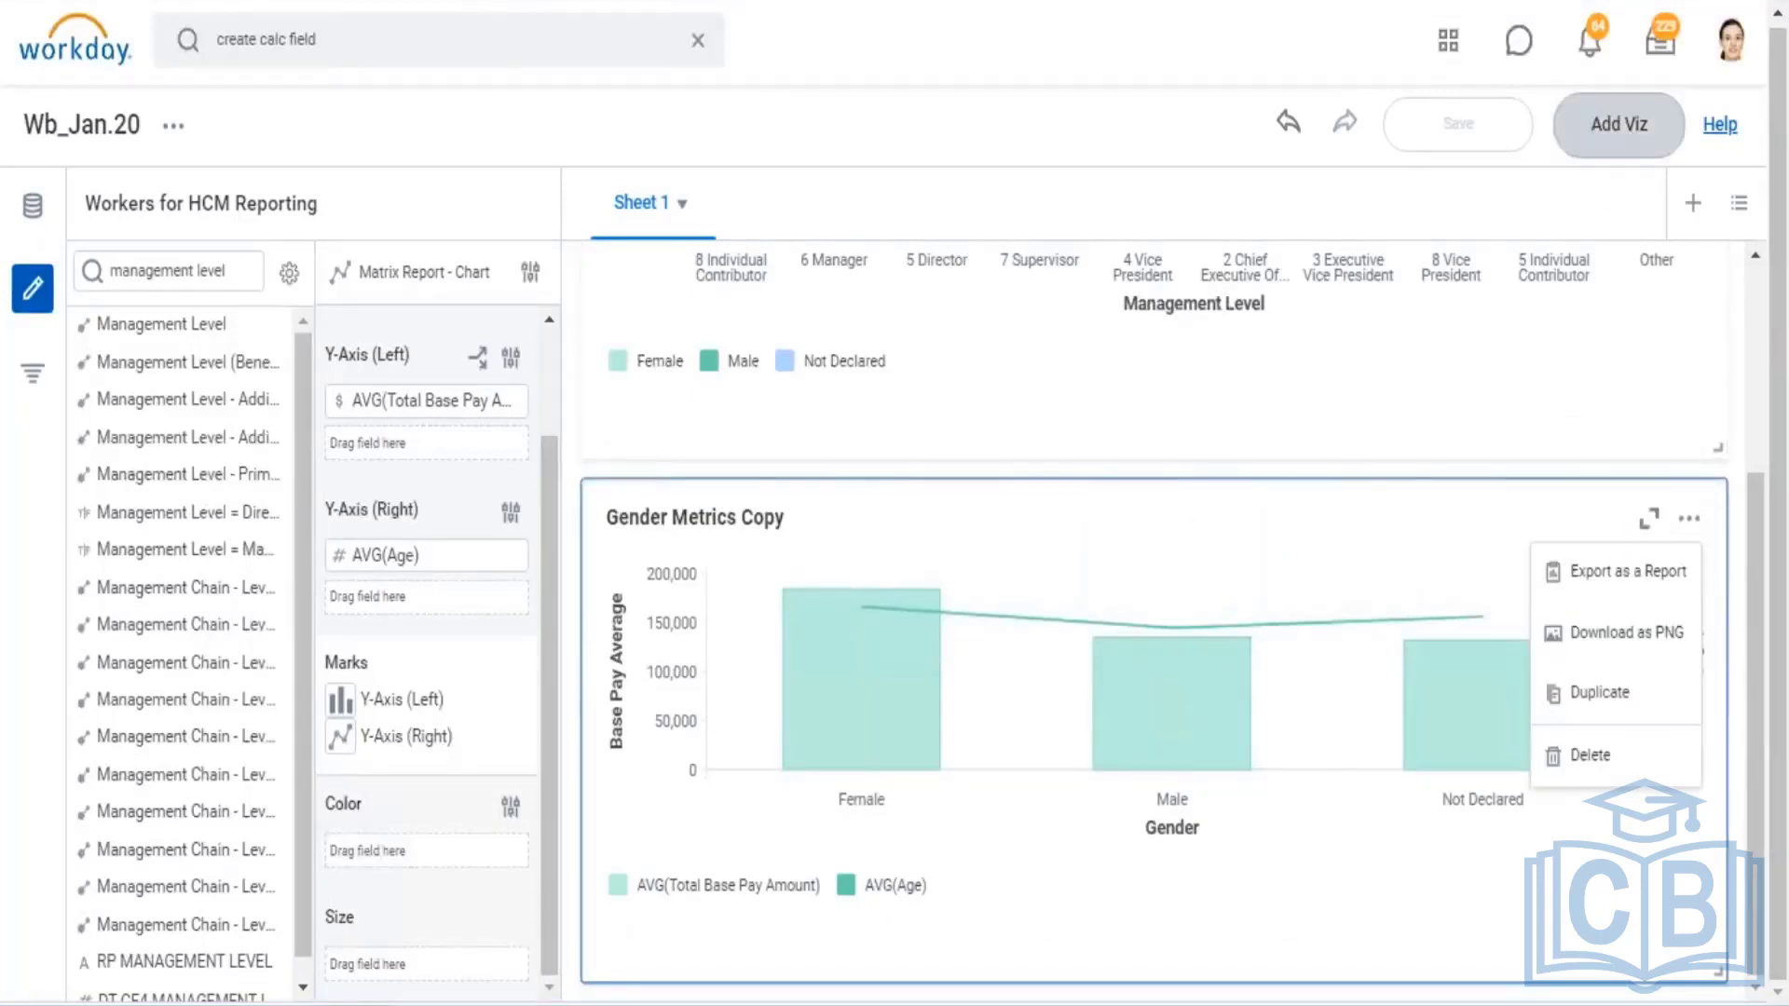
pyautogui.click(1625, 708)
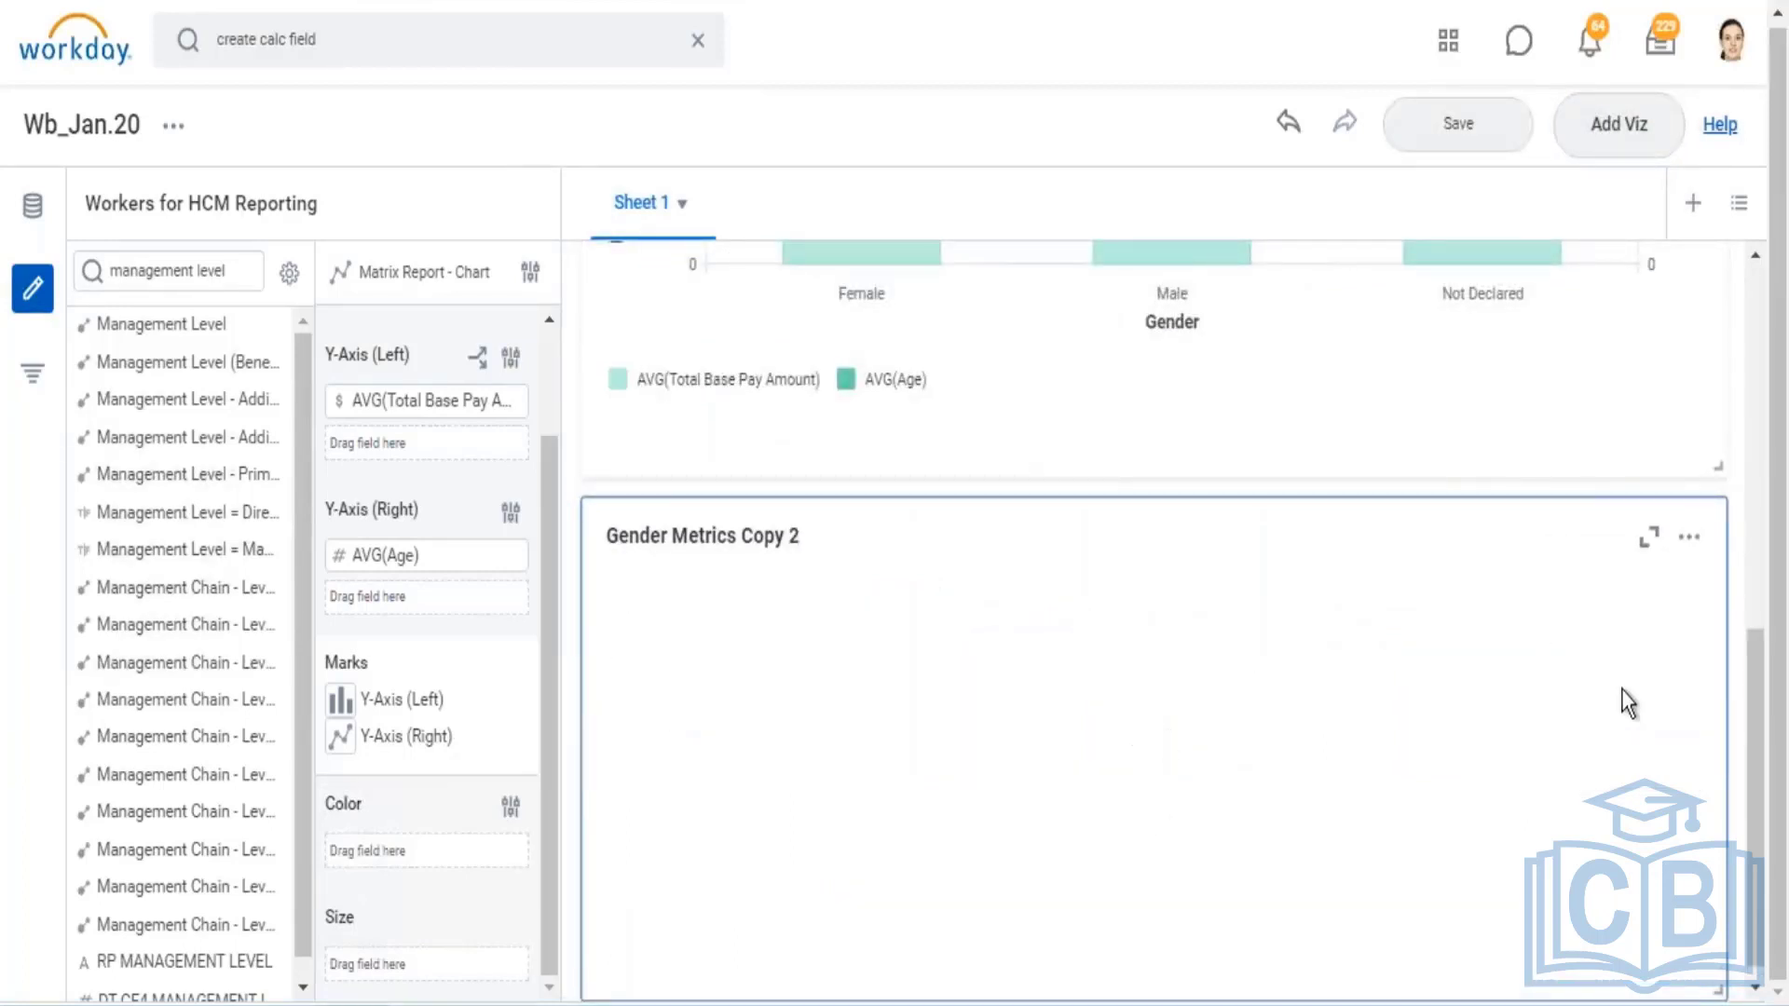
pyautogui.click(1472, 130)
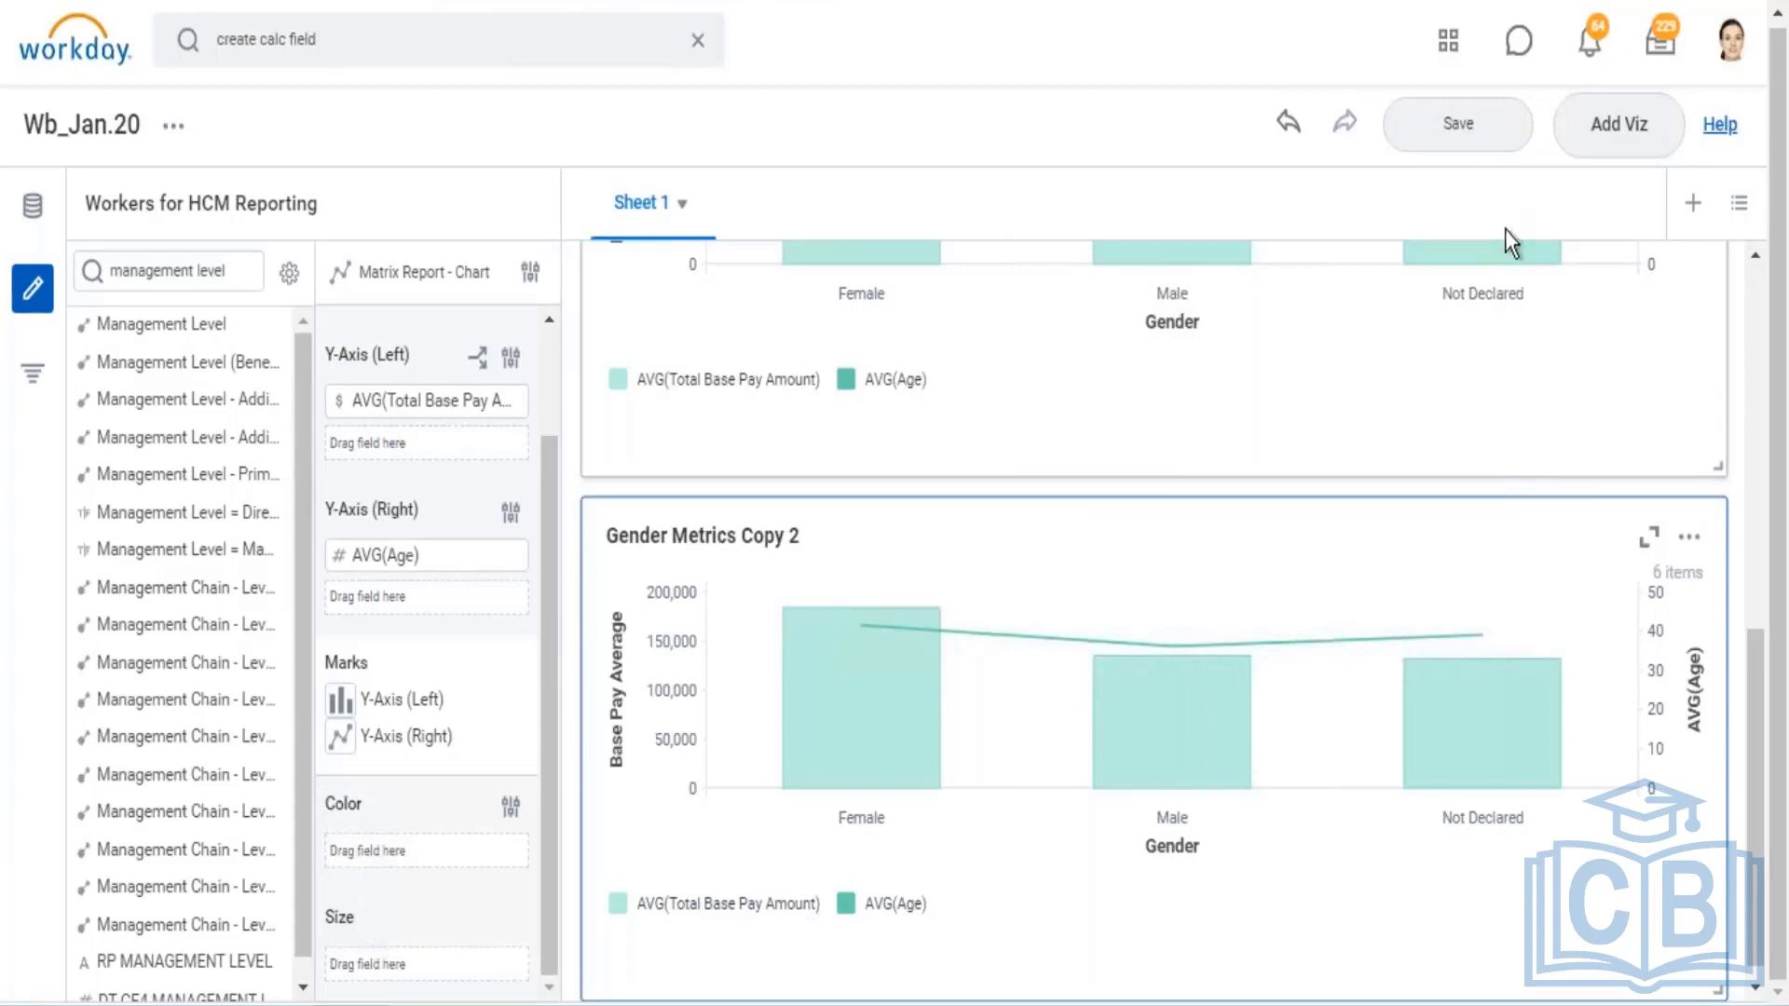
pyautogui.moveTo(1507, 246)
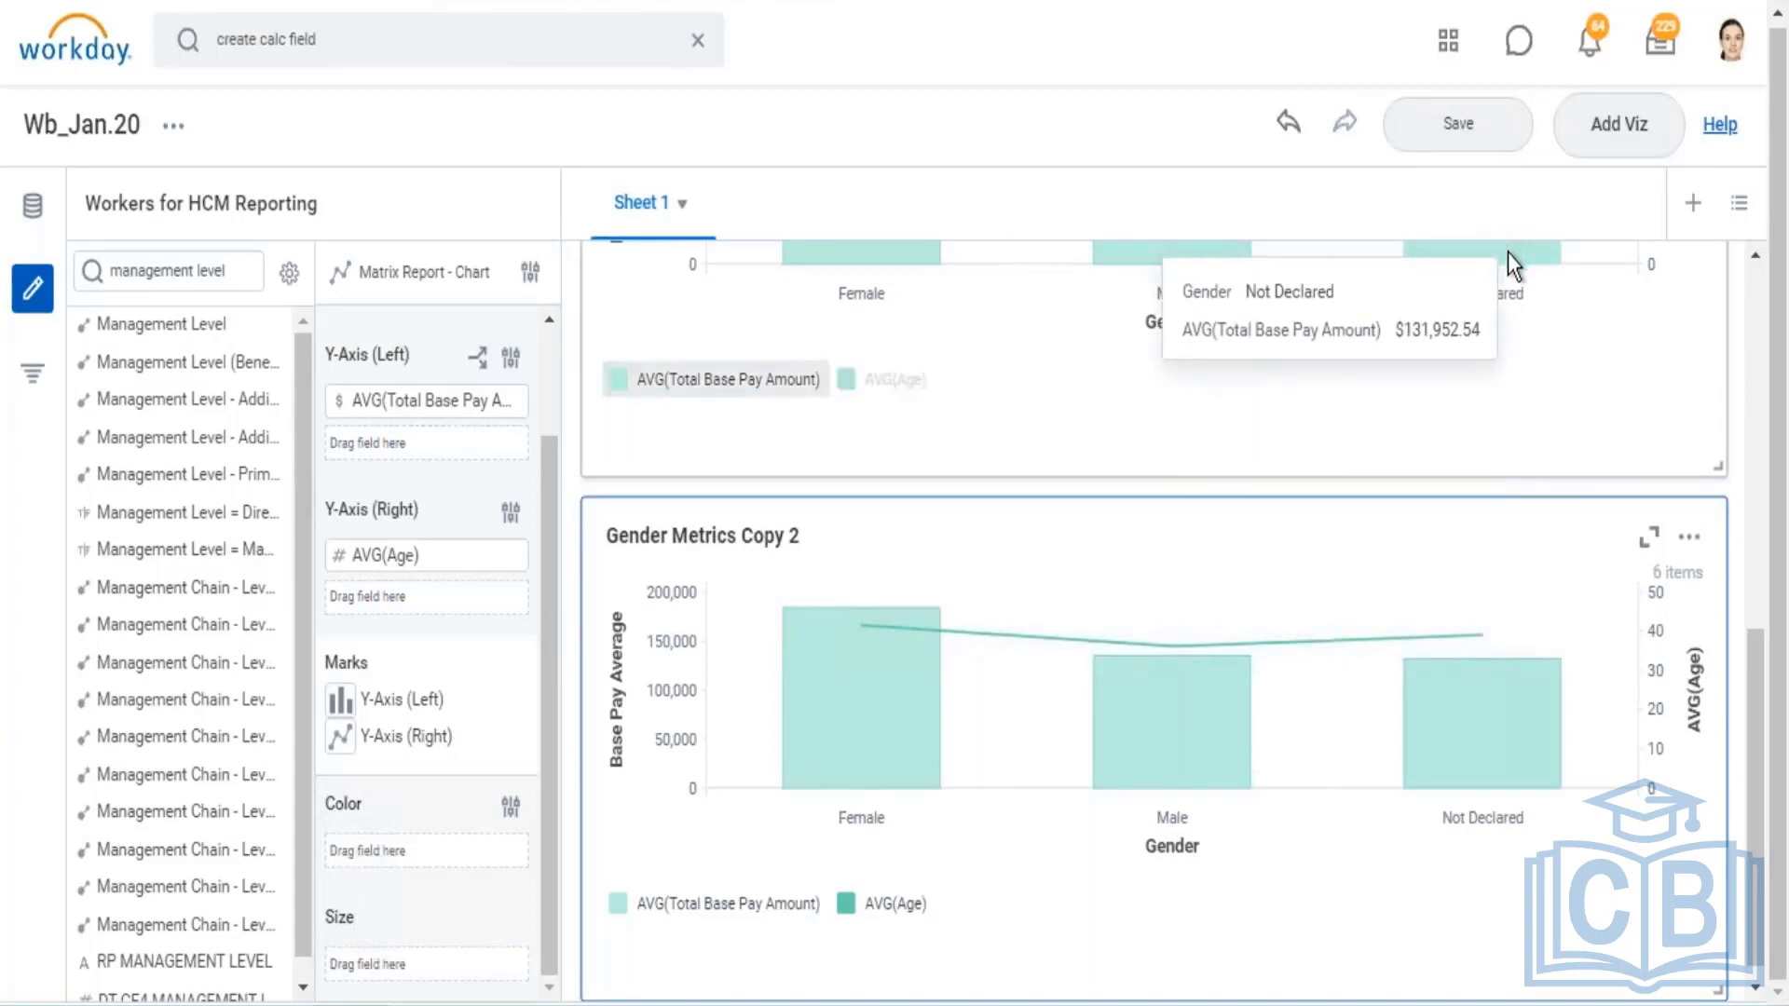
pyautogui.click(787, 538)
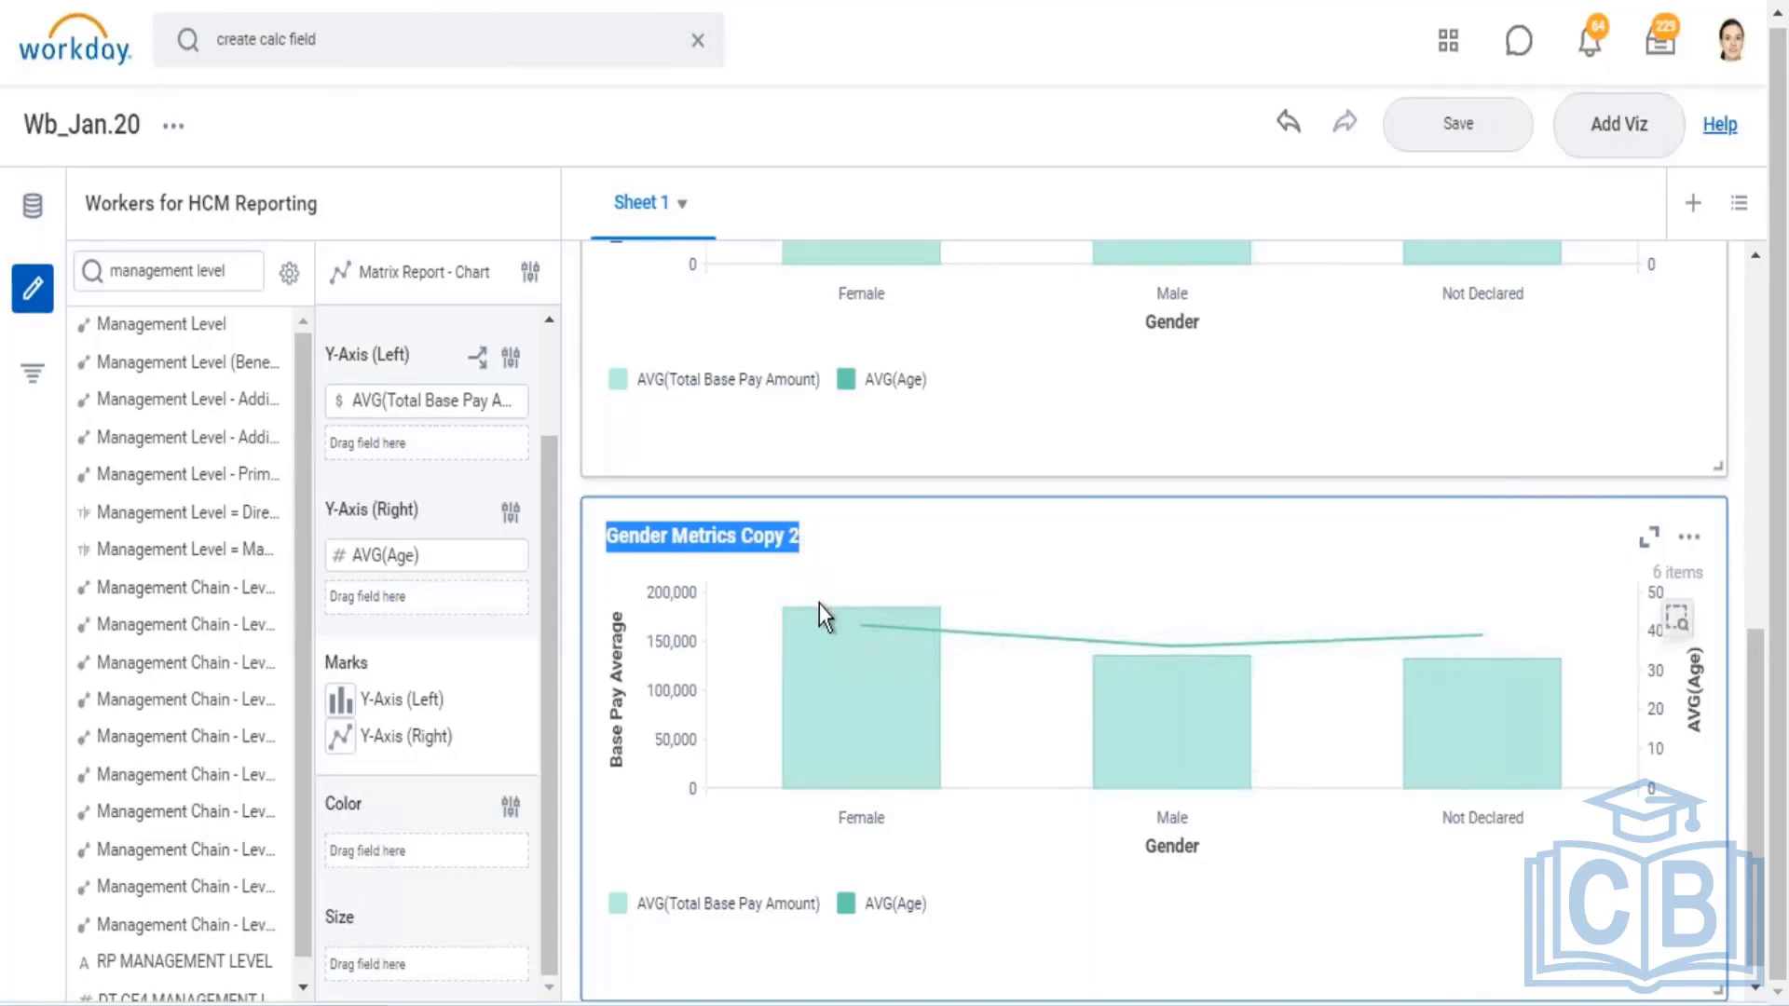
pyautogui.moveTo(829, 622)
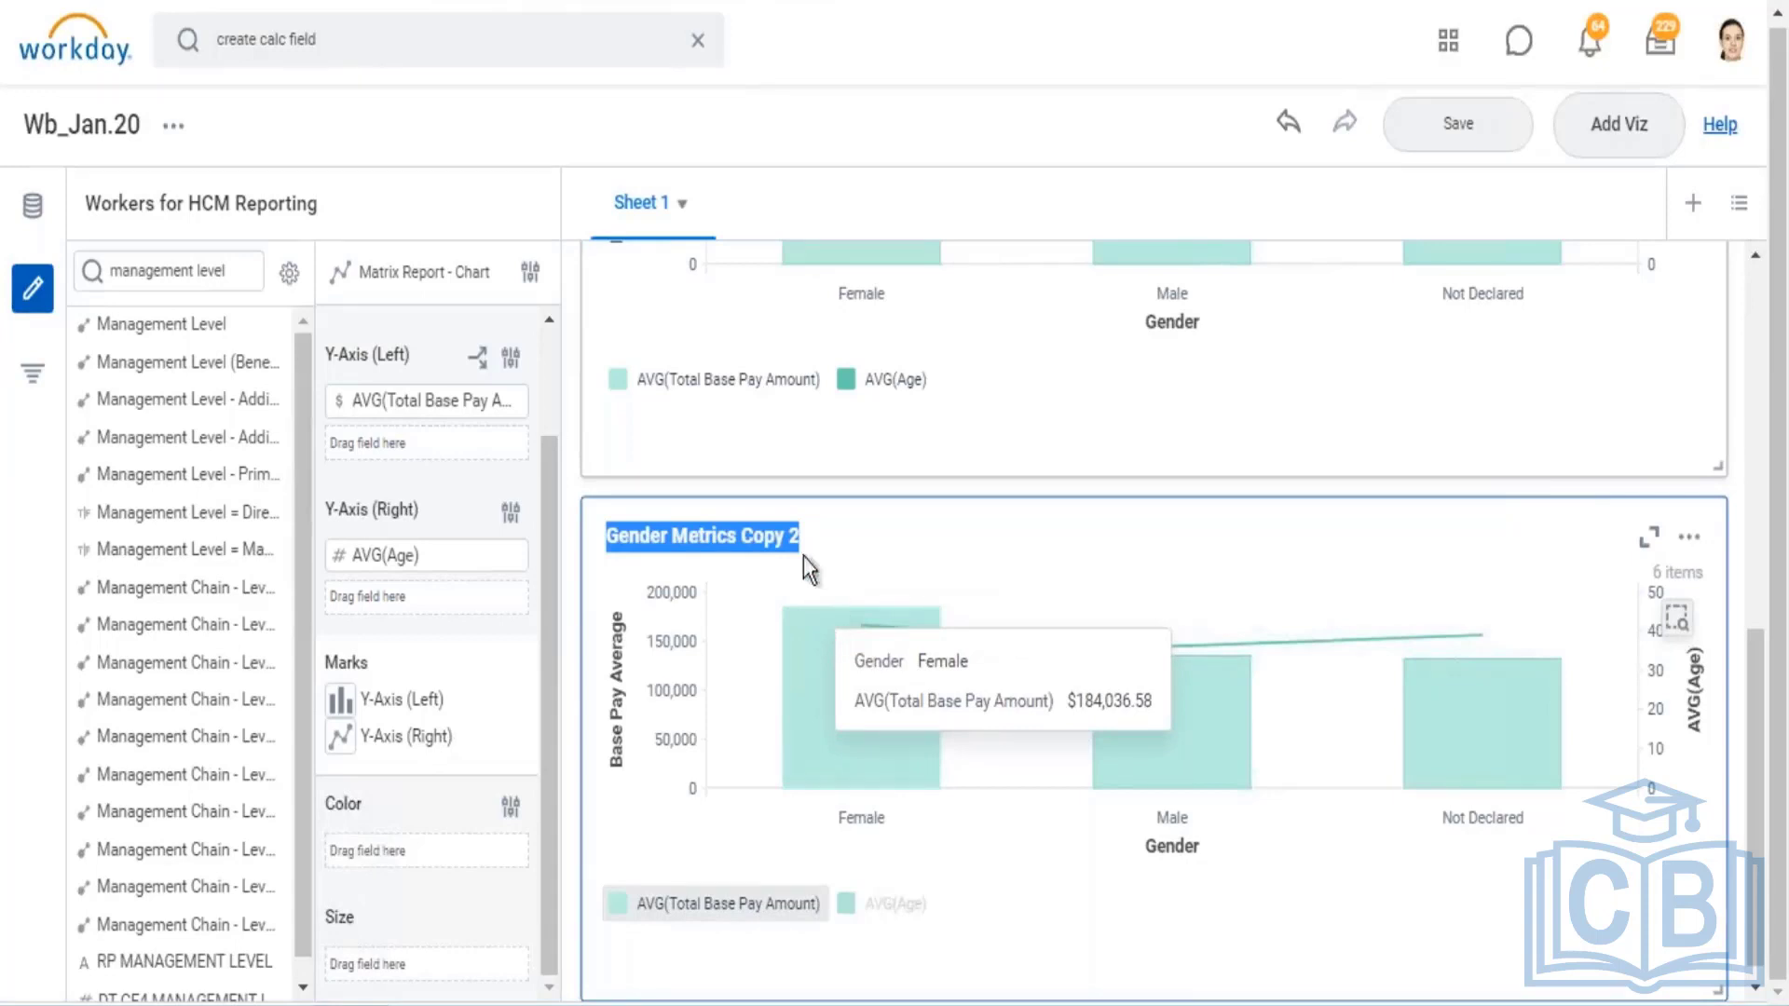
pyautogui.scroll(2, 827, 607)
pyautogui.scroll(2, 823, 607)
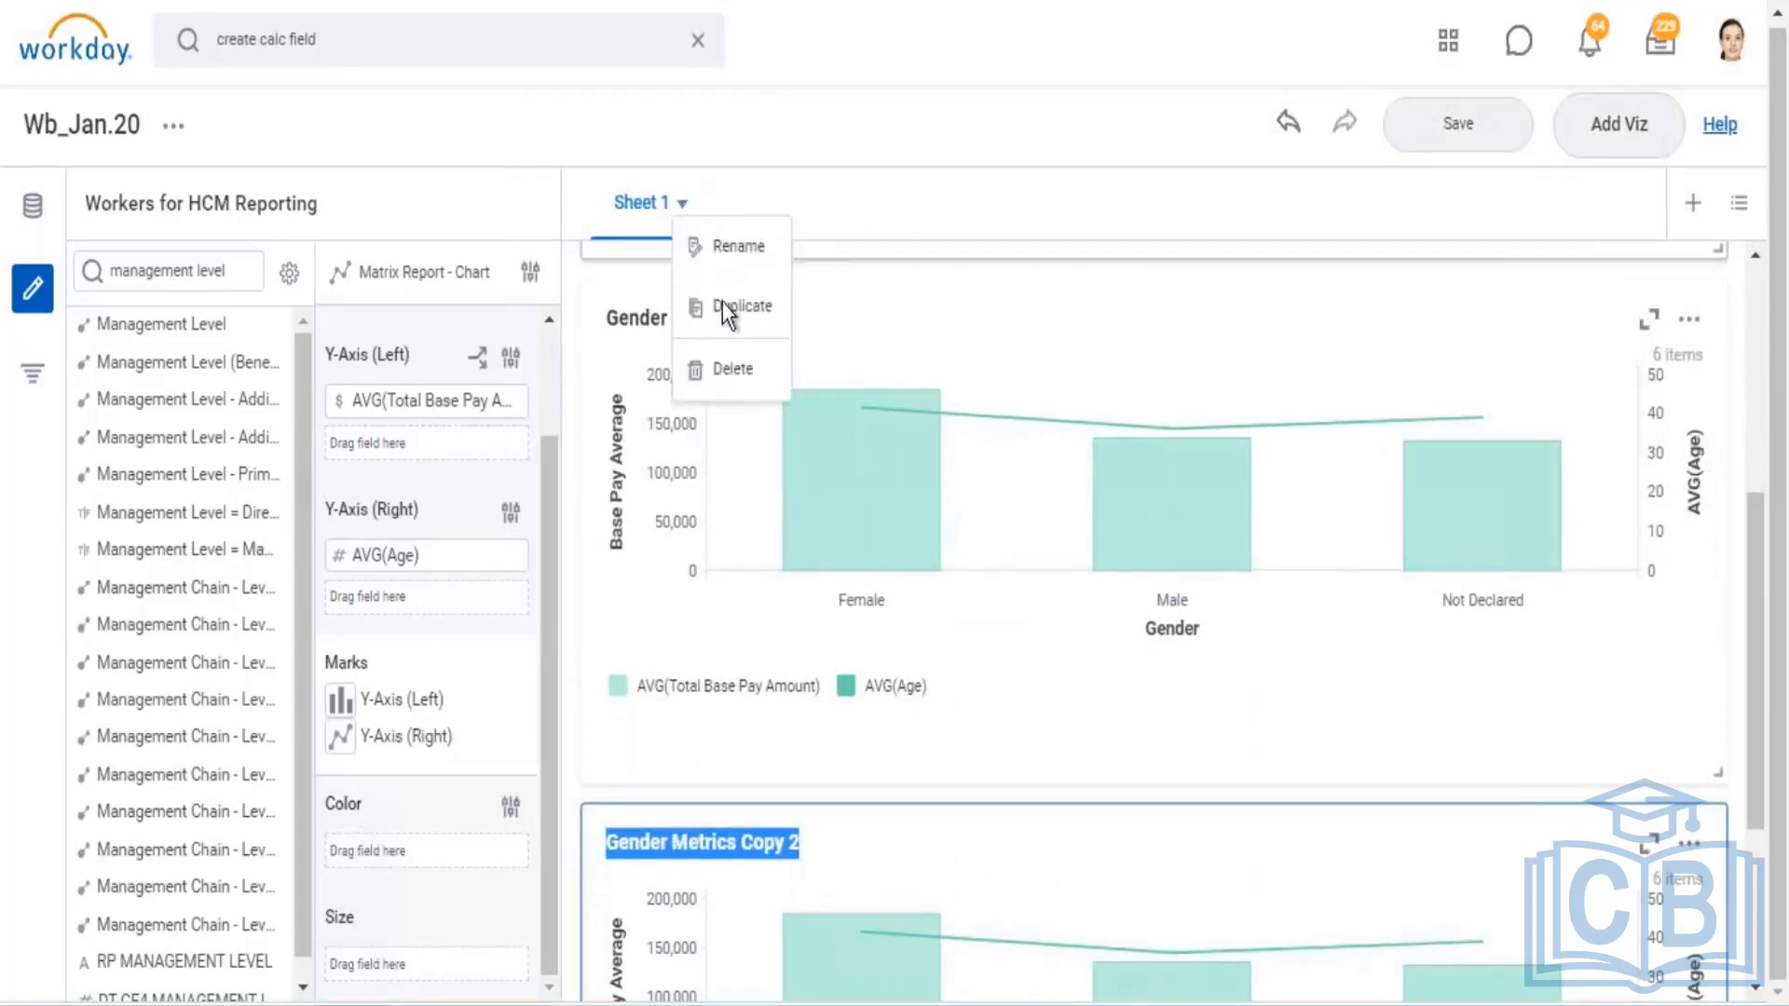
pyautogui.click(948, 186)
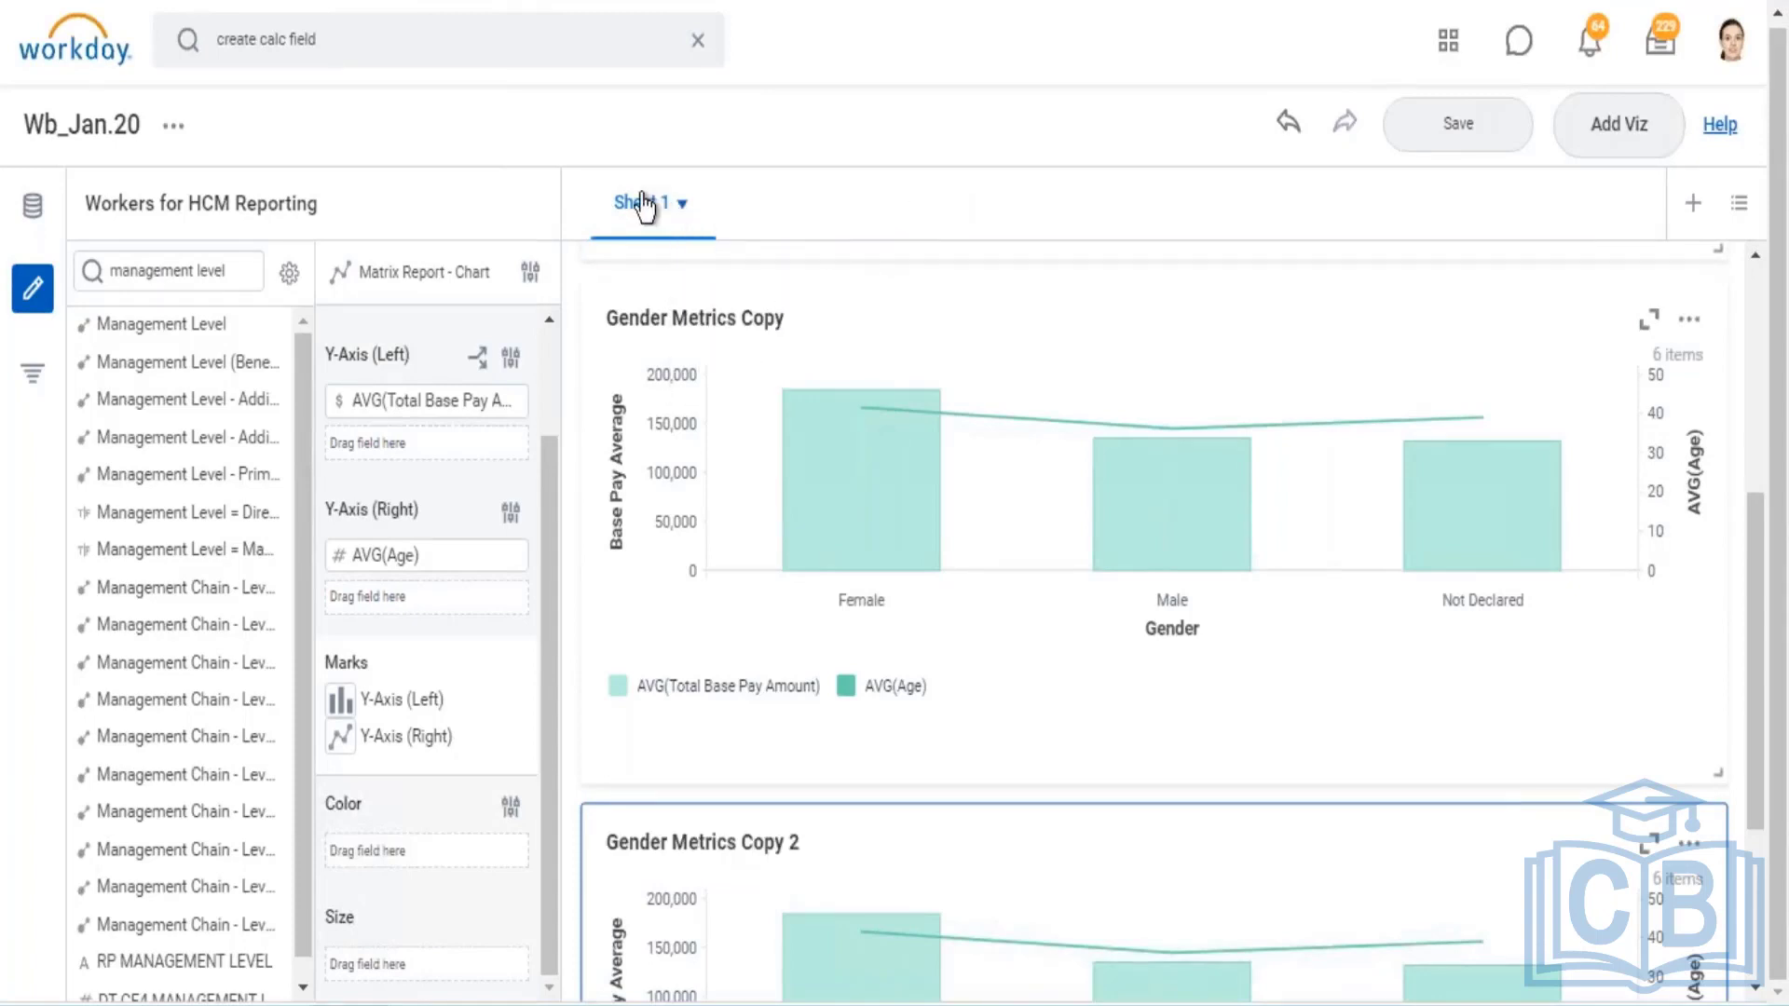
pyautogui.click(684, 208)
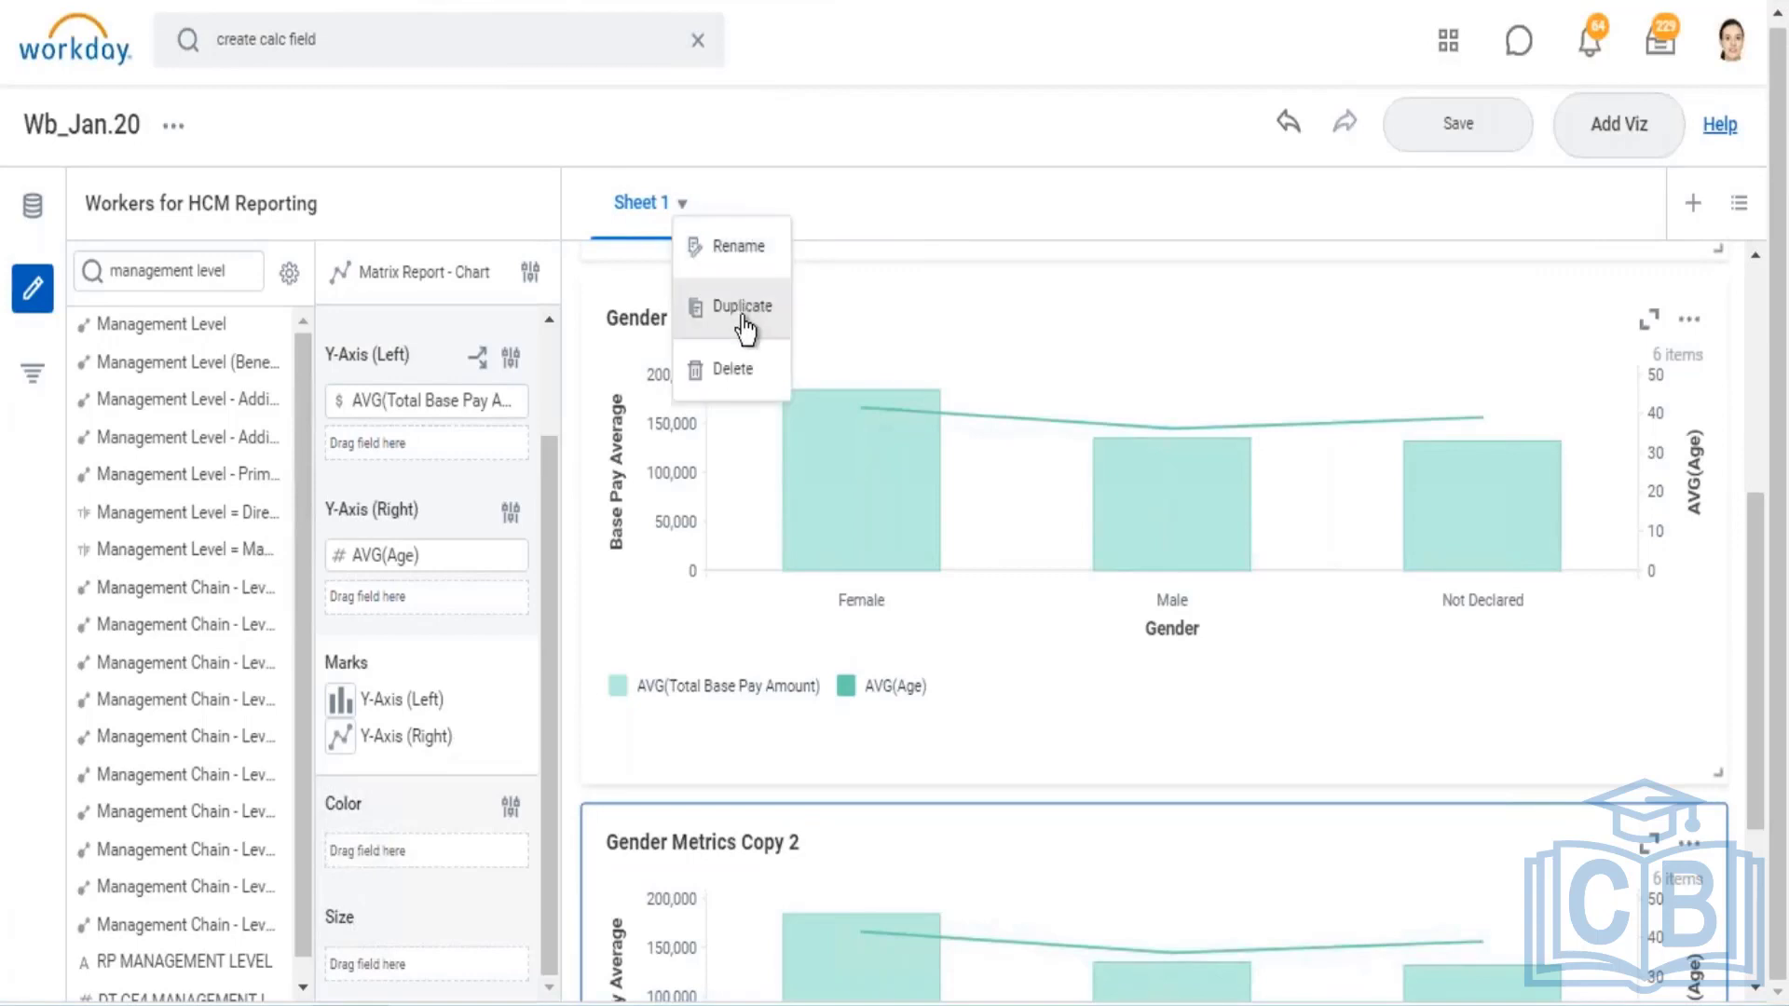
# Add a blank second sheet to the discovery board, compare it with Sheet 1, and delete the new sheet
pyautogui.click(1693, 205)
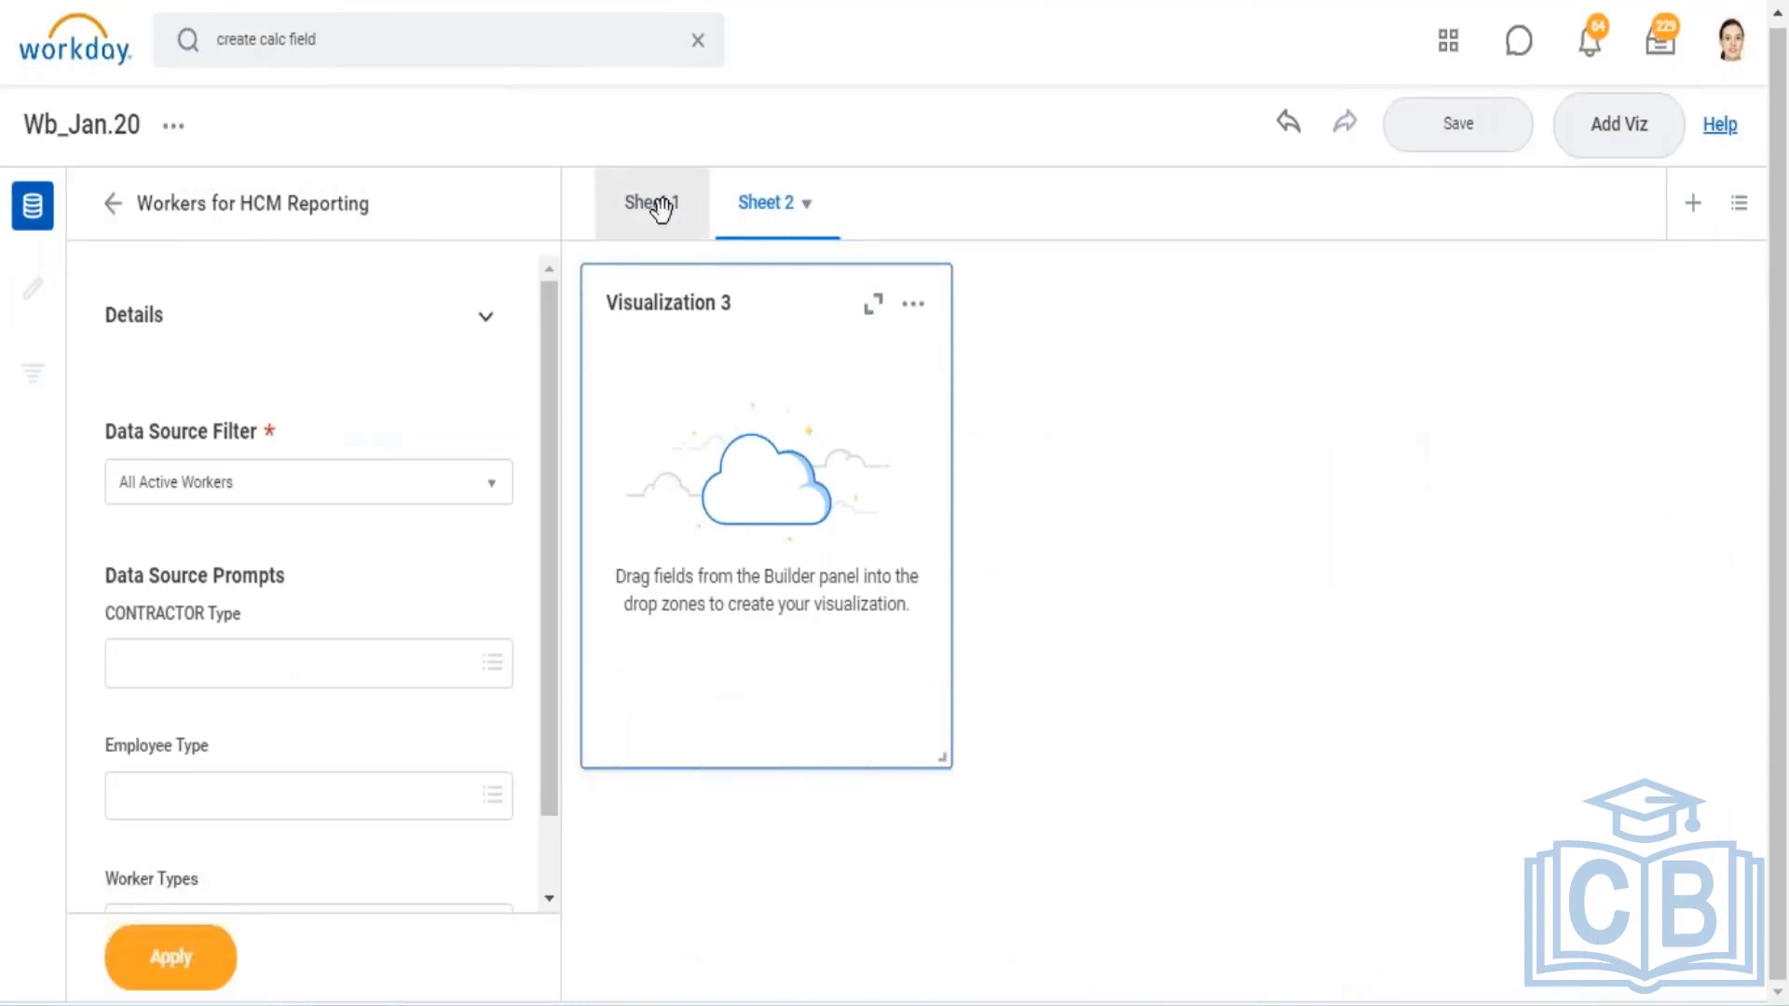
pyautogui.click(660, 209)
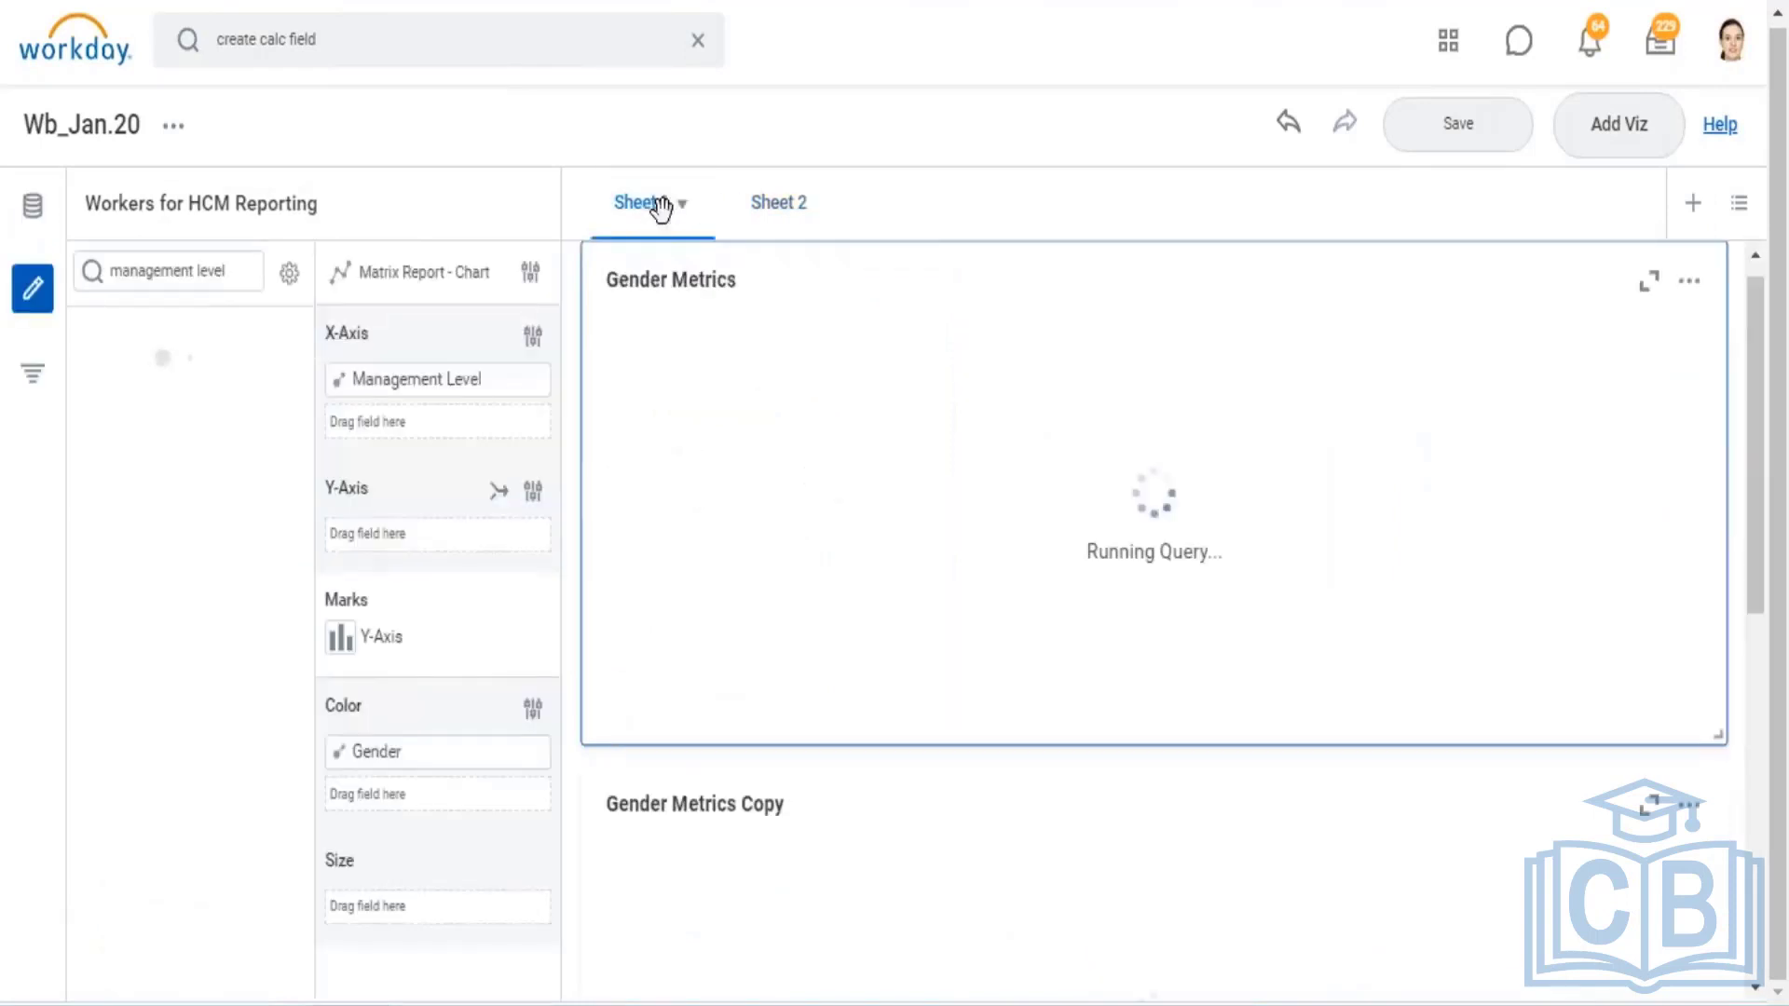
pyautogui.click(801, 211)
pyautogui.click(806, 205)
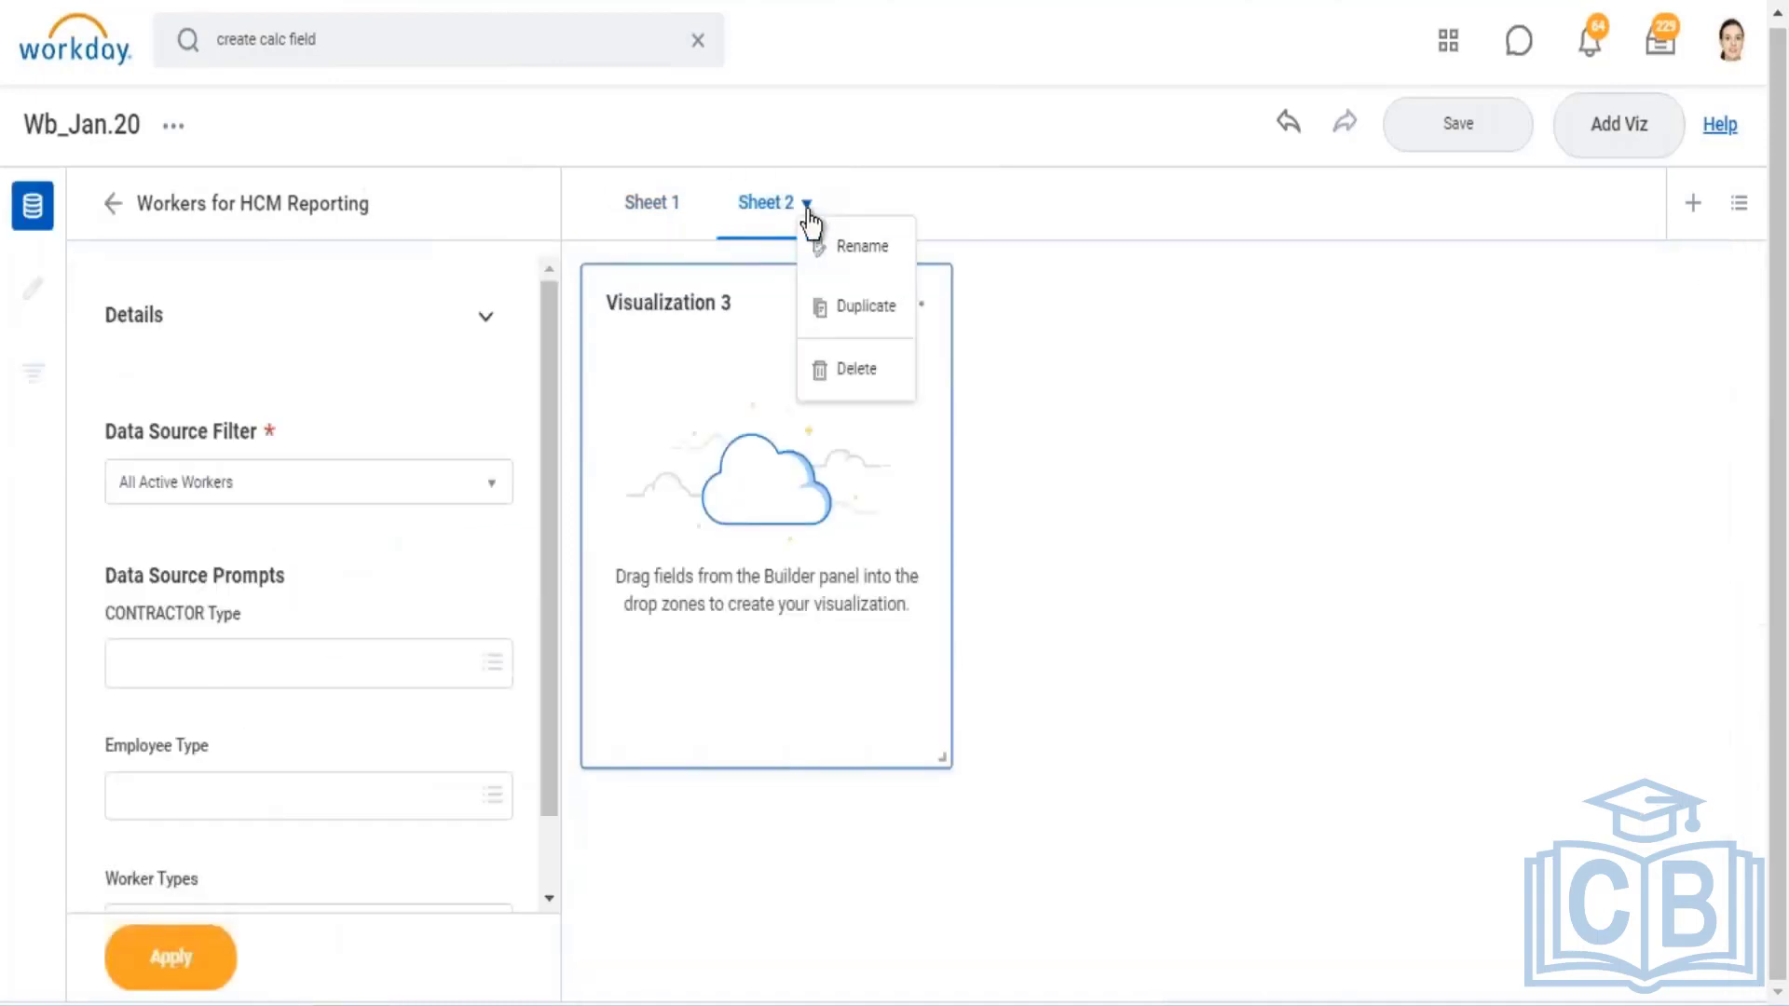
pyautogui.click(854, 371)
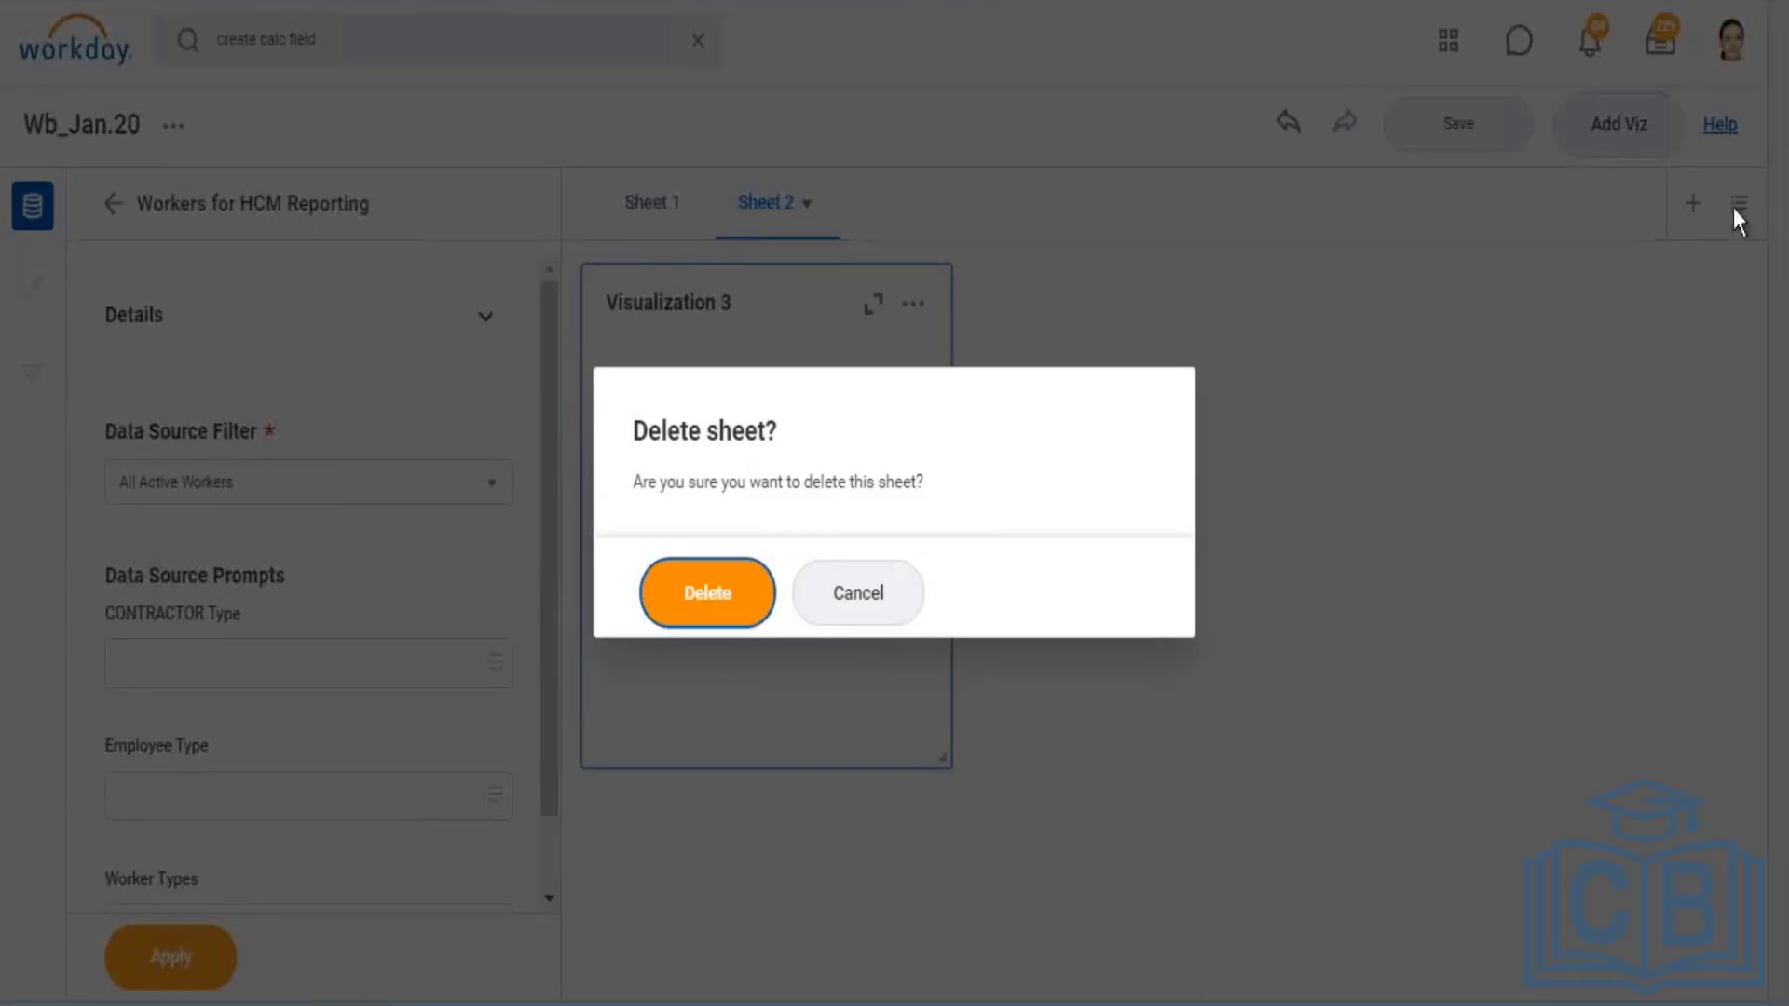
pyautogui.press('Return')
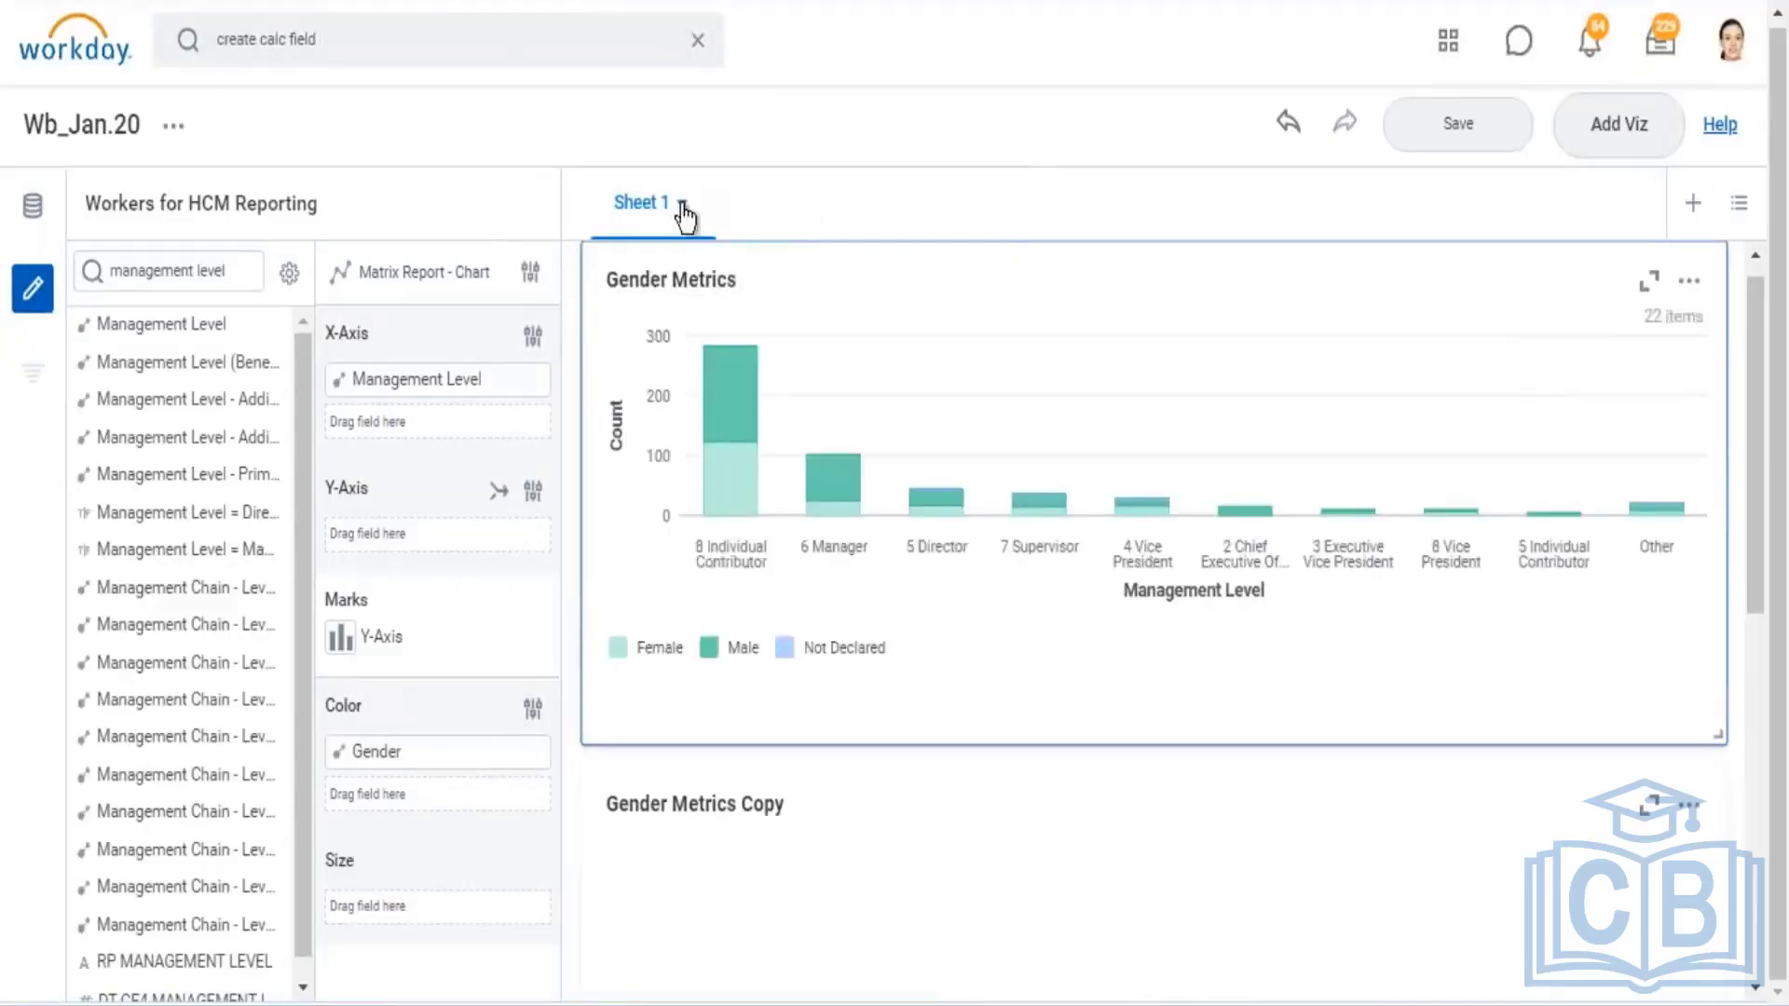
# Duplicate Sheet 1, review the charts on the copied sheet, and delete the copy
pyautogui.click(683, 203)
pyautogui.click(747, 315)
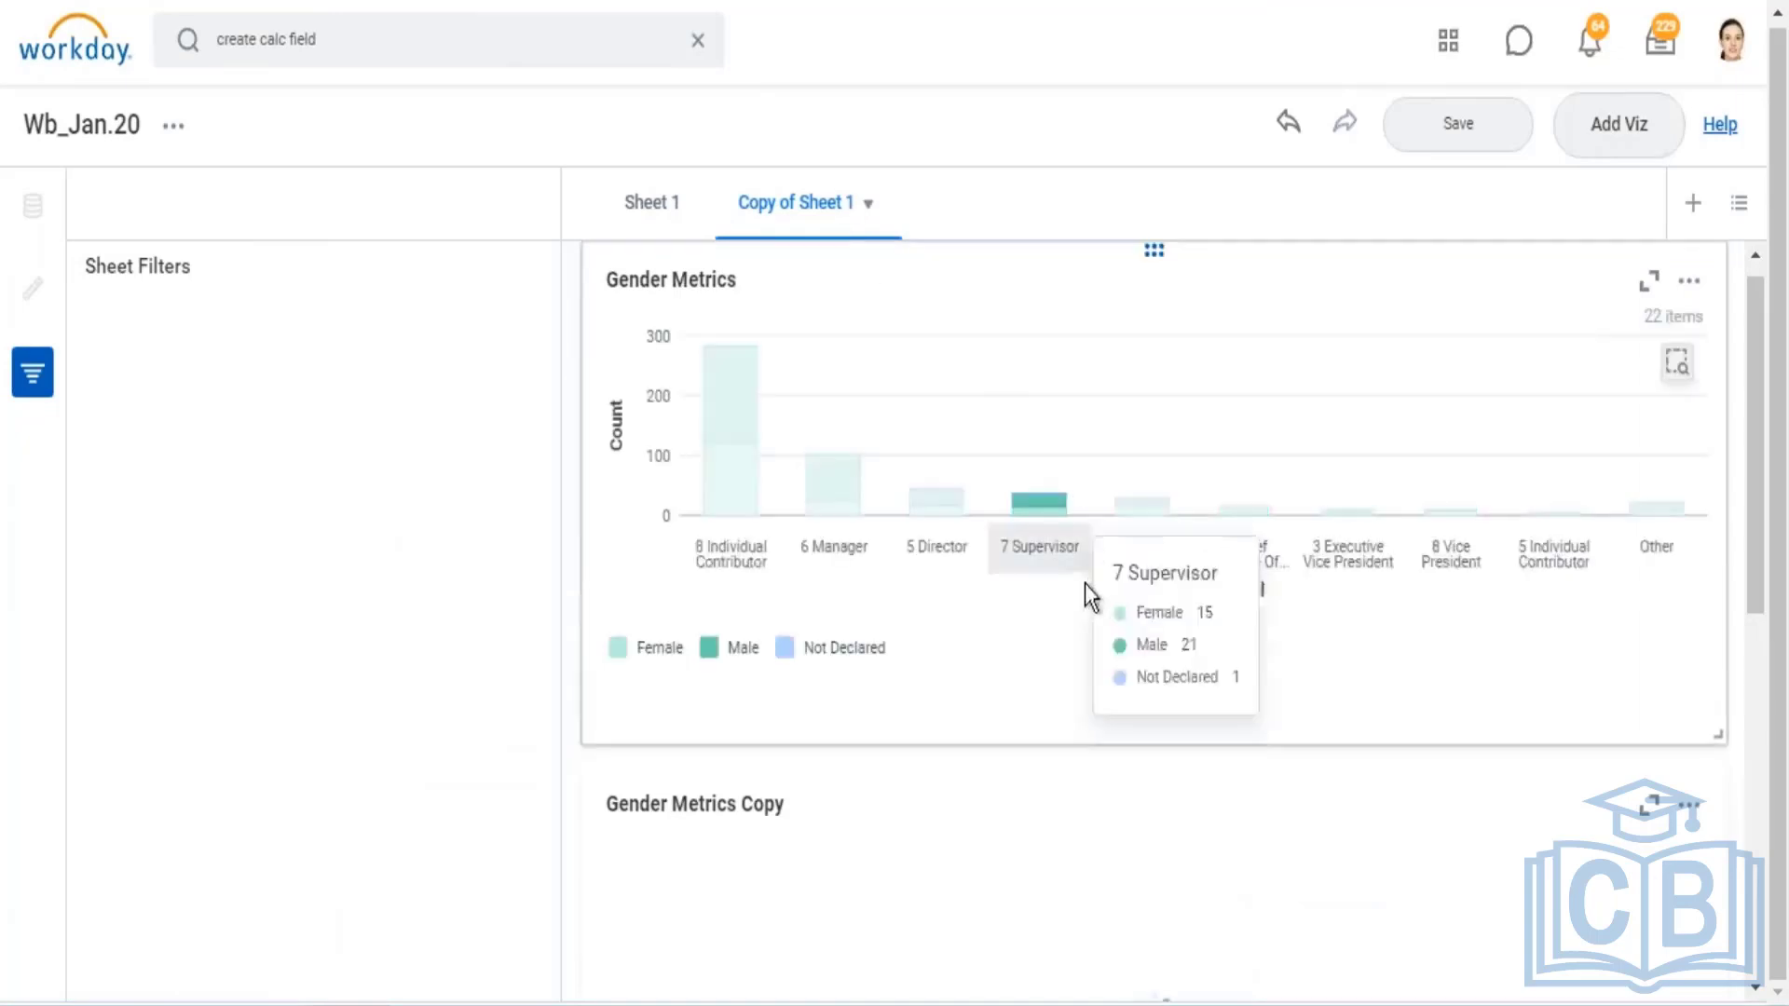
pyautogui.scroll(-8, 1085, 583)
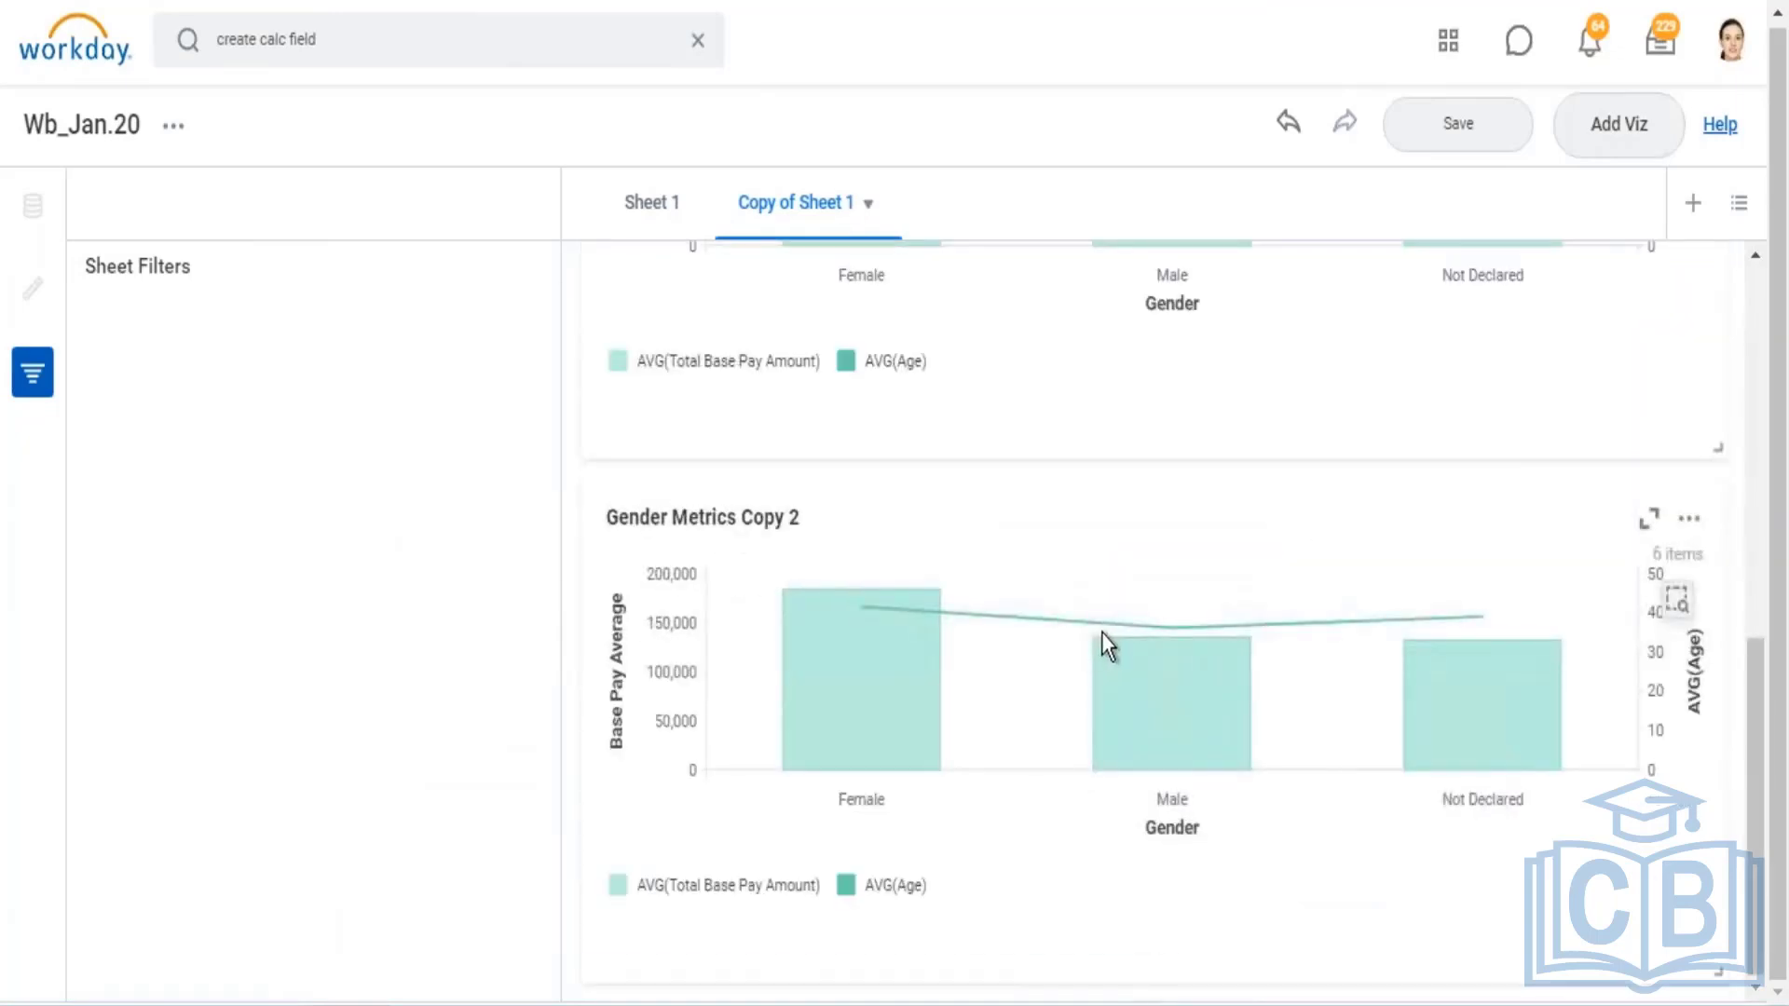
pyautogui.scroll(10, 1103, 643)
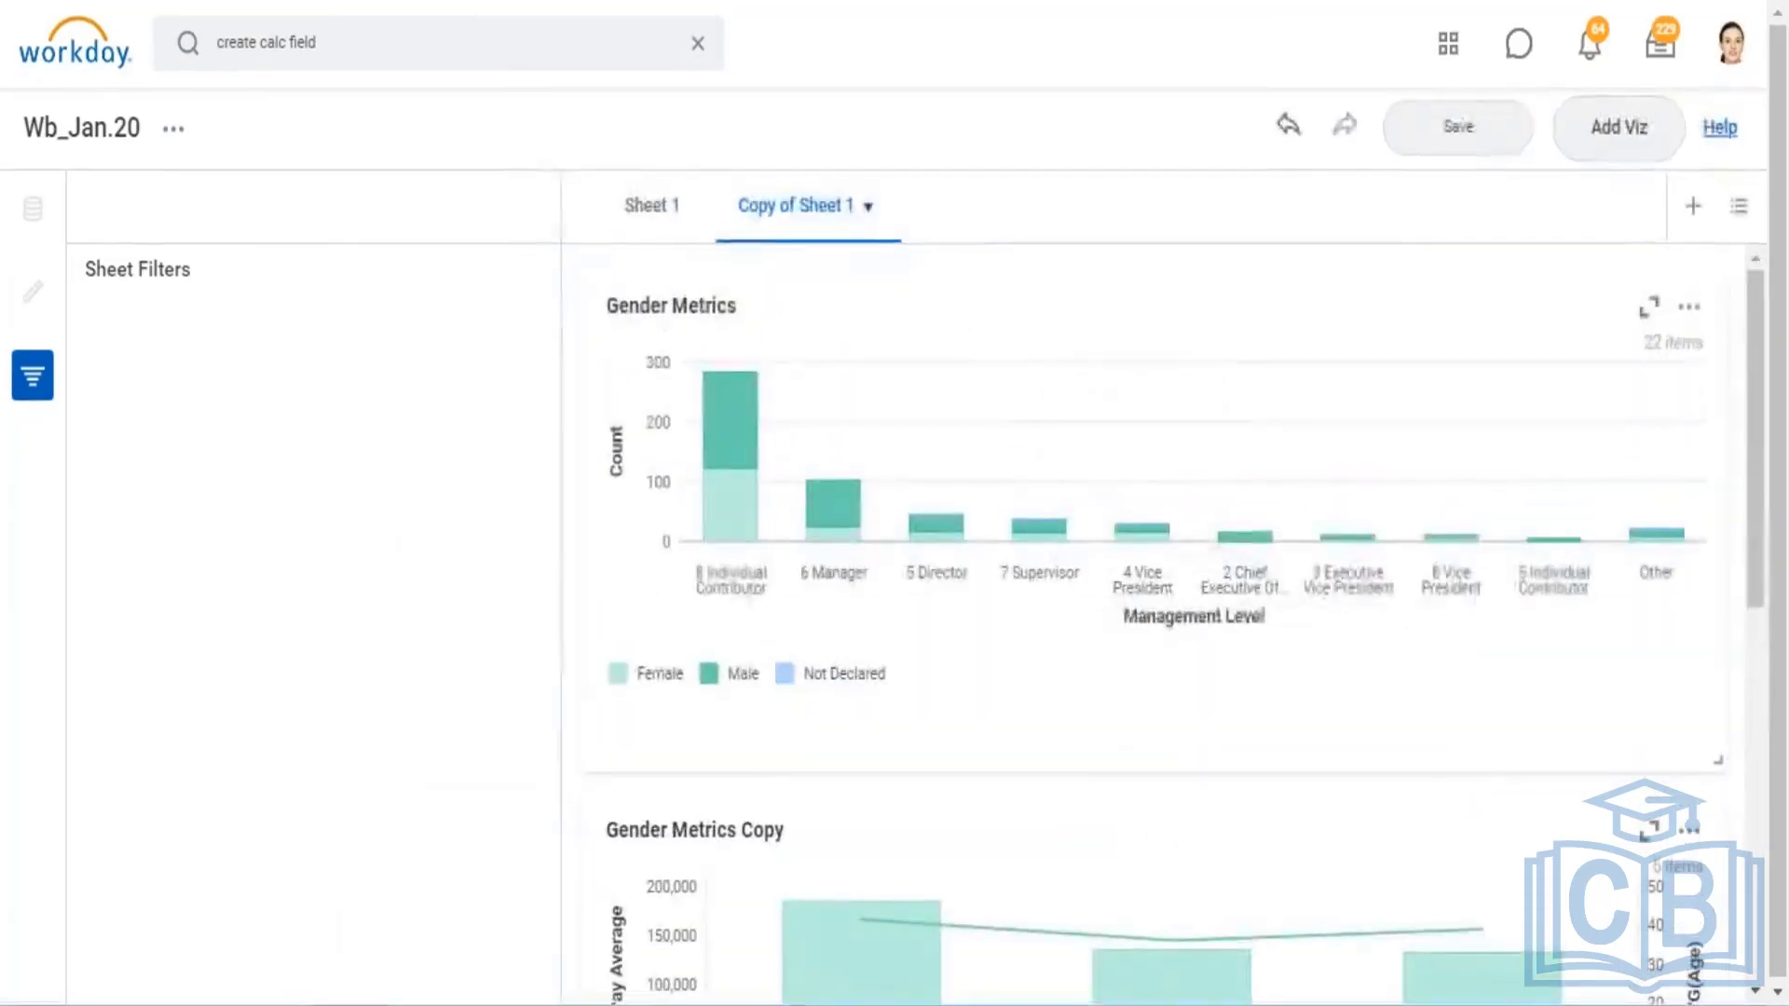
pyautogui.click(868, 205)
pyautogui.click(917, 377)
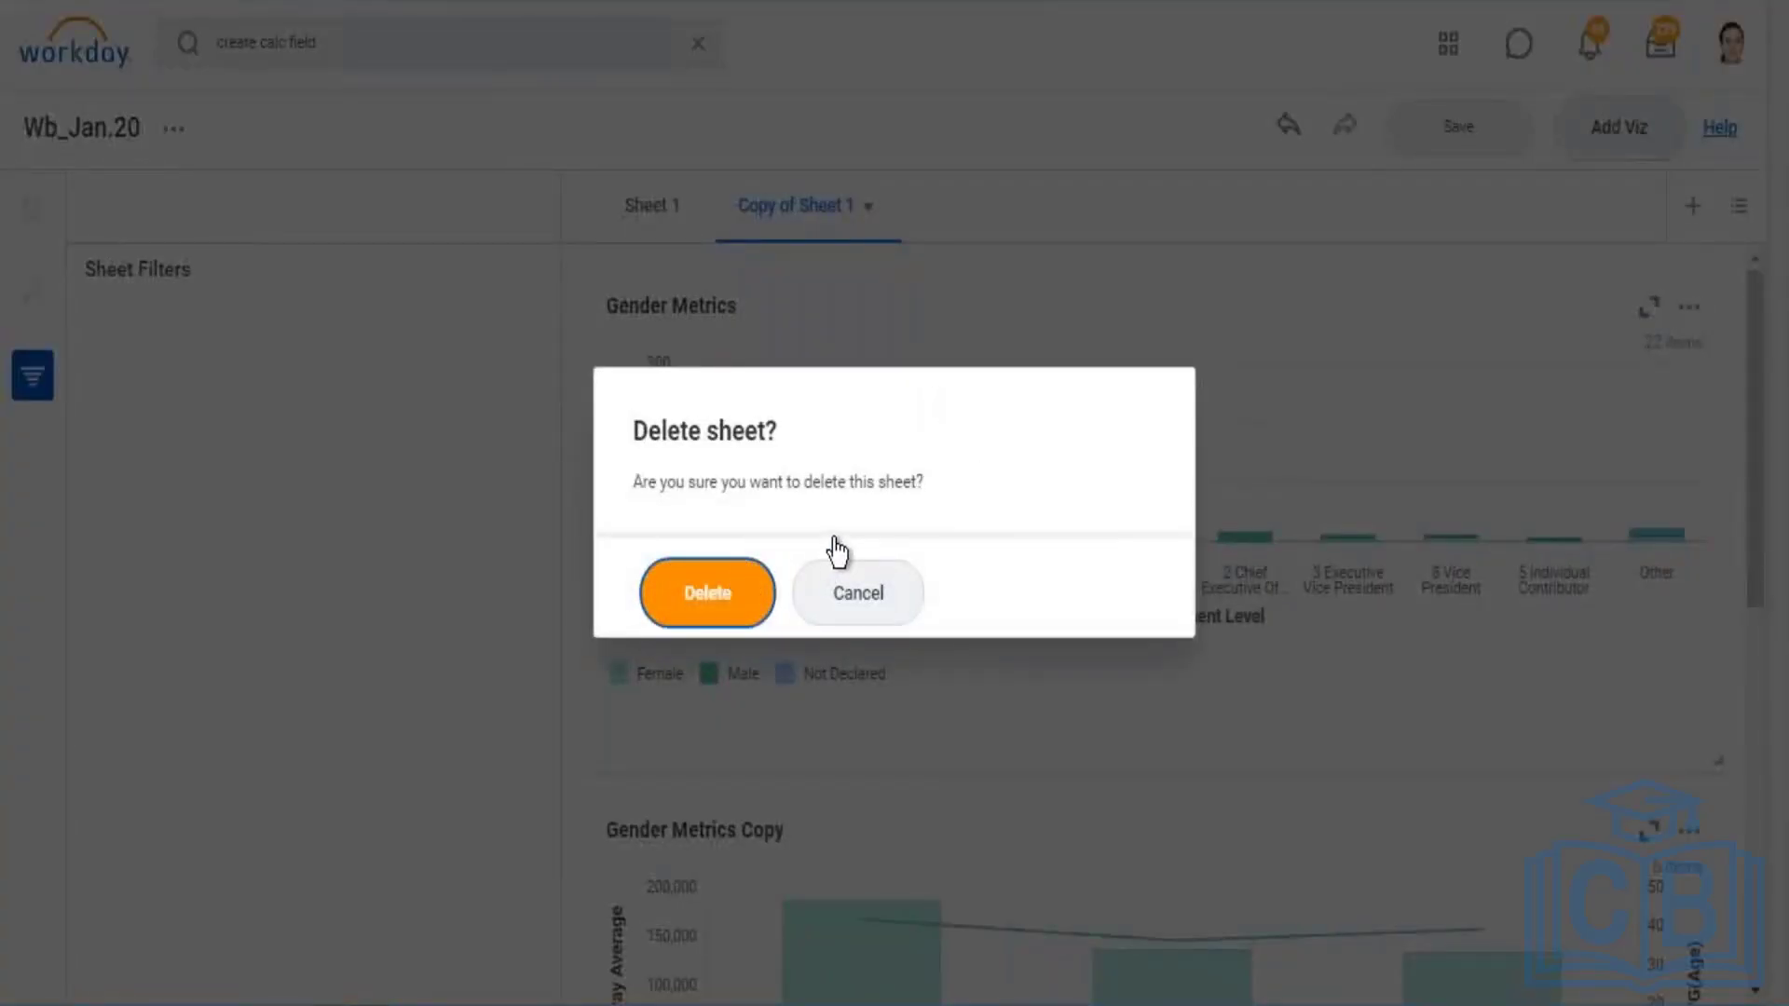
pyautogui.press('Return')
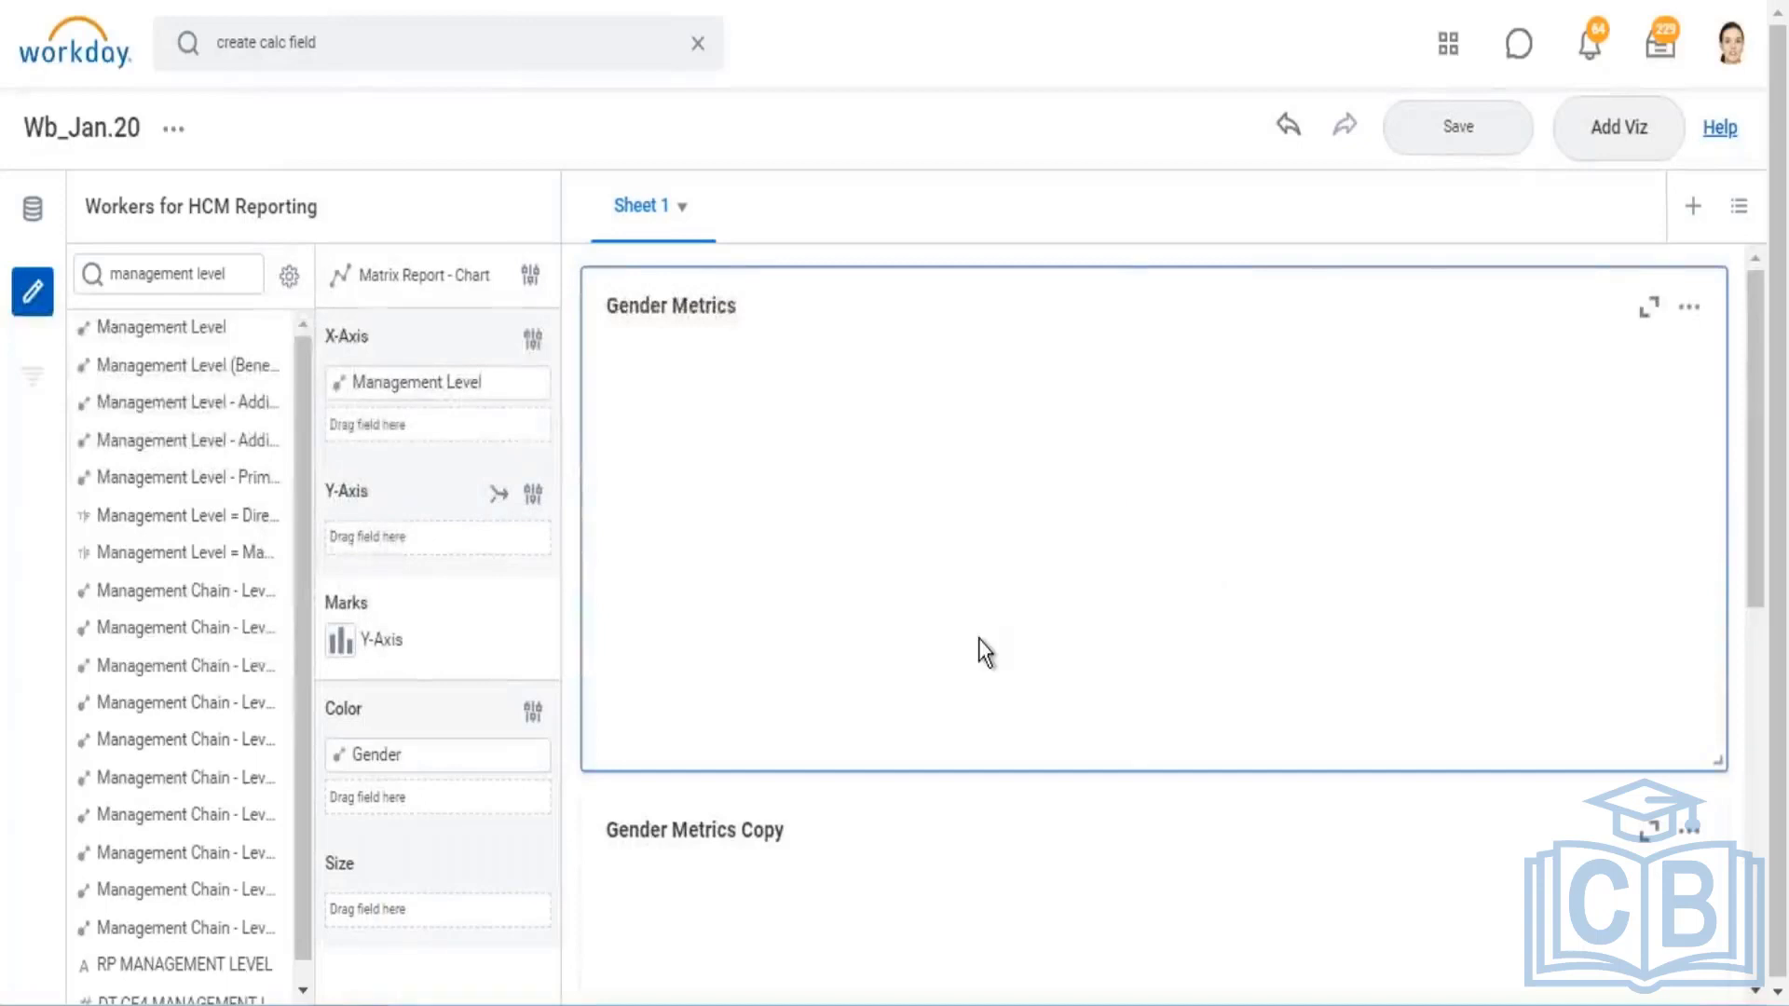
# Review the remaining charts on Sheet 1 and save the Wb_Jan.20 discovery board
pyautogui.scroll(-9, 978, 639)
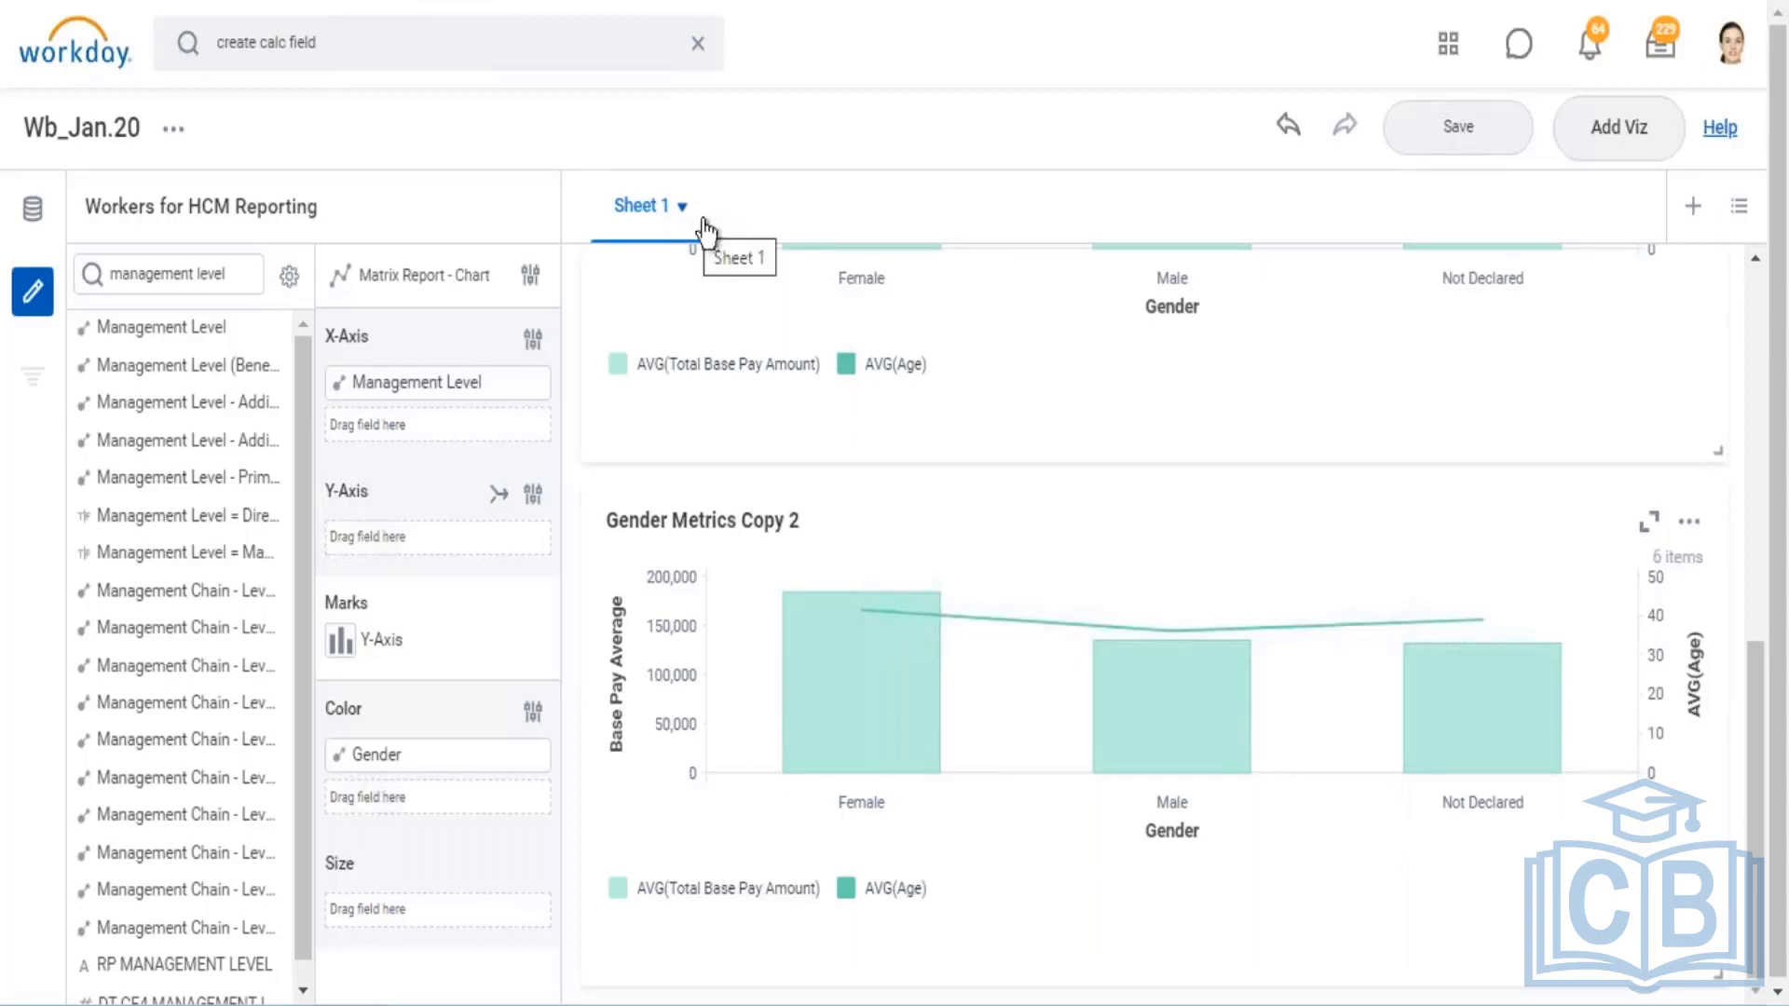
pyautogui.click(1440, 131)
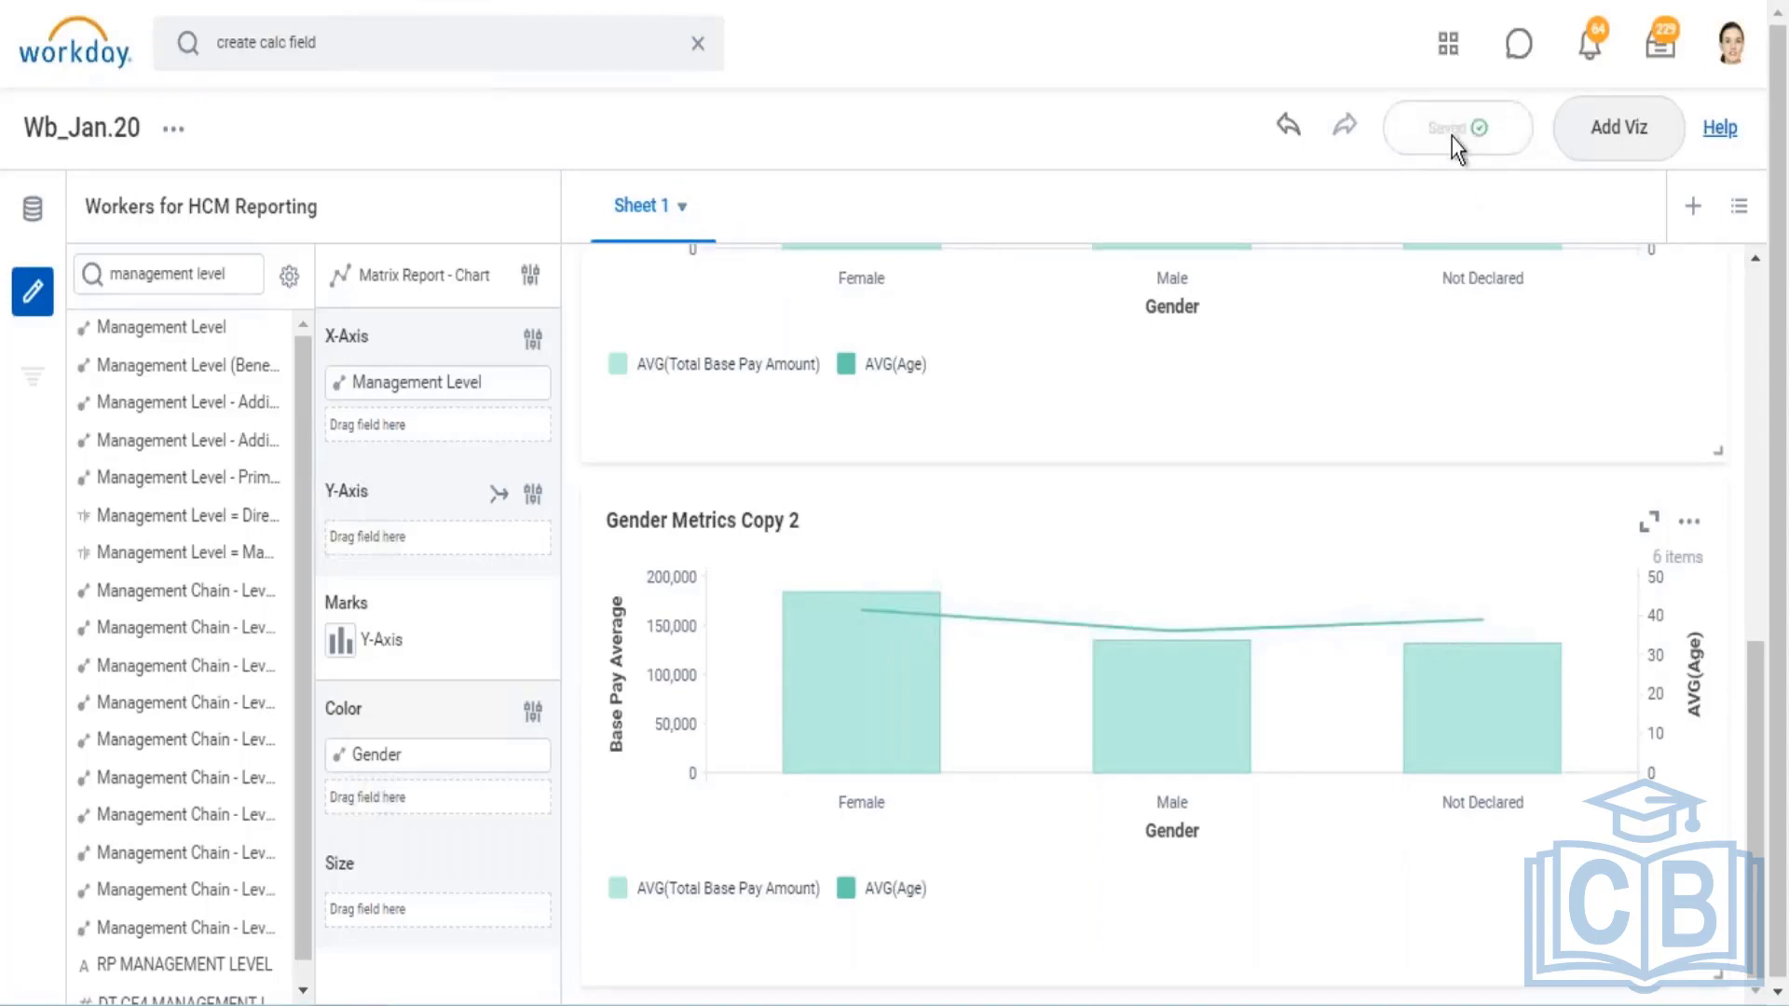
# Open Drive and review the actions available for the Discovery Board file last modified 01/24/2021, including Remove
pyautogui.click(1731, 65)
pyautogui.click(1546, 517)
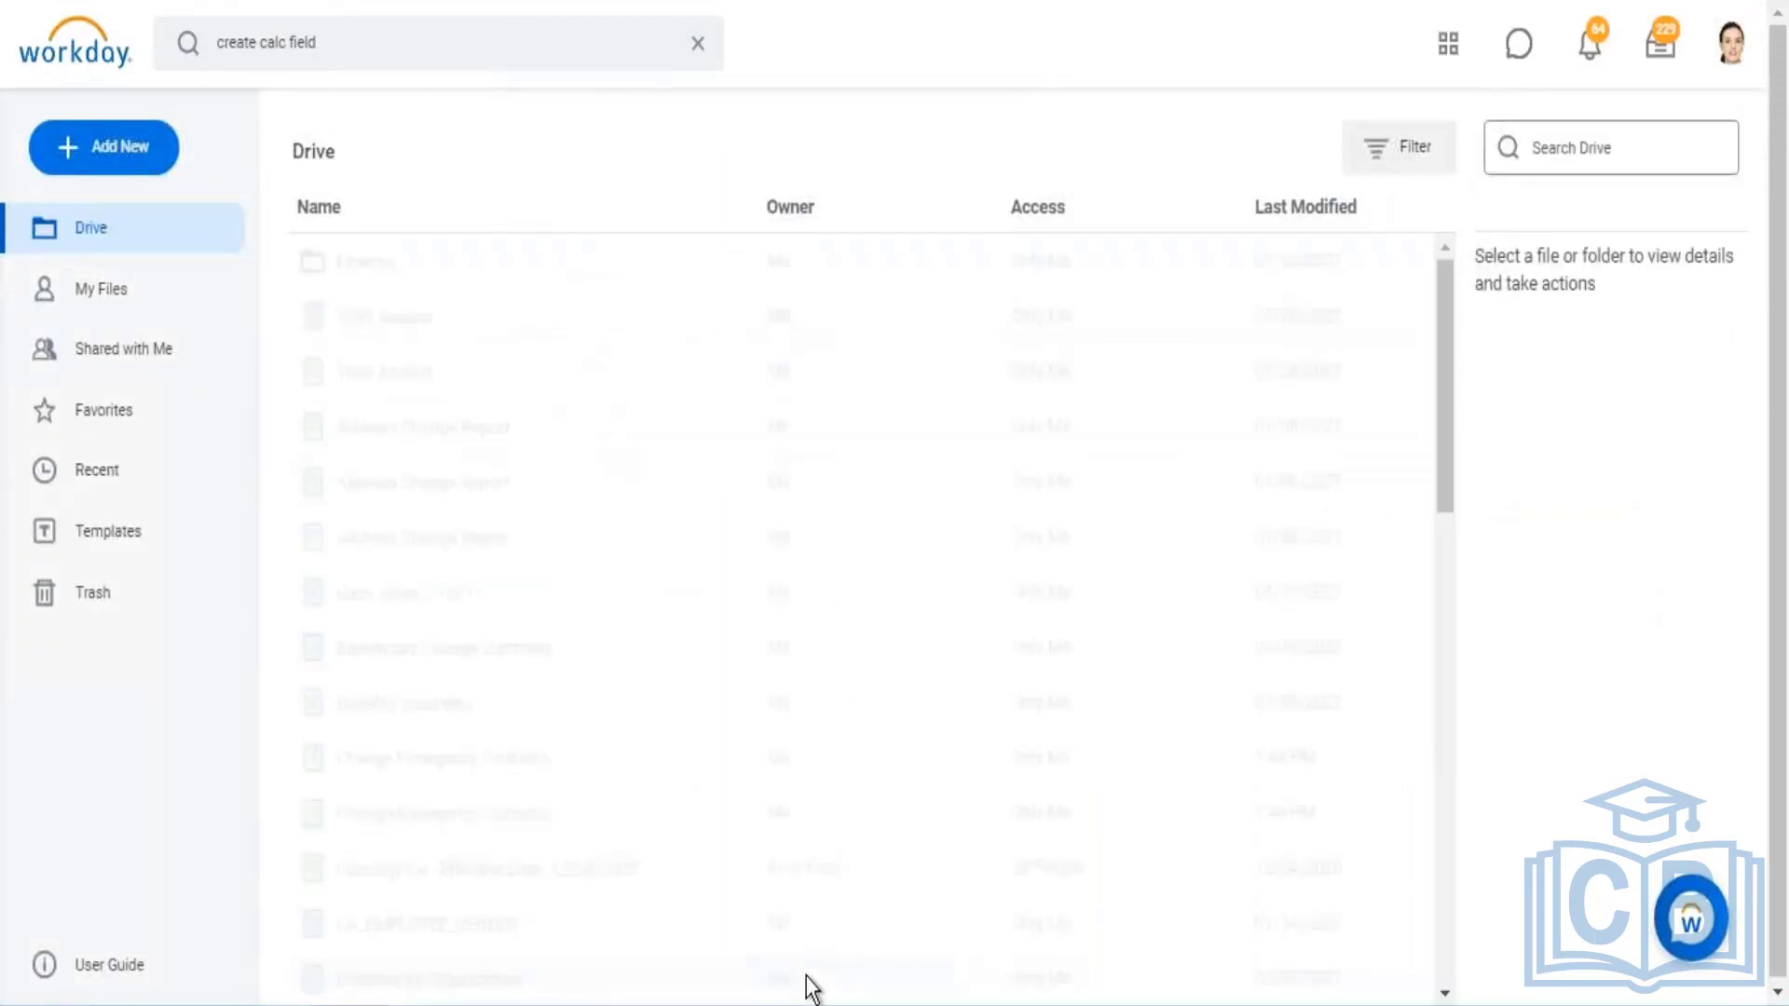
pyautogui.scroll(-5, 774, 632)
pyautogui.scroll(-5, 746, 619)
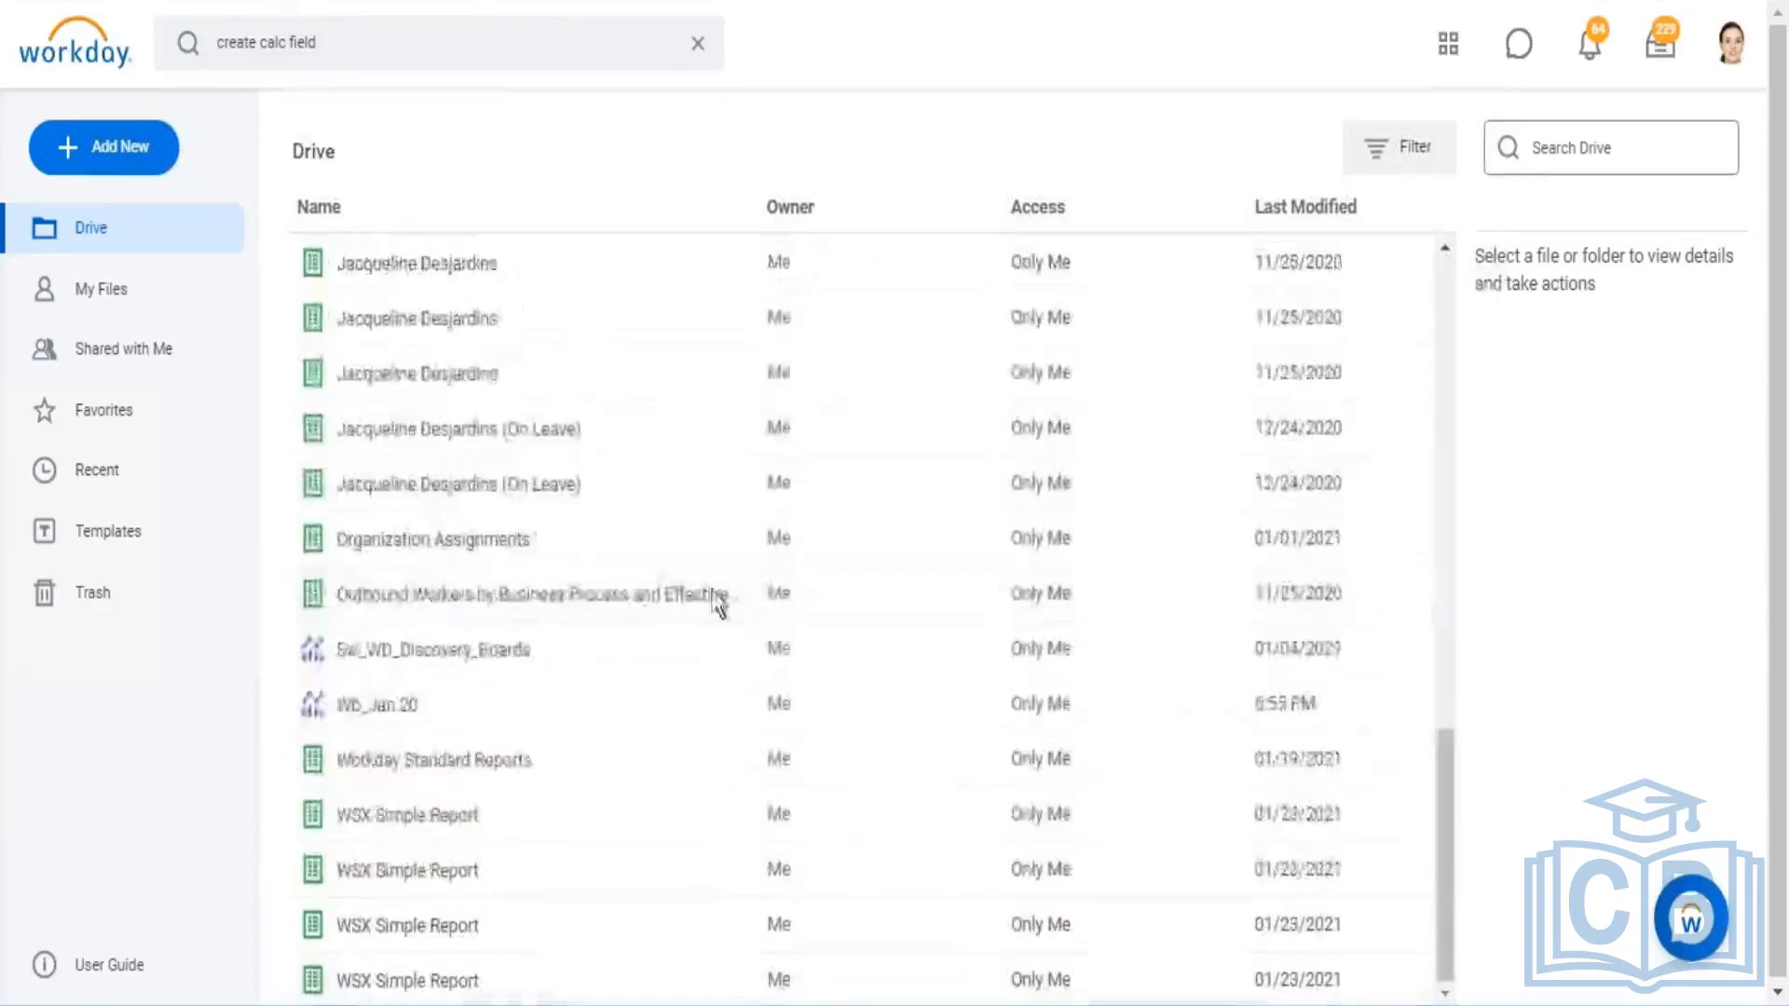
pyautogui.scroll(3, 488, 559)
pyautogui.scroll(4, 445, 615)
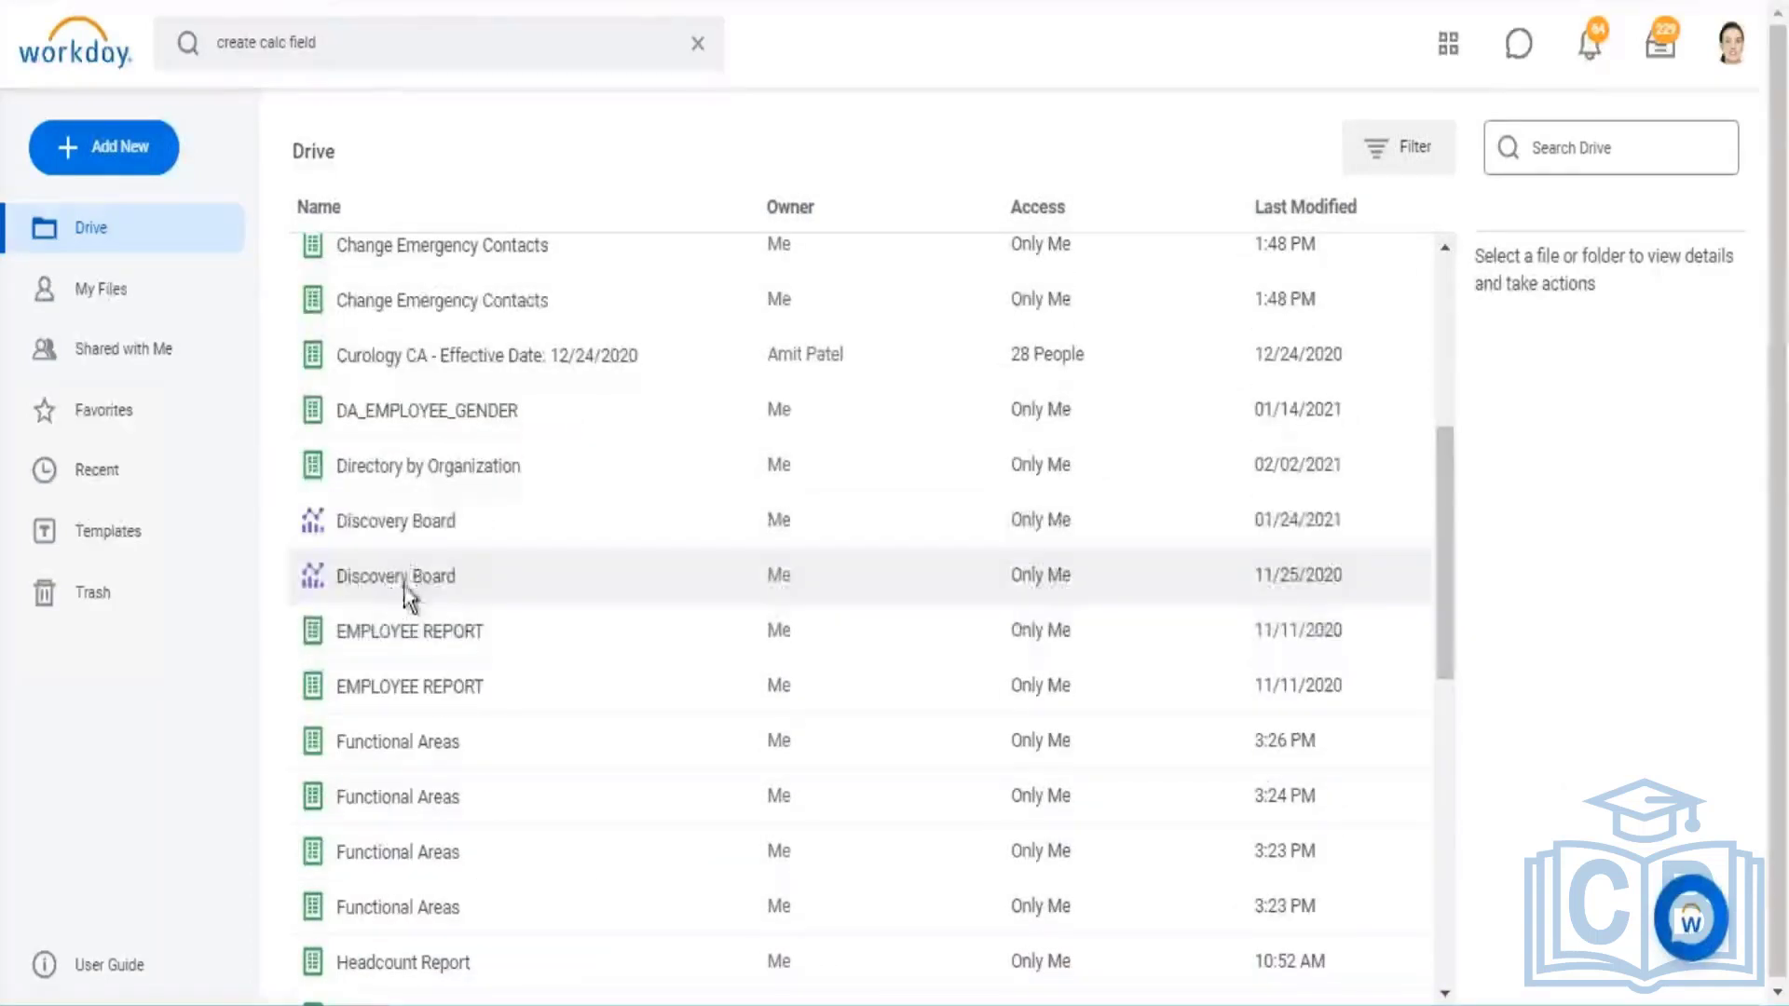
pyautogui.rightClick(397, 527)
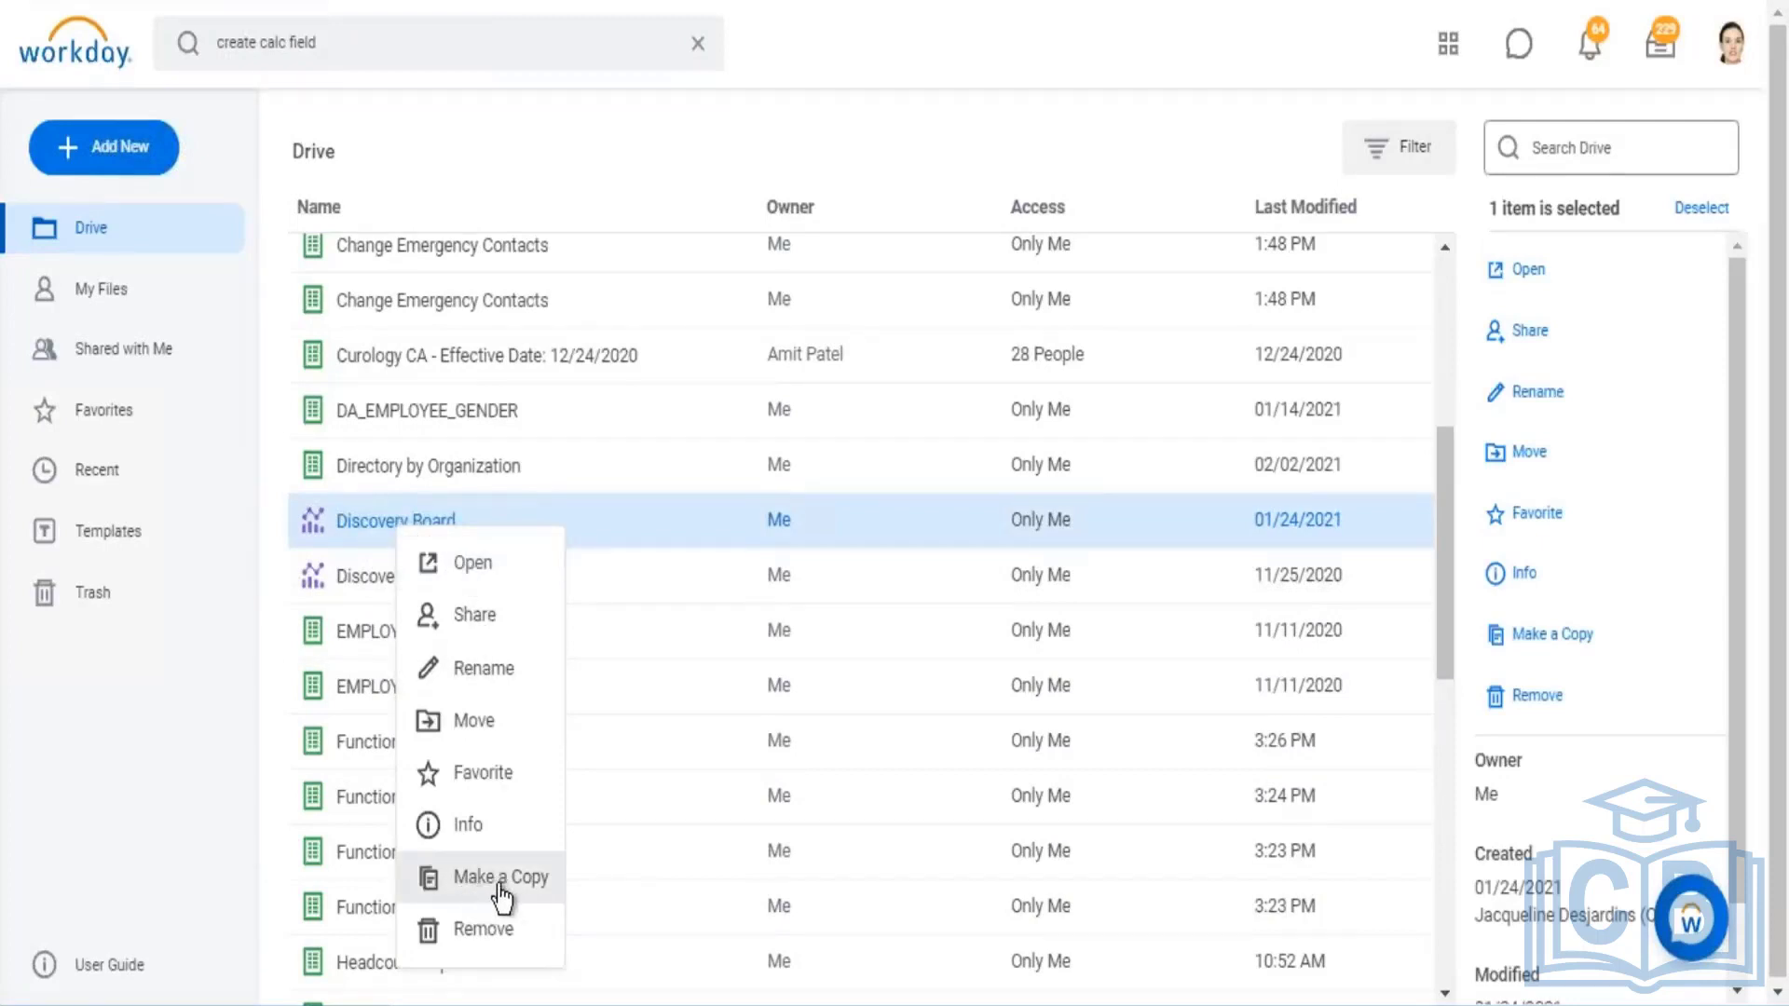
pyautogui.click(481, 932)
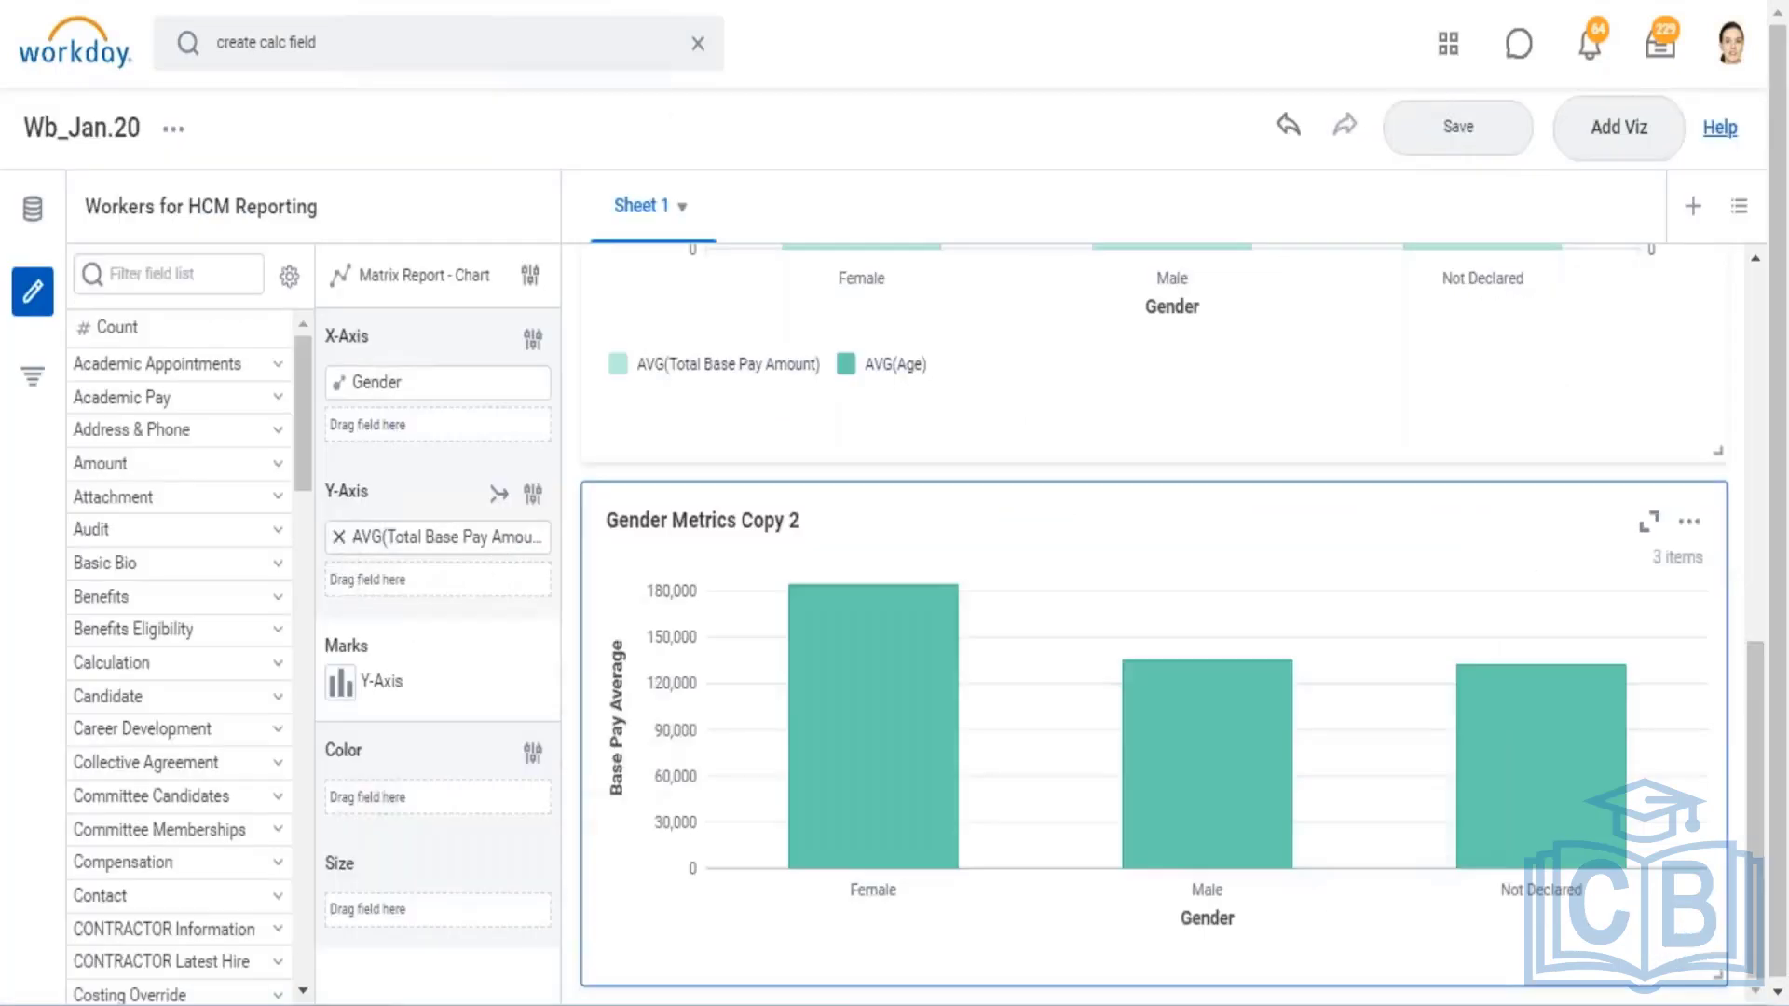
# Try to add the Count field to the Size of Gender Metrics Copy 2 alongside the average total base pay
pyautogui.moveTo(340, 540)
pyautogui.moveTo(934, 653)
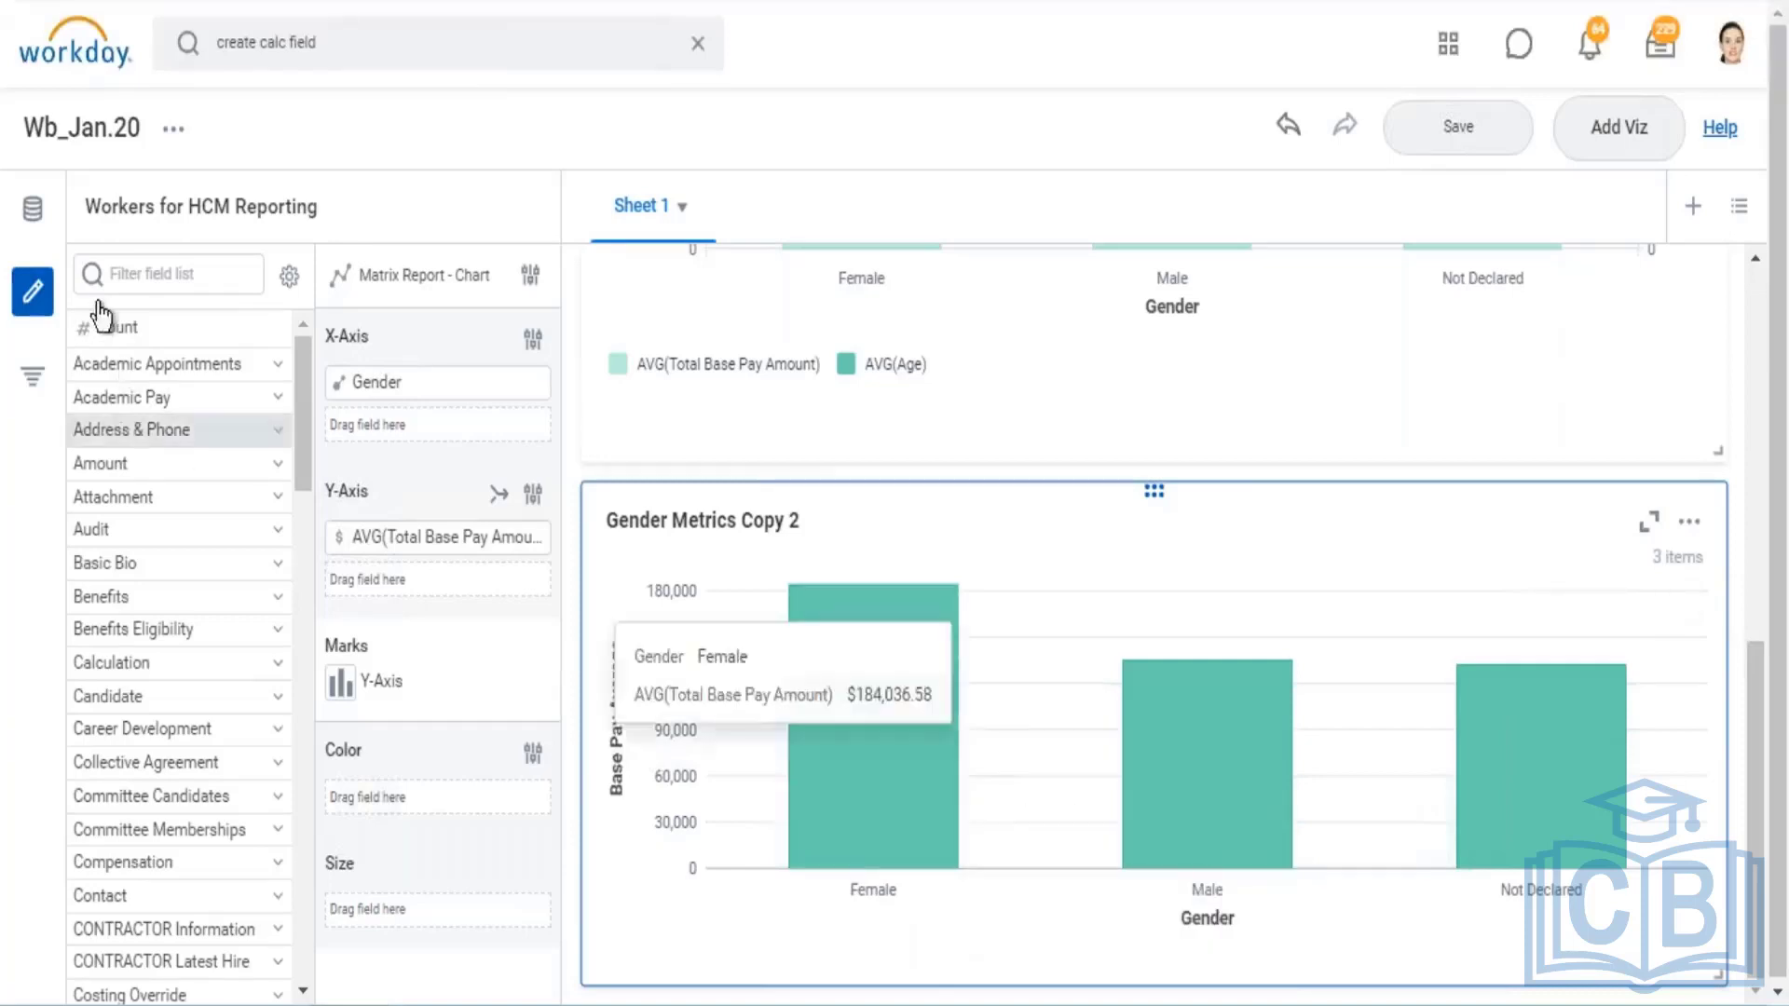
pyautogui.moveTo(110, 327)
pyautogui.moveTo(121, 327); pyautogui.dragTo(425, 825)
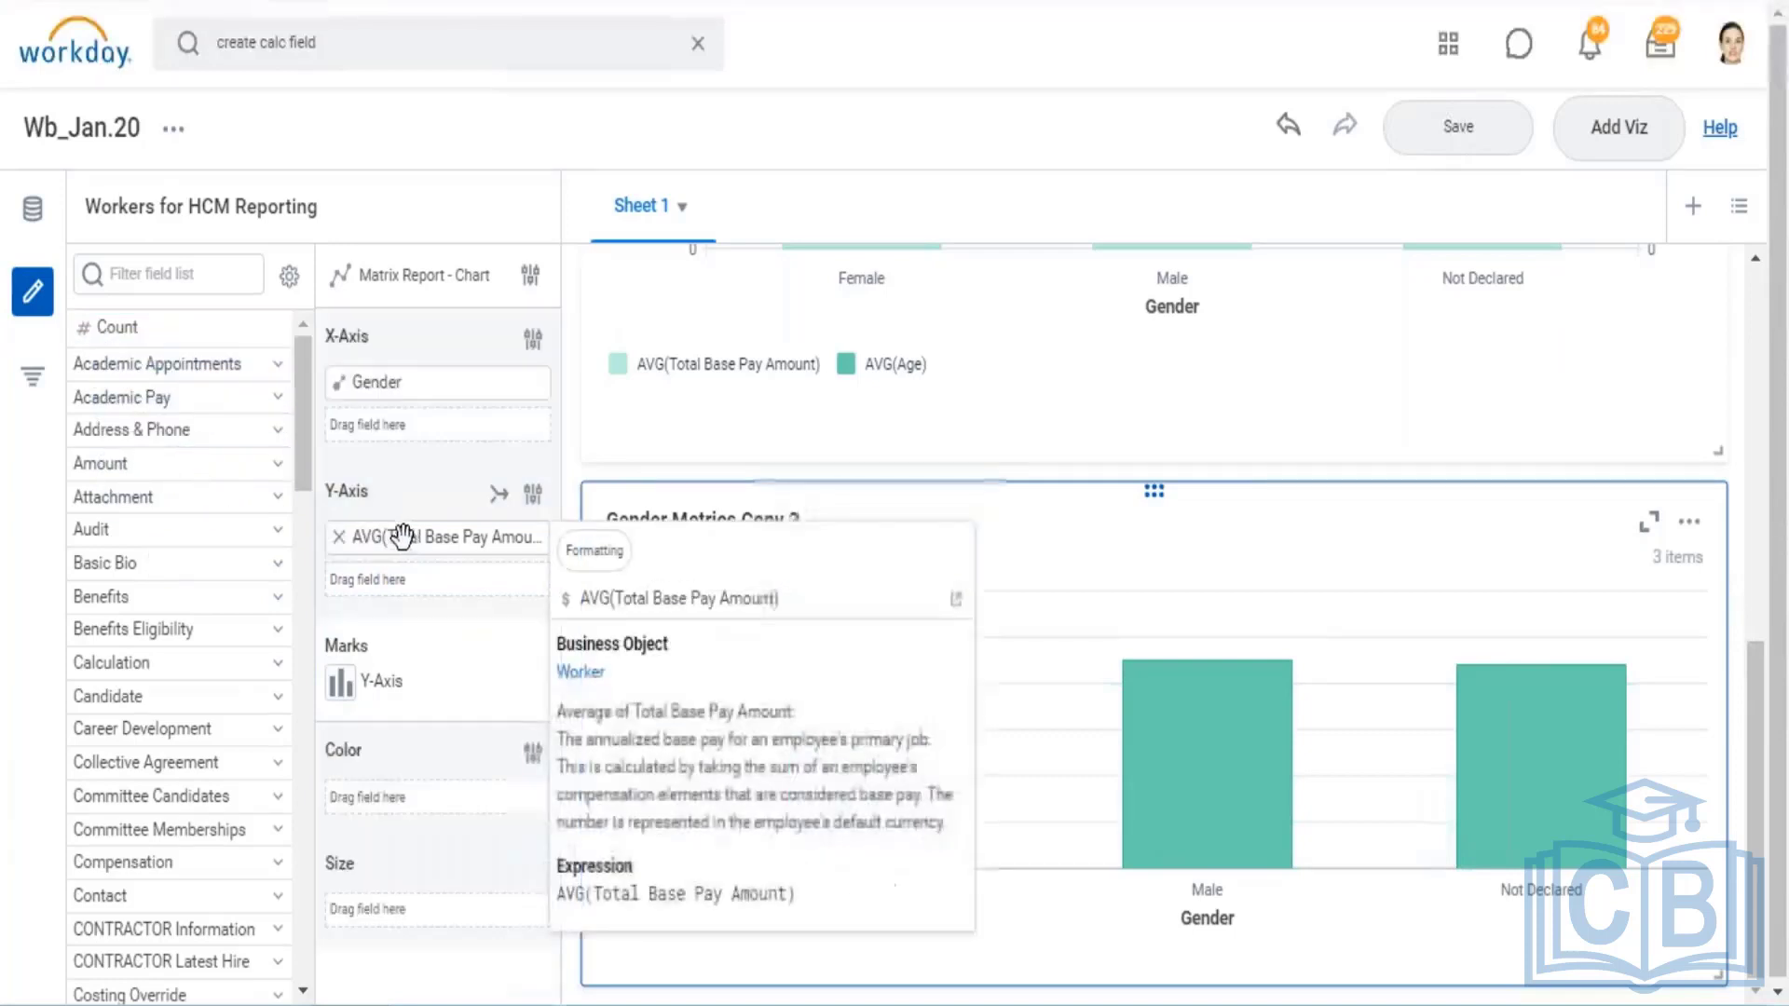
pyautogui.moveTo(421, 815); pyautogui.dragTo(347, 551)
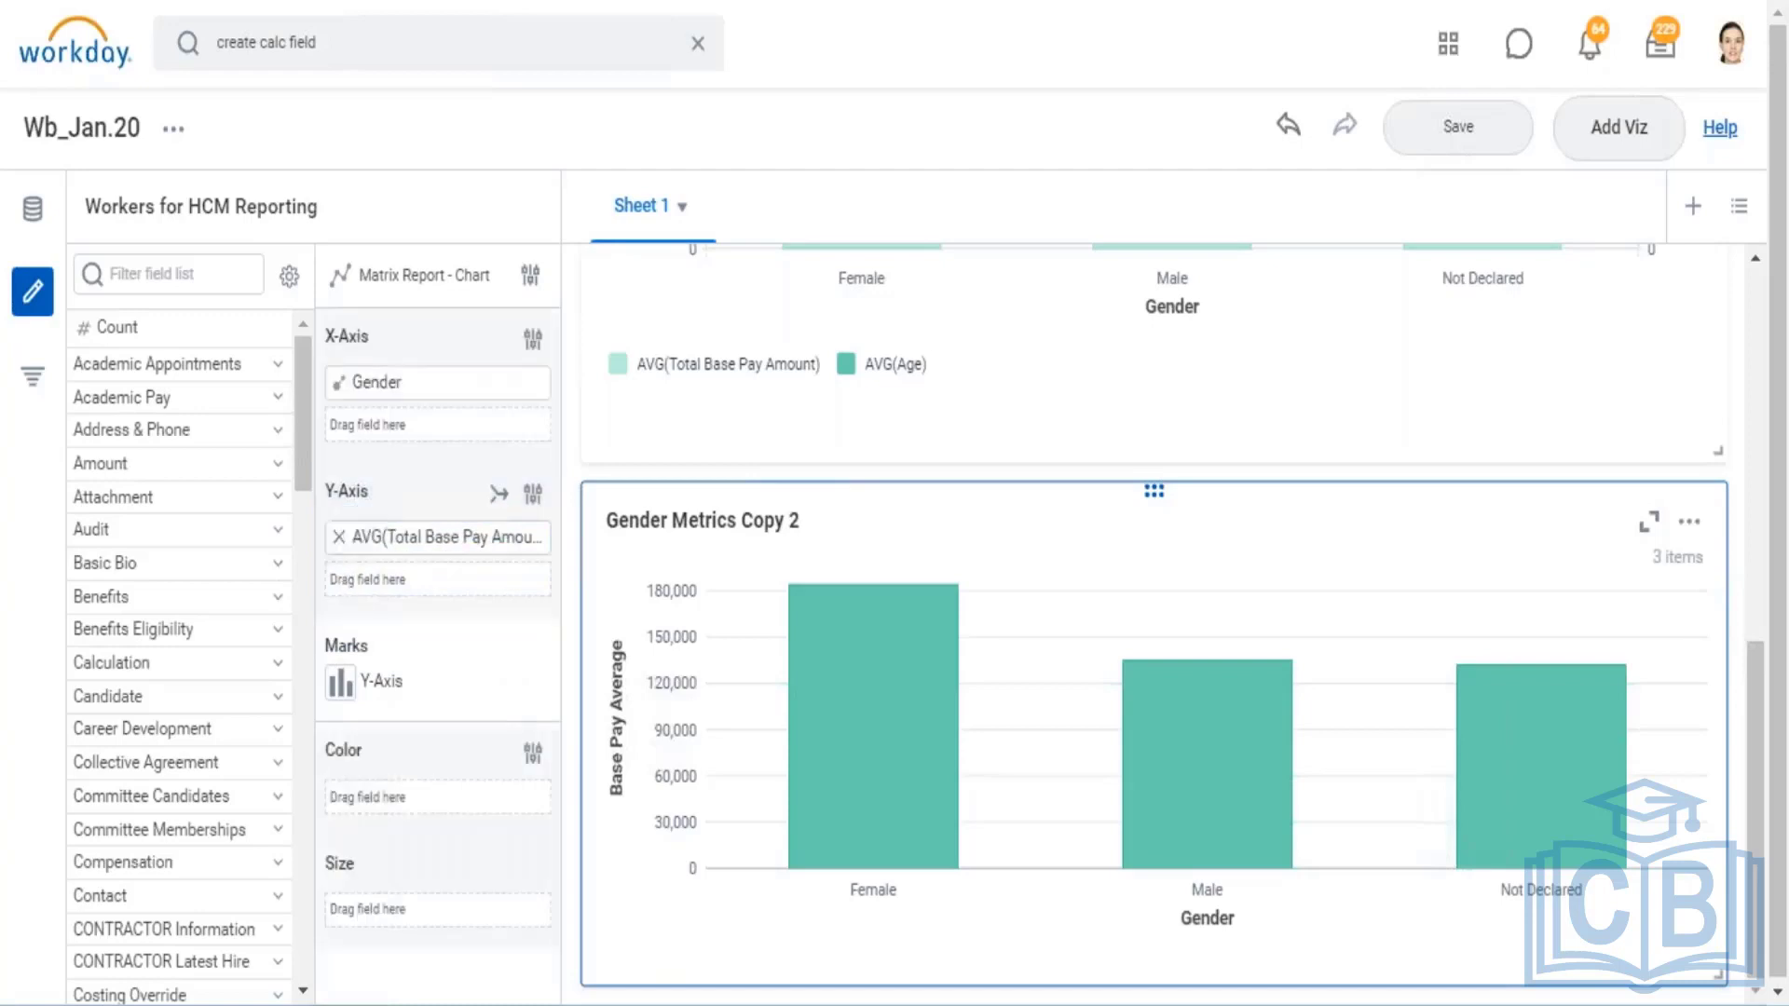
# Remove AVG(Total Base Pay Amount) from the Y-Axis of Gender Metrics Copy 2 and try adding Count to Size
pyautogui.click(339, 537)
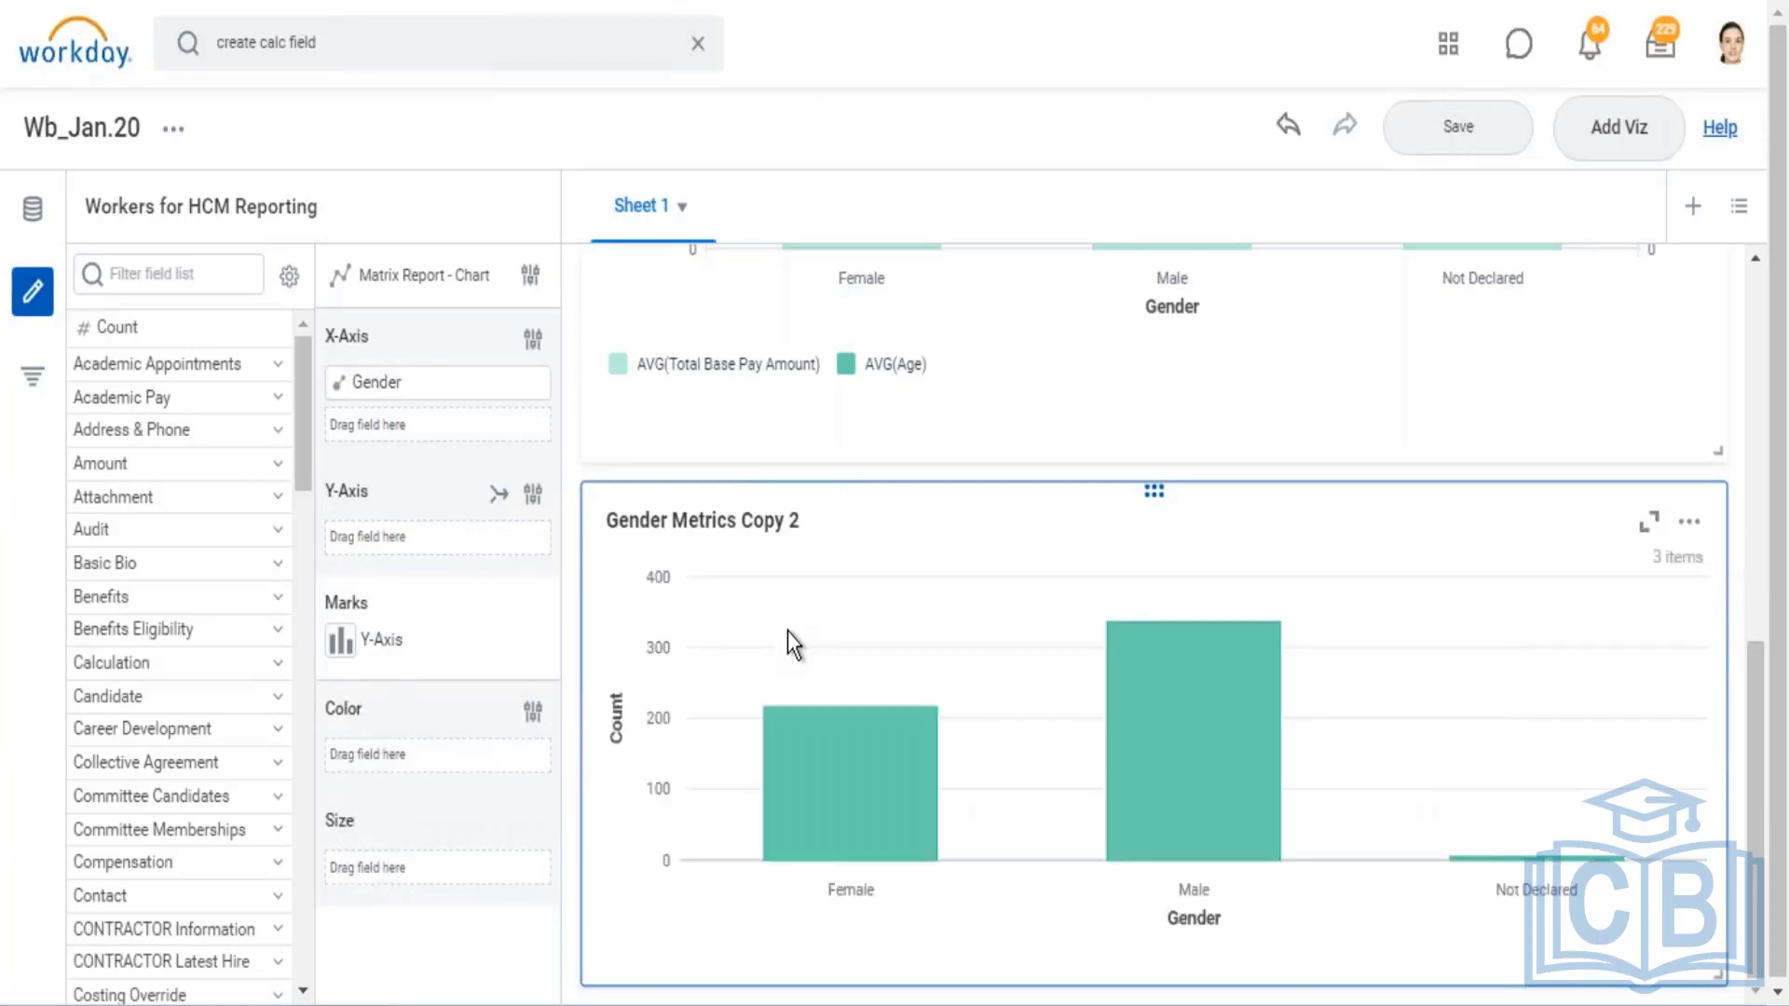
pyautogui.click(121, 321)
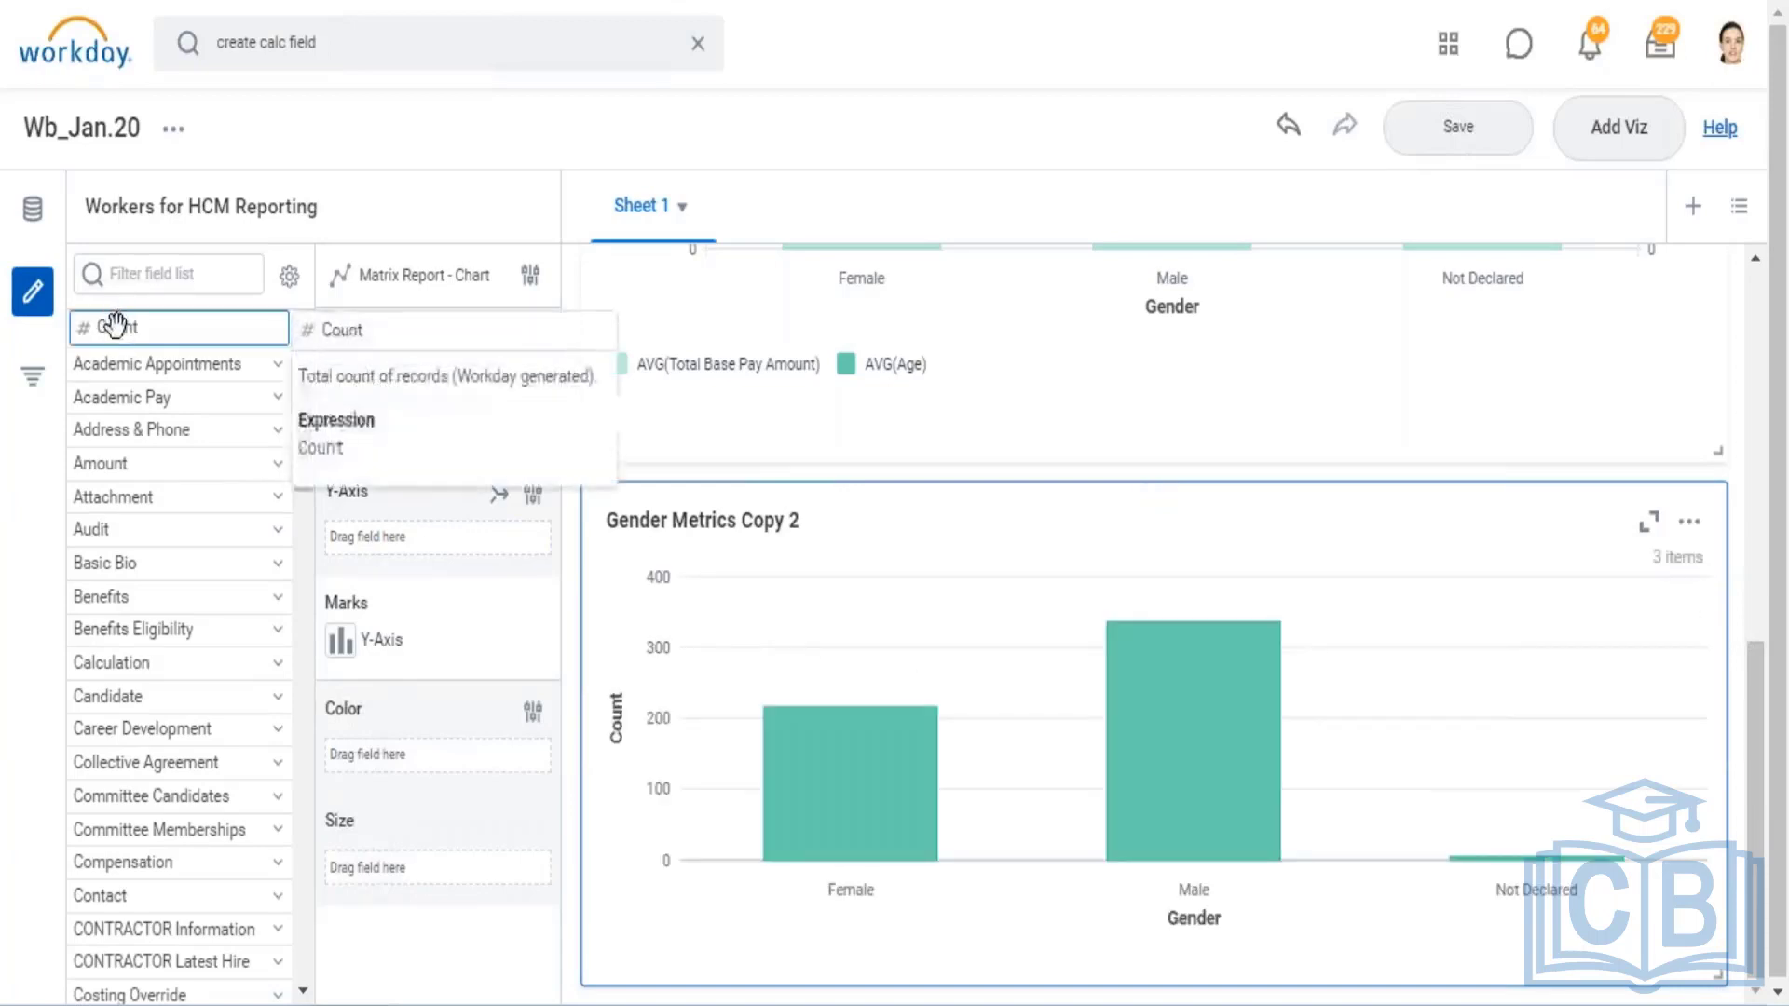
pyautogui.moveTo(375, 881); pyautogui.dragTo(424, 820)
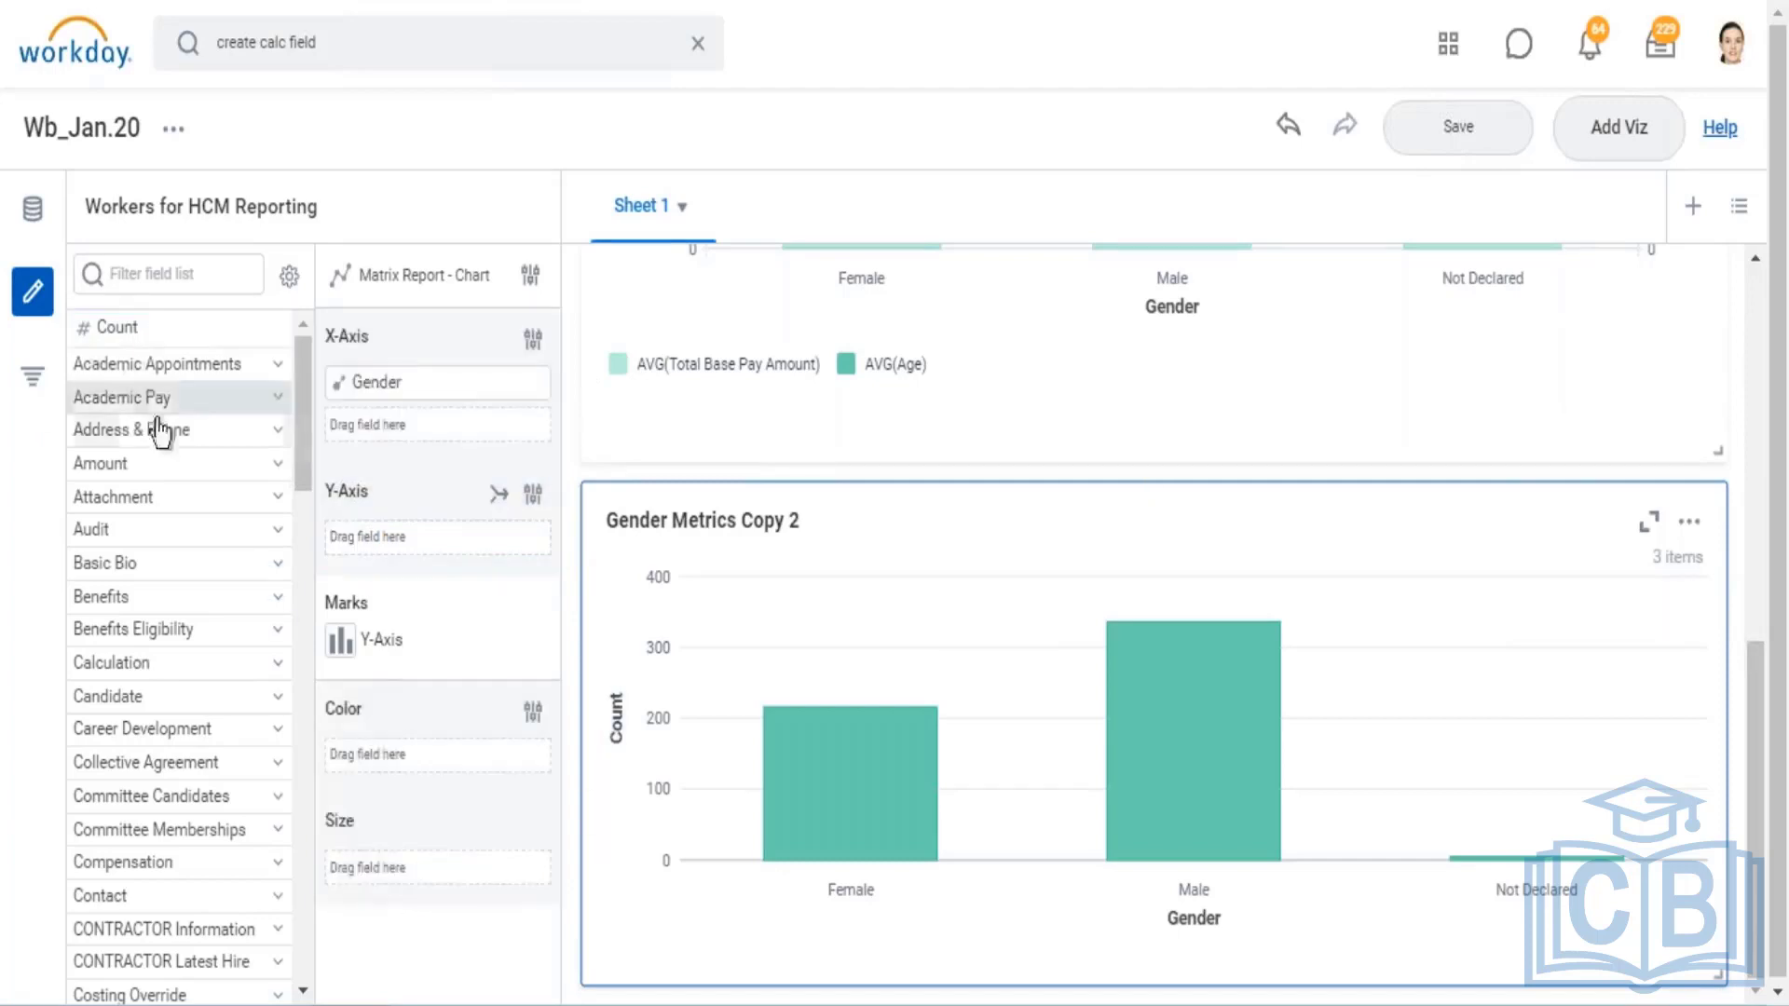
pyautogui.click(144, 328)
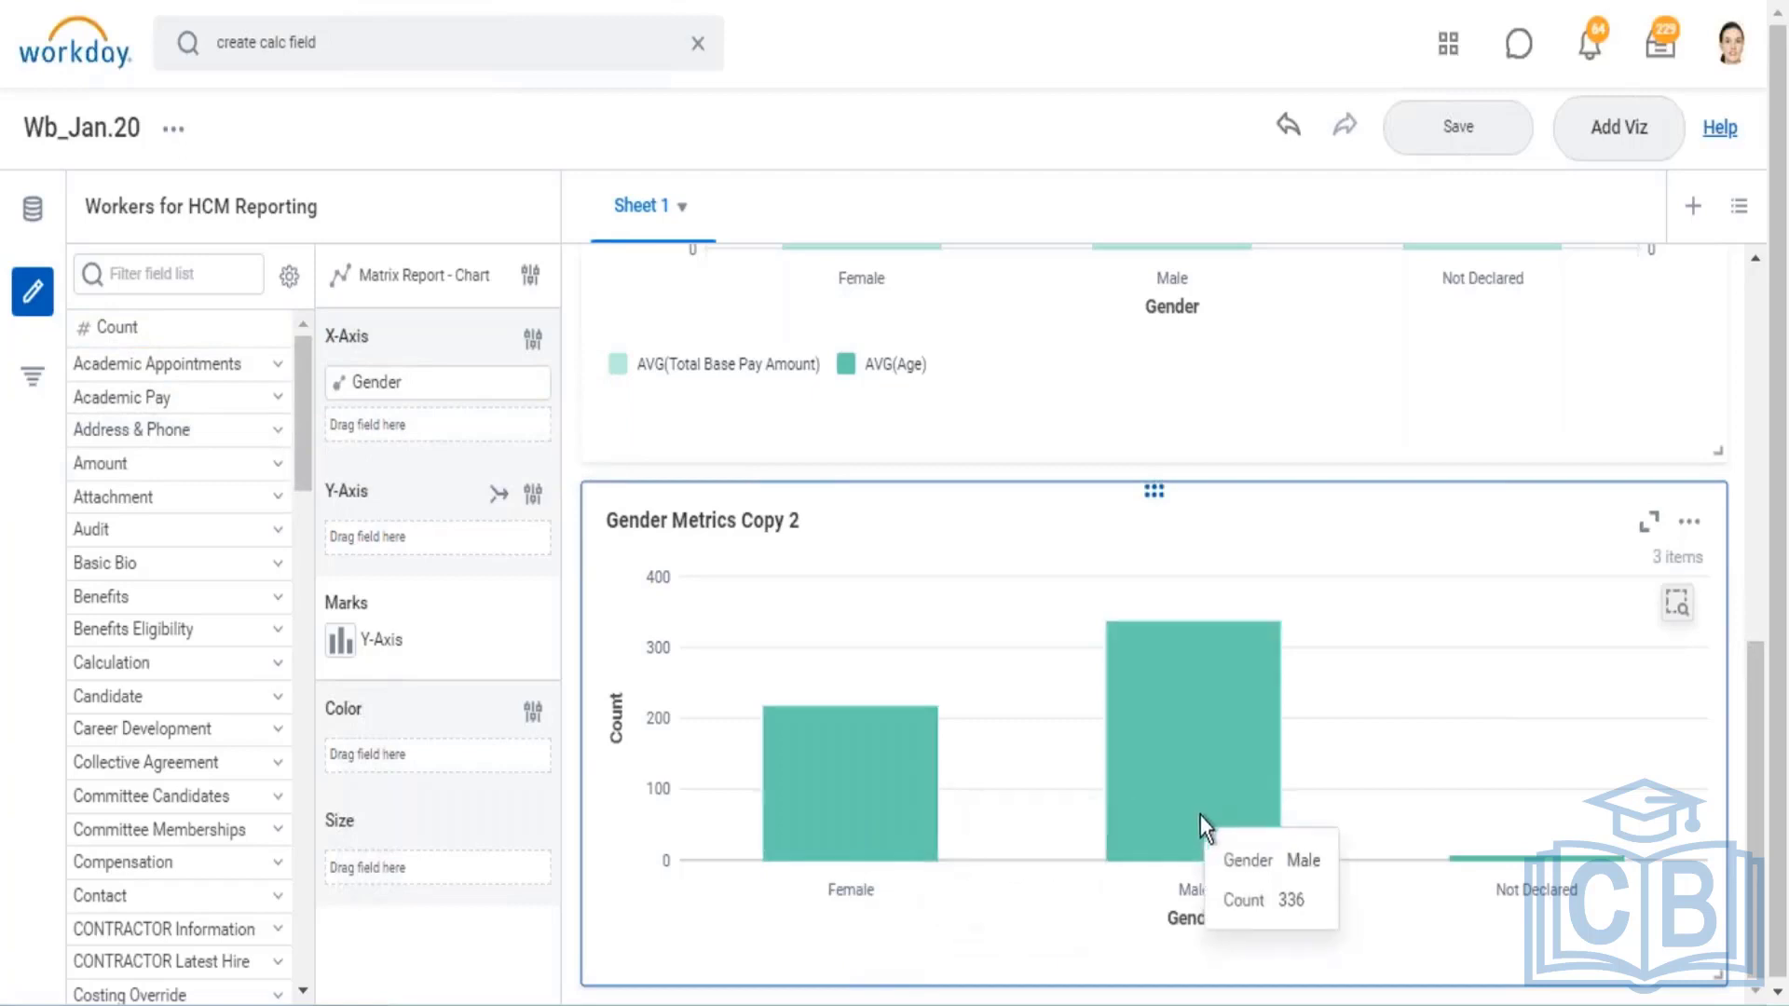
pyautogui.moveTo(807, 774)
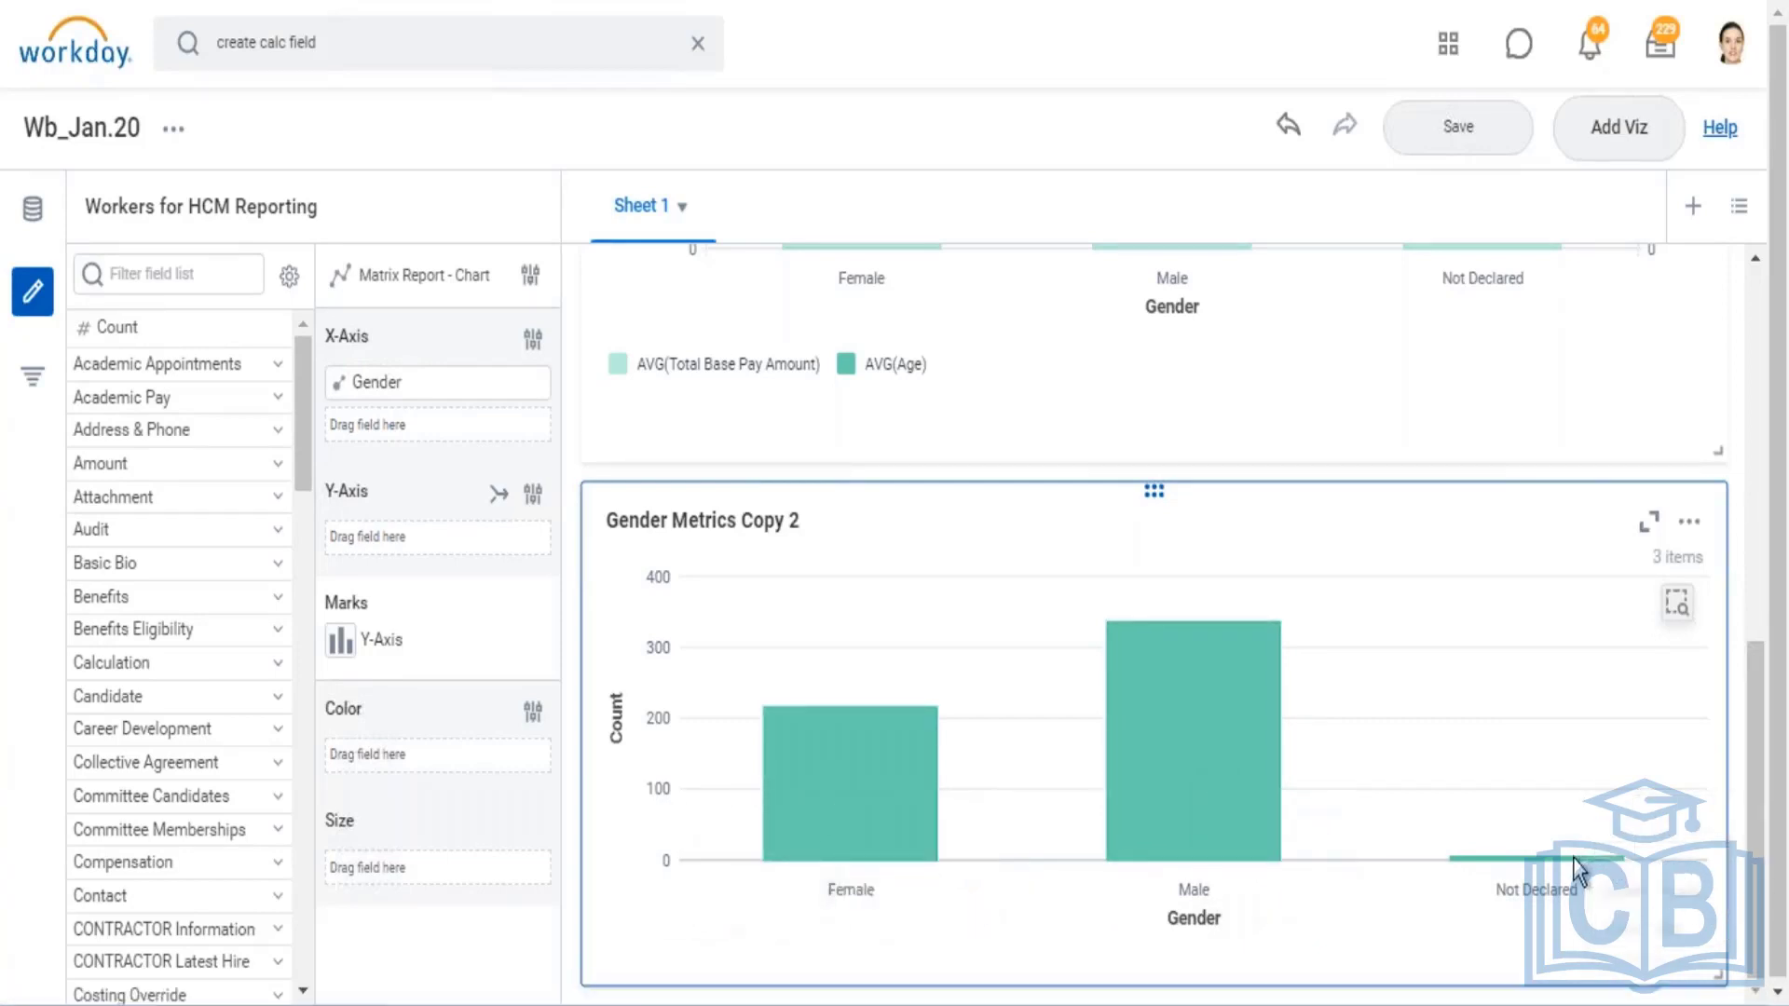
pyautogui.moveTo(1569, 874)
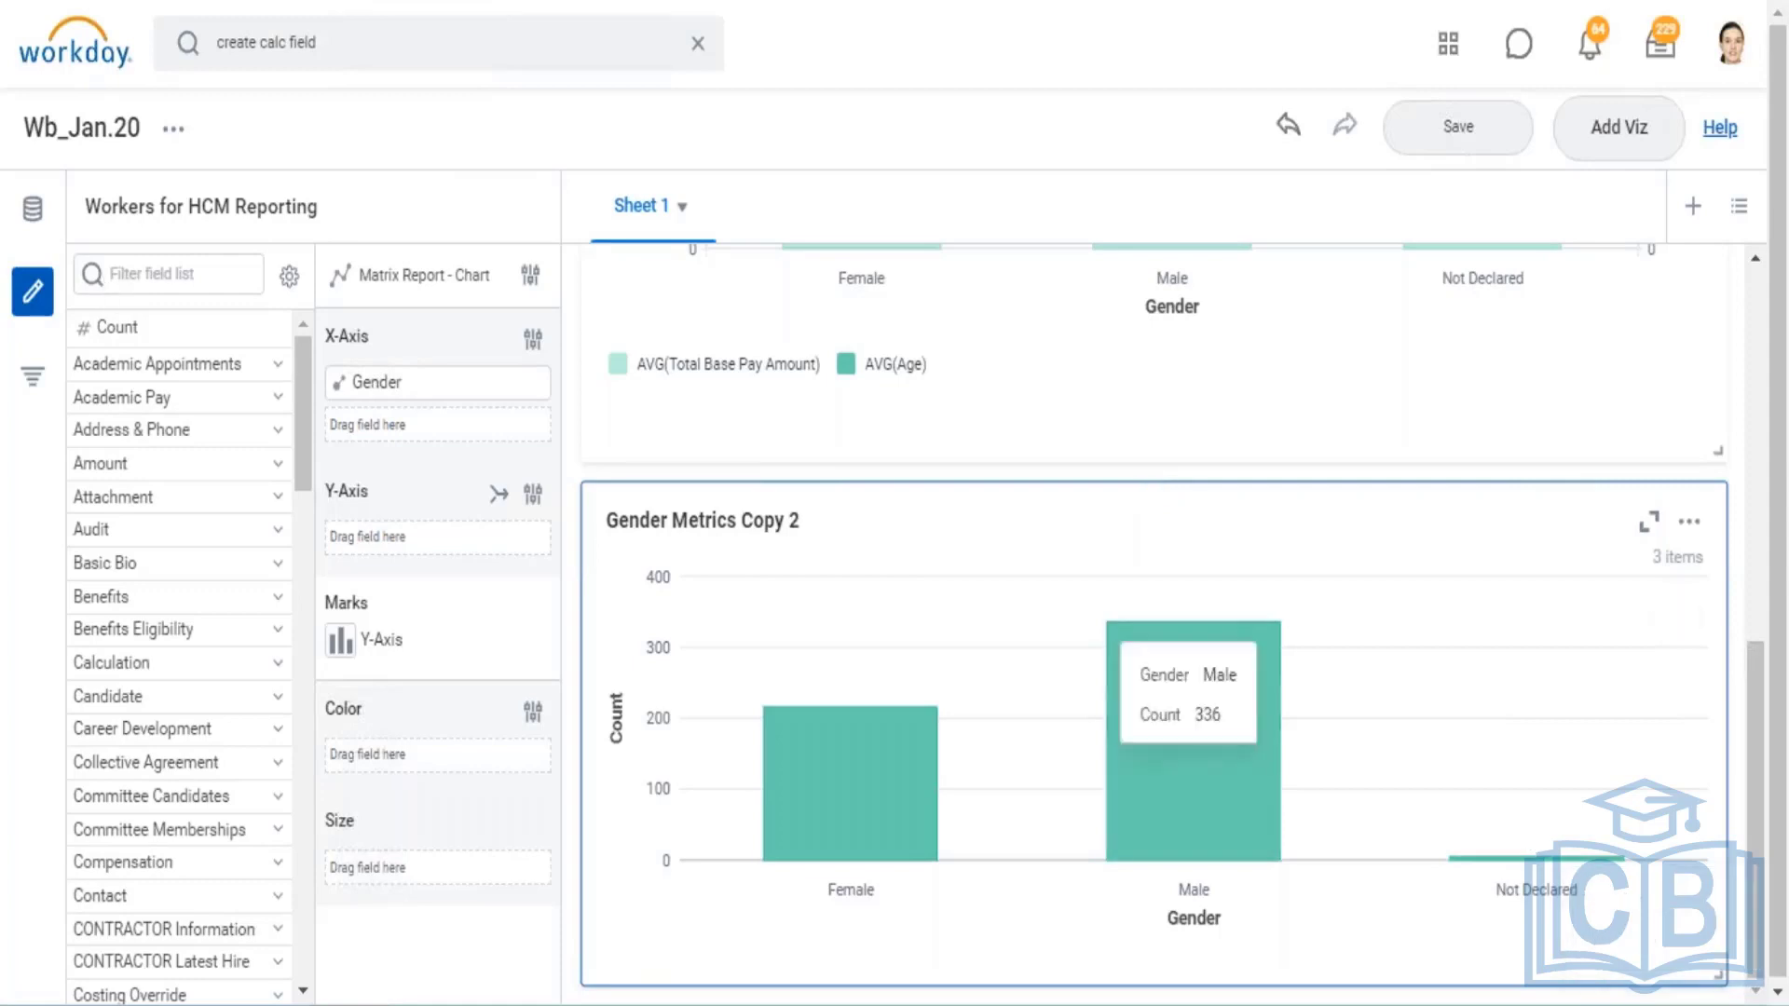
# Filter the field list by "management leve" and try to add Management Level to the Size of Gender Metrics Copy 2
pyautogui.click(138, 274)
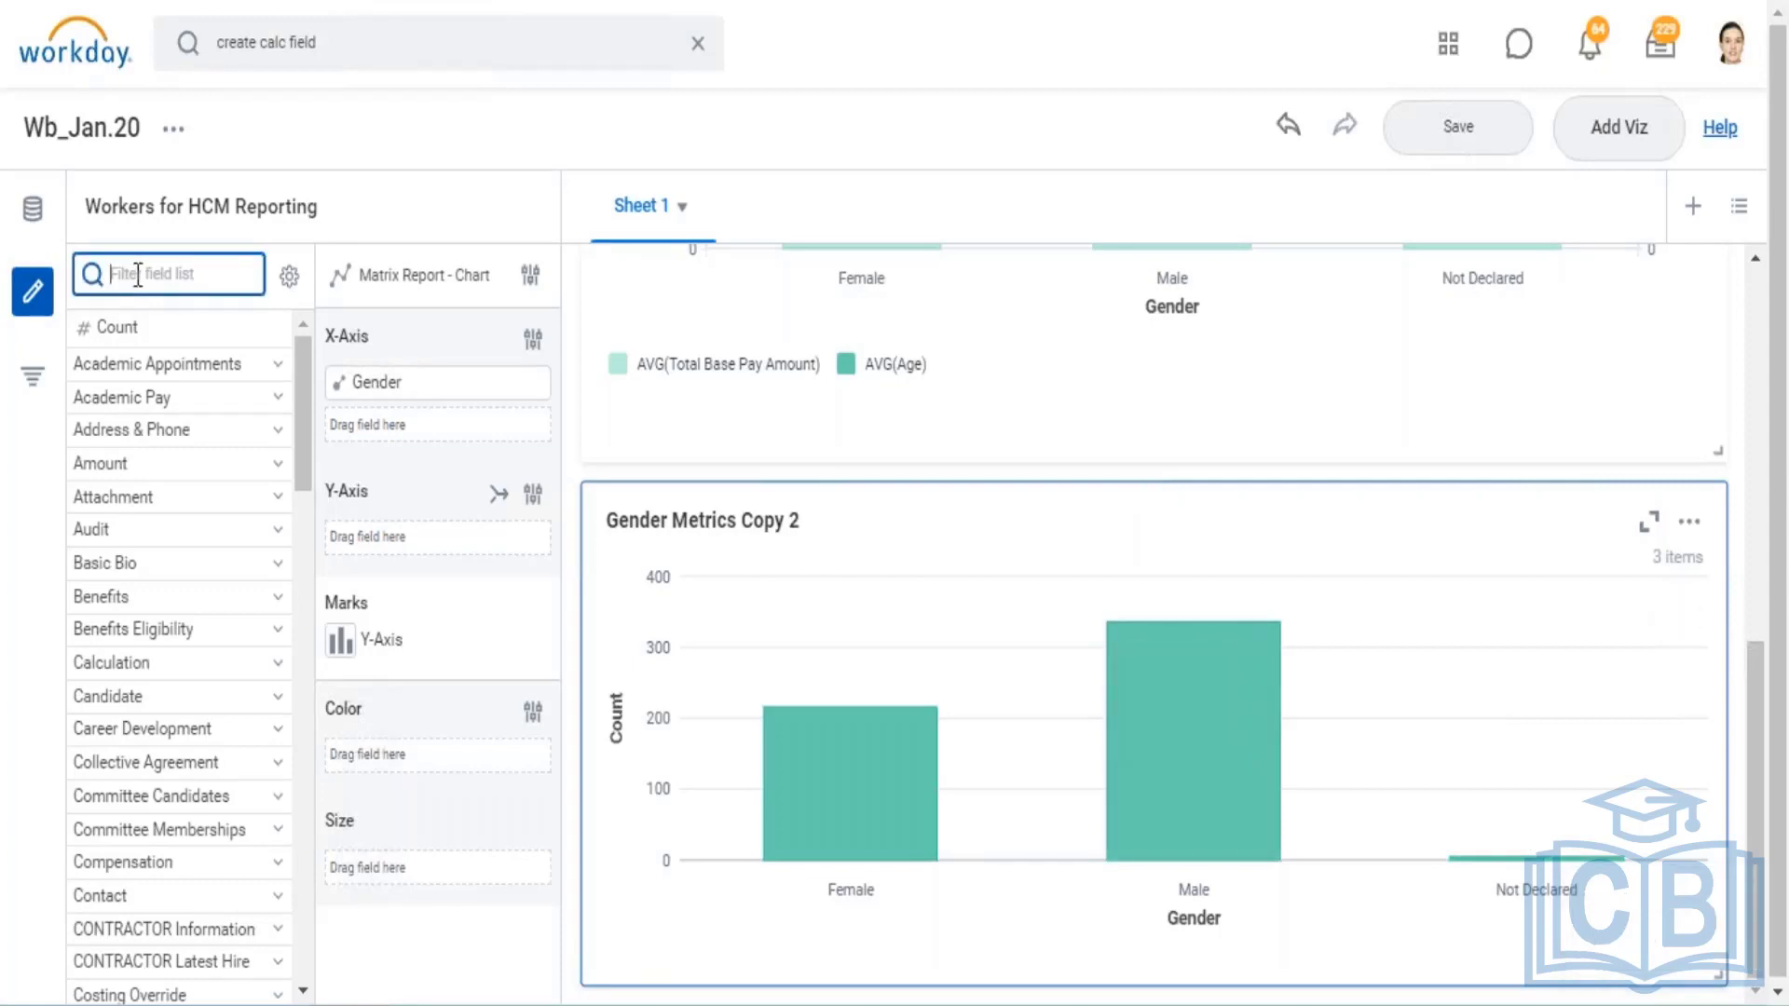
pyautogui.write('management')
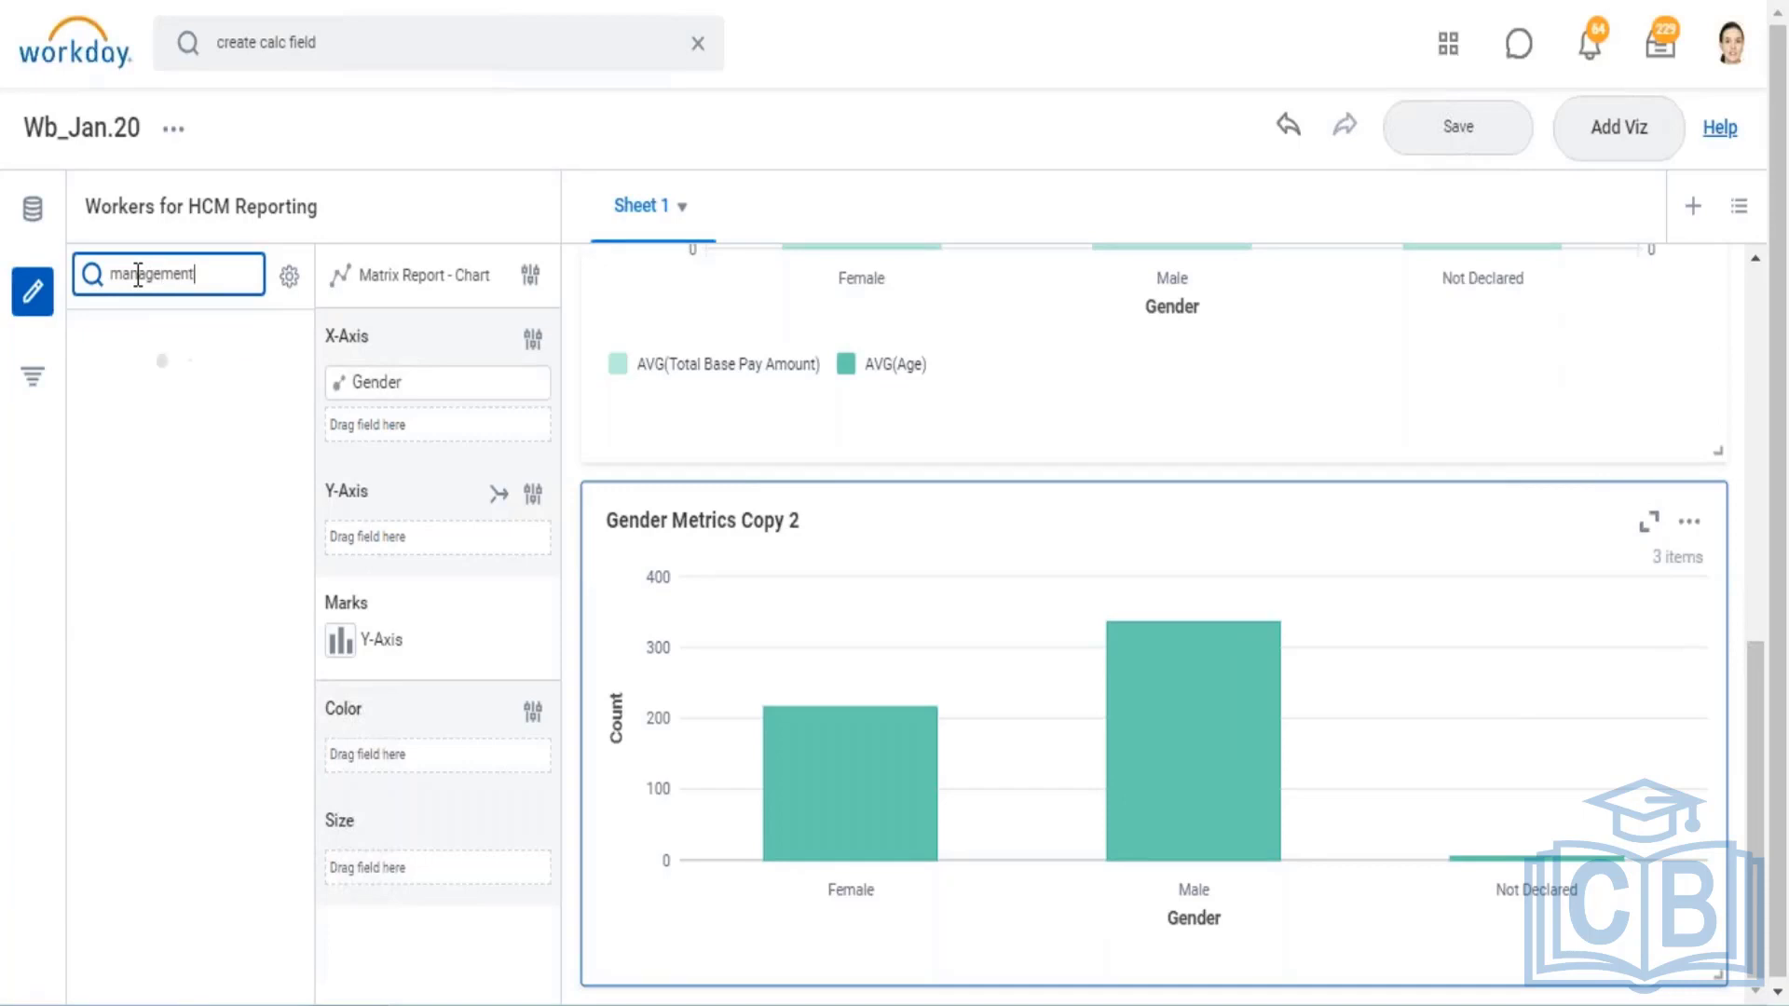
pyautogui.write(' leve')
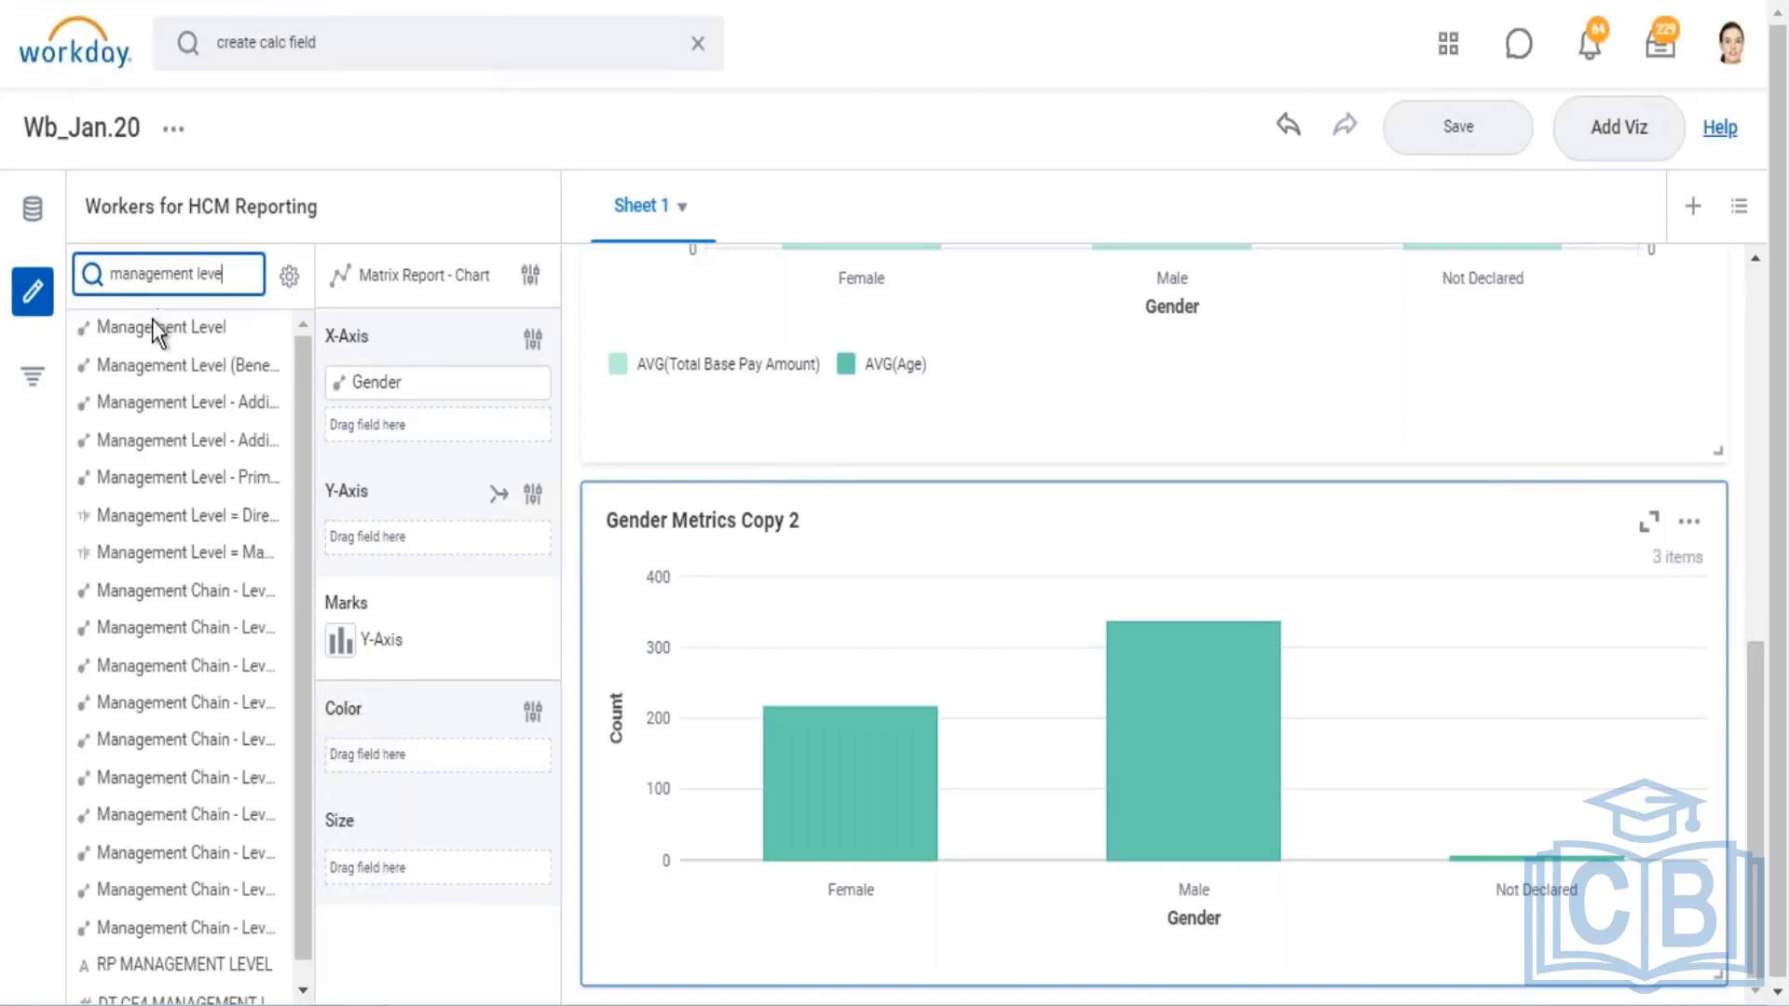
pyautogui.moveTo(153, 328); pyautogui.dragTo(406, 862)
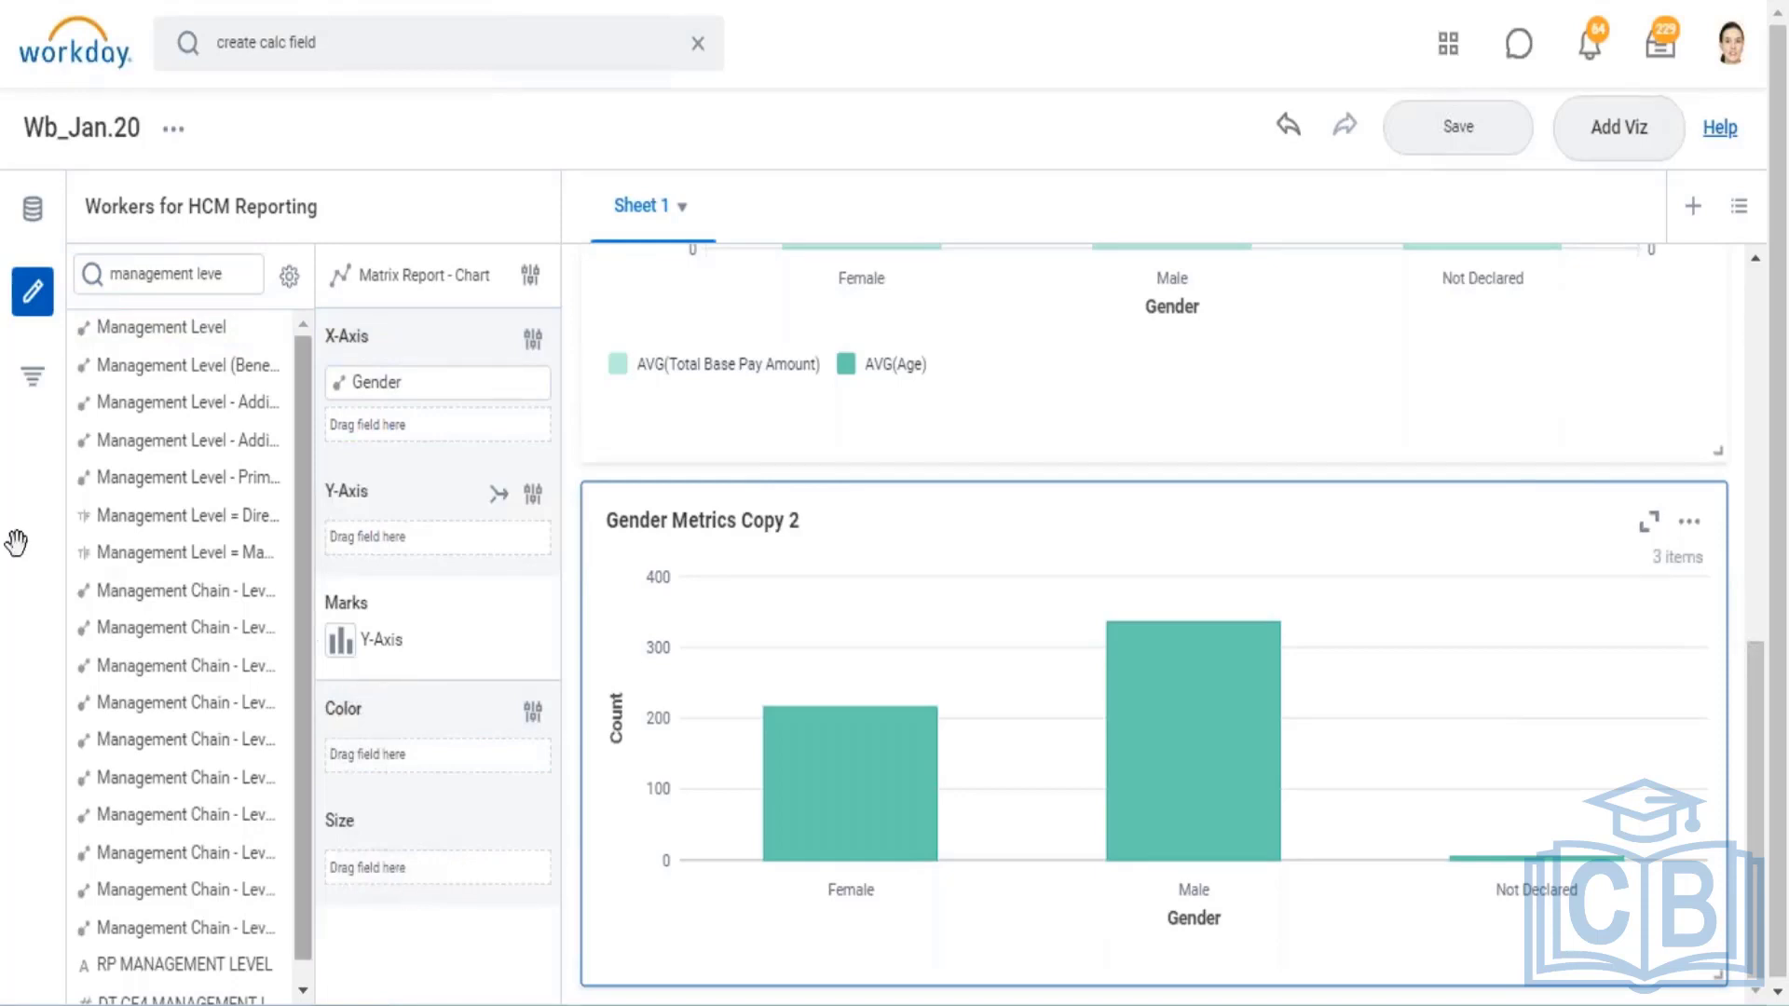
# Remove Gender from the X-Axis of Gender Metrics Copy 2, filter the field list by "gender" and add Gender back to the X-Axis
pyautogui.scroll(-3, 212, 641)
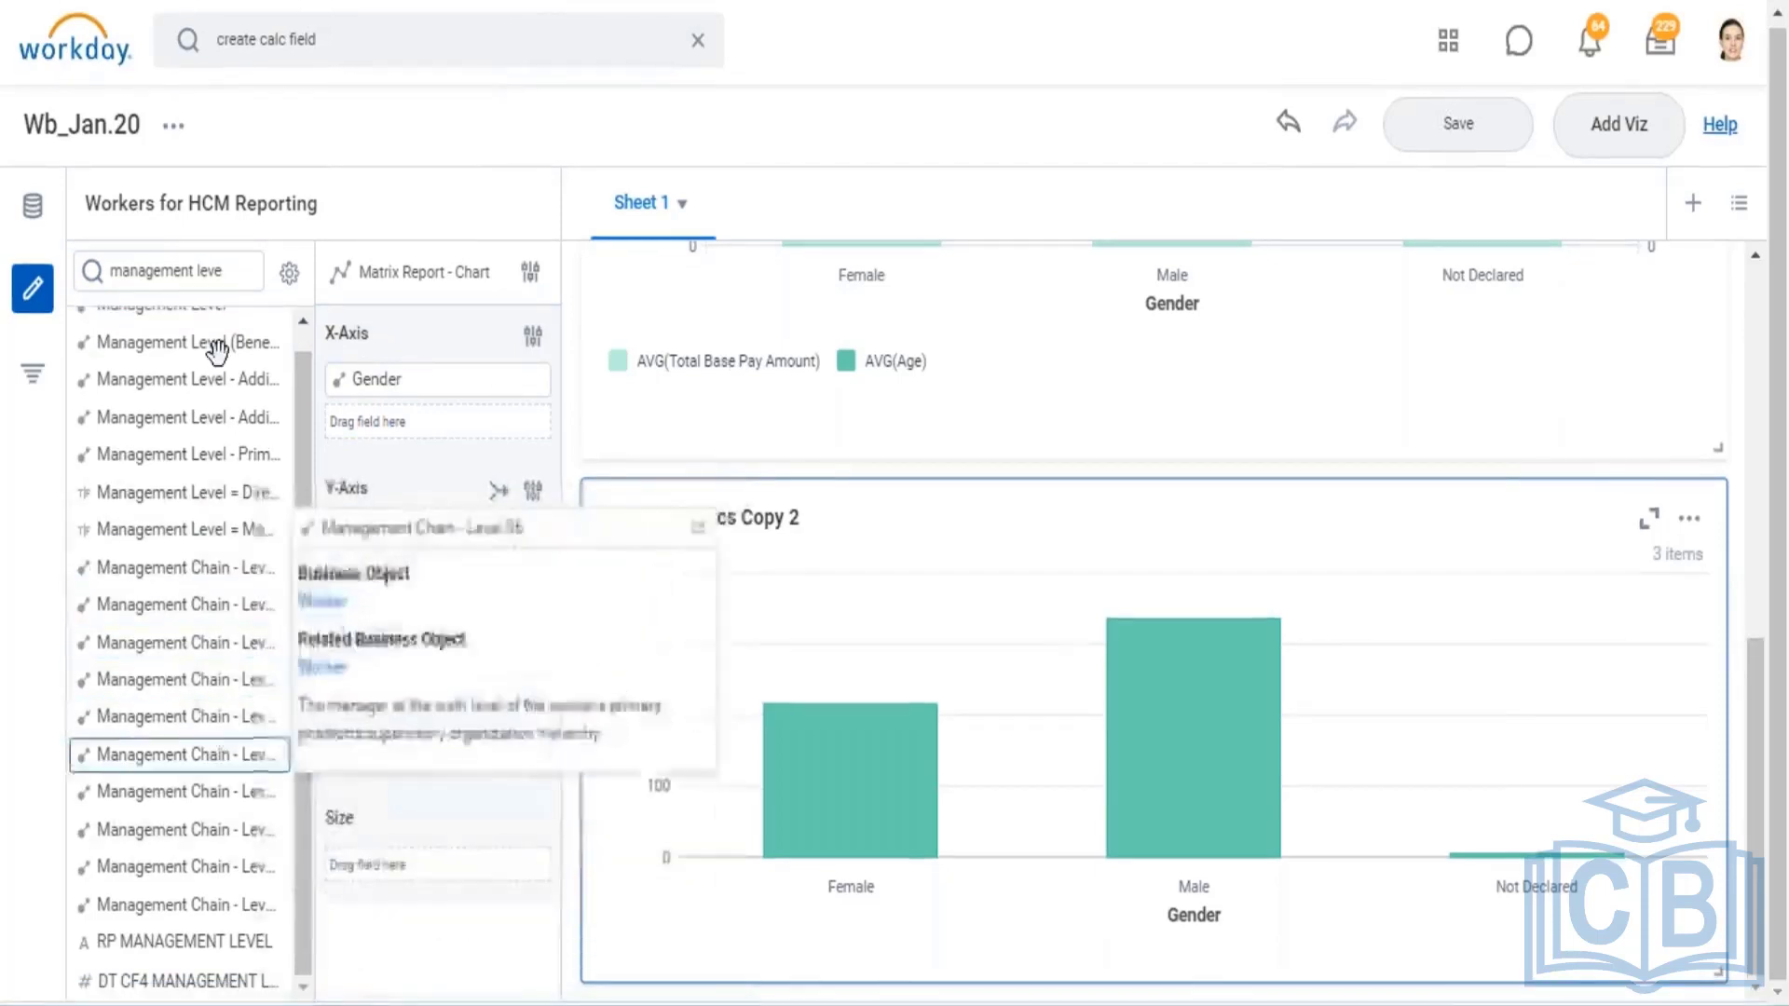
pyautogui.scroll(1, 220, 352)
pyautogui.click(264, 287)
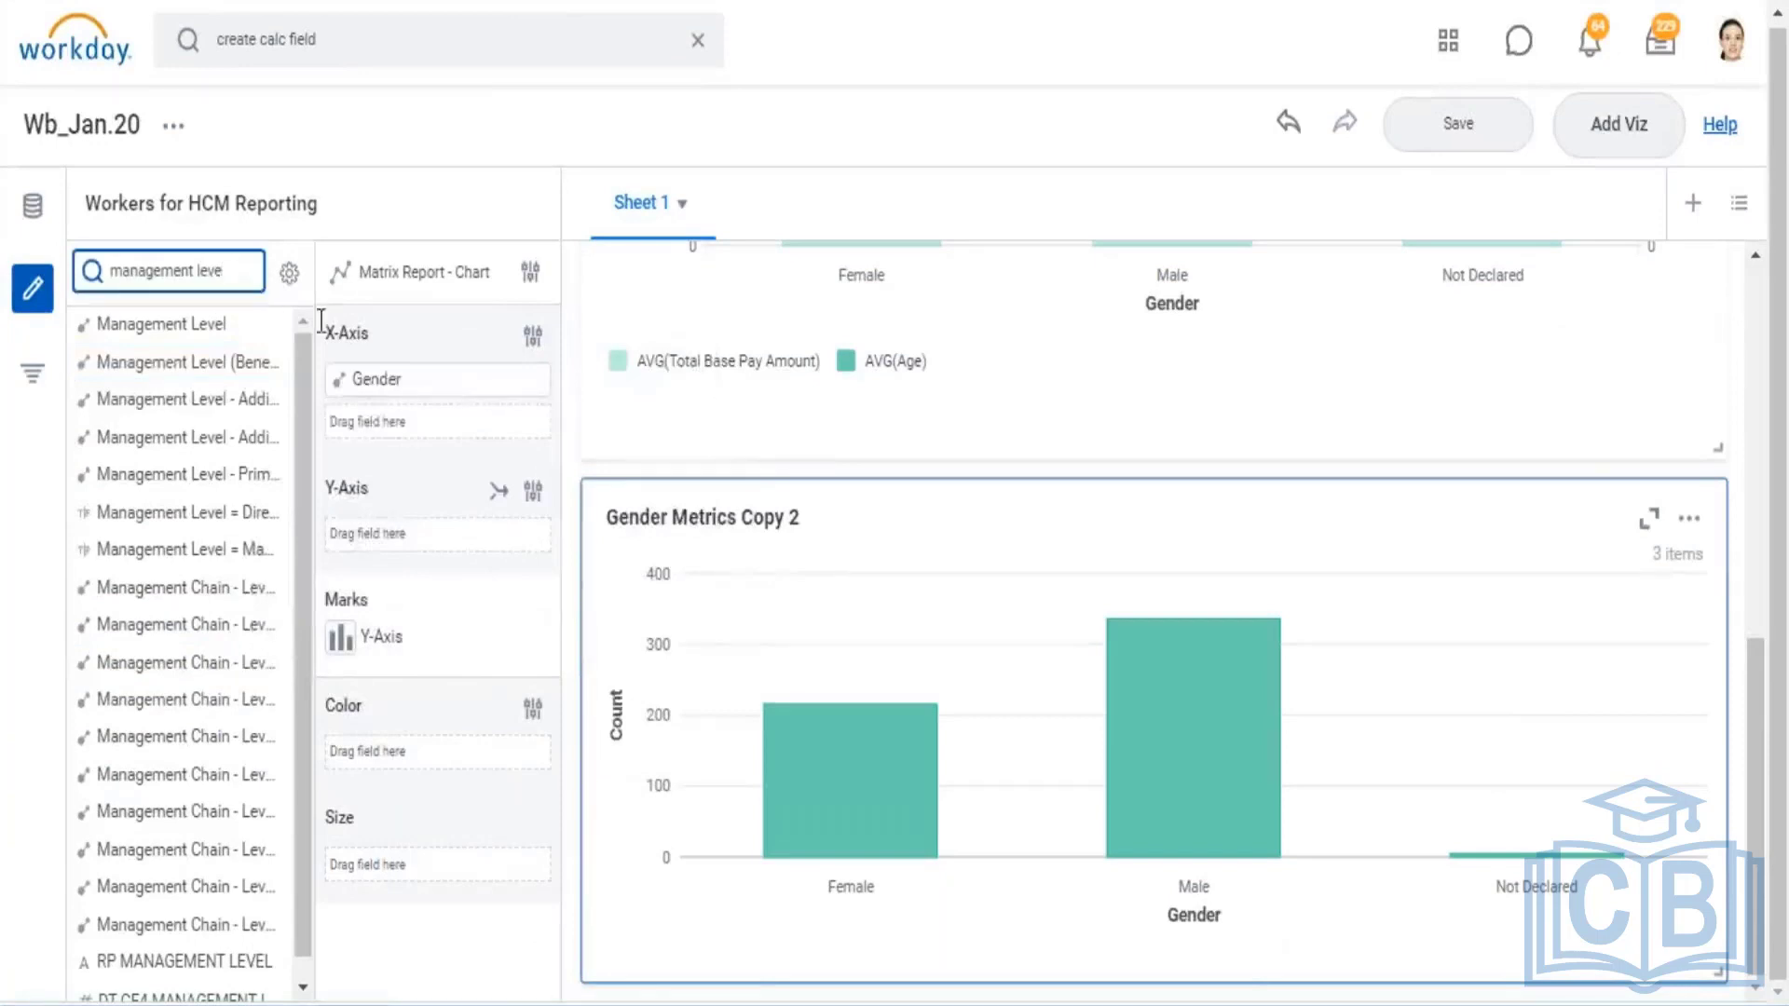
pyautogui.moveTo(371, 390)
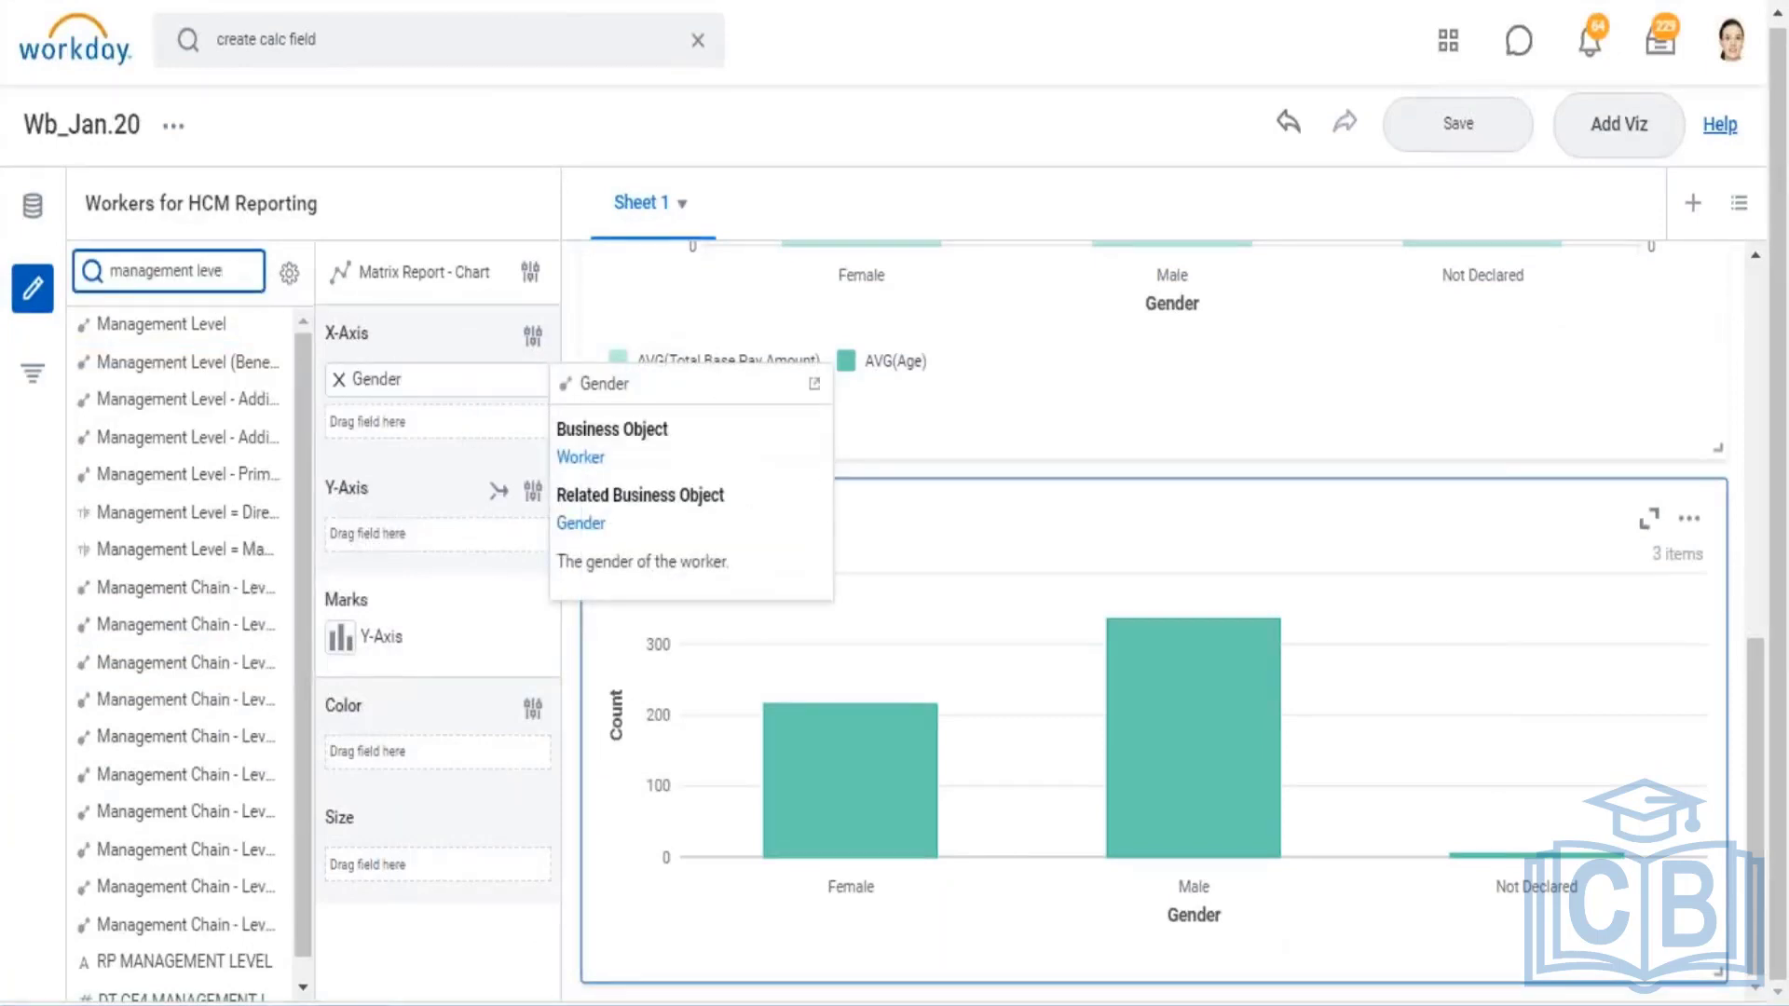
pyautogui.click(338, 380)
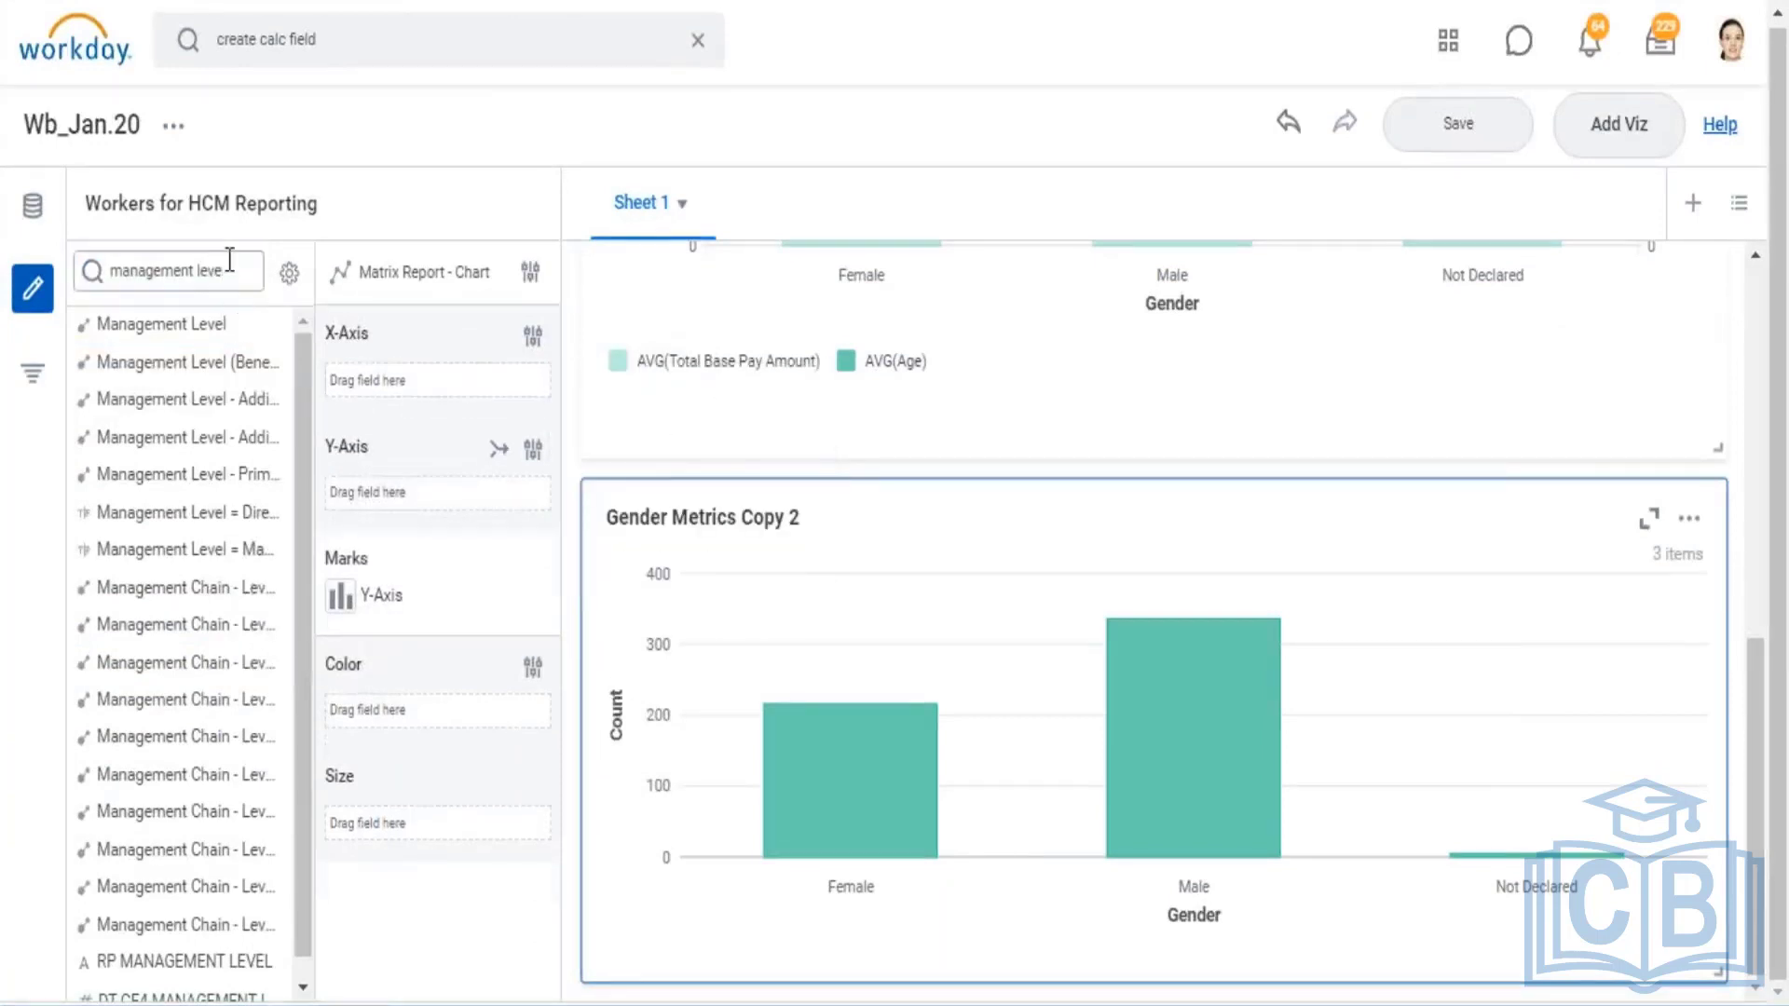
pyautogui.hotkey('ctrl', 'a')
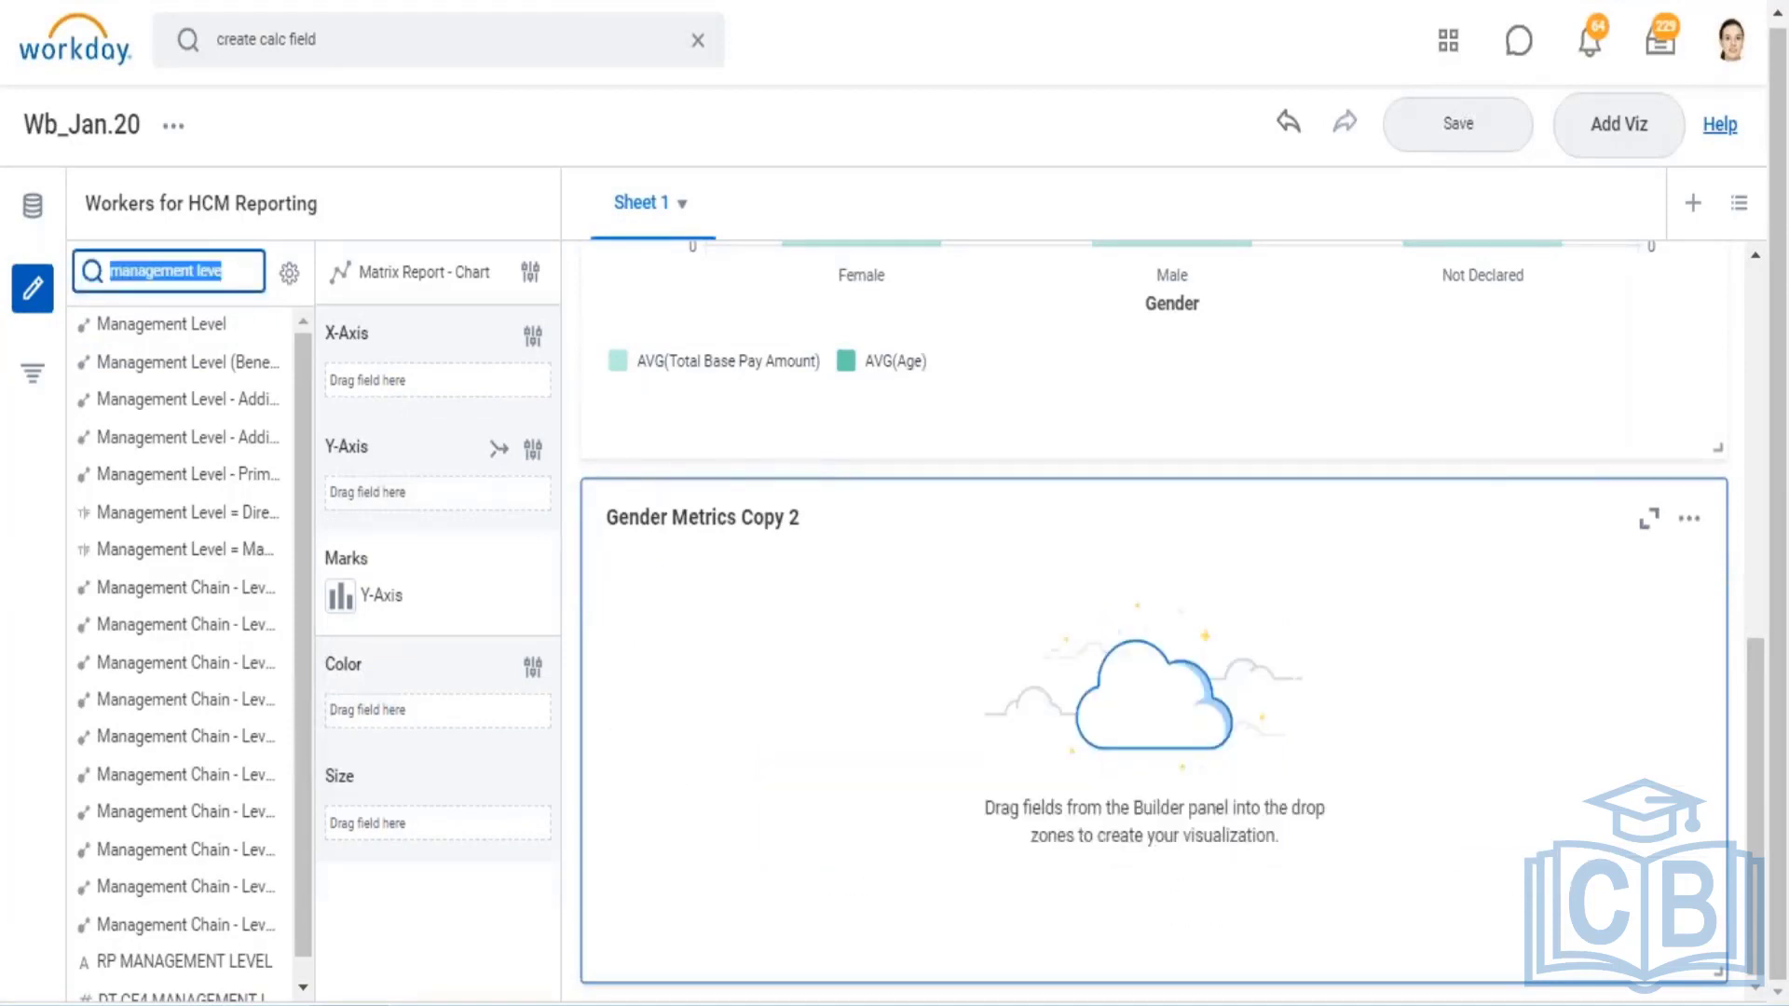
pyautogui.write('gender')
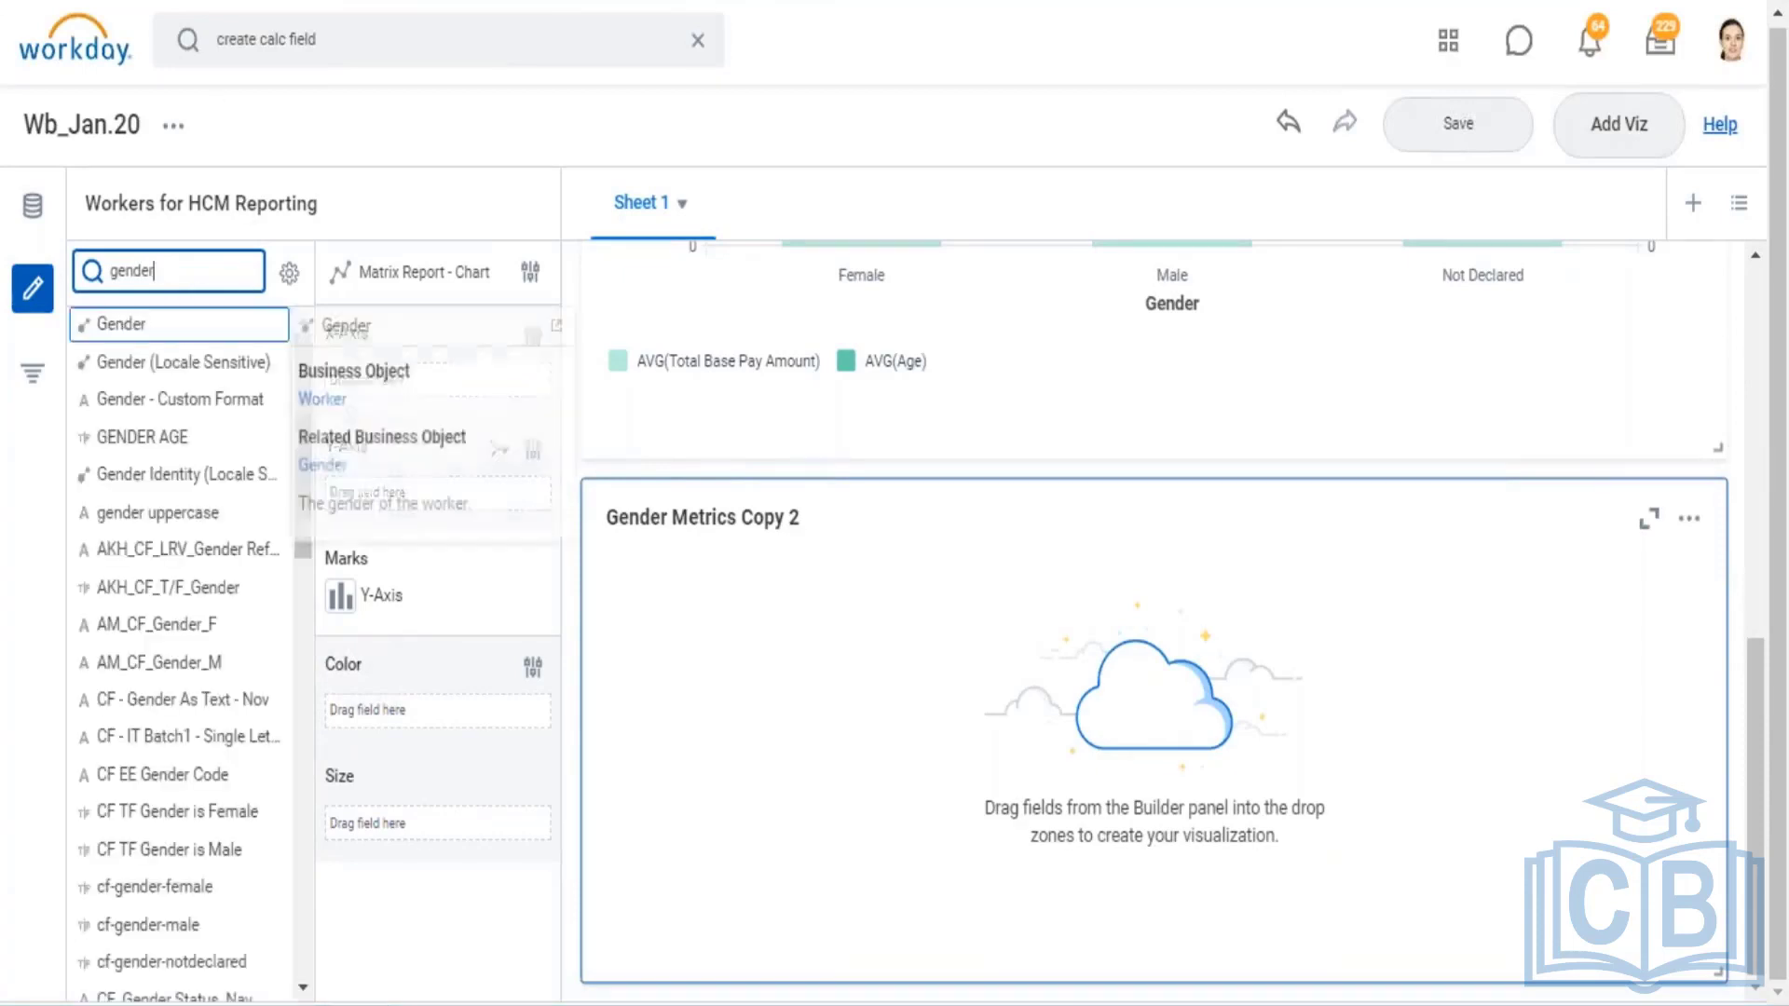
pyautogui.moveTo(118, 324); pyautogui.dragTo(392, 389)
pyautogui.moveTo(520, 435); pyautogui.dragTo(524, 438)
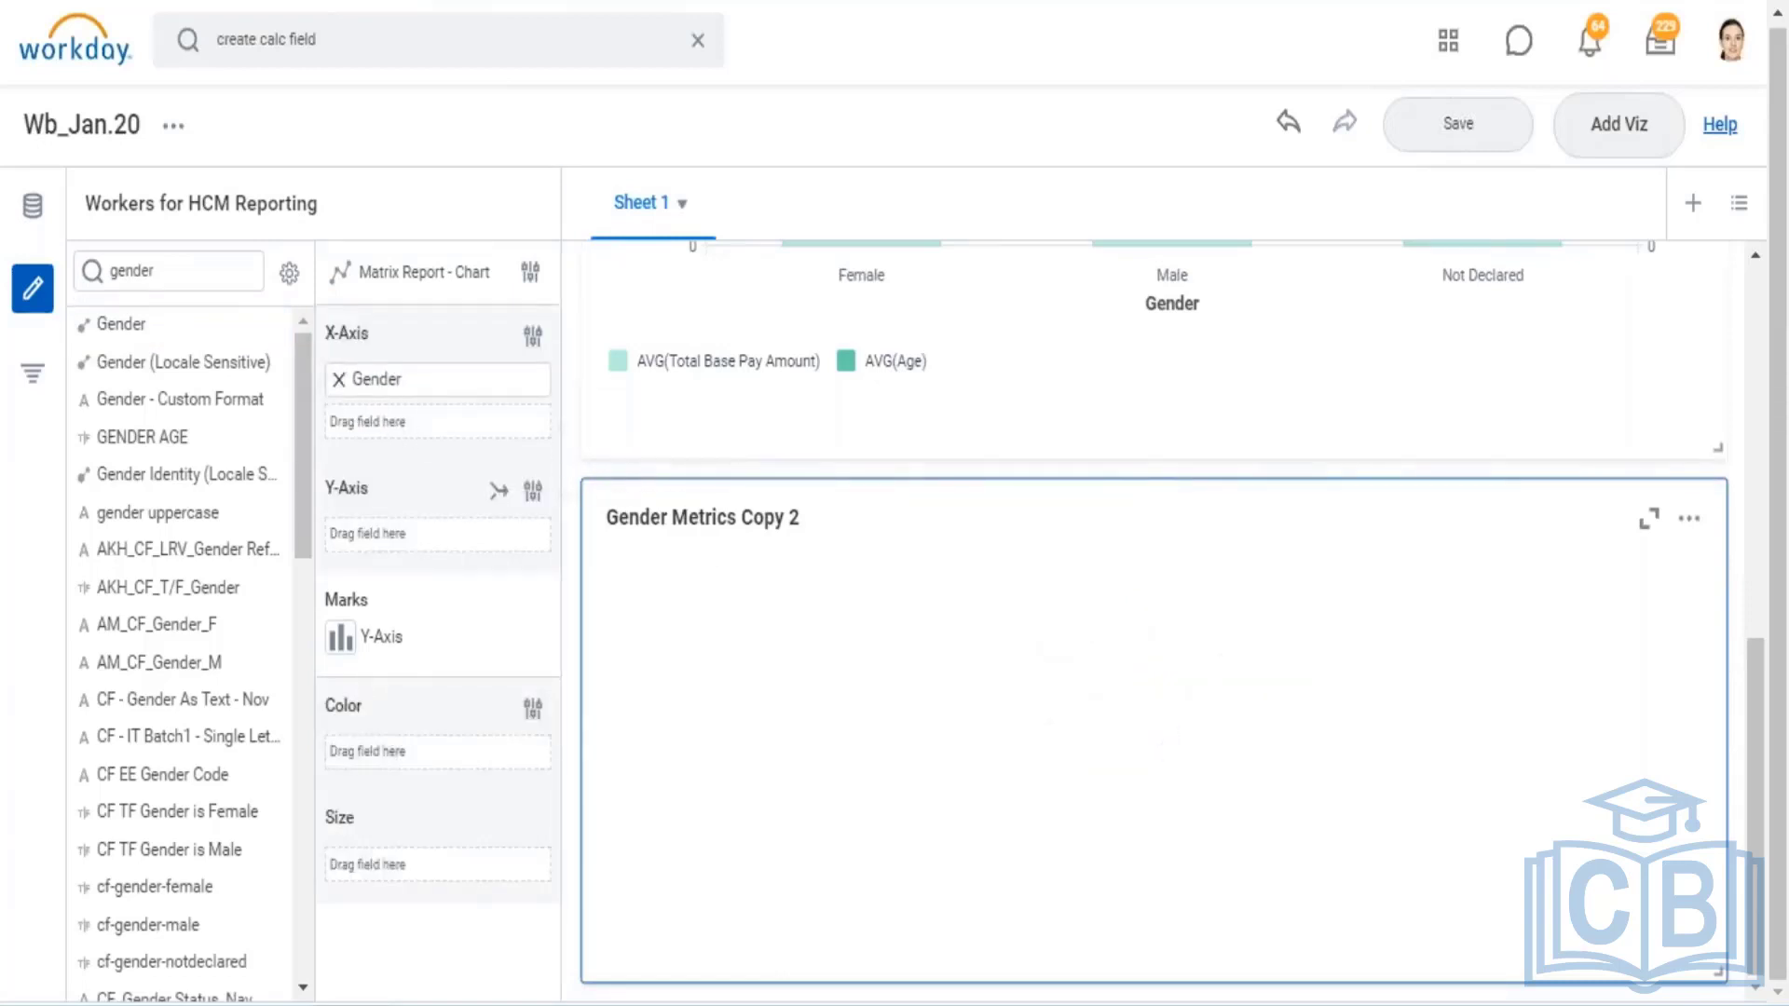
pyautogui.moveTo(340, 399)
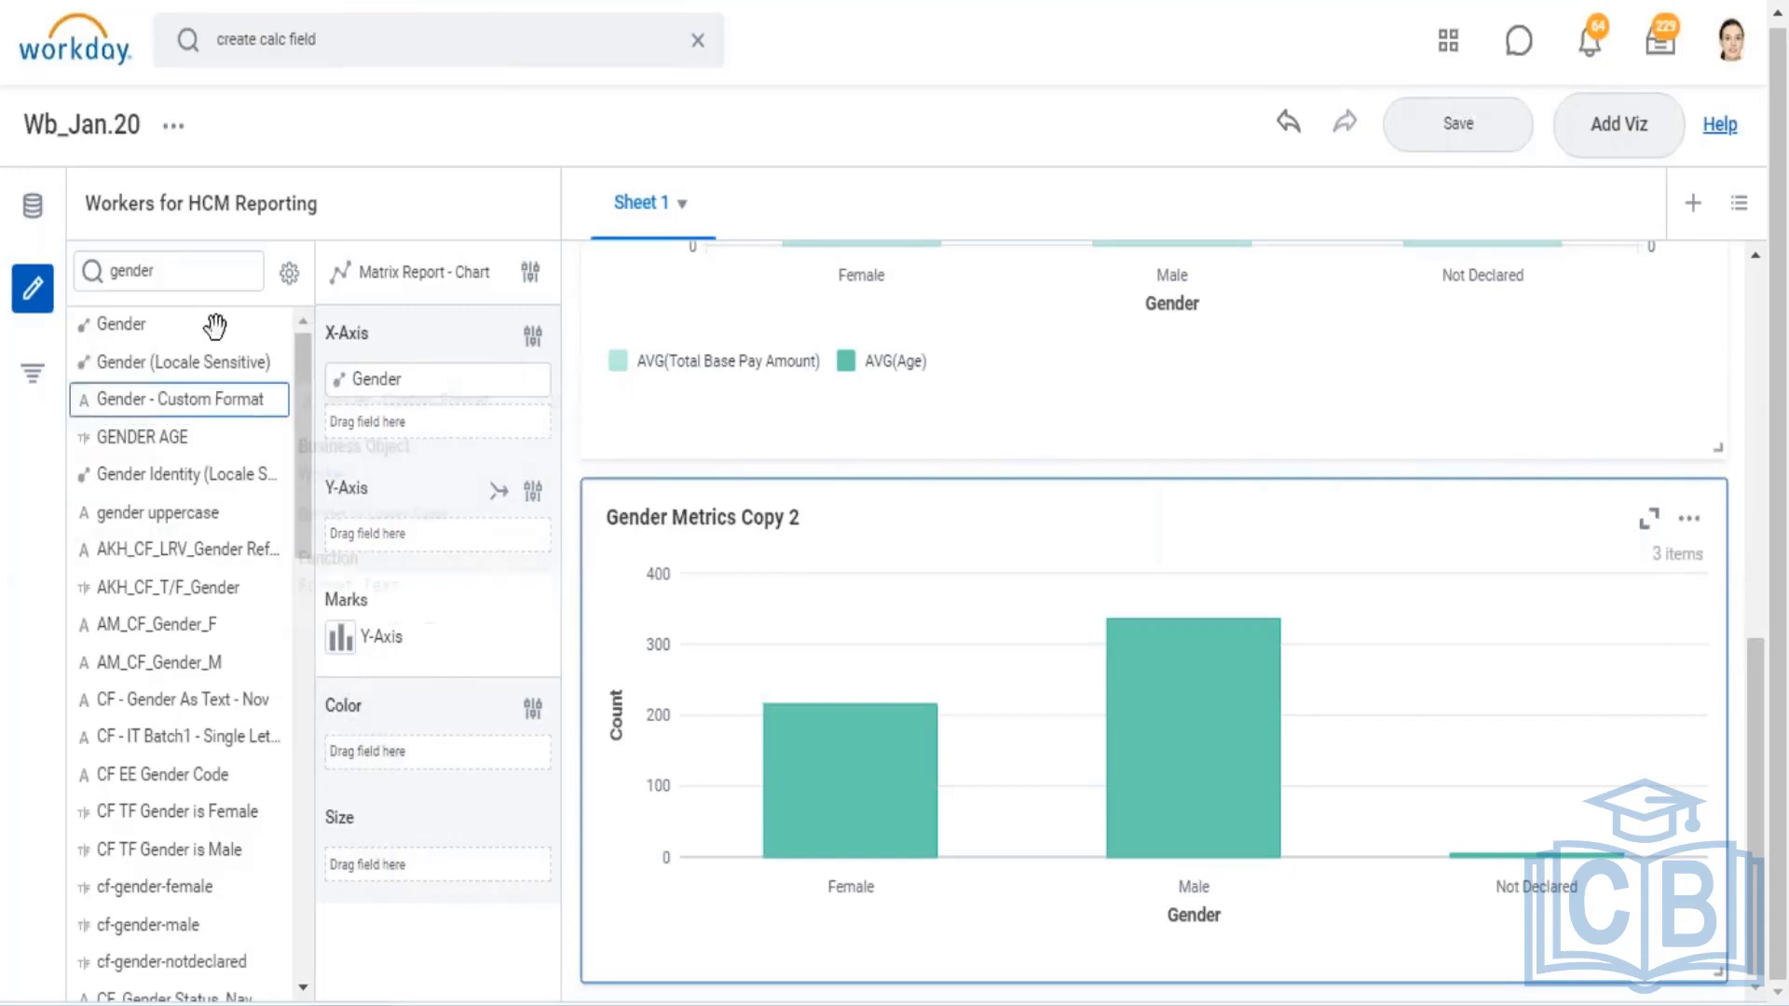
pyautogui.moveTo(145, 437)
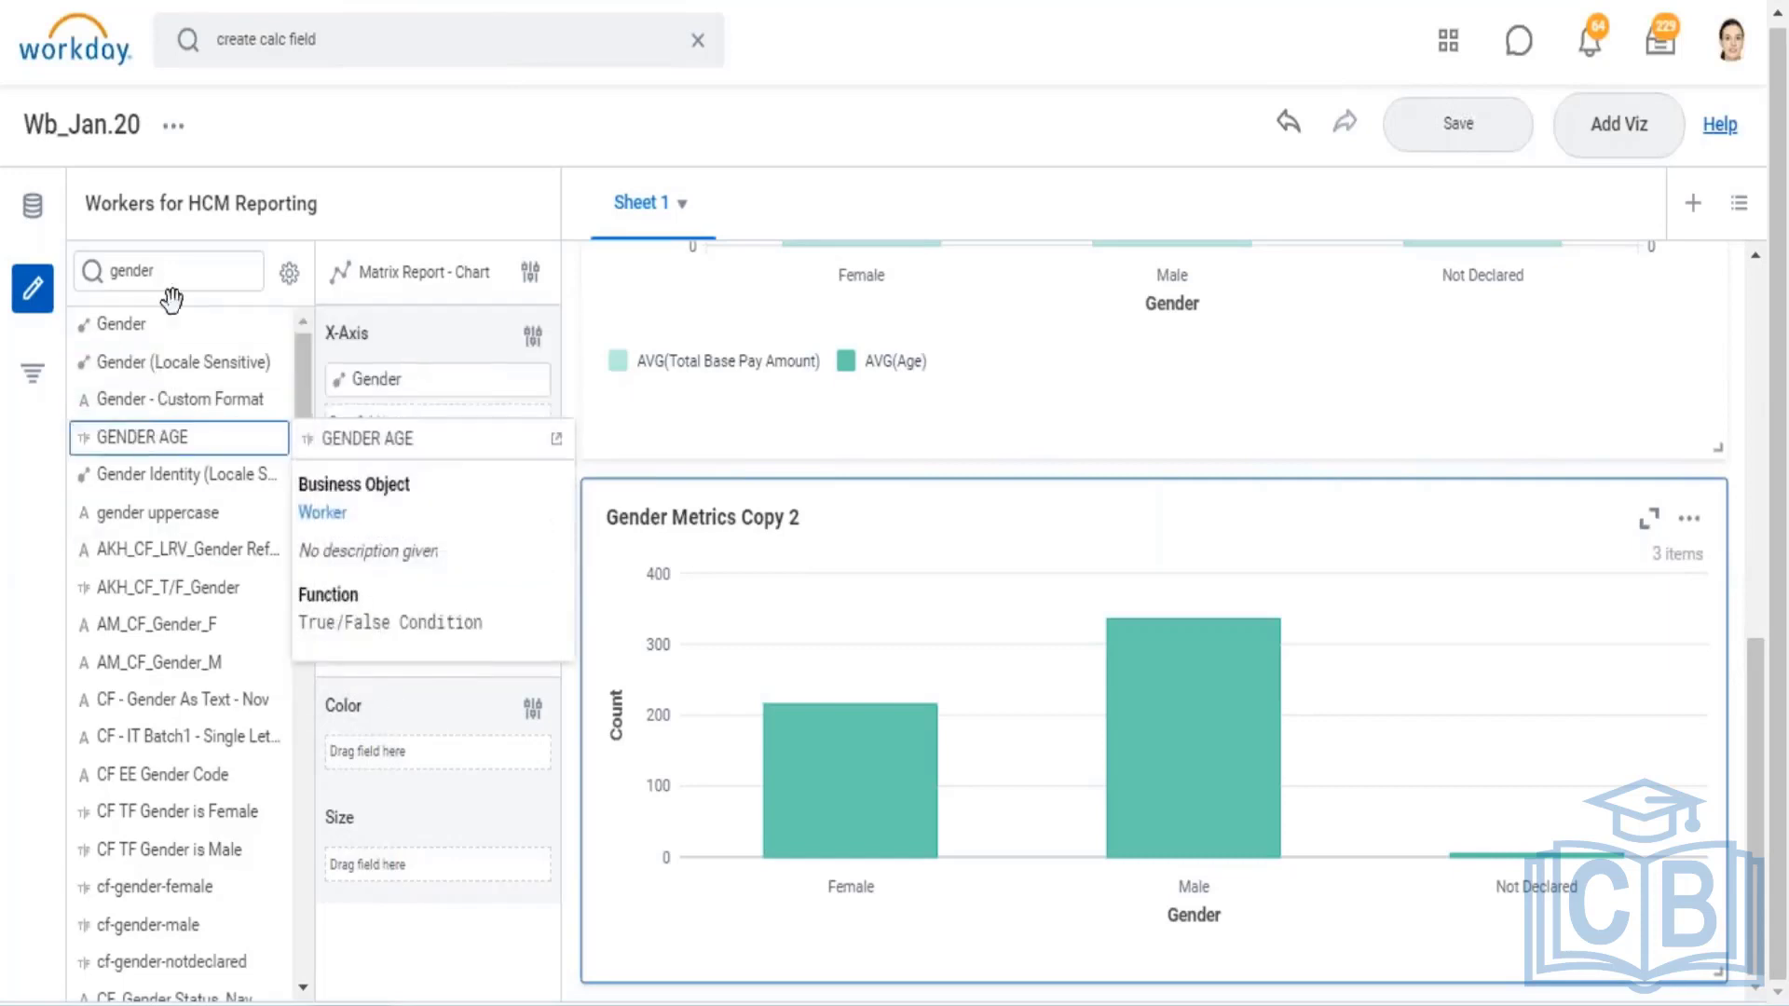
# Clear the field list filter, expand the Basic Bio category and try to add Age to the Size of Gender Metrics Copy 2
pyautogui.click(210, 269)
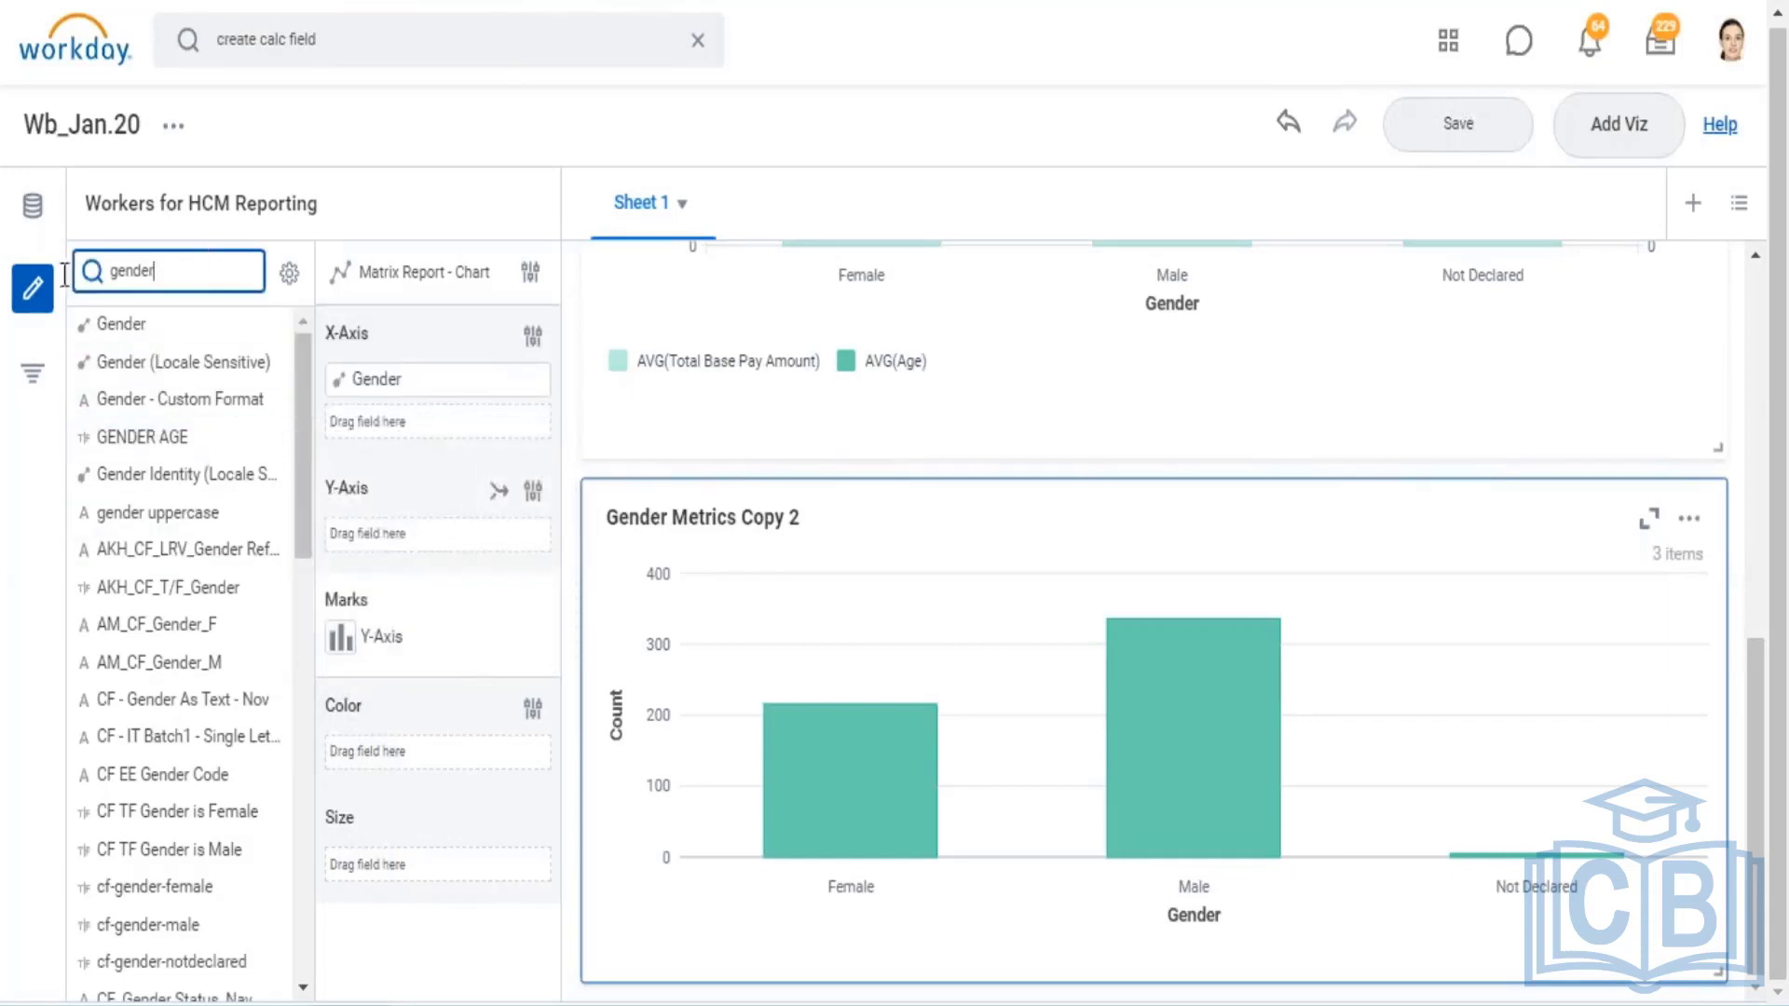
pyautogui.hotkey('ctrl', 'a')
pyautogui.press('BackSpace')
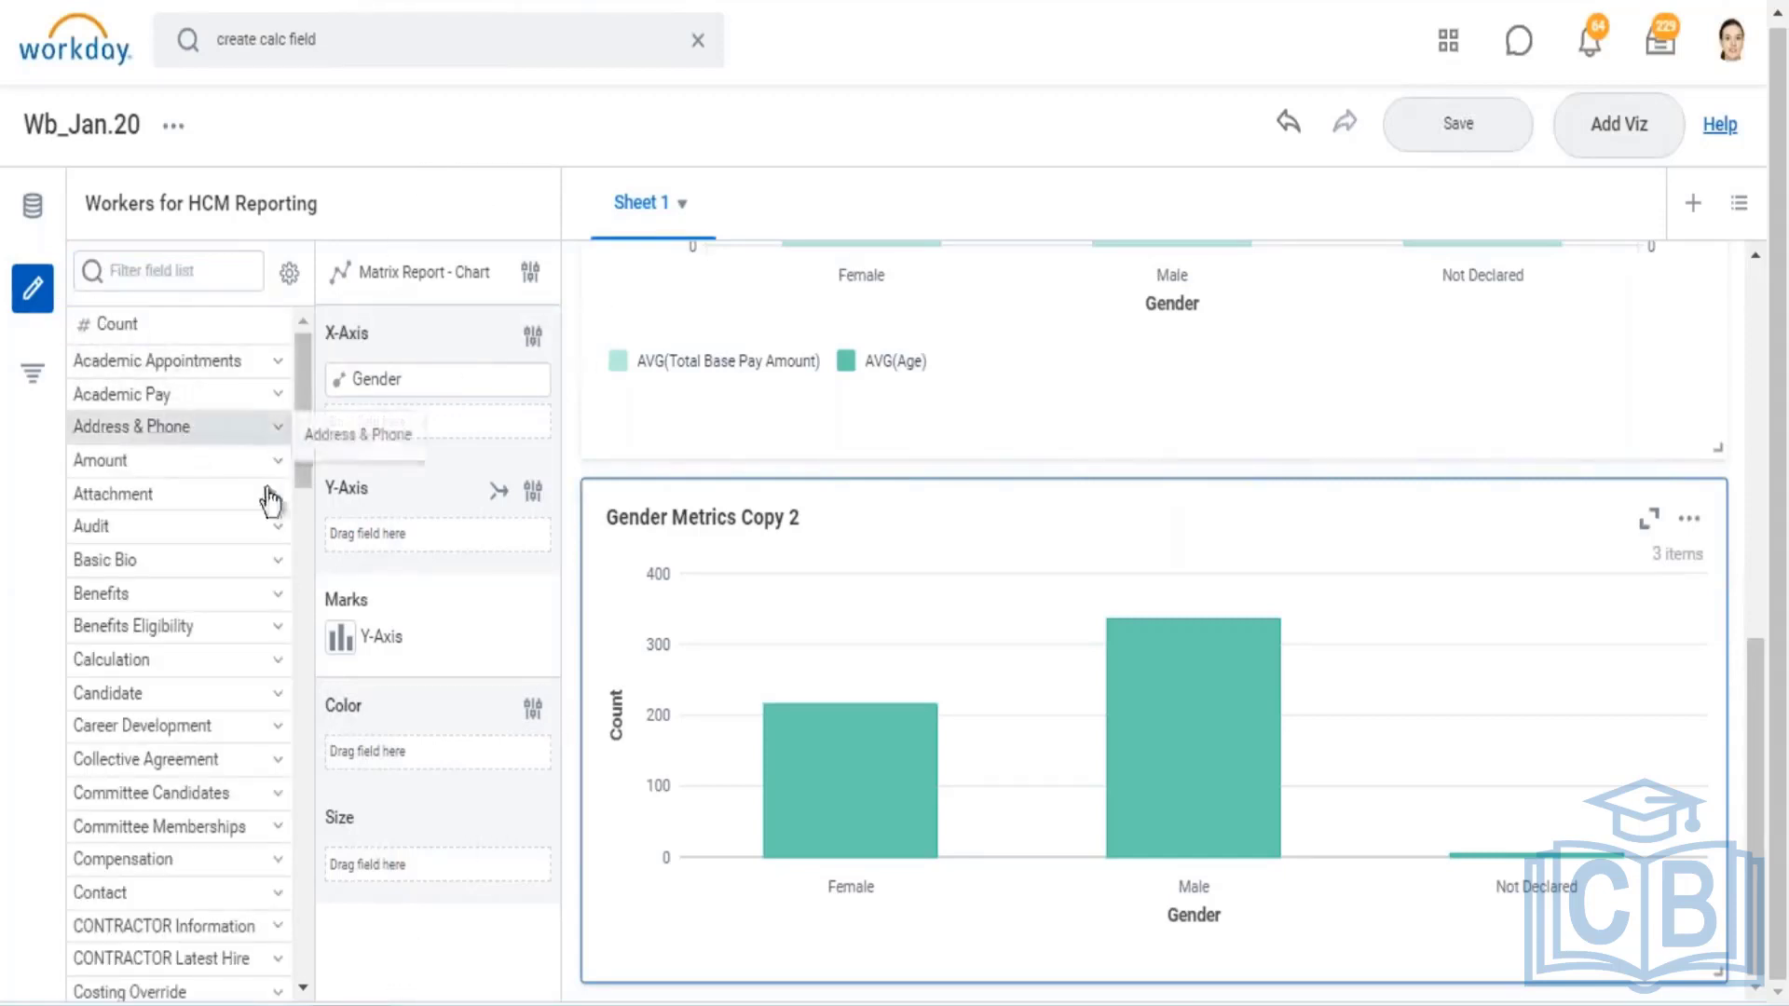
pyautogui.click(278, 560)
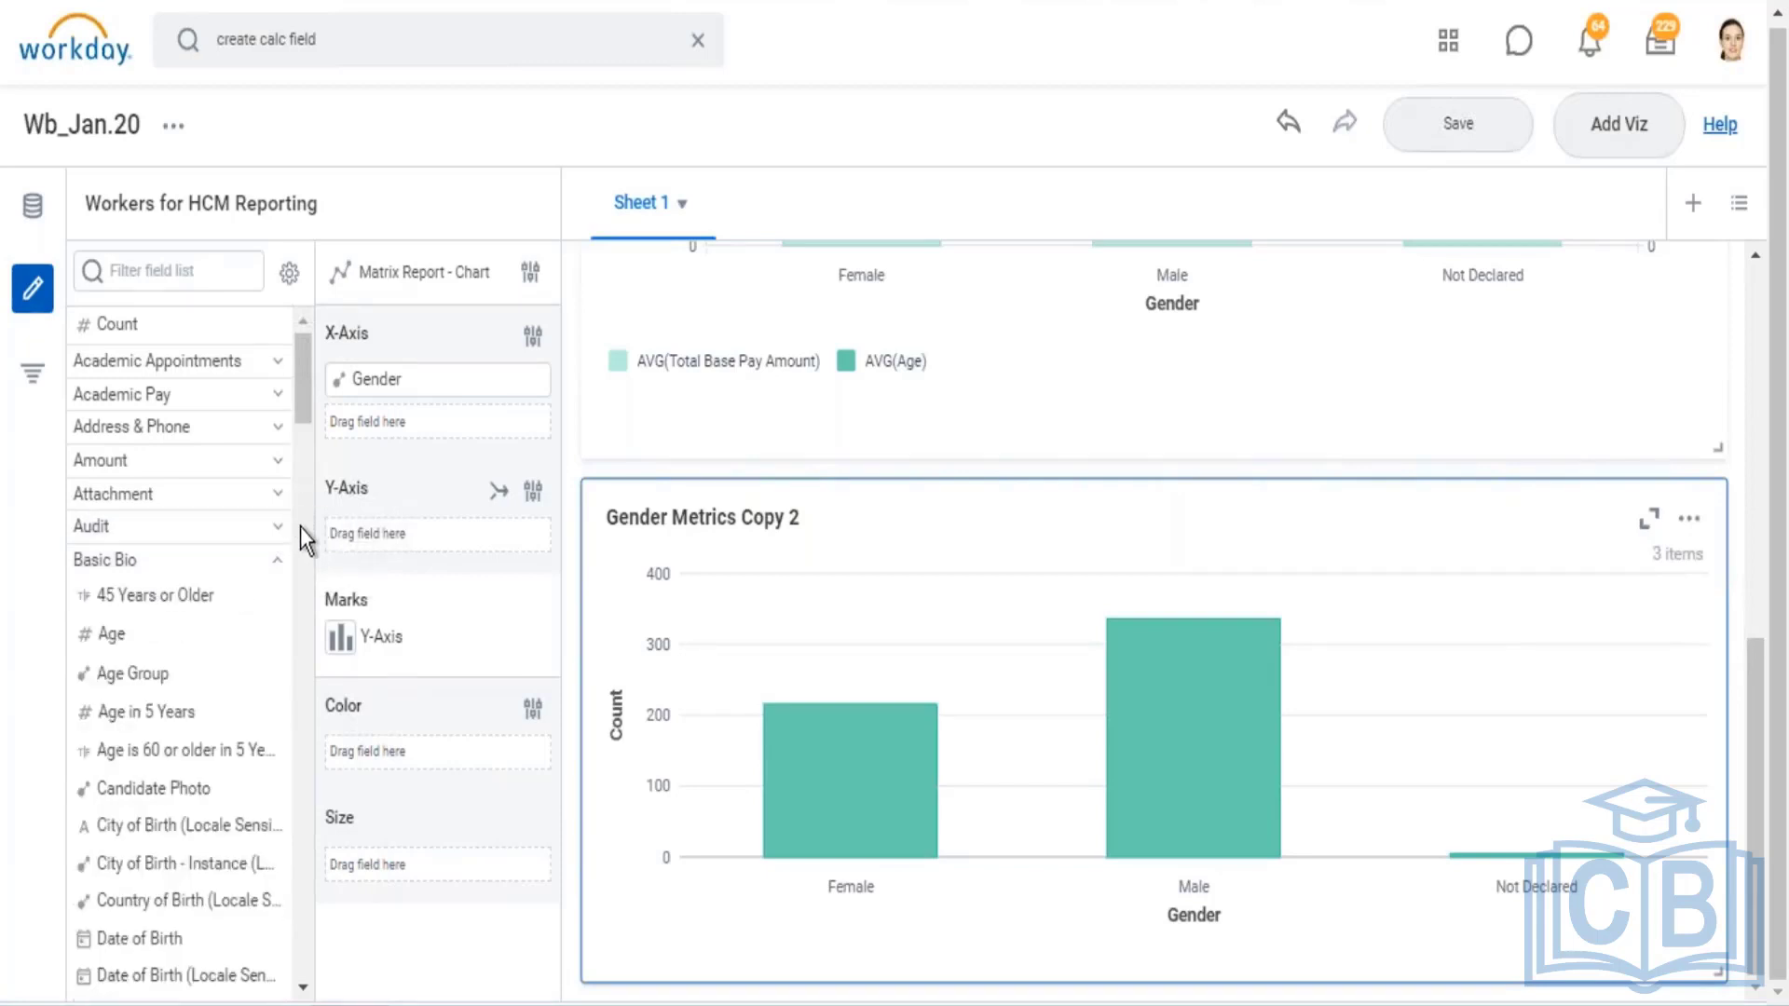
pyautogui.moveTo(112, 629); pyautogui.dragTo(383, 871)
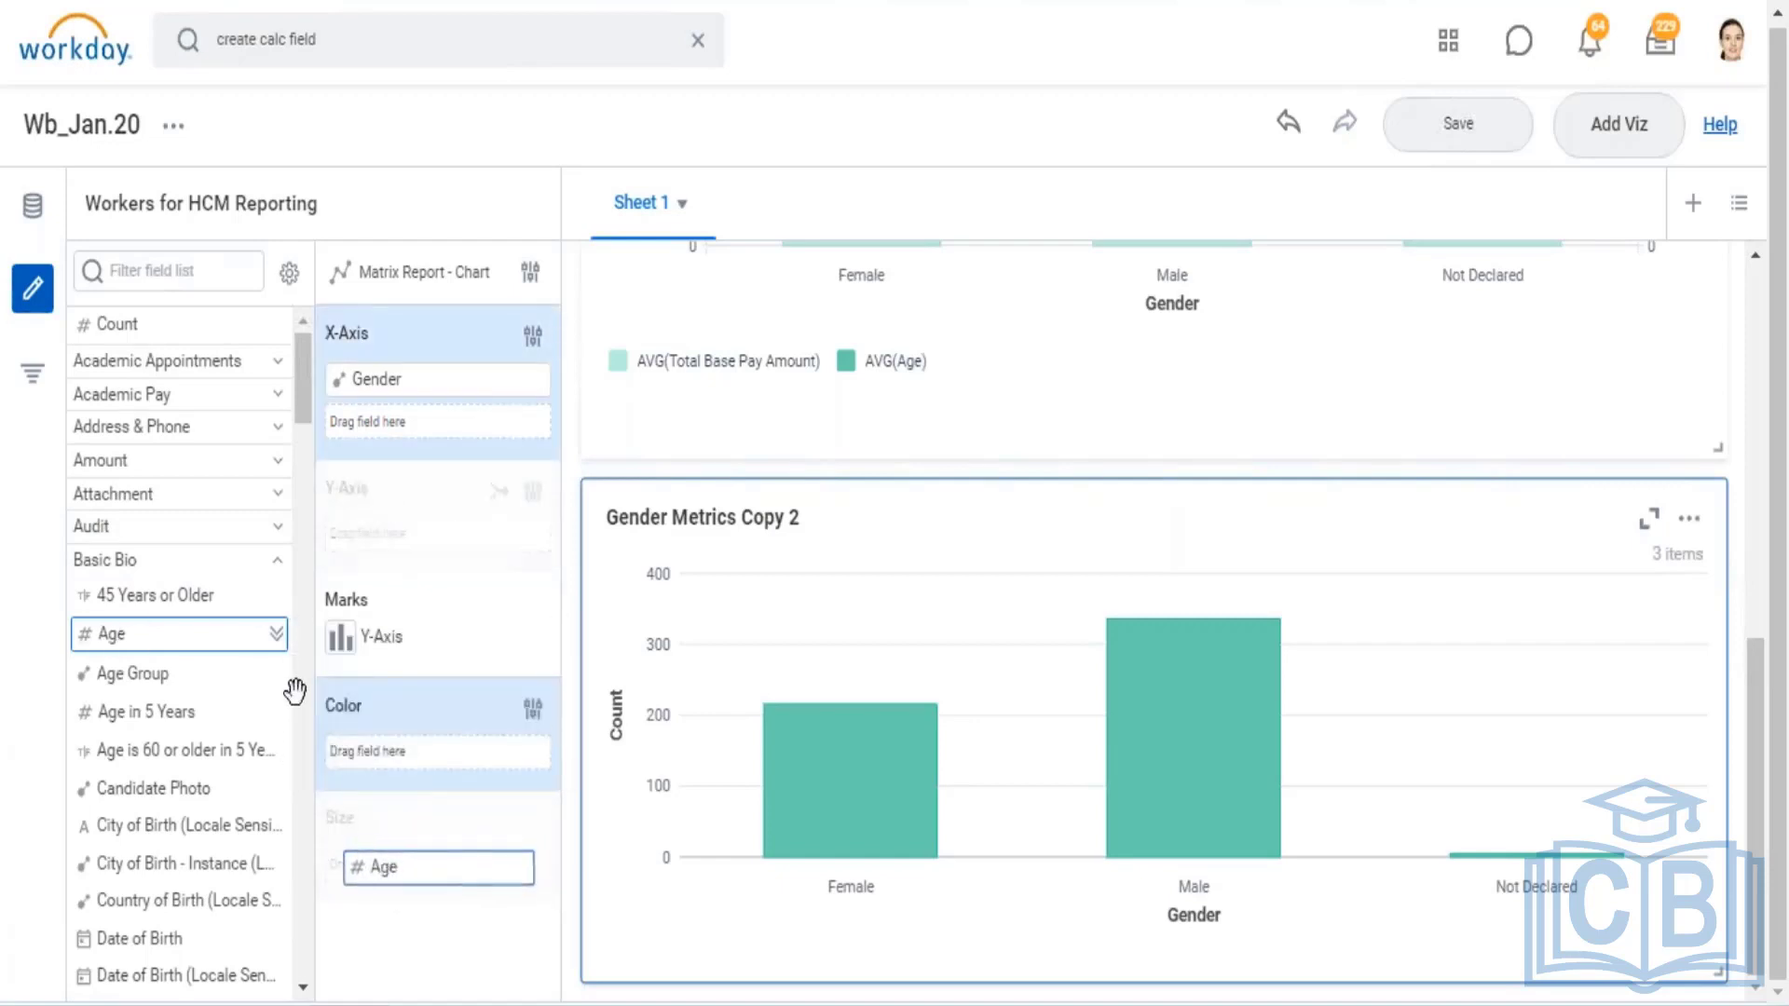
# Expand the aggregations of Age and try to add its SUM and the Age Group field to Size
pyautogui.click(277, 634)
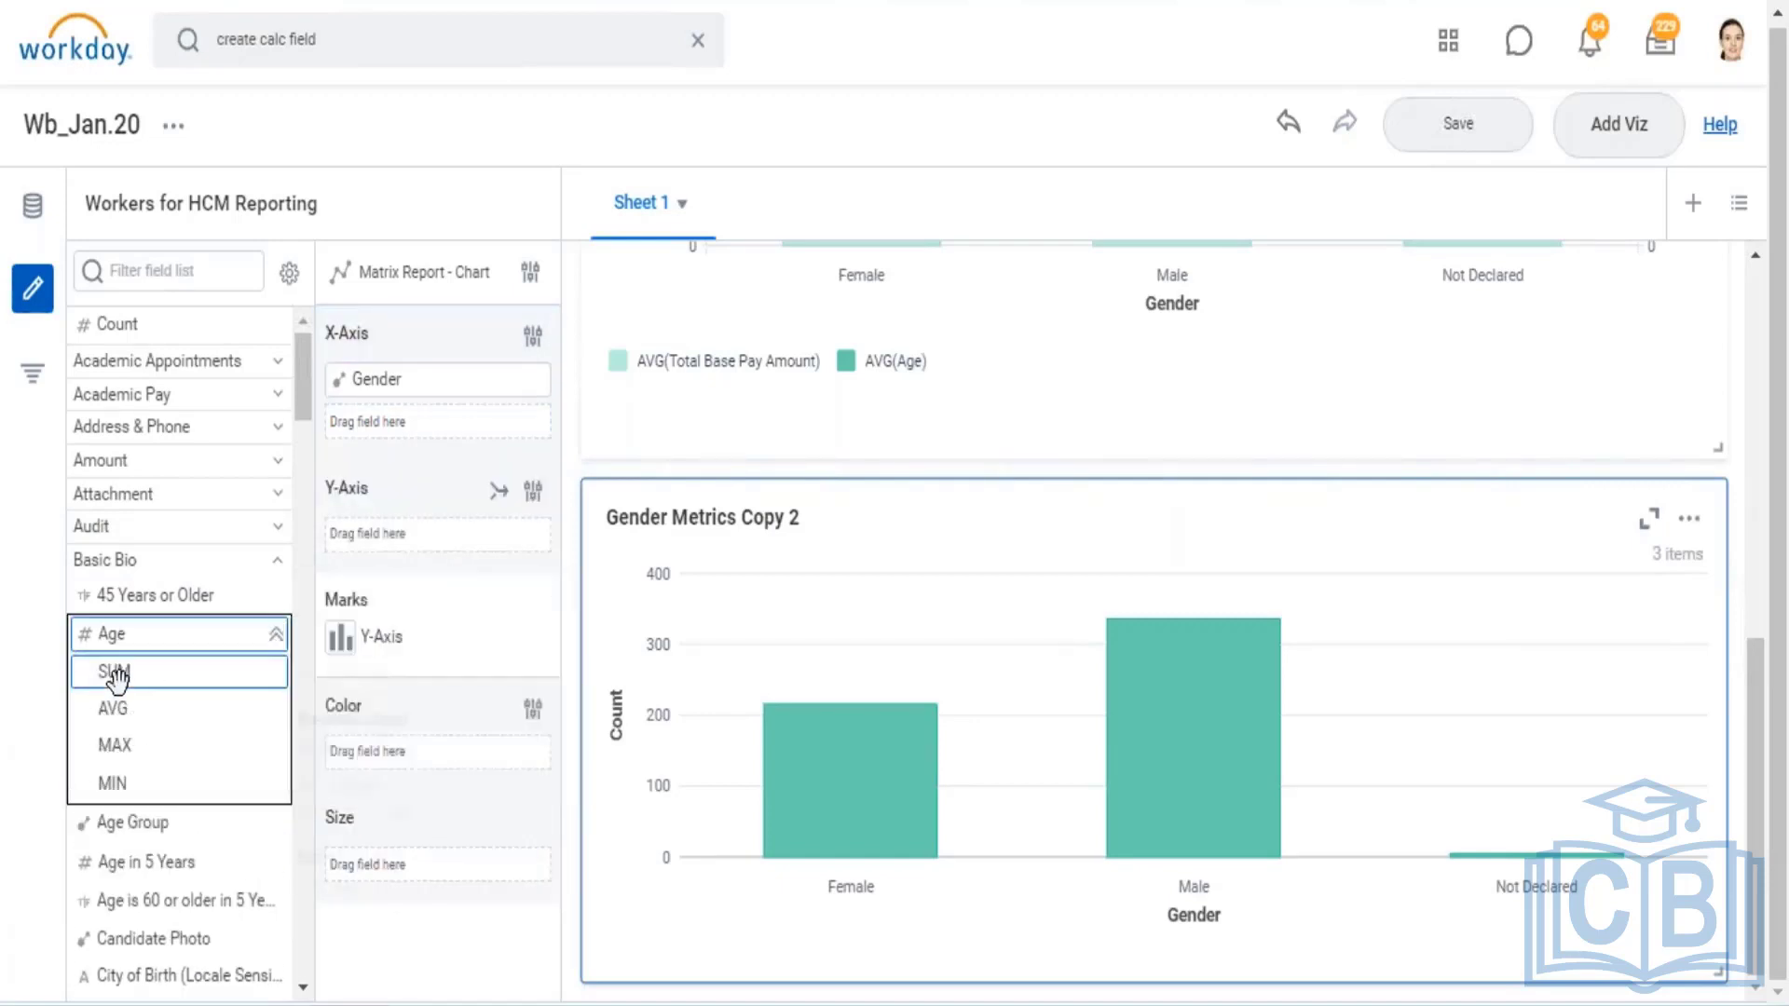
pyautogui.moveTo(139, 685); pyautogui.dragTo(394, 880)
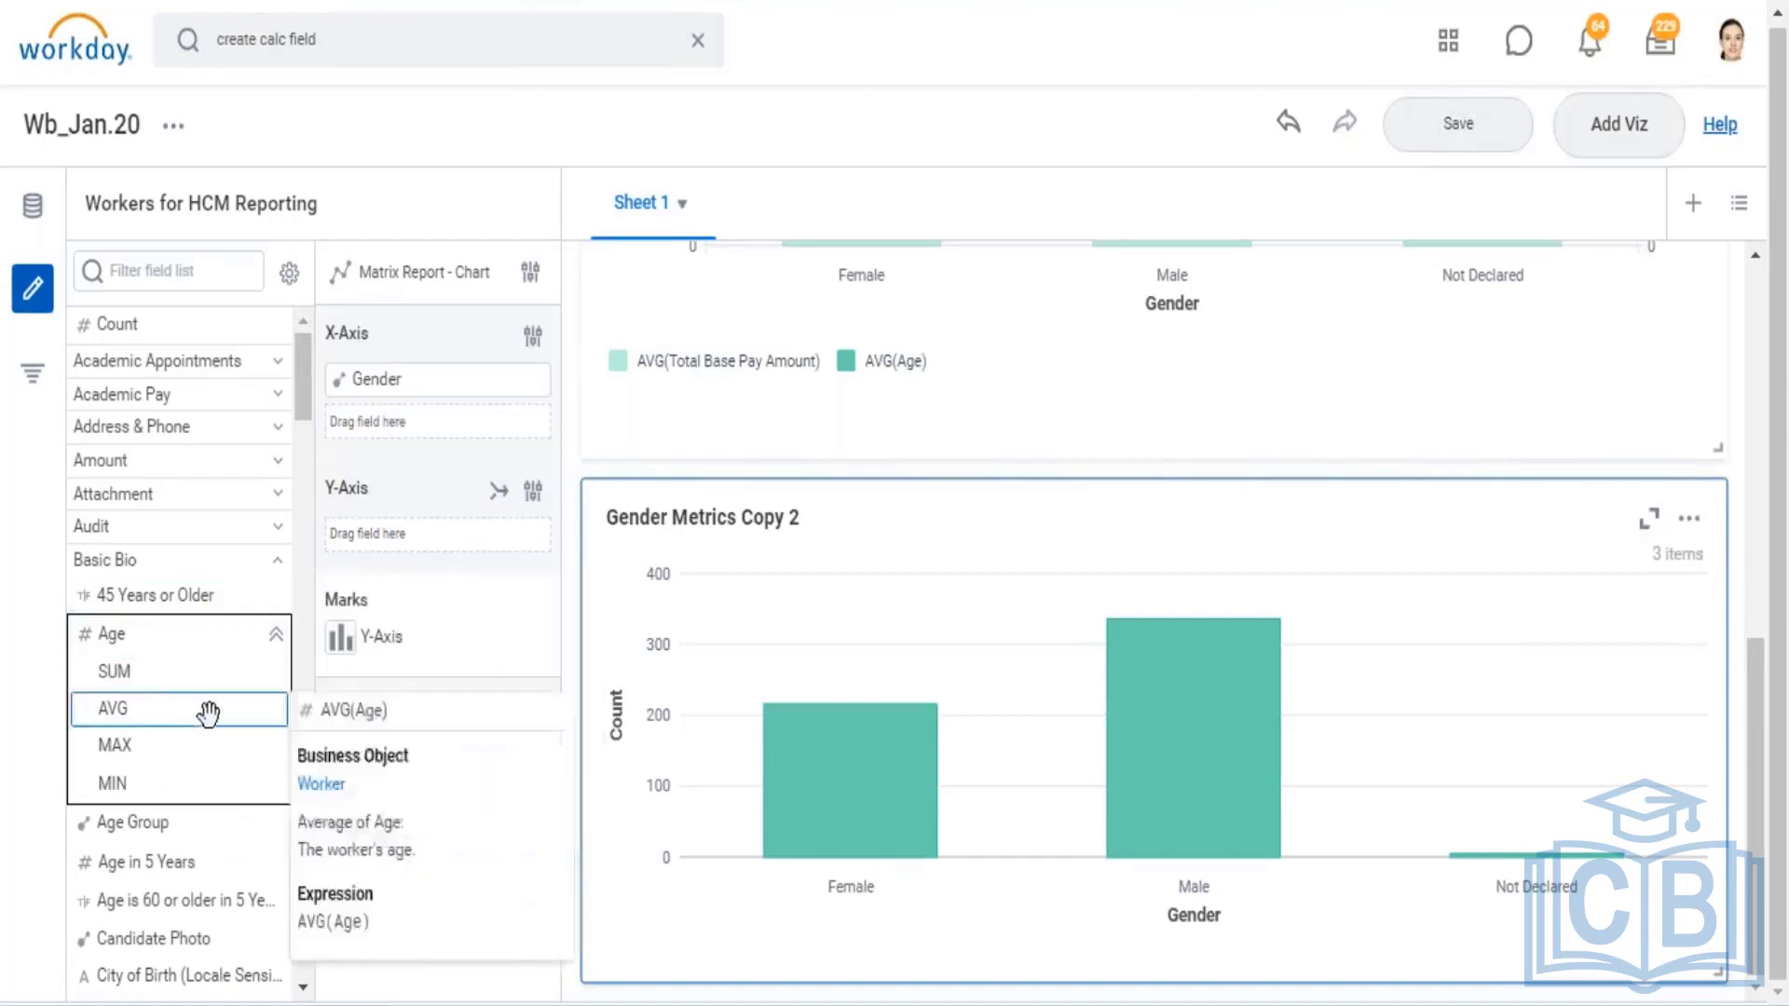
pyautogui.scroll(-2, 233, 708)
pyautogui.moveTo(121, 670); pyautogui.dragTo(401, 882)
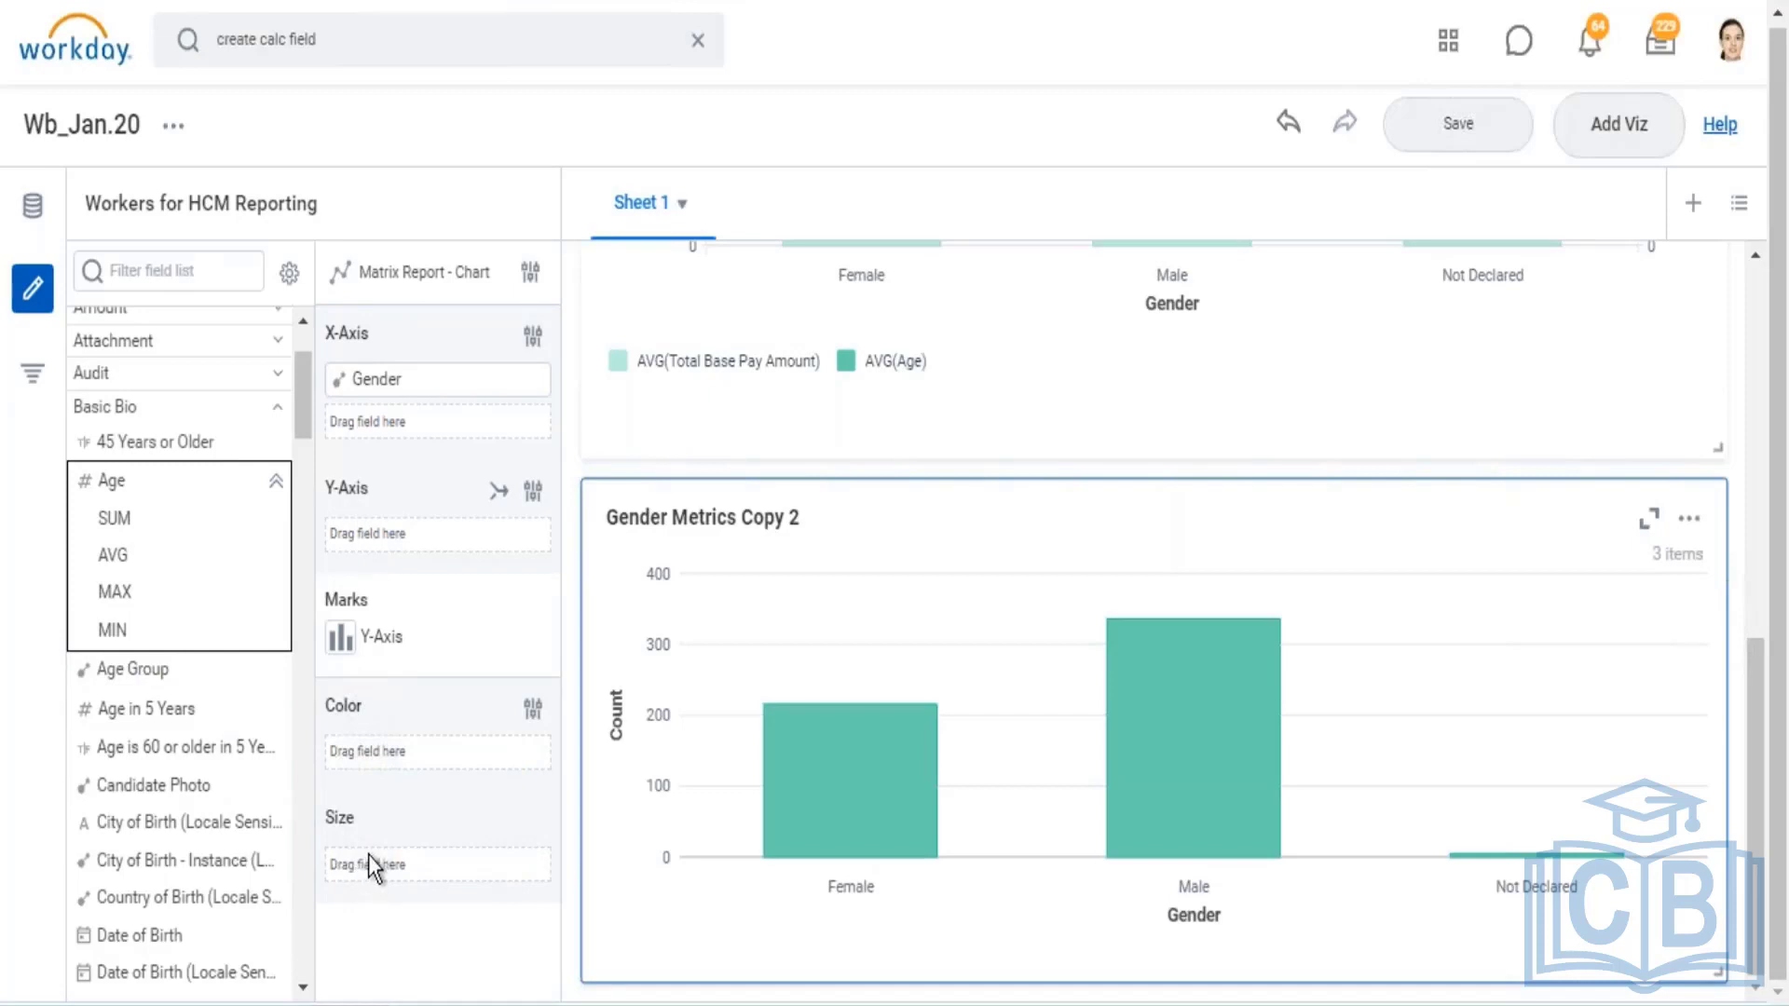
pyautogui.scroll(-3, 260, 671)
# Change the visualization type of Gender Metrics Copy 2 to Scatterplot
pyautogui.moveTo(260, 780)
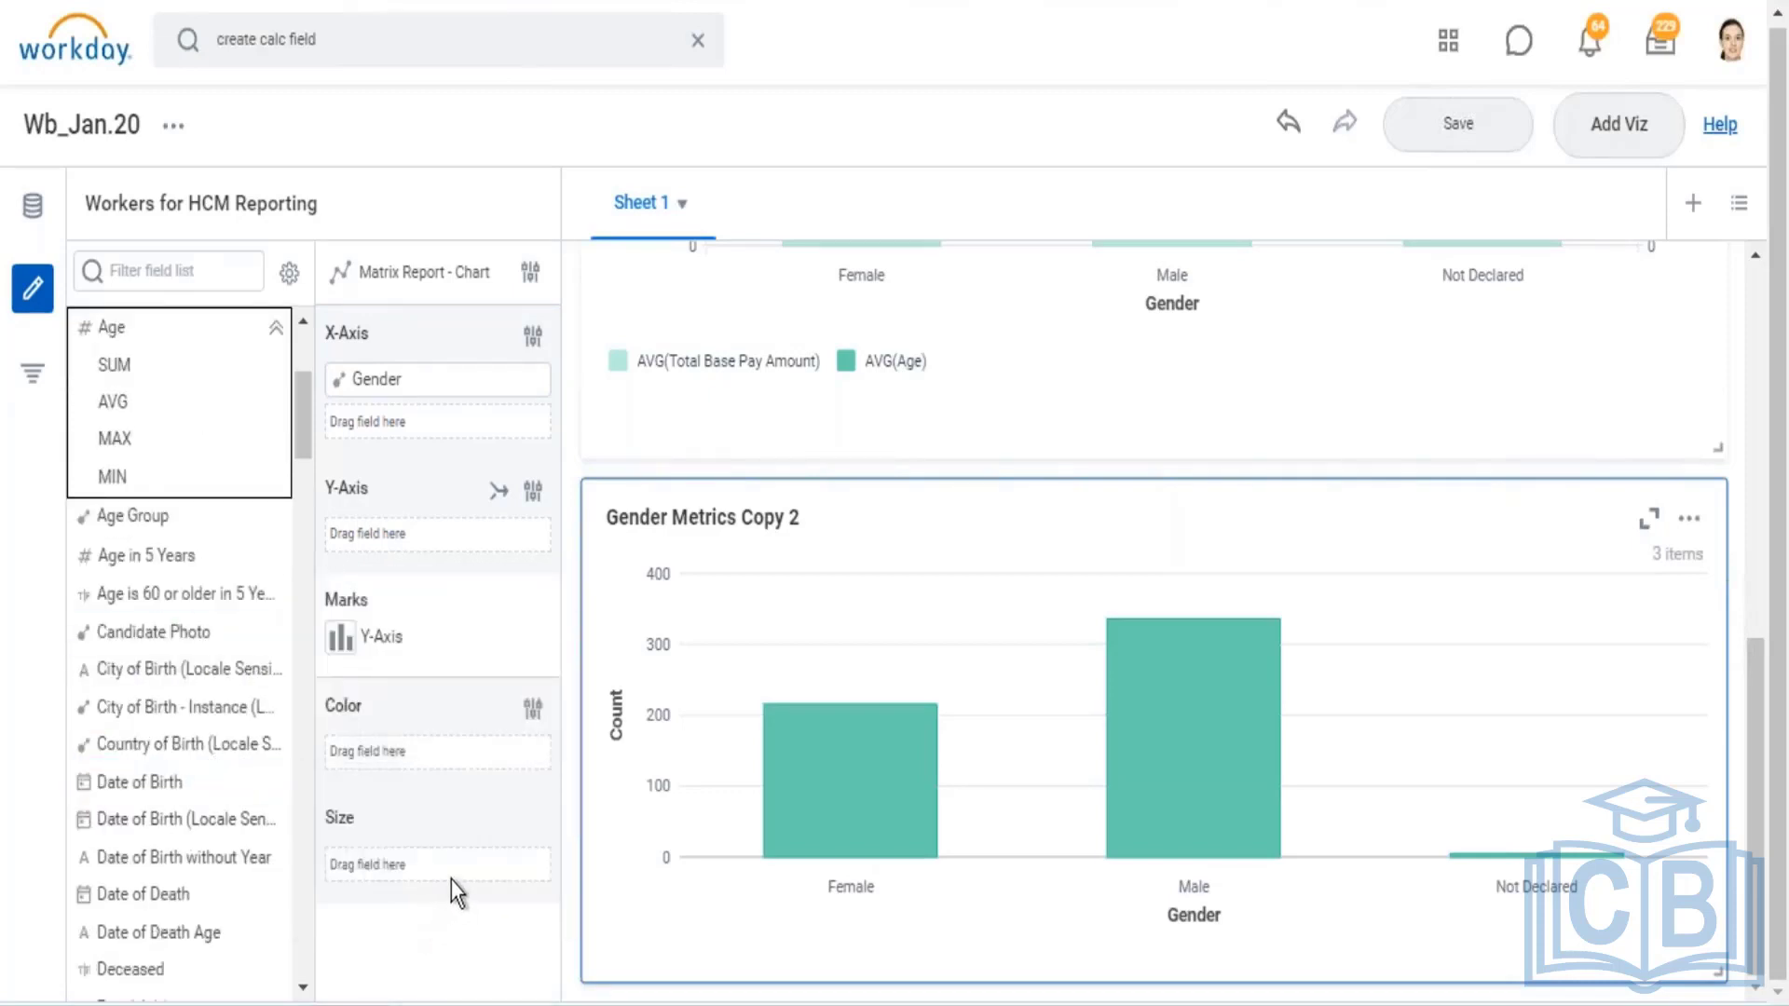
pyautogui.click(532, 275)
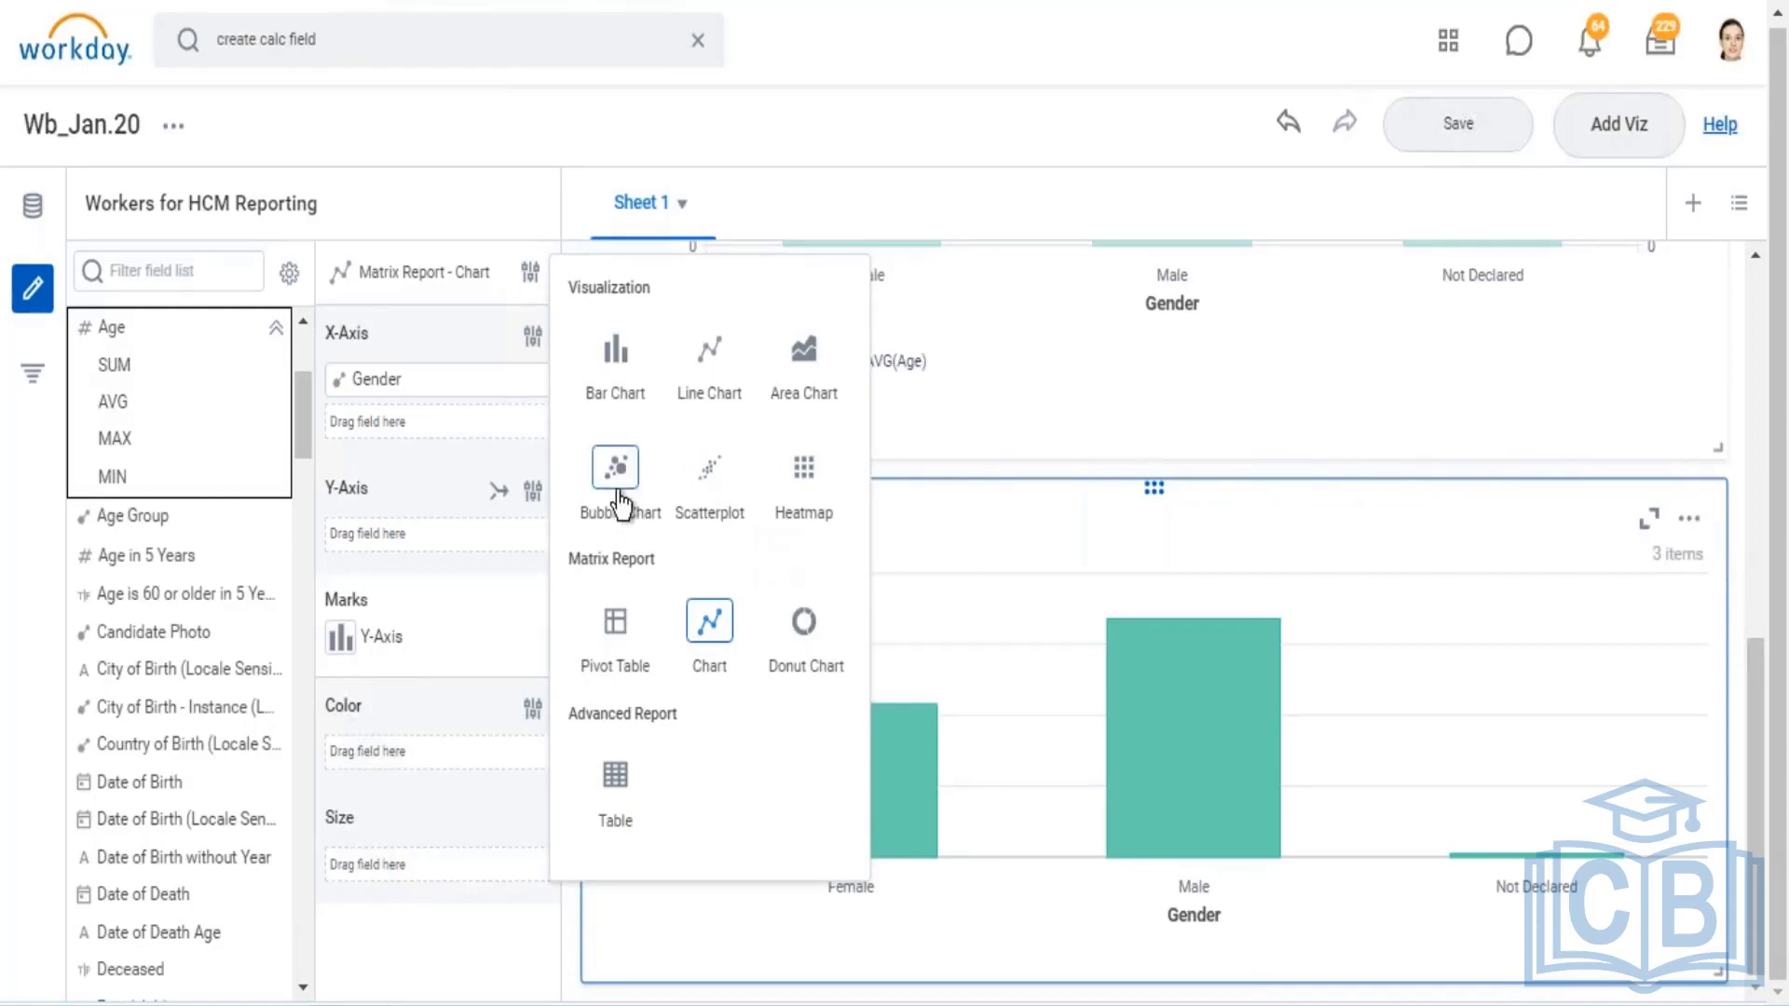
pyautogui.click(710, 483)
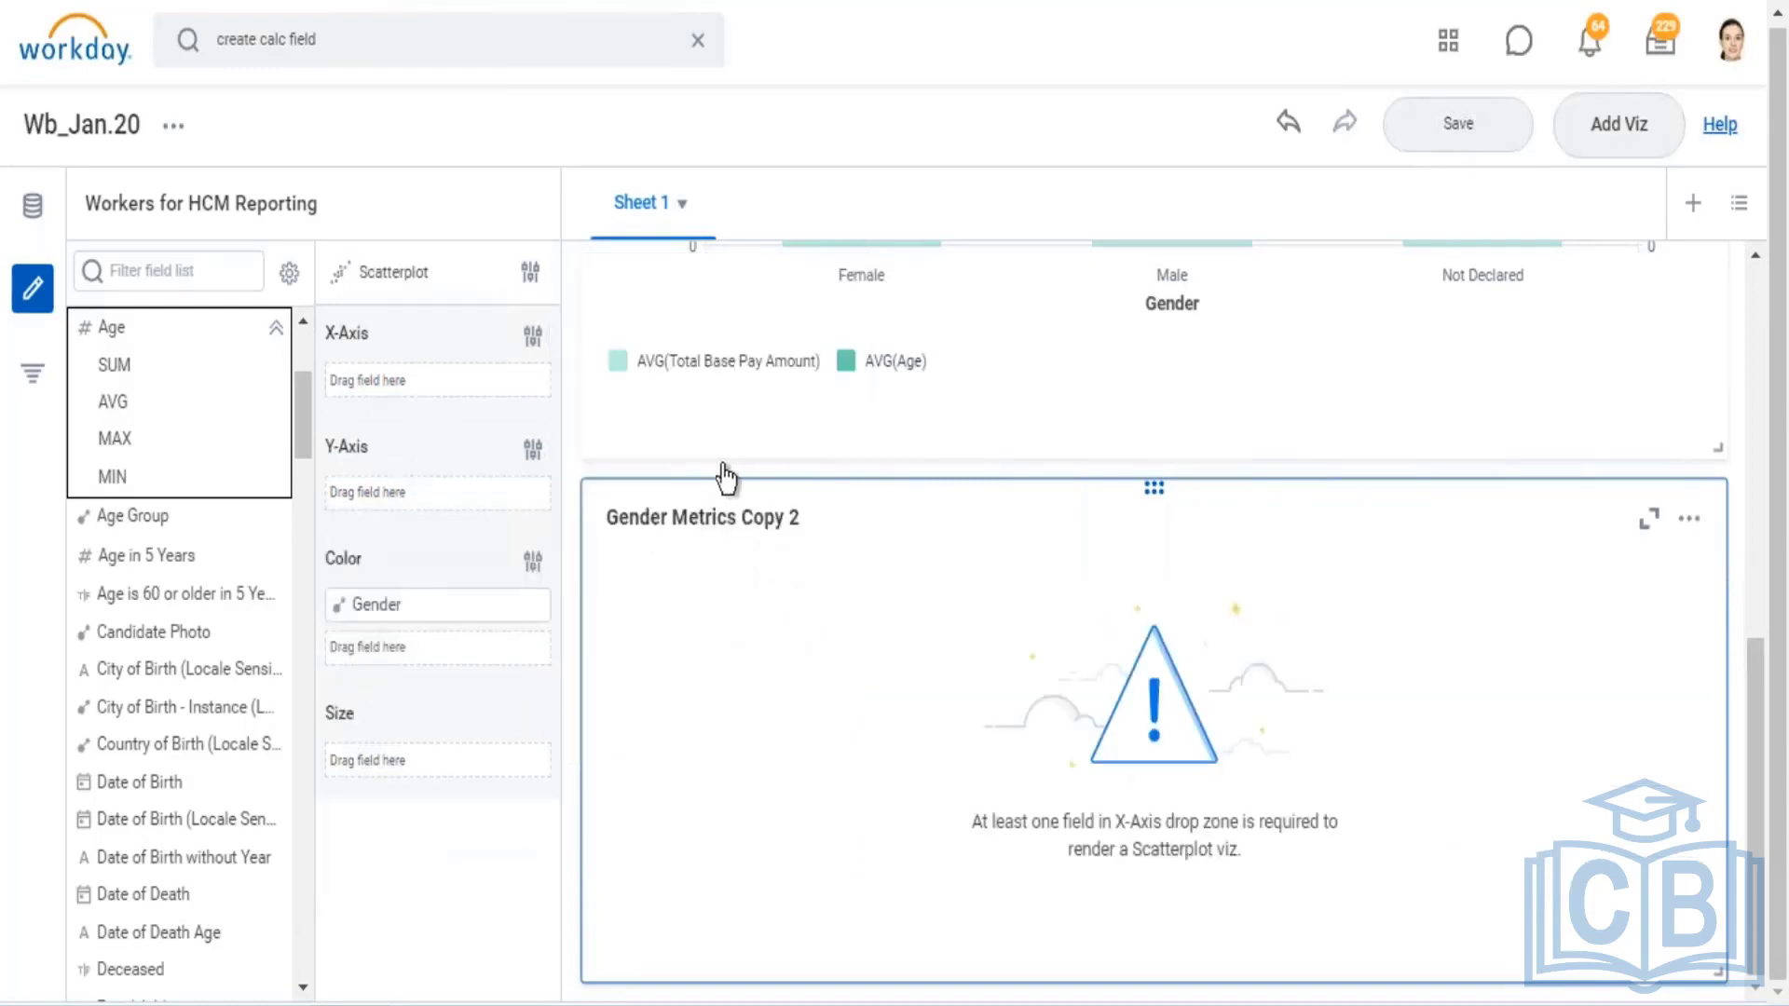
# Filter the field list by "gender" and try to add Gender to the X-Axis of the scatterplot
pyautogui.moveTo(275, 329)
pyautogui.click(160, 273)
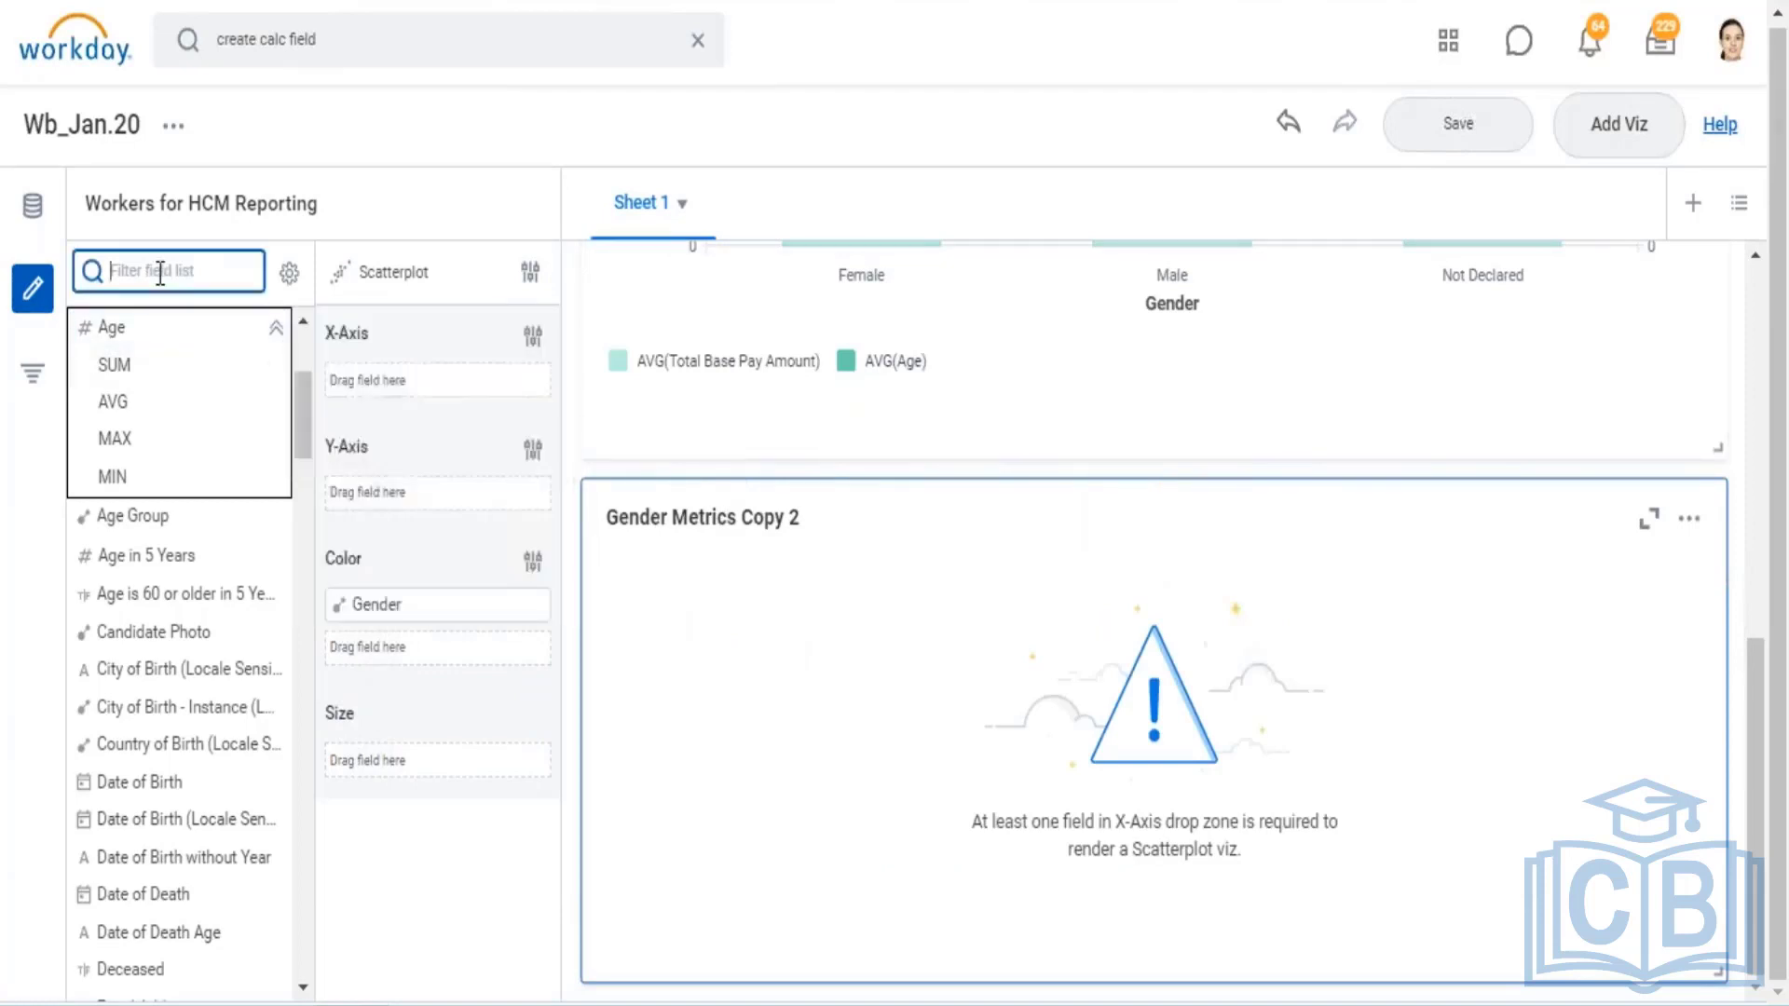
pyautogui.write('gender')
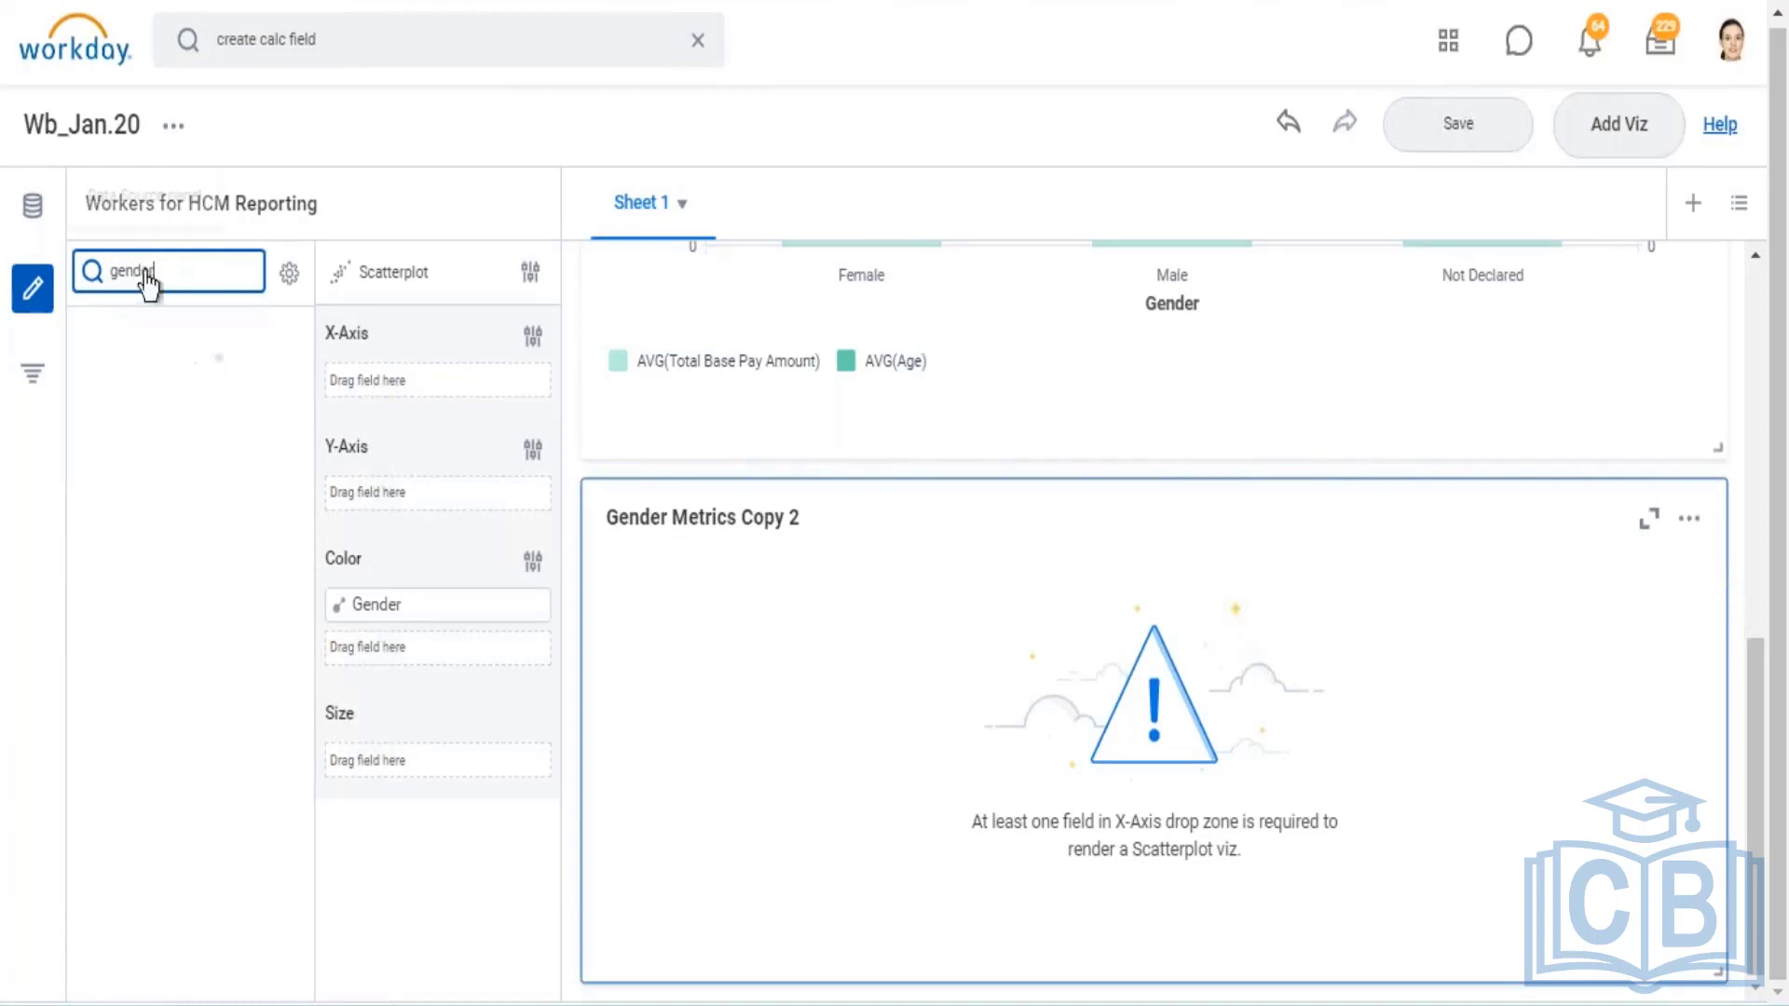
pyautogui.moveTo(144, 334); pyautogui.dragTo(408, 396)
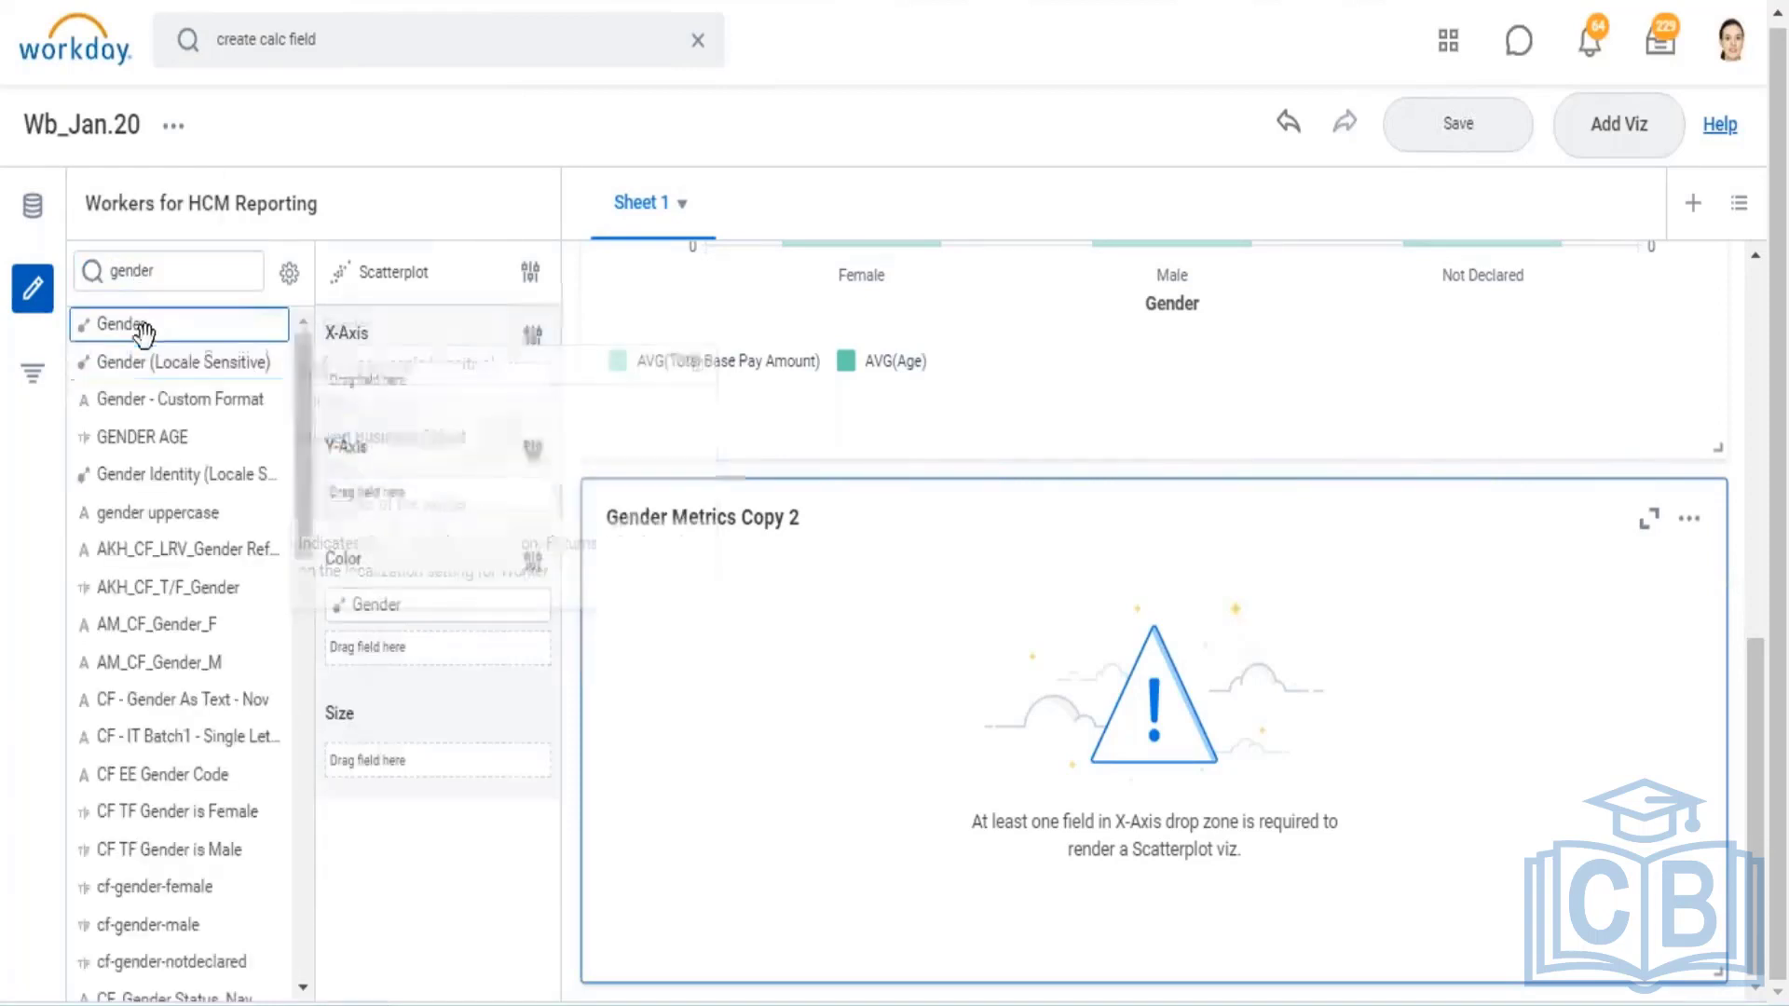
# Filter the field list by "age" and add the AVG of Age to the X-Axis of the scatterplot
pyautogui.click(183, 273)
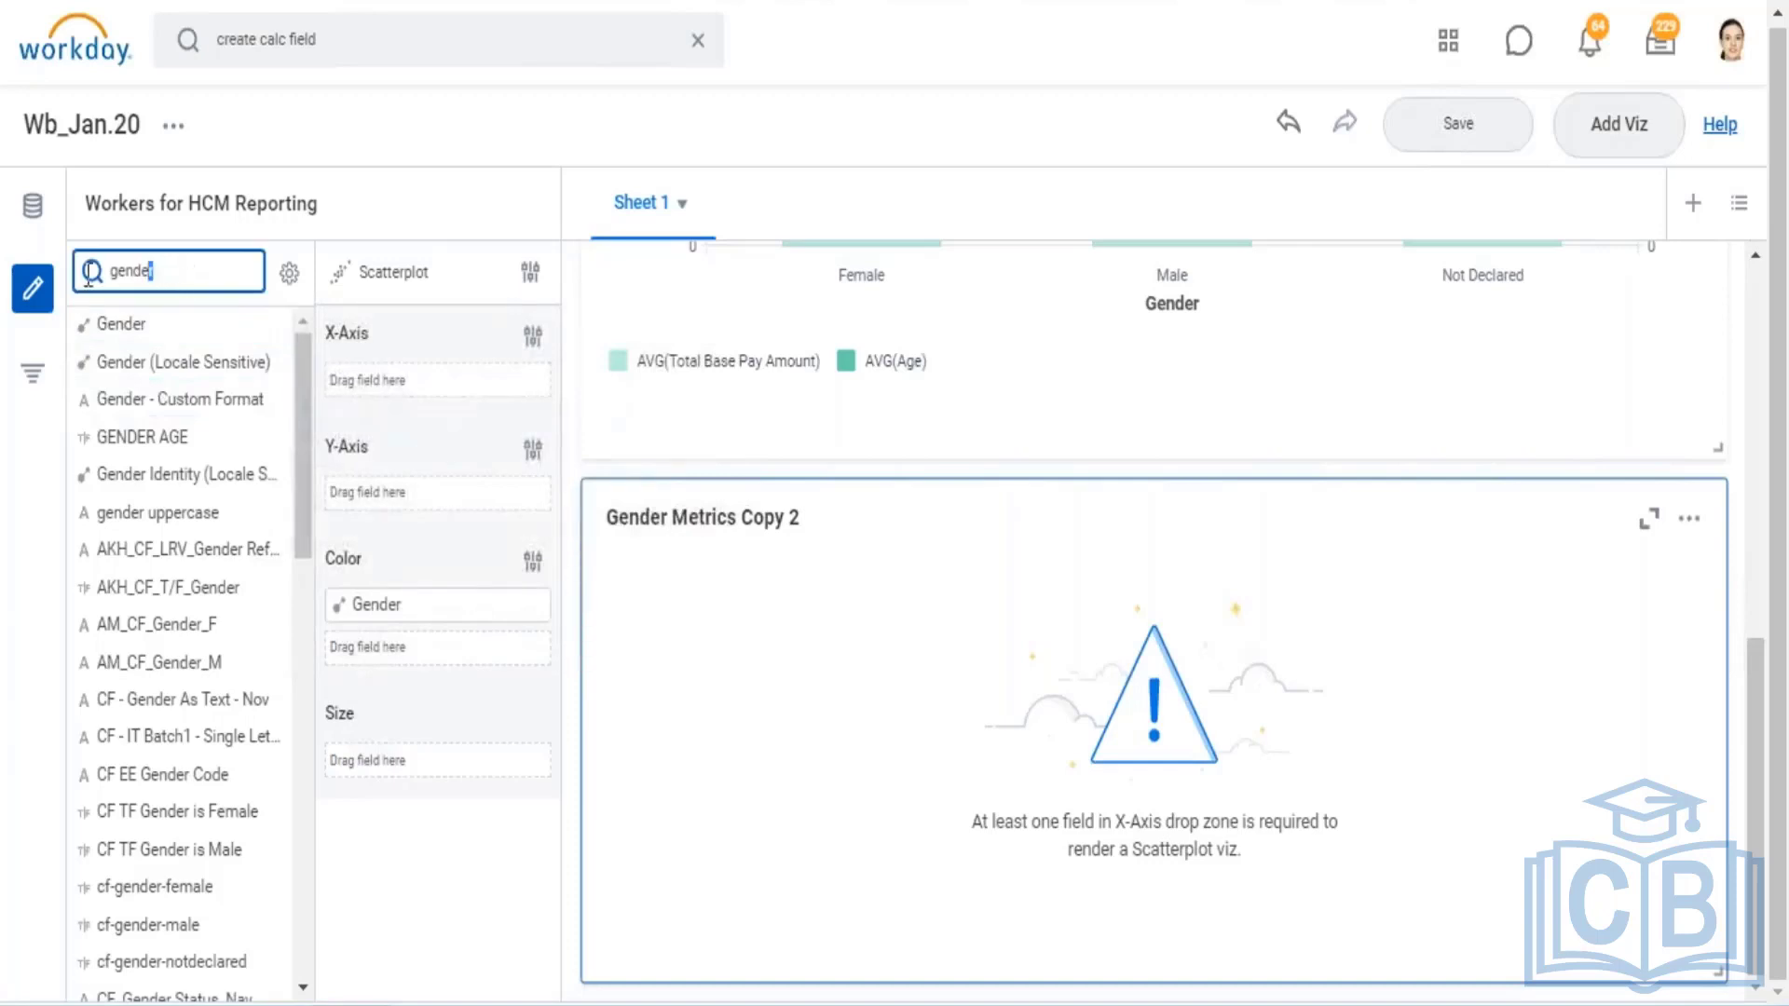
pyautogui.hotkey('ctrl', 'a')
pyautogui.write('age')
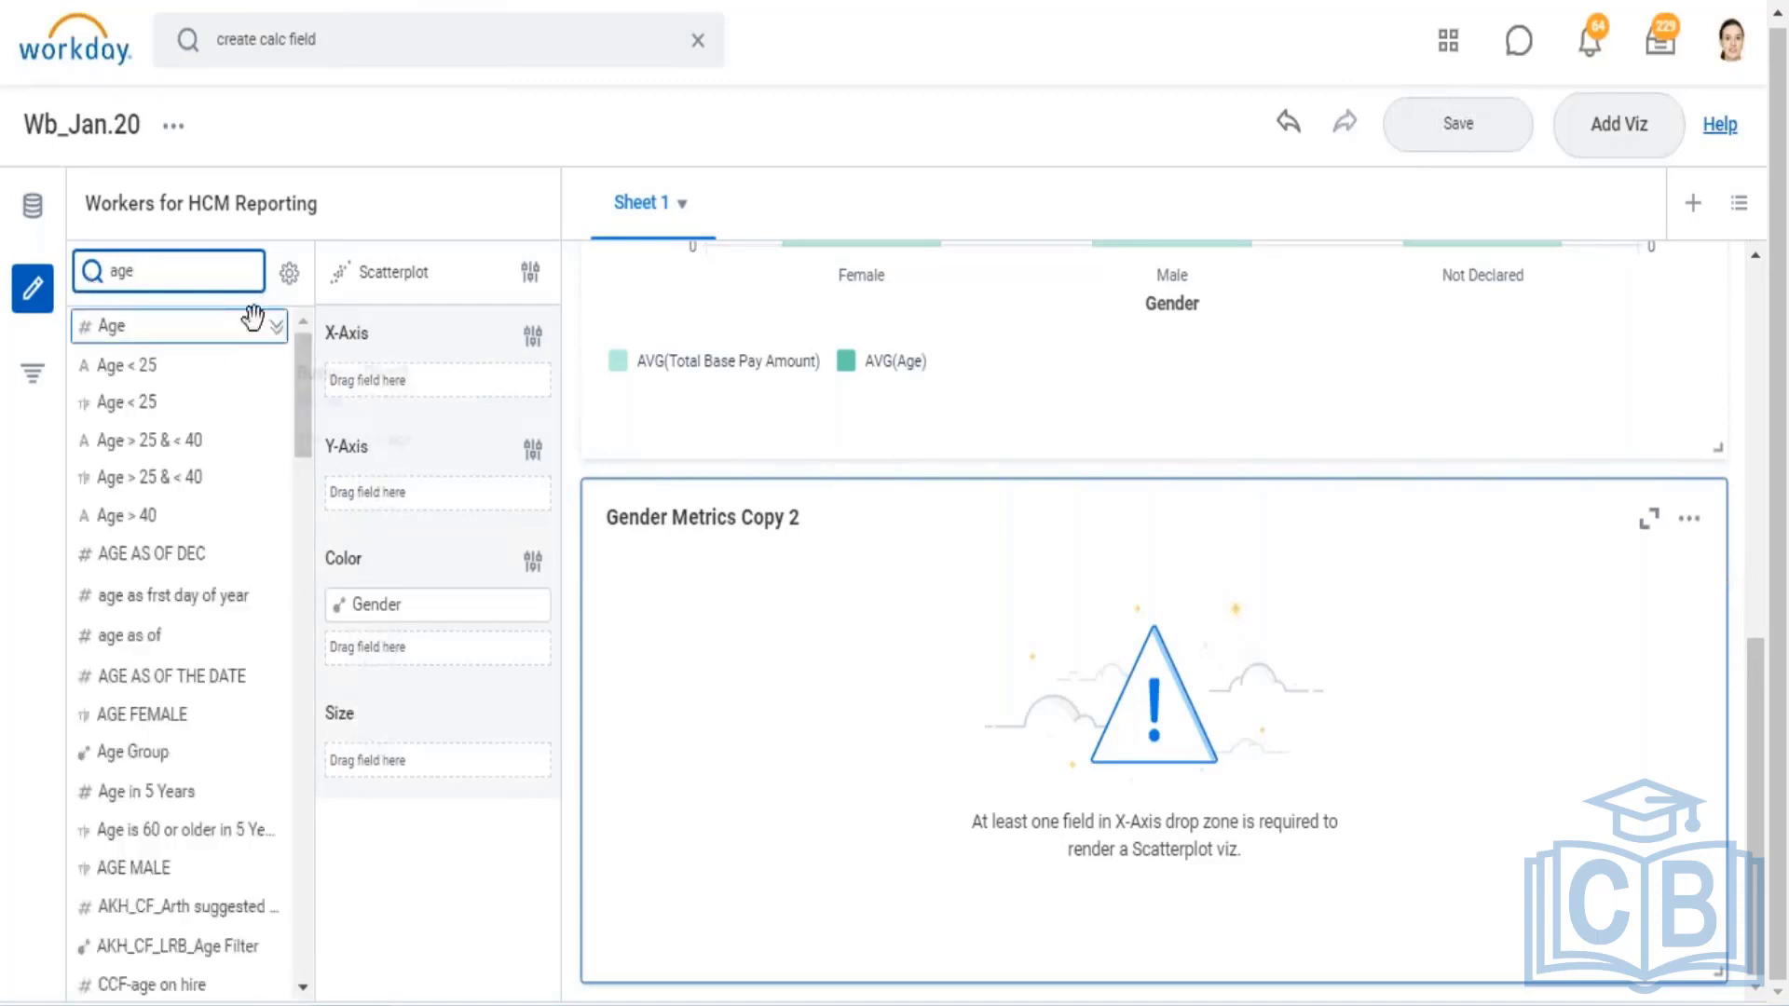
pyautogui.click(278, 326)
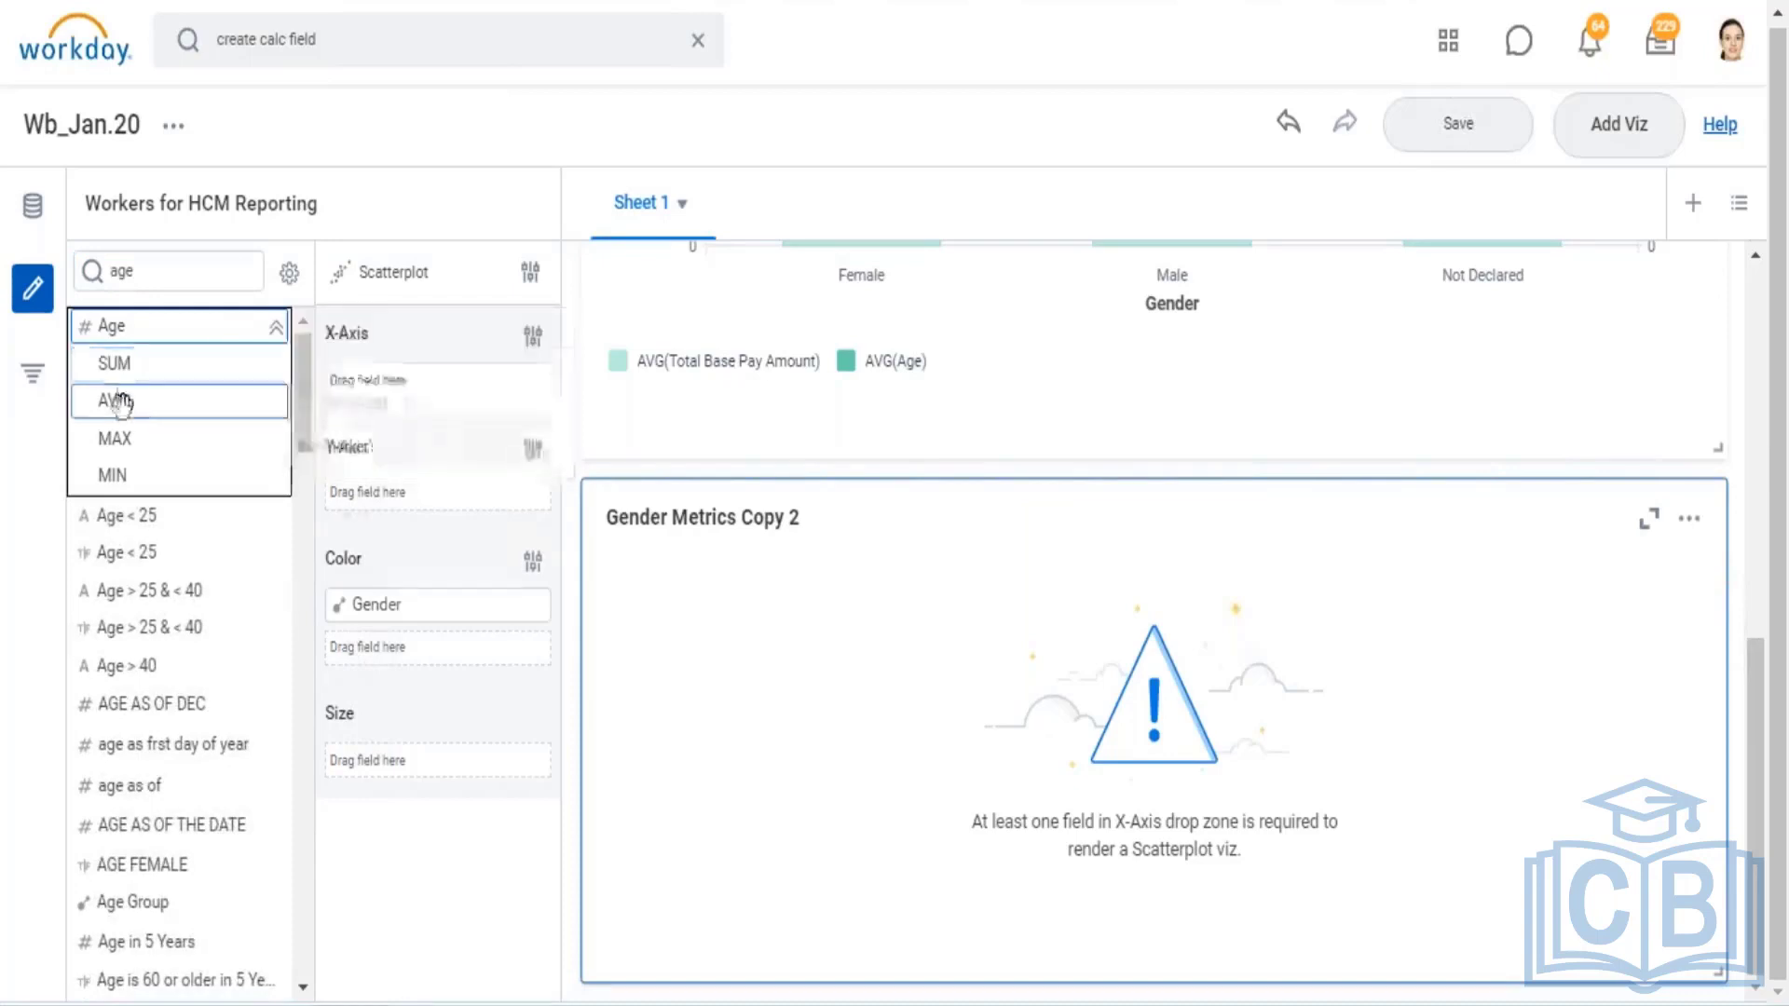
pyautogui.moveTo(120, 400)
pyautogui.moveTo(391, 400); pyautogui.dragTo(403, 386)
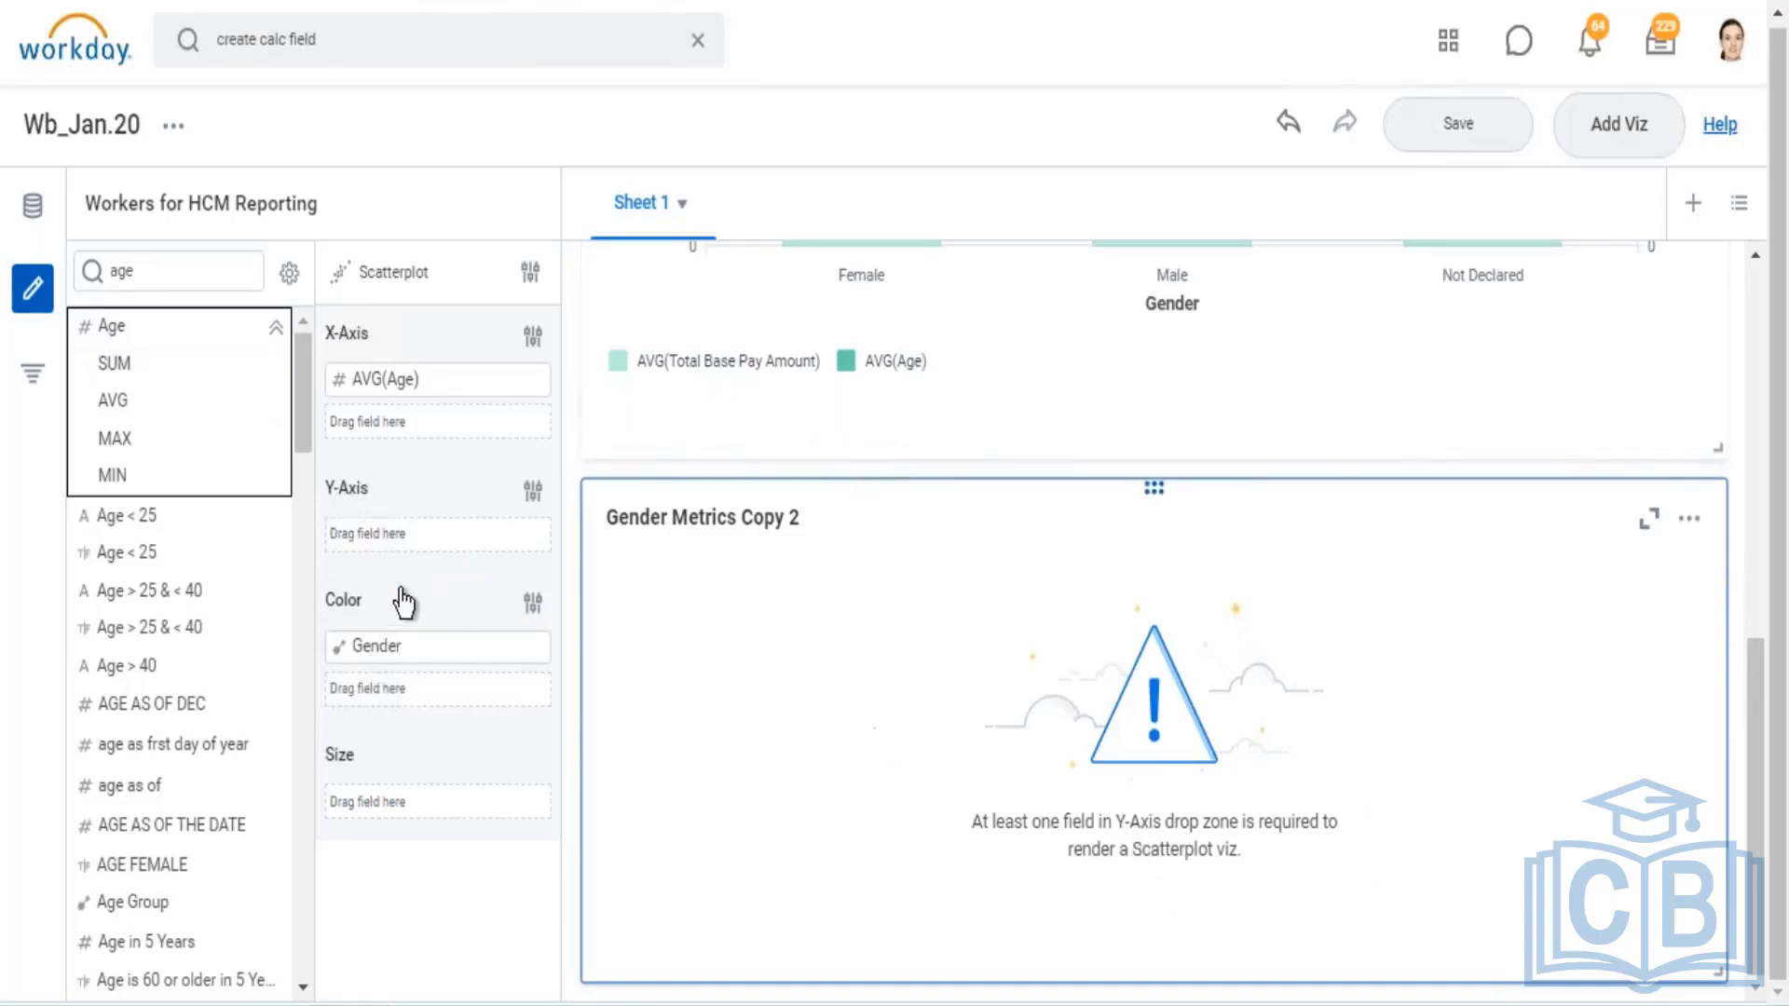
# Add the MAX of Age to the Y-Axis of the scatterplot
pyautogui.moveTo(273, 328)
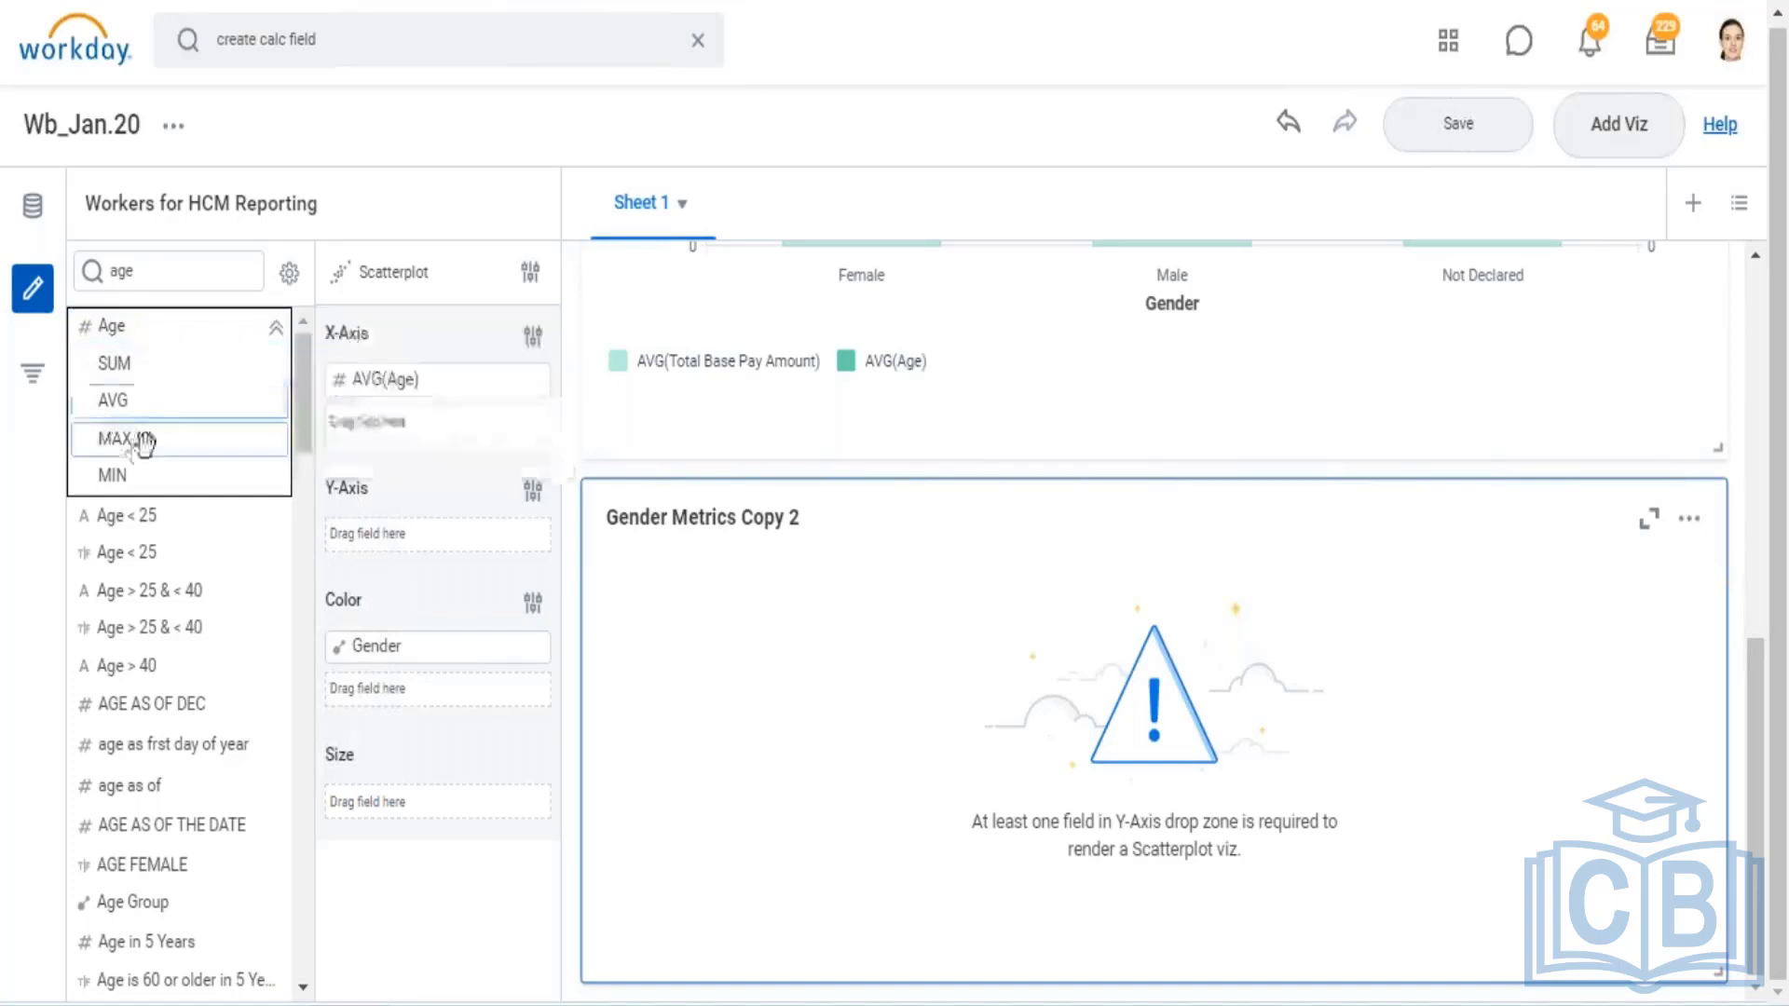
pyautogui.moveTo(121, 438)
pyautogui.moveTo(407, 579); pyautogui.dragTo(384, 550)
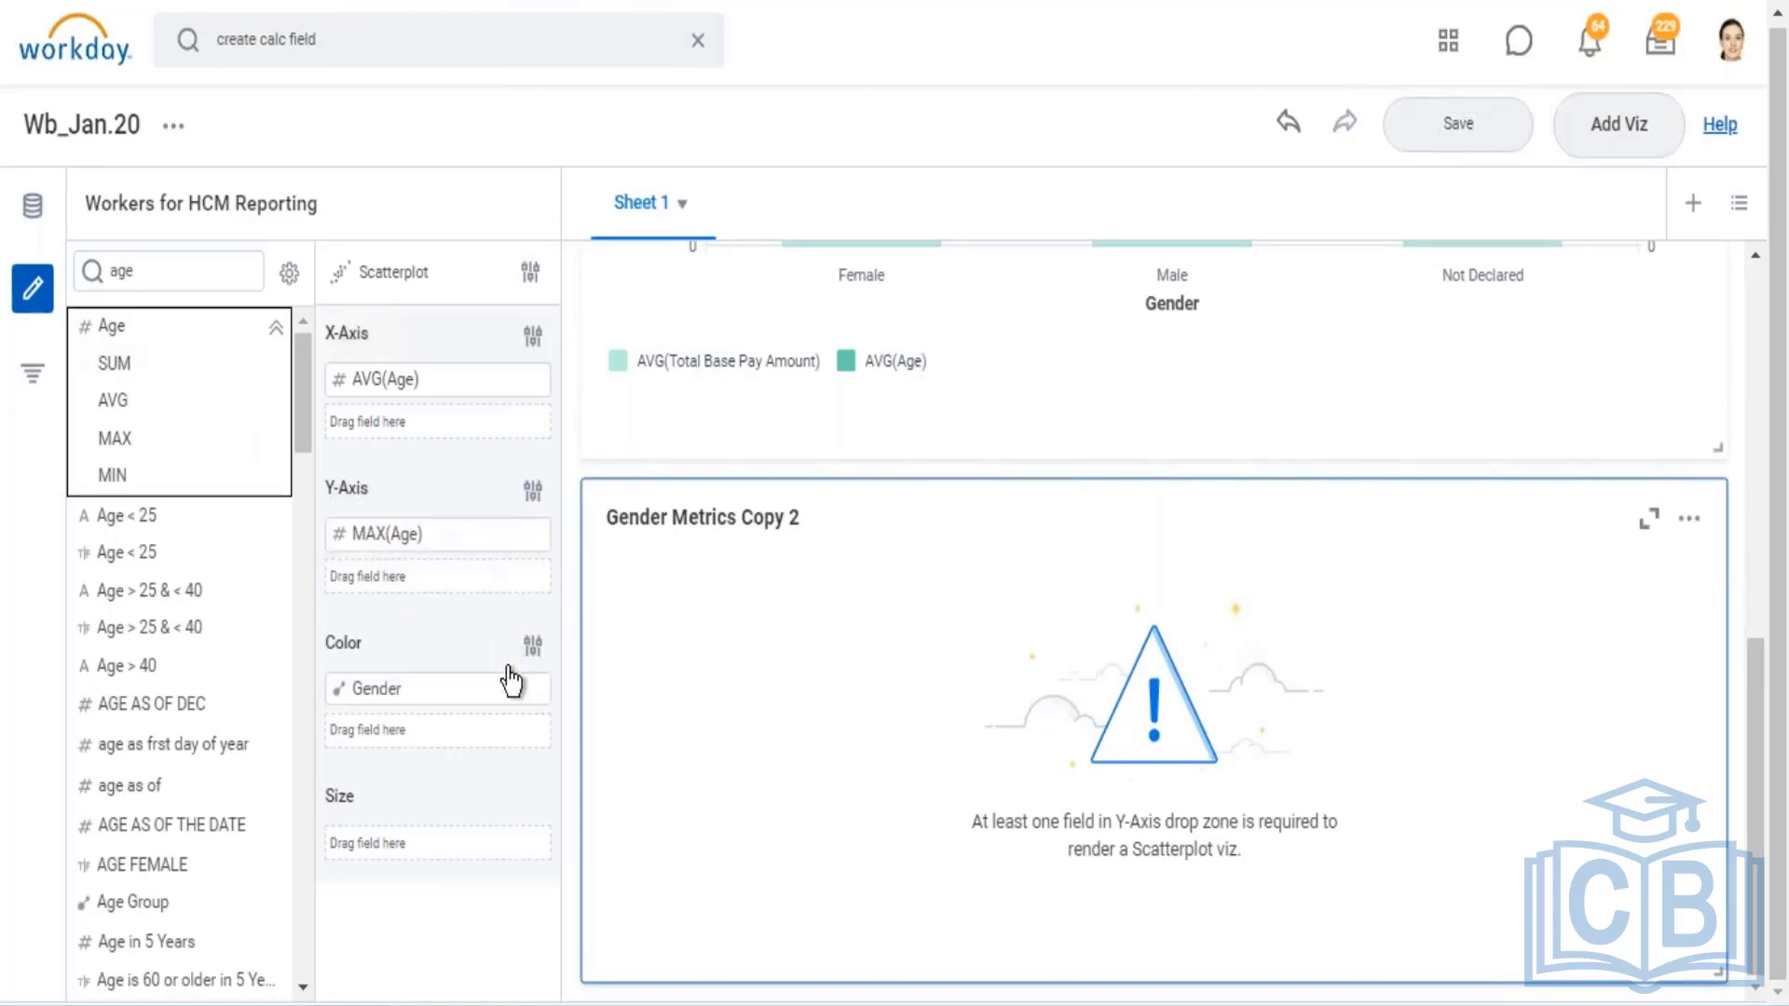
pyautogui.moveTo(514, 684)
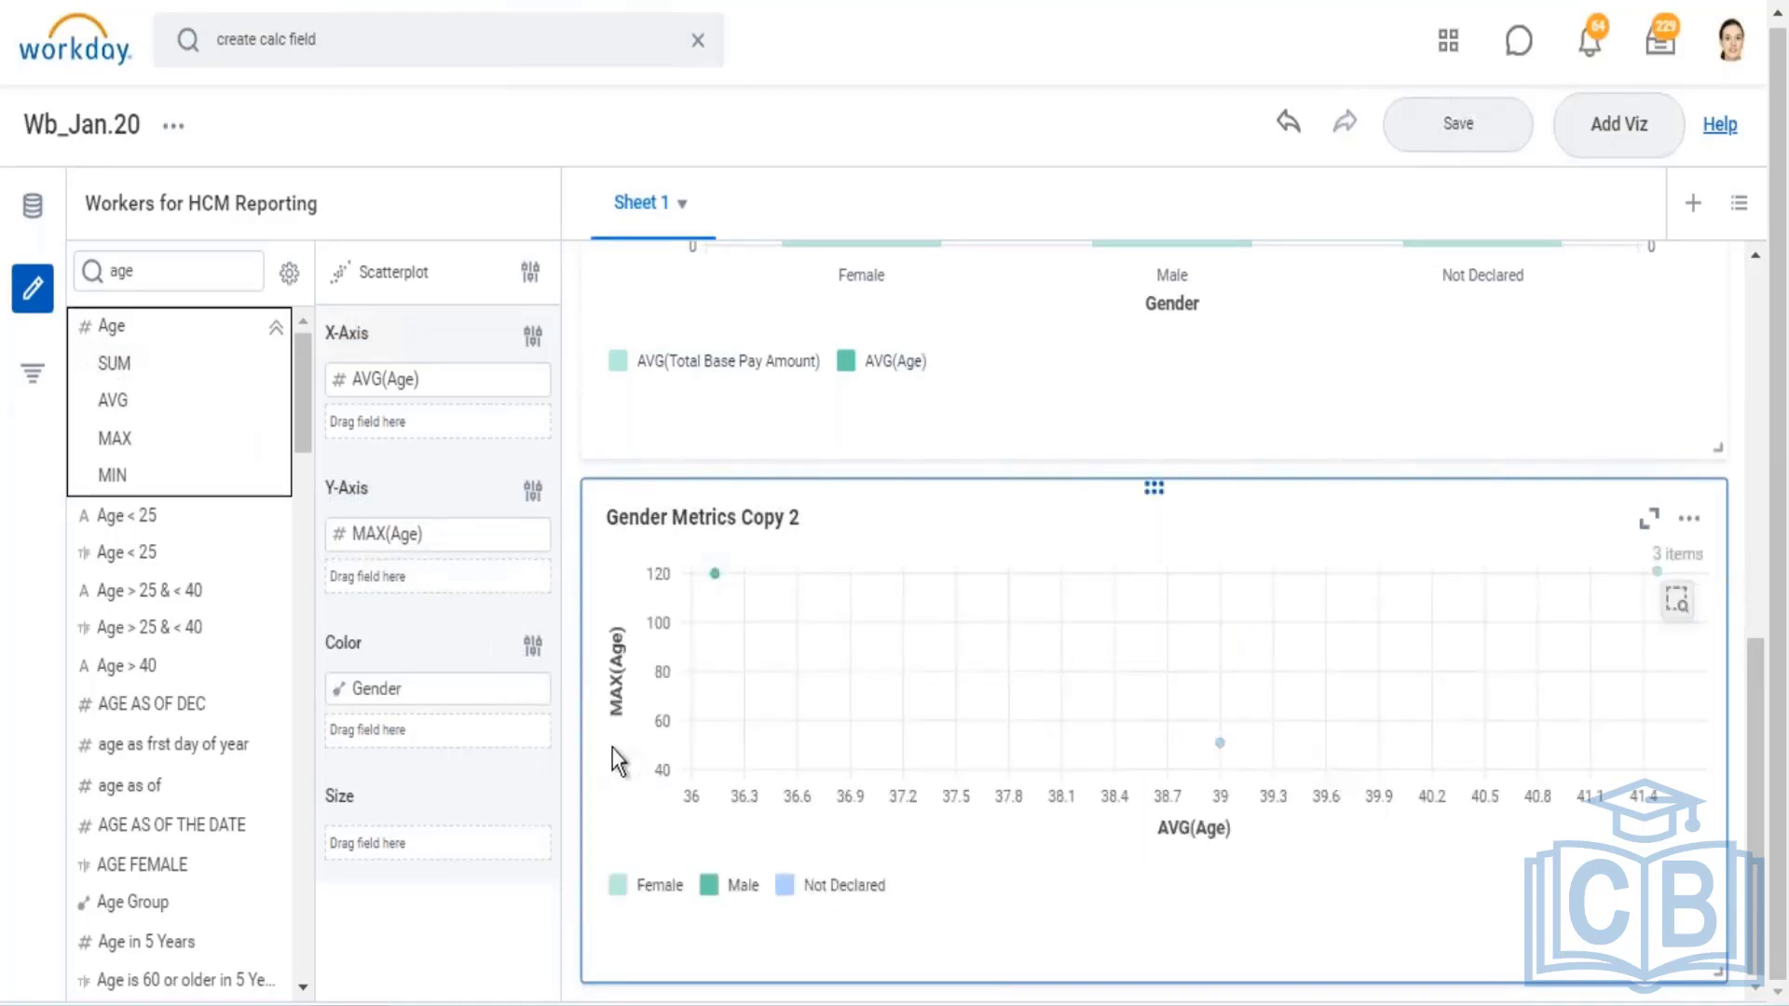
# Remove Gender from the scatterplot's Color, clear the field list filter and add Count to its Size
pyautogui.click(341, 694)
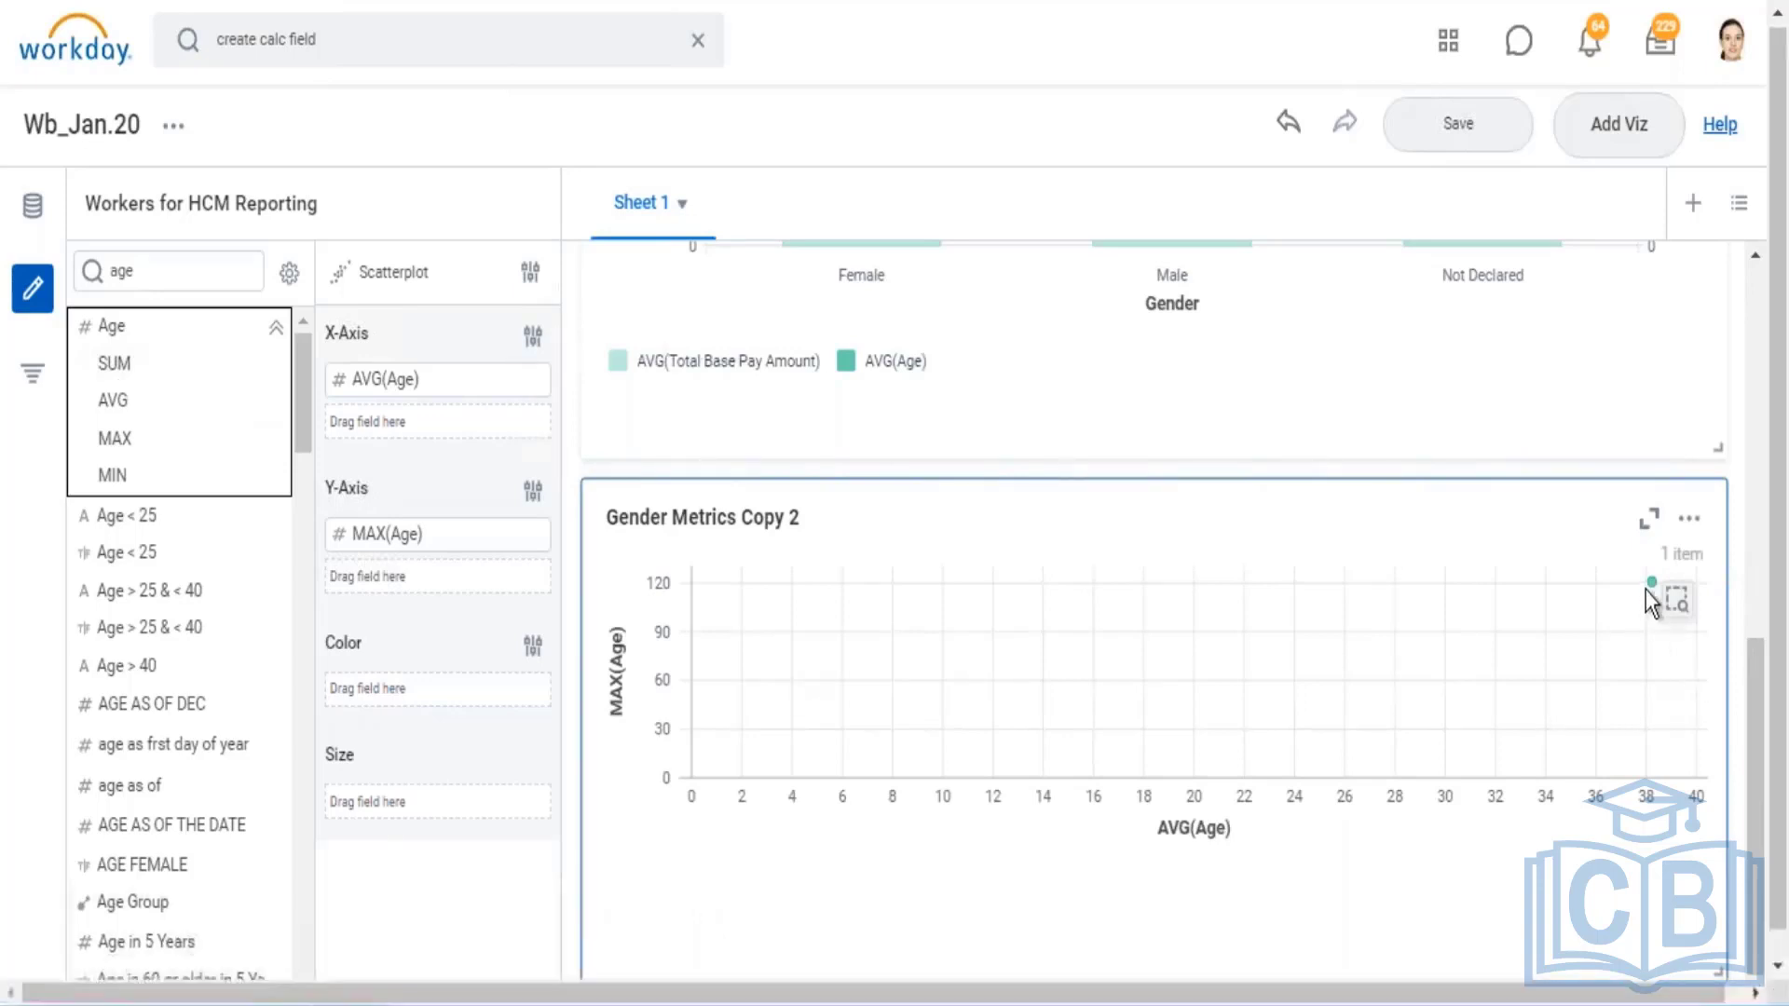
pyautogui.moveTo(1651, 583)
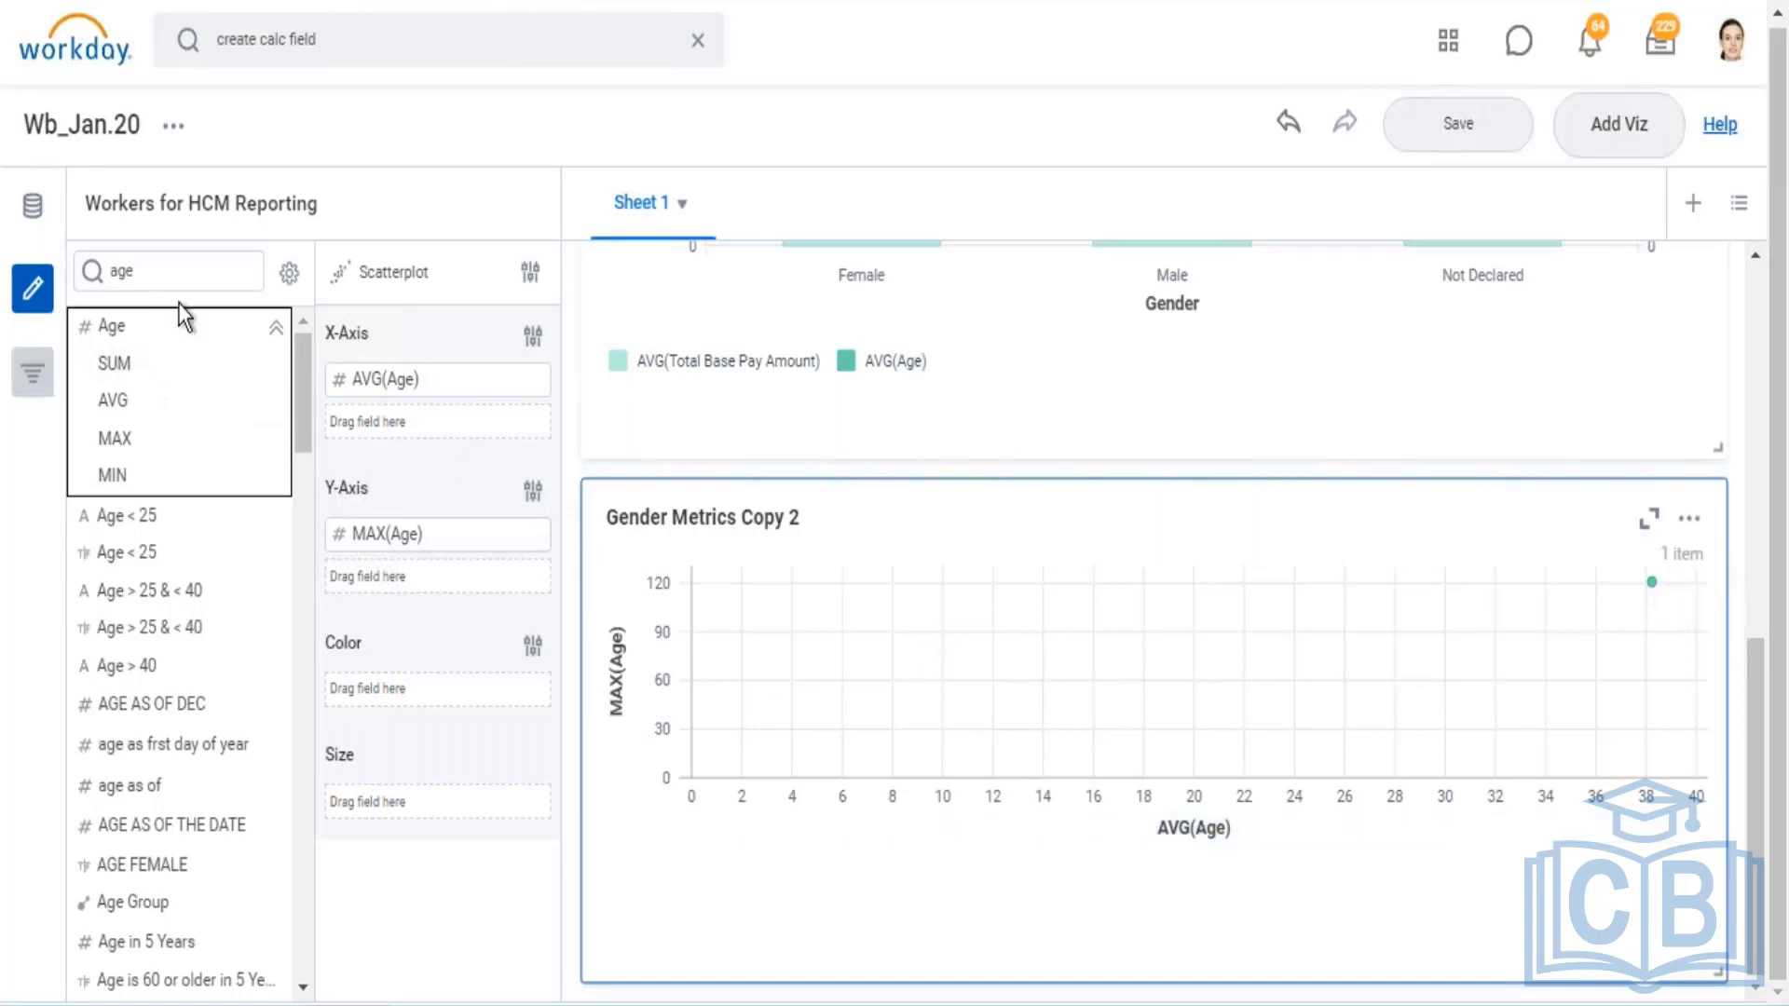
pyautogui.doubleClick(89, 264)
pyautogui.press('BackSpace')
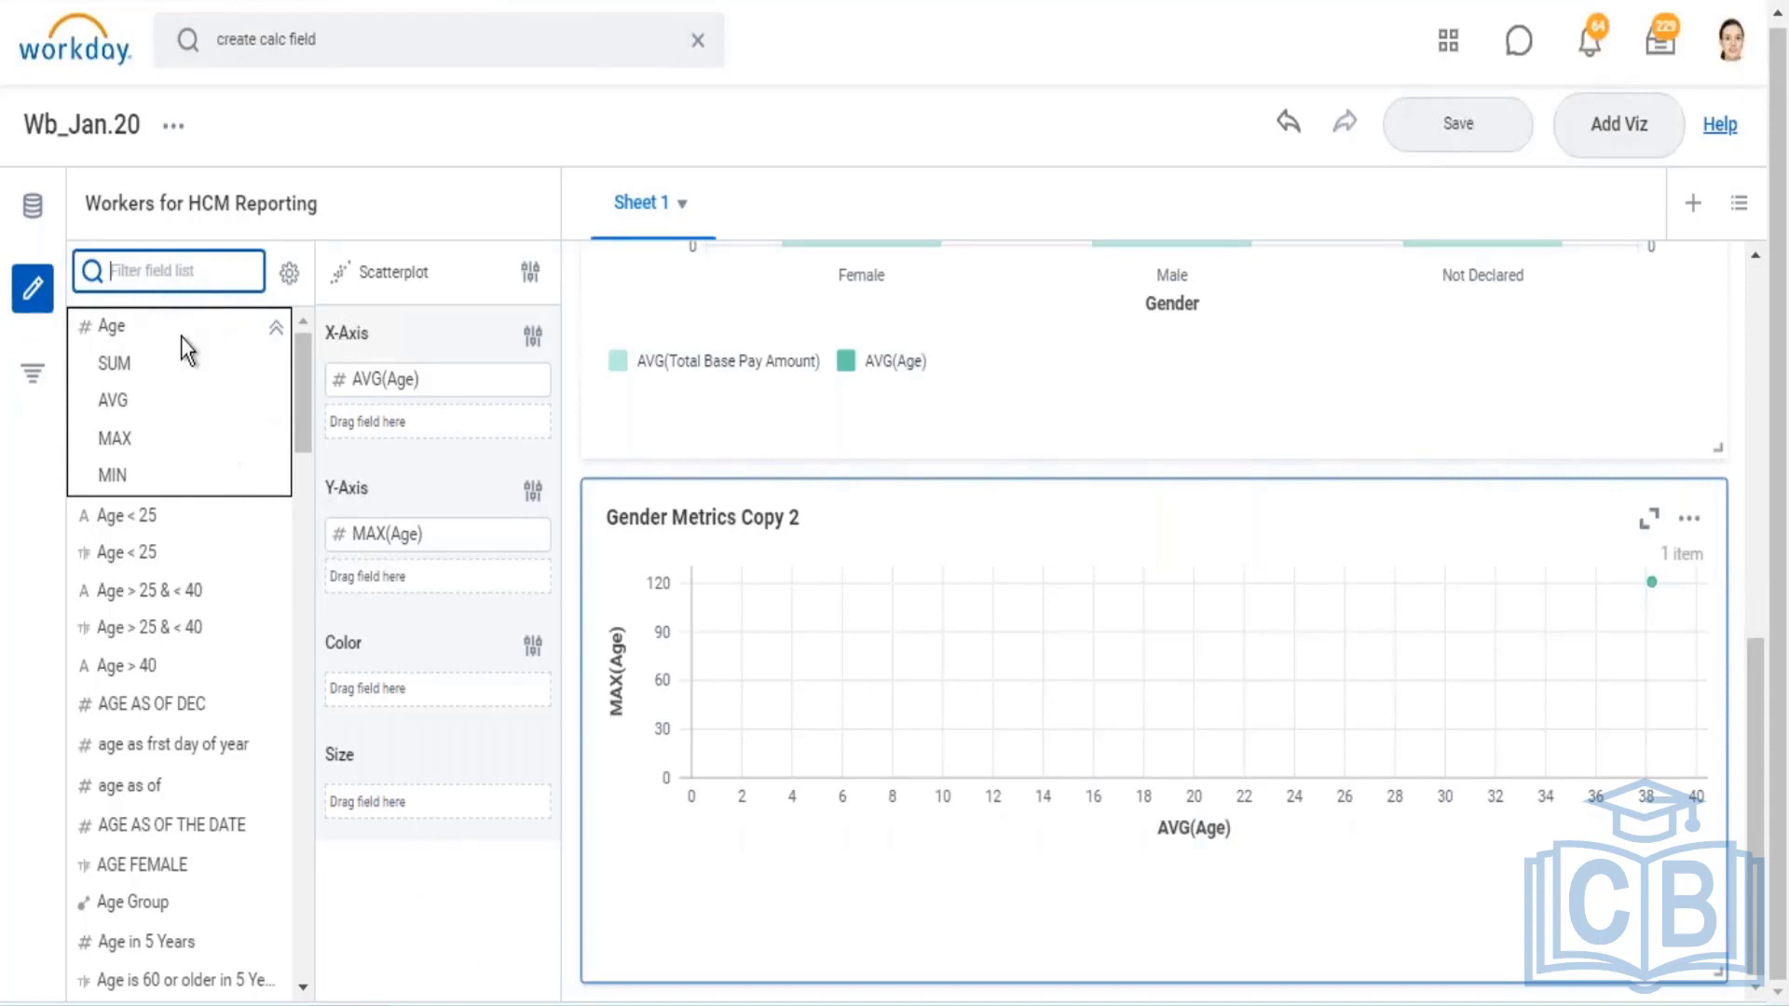
pyautogui.moveTo(116, 324)
pyautogui.mouseDown()
pyautogui.moveTo(380, 643)
pyautogui.moveTo(383, 810)
pyautogui.mouseUp()
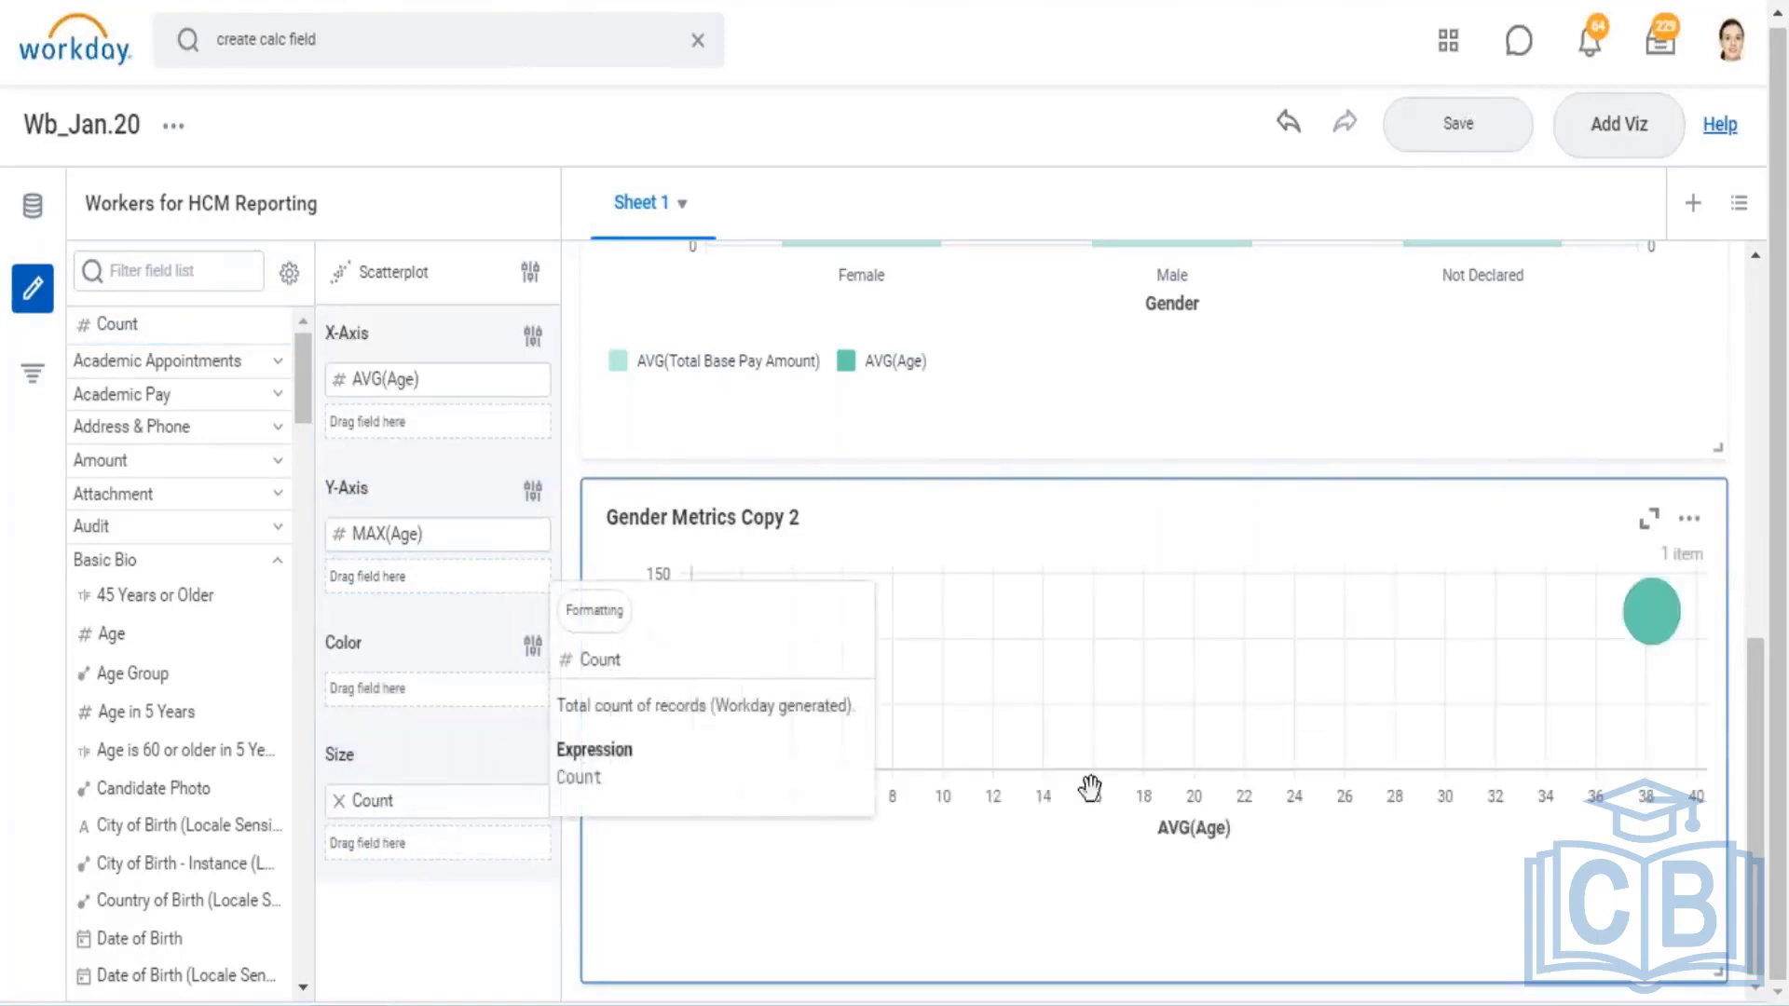
pyautogui.moveTo(1641, 645)
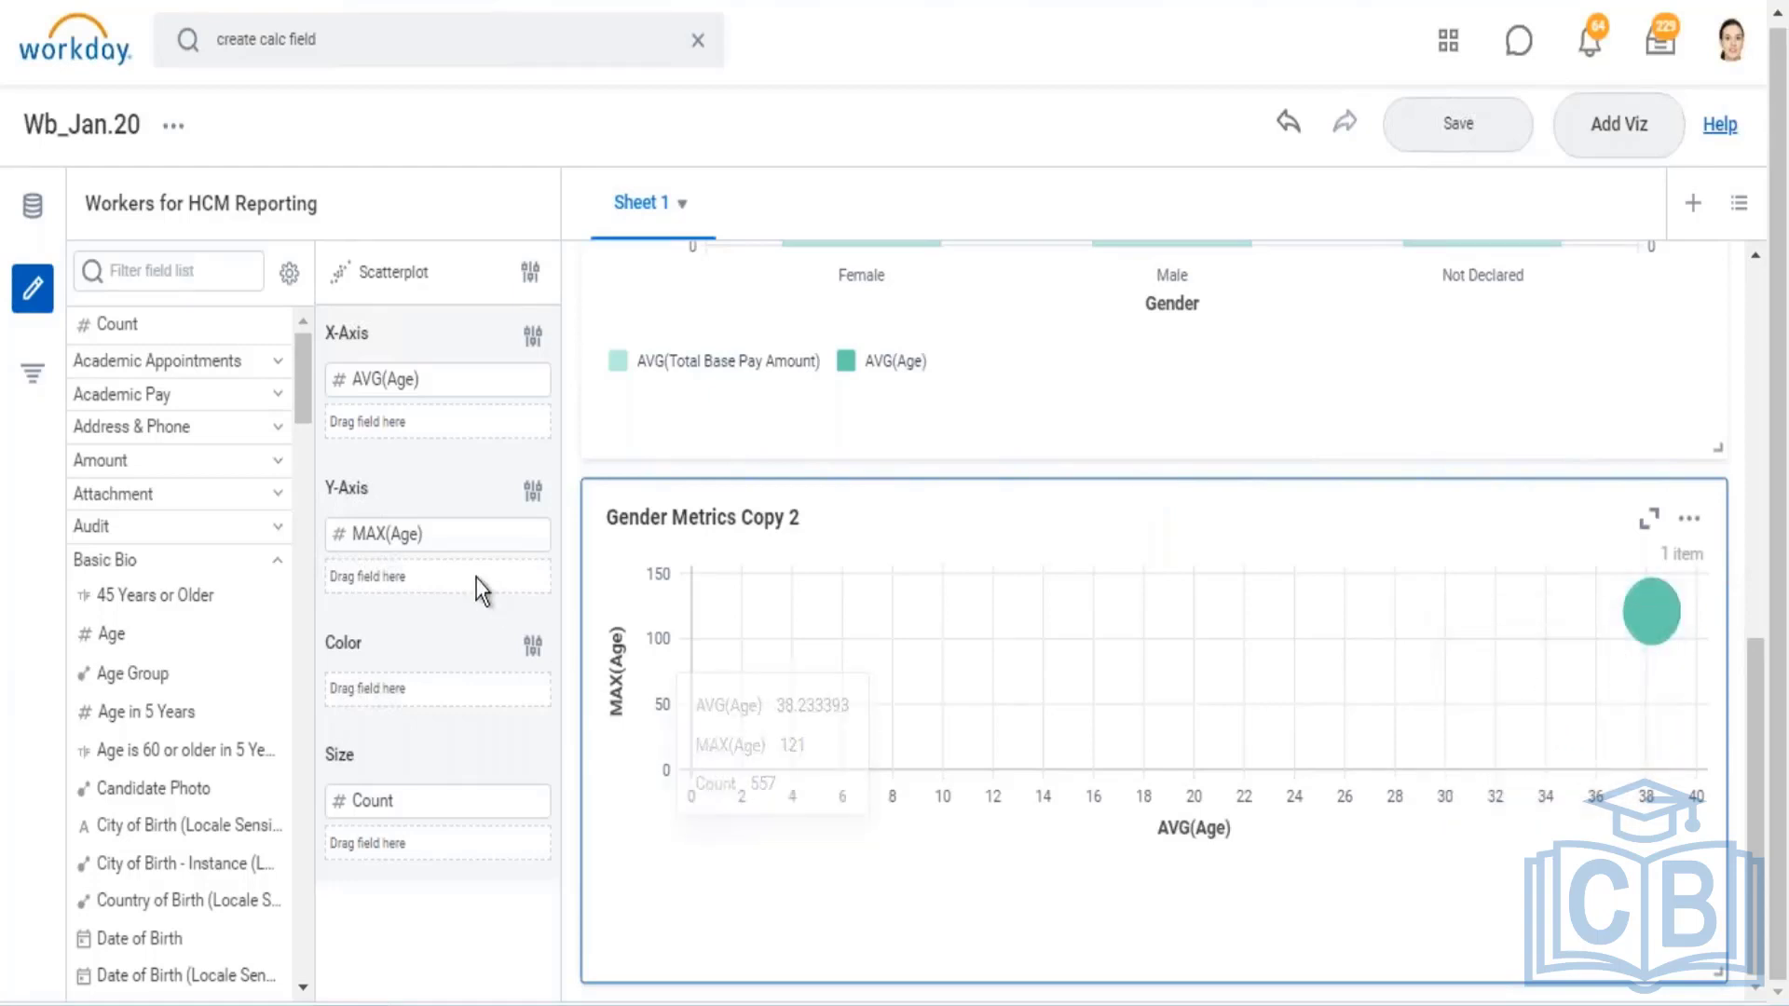
pyautogui.click(139, 277)
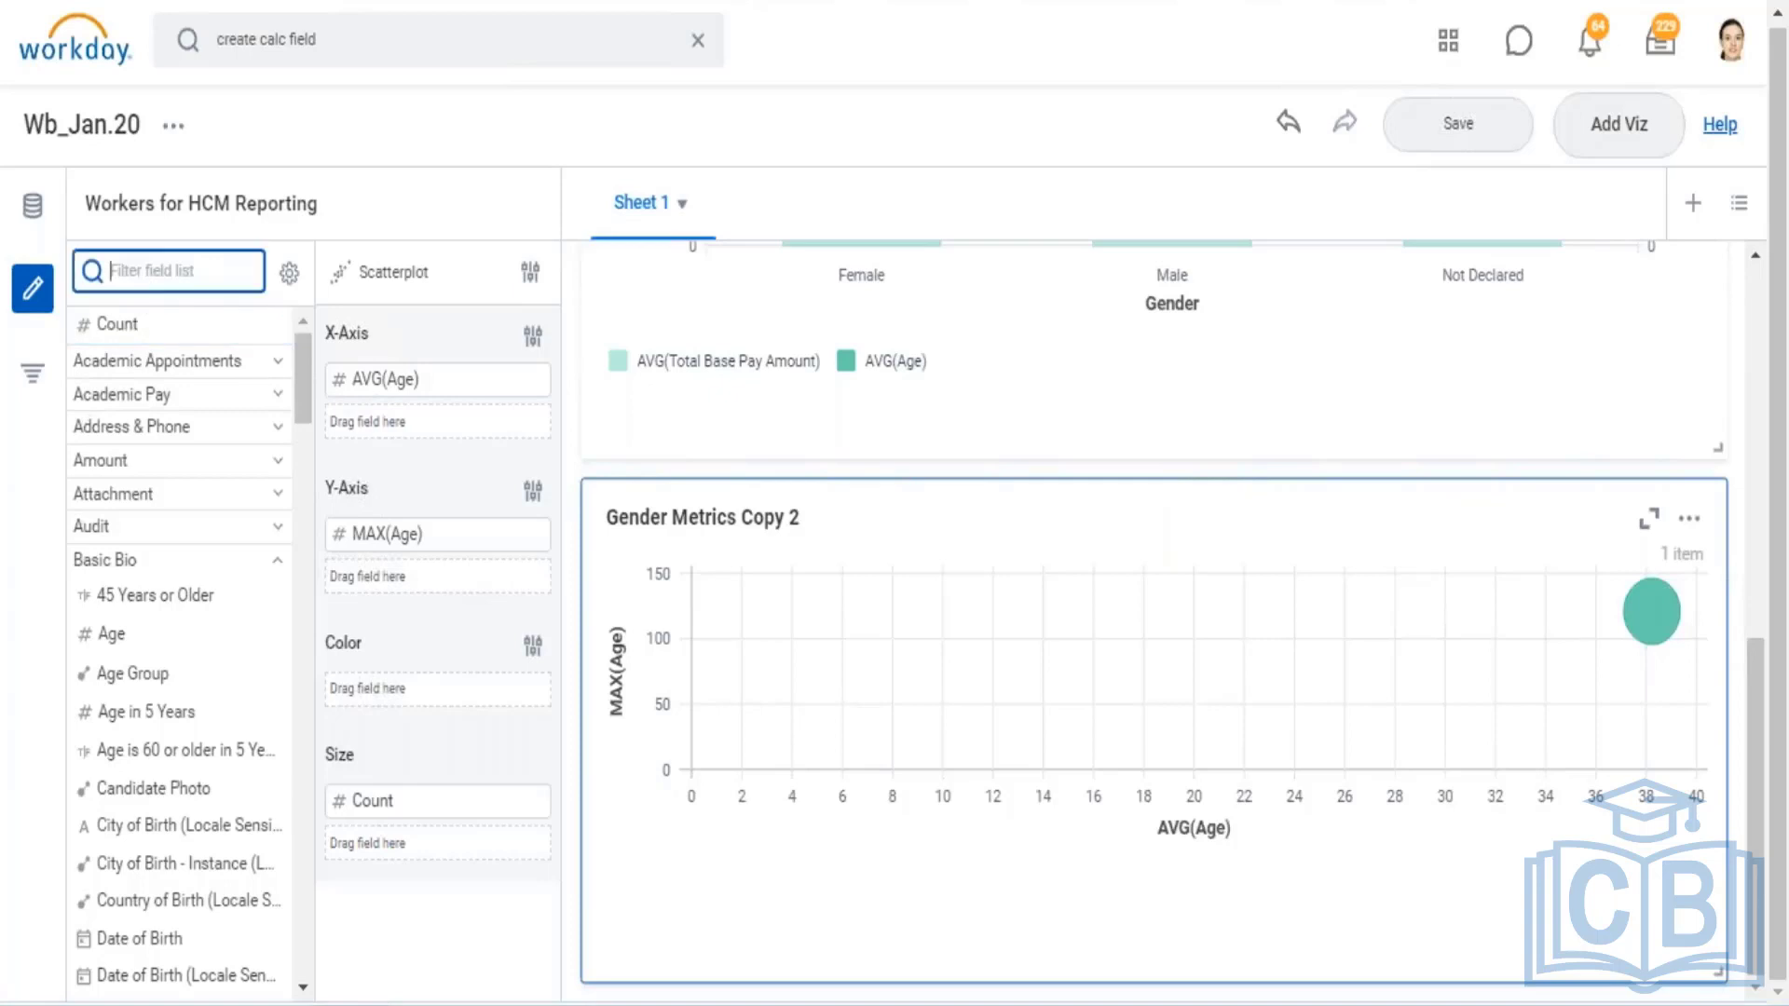
pyautogui.write('g')
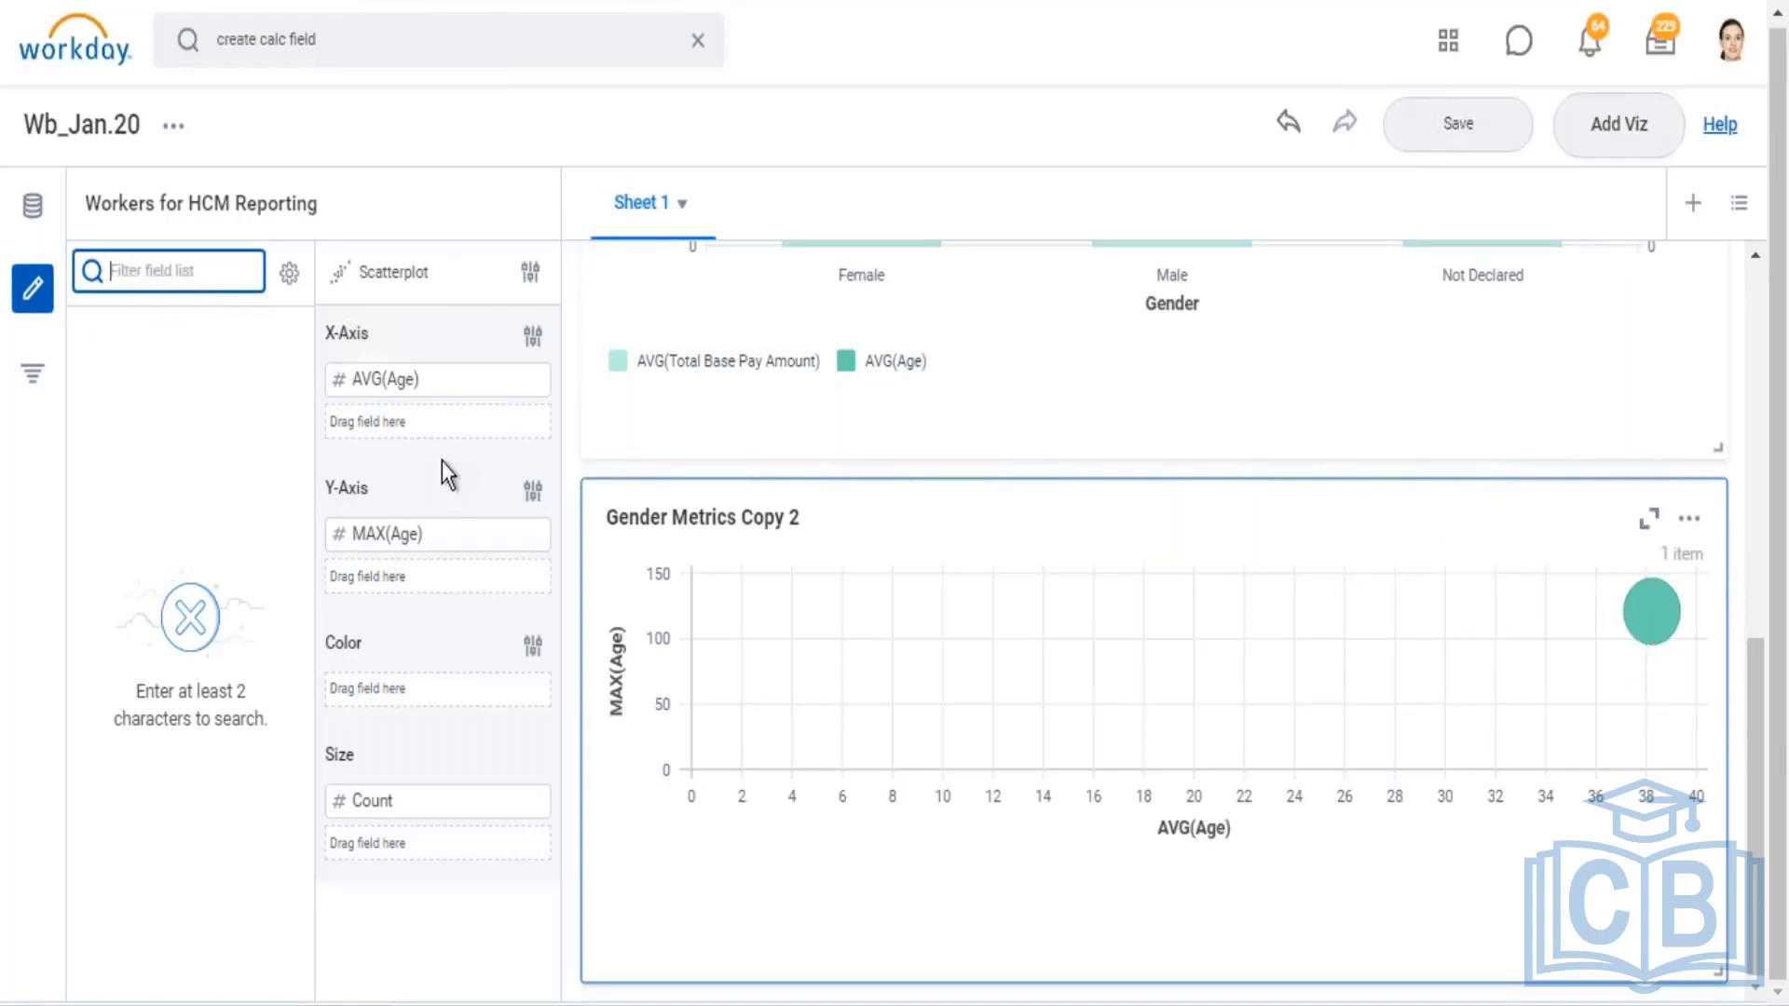
pyautogui.click(128, 300)
# Change the scatterplot to a Matrix Report chart and remove MAX(Age) and AVG(Age) from its Y-Axis
pyautogui.click(531, 272)
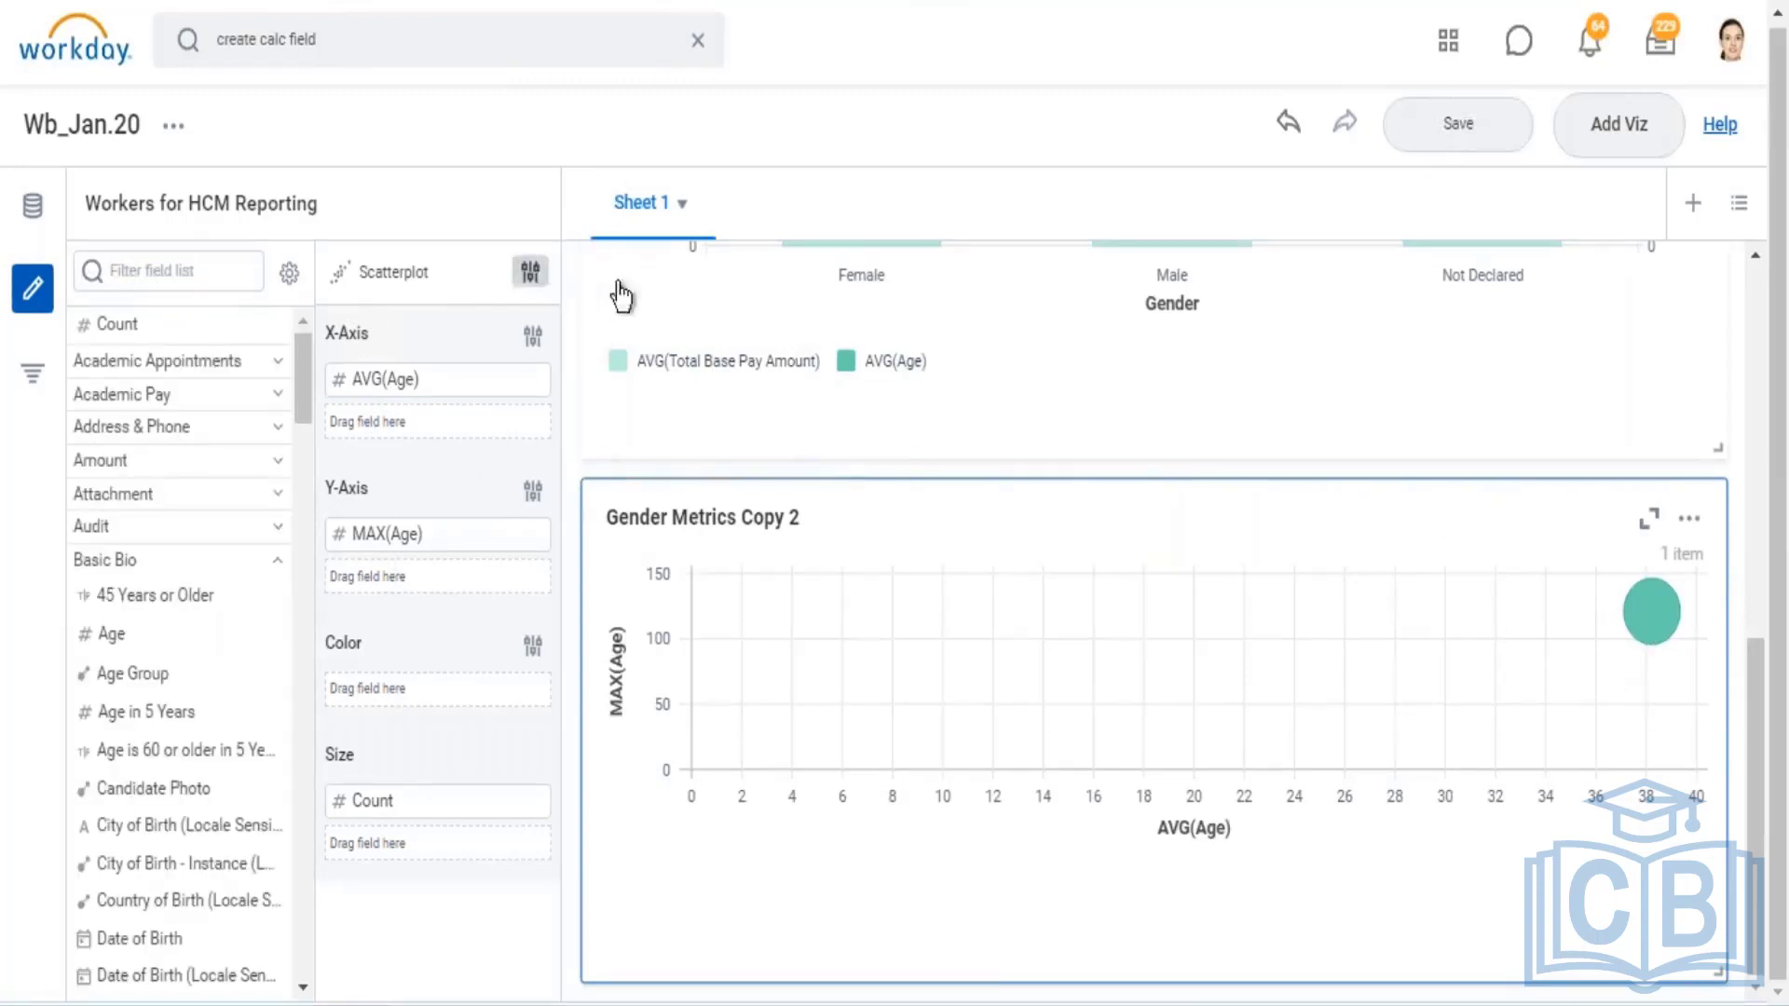
pyautogui.click(705, 632)
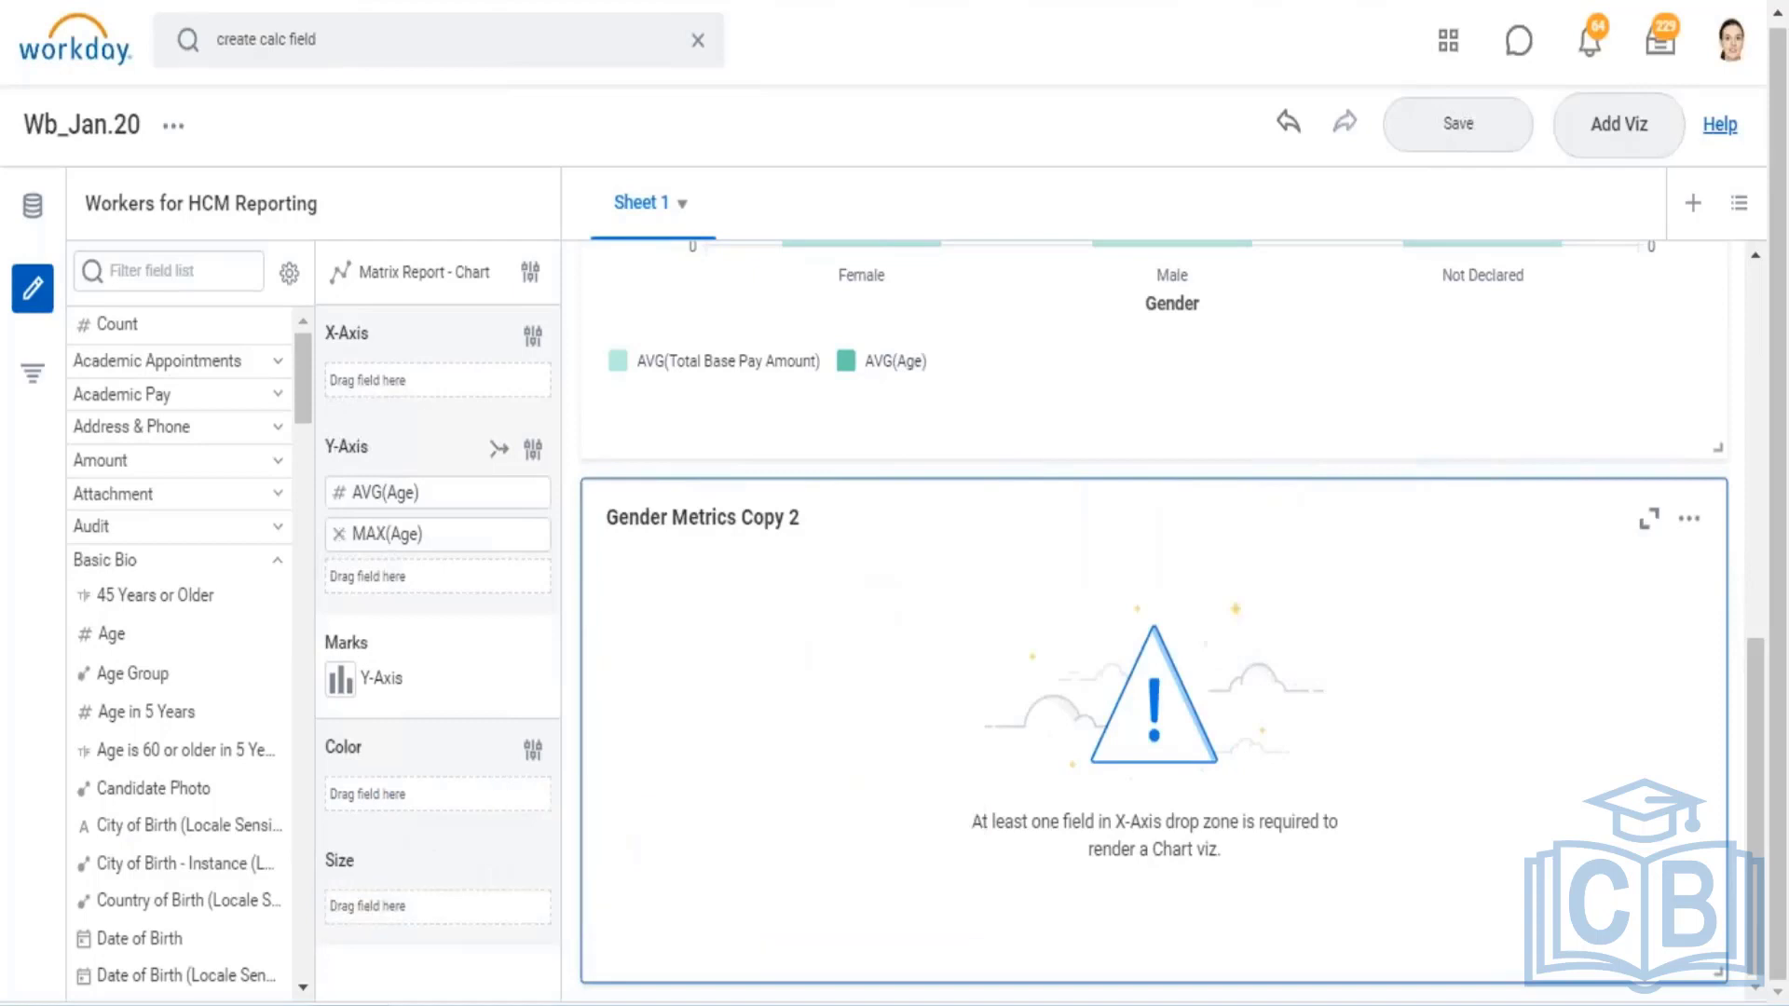
pyautogui.click(339, 534)
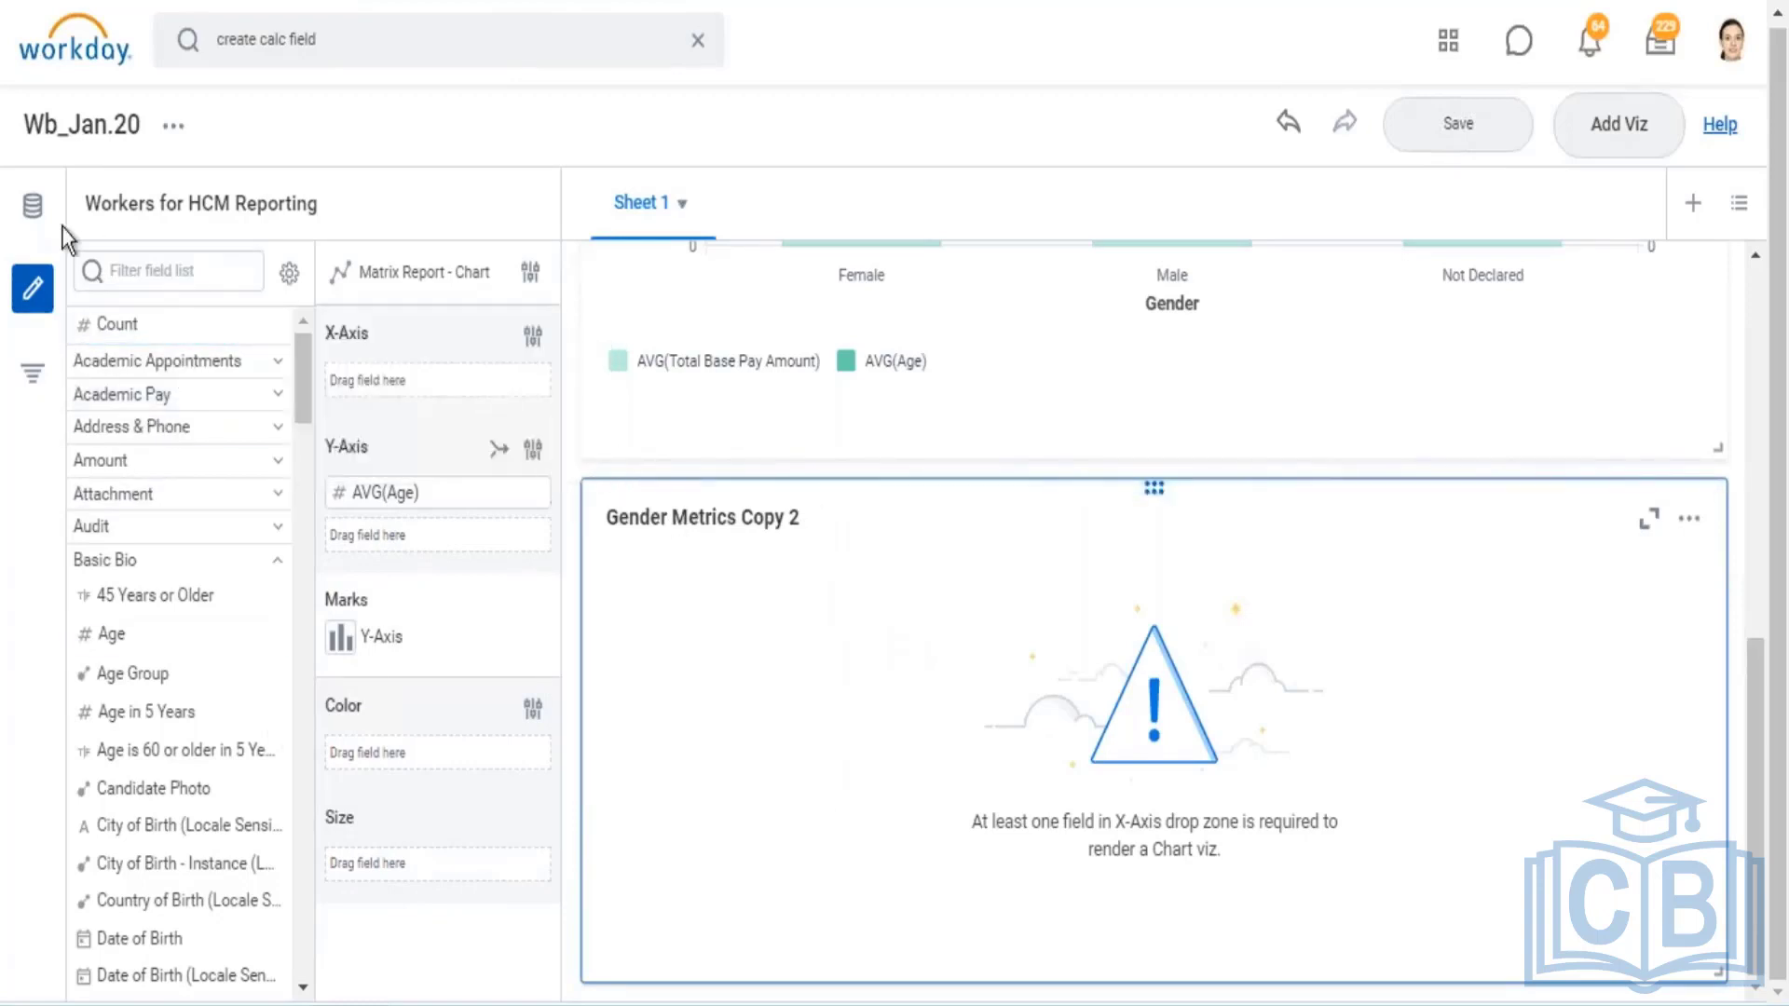
pyautogui.click(168, 271)
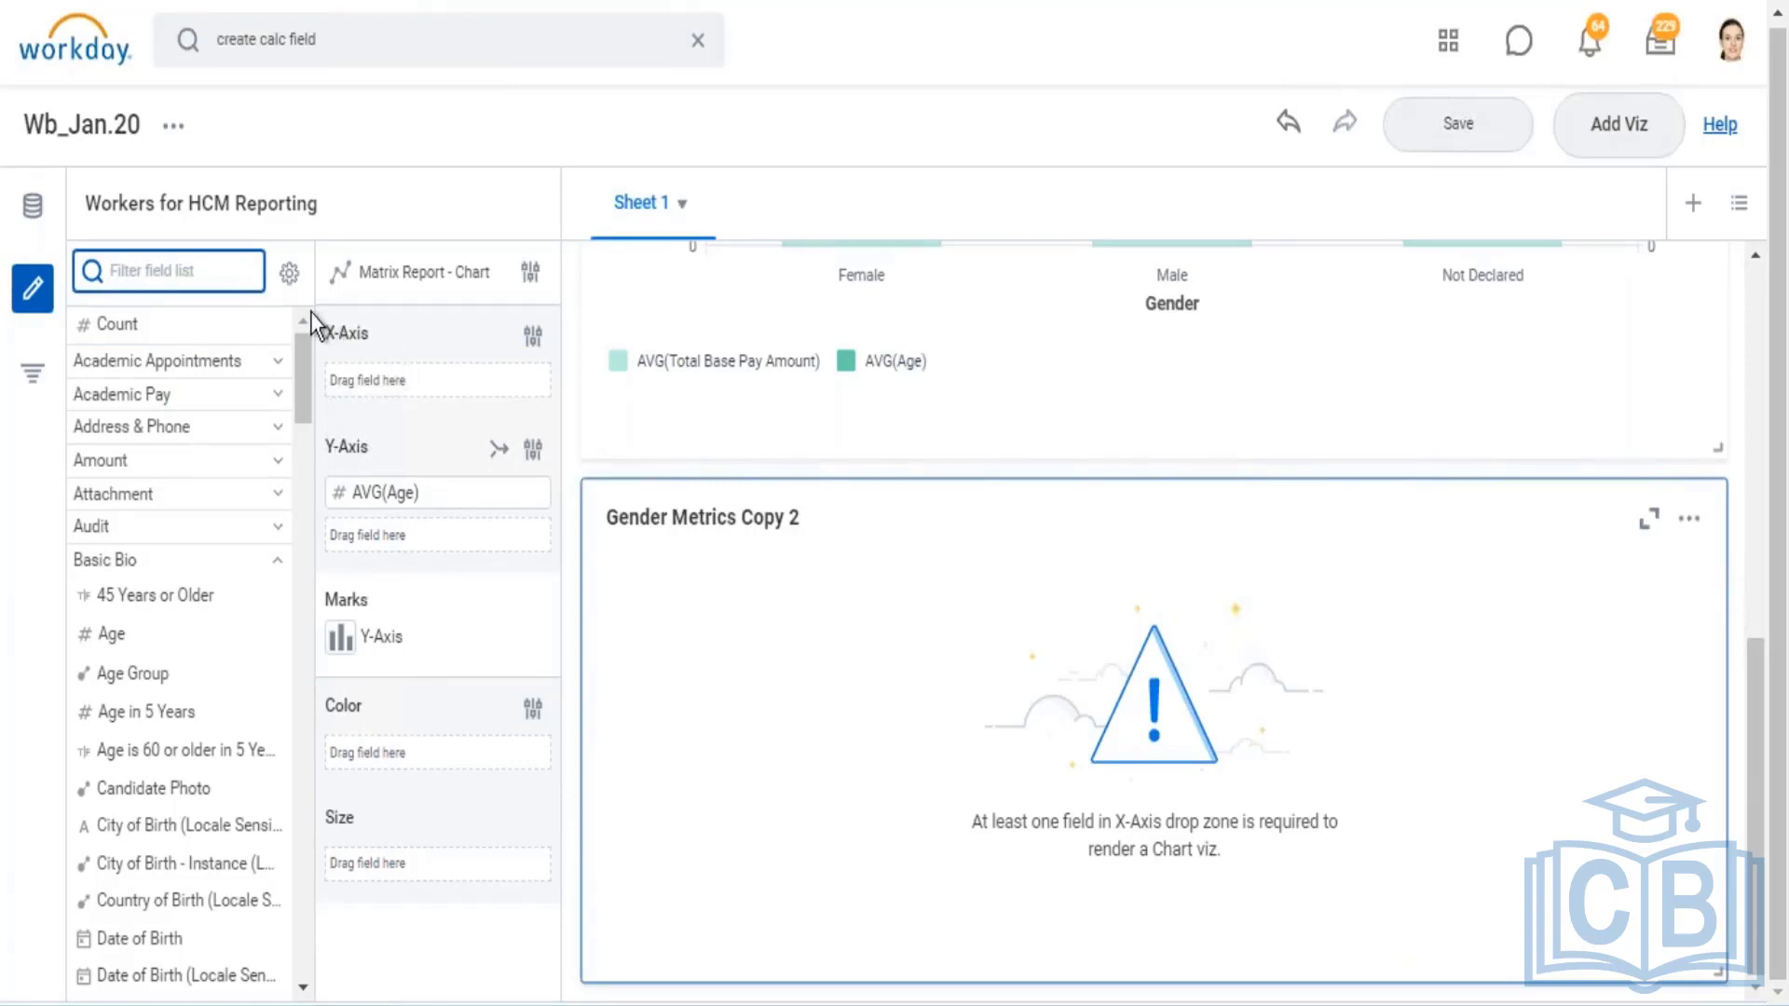
pyautogui.write('comp')
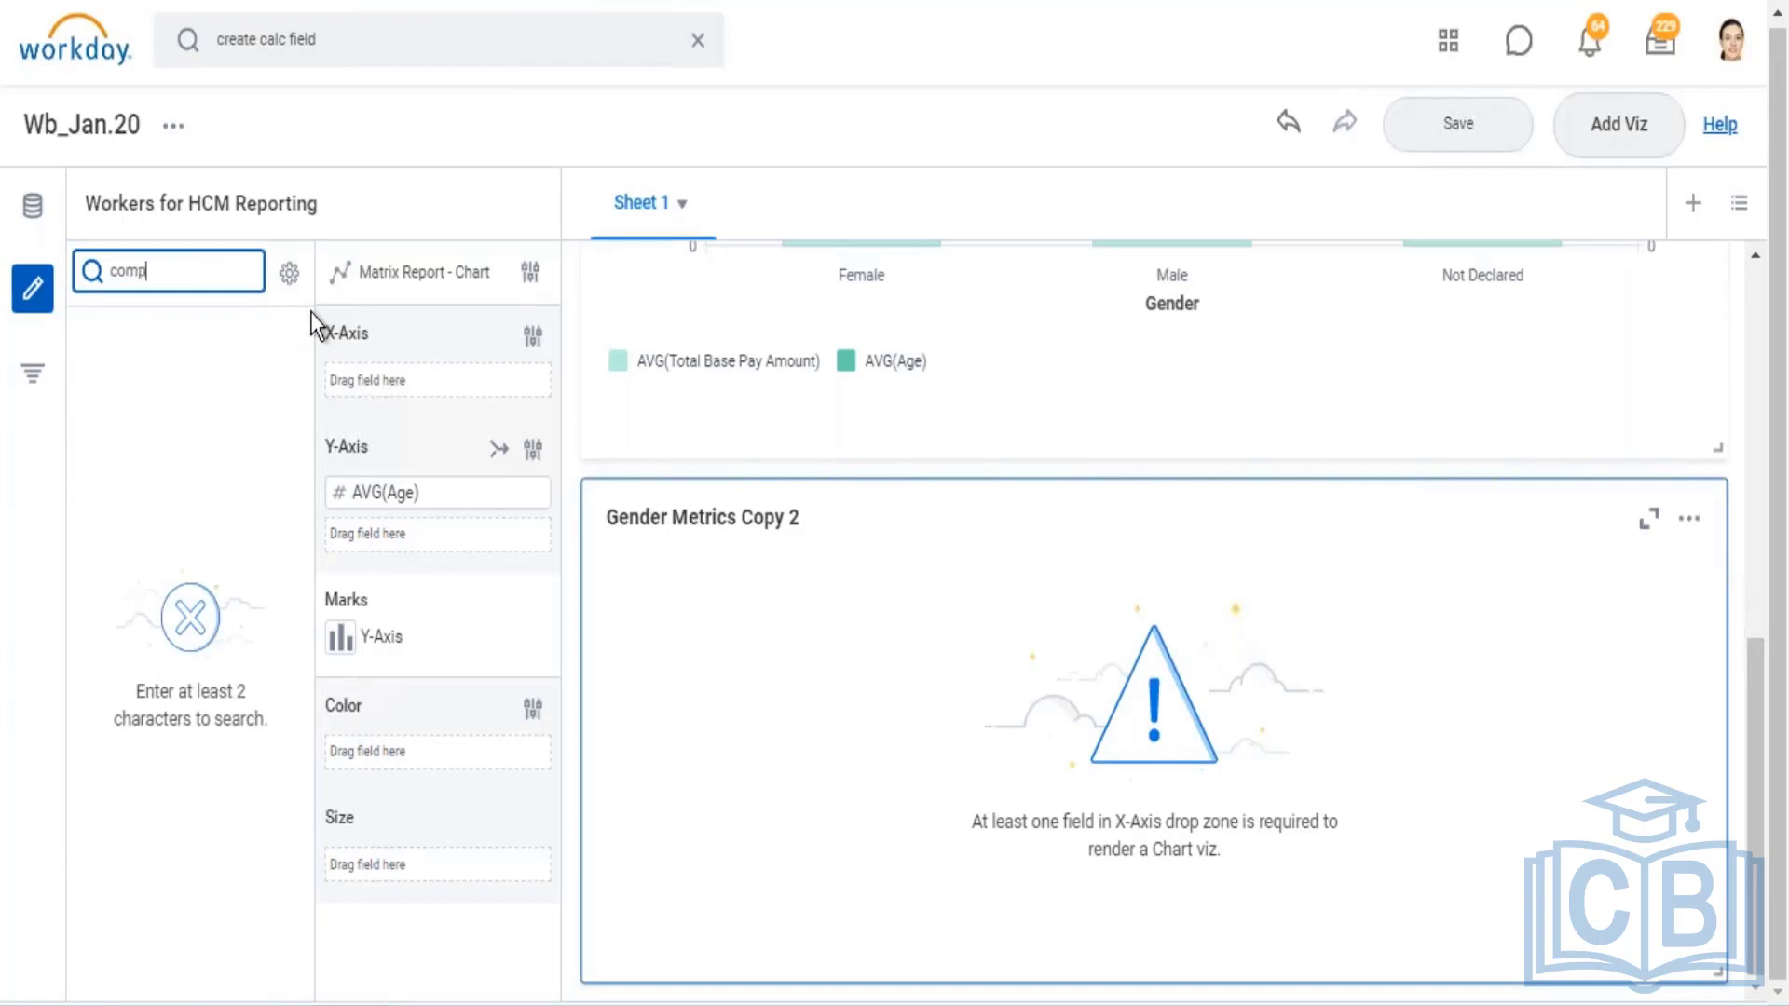
pyautogui.write('an')
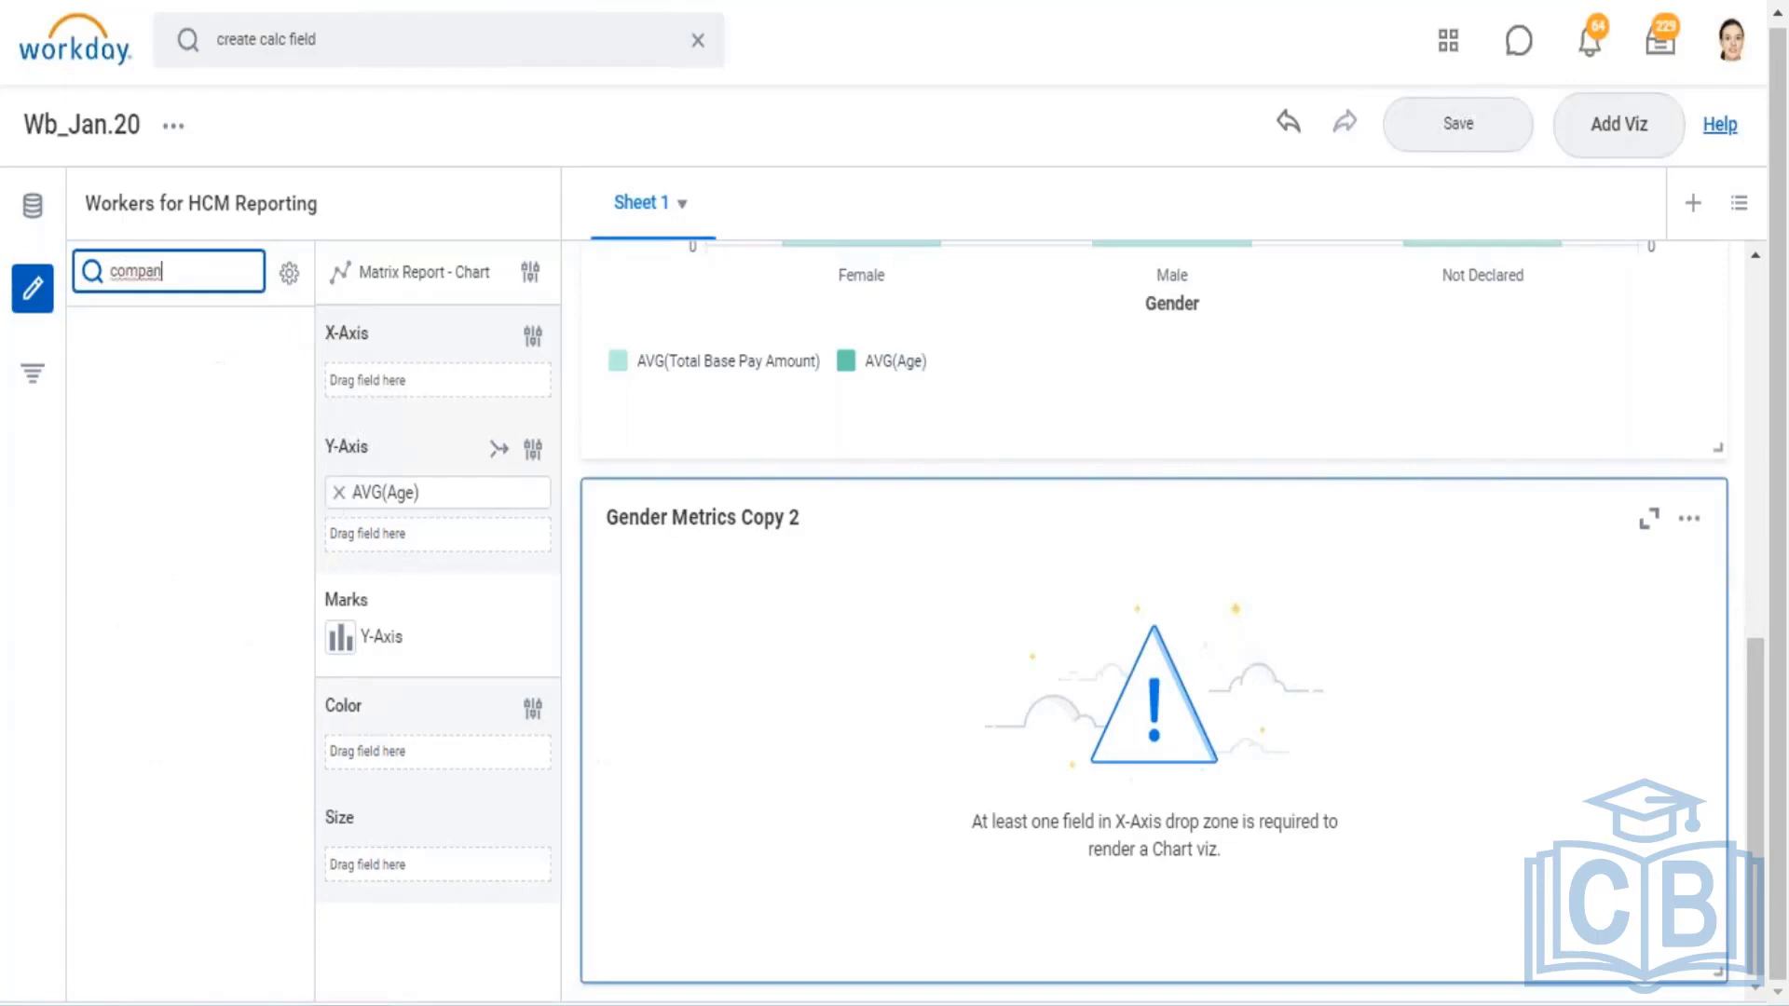
pyautogui.click(337, 493)
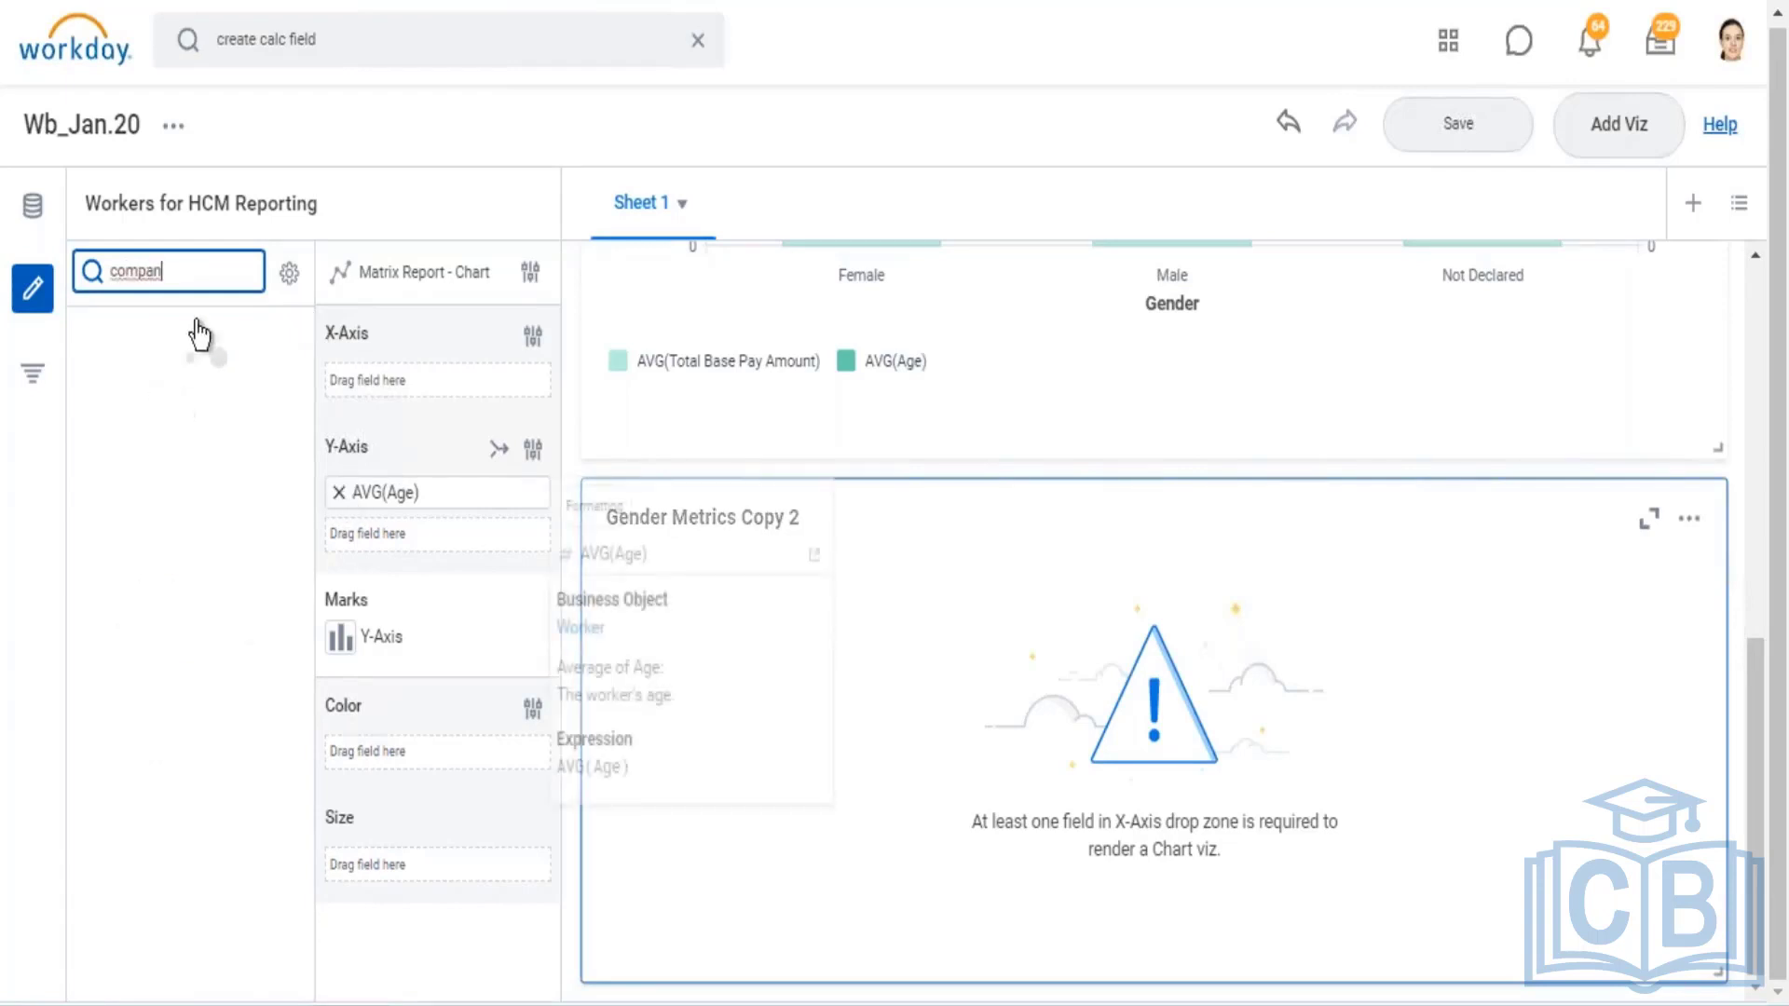
# Filter the field list by "gender" and add Gender to the X-Axis of the Gender Metrics Copy 2 chart
pyautogui.click(186, 268)
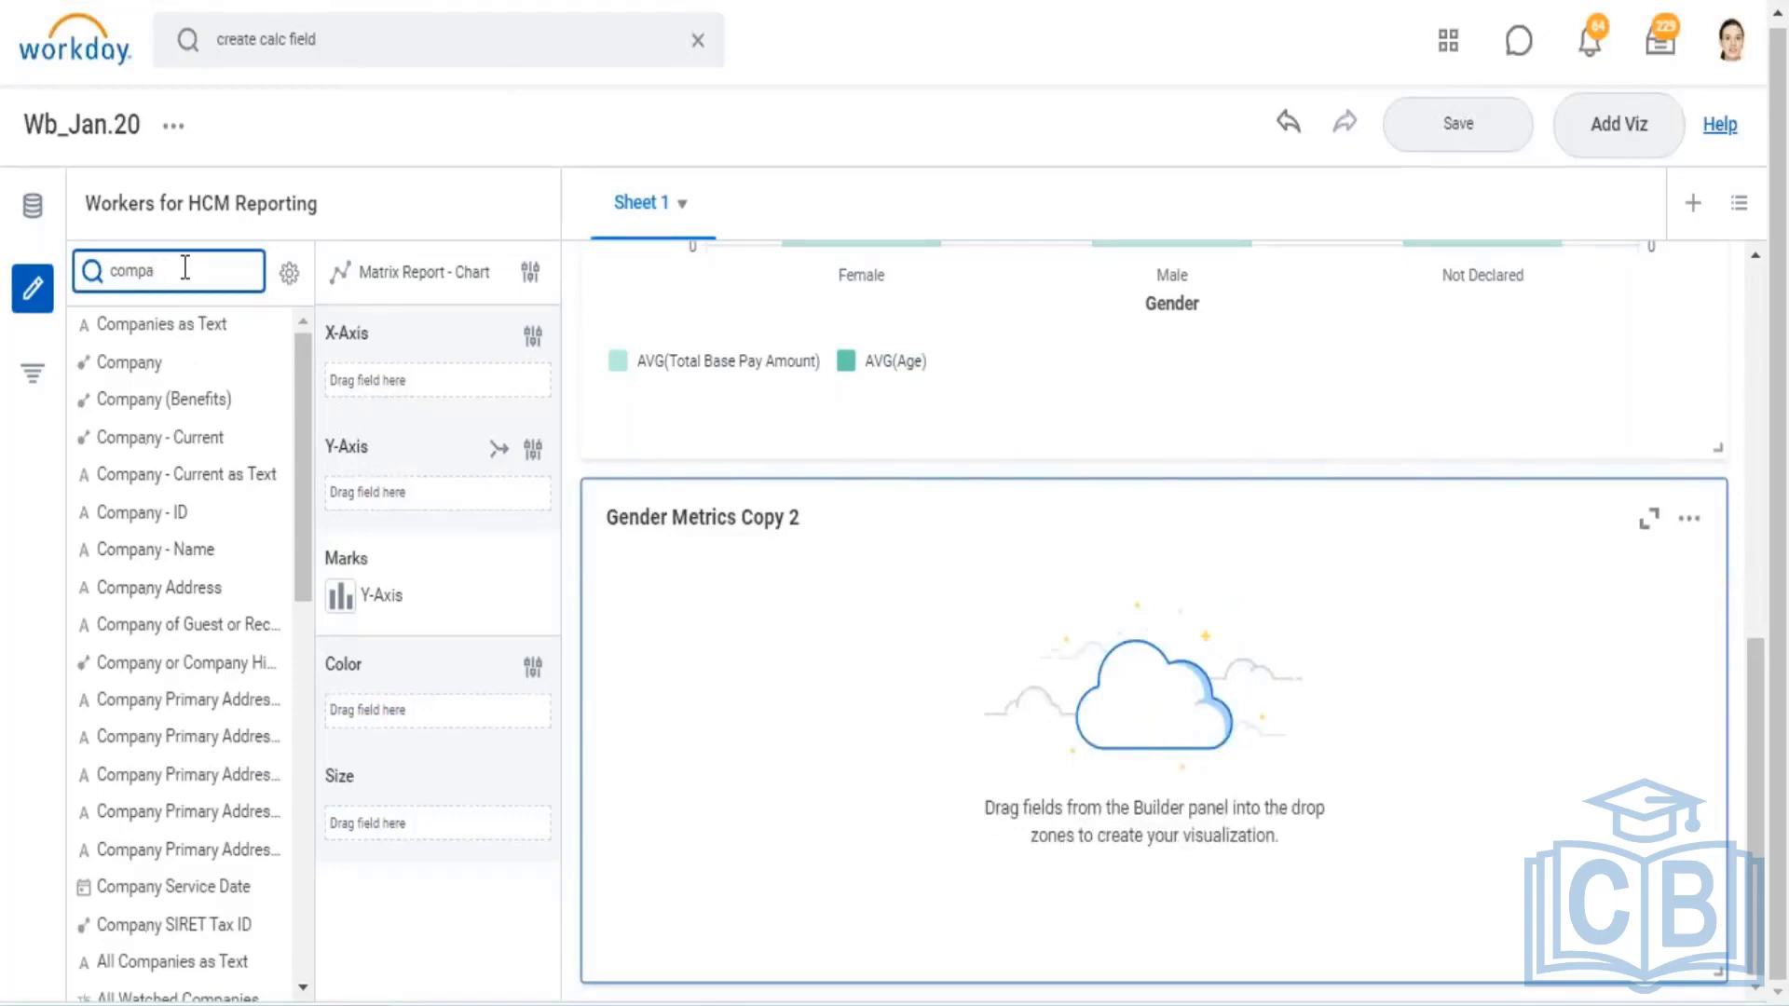
pyautogui.press('BackSpace')
pyautogui.press('BackSpace')
pyautogui.press('BackSpace')
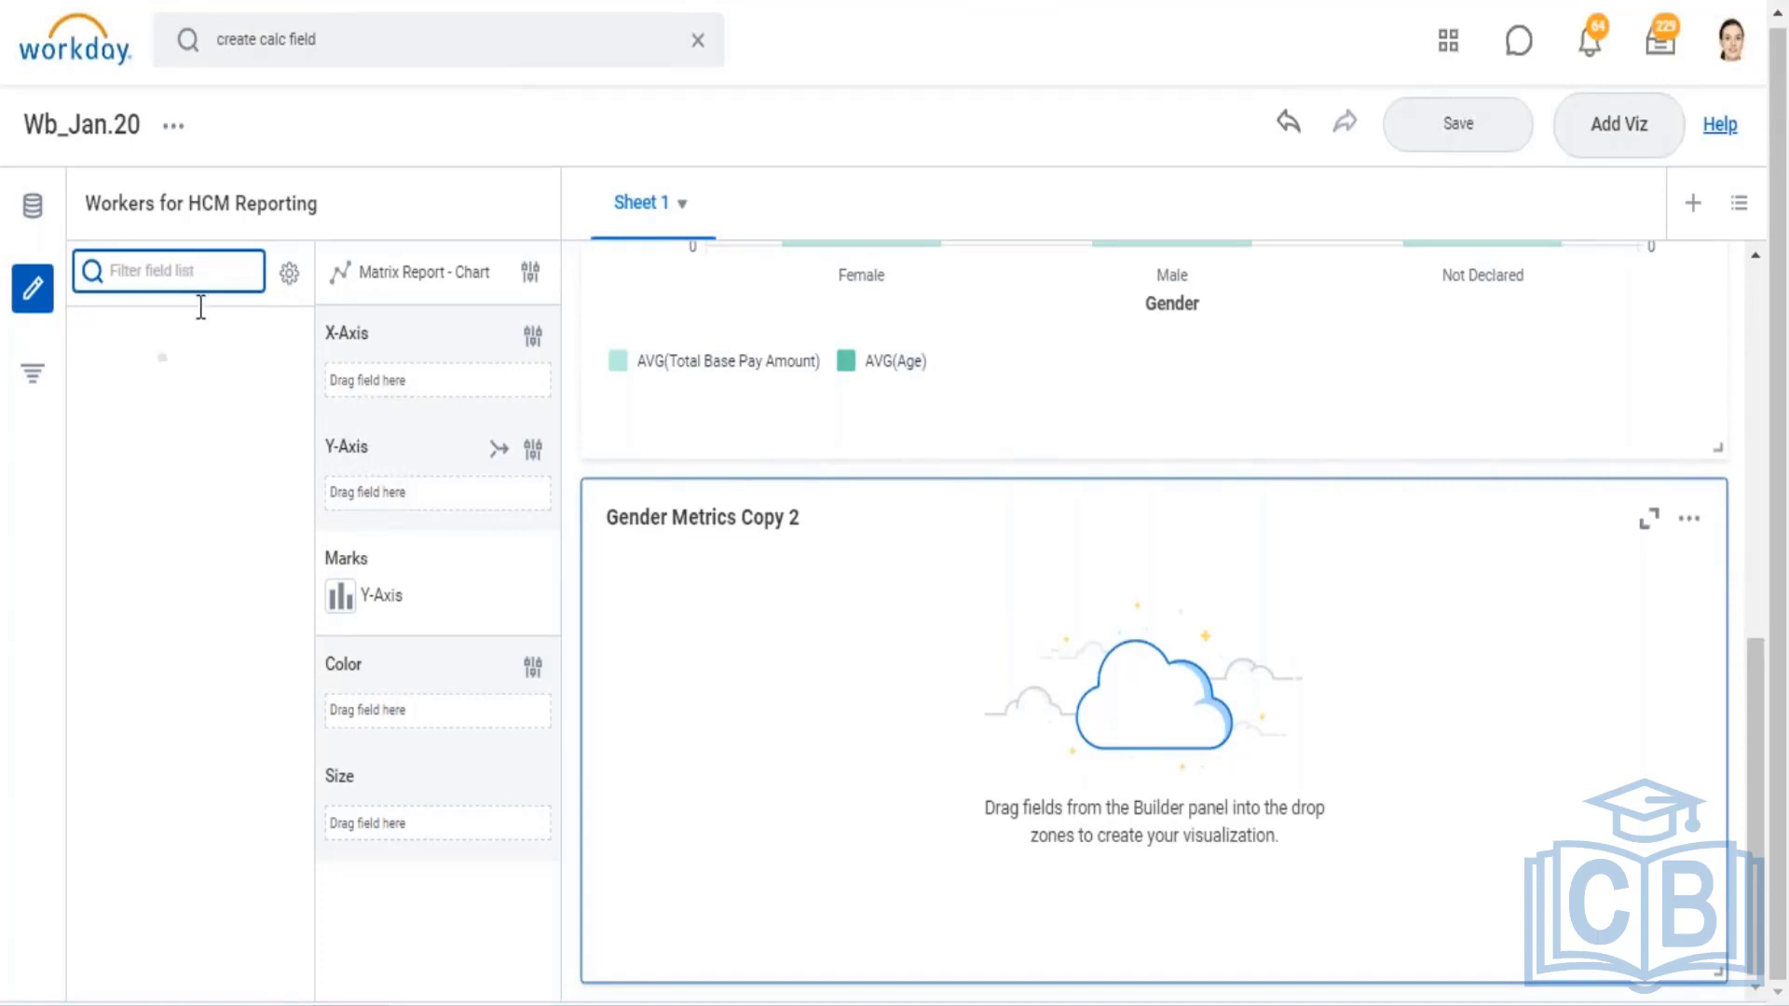
pyautogui.write('gender')
pyautogui.moveTo(88, 328)
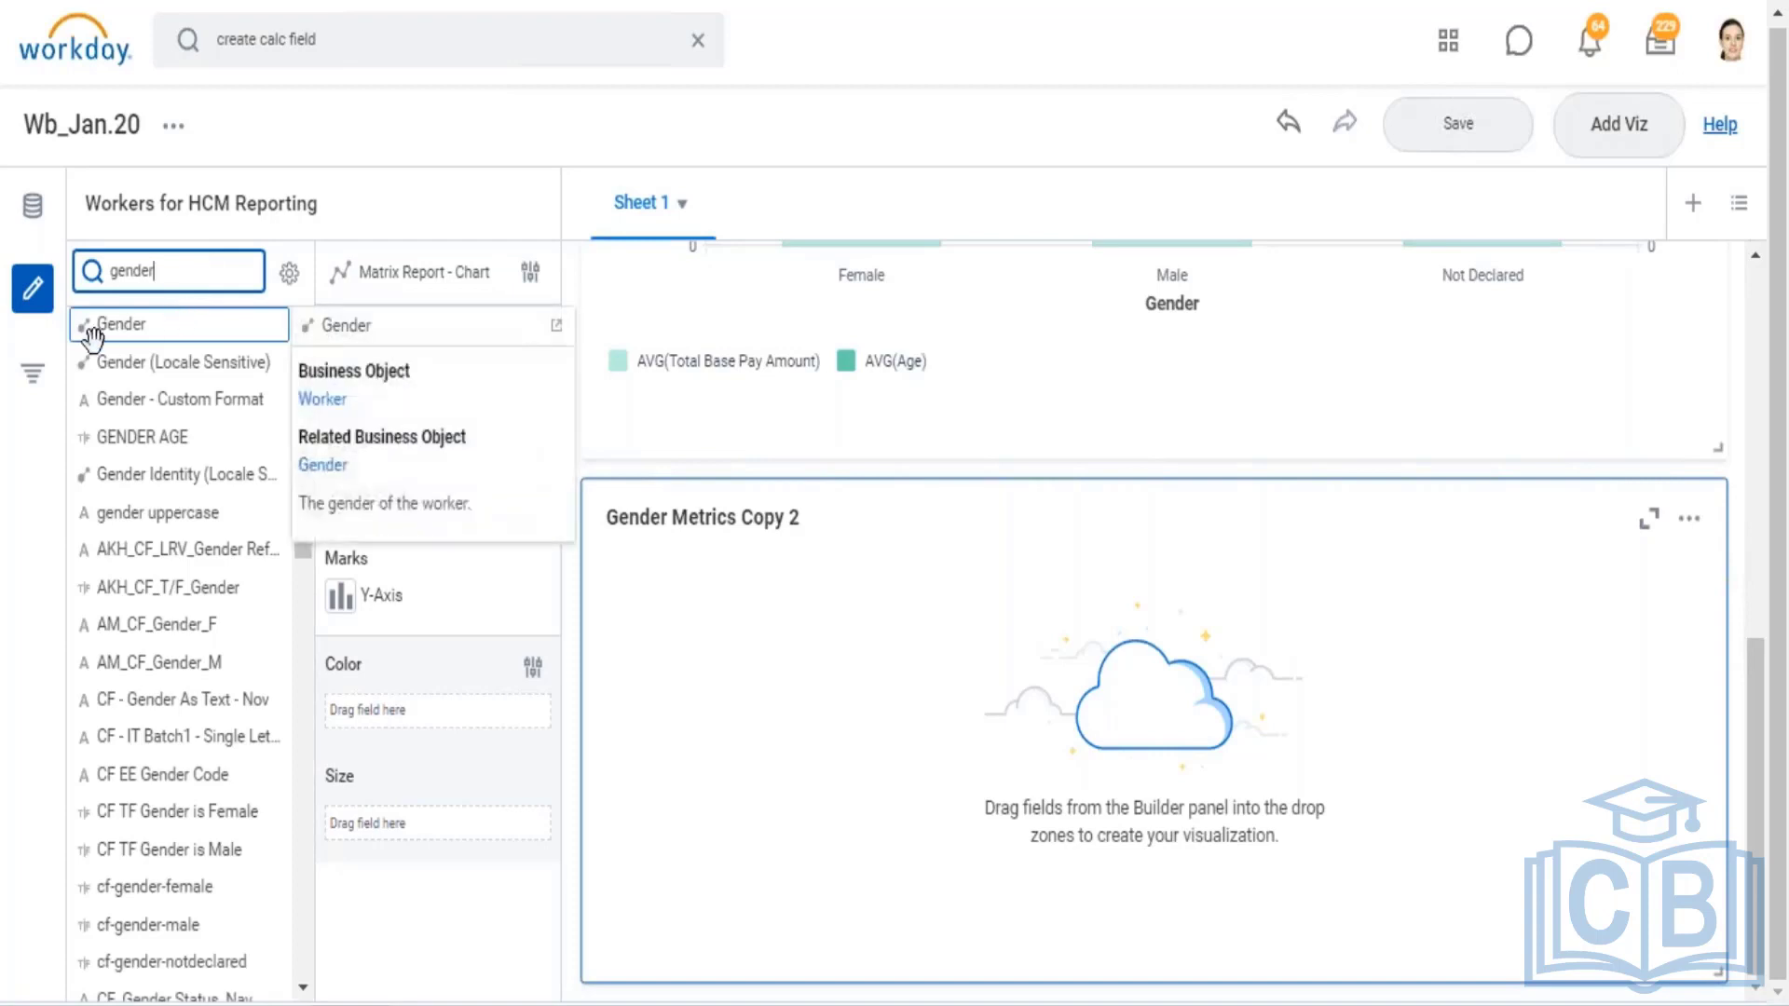
pyautogui.moveTo(348, 346); pyautogui.dragTo(472, 410)
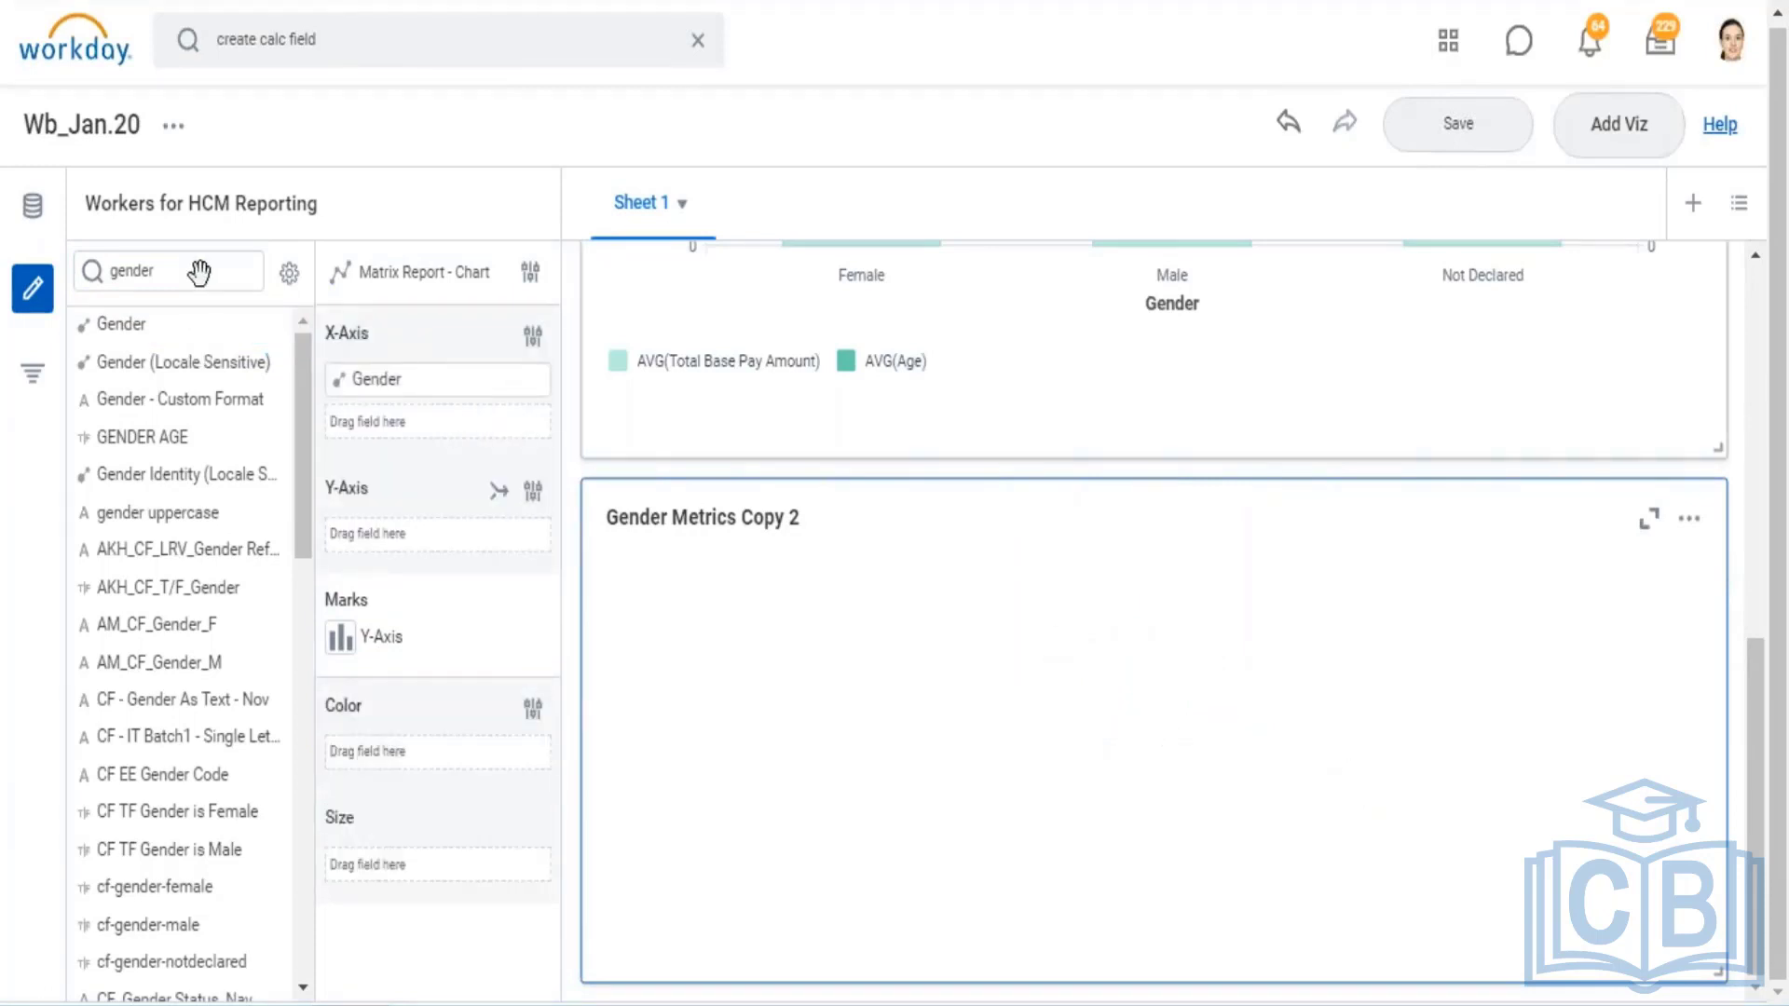
# Set the Y-Axis mark type of the gender chart to Point
pyautogui.moveTo(119, 271); pyautogui.dragTo(168, 293)
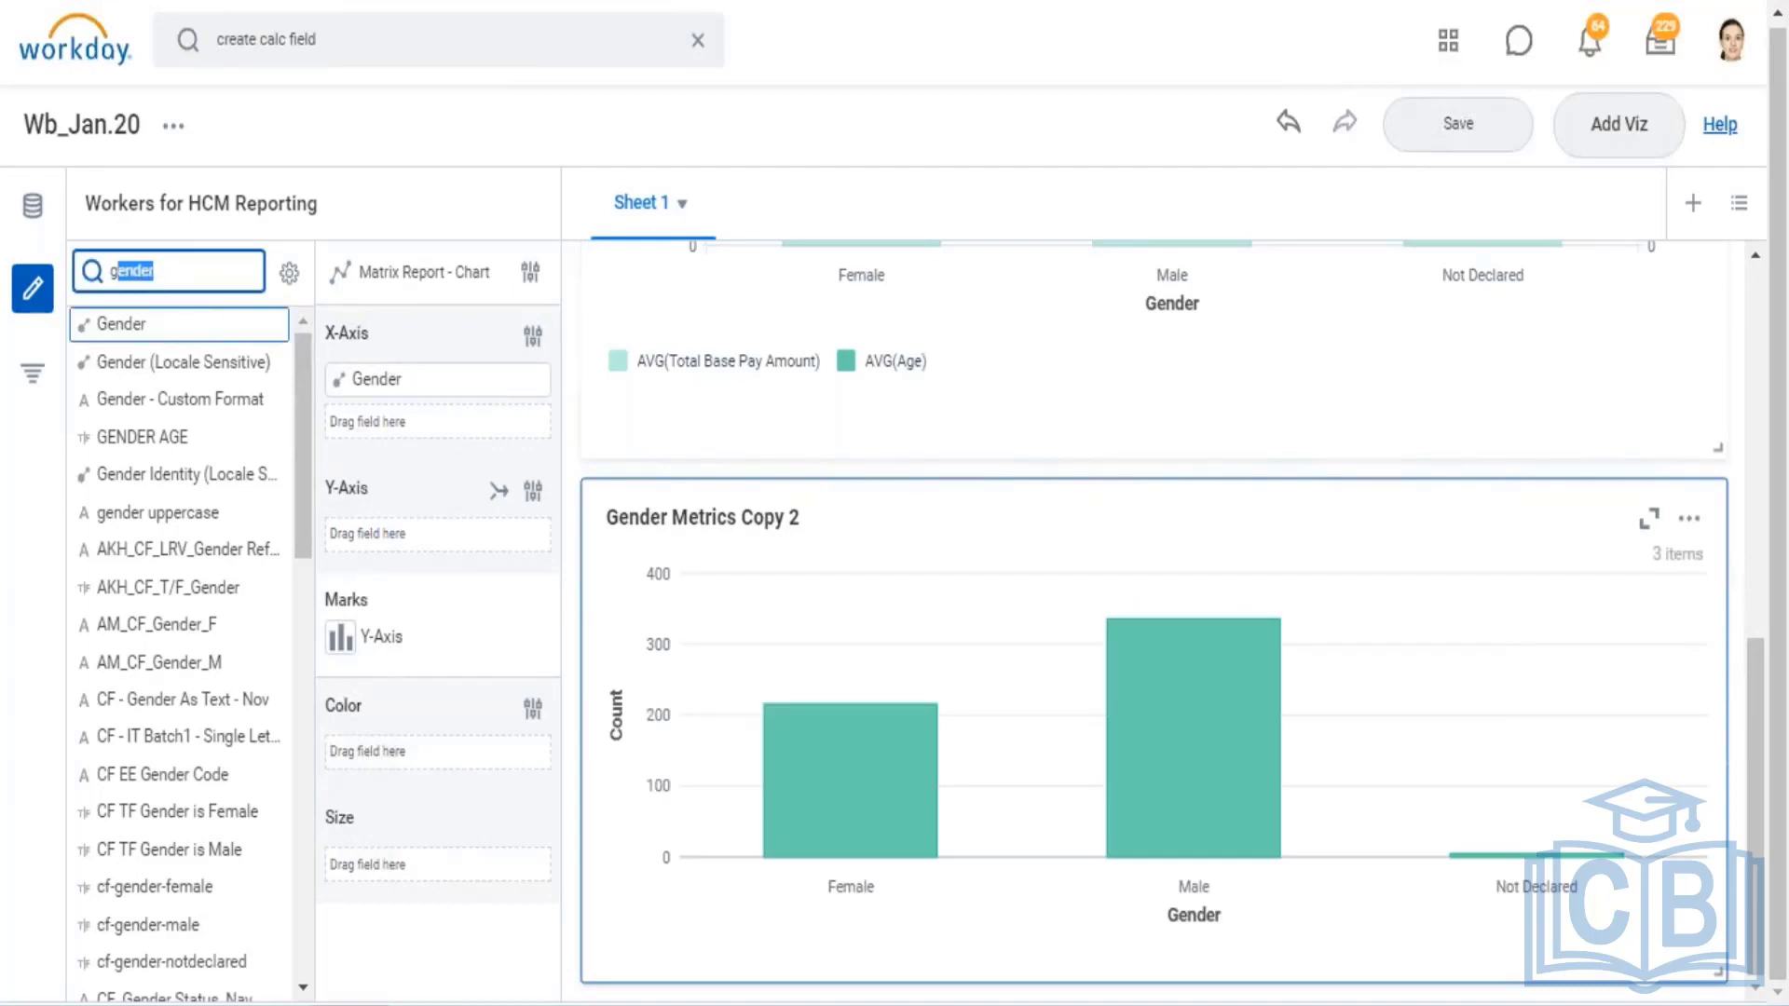
pyautogui.click(344, 643)
pyautogui.click(345, 641)
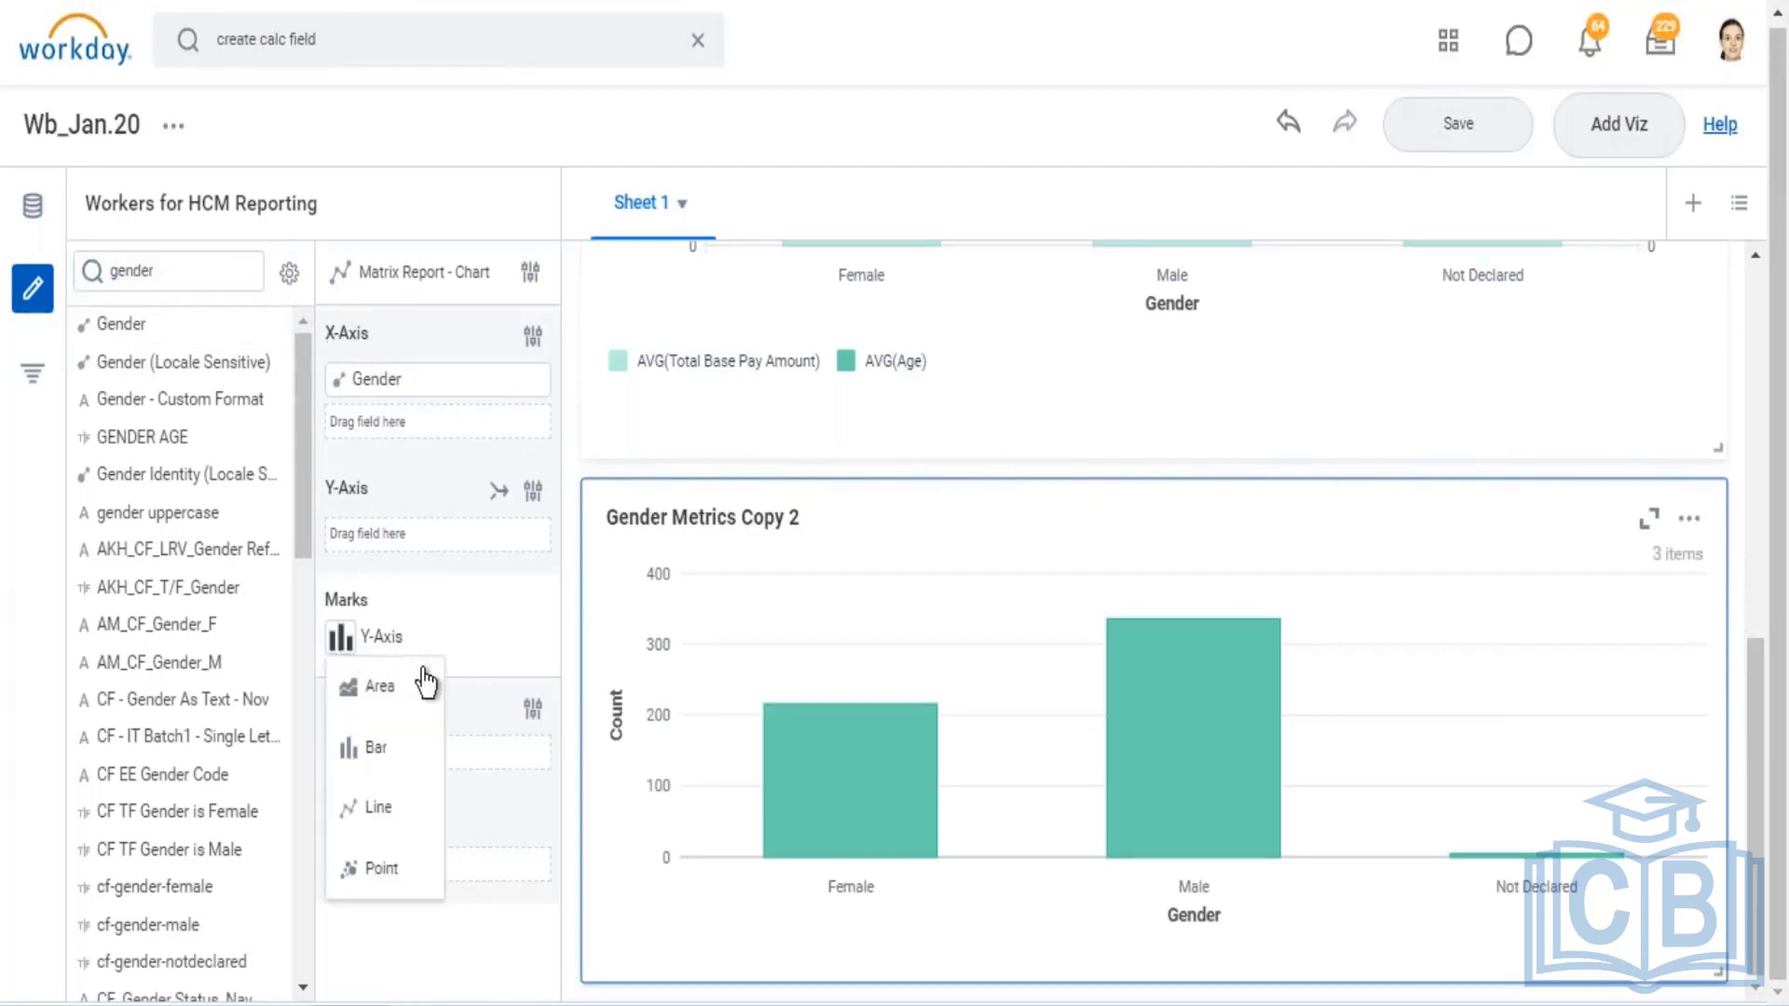
pyautogui.click(410, 866)
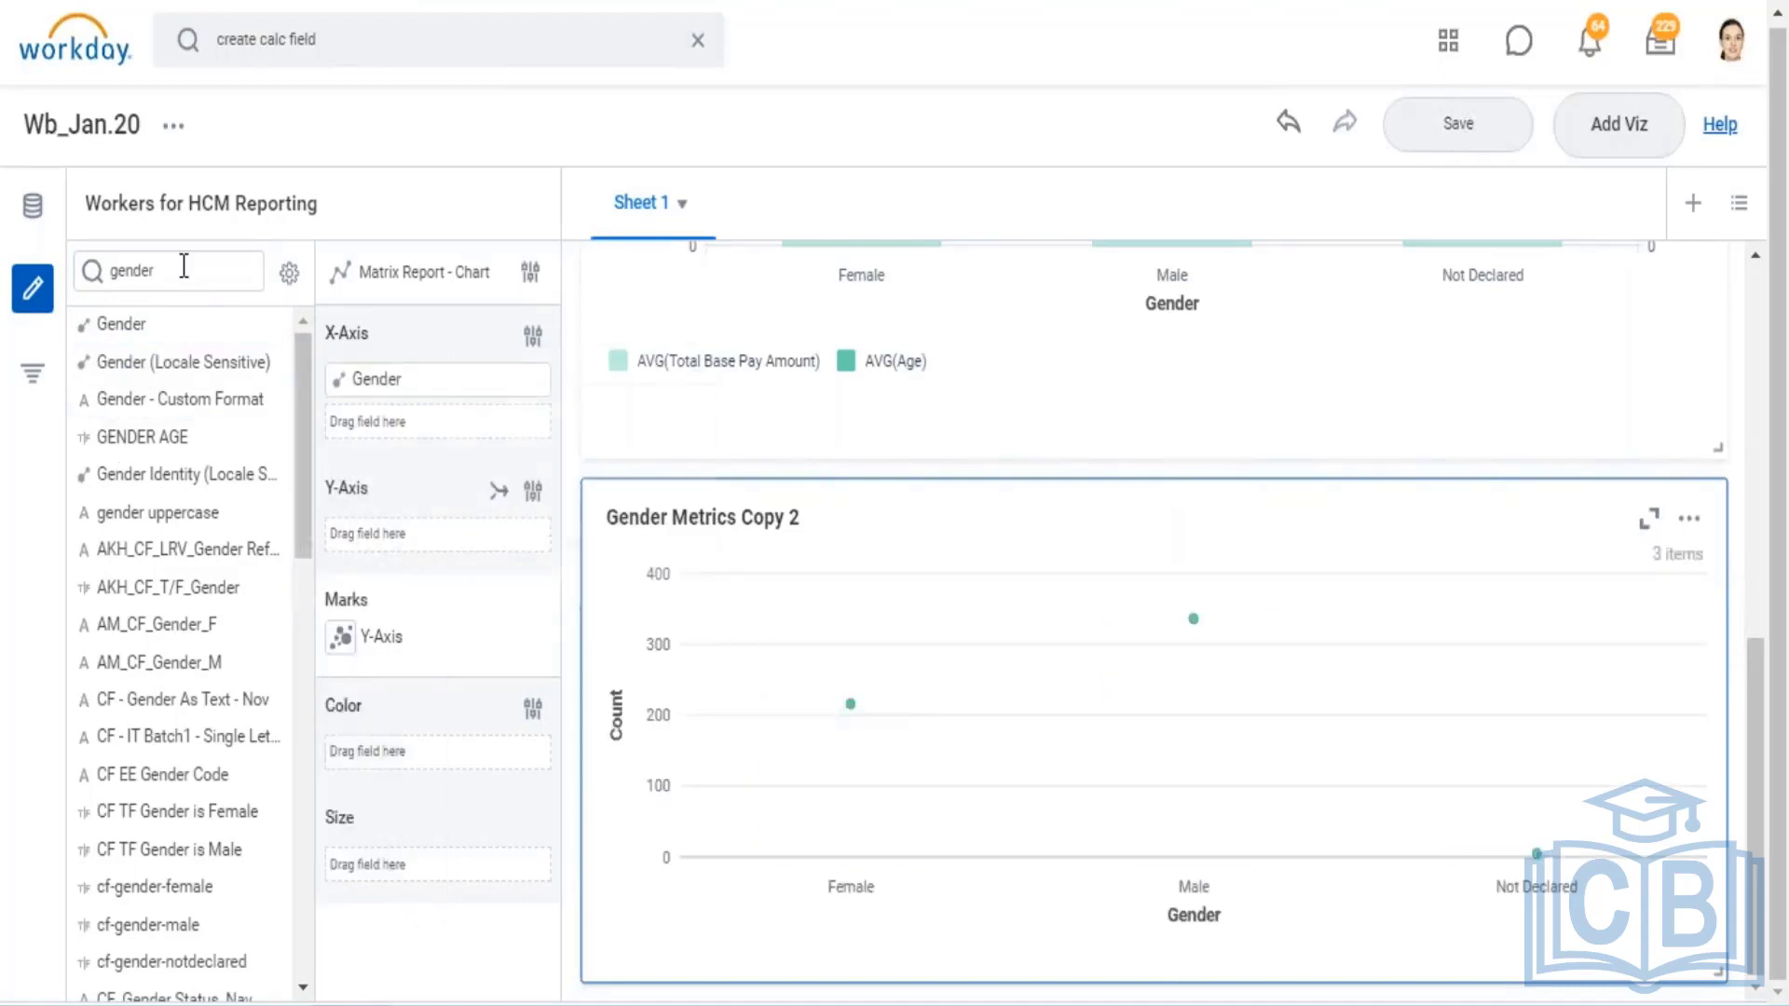
# Clear the field list filter and add Count to the Size of the gender point chart
pyautogui.moveTo(183, 268); pyautogui.dragTo(13, 270)
pyautogui.press('BackSpace')
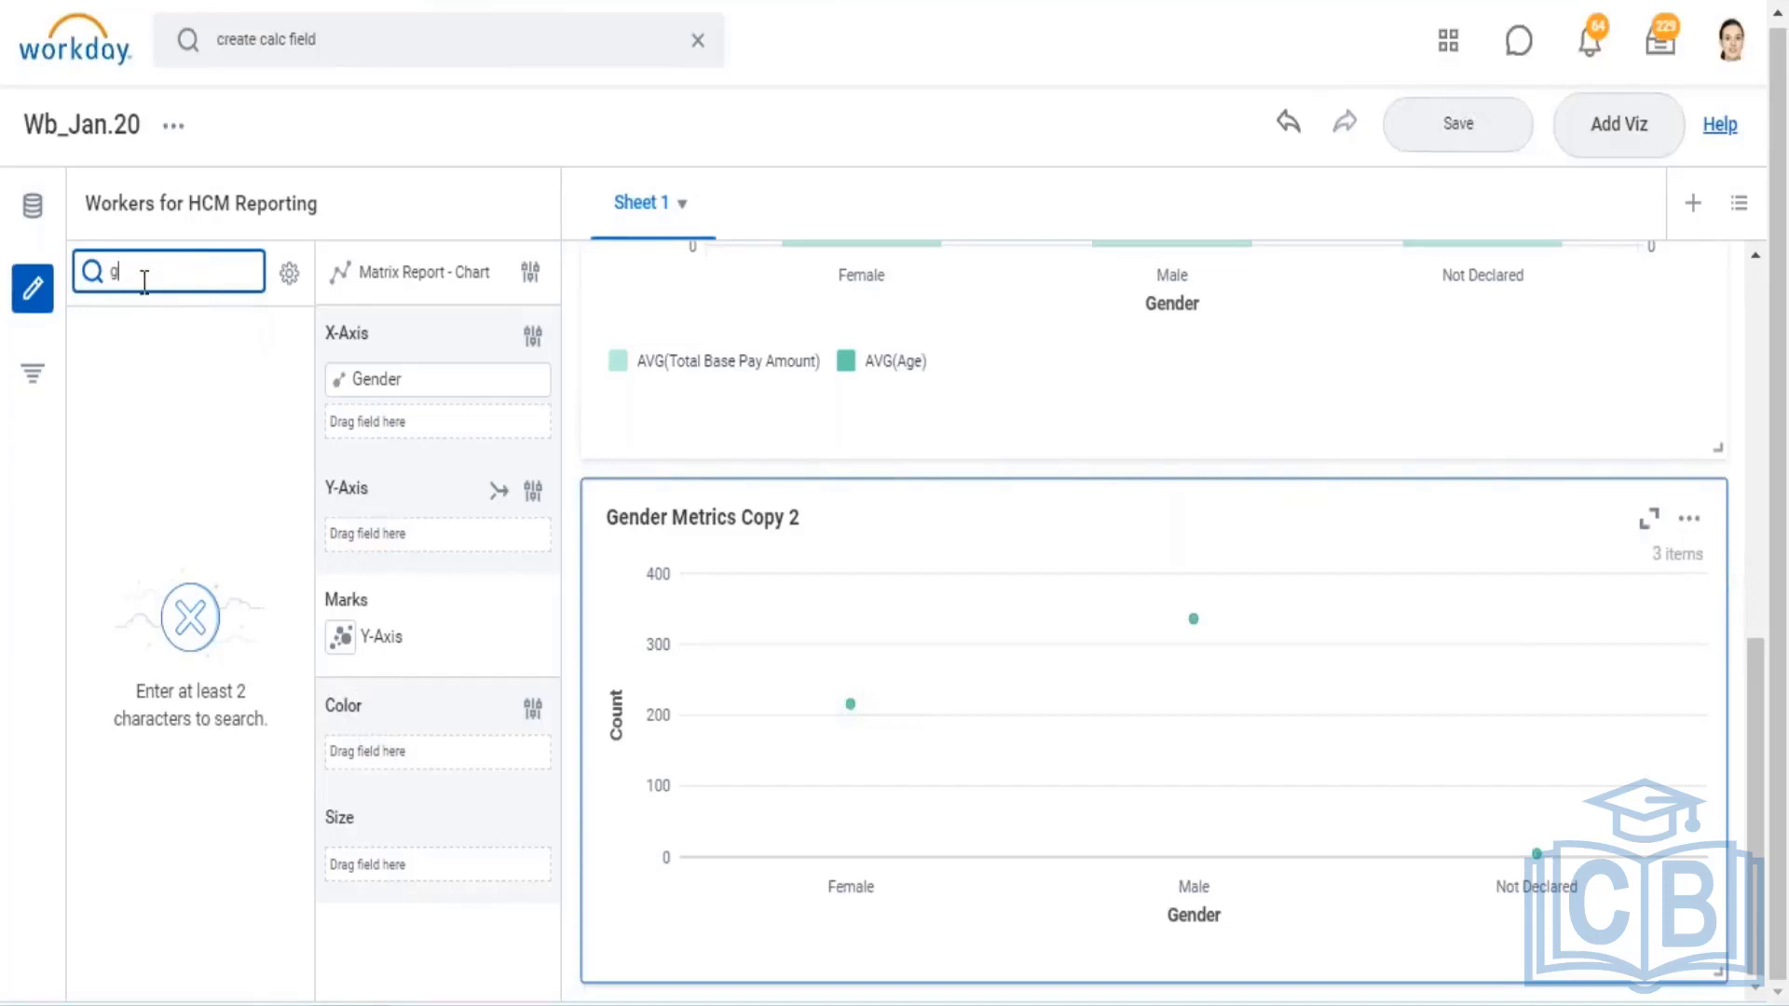
pyautogui.press('BackSpace')
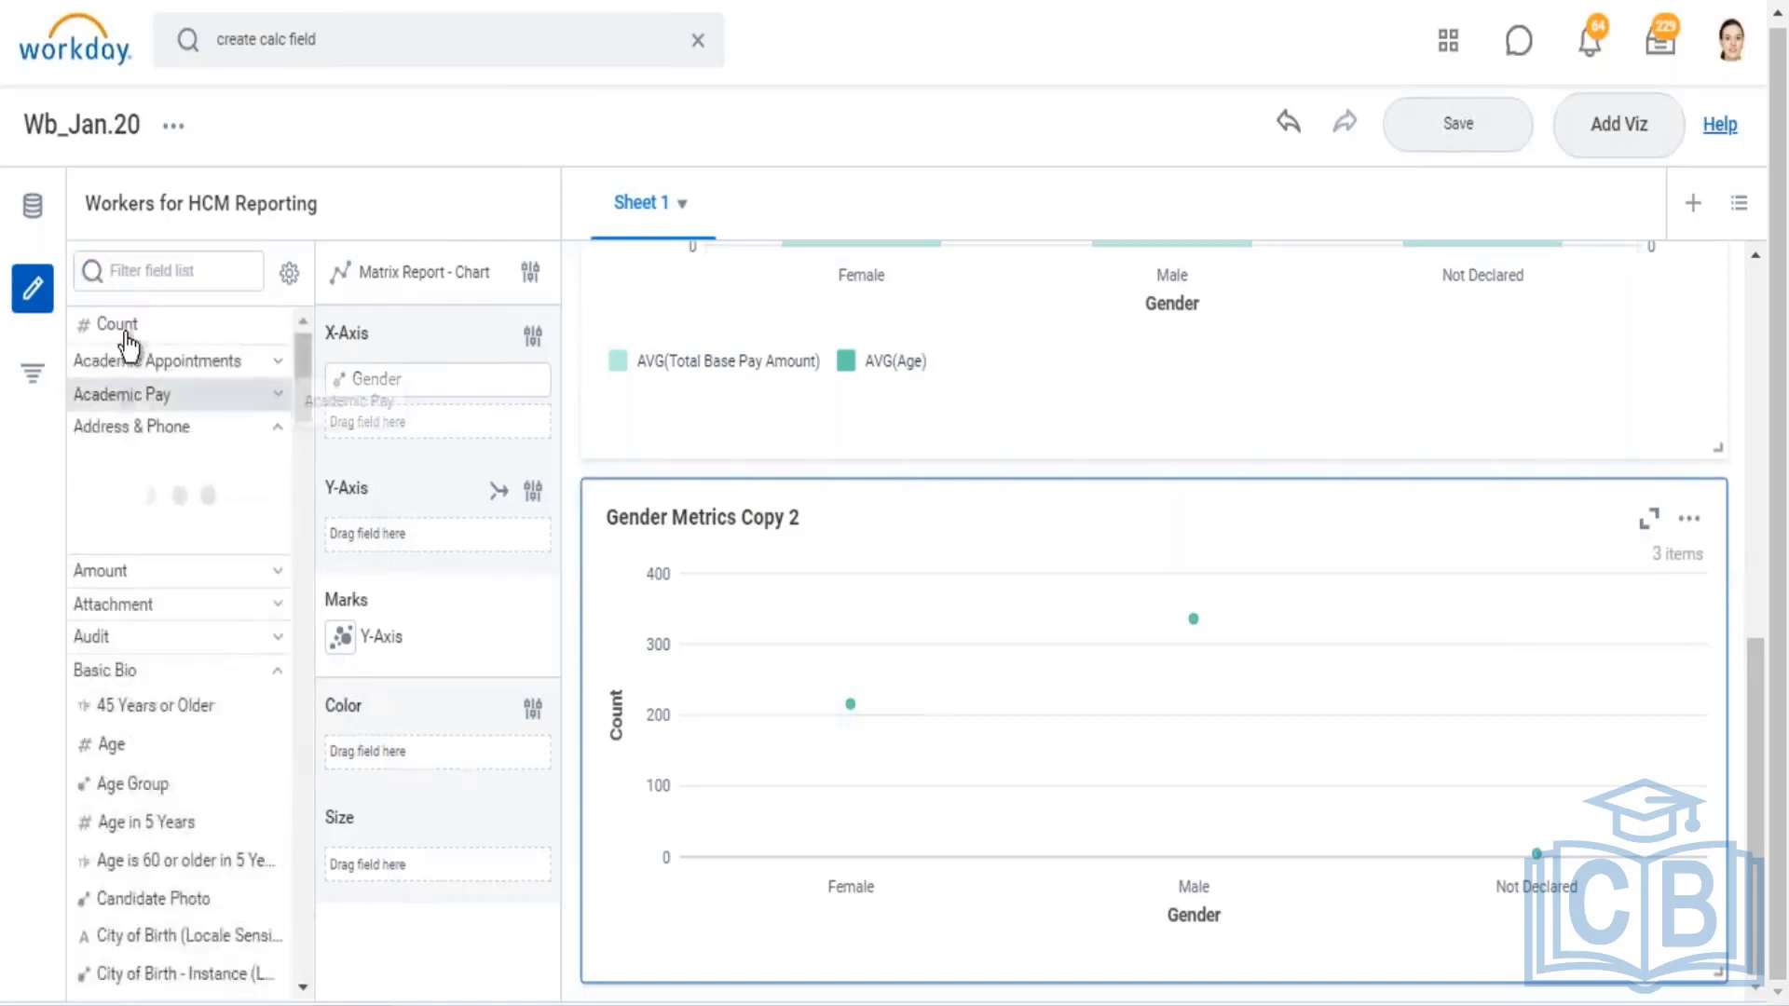
pyautogui.moveTo(122, 321); pyautogui.dragTo(384, 859)
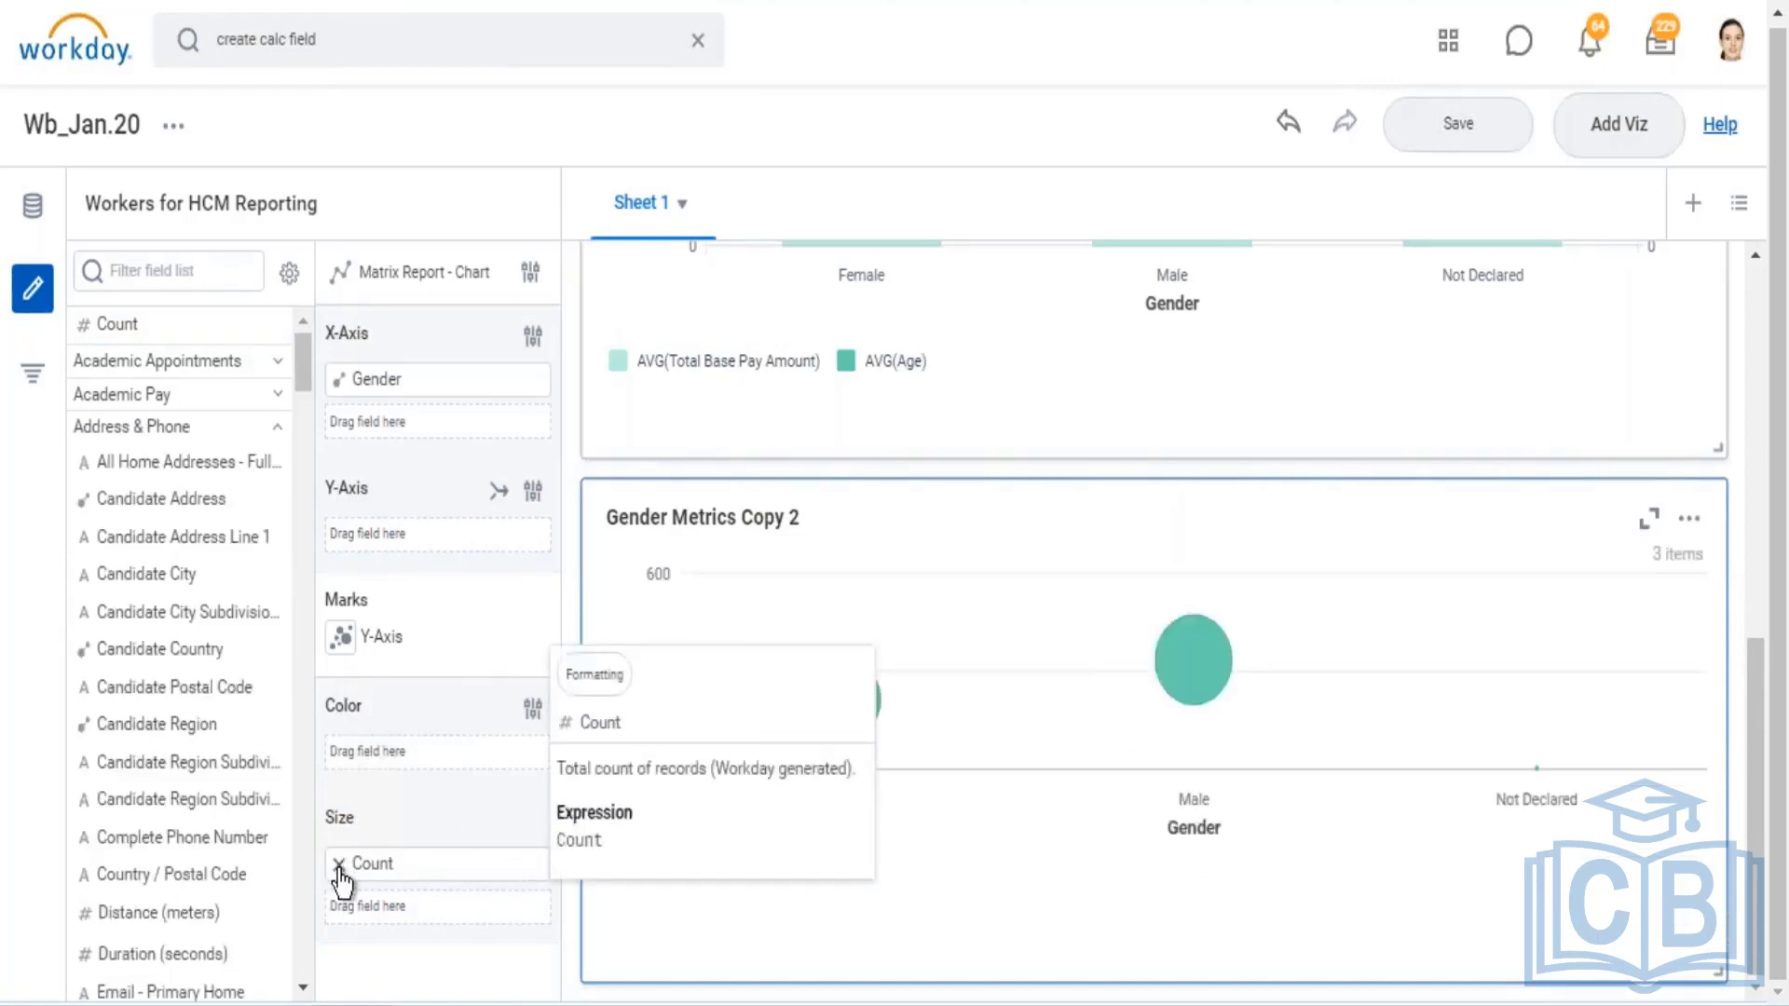
# Remove Count from the chart's Size and switch the Y-Axis mark type to Bar
pyautogui.moveTo(340, 871); pyautogui.dragTo(407, 661)
pyautogui.click(346, 639)
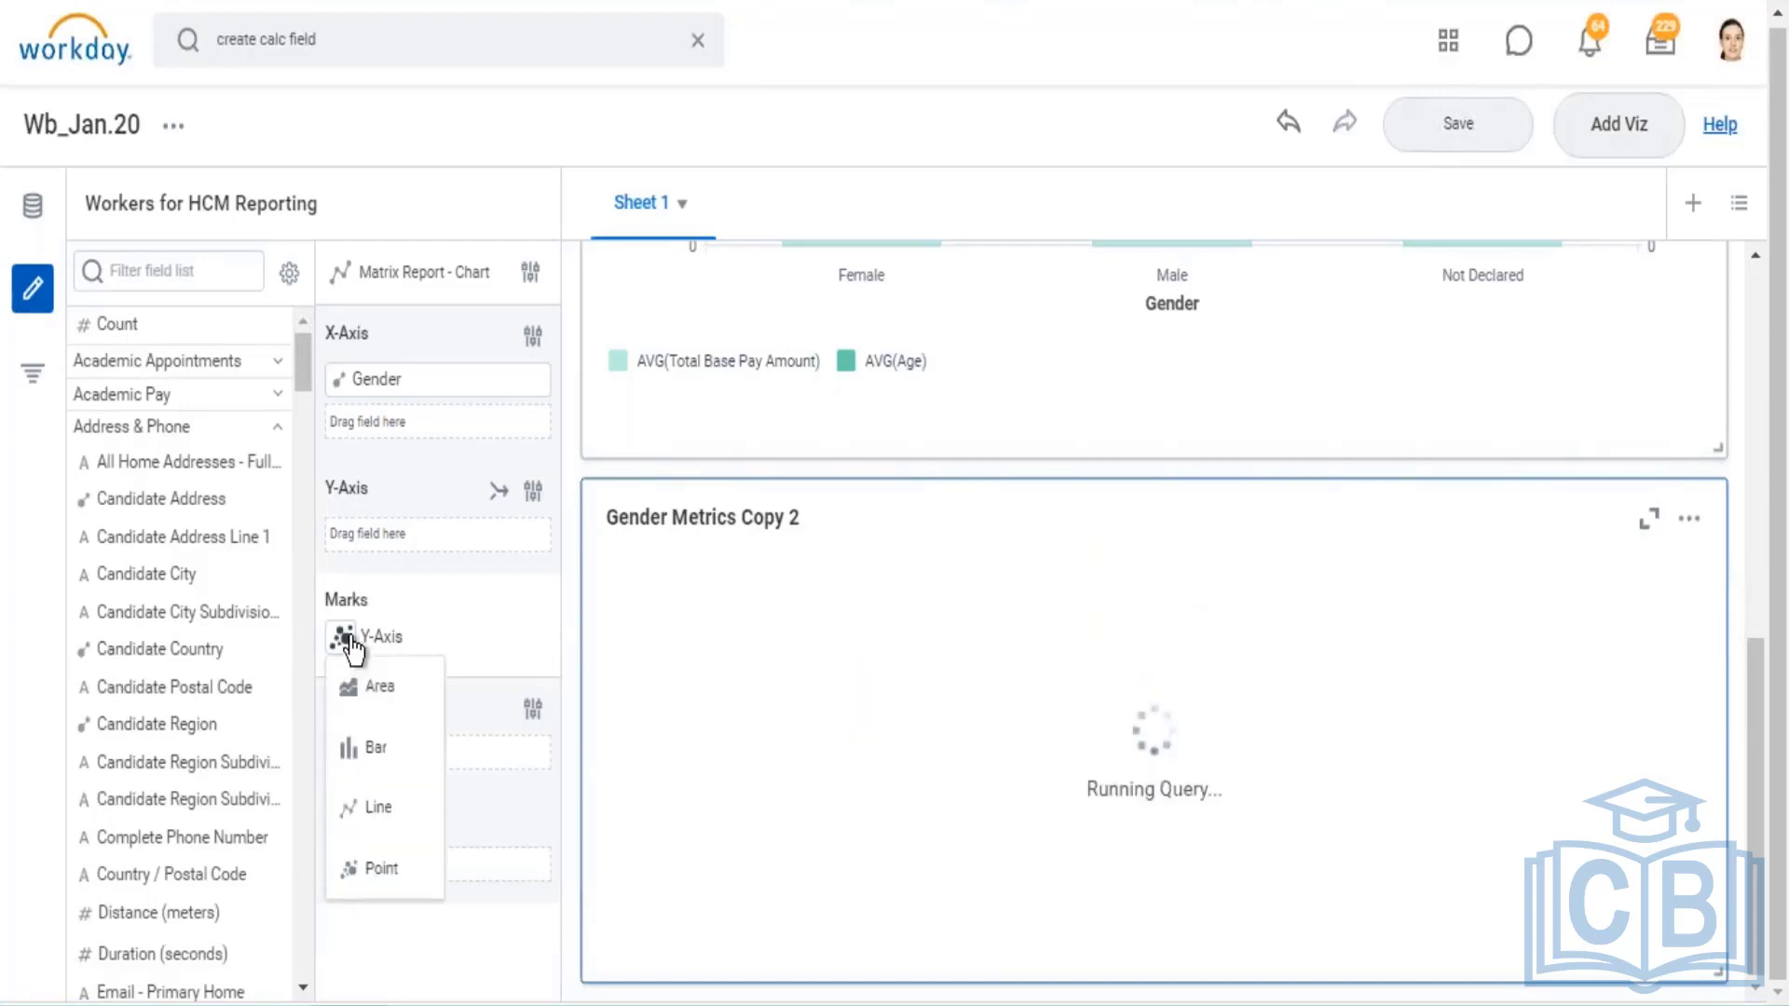
pyautogui.click(375, 749)
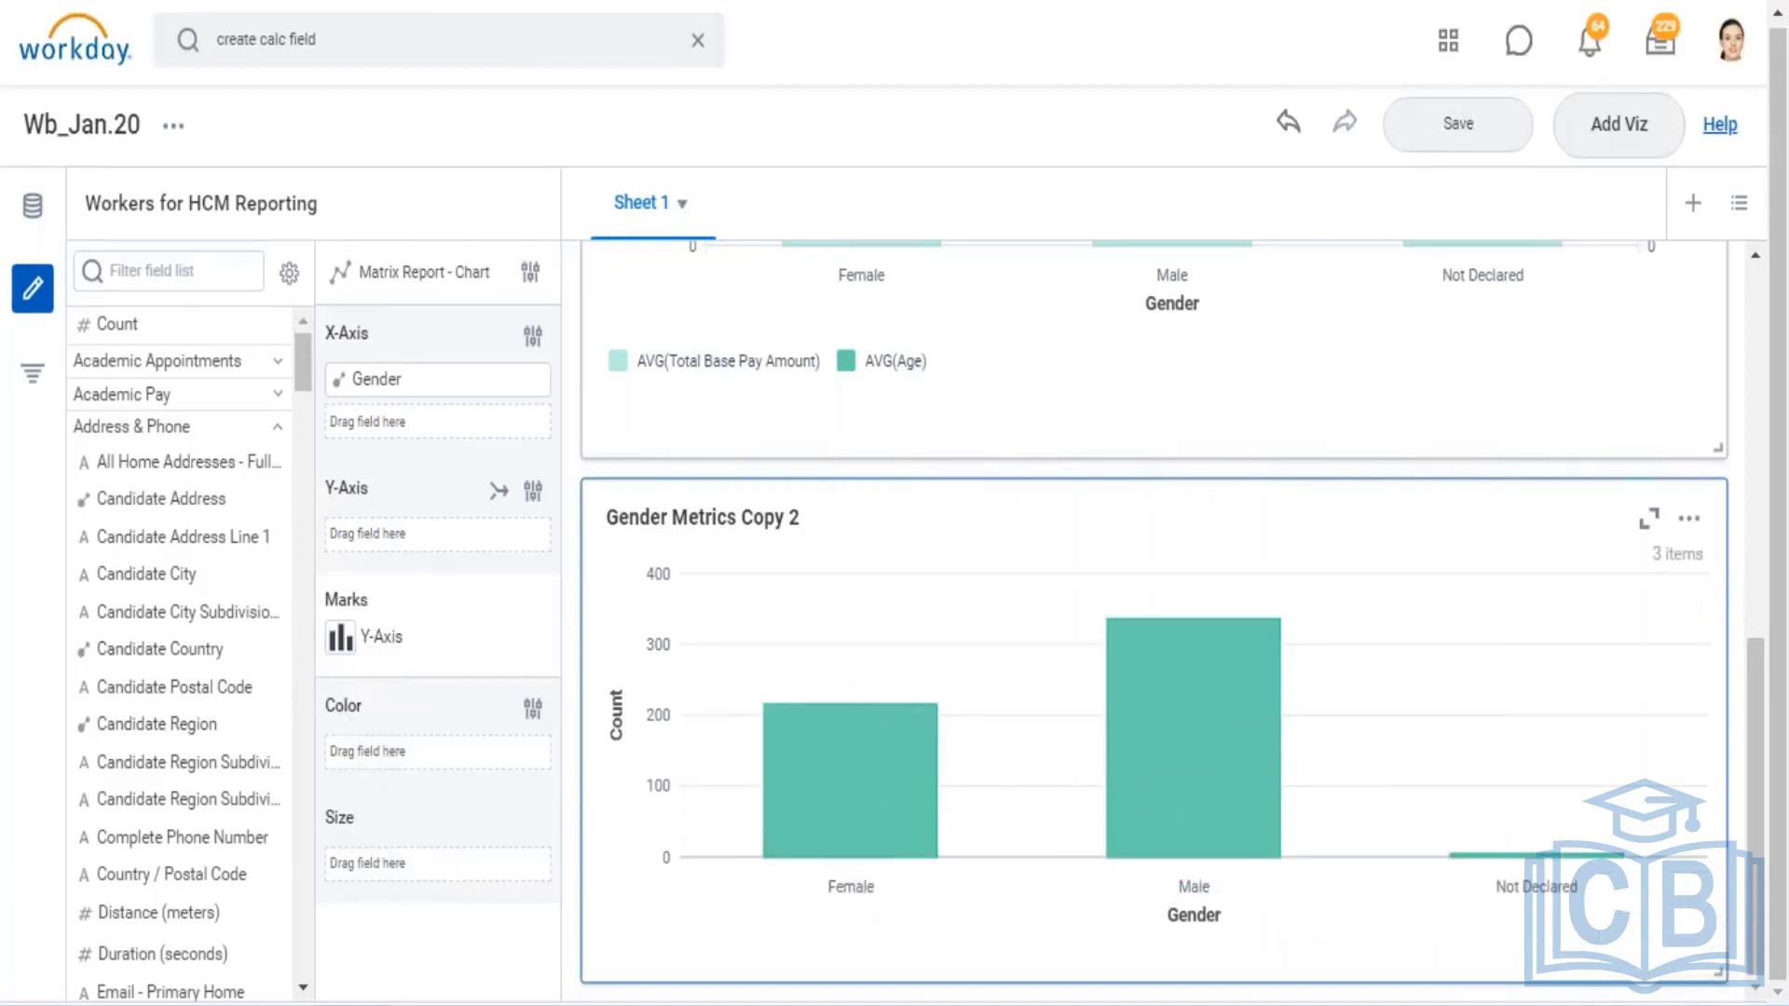
# Switch the Y-Axis mark type back to Point and inspect the details of each gender's point
pyautogui.click(341, 638)
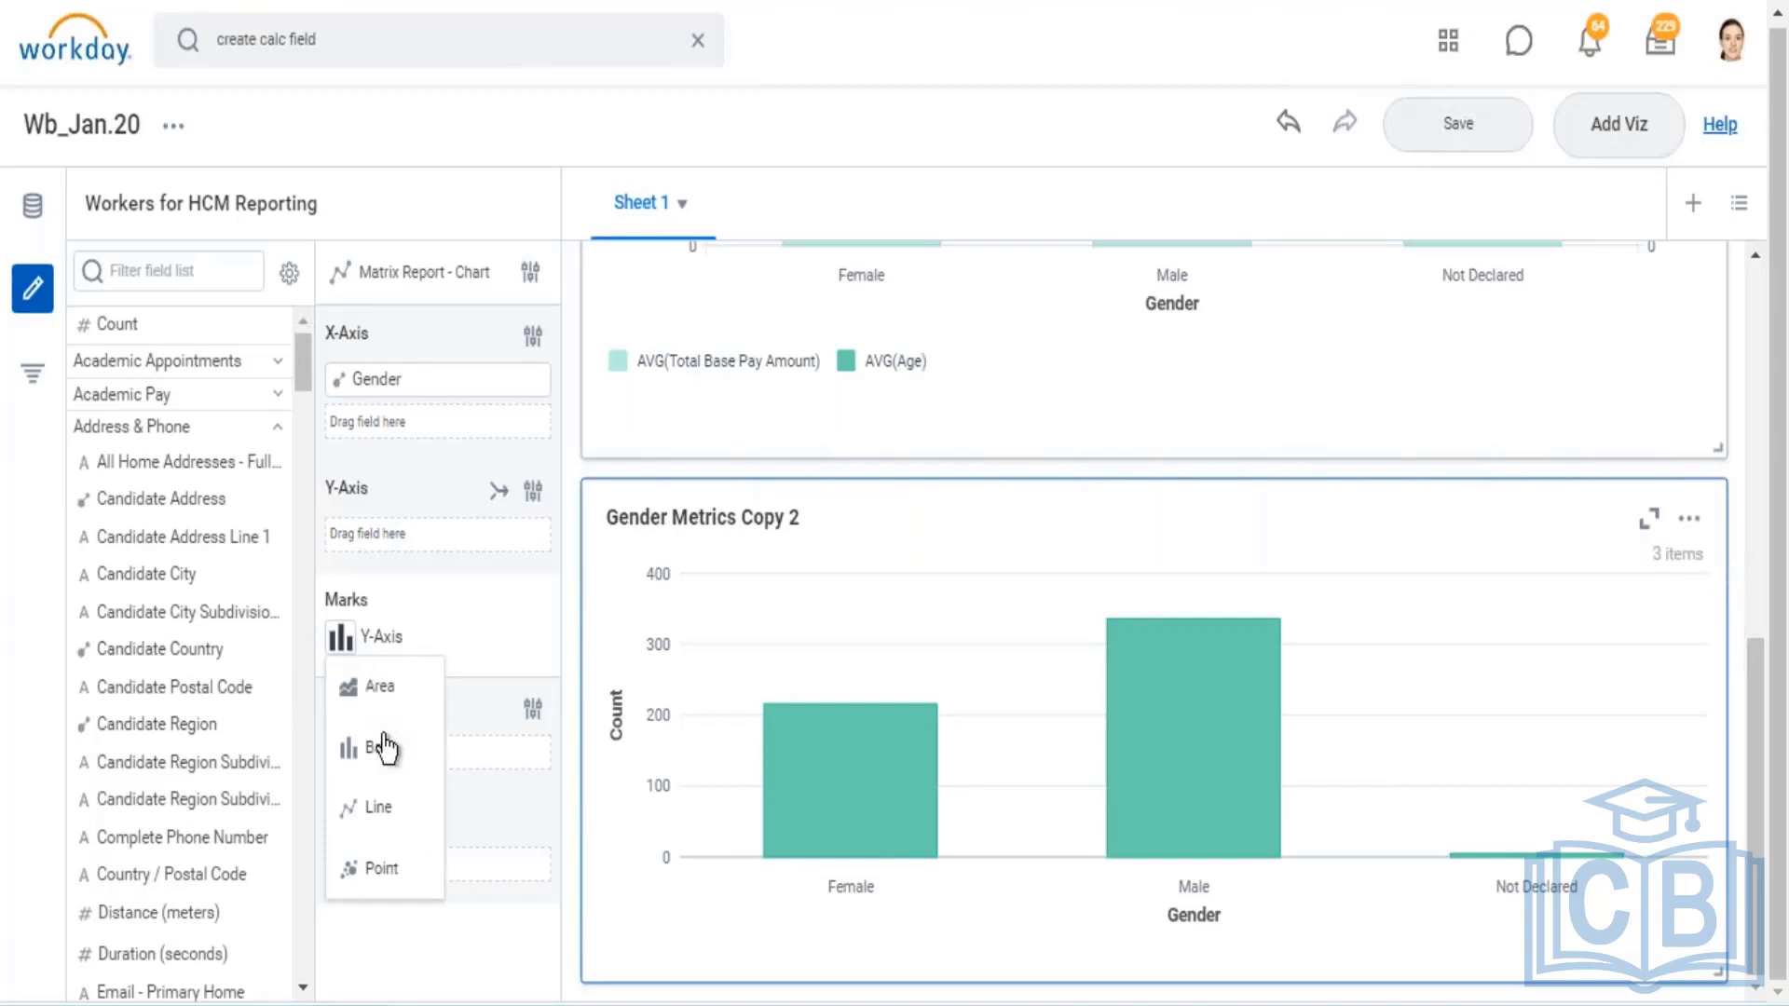
pyautogui.click(381, 871)
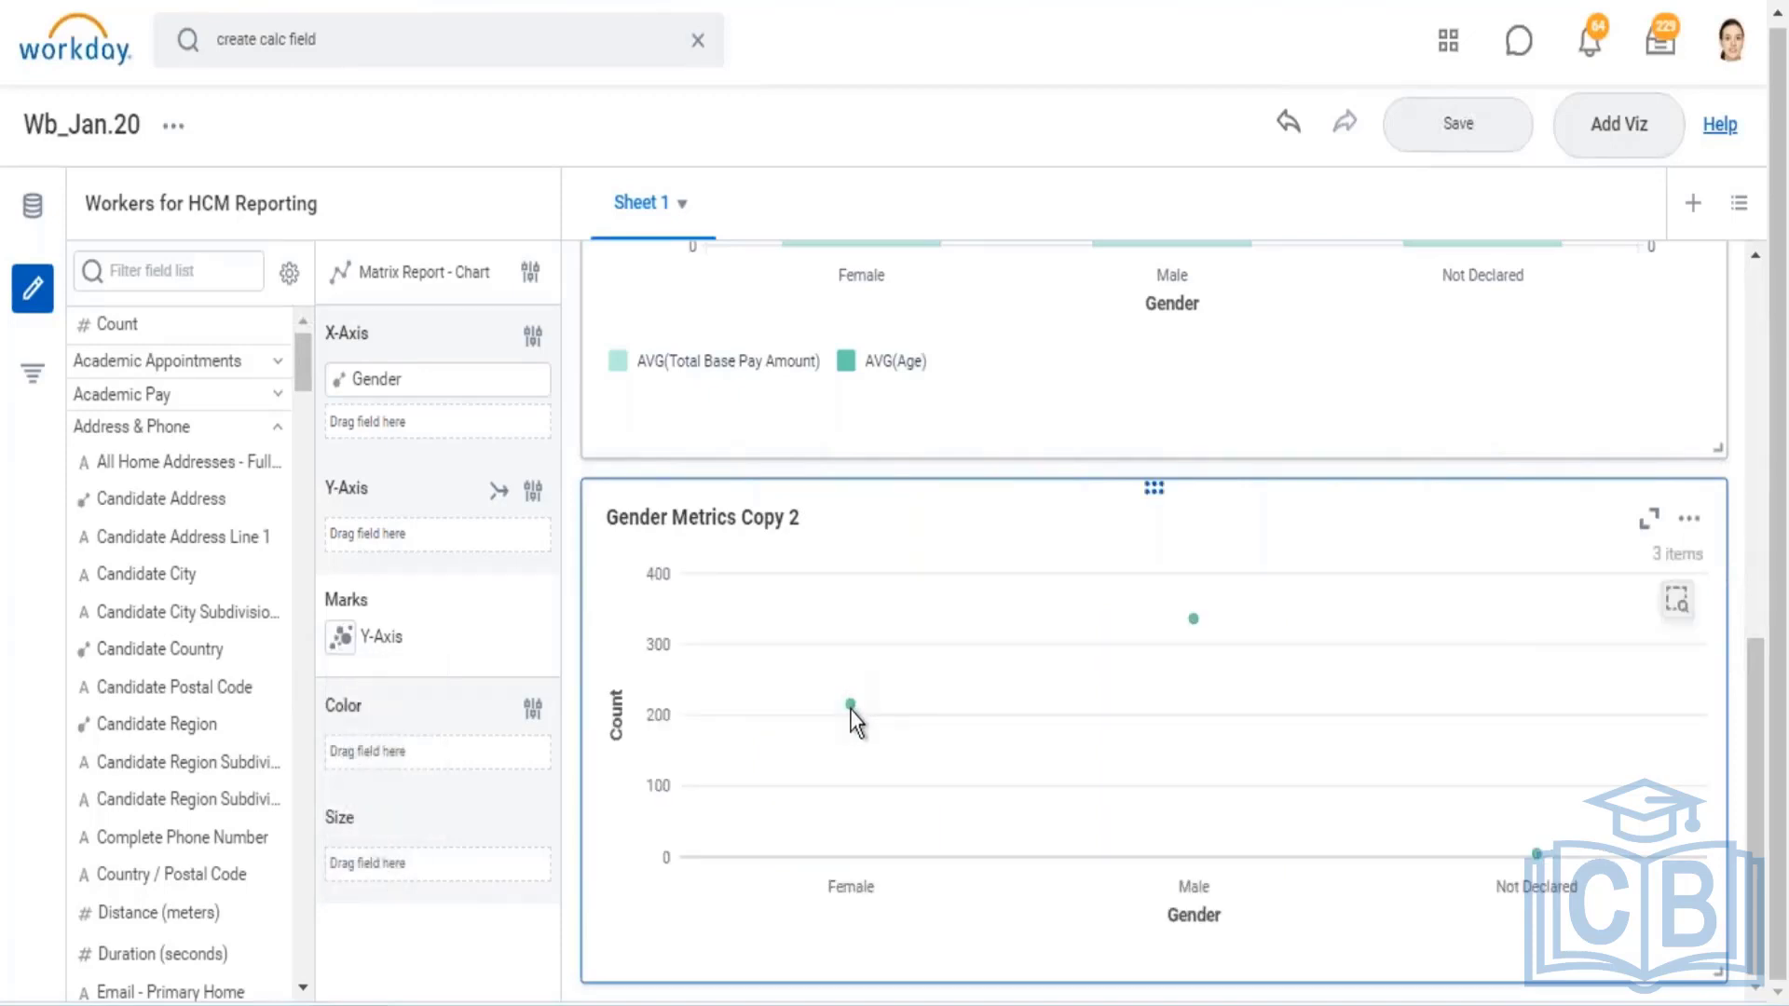
pyautogui.moveTo(851, 712)
pyautogui.moveTo(1195, 622)
pyautogui.moveTo(1539, 861)
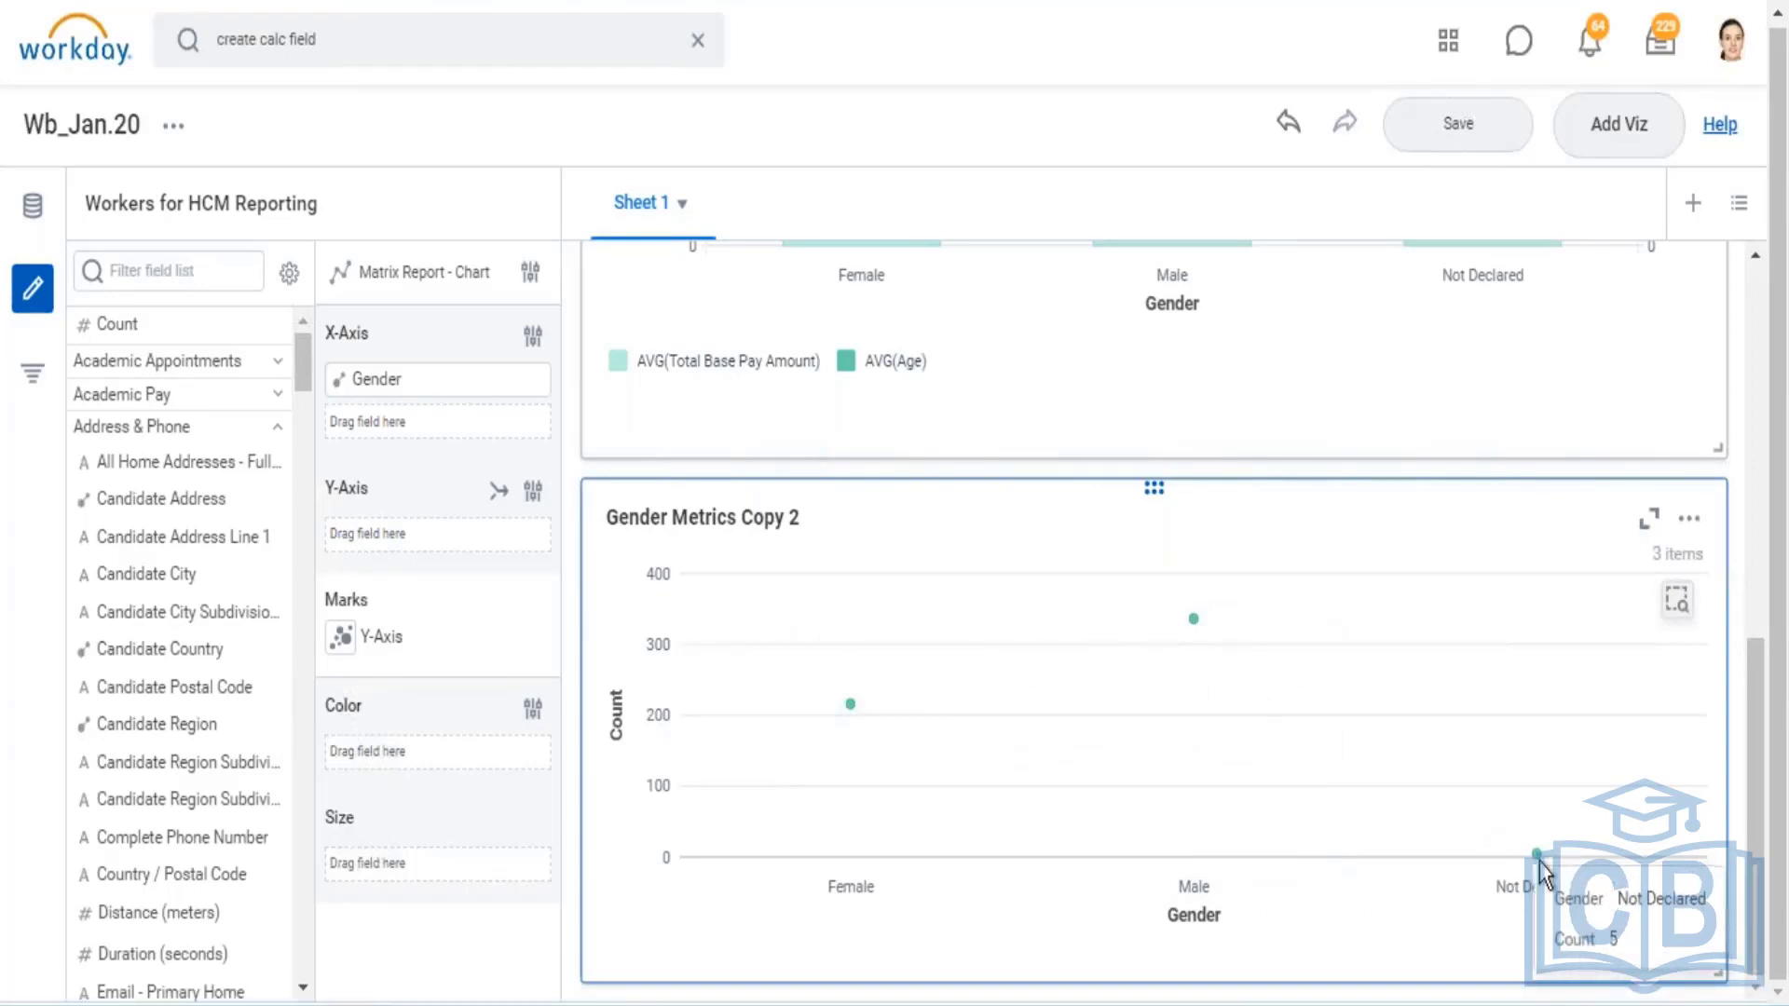
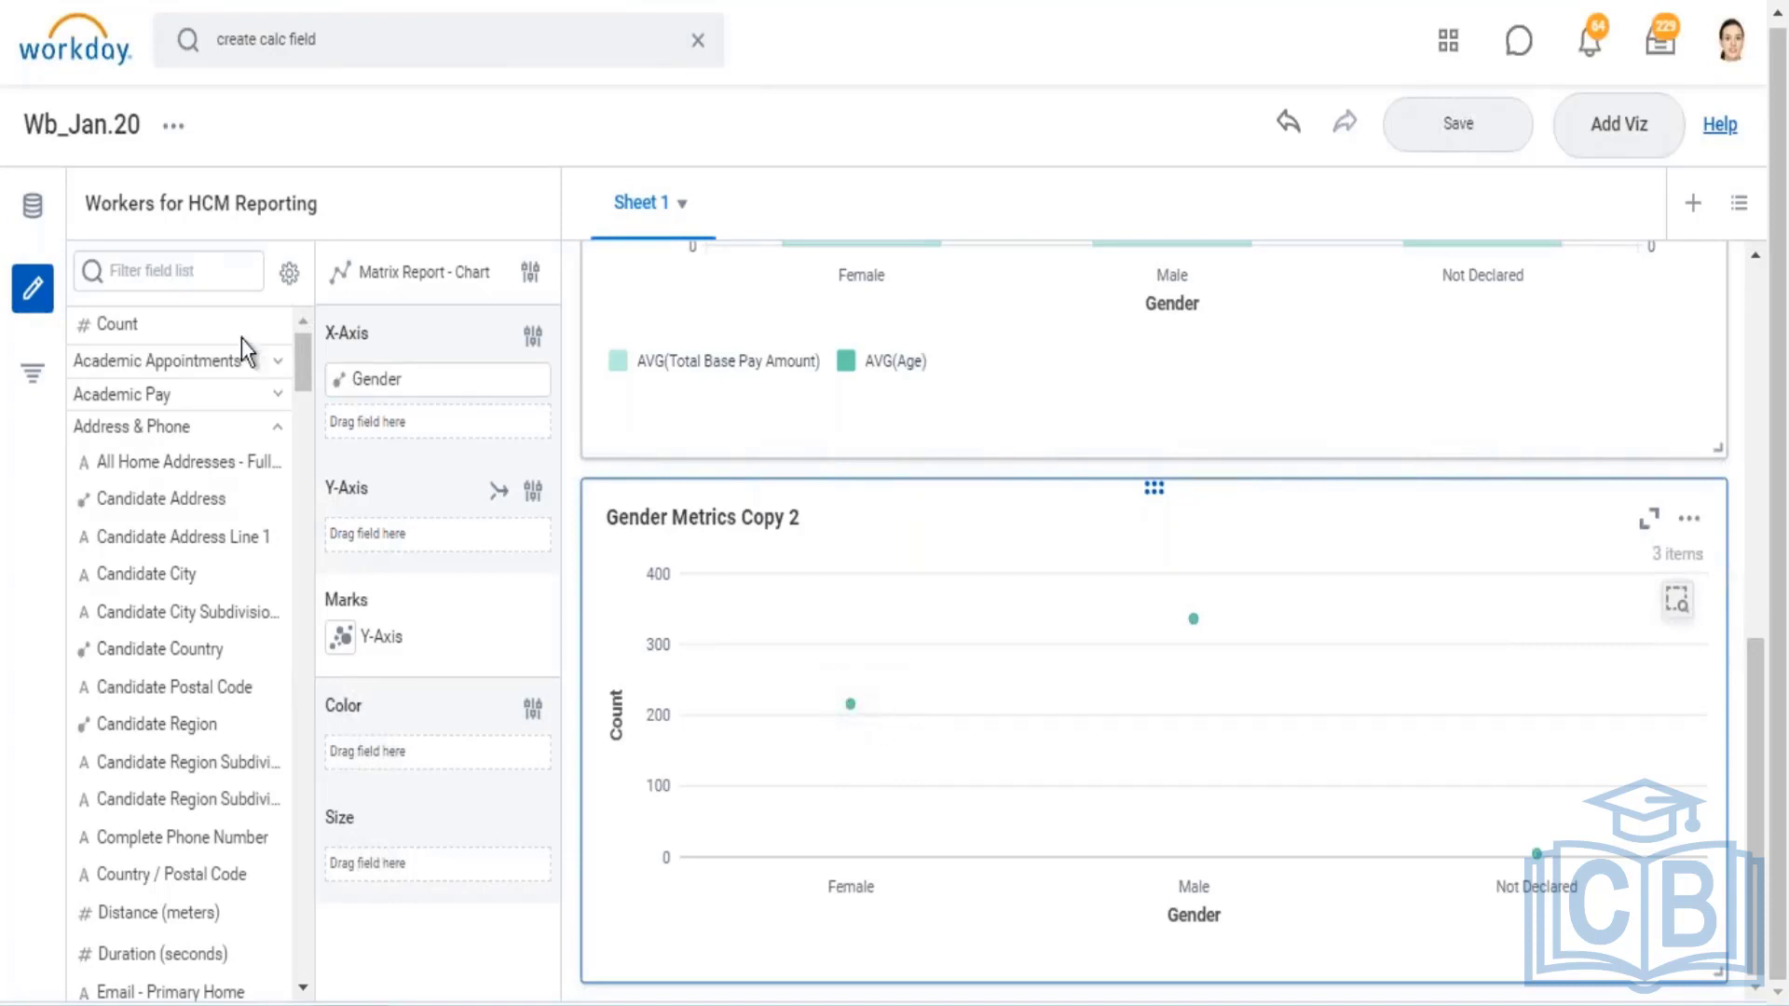
# Filter the field list by "total base pay amount" and add the AVG of Total Base Pay Amount to the chart's Size
pyautogui.click(154, 271)
pyautogui.write('tot')
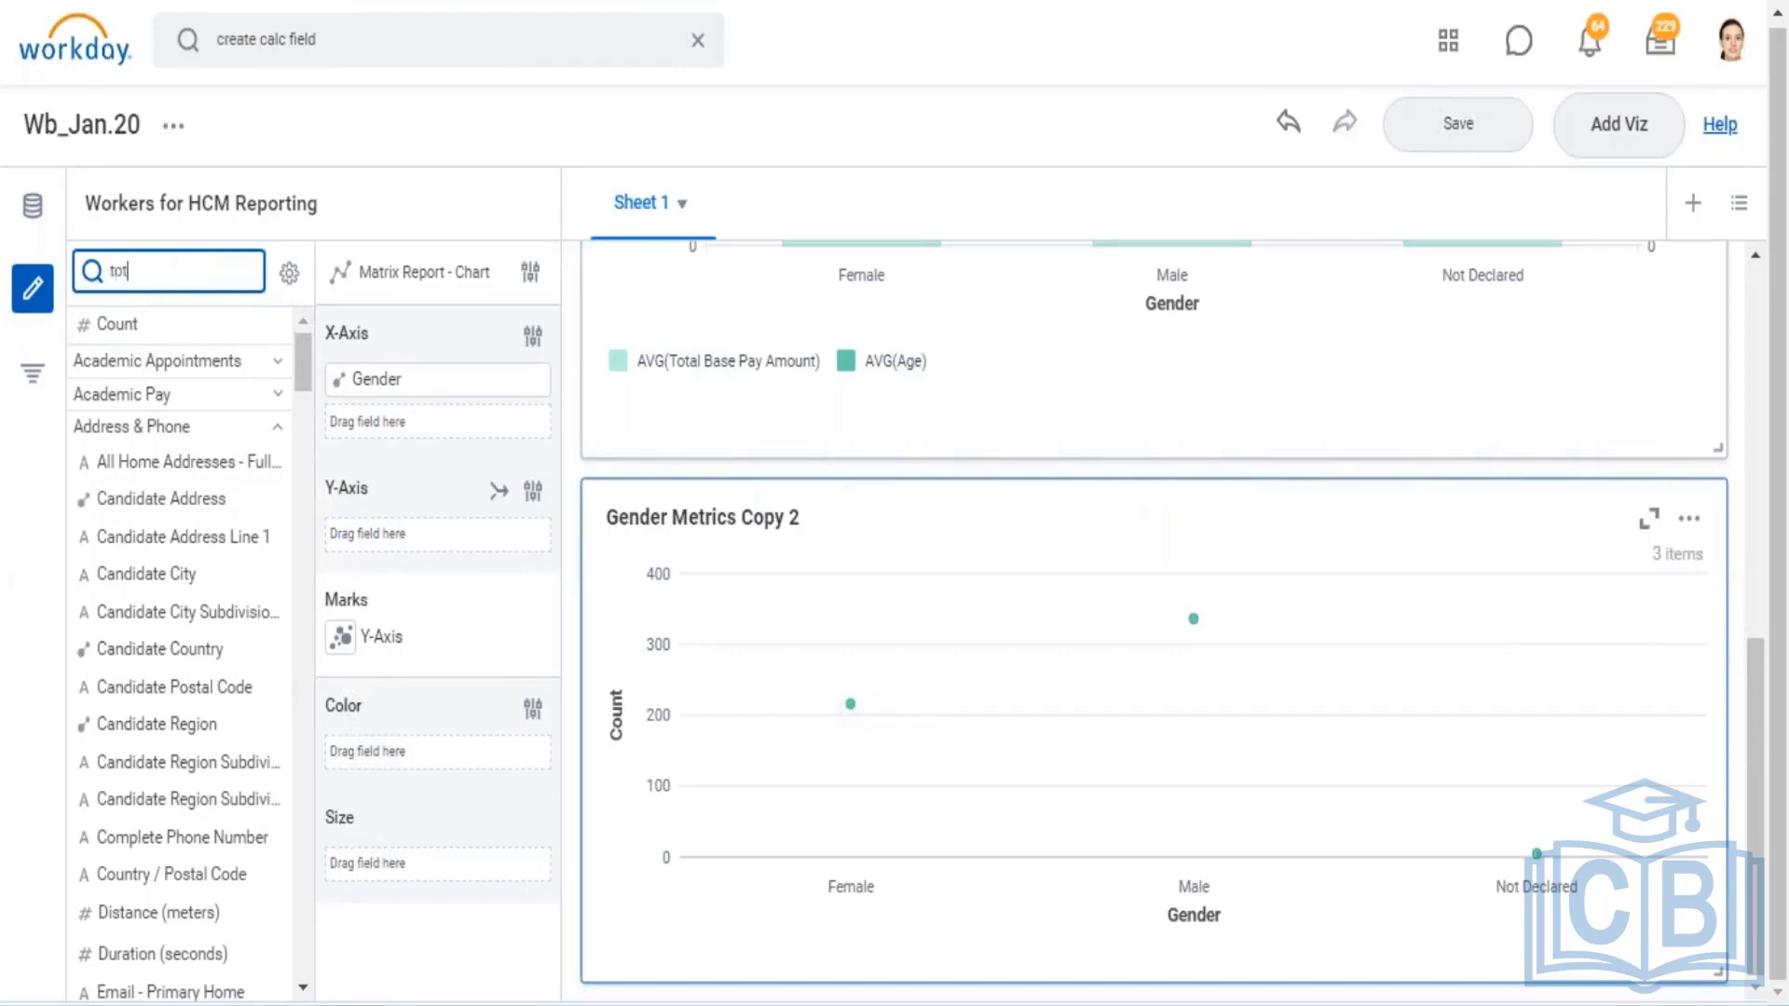
pyautogui.write('al base pa')
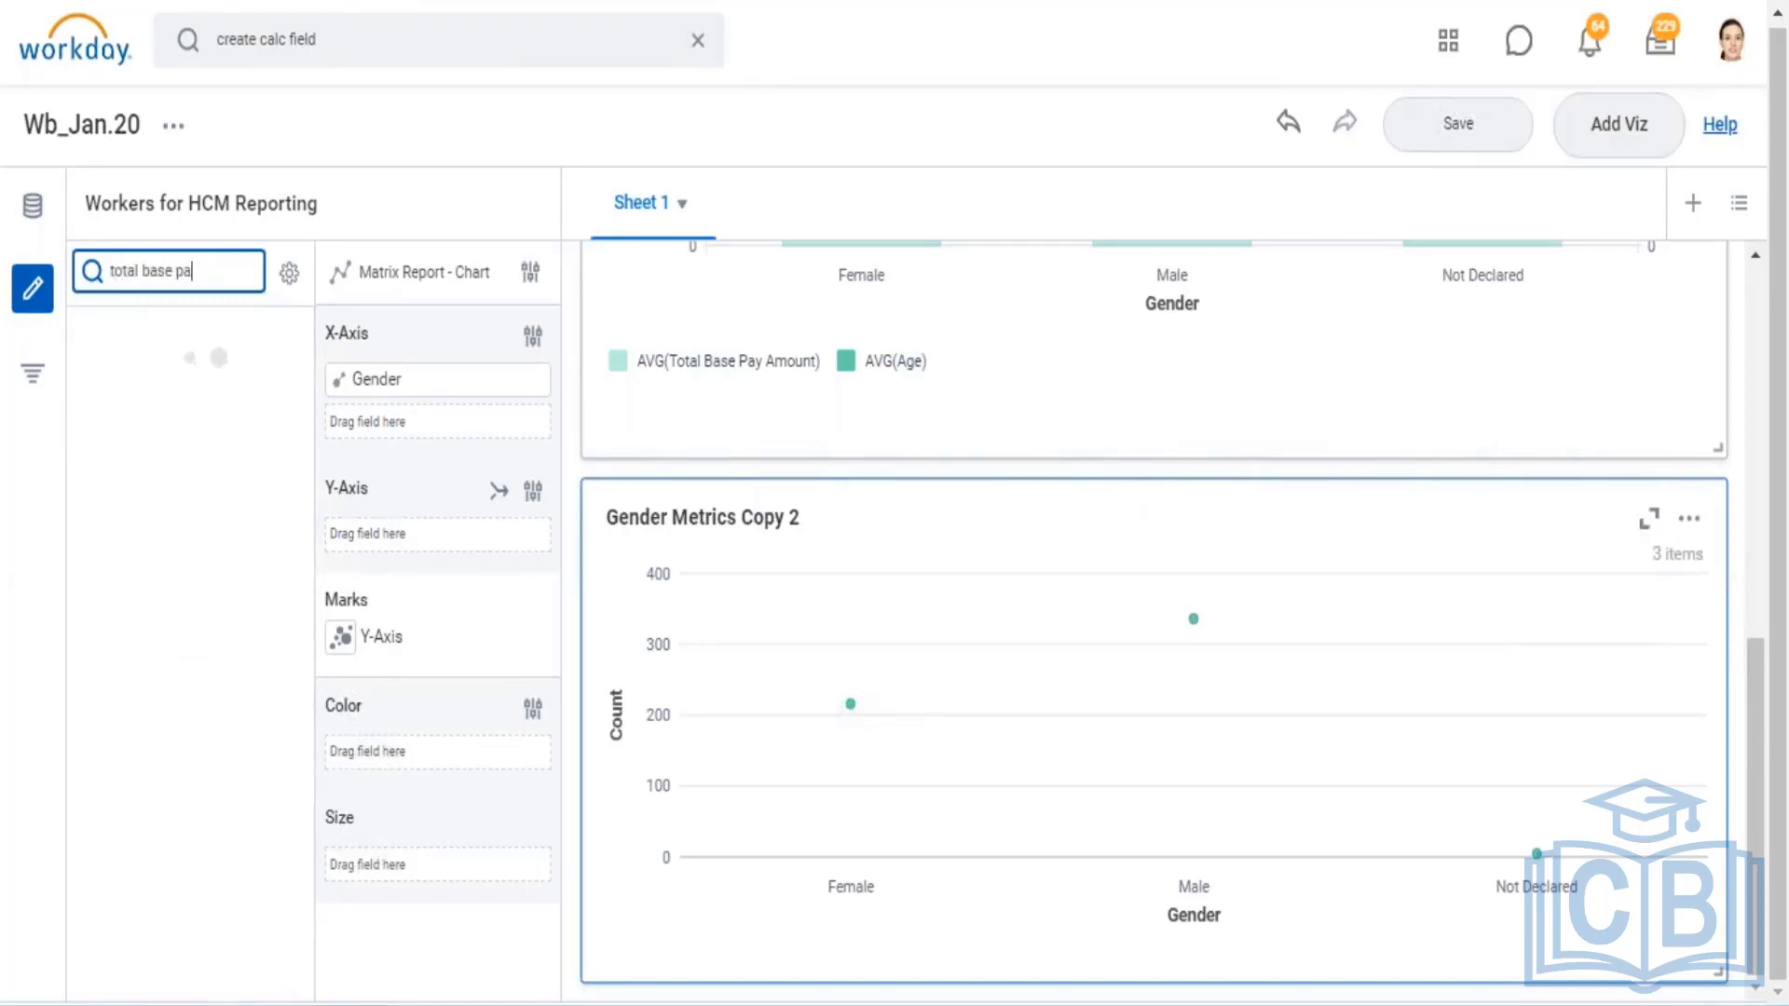
pyautogui.write('y amount')
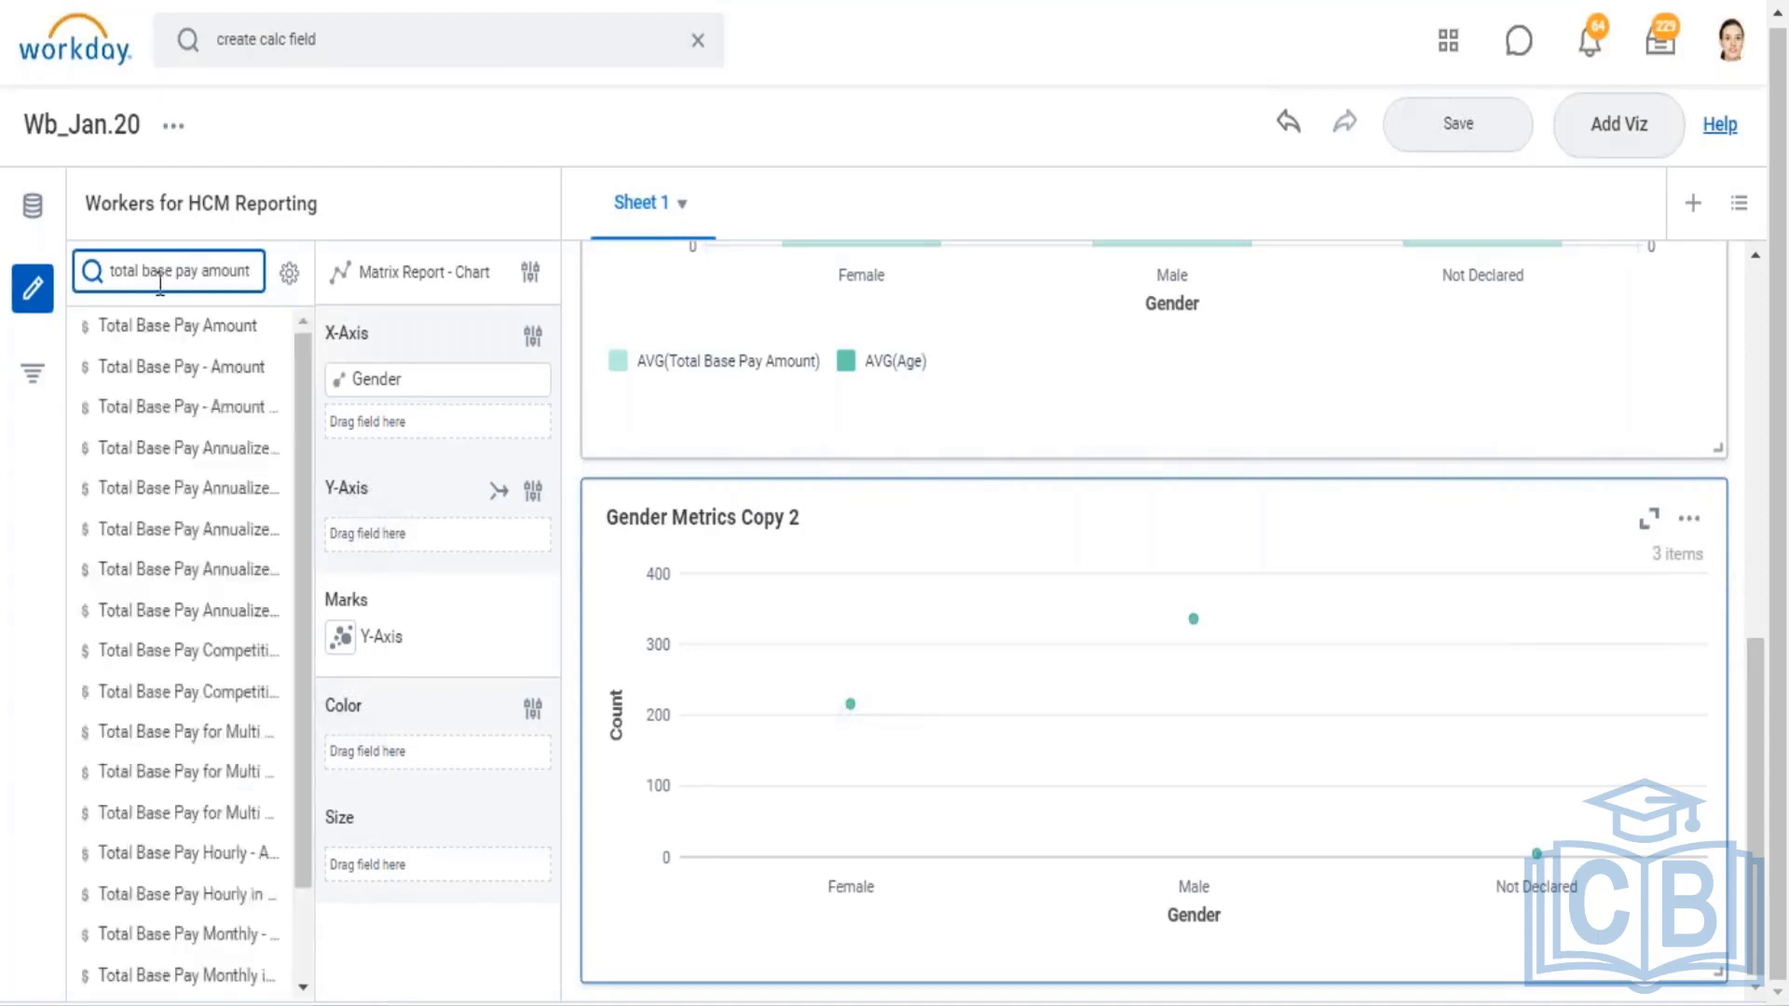
pyautogui.click(277, 328)
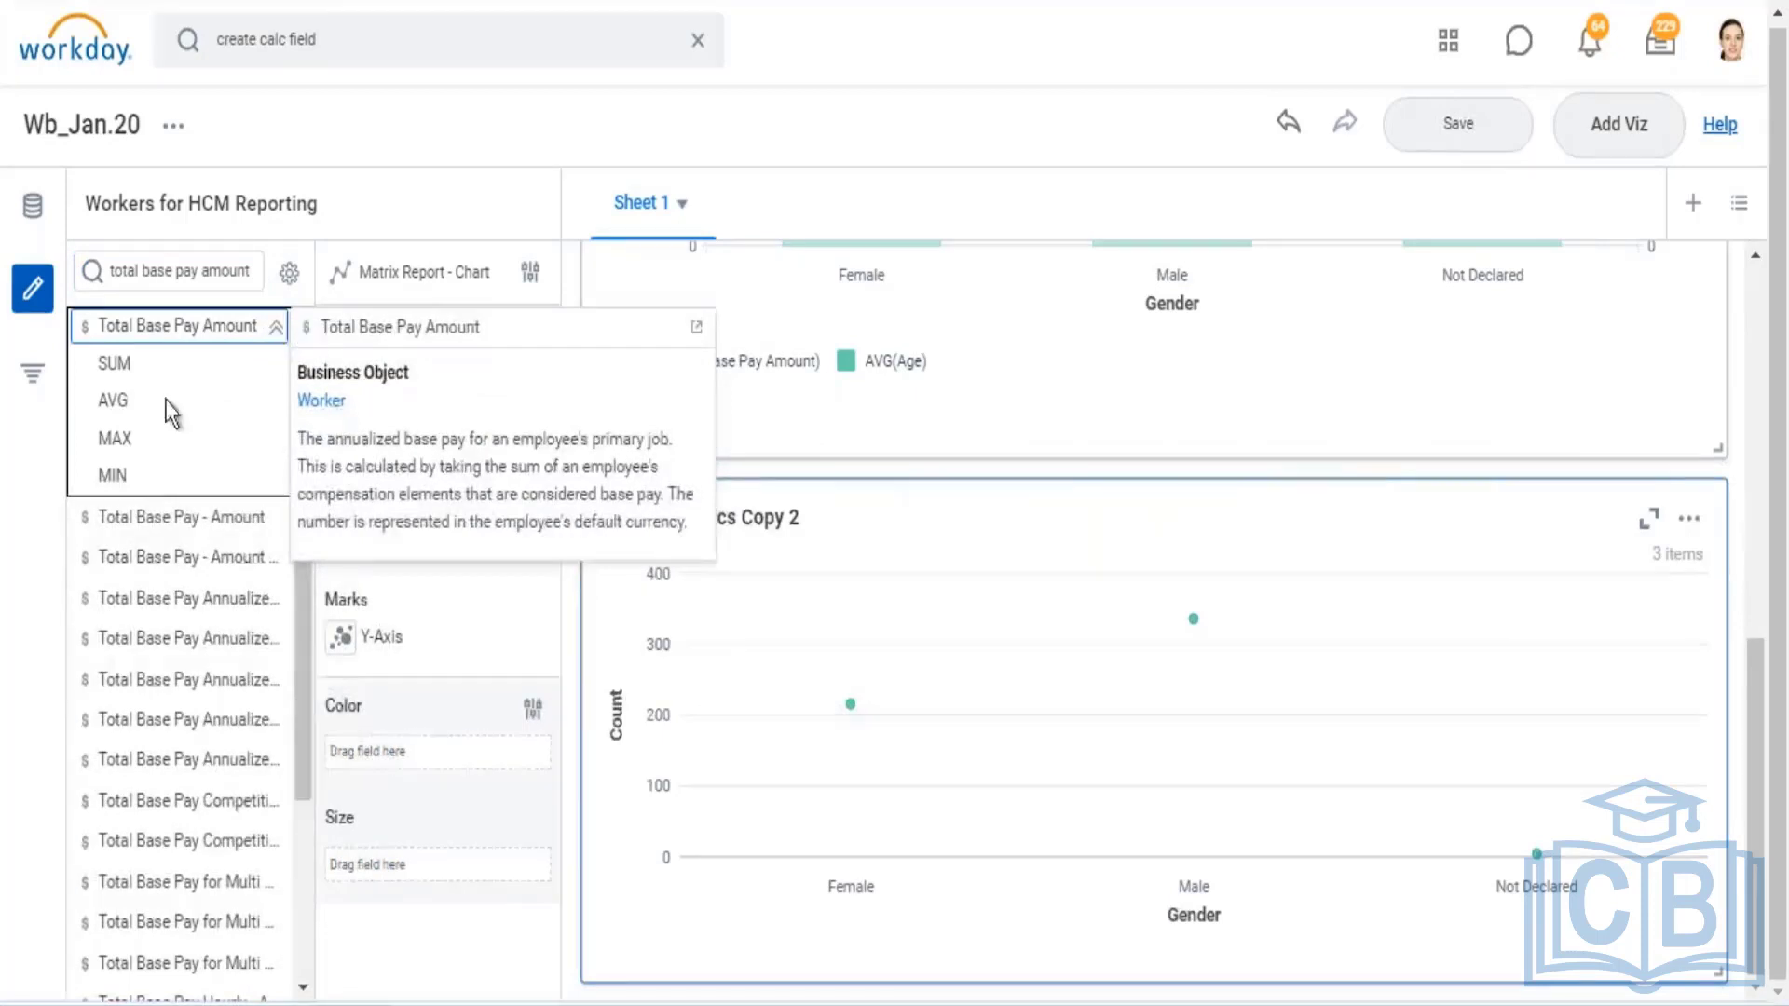
pyautogui.moveTo(121, 400)
pyautogui.moveTo(121, 401); pyautogui.dragTo(370, 869)
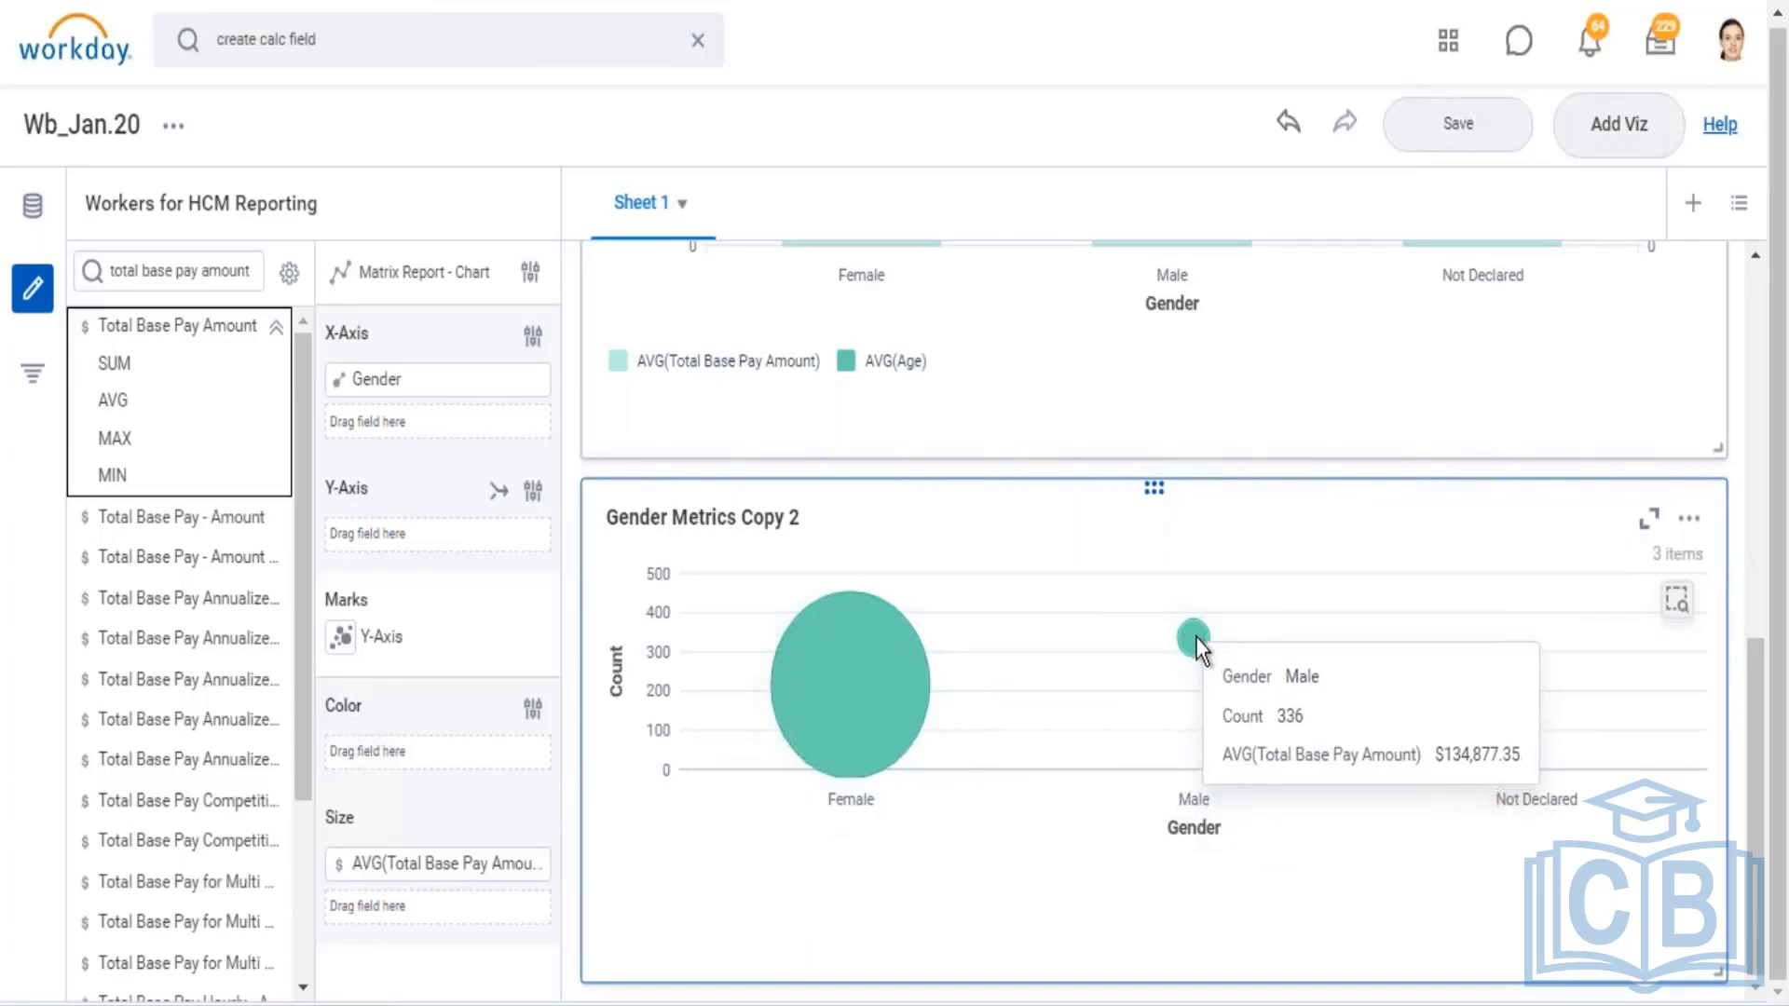
pyautogui.click(367, 861)
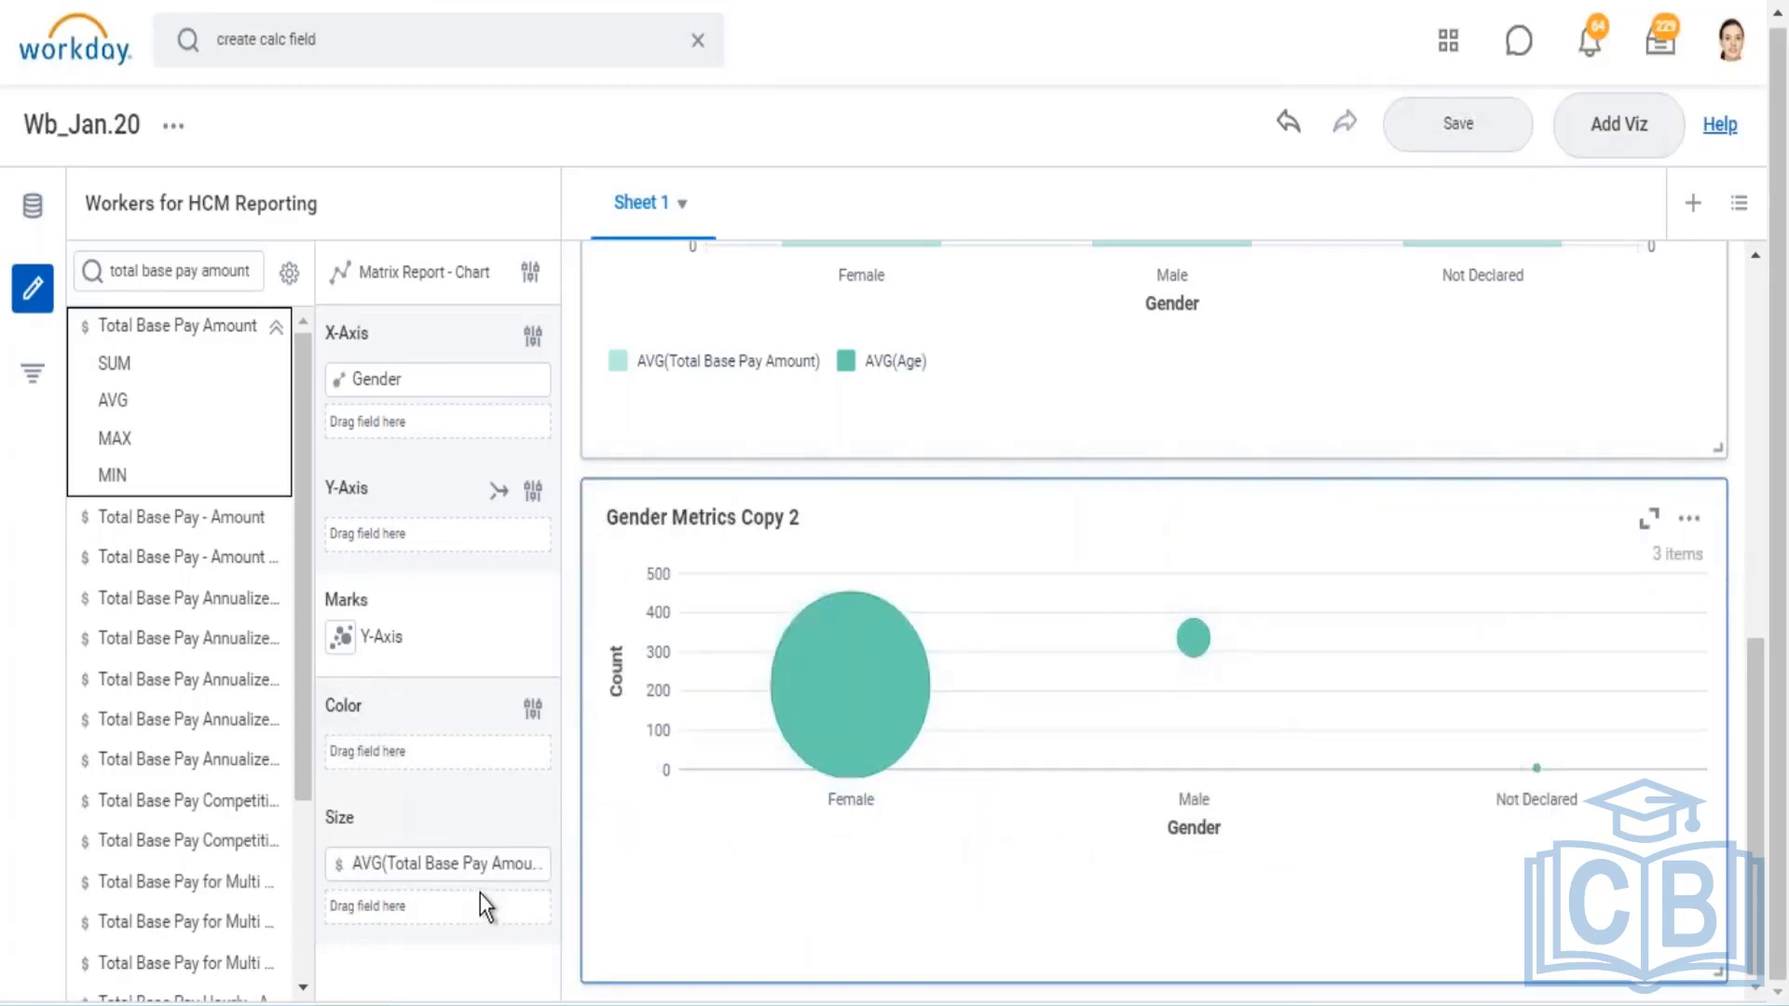
pyautogui.moveTo(1196, 639)
pyautogui.moveTo(447, 873)
pyautogui.click(341, 636)
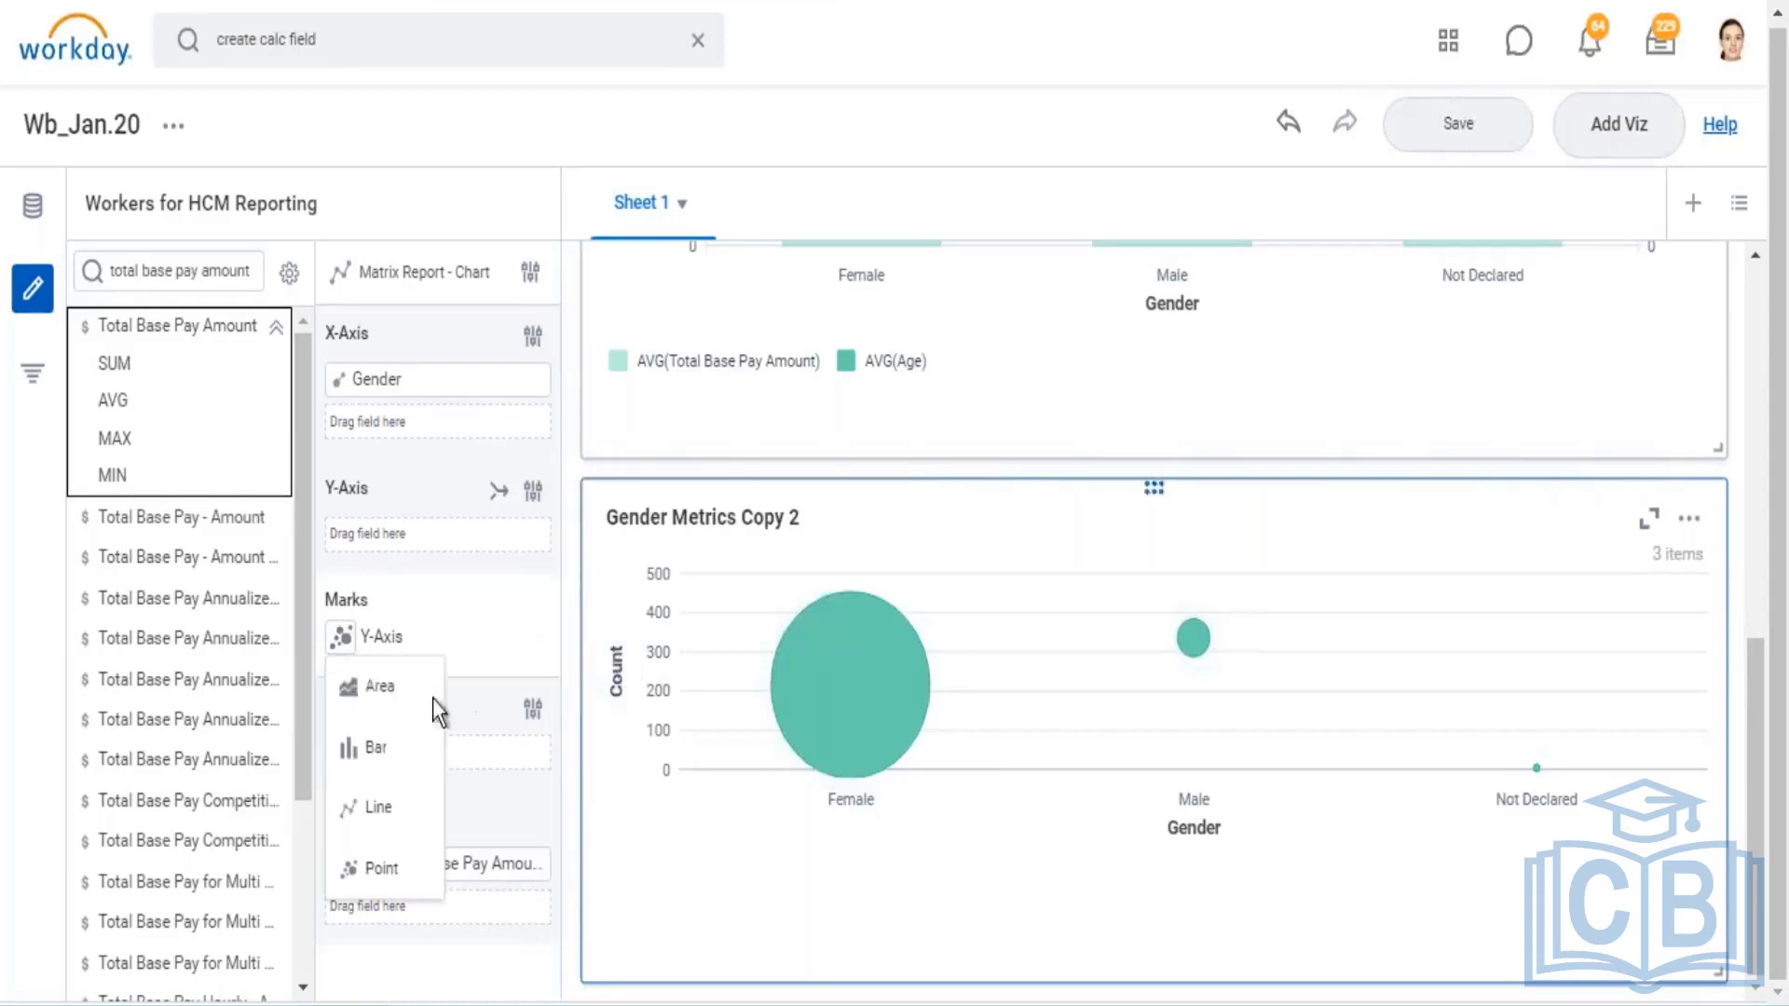
pyautogui.click(343, 636)
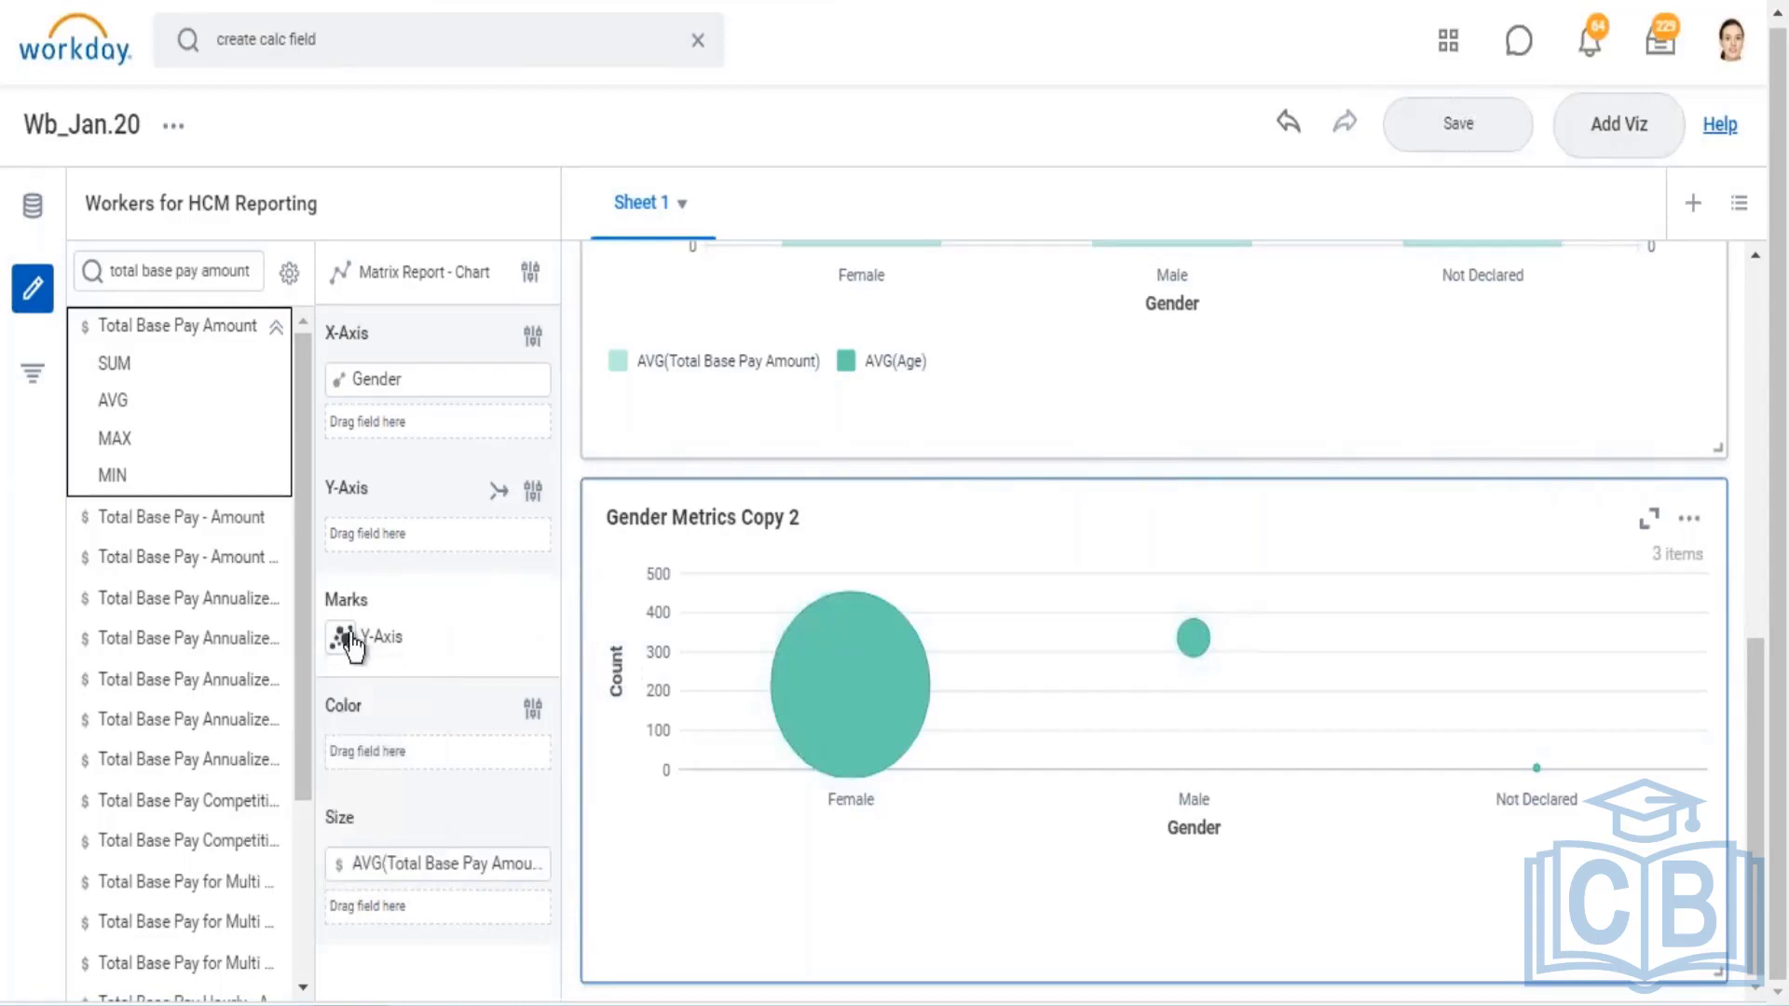
pyautogui.click(343, 638)
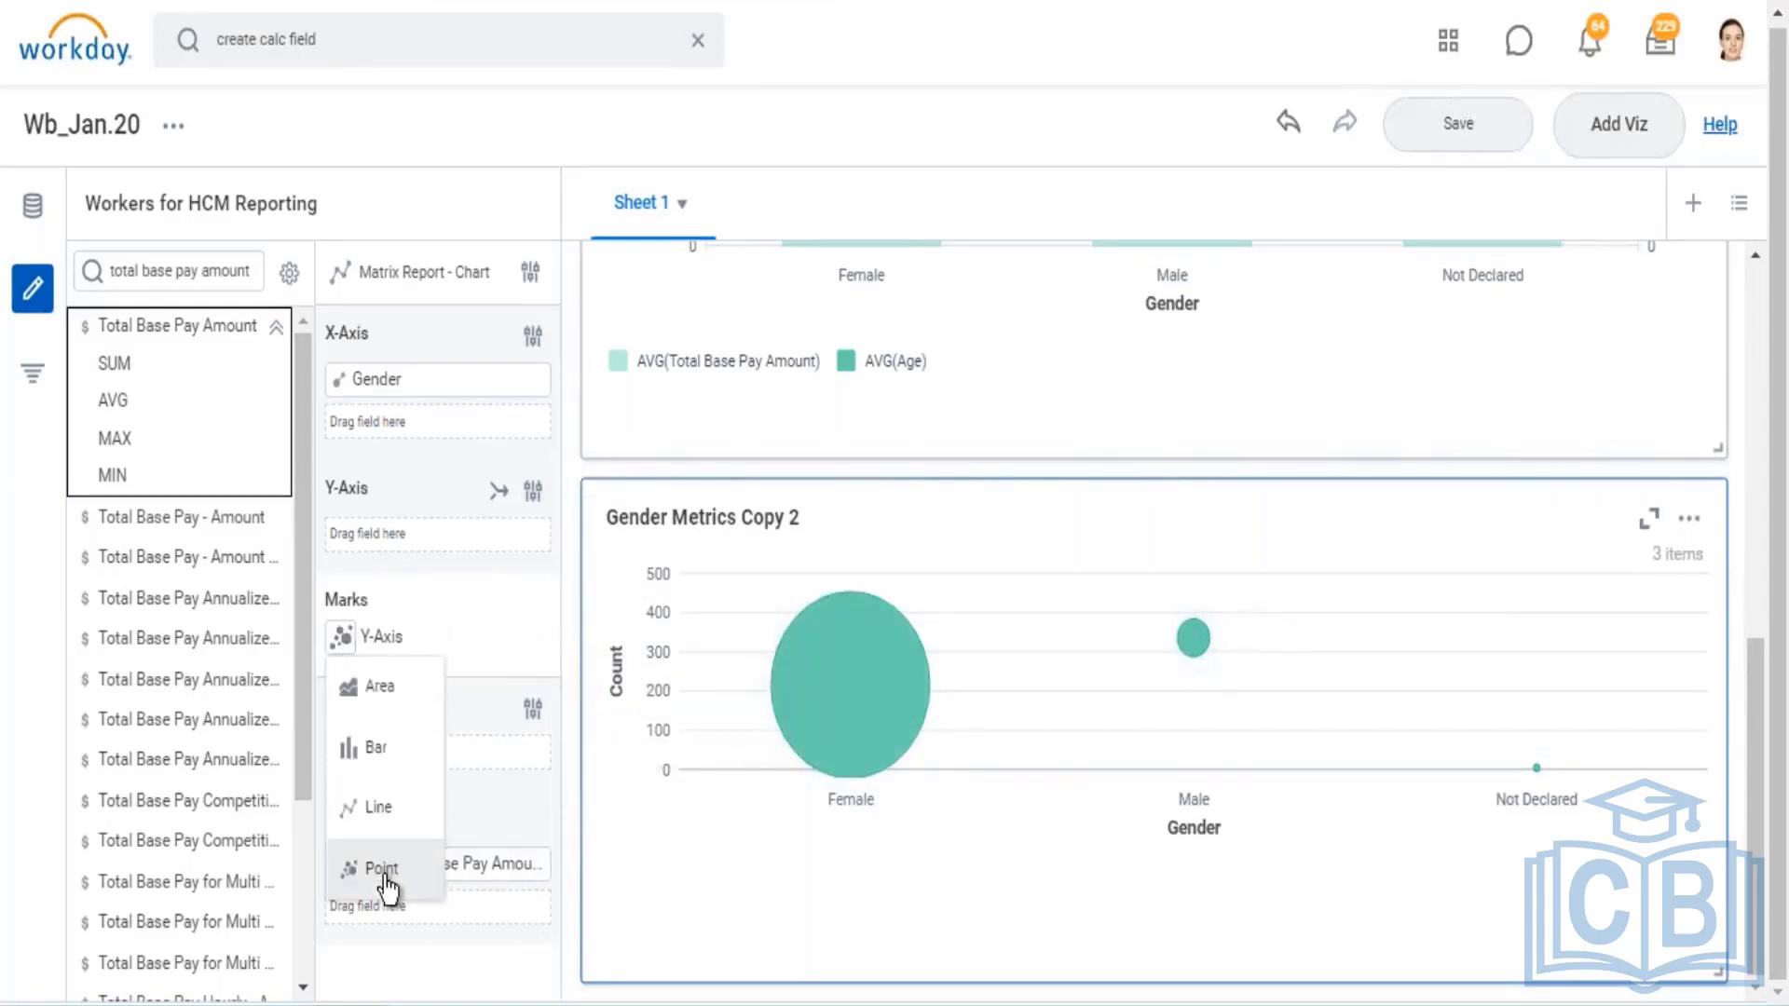
pyautogui.click(505, 607)
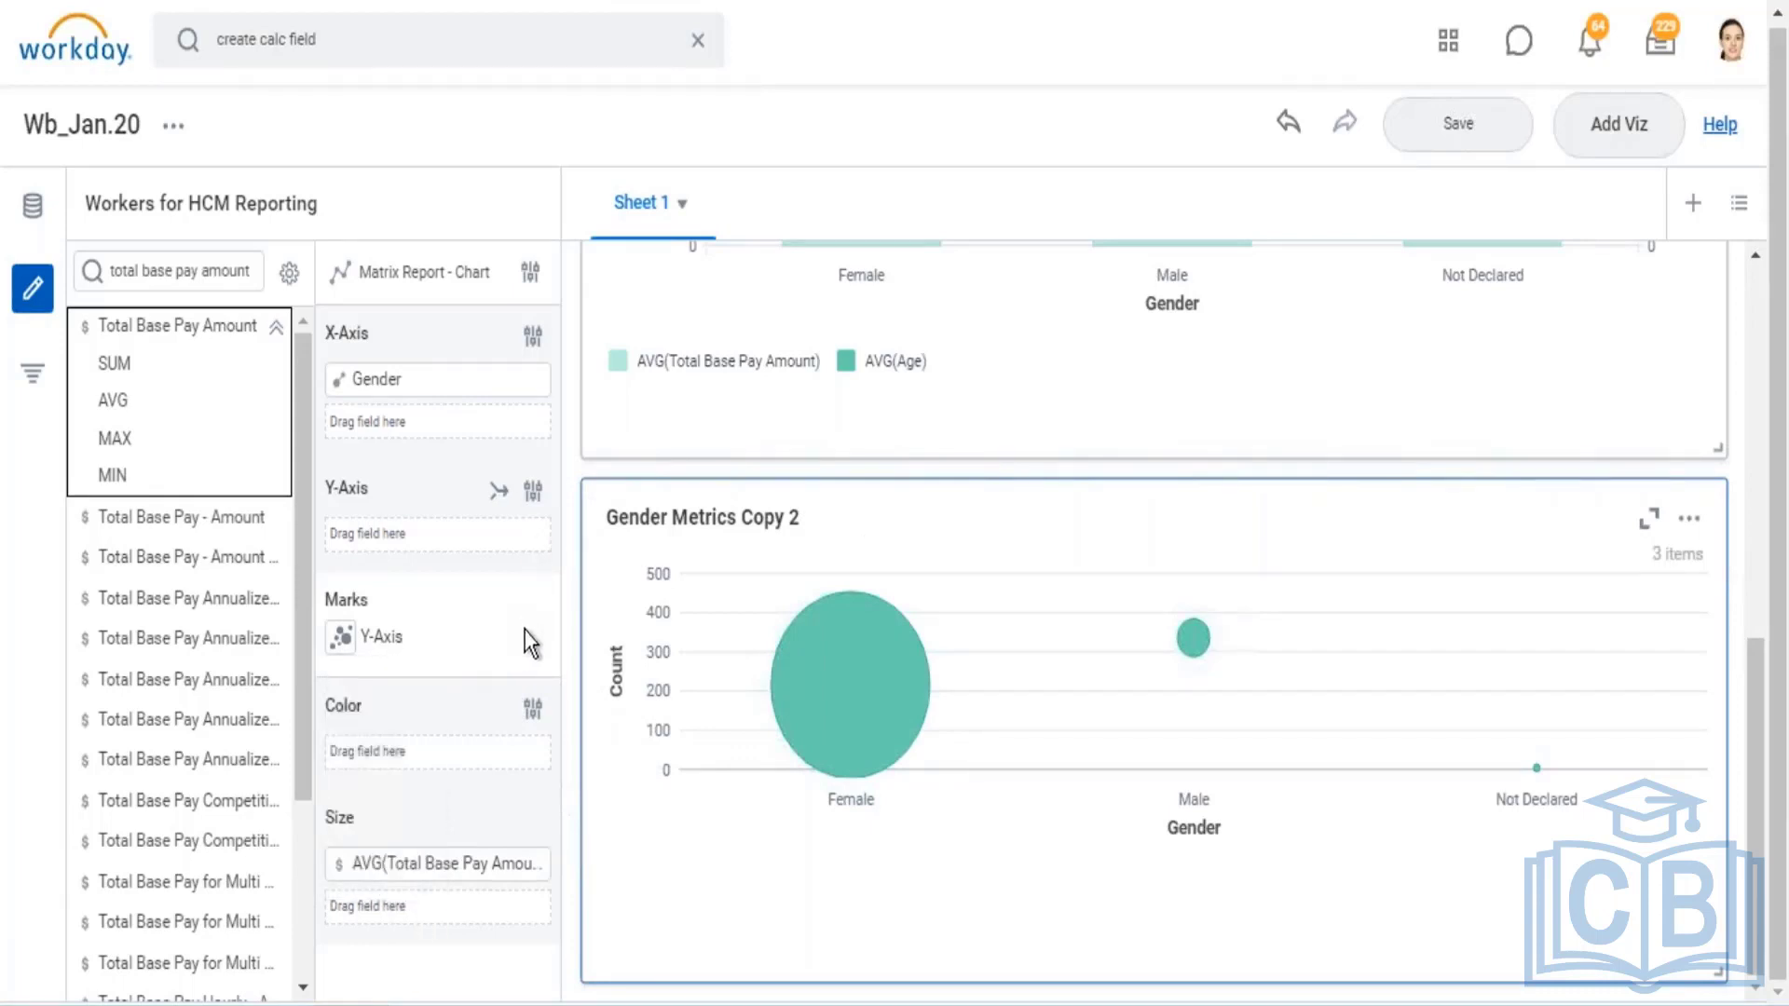
# Save the discovery board and show the filters of the Gender Metrics Copy 2 and Gender Metrics Copy charts
pyautogui.click(1472, 125)
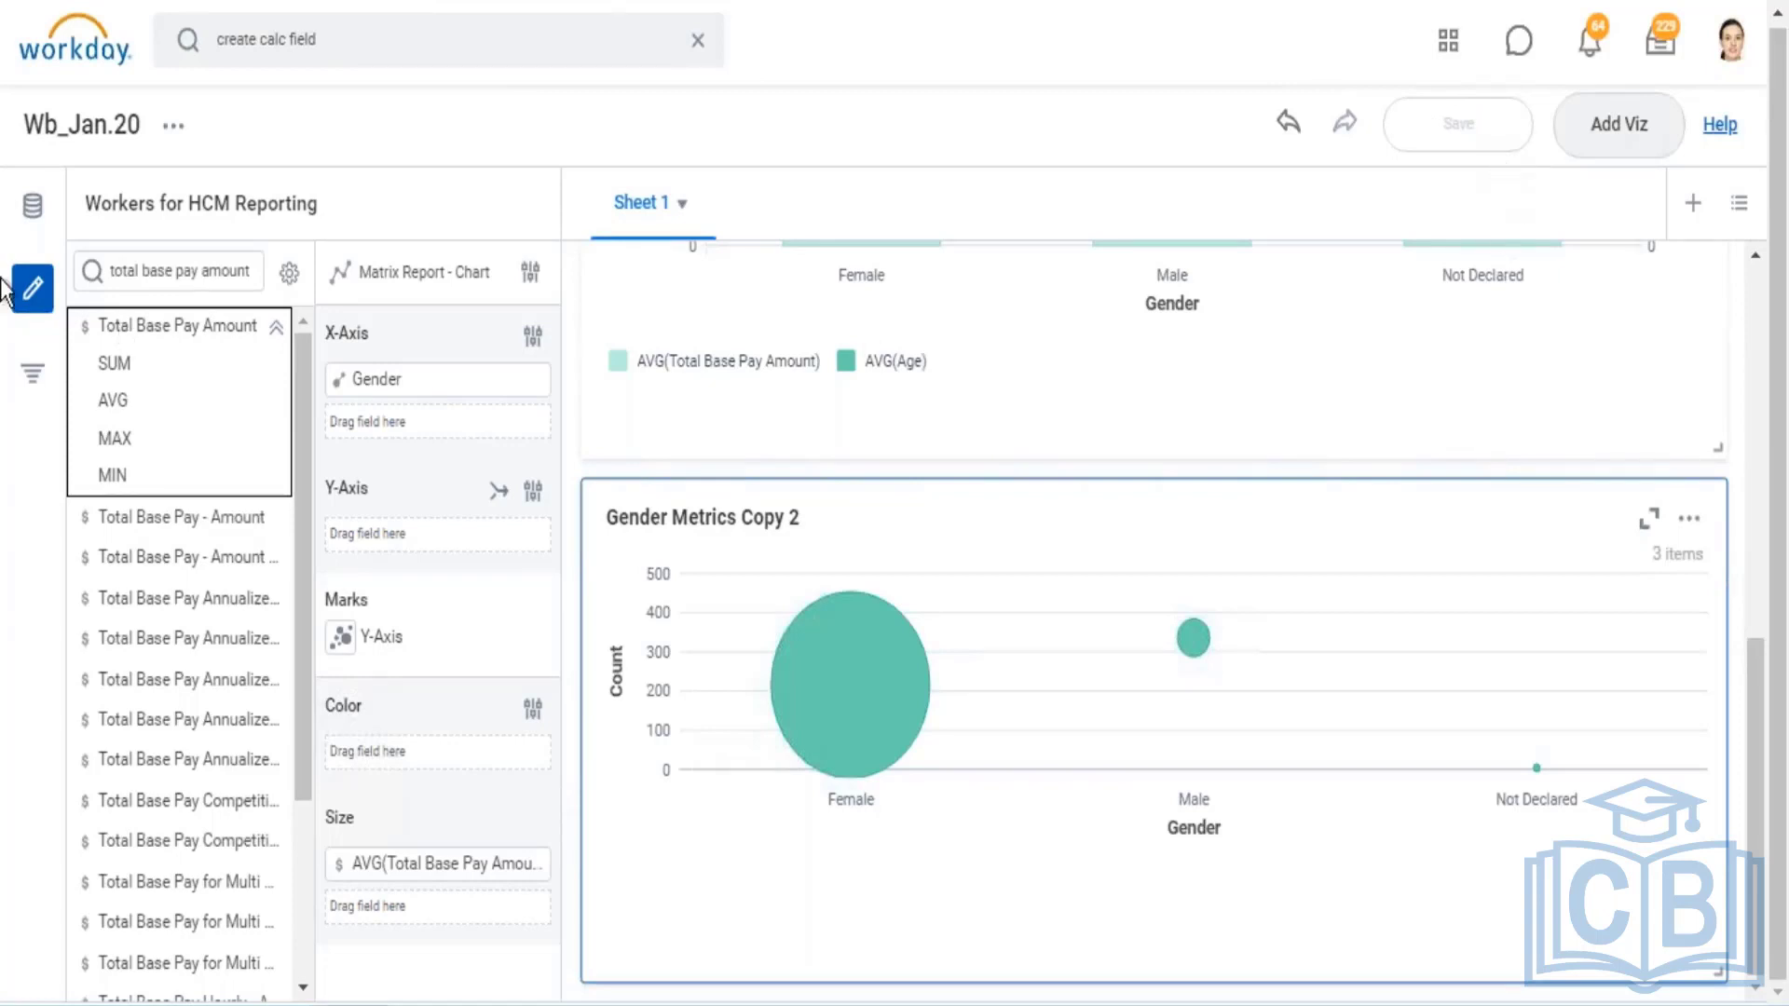
pyautogui.click(33, 377)
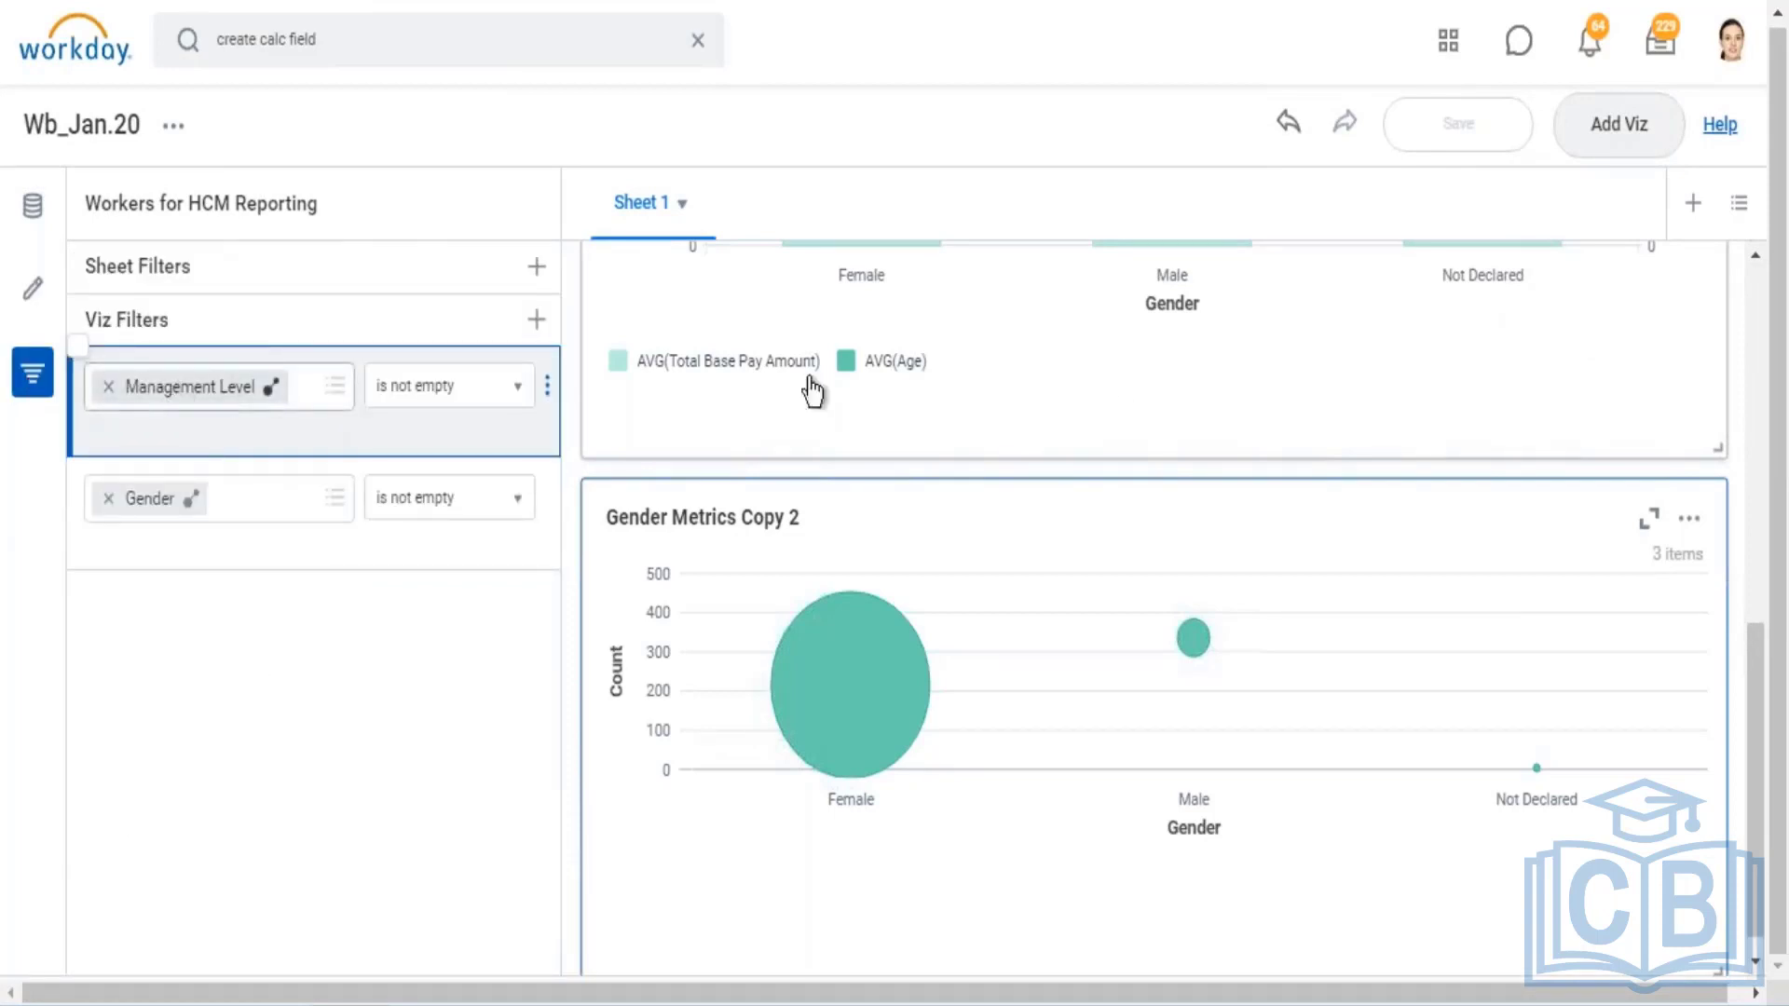
pyautogui.click(1136, 337)
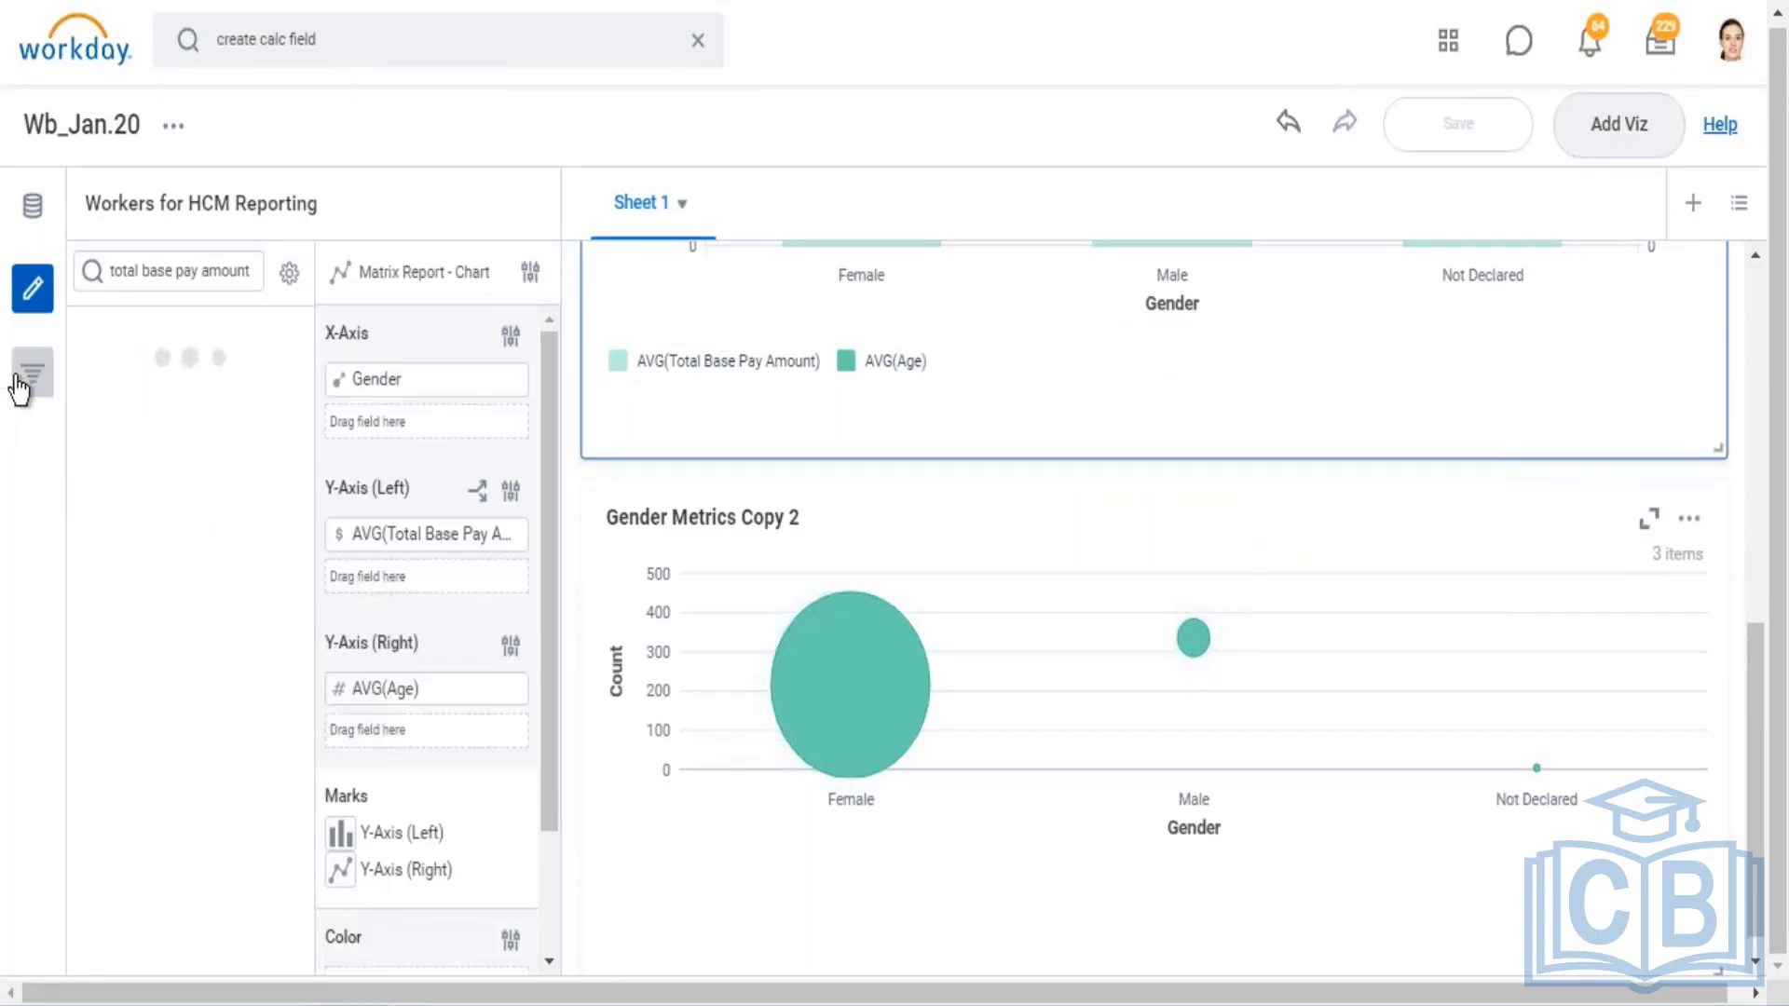
pyautogui.click(45, 390)
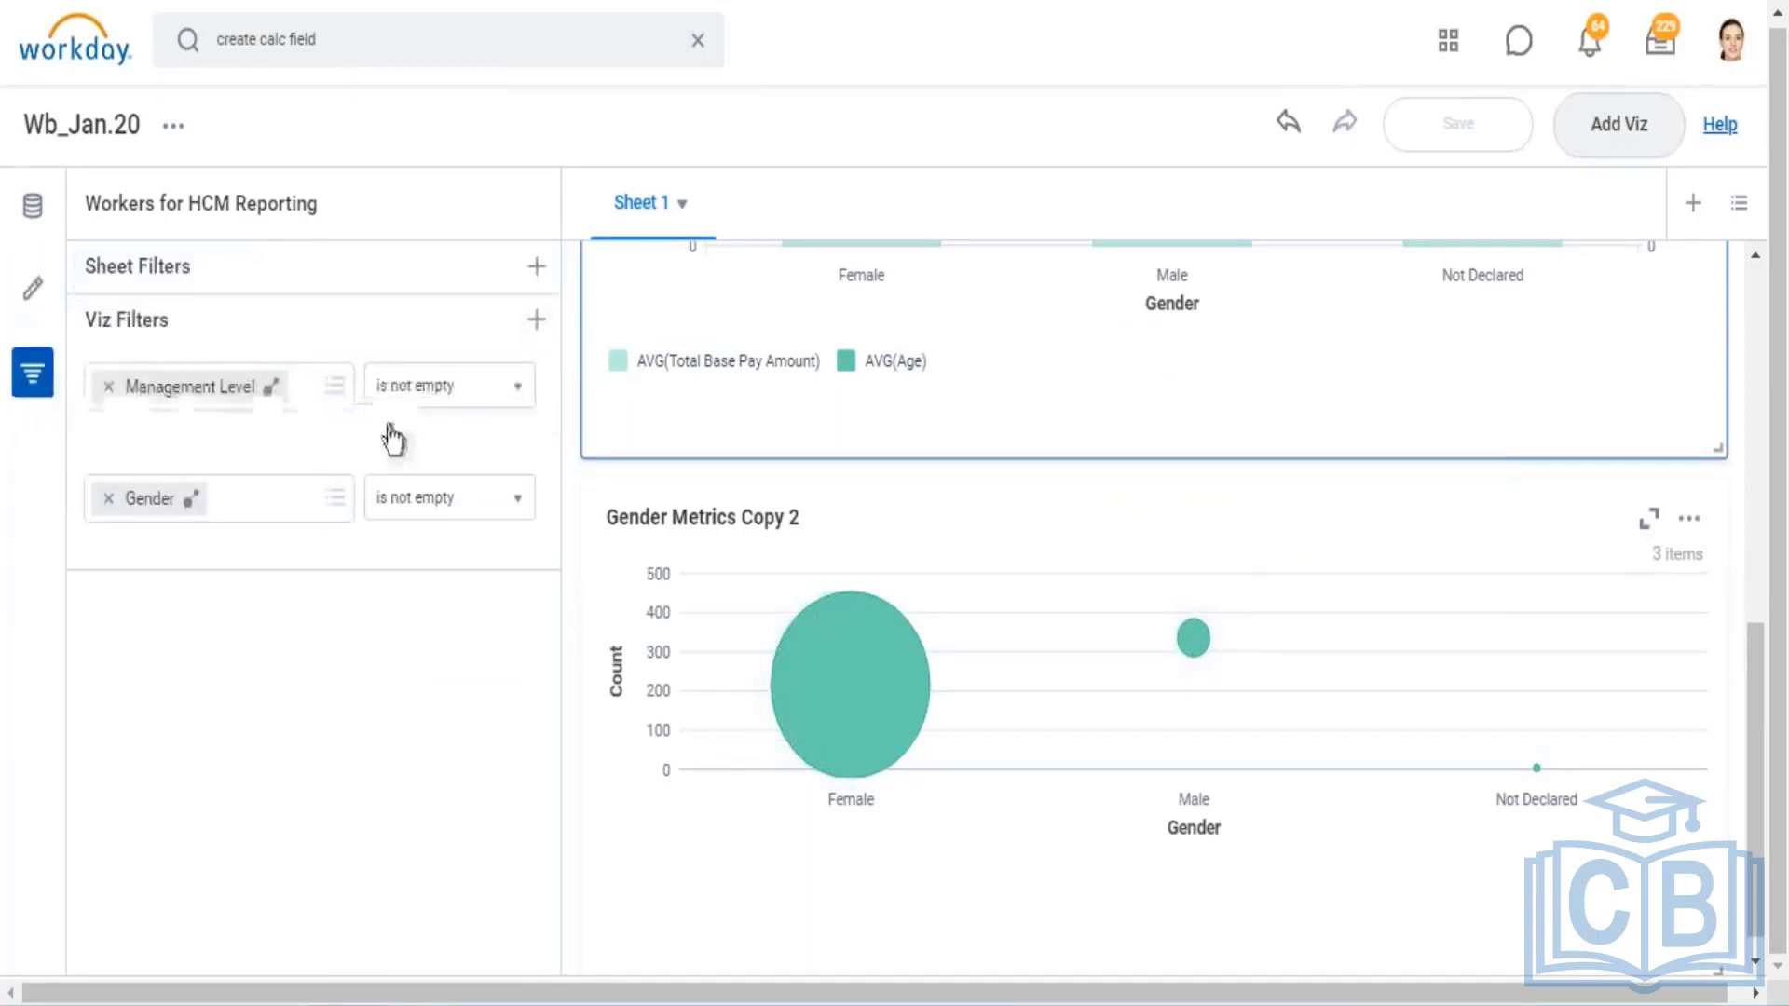
# Select the Gender Metrics chart and show its filters
pyautogui.scroll(10, 1353, 550)
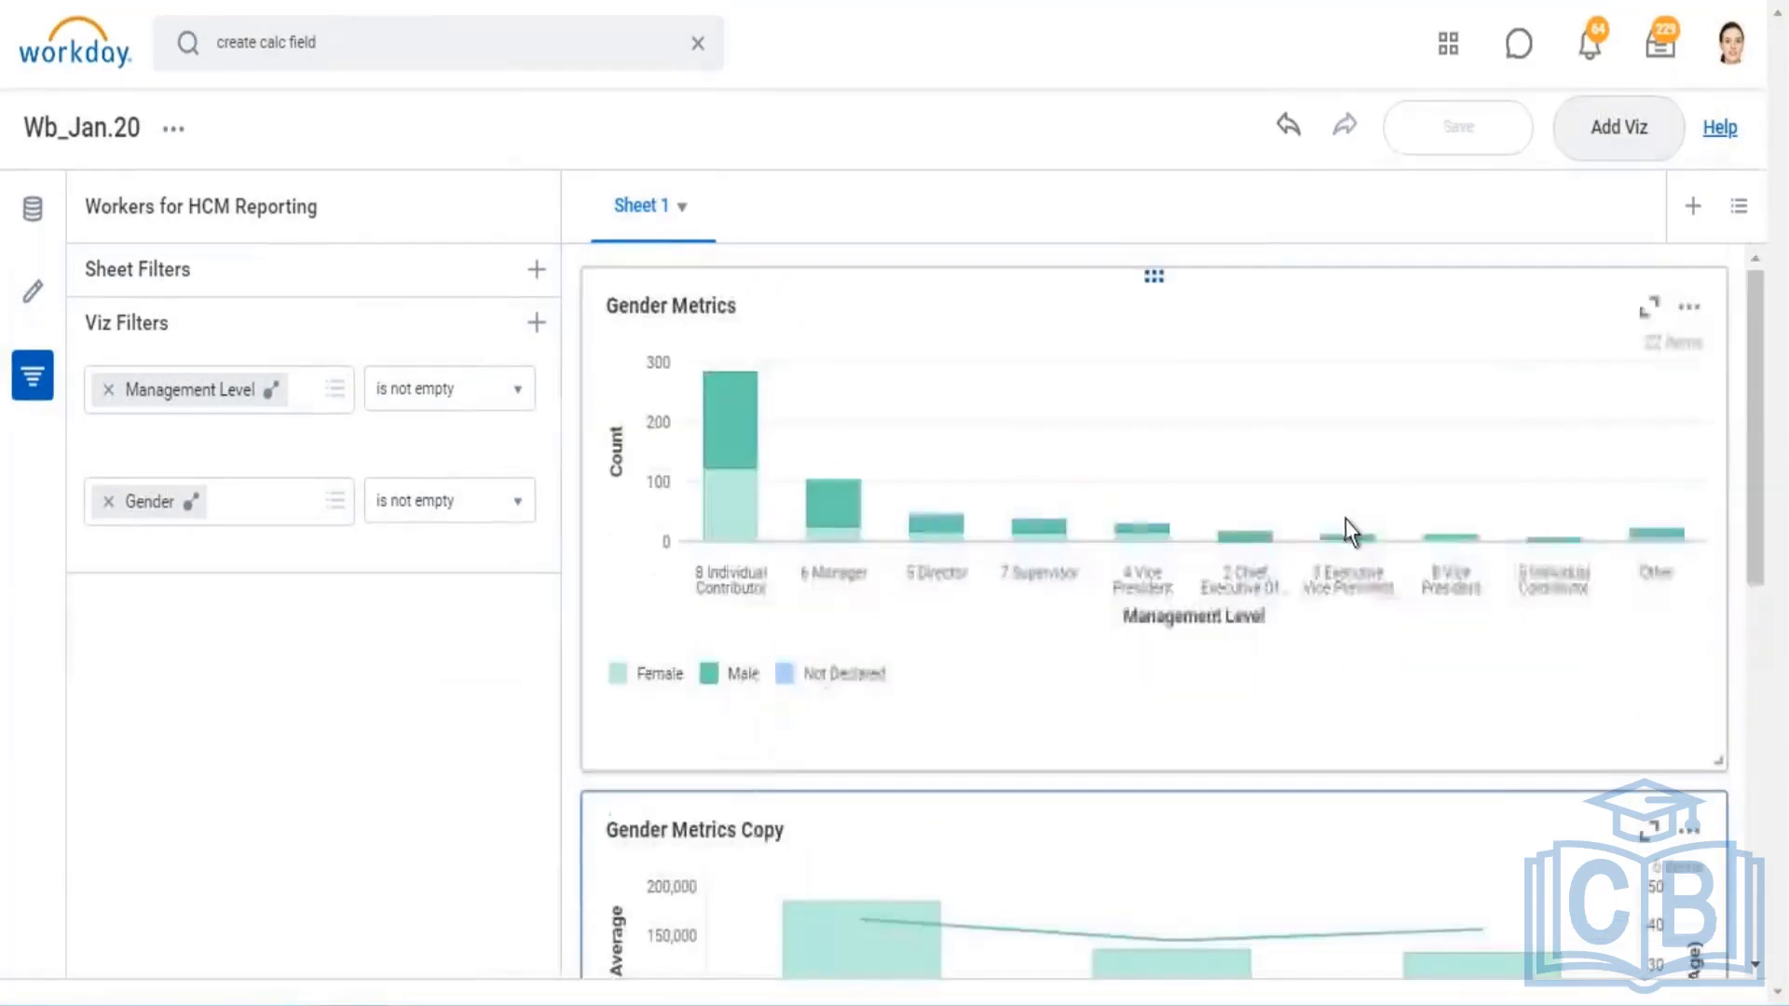
pyautogui.click(818, 384)
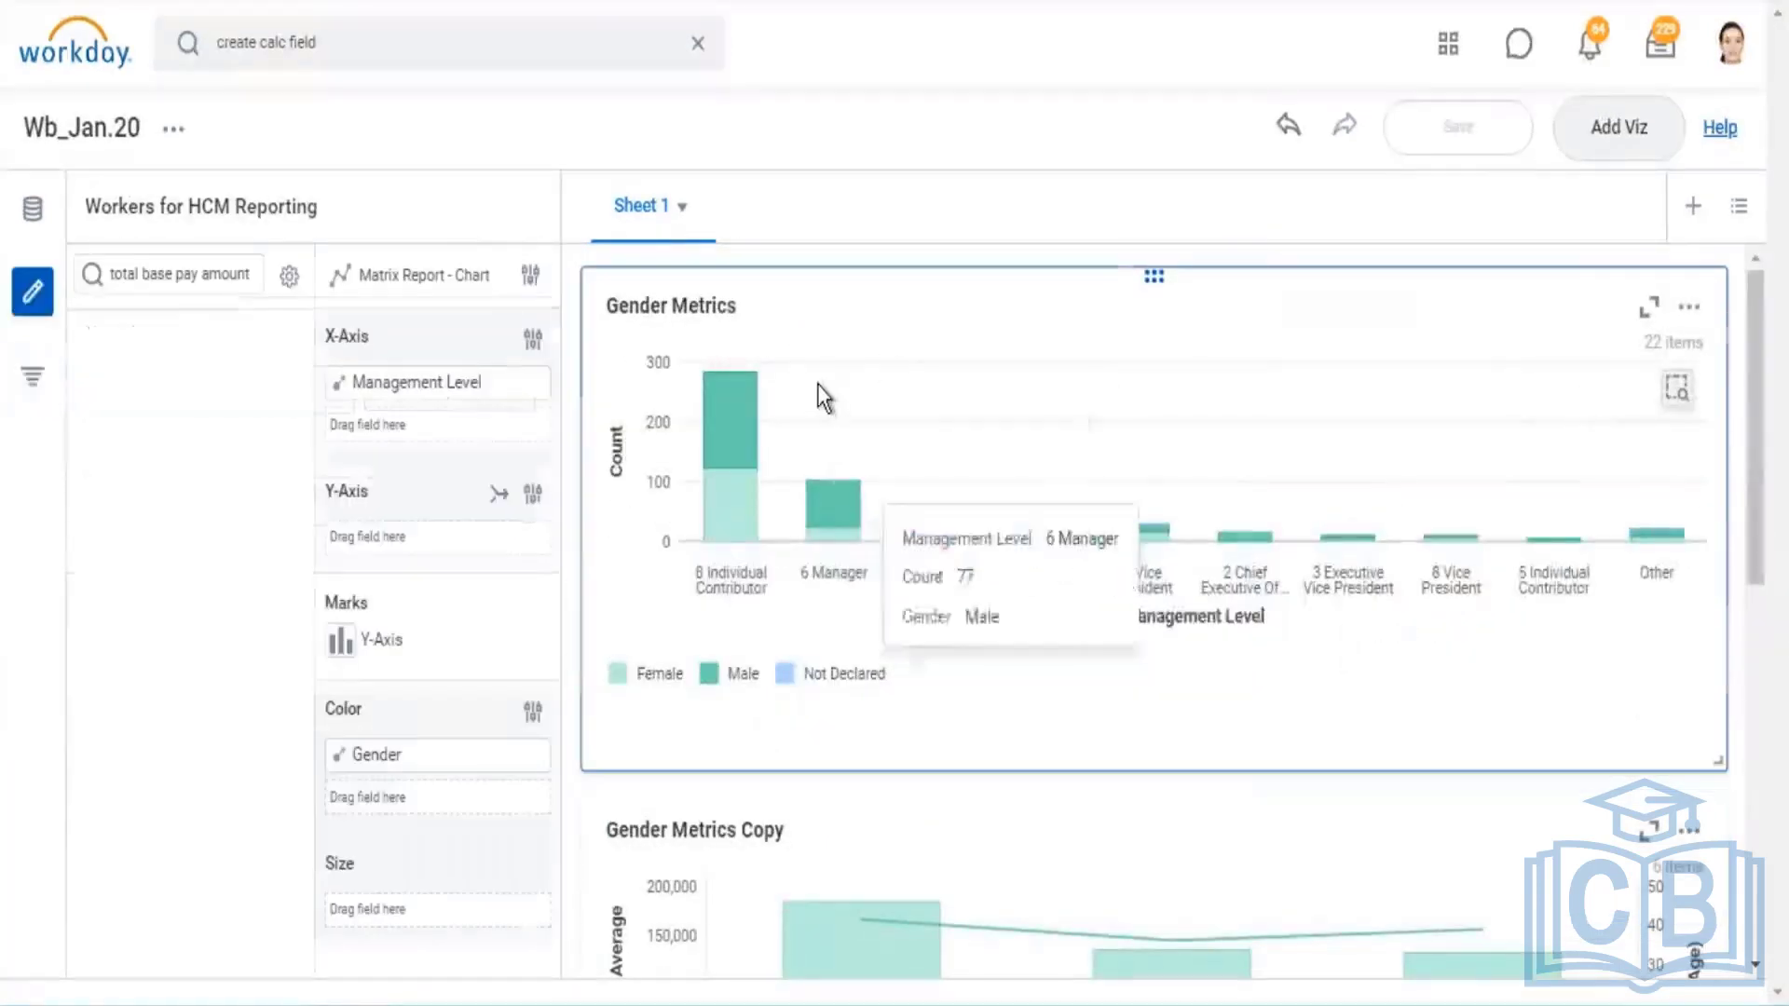
pyautogui.click(32, 382)
pyautogui.click(32, 388)
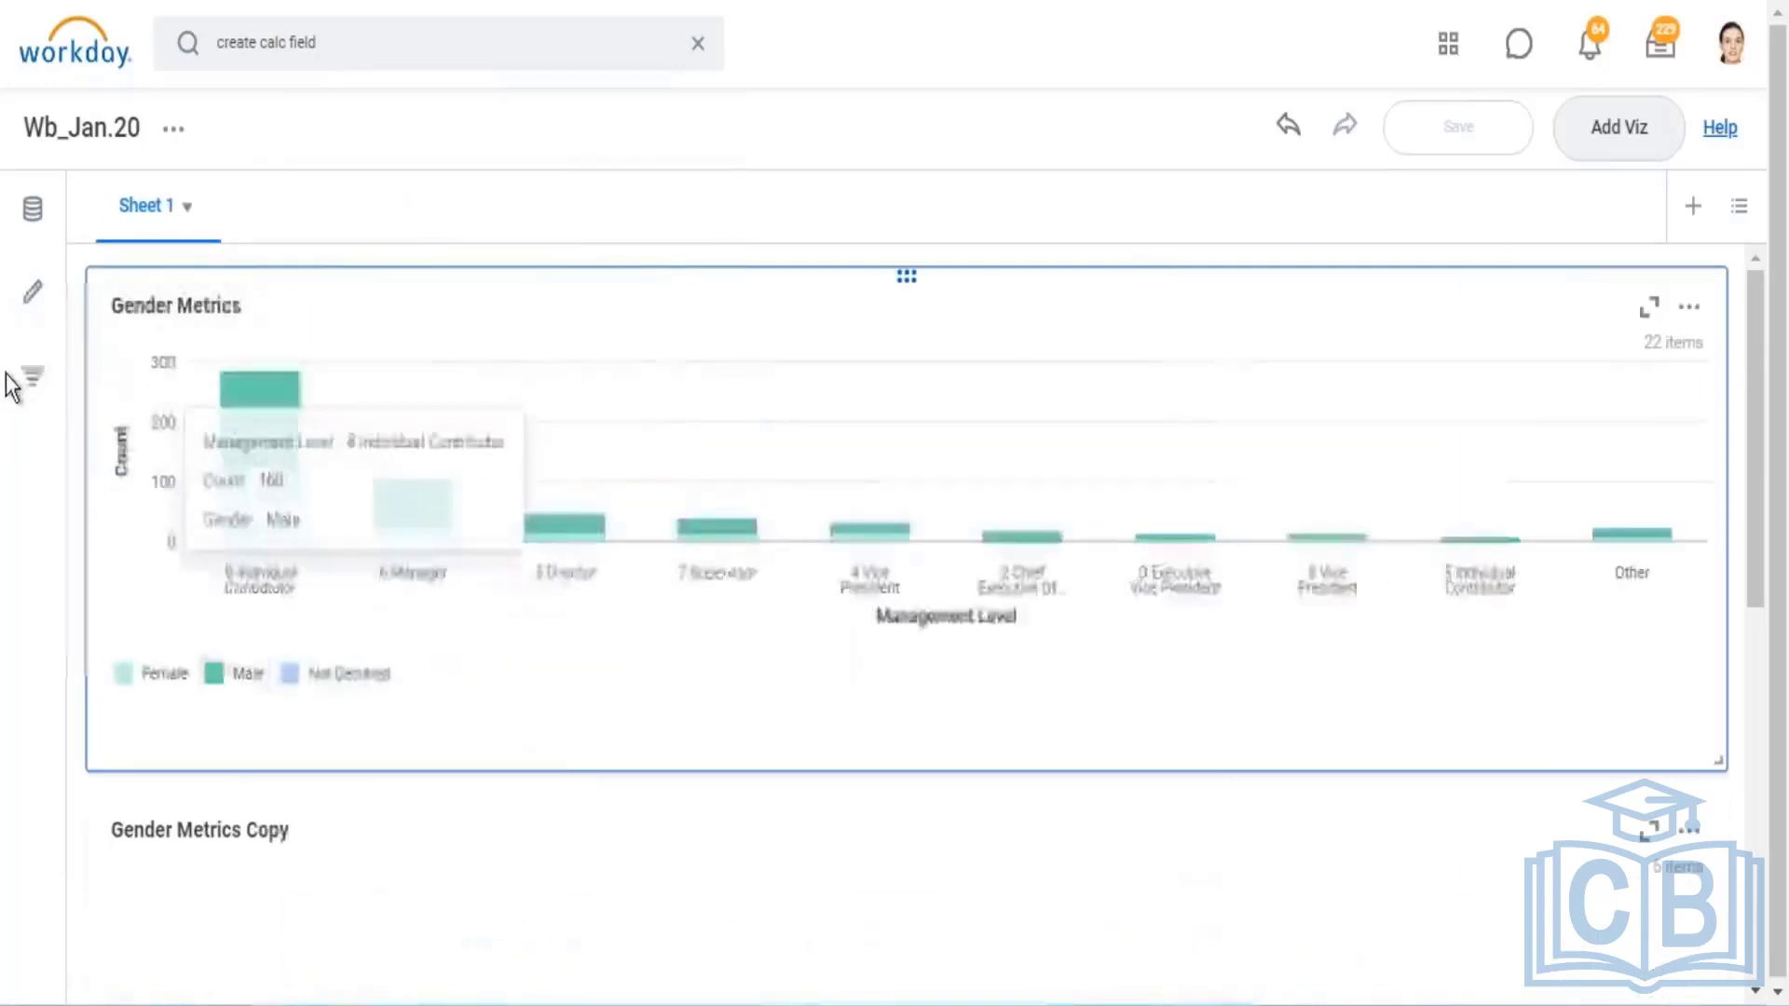
pyautogui.click(32, 389)
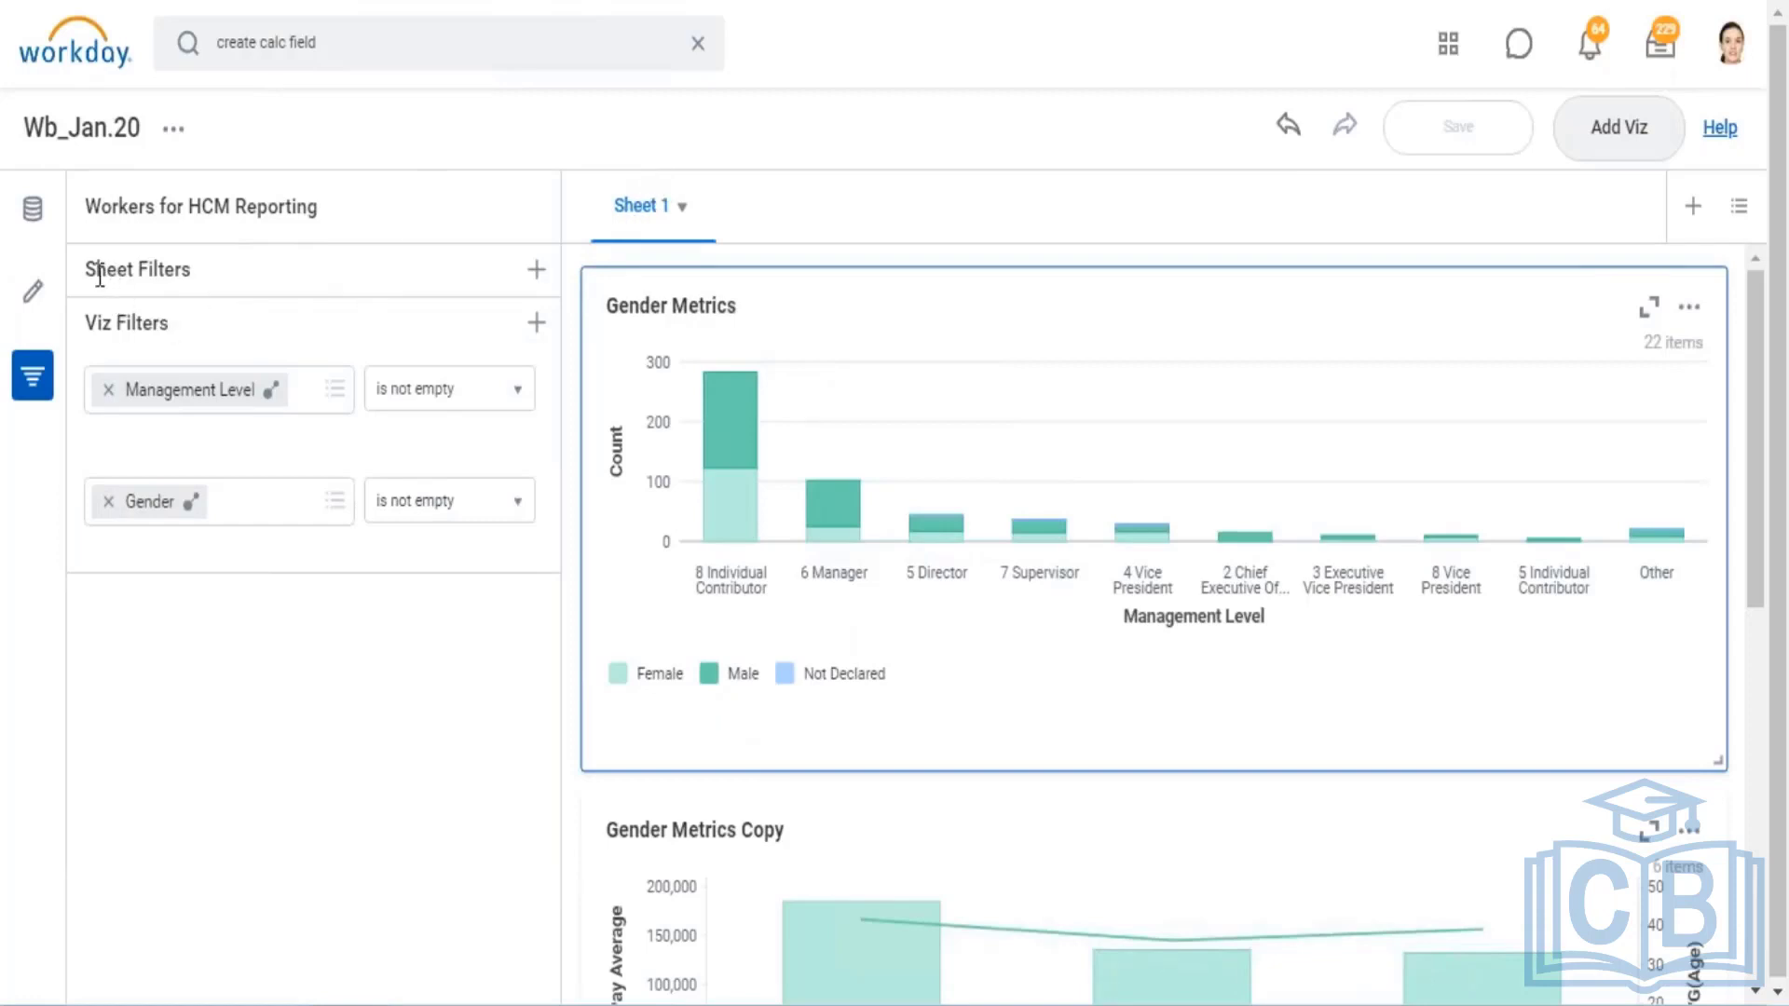
# Review the Sheet Filters and Viz Filters sections against the three charts on Sheet 1
pyautogui.moveTo(100, 272); pyautogui.dragTo(366, 277)
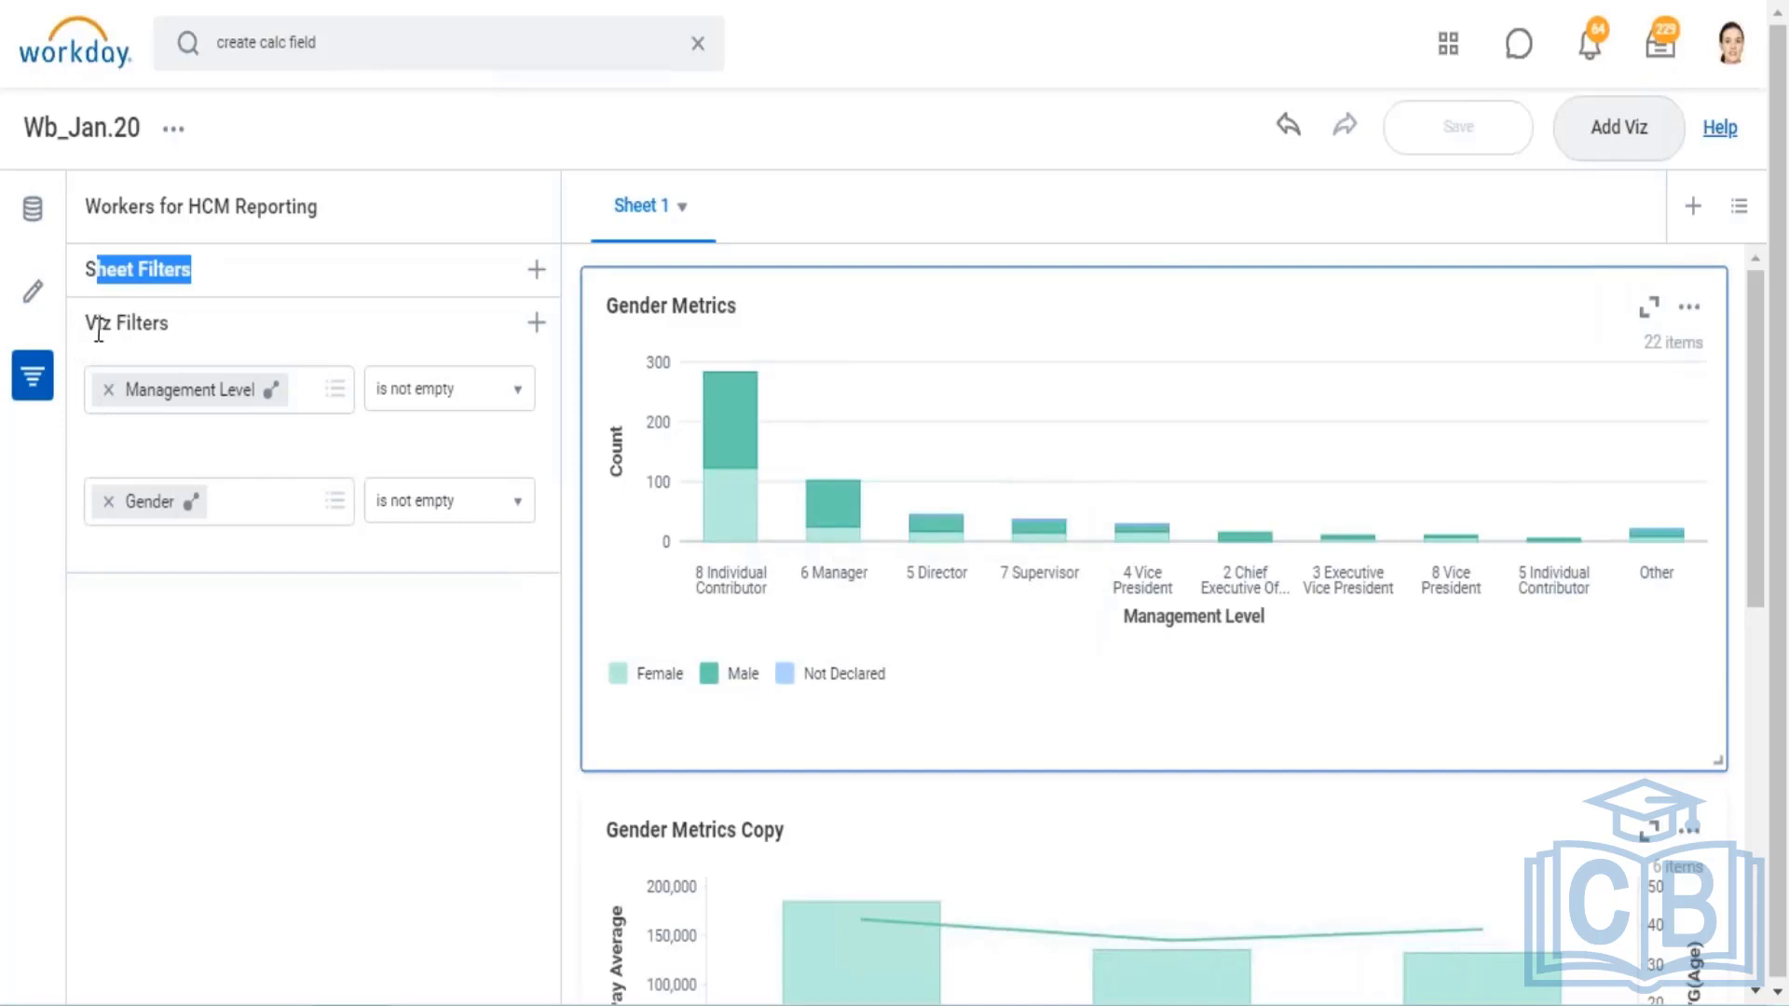
pyautogui.moveTo(99, 326); pyautogui.dragTo(160, 324)
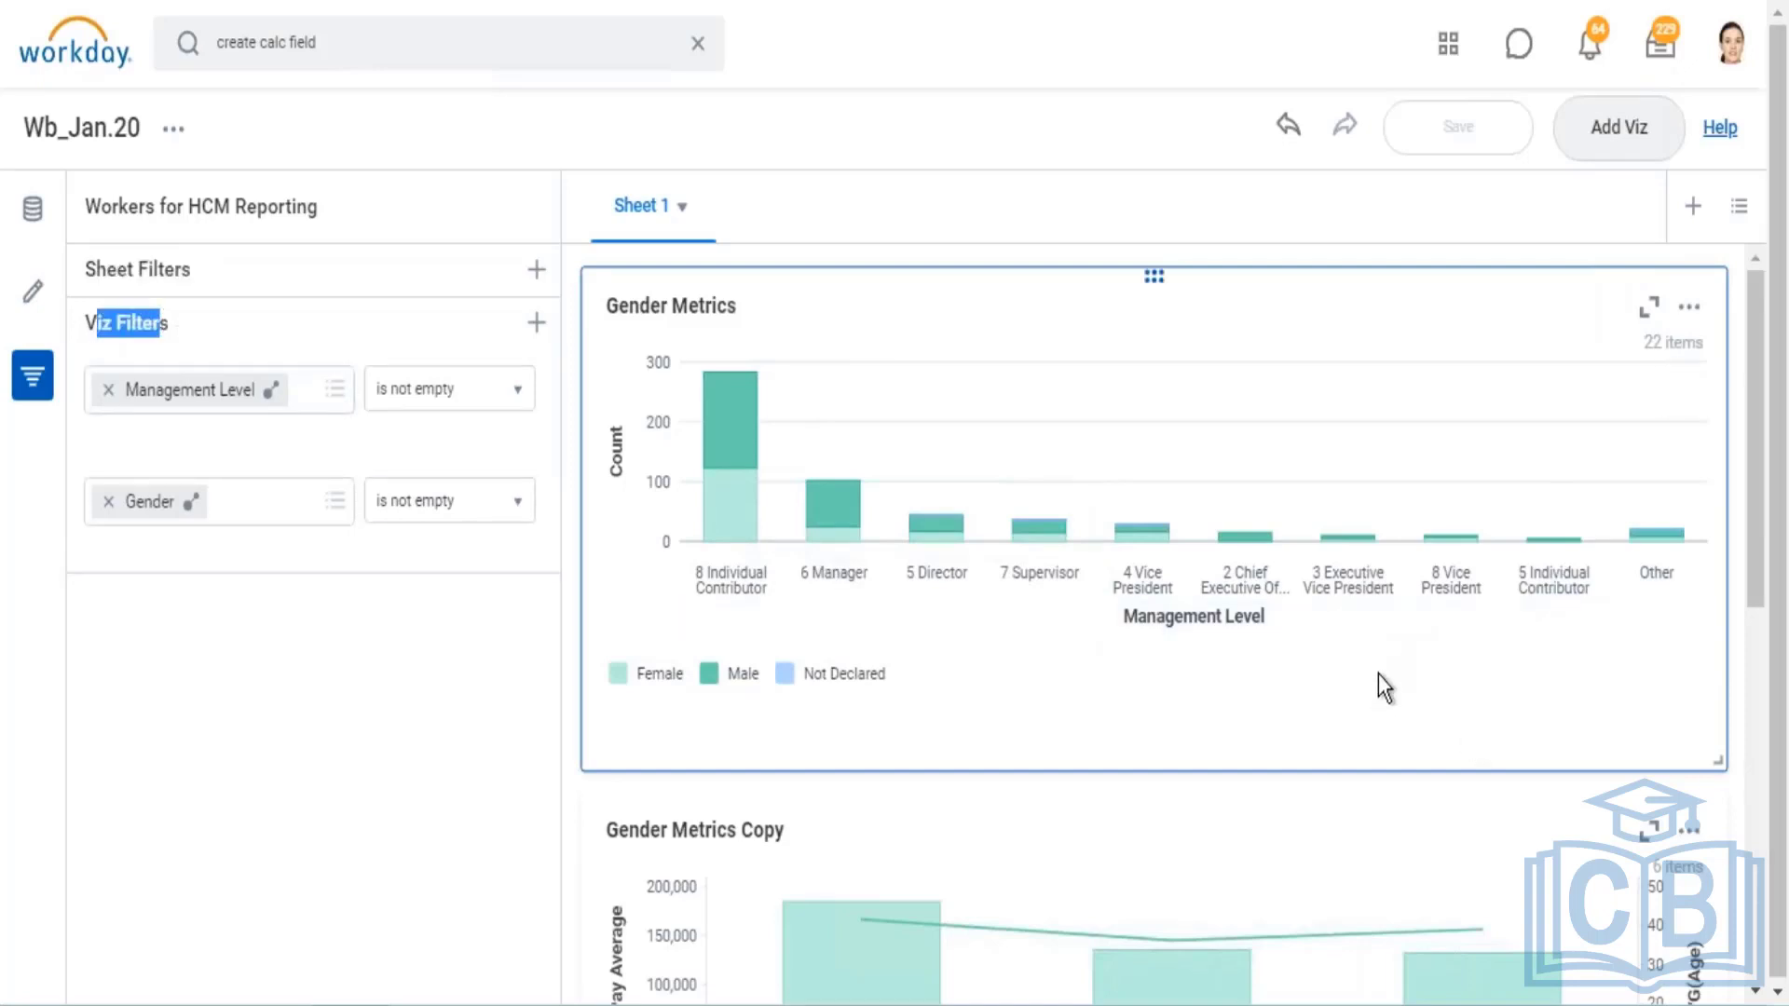
pyautogui.scroll(-6, 1383, 687)
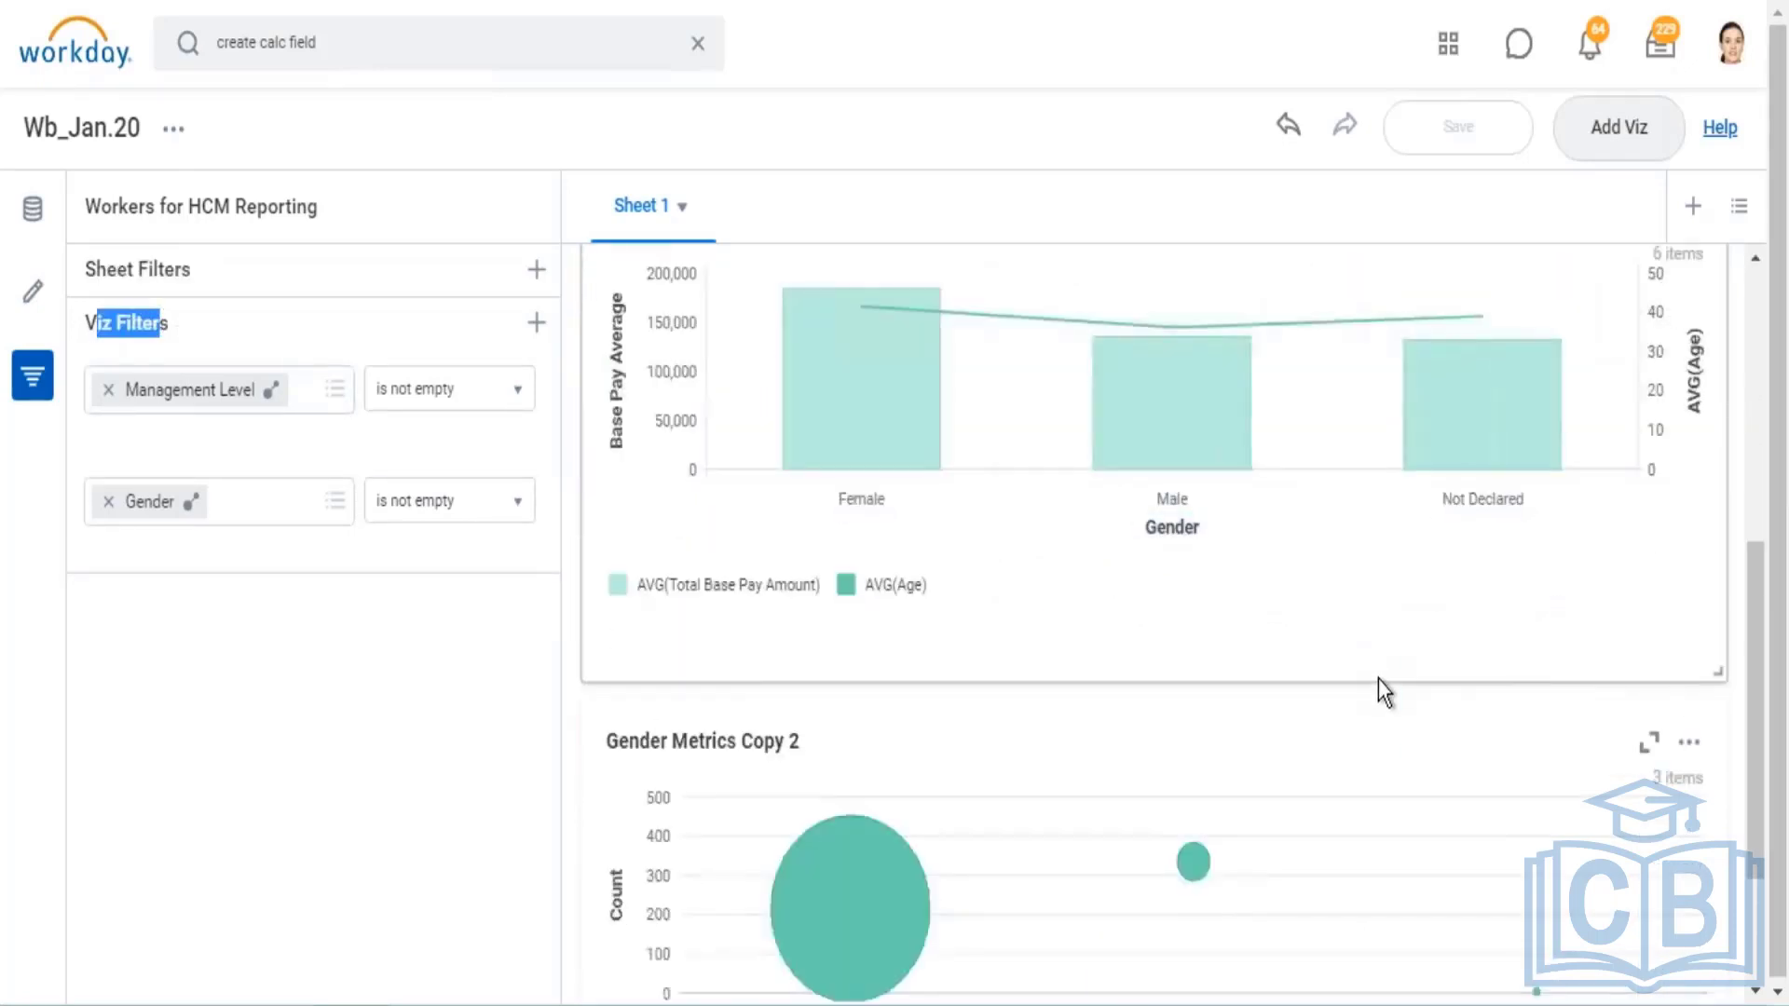
pyautogui.scroll(-2, 1378, 699)
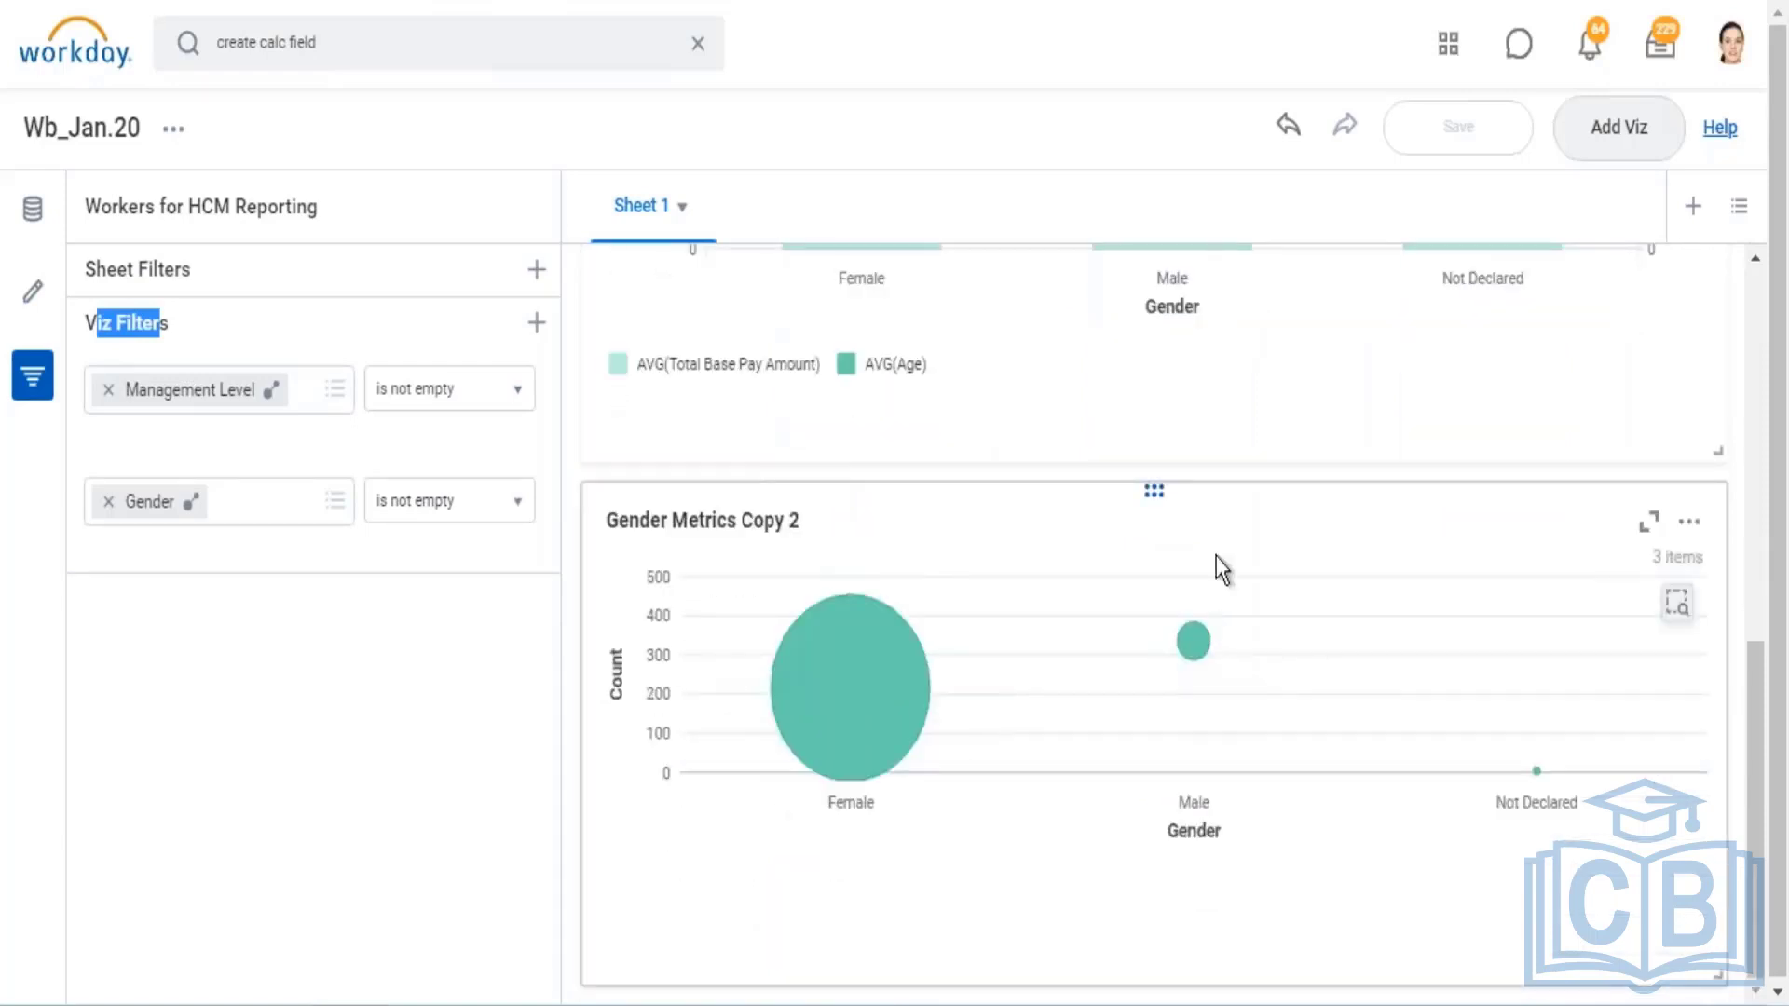
pyautogui.scroll(4, 1216, 557)
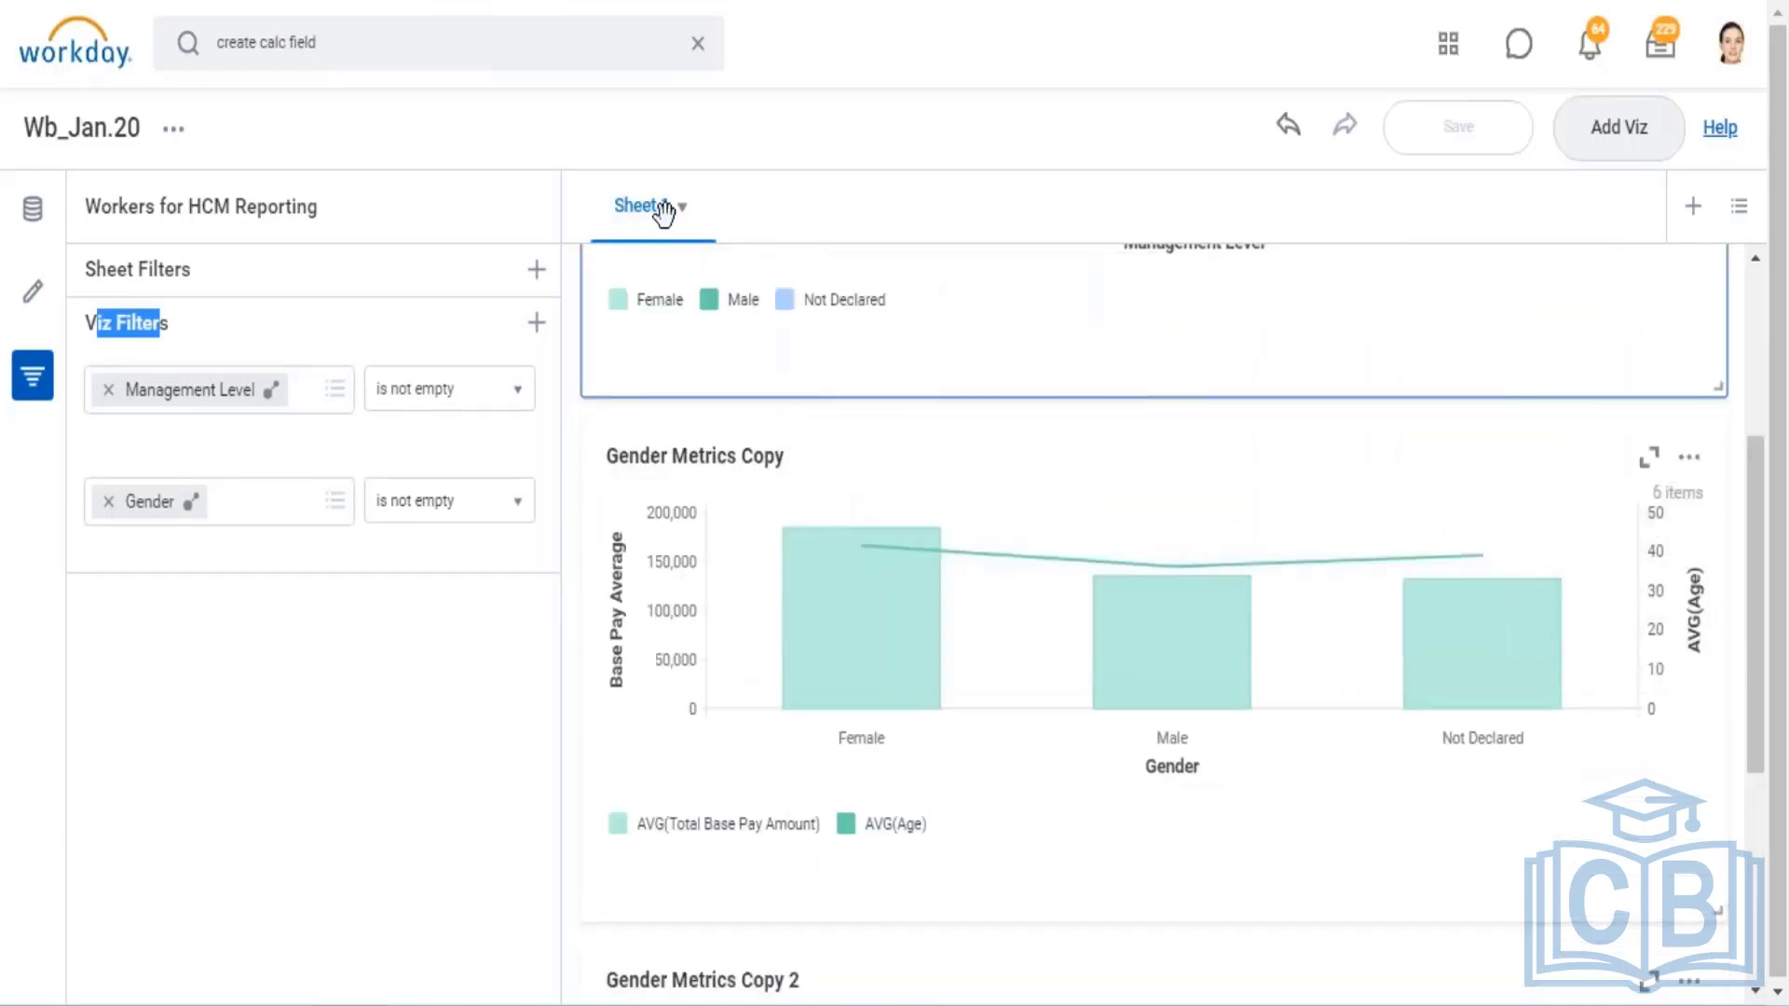
pyautogui.scroll(-4, 1086, 599)
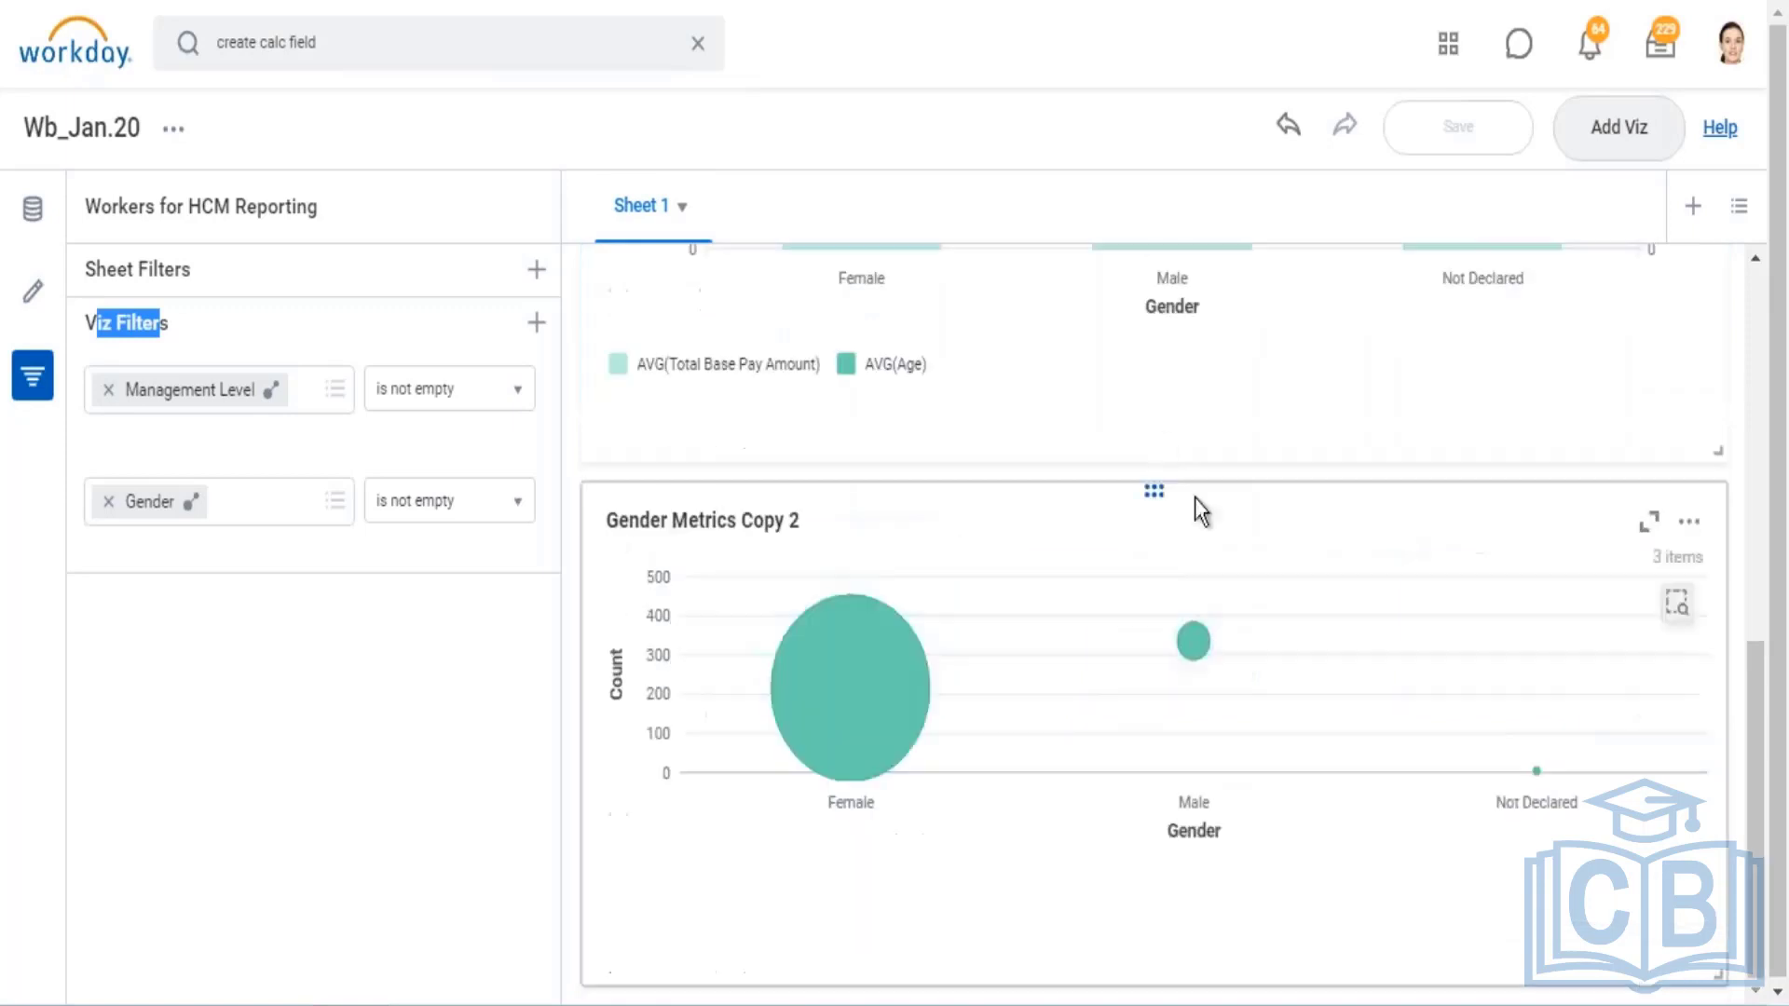
pyautogui.moveTo(914, 768)
pyautogui.scroll(7, 937, 733)
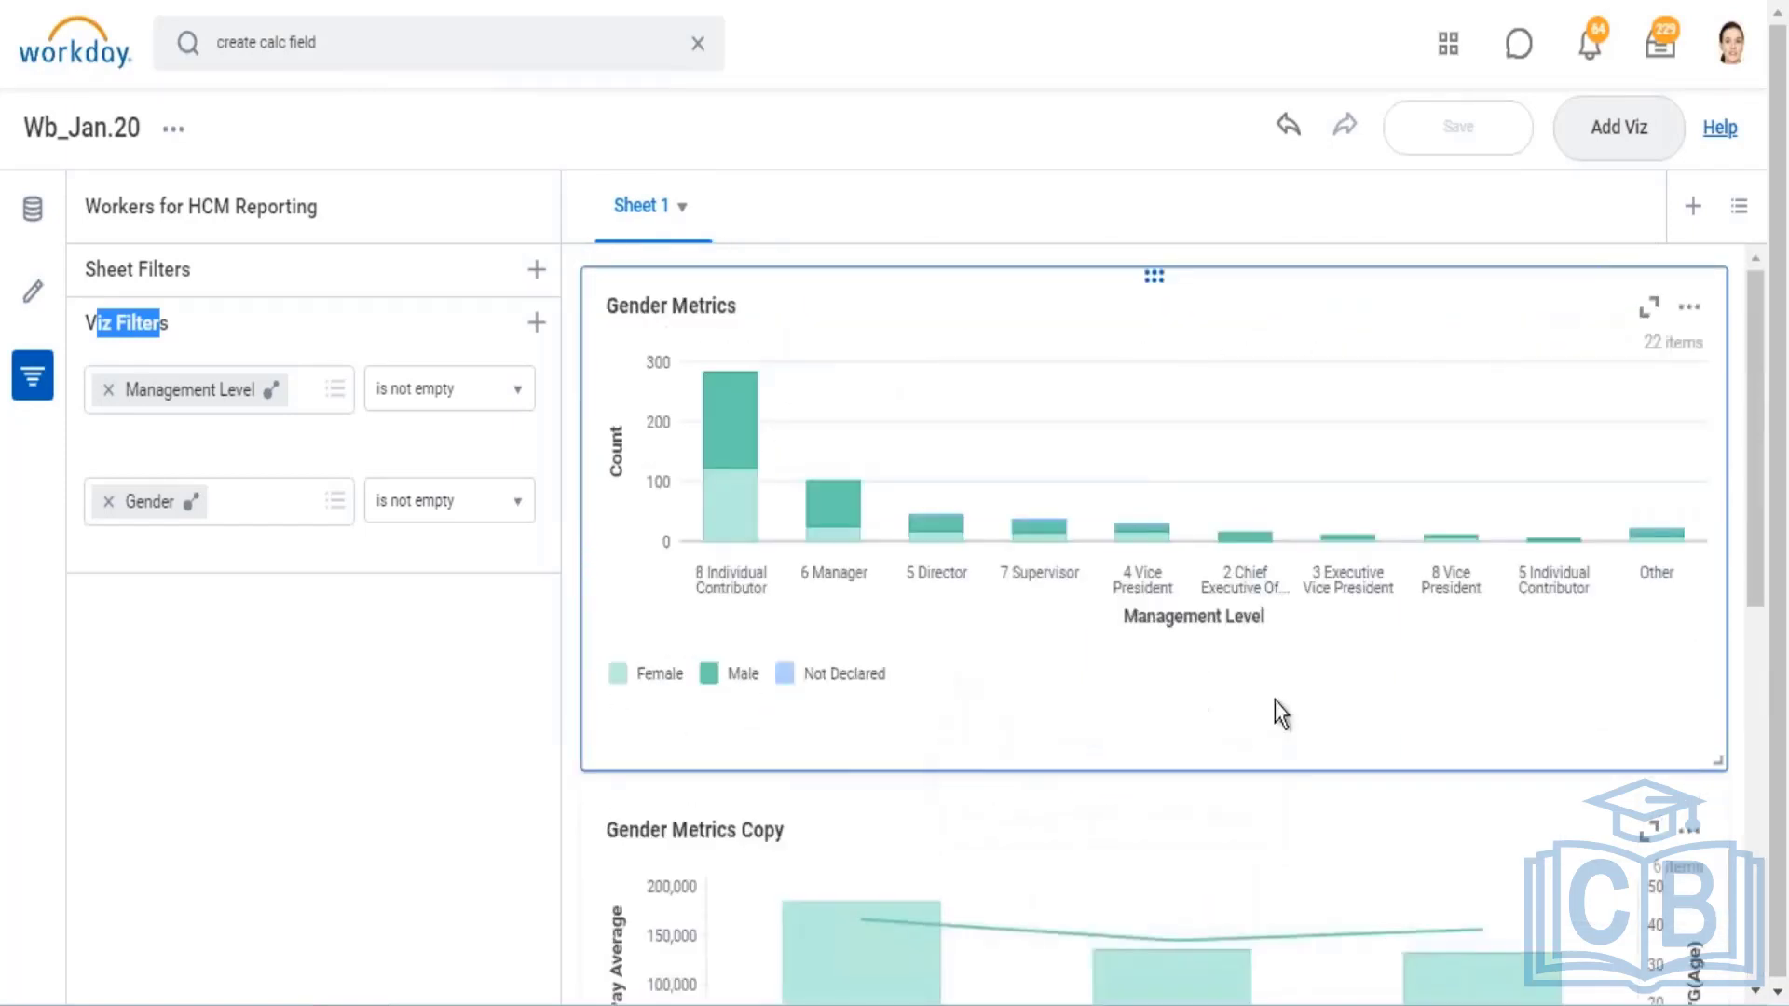
# Examine the Management Level viz filter of the Gender Metrics chart and compare the chart with the base pay and age chart
pyautogui.click(1087, 327)
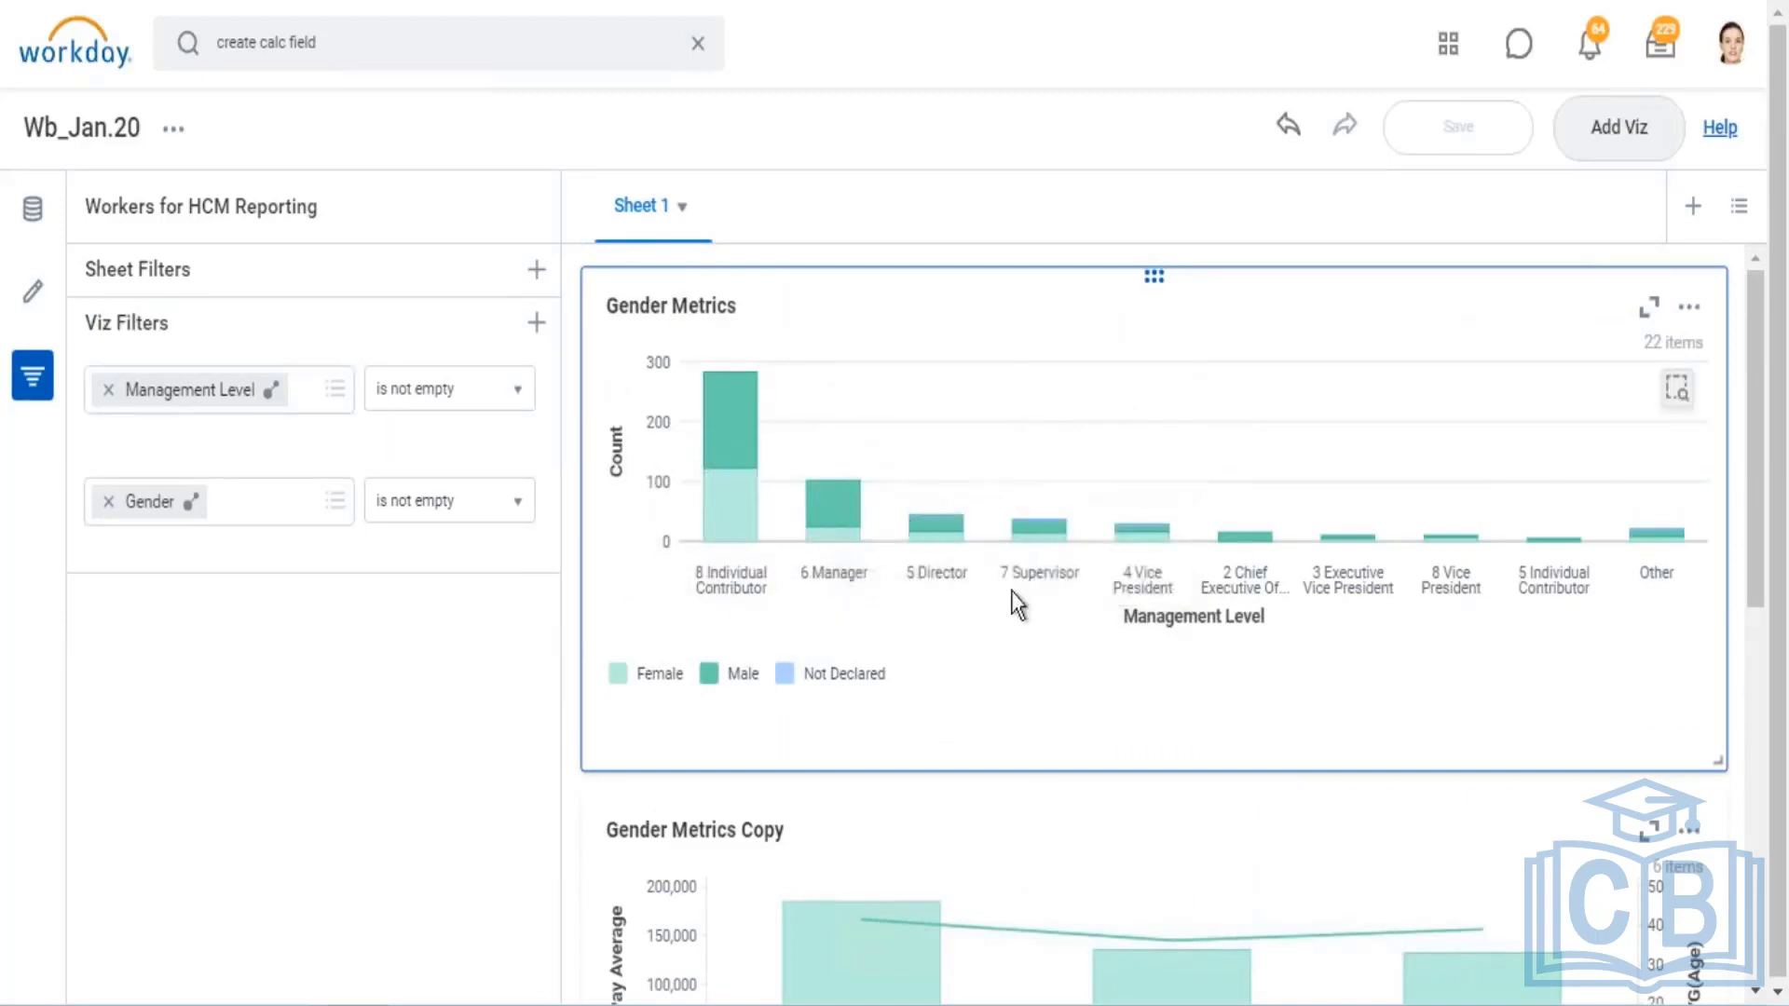
pyautogui.scroll(-2, 960, 801)
pyautogui.scroll(-5, 956, 810)
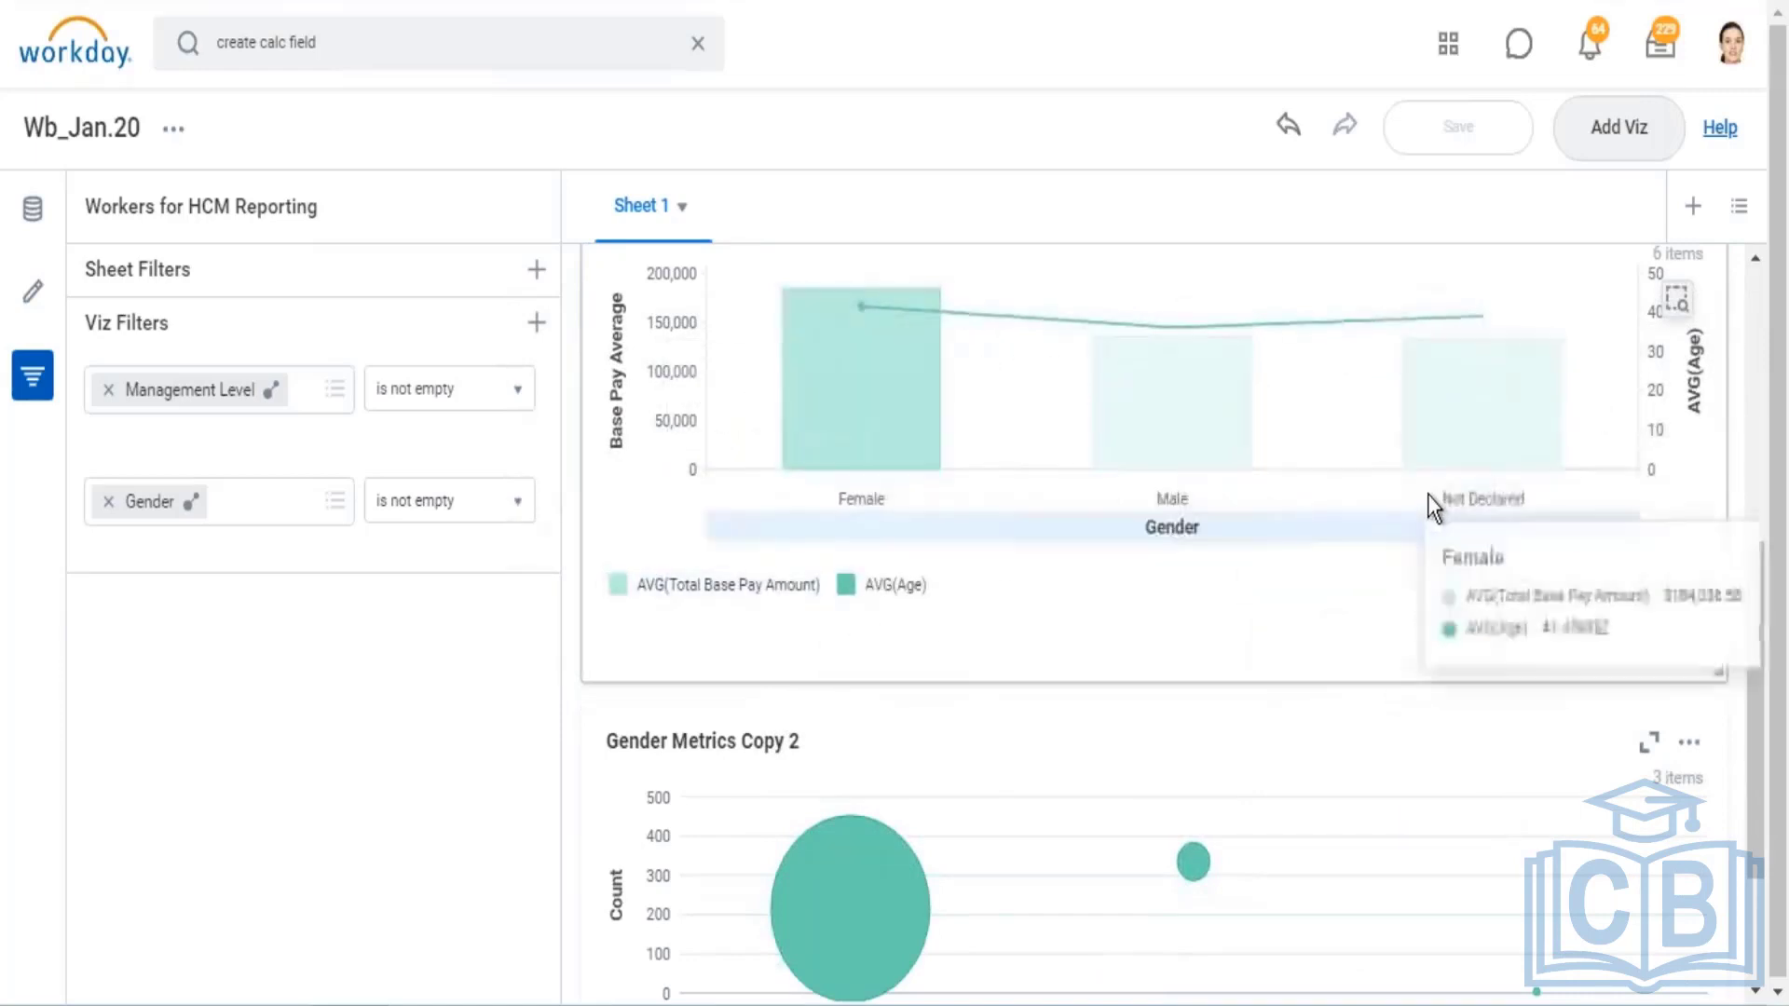
pyautogui.moveTo(1428, 494)
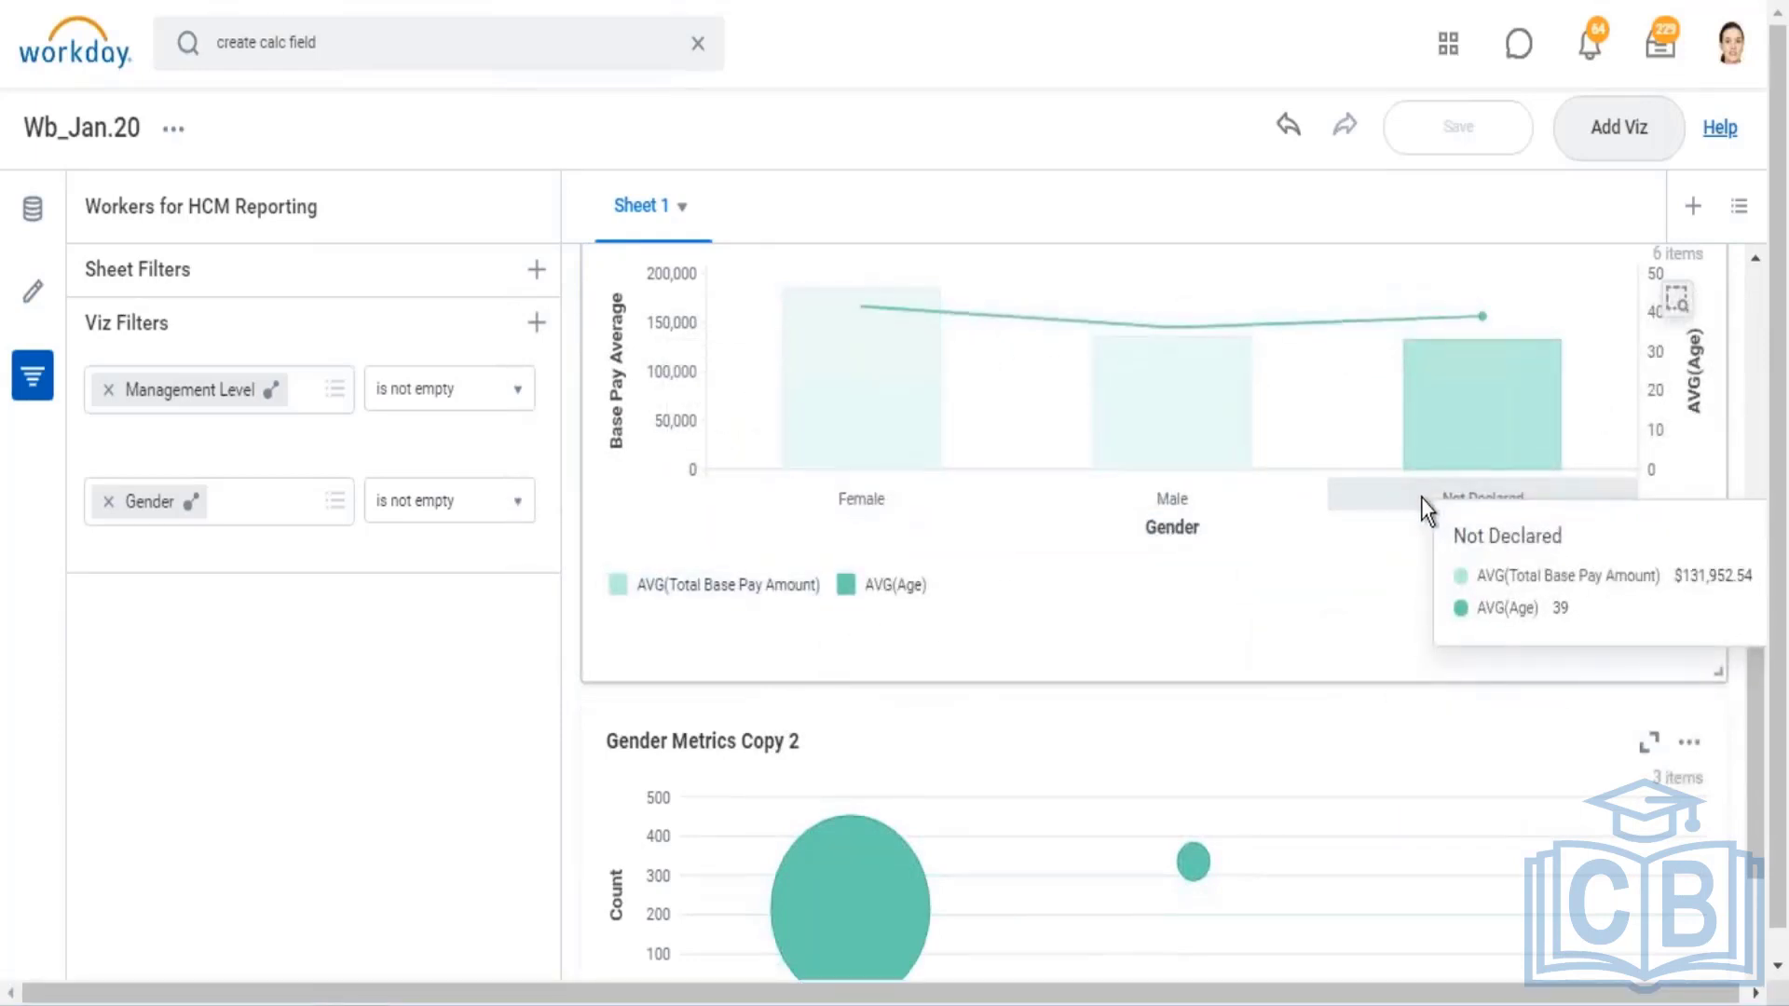
pyautogui.scroll(8, 924, 451)
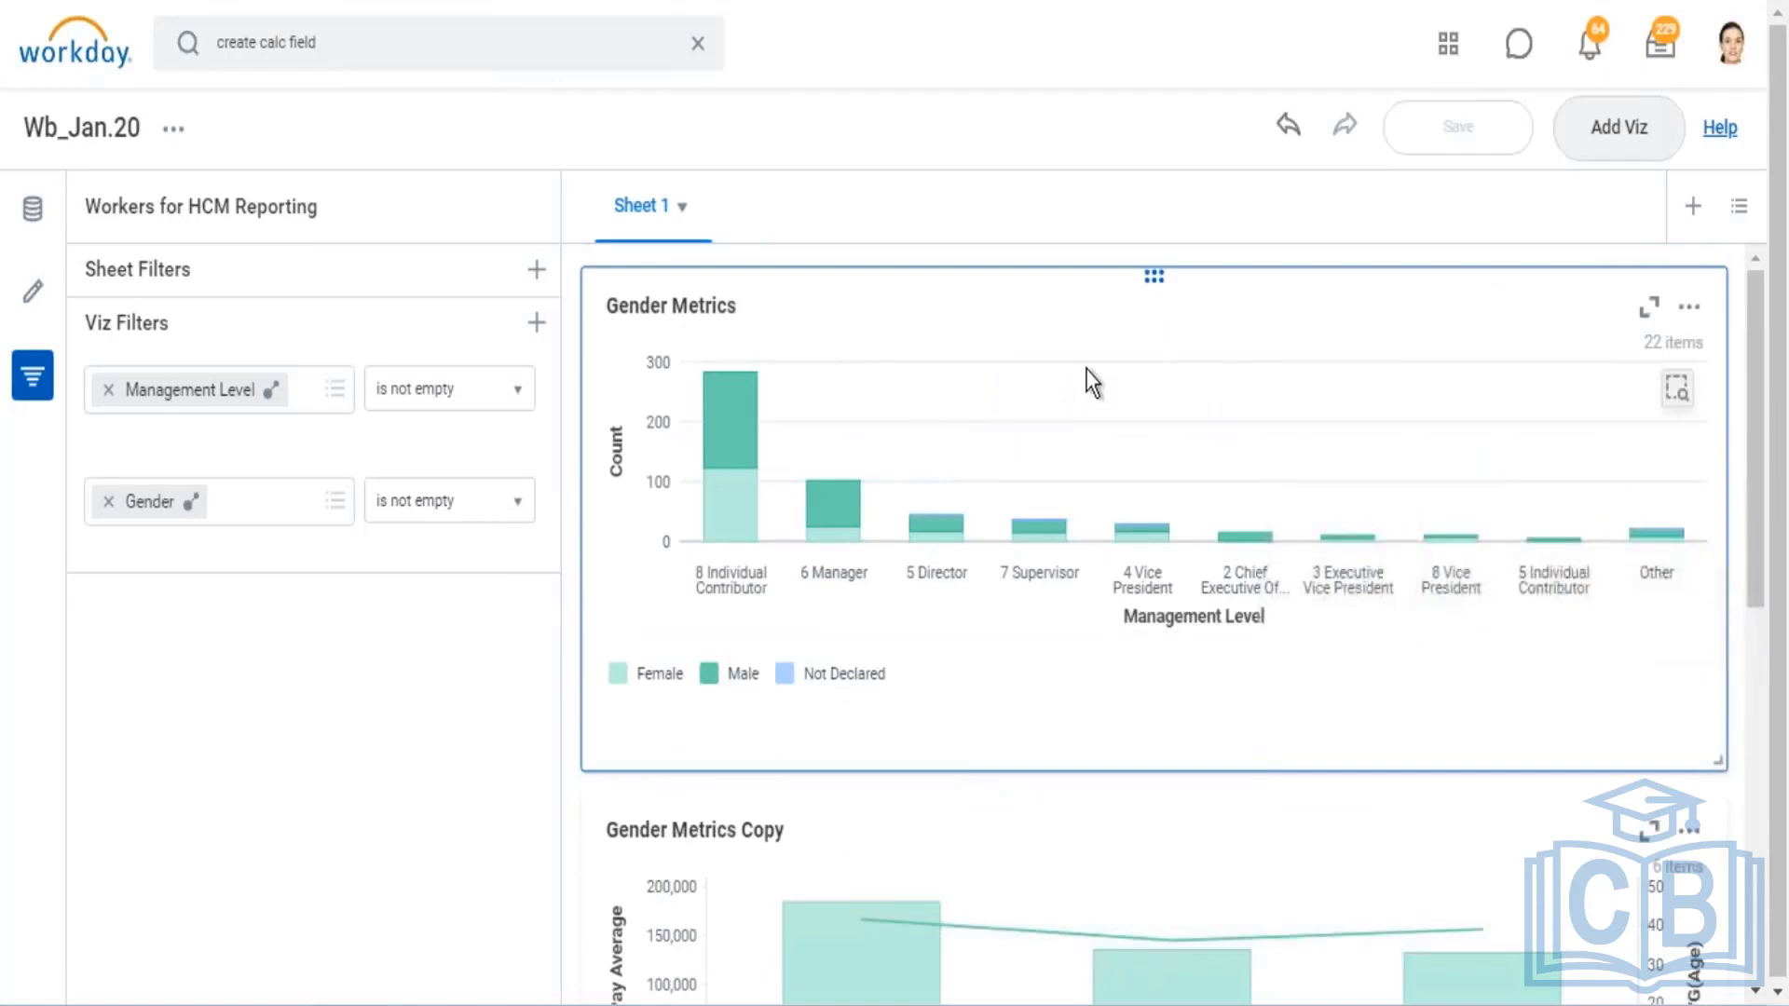
pyautogui.click(347, 395)
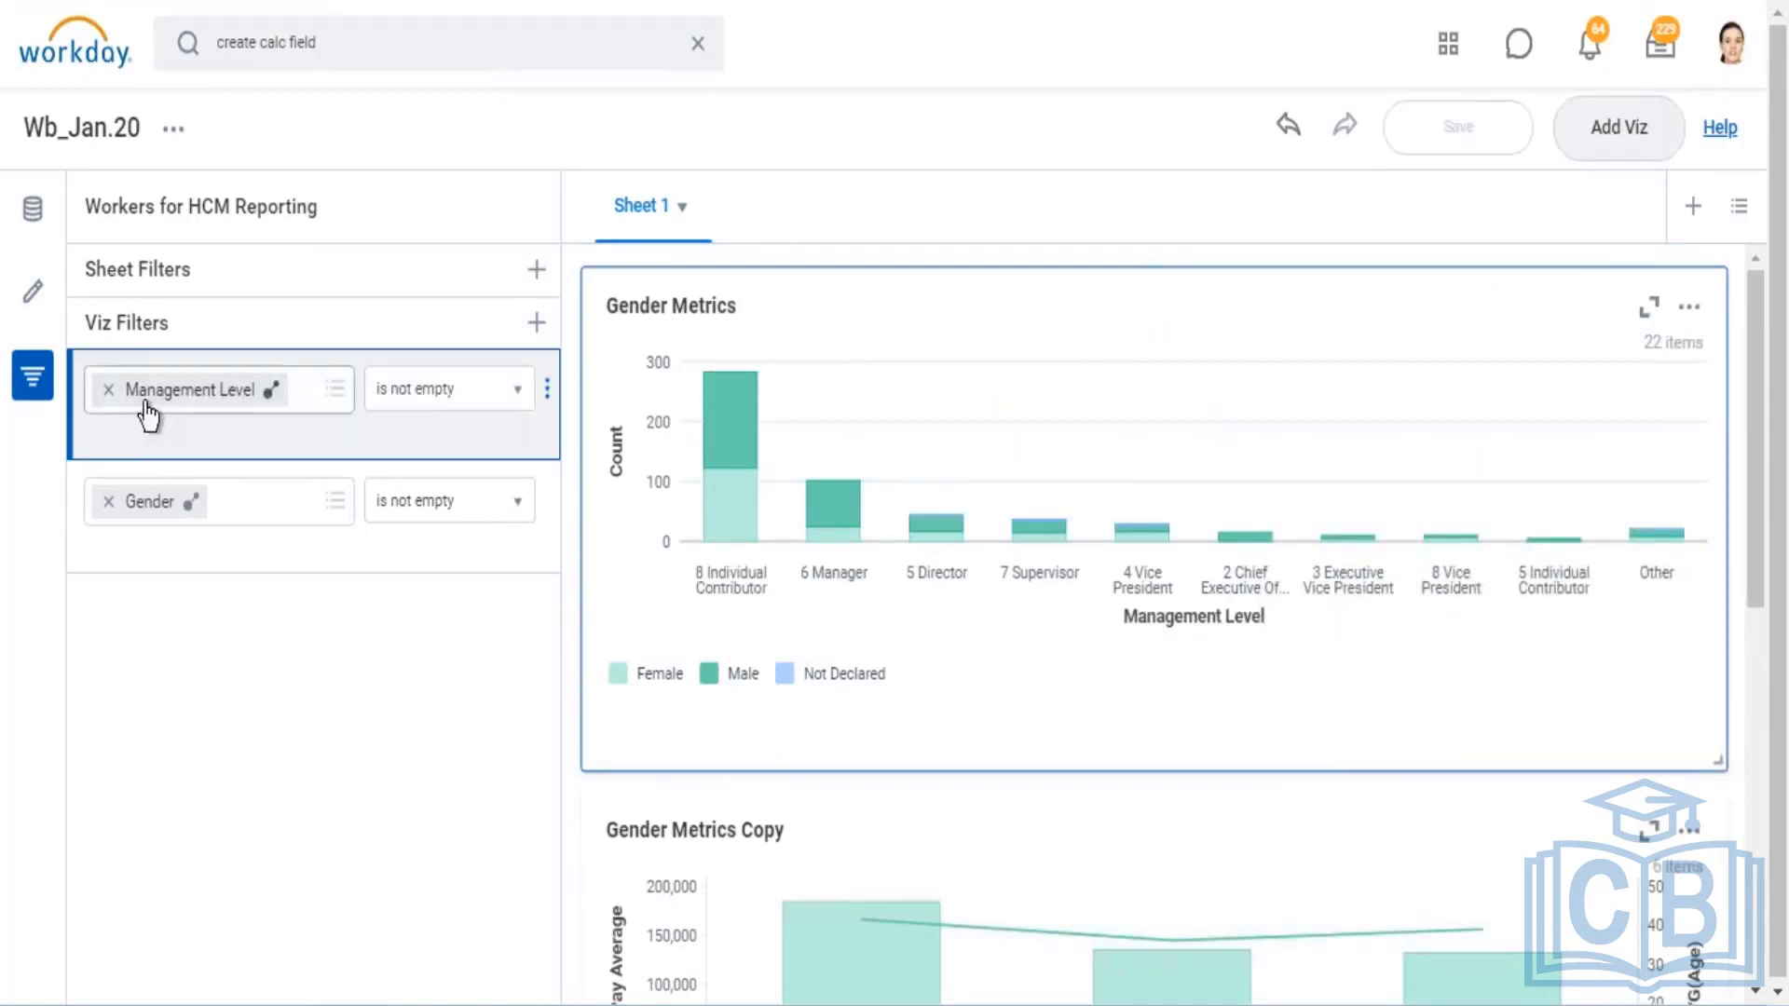
pyautogui.click(738, 317)
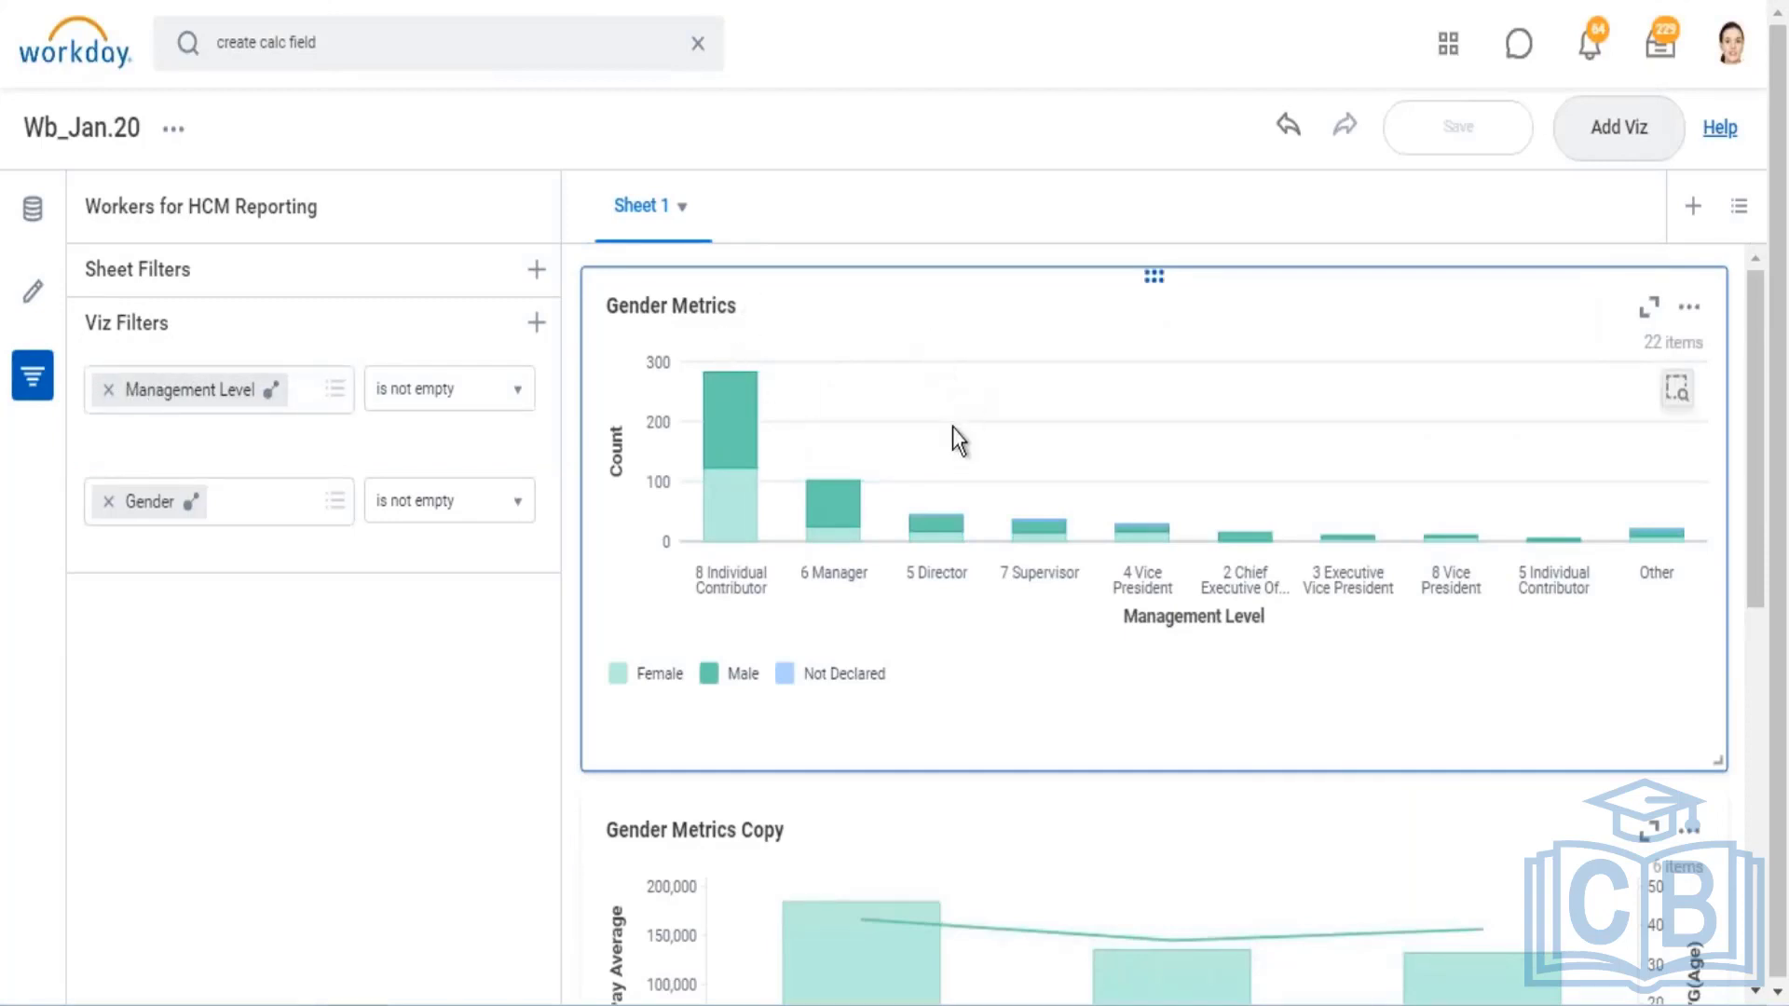
# Move the Gender filter of the Gender Metrics chart from the viz level to the sheet level
pyautogui.click(155, 526)
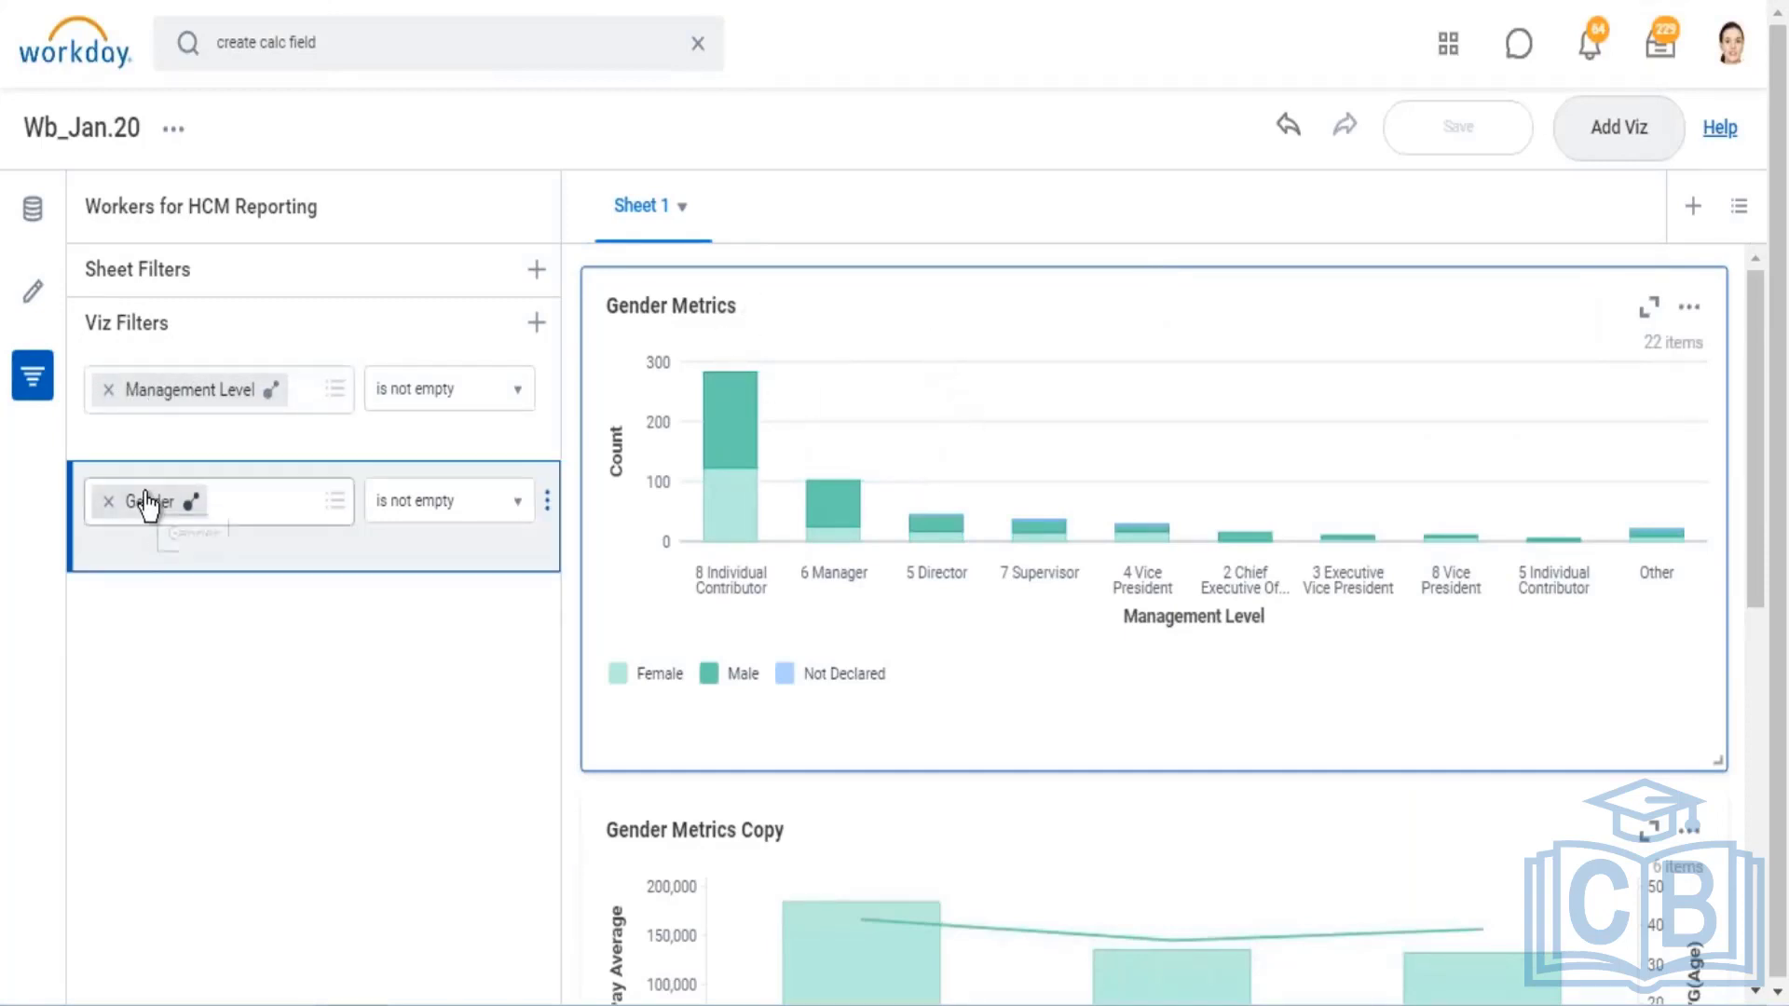
pyautogui.click(1093, 515)
pyautogui.scroll(-6, 1025, 493)
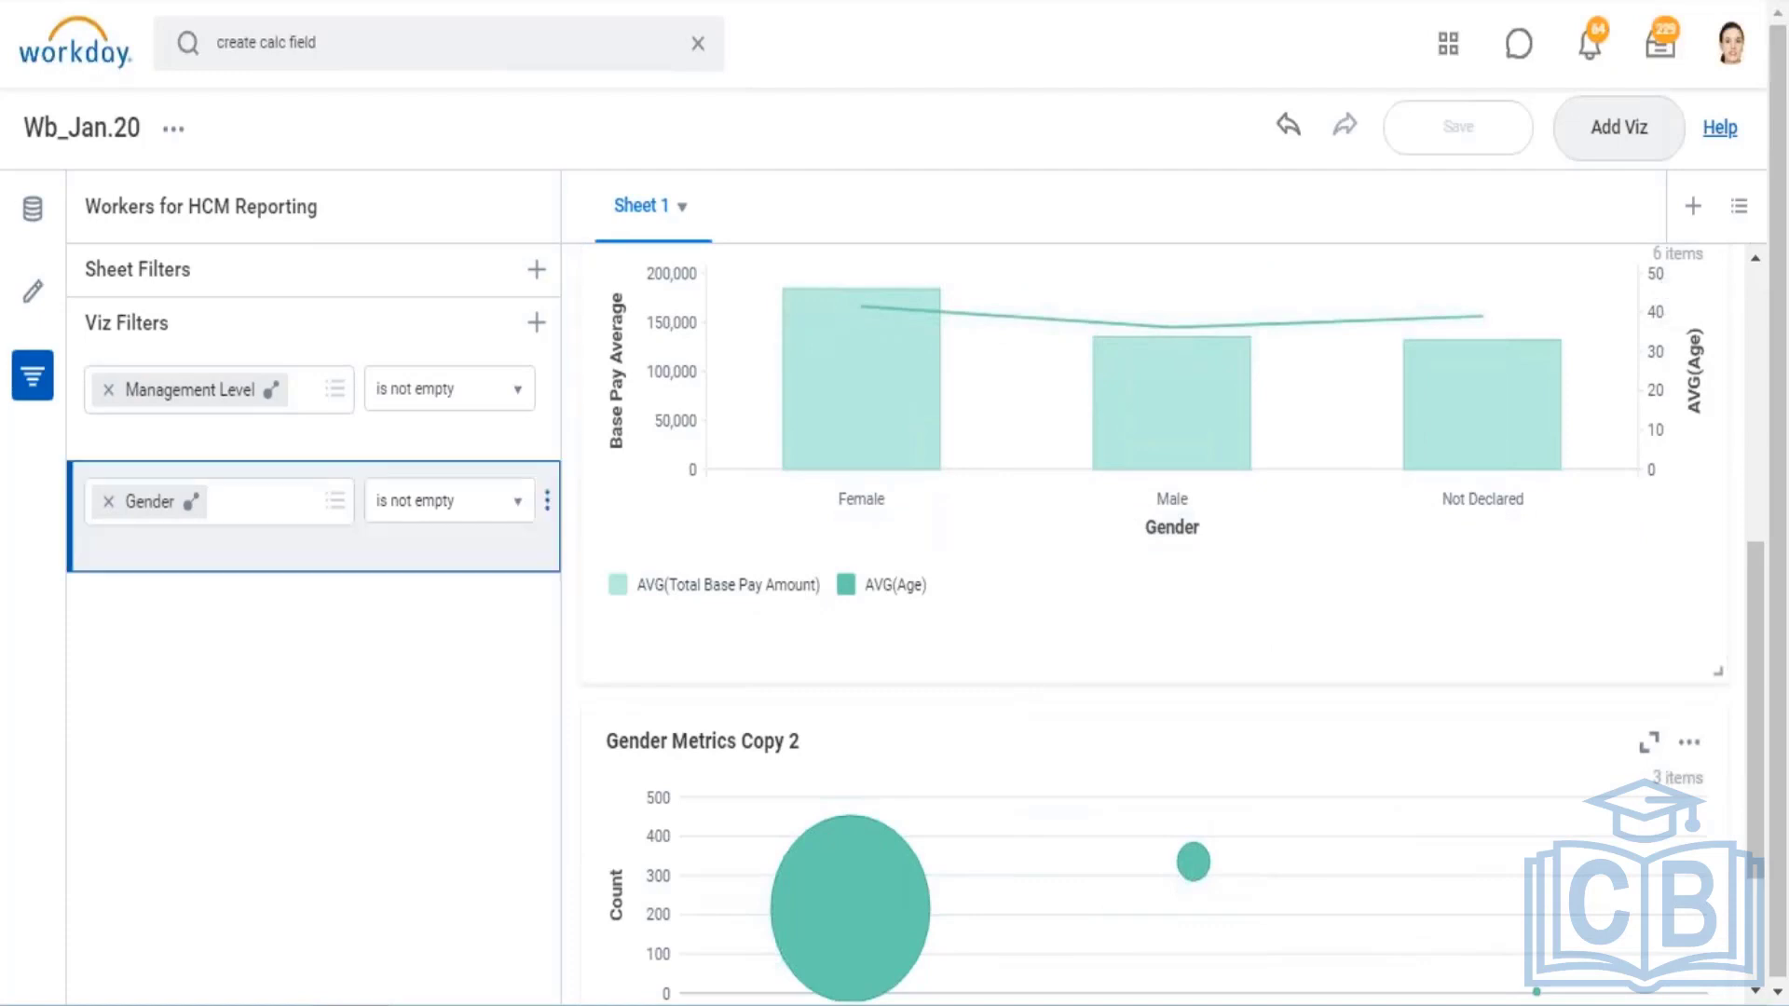
pyautogui.click(548, 501)
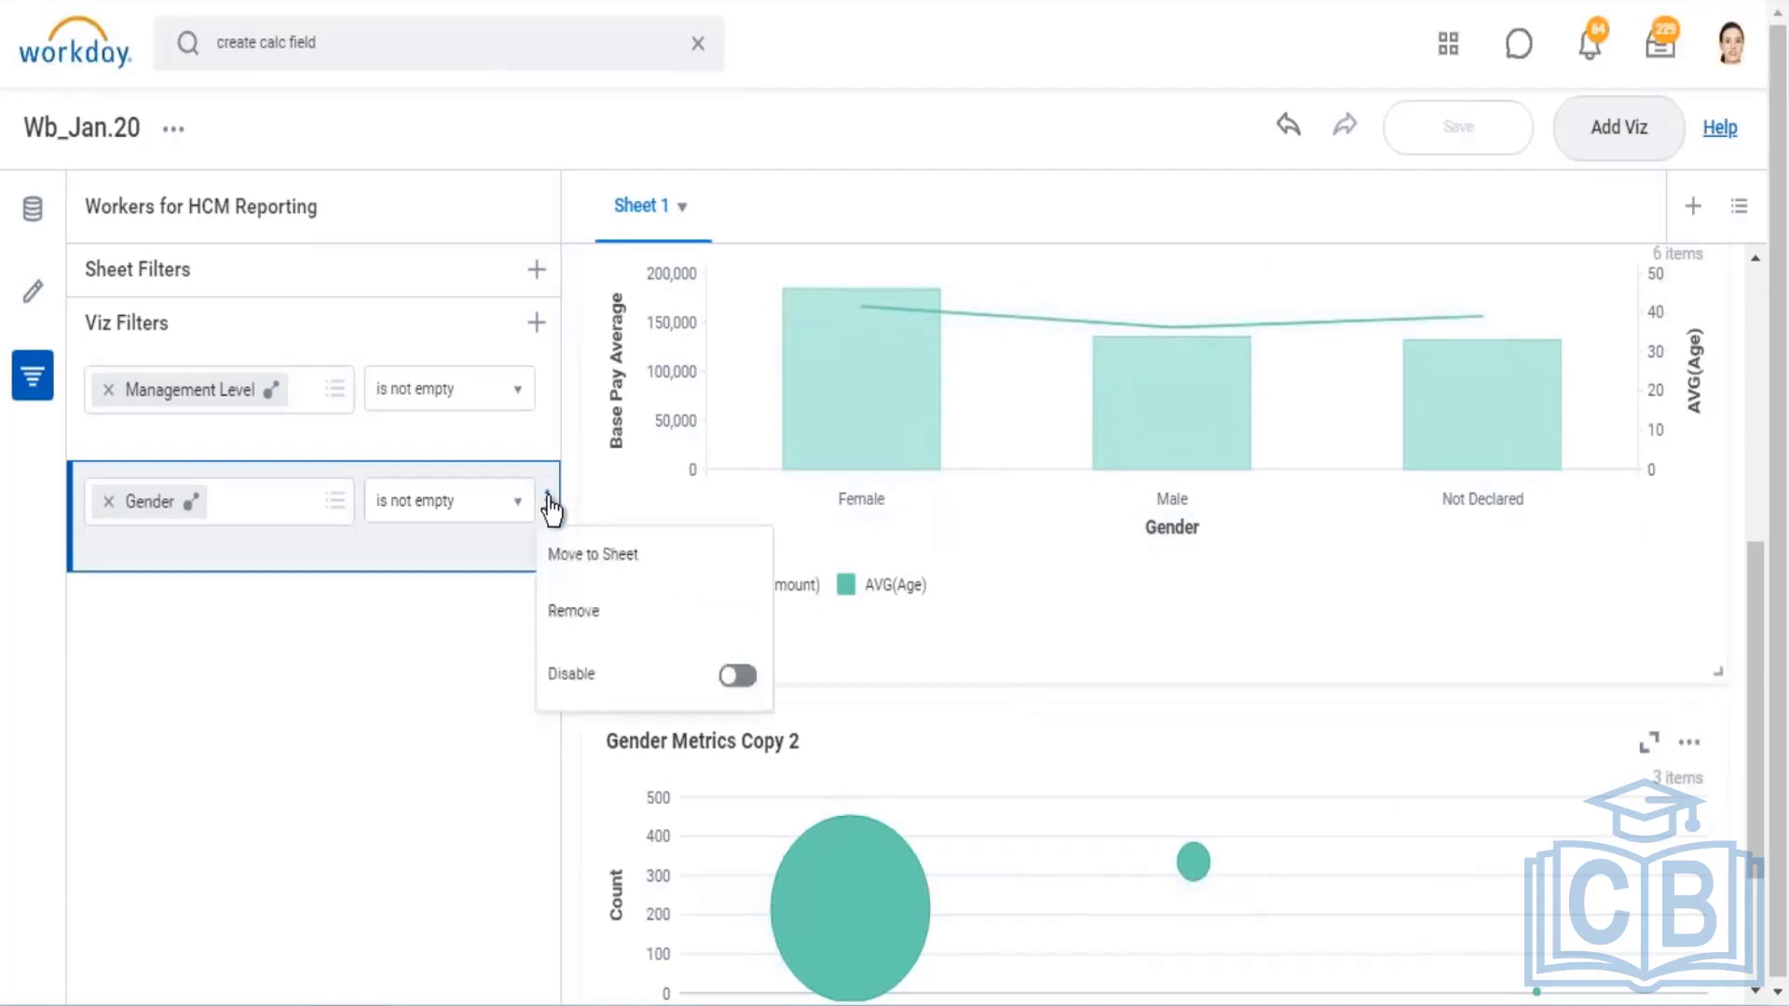
pyautogui.click(597, 557)
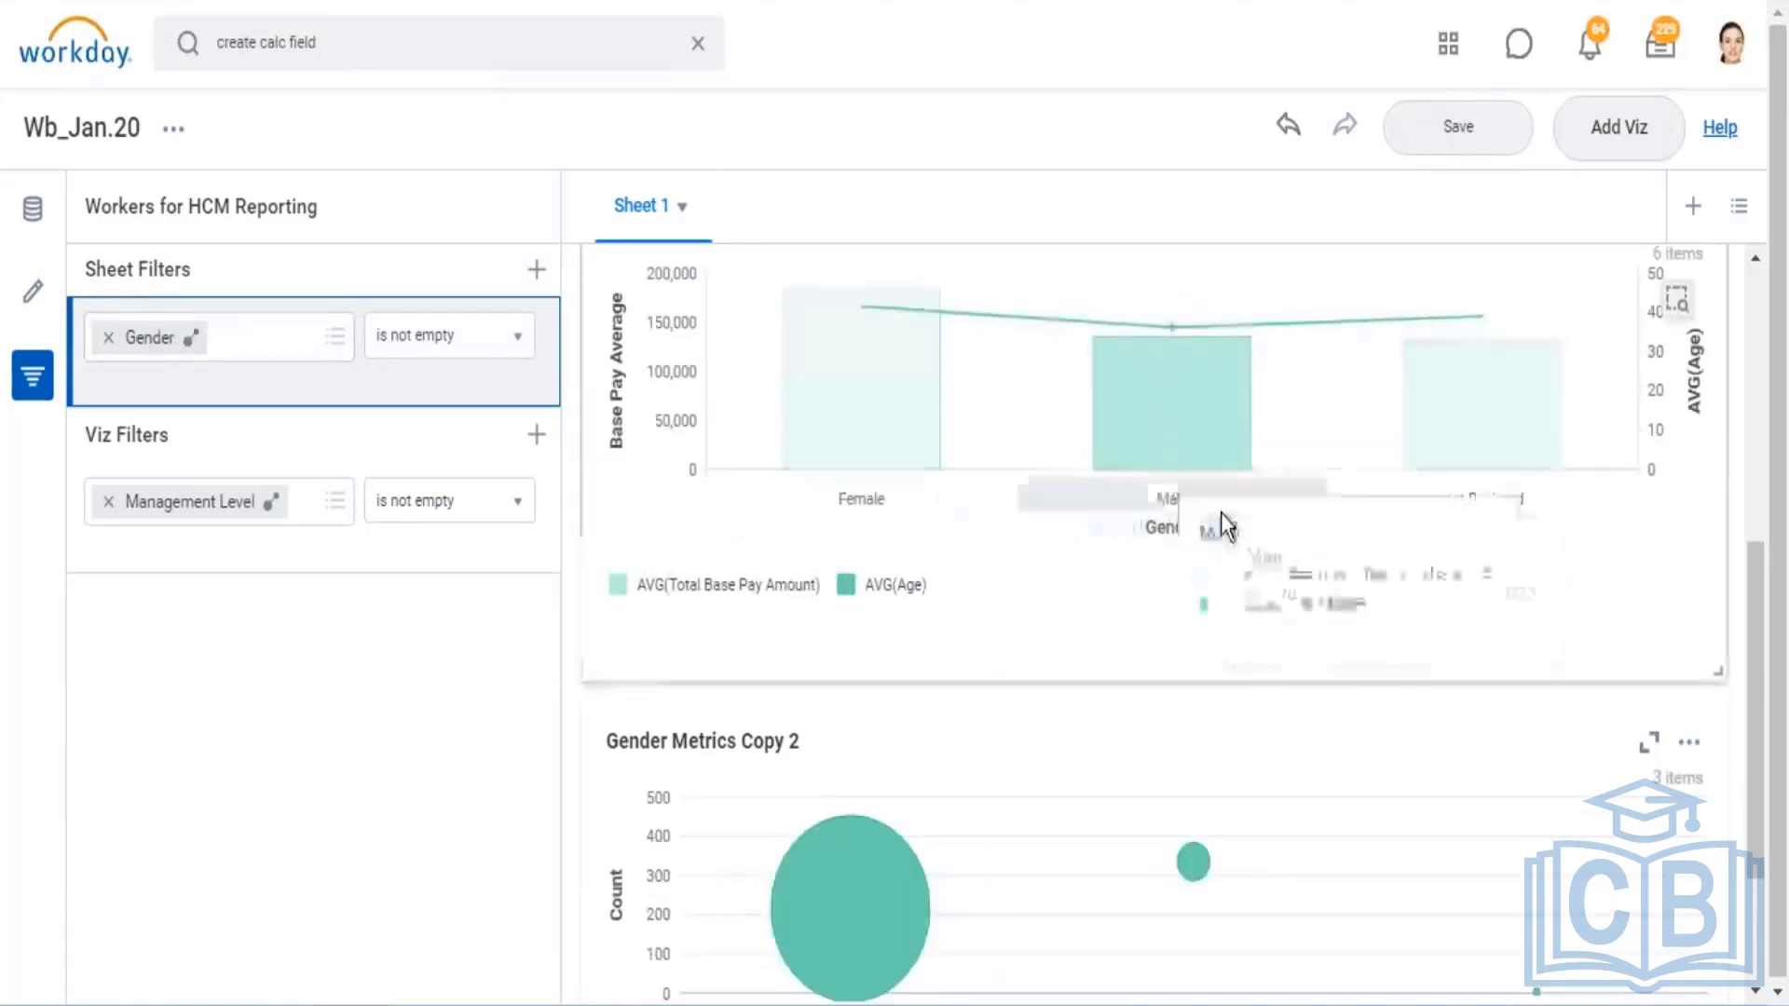
# Remove the Gender and Management Level viz filters from the Gender Metrics Copy chart
pyautogui.scroll(5, 1220, 513)
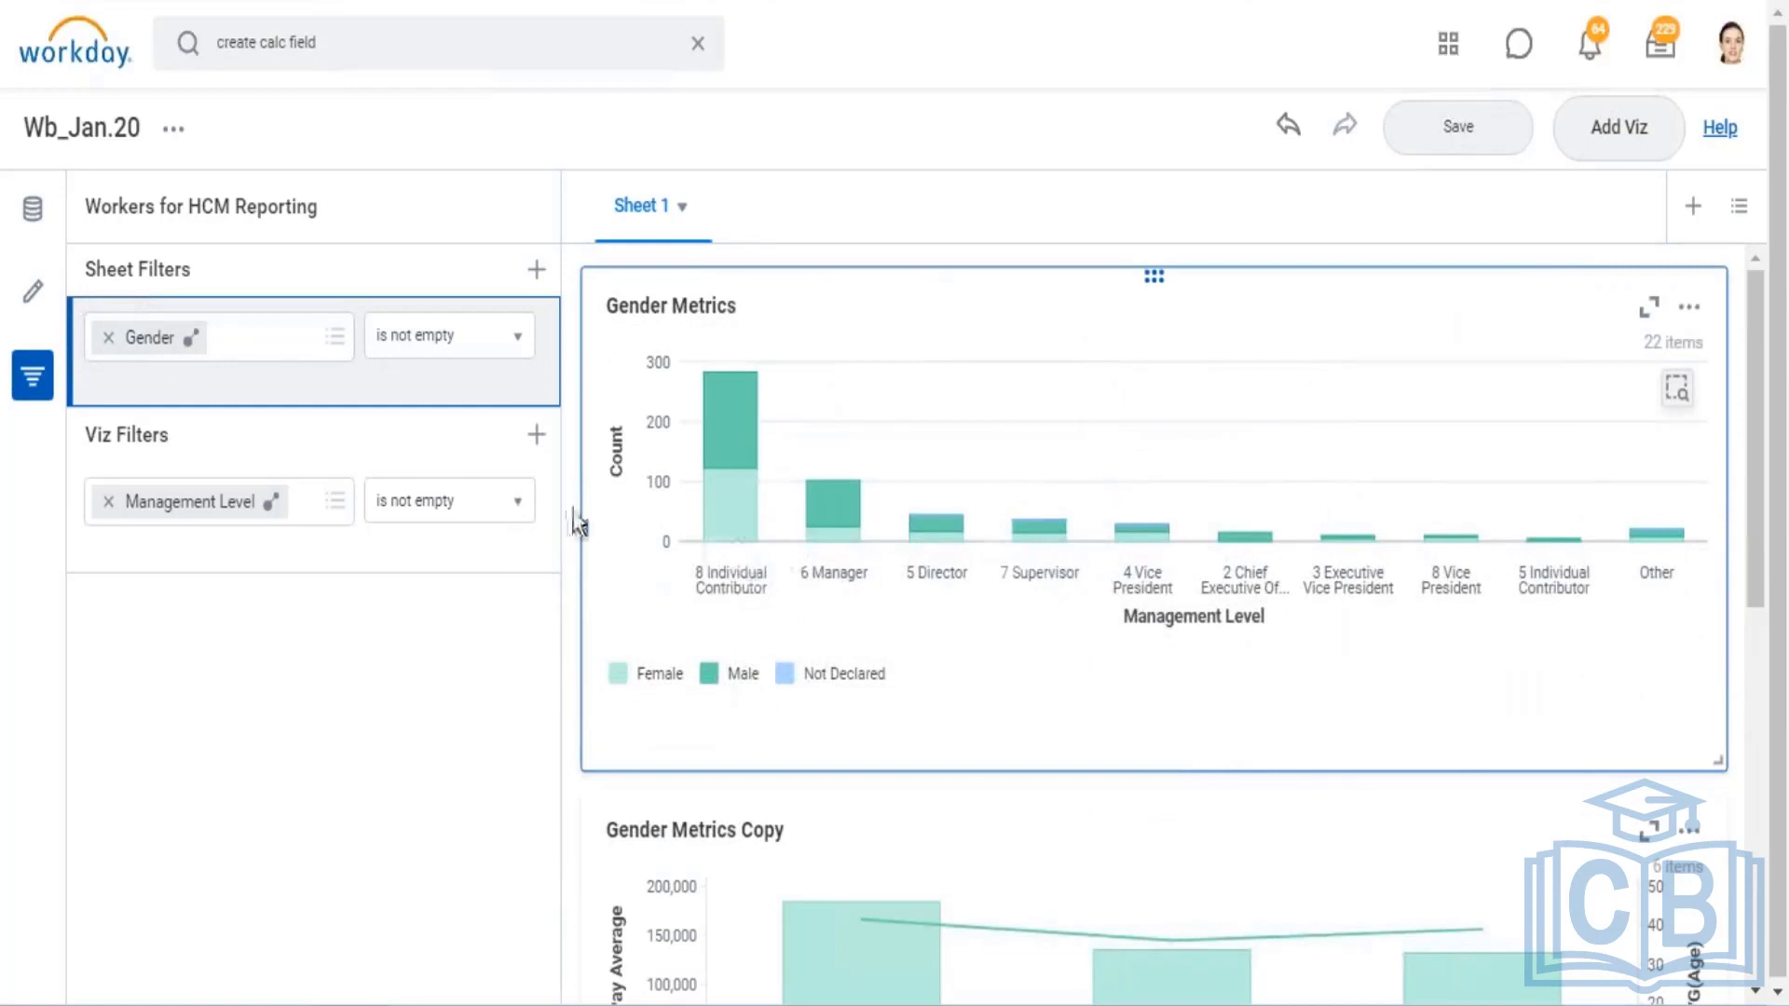
pyautogui.scroll(-3, 1211, 717)
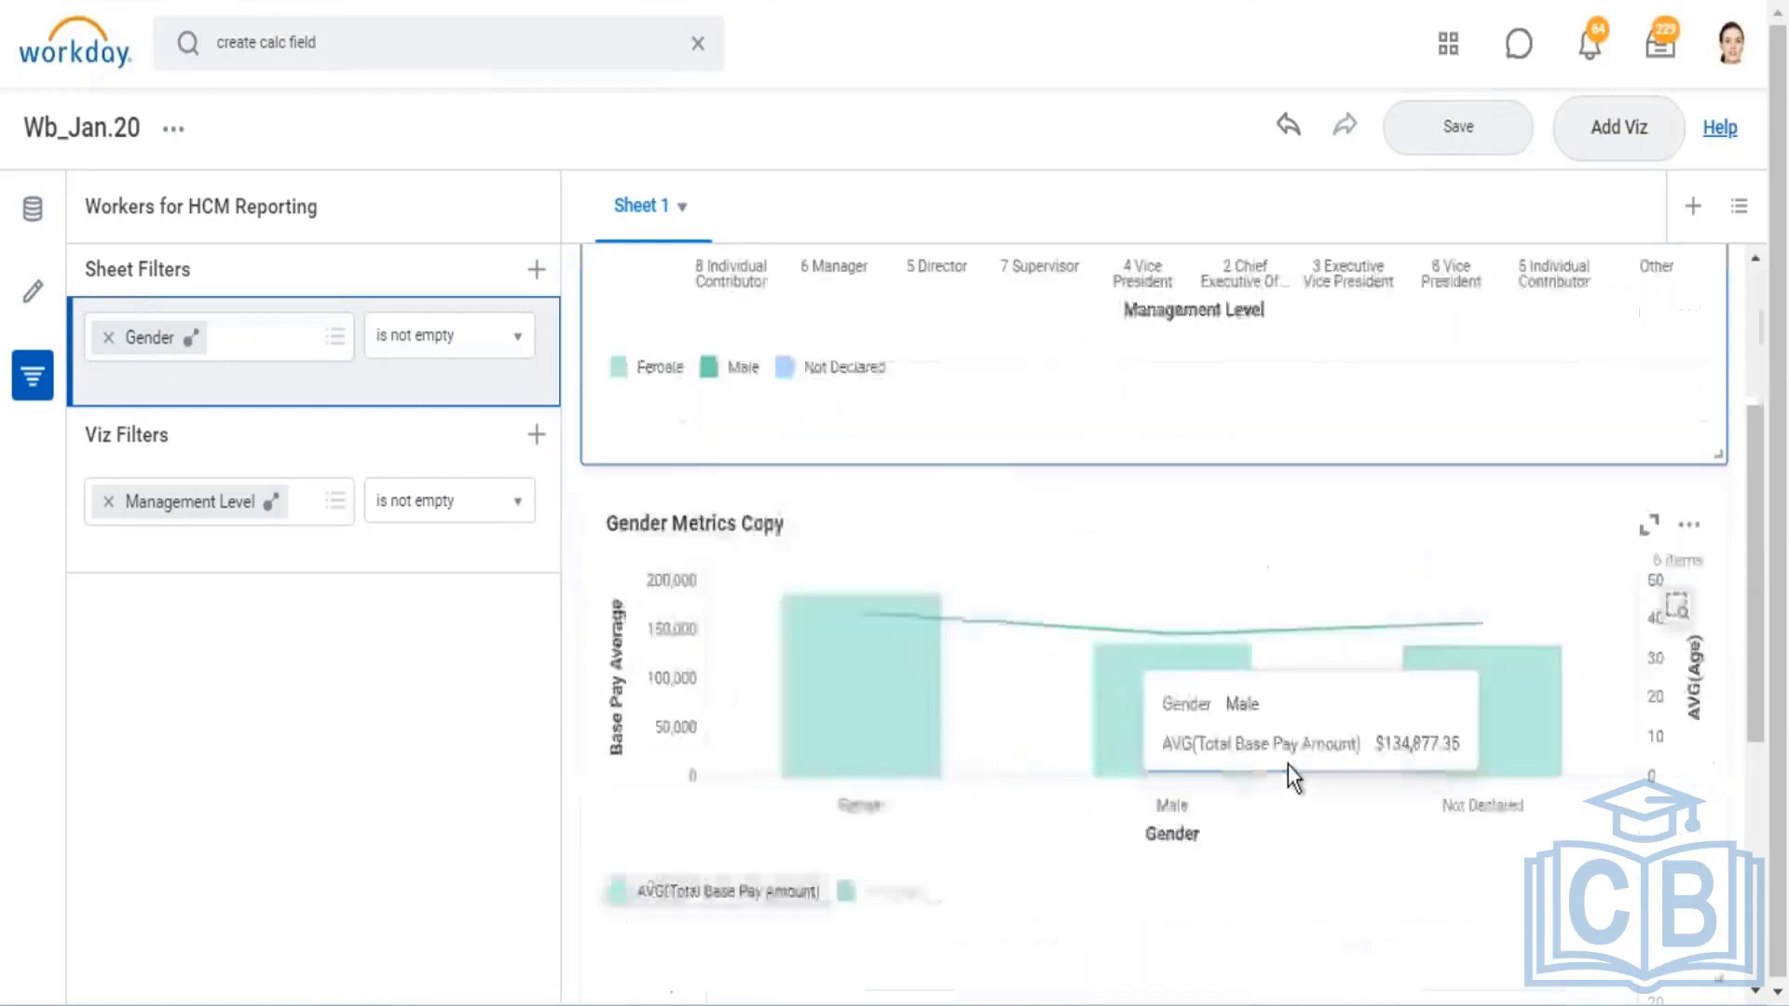
pyautogui.click(1161, 528)
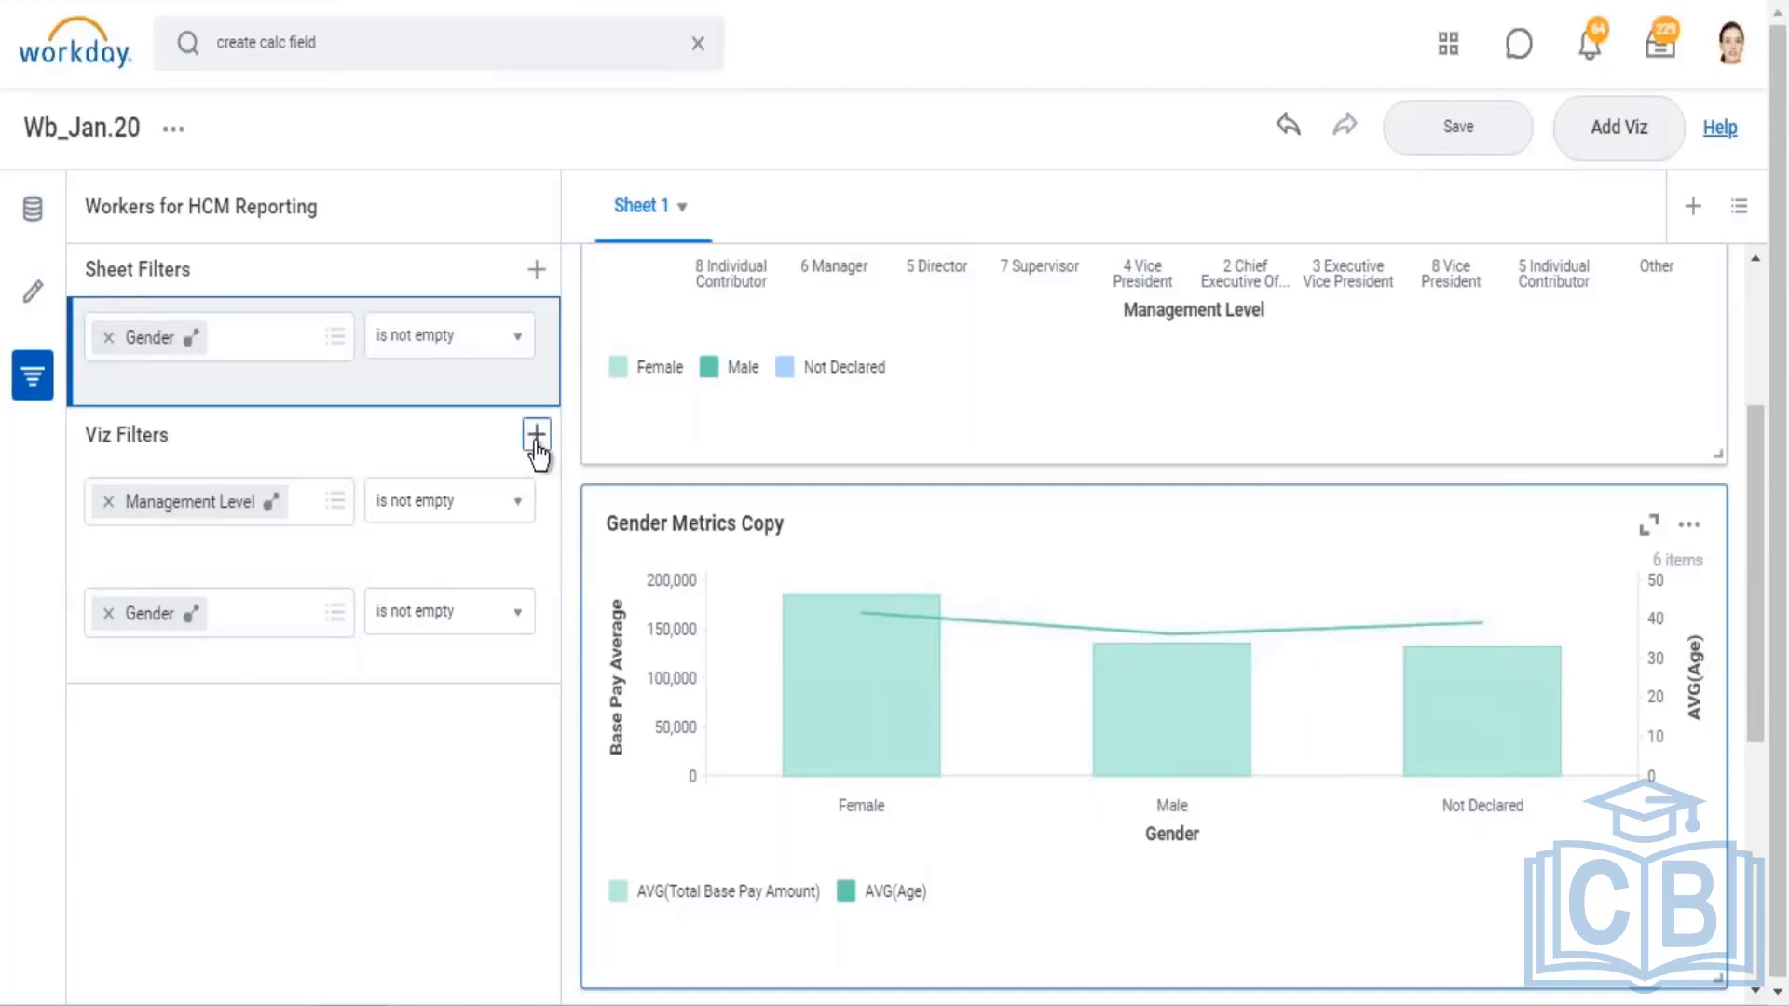
pyautogui.click(547, 615)
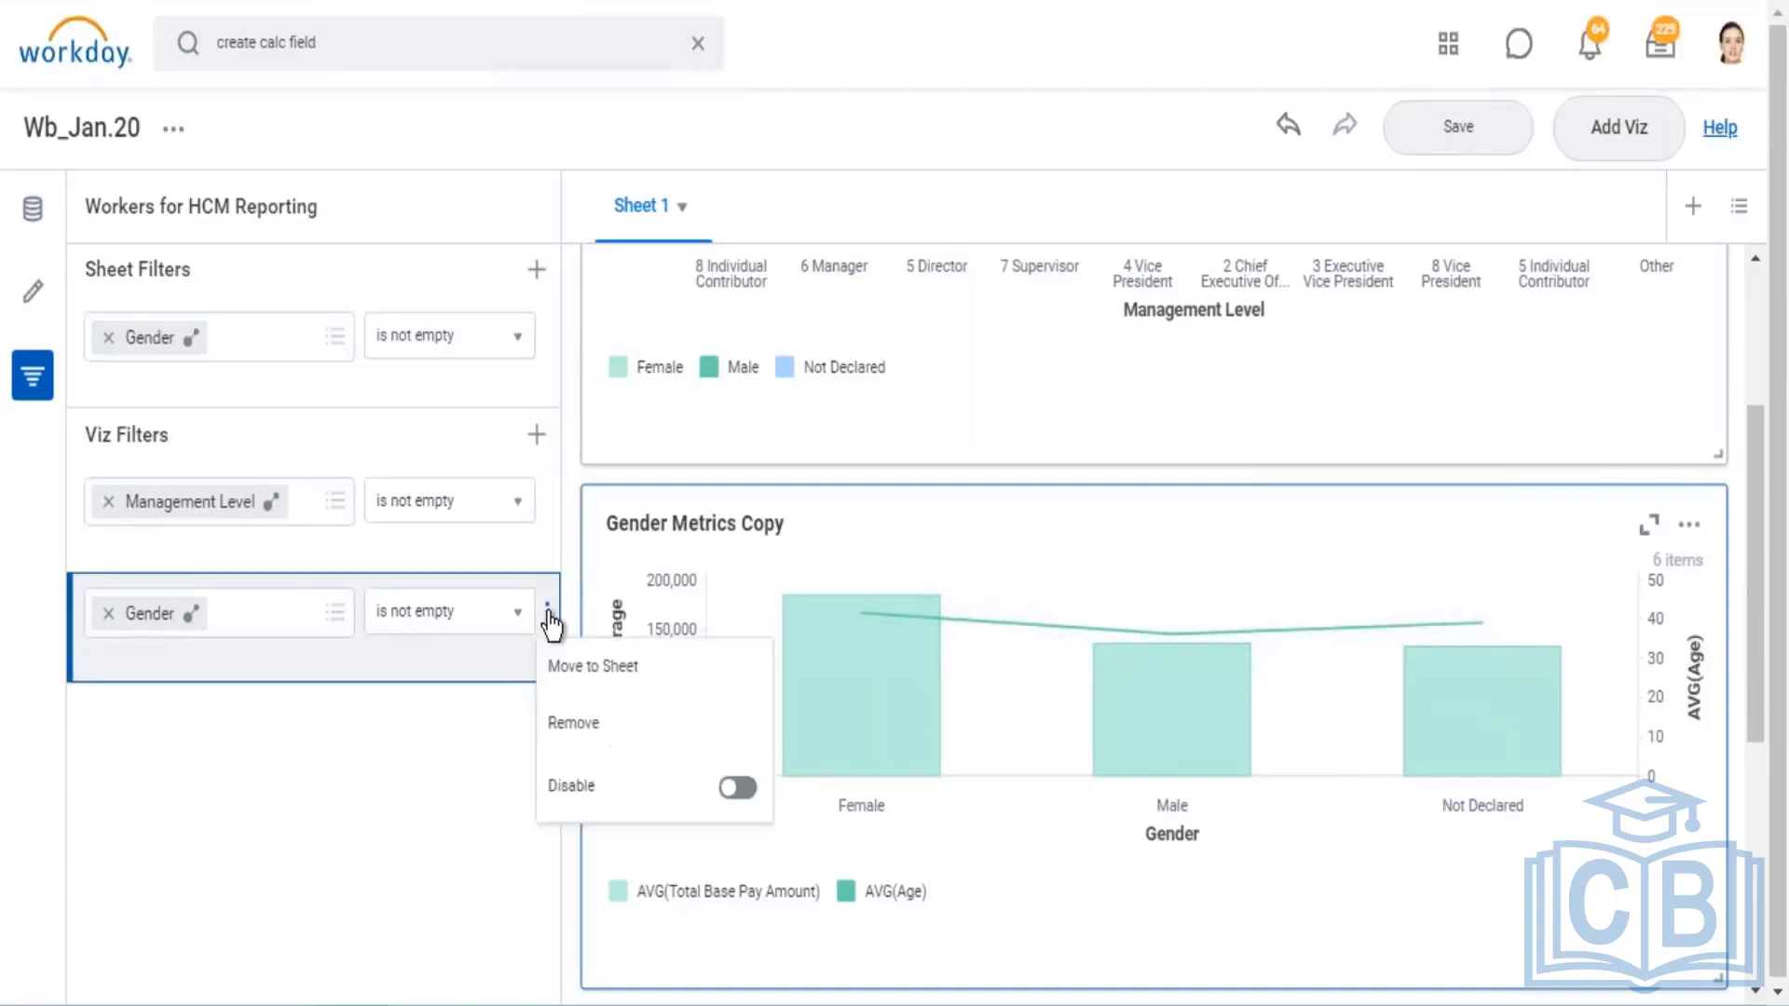
pyautogui.click(590, 727)
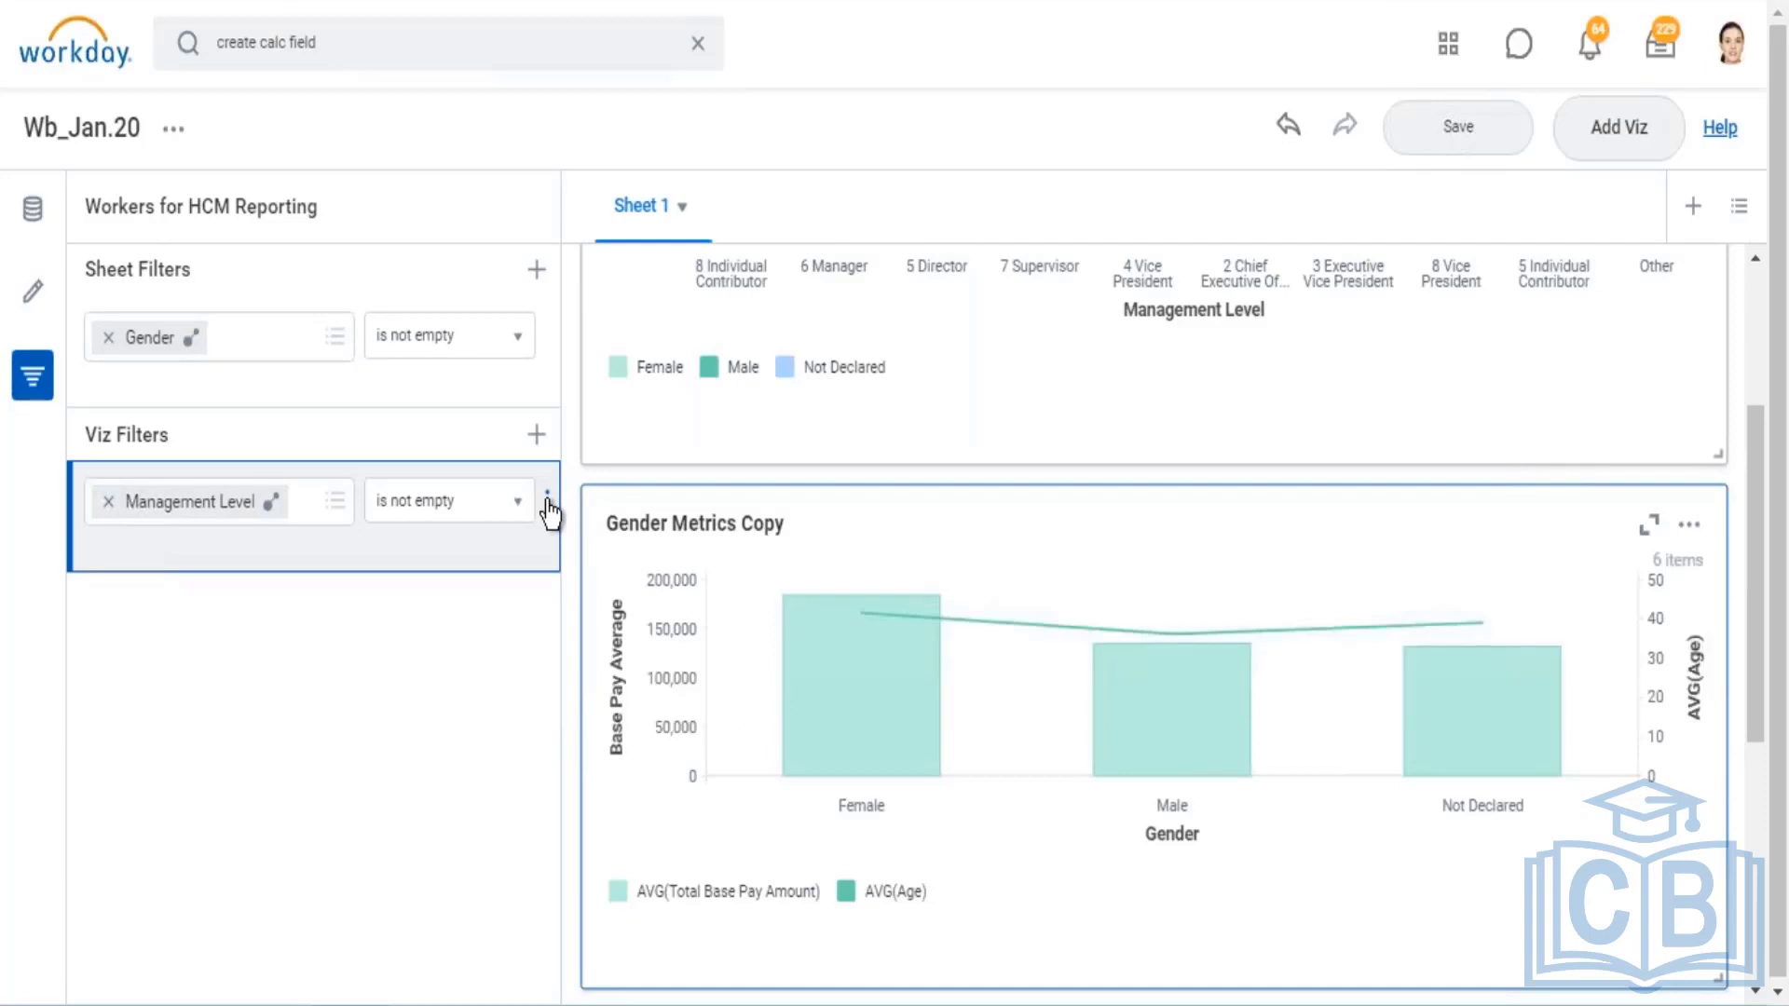
pyautogui.click(547, 503)
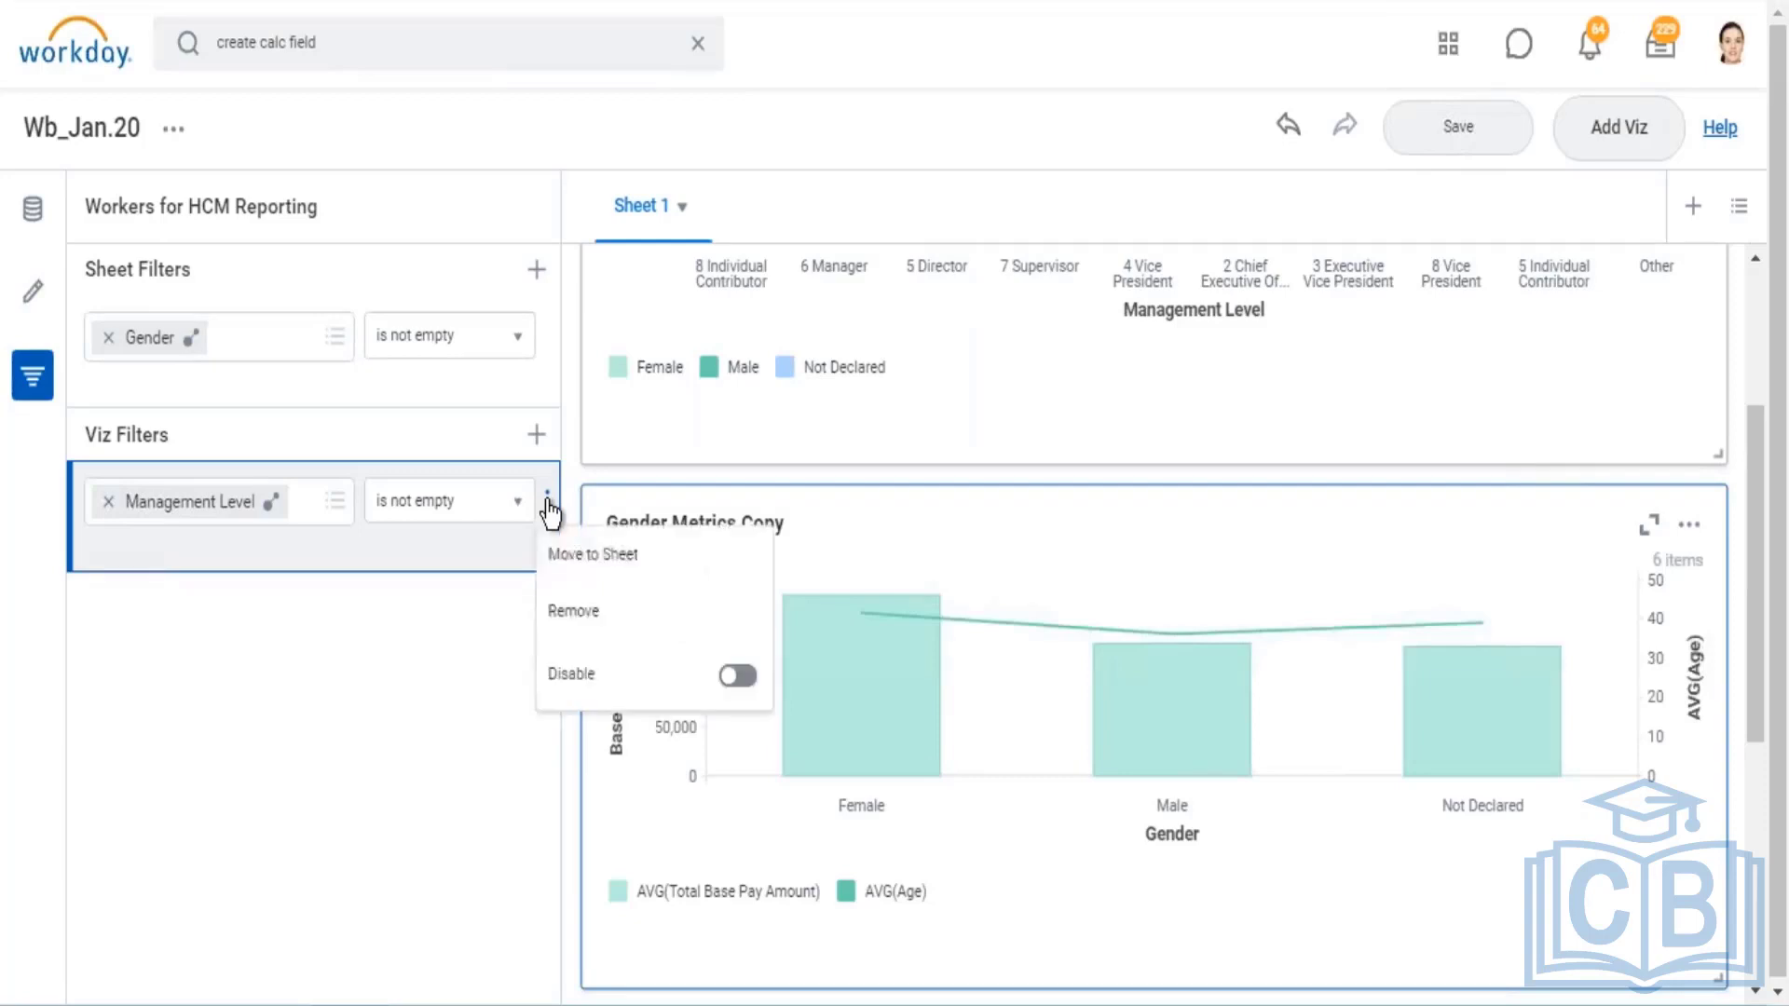
pyautogui.click(573, 613)
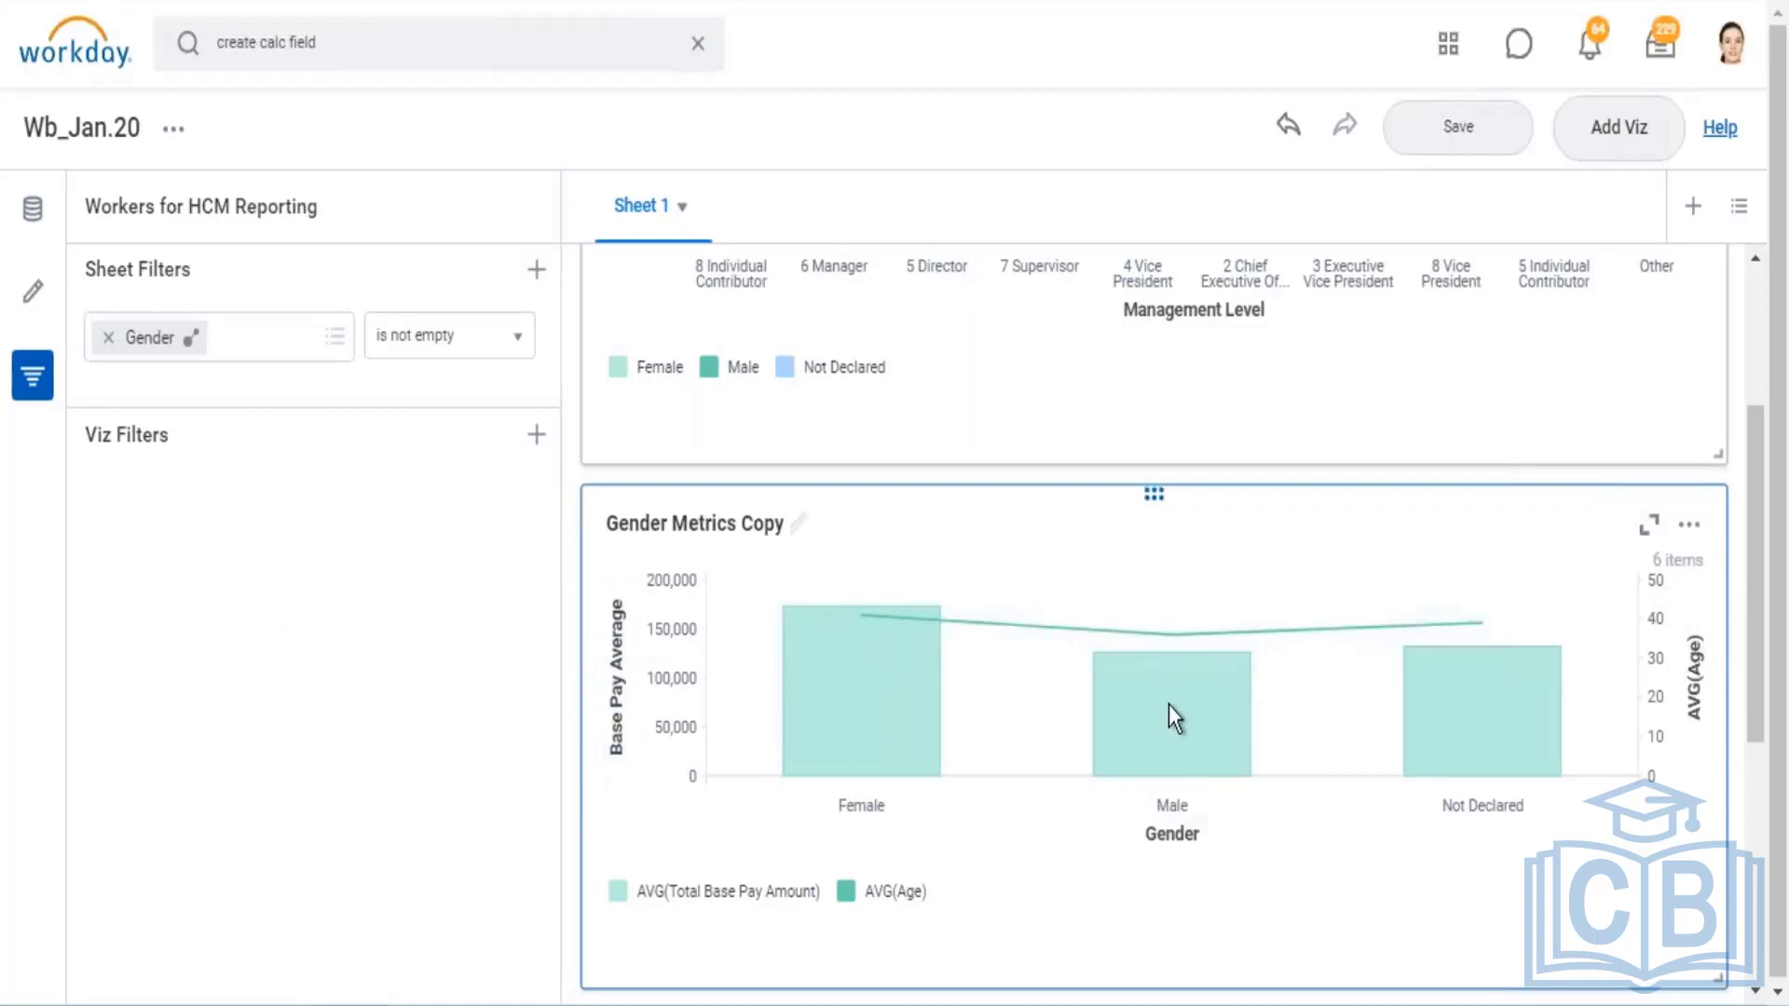
# Review the charts under the Gender sheet filter and inspect the 7 Supervisor details in the Gender Metrics chart
pyautogui.scroll(-3, 1161, 710)
pyautogui.scroll(2, 1242, 658)
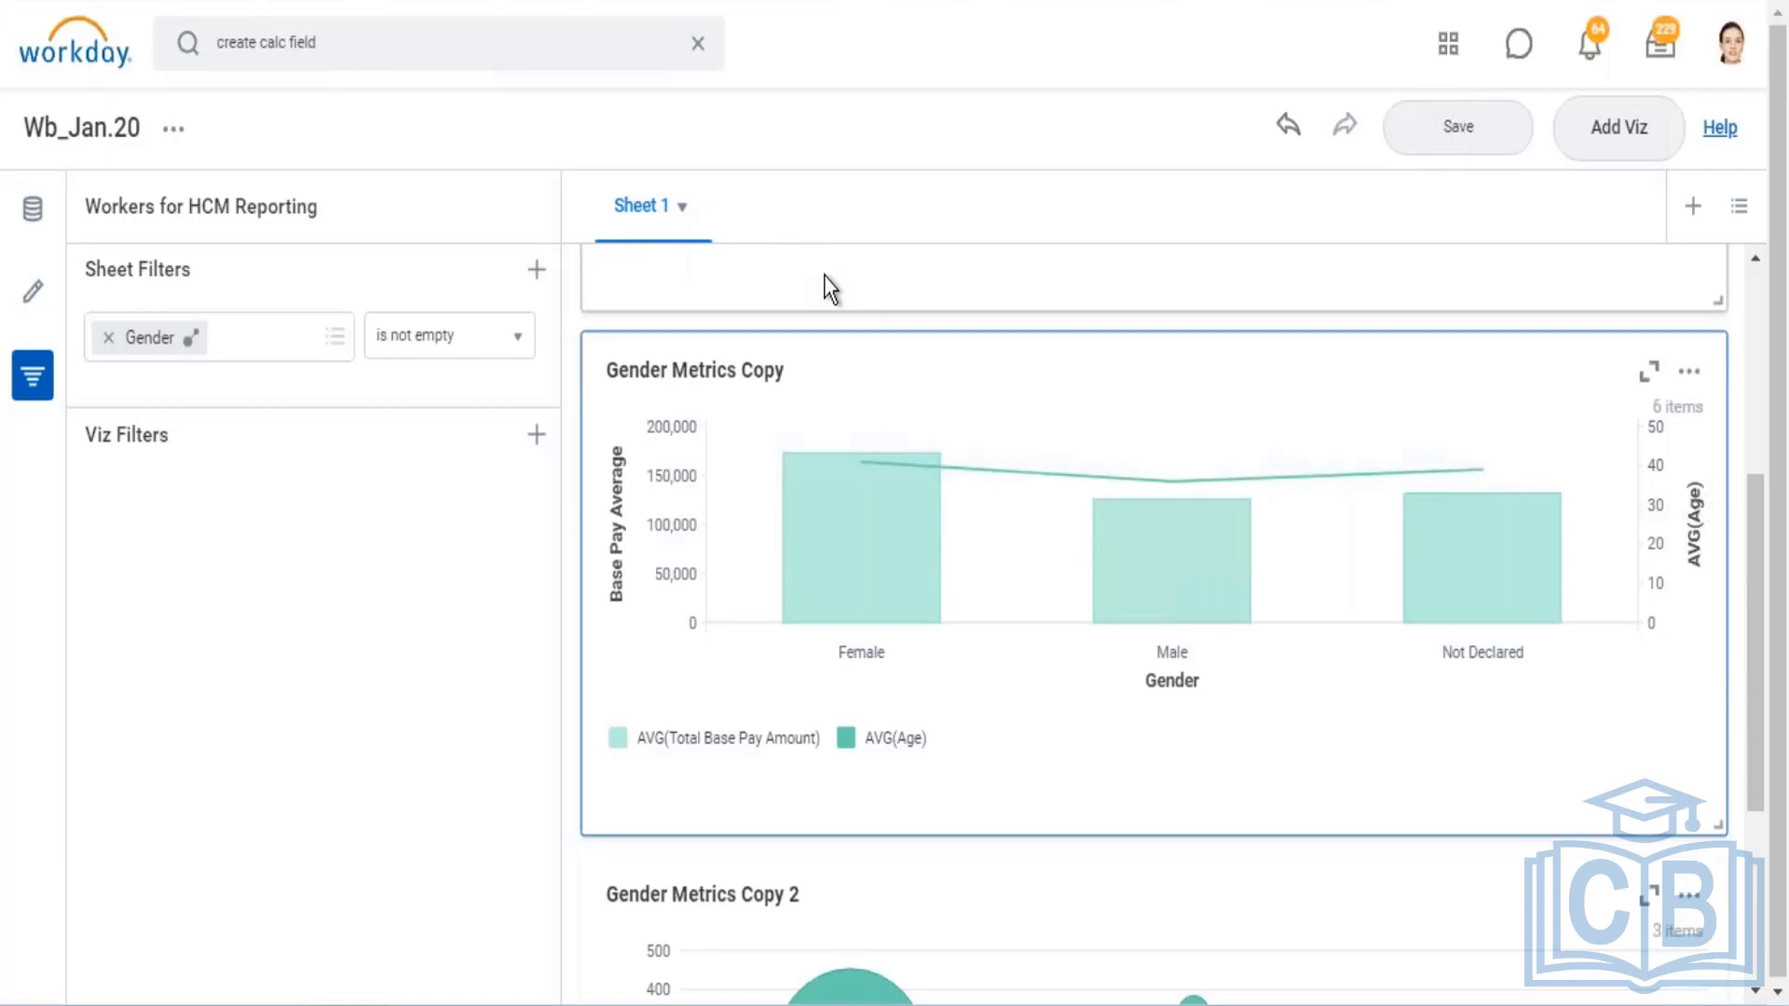
pyautogui.scroll(5, 987, 607)
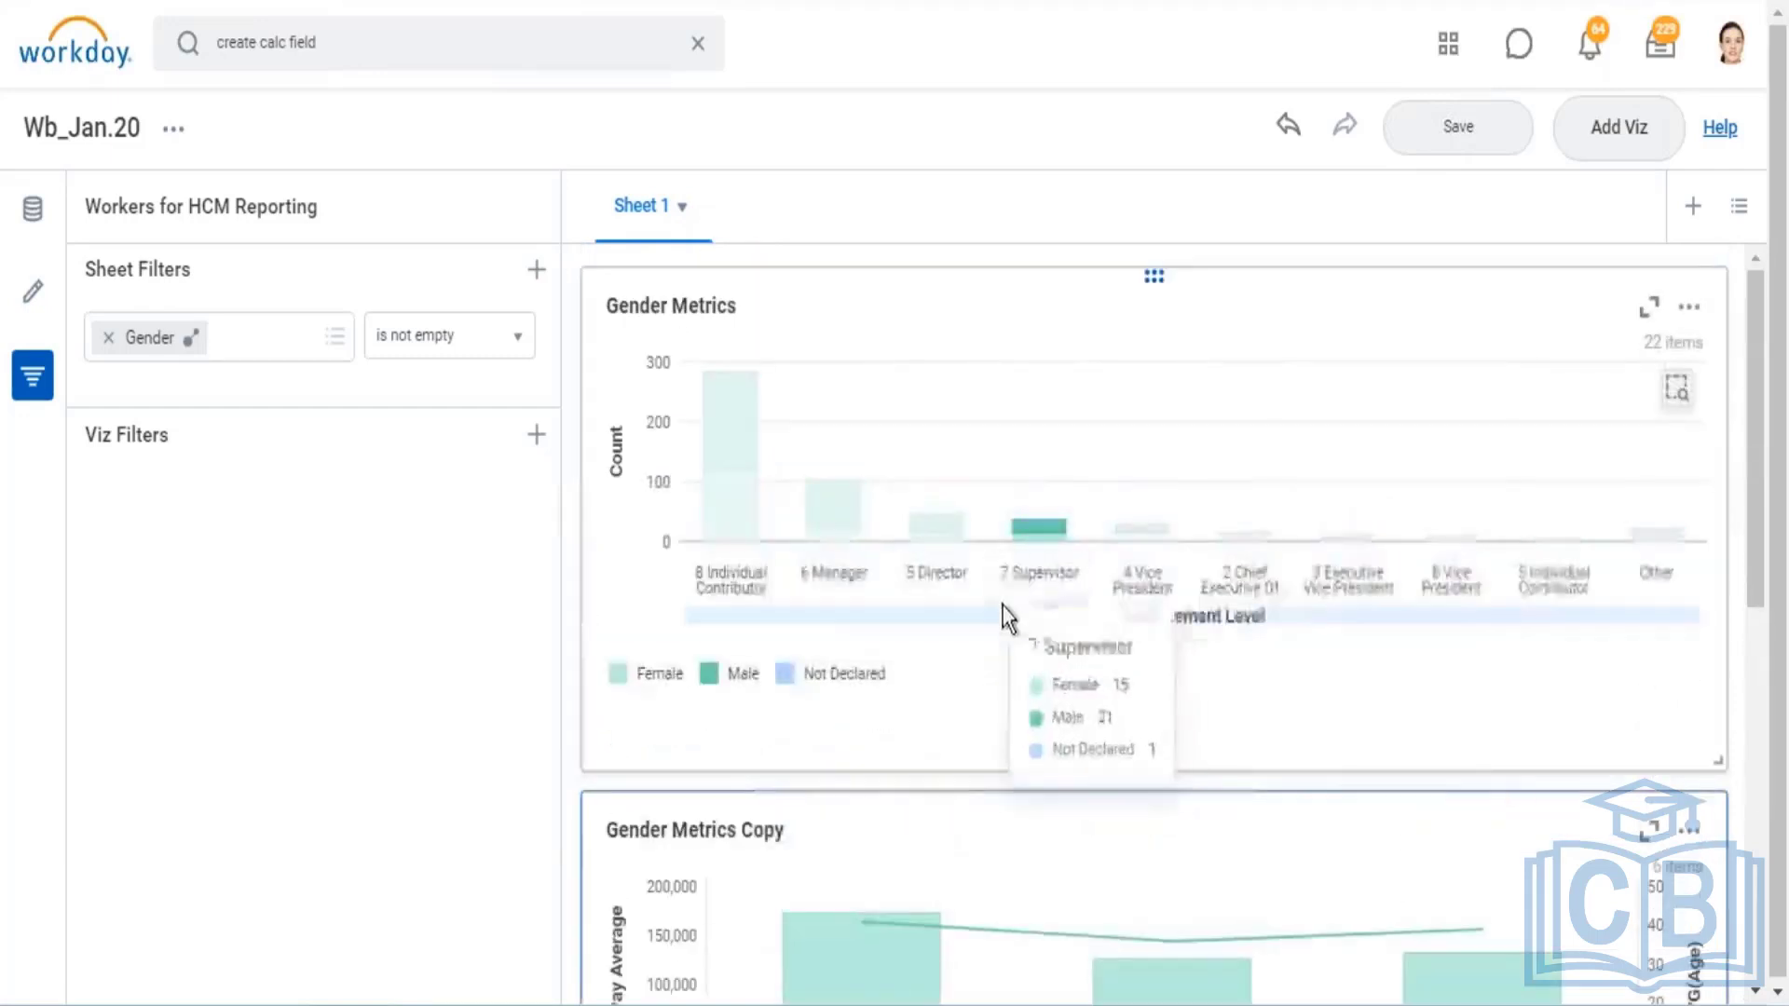
pyautogui.moveTo(1003, 586)
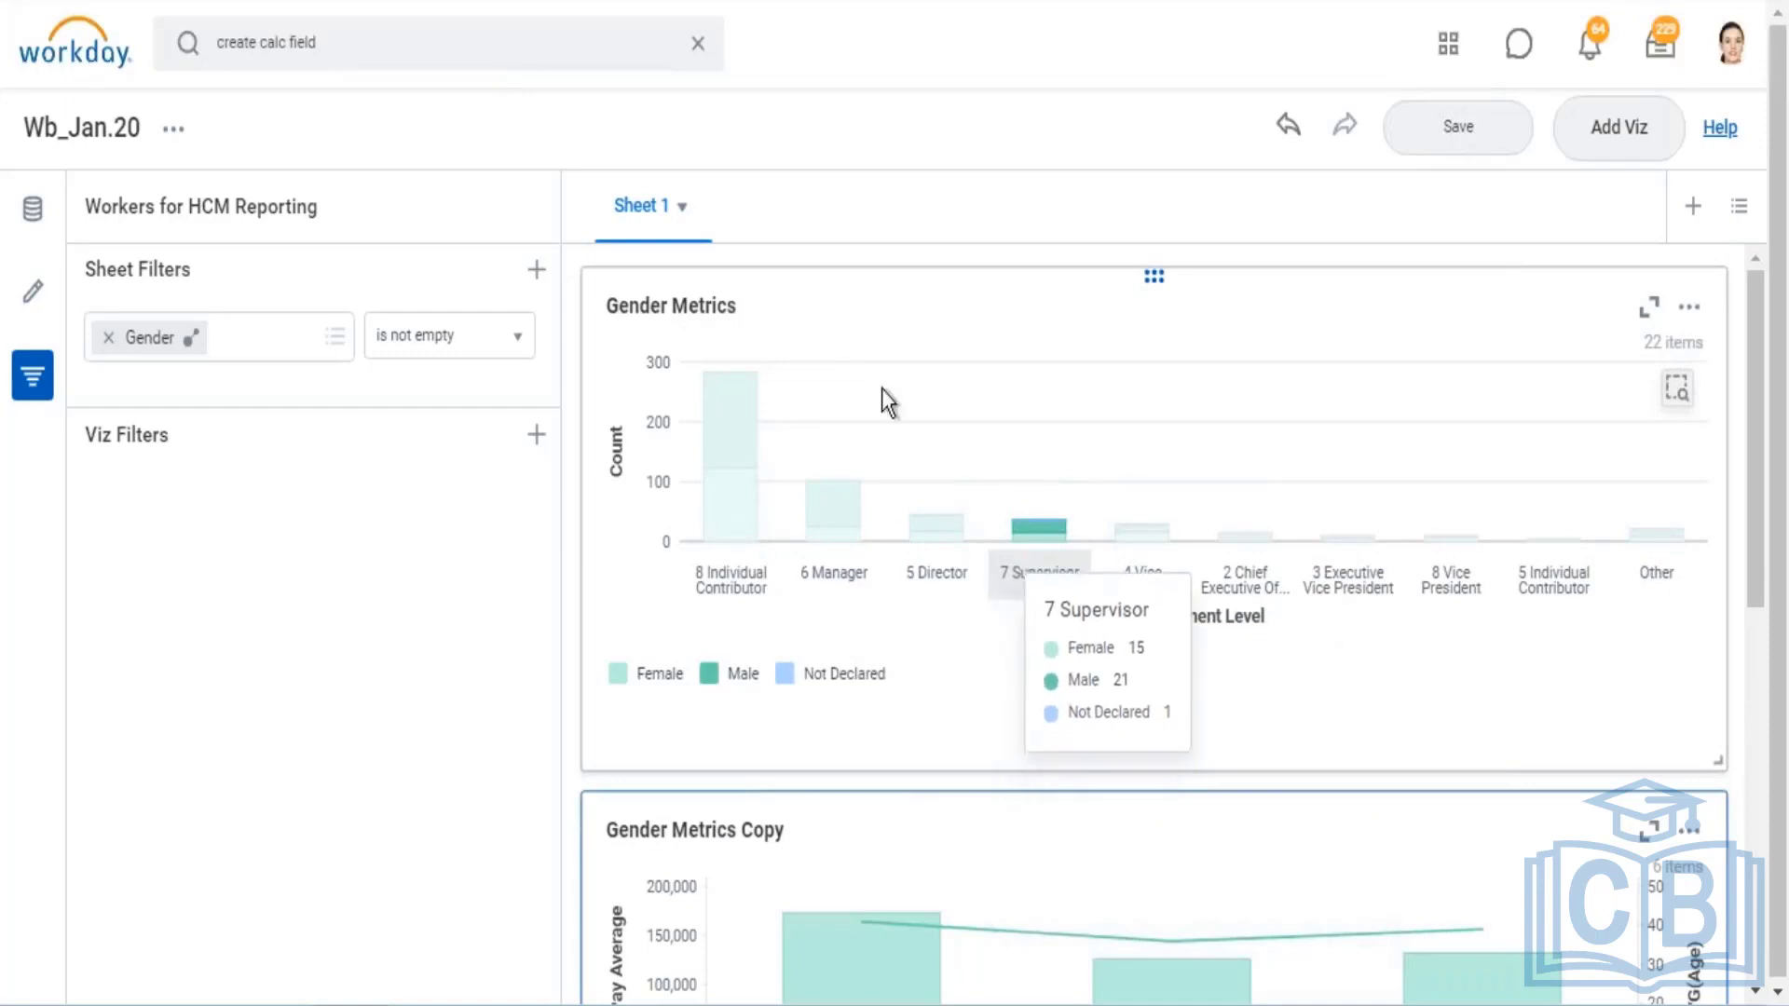
# Inspect the Male count for 8 Individual Contributor and compare the viz filters of the Gender Metrics and Gender Metrics Copy charts
pyautogui.moveTo(724, 377)
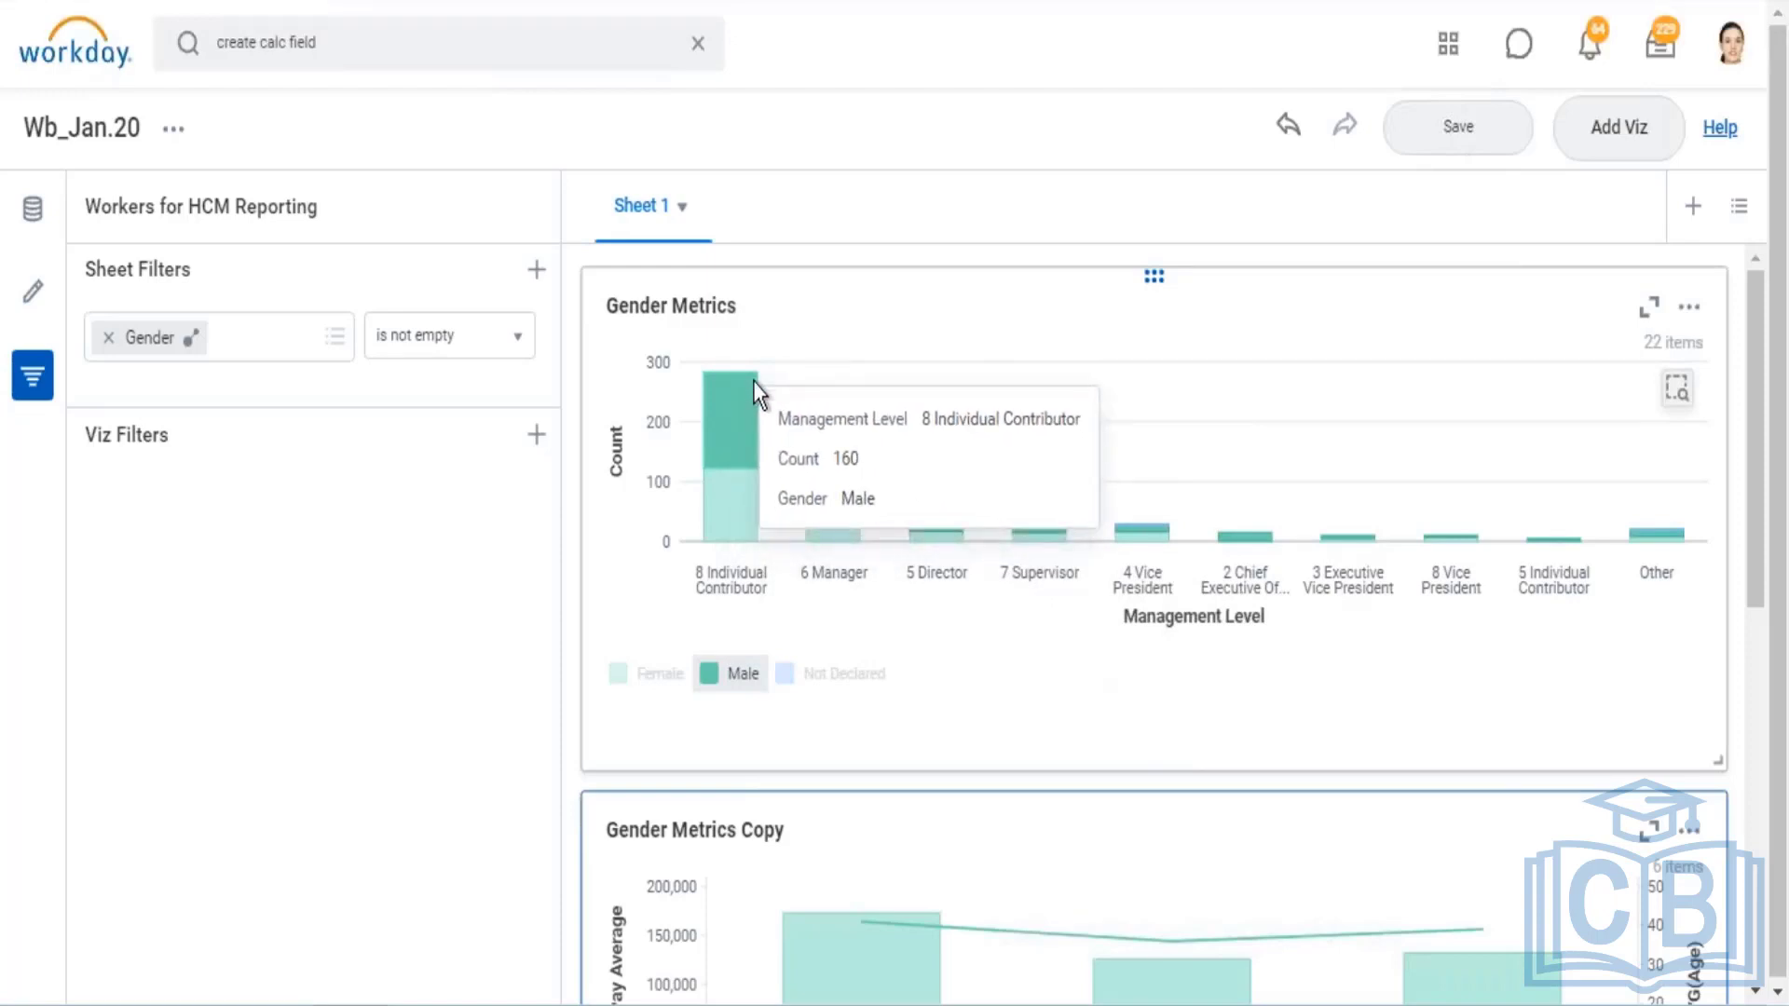
pyautogui.click(1485, 327)
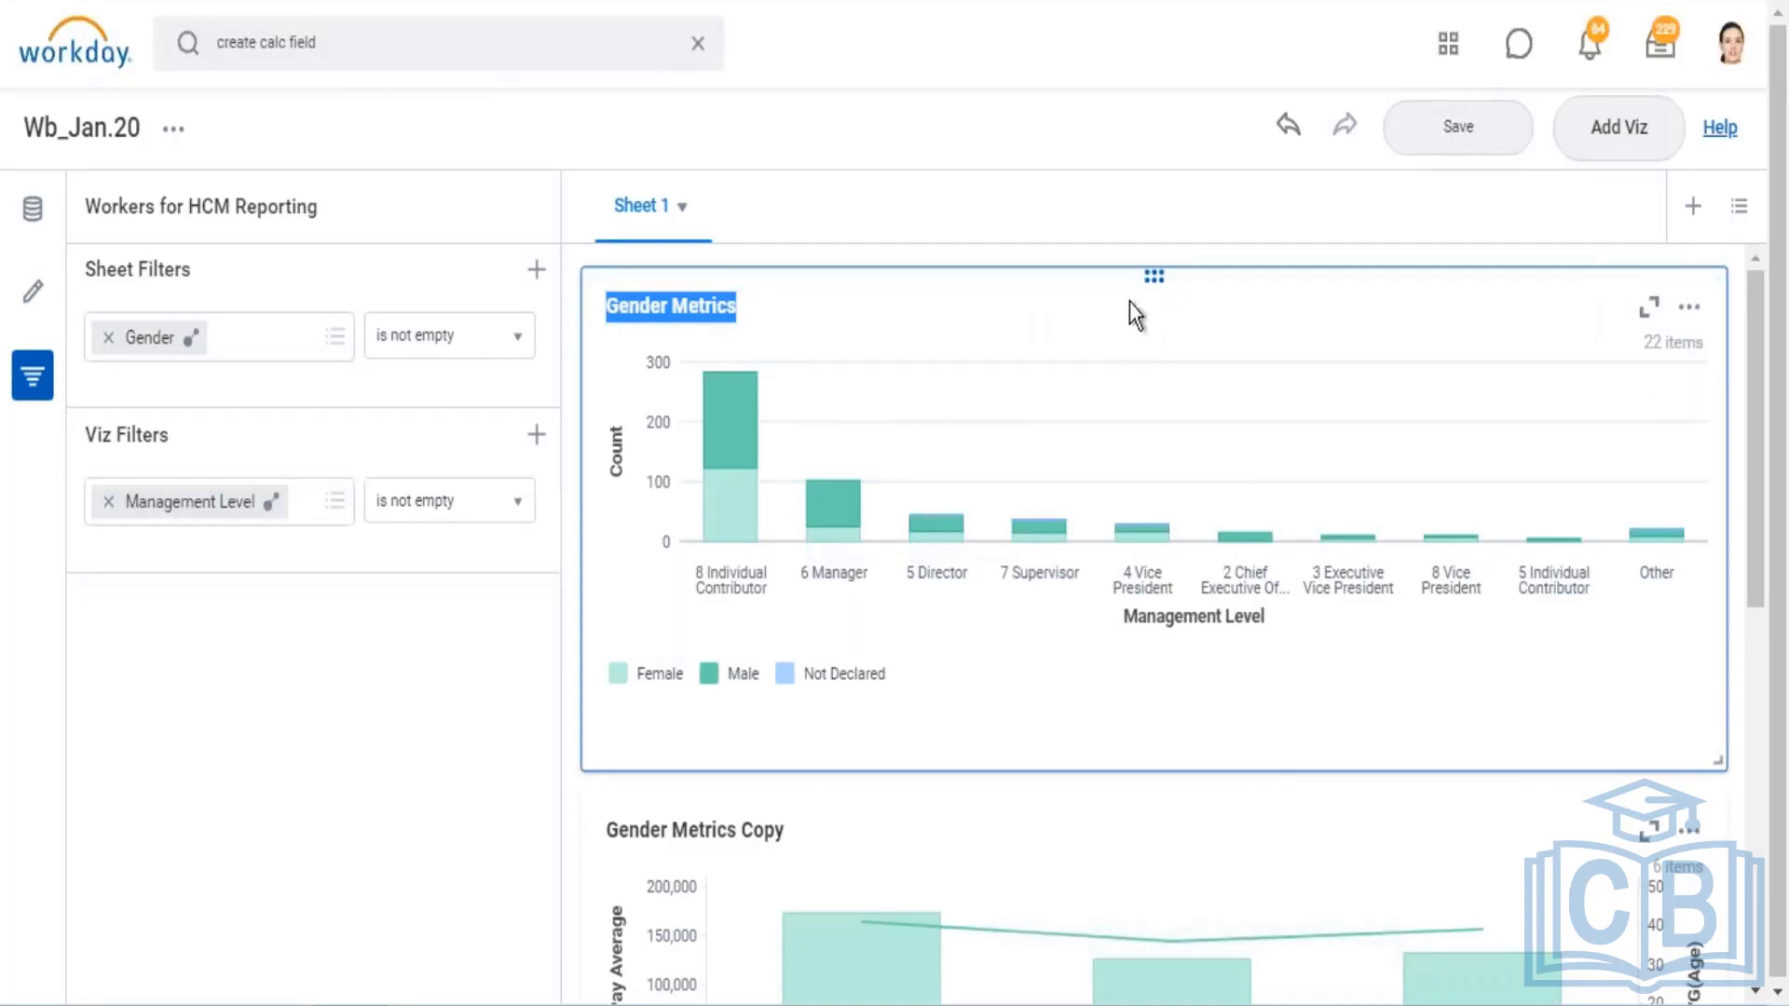
pyautogui.scroll(-5, 1446, 676)
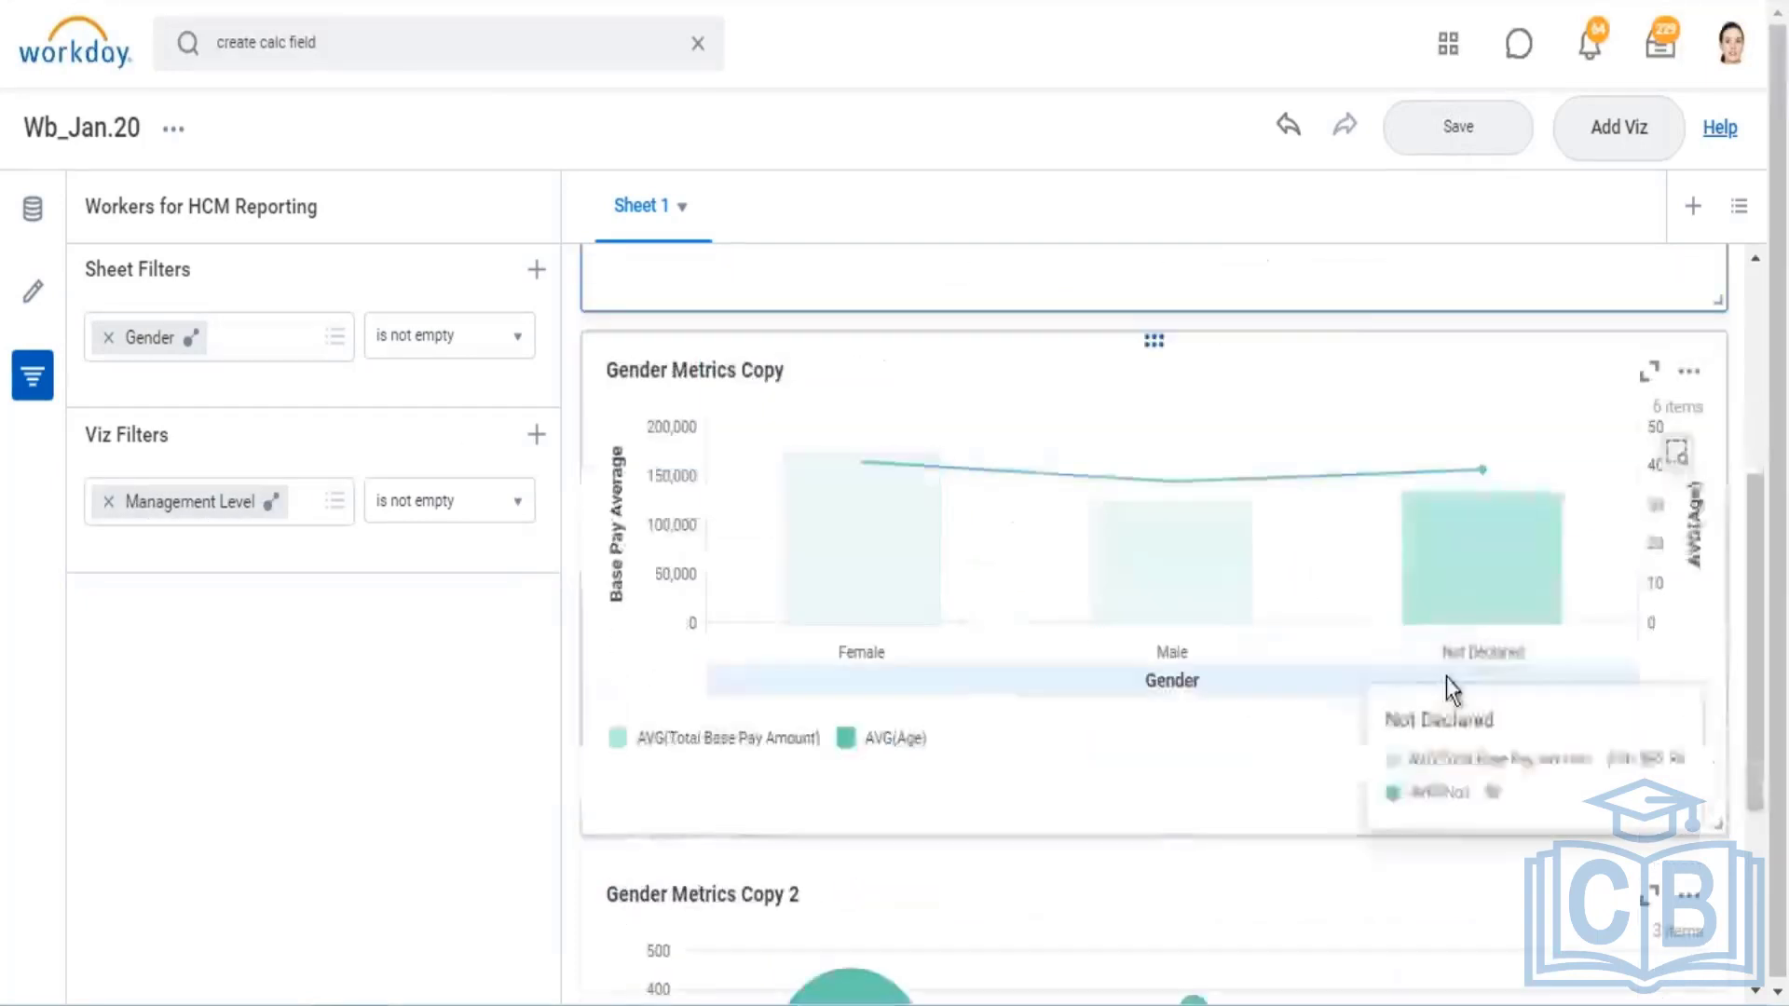
pyautogui.click(1185, 366)
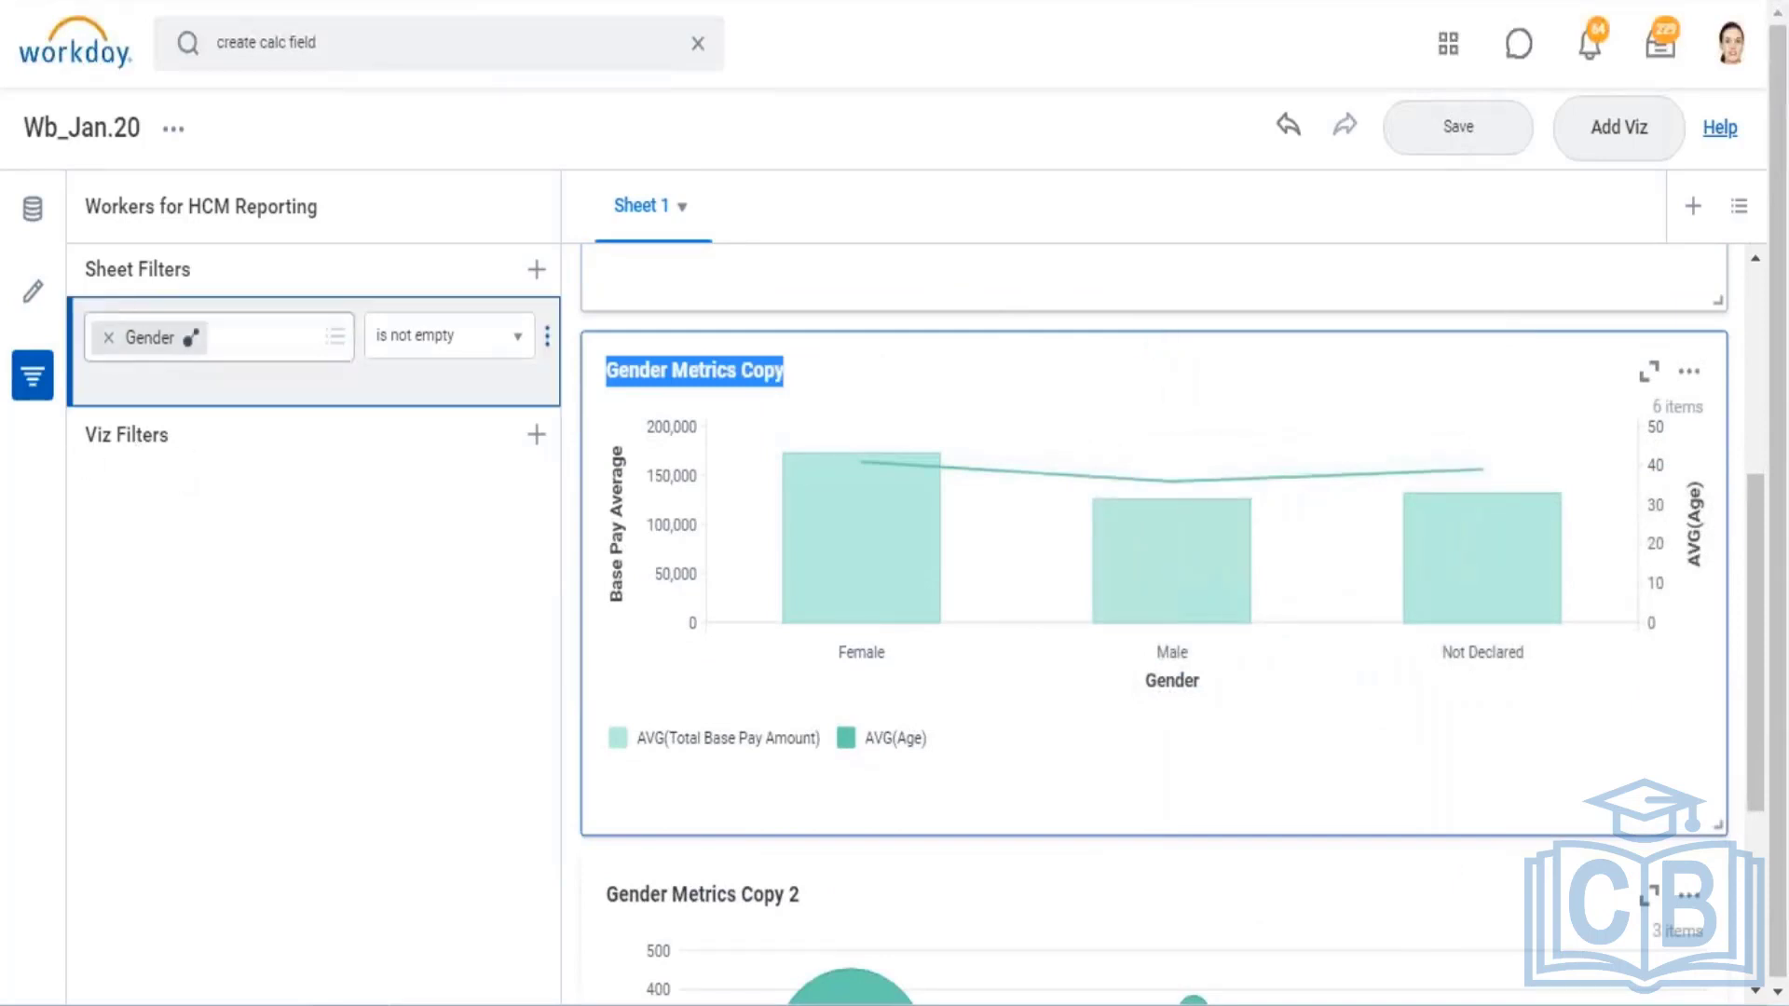
pyautogui.scroll(-4, 1445, 746)
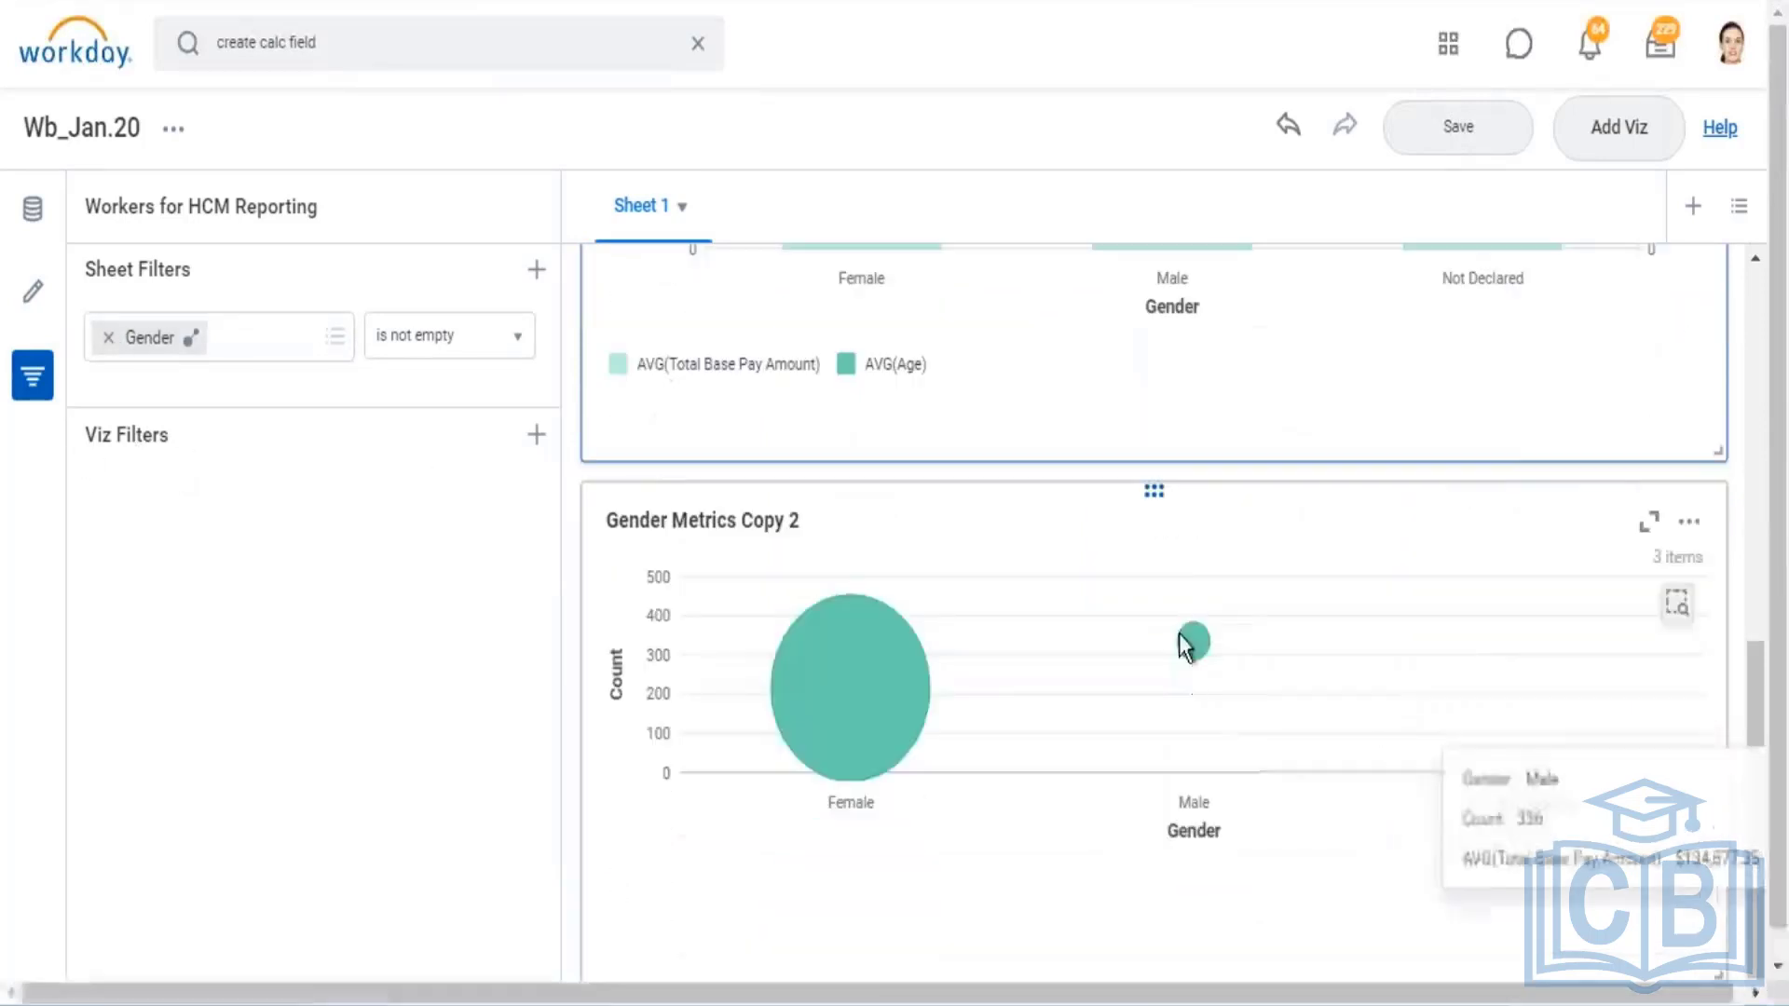
# Remove the Gender viz filter from the Gender Metrics Copy 2 chart
pyautogui.click(1245, 527)
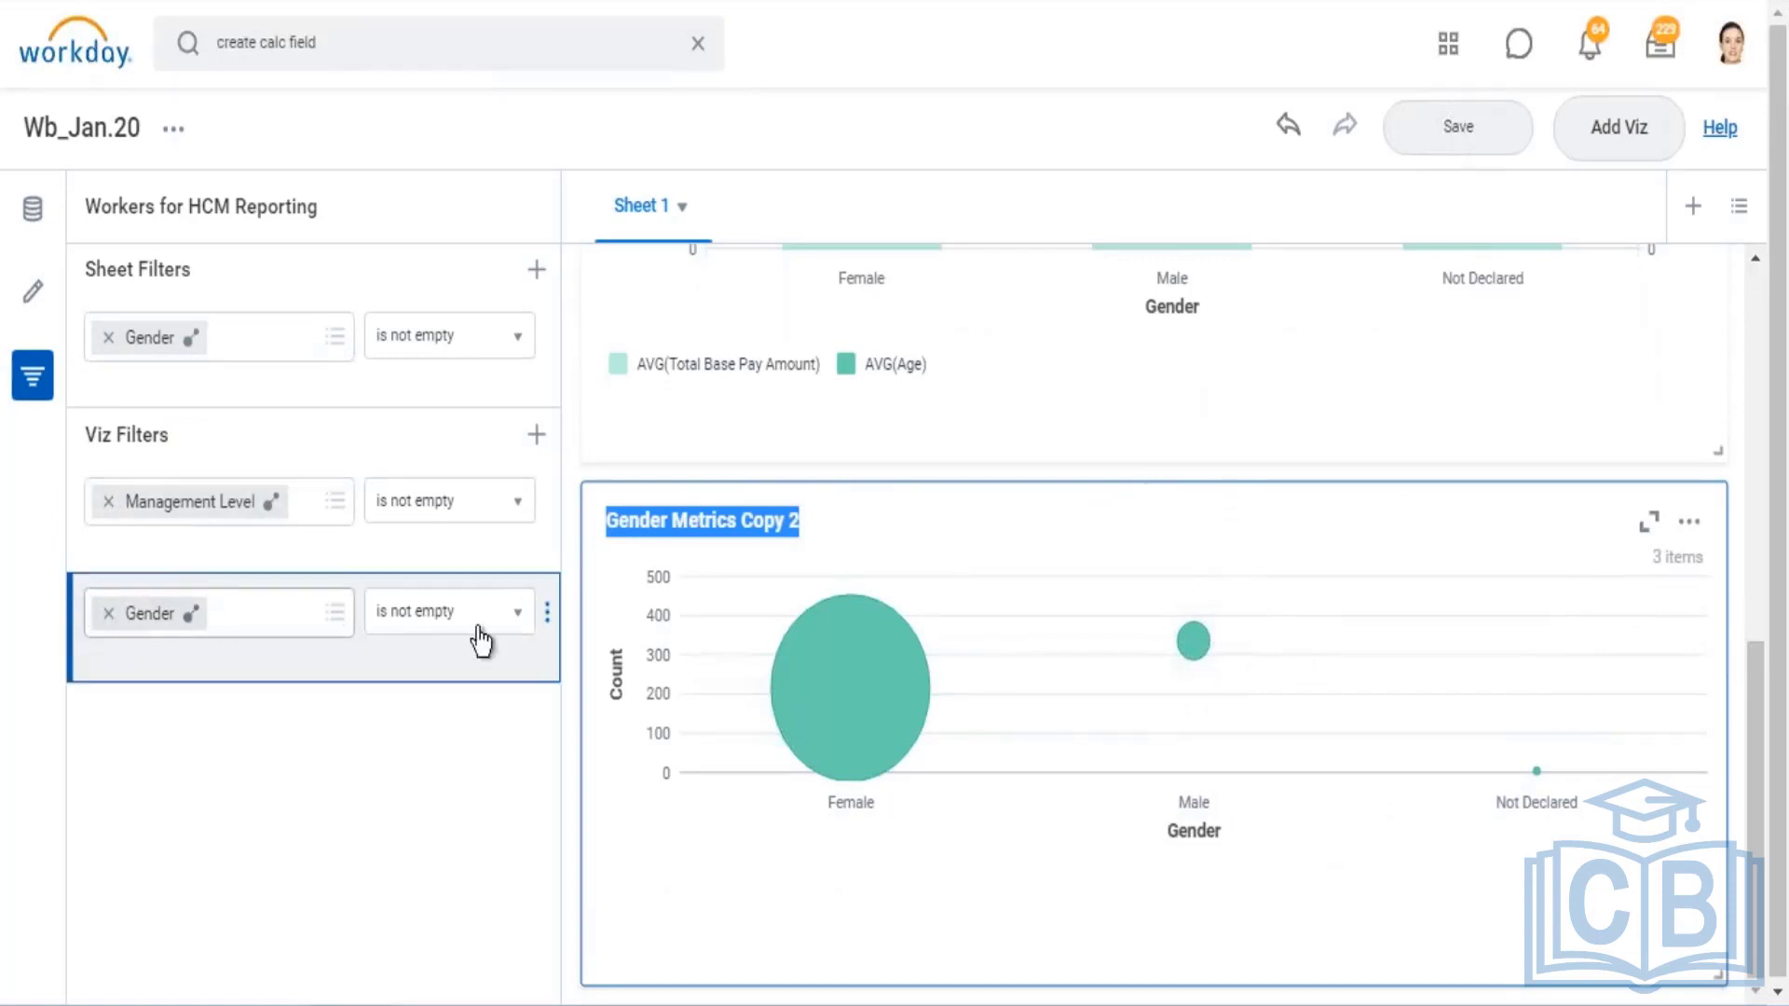
pyautogui.click(547, 614)
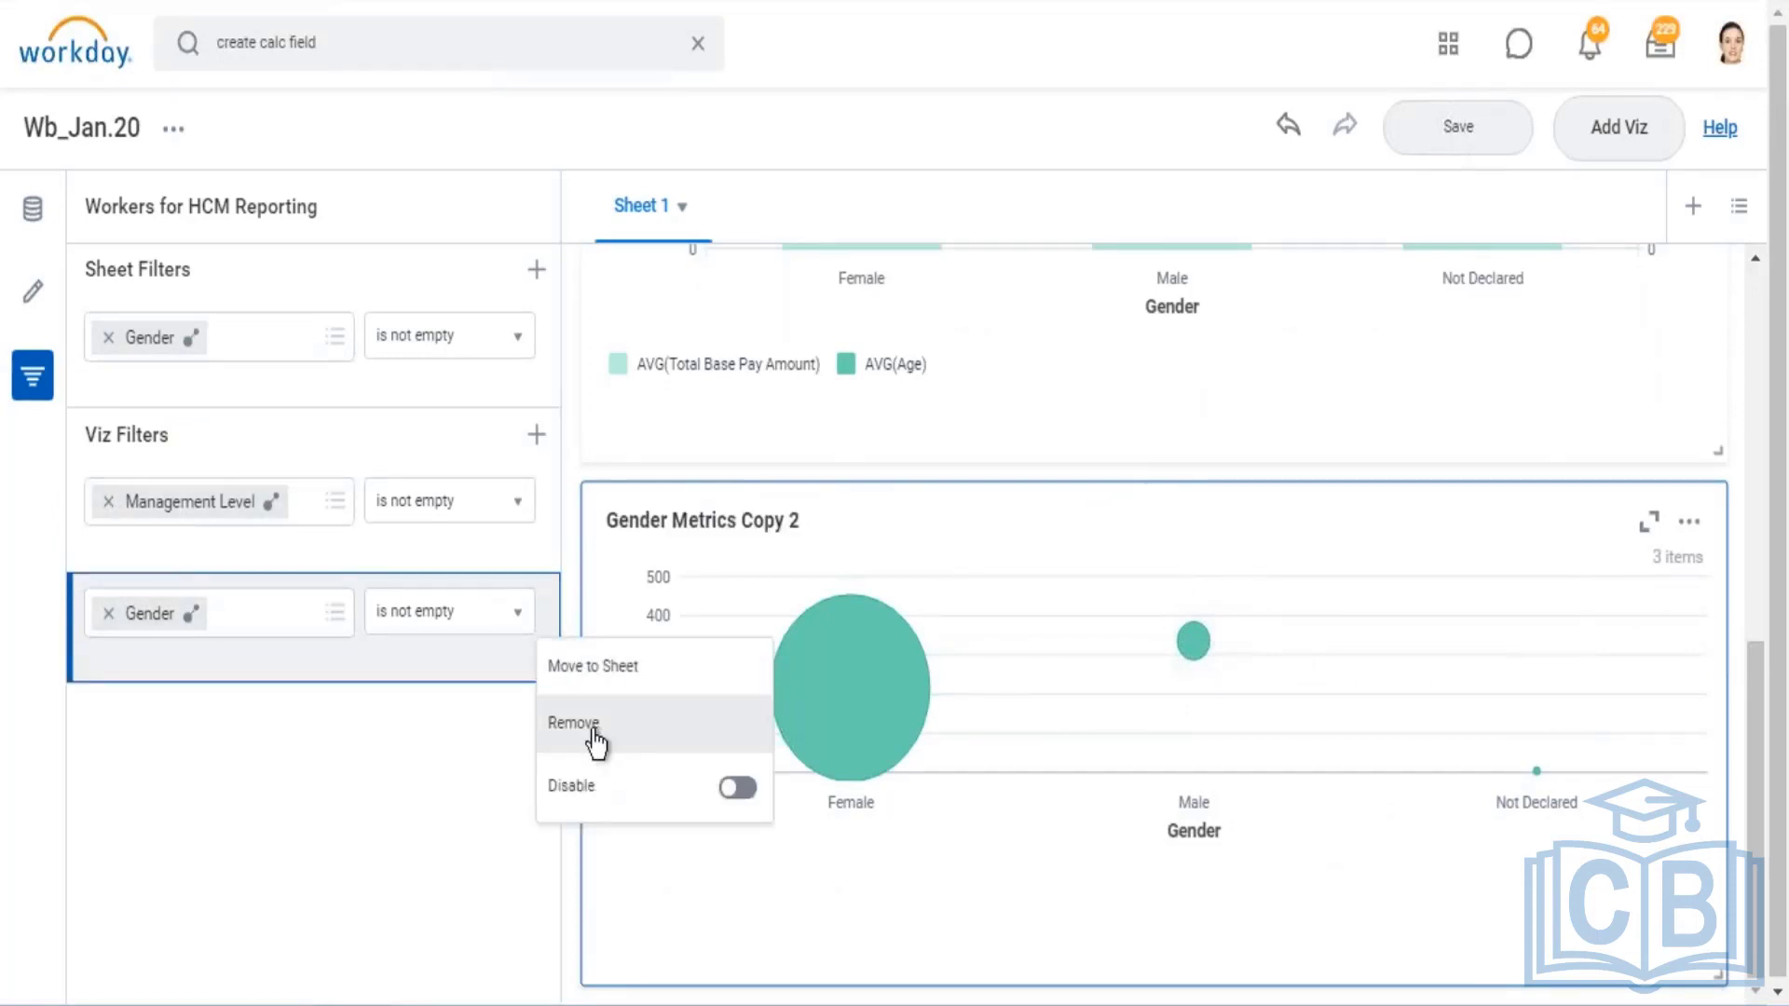
pyautogui.click(591, 741)
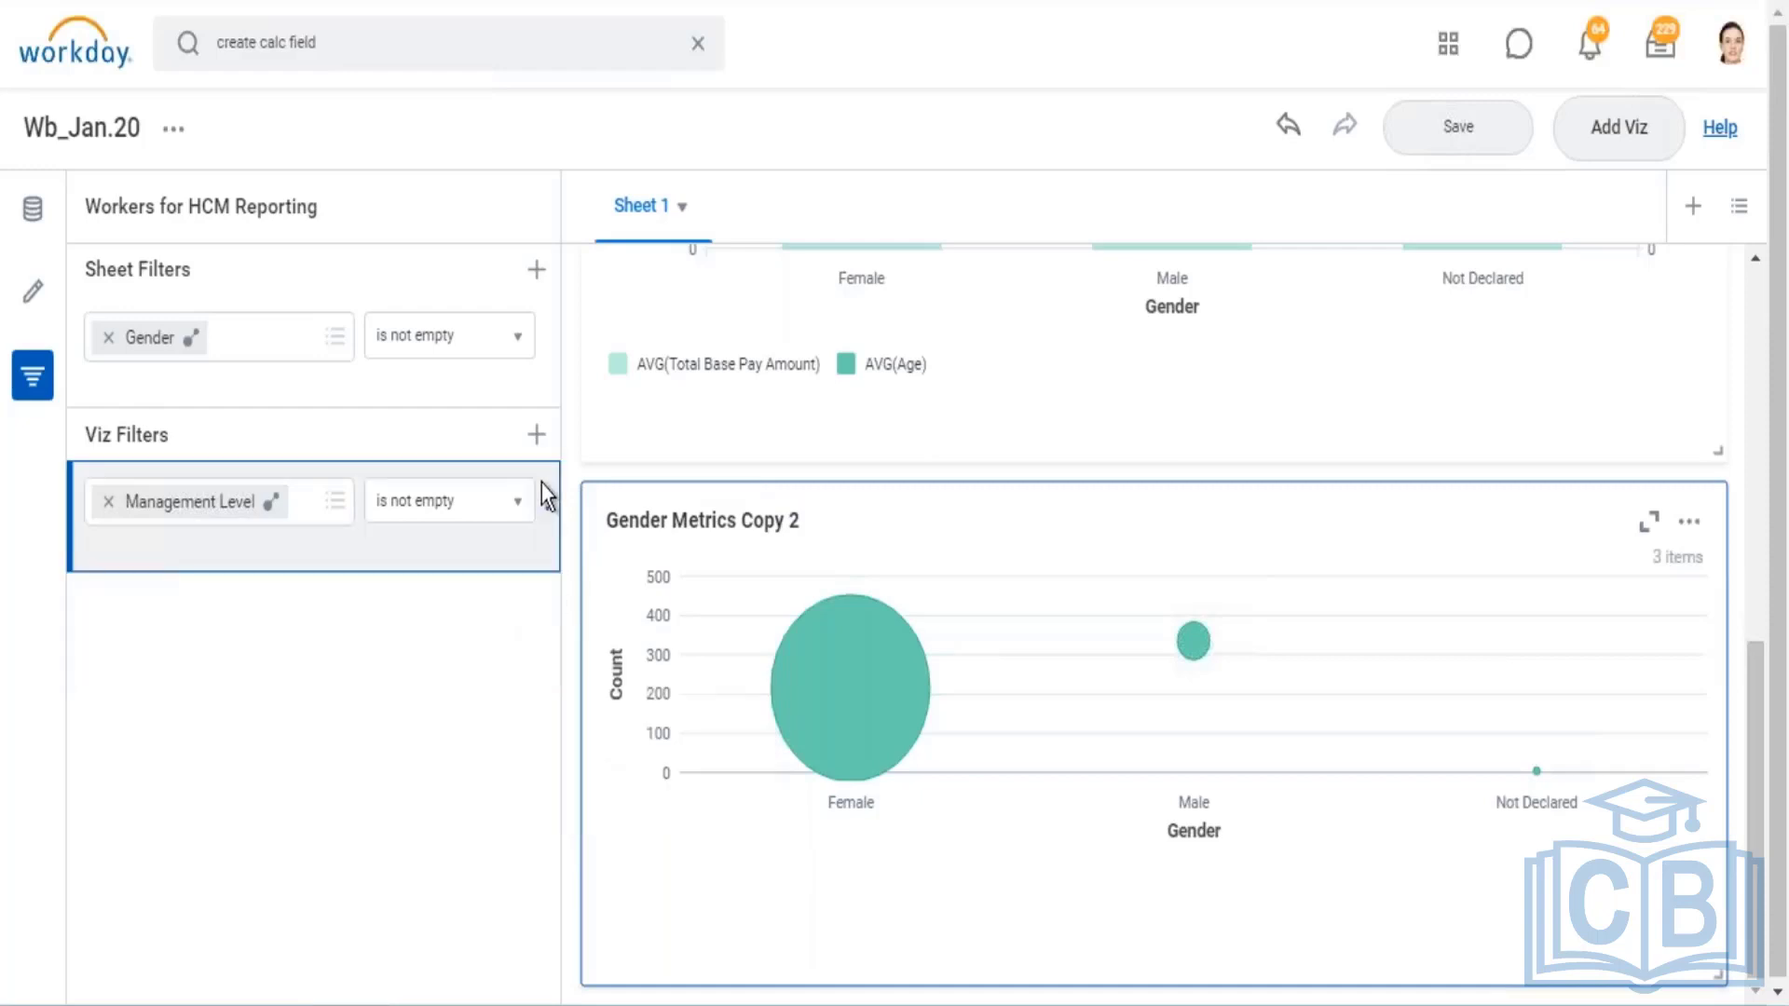
# Disable the Management Level viz filter of the Gender Metrics Copy 2 chart and save the discovery board
pyautogui.click(547, 510)
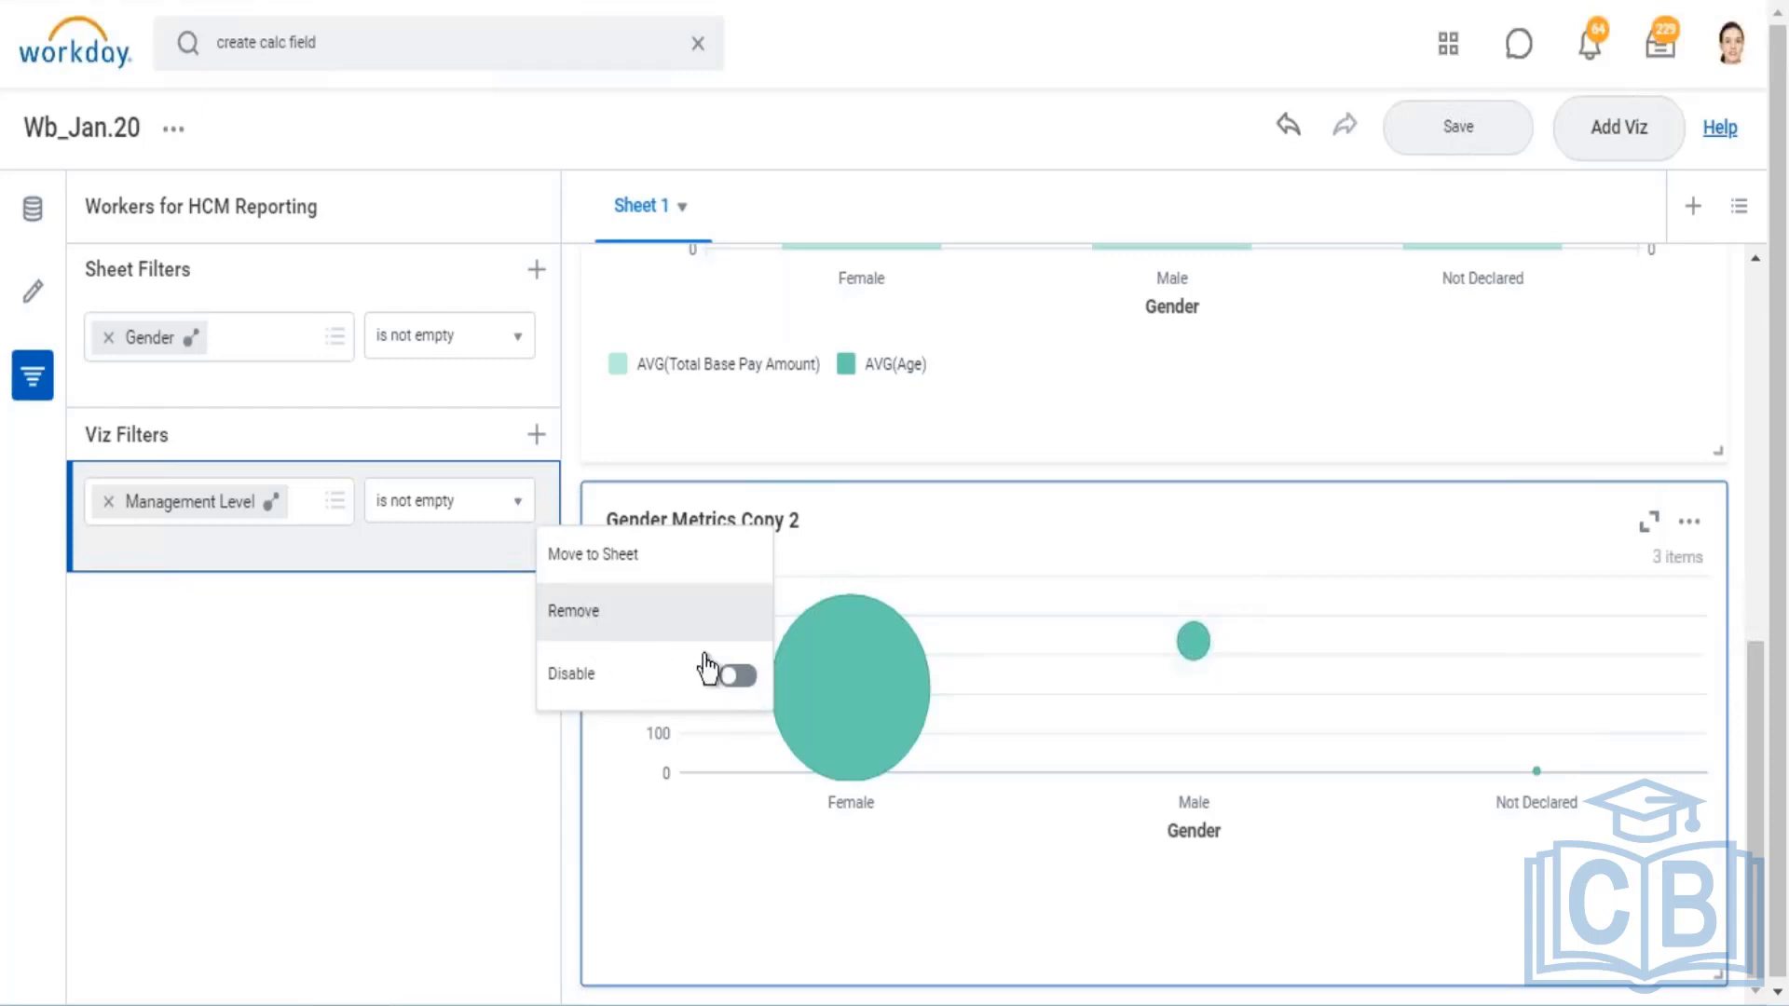
pyautogui.click(743, 678)
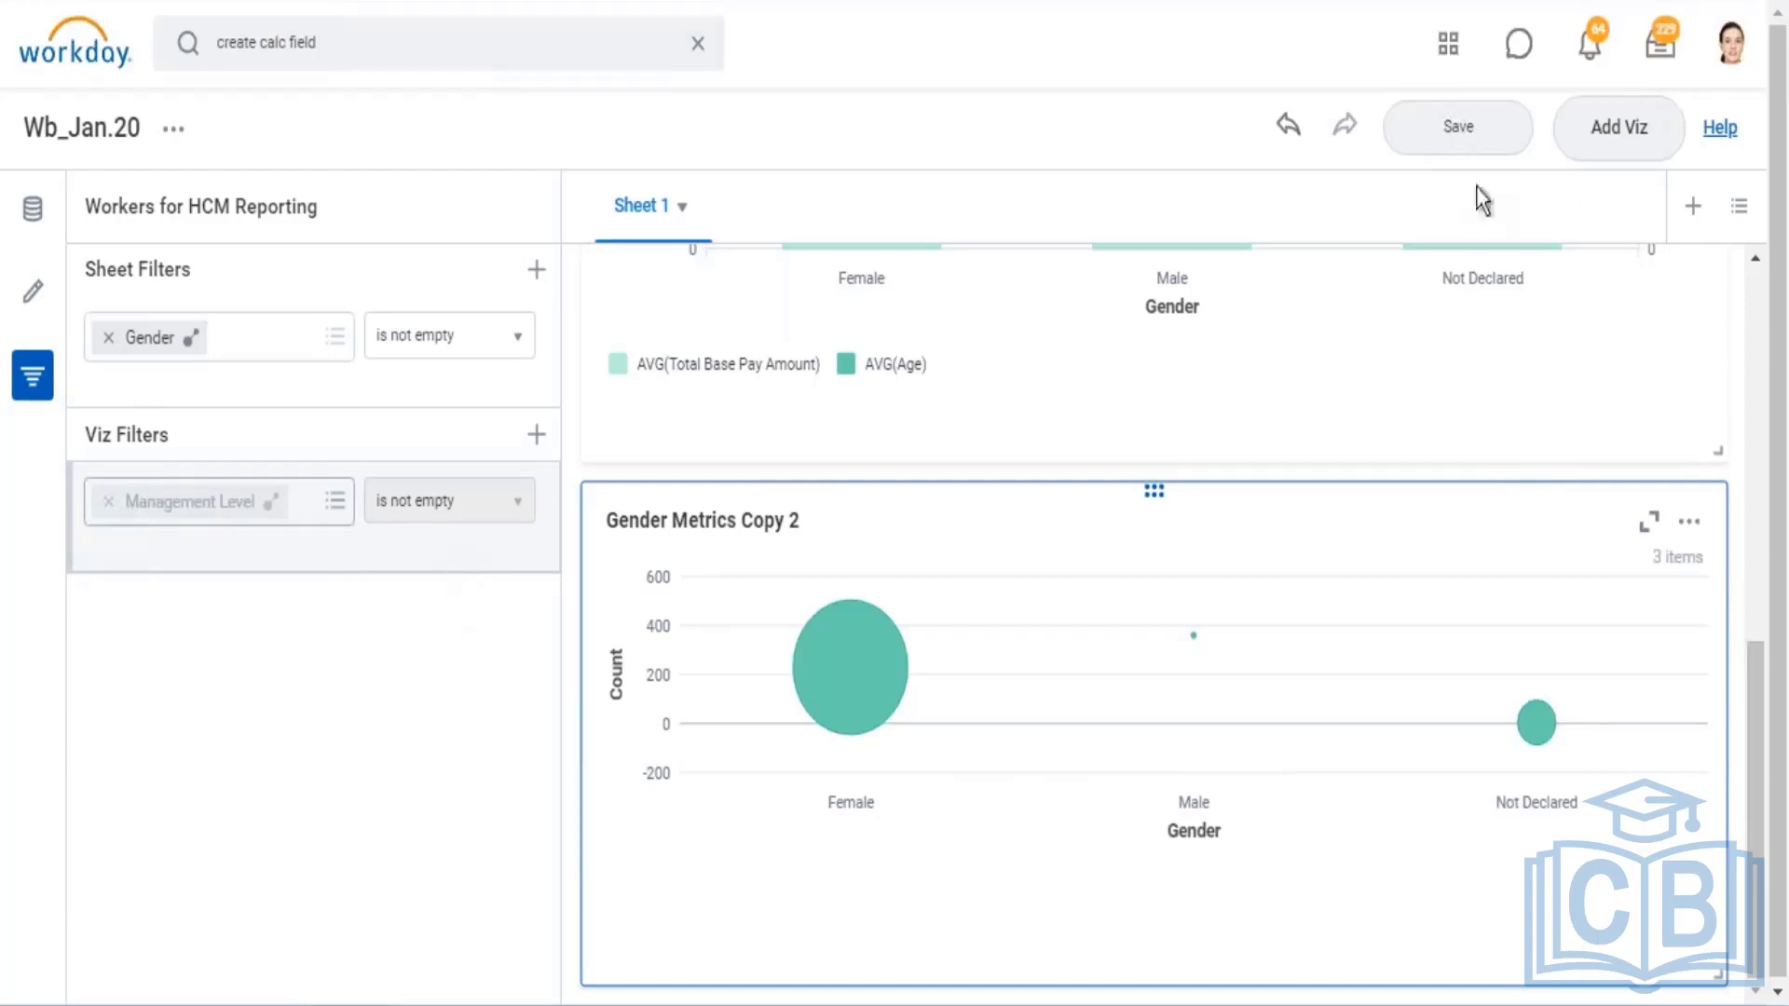
pyautogui.click(1458, 127)
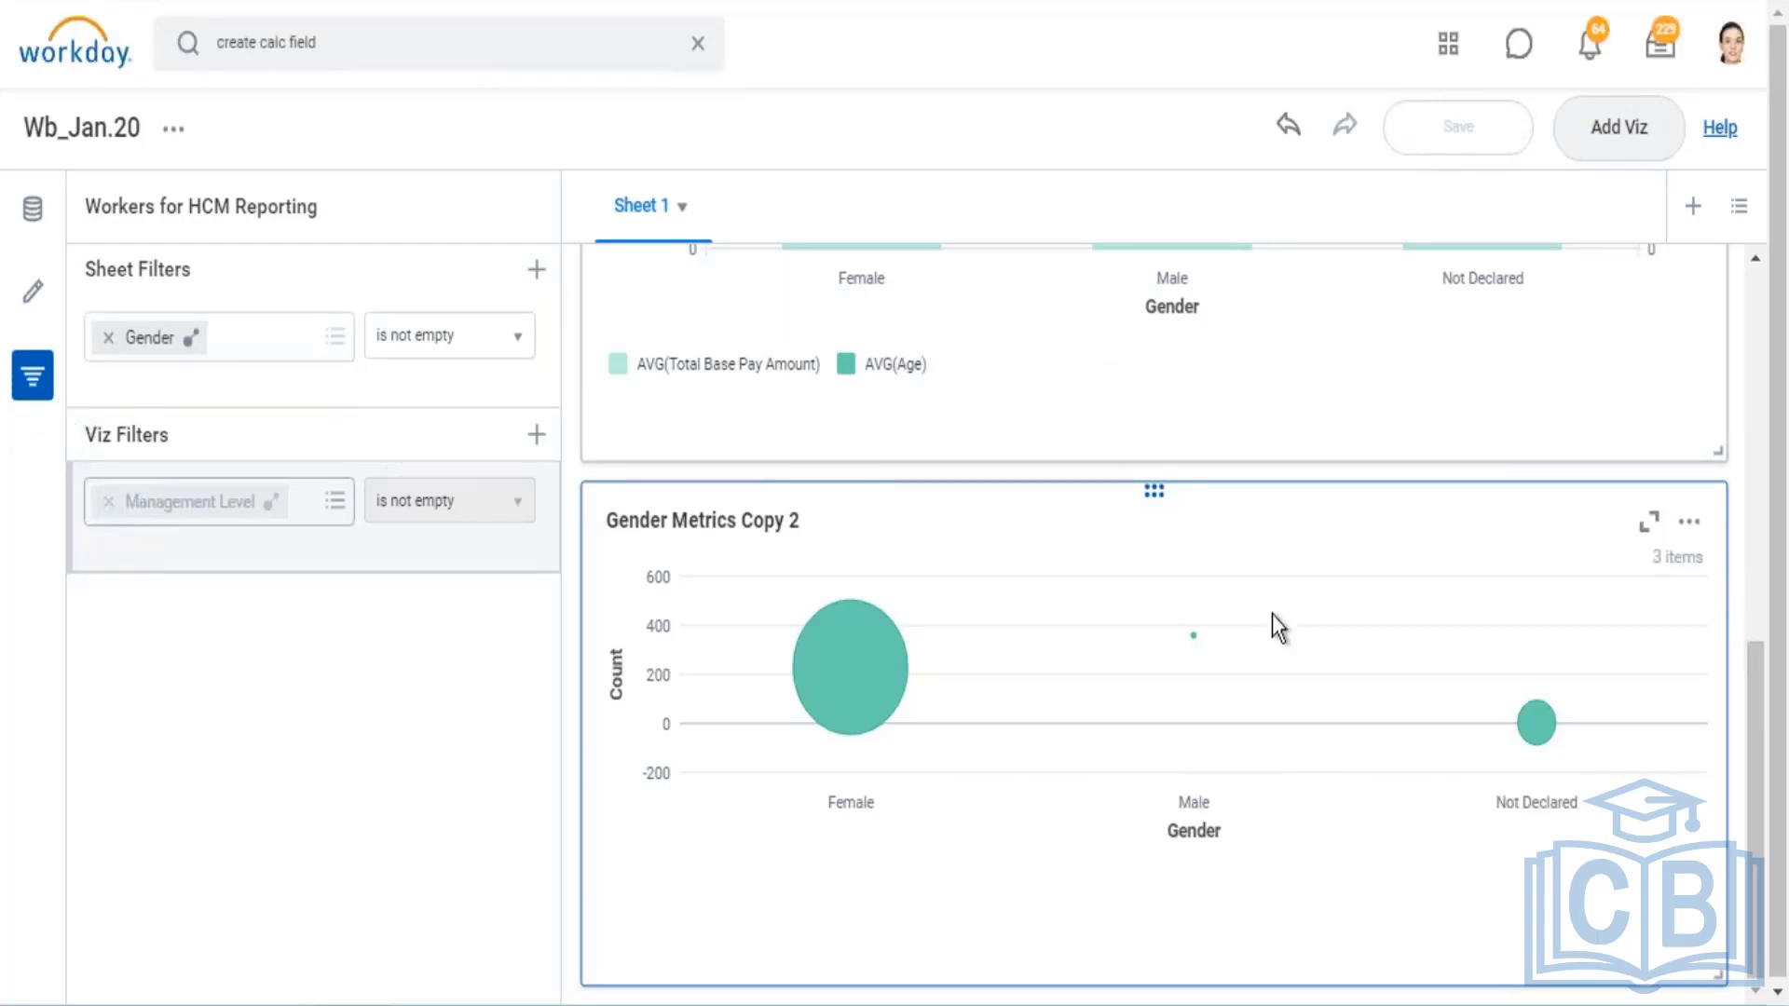
# Download the Gender Metrics chart as a PNG image
pyautogui.scroll(6, 1239, 587)
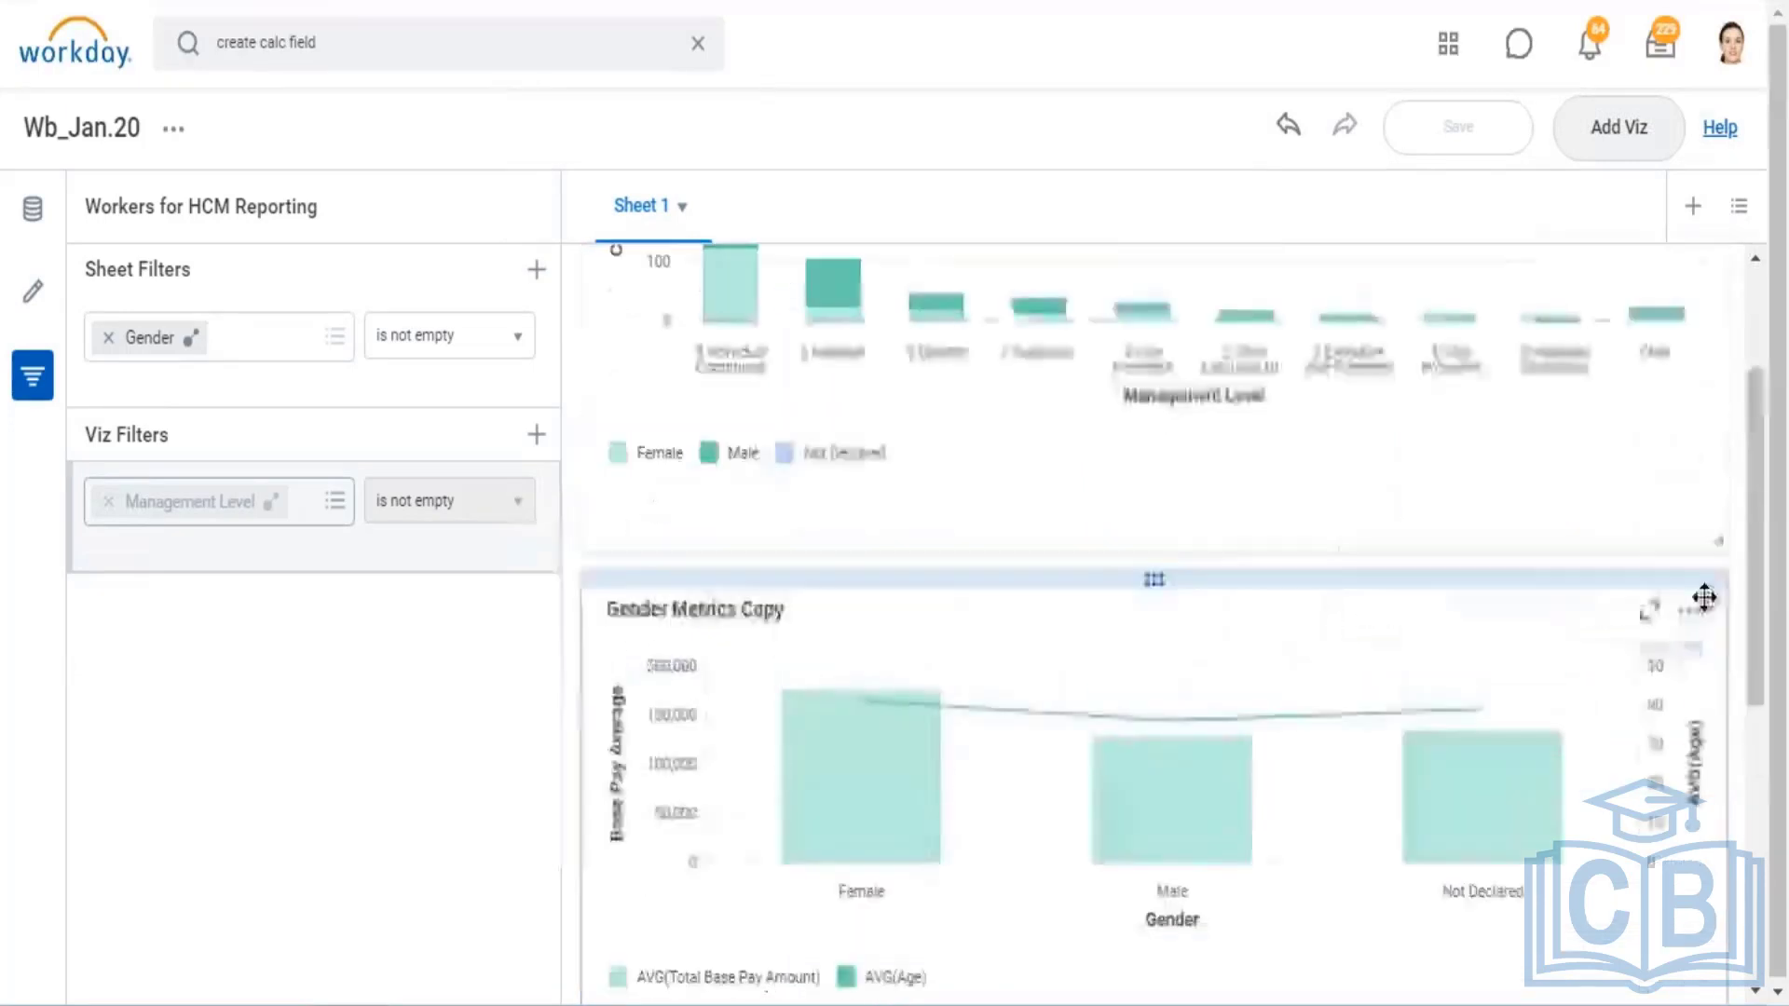
pyautogui.scroll(3, 1704, 597)
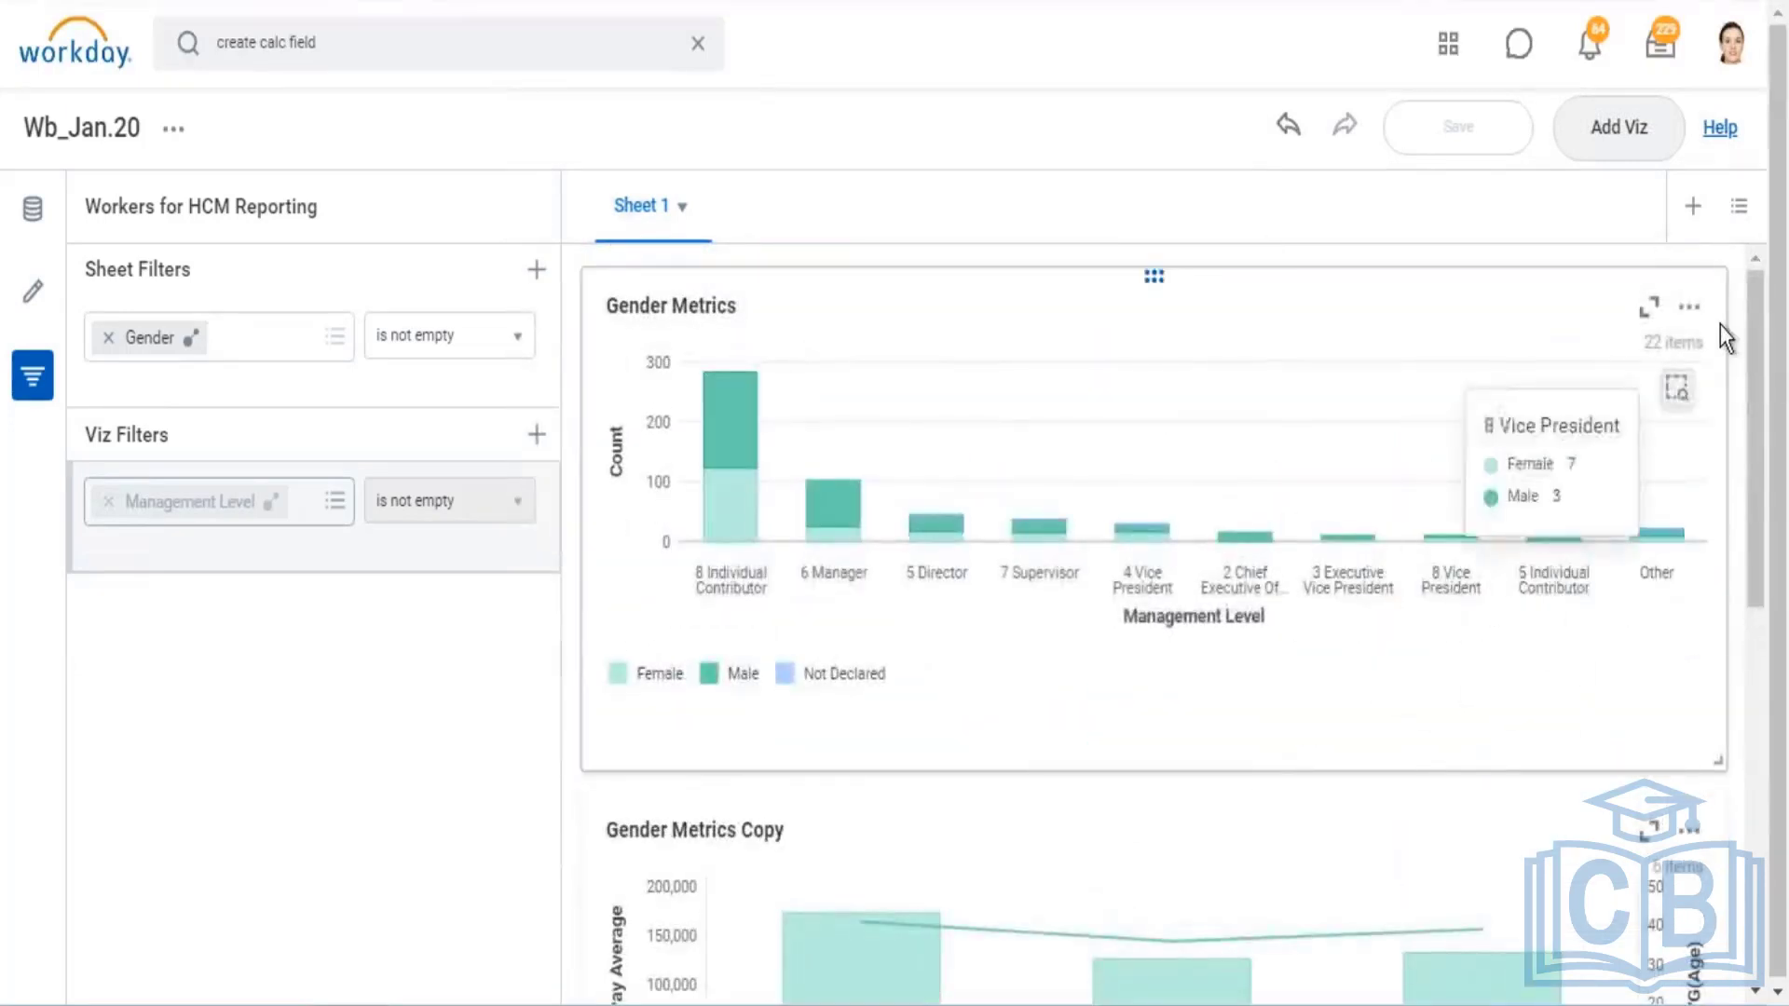
pyautogui.click(1690, 310)
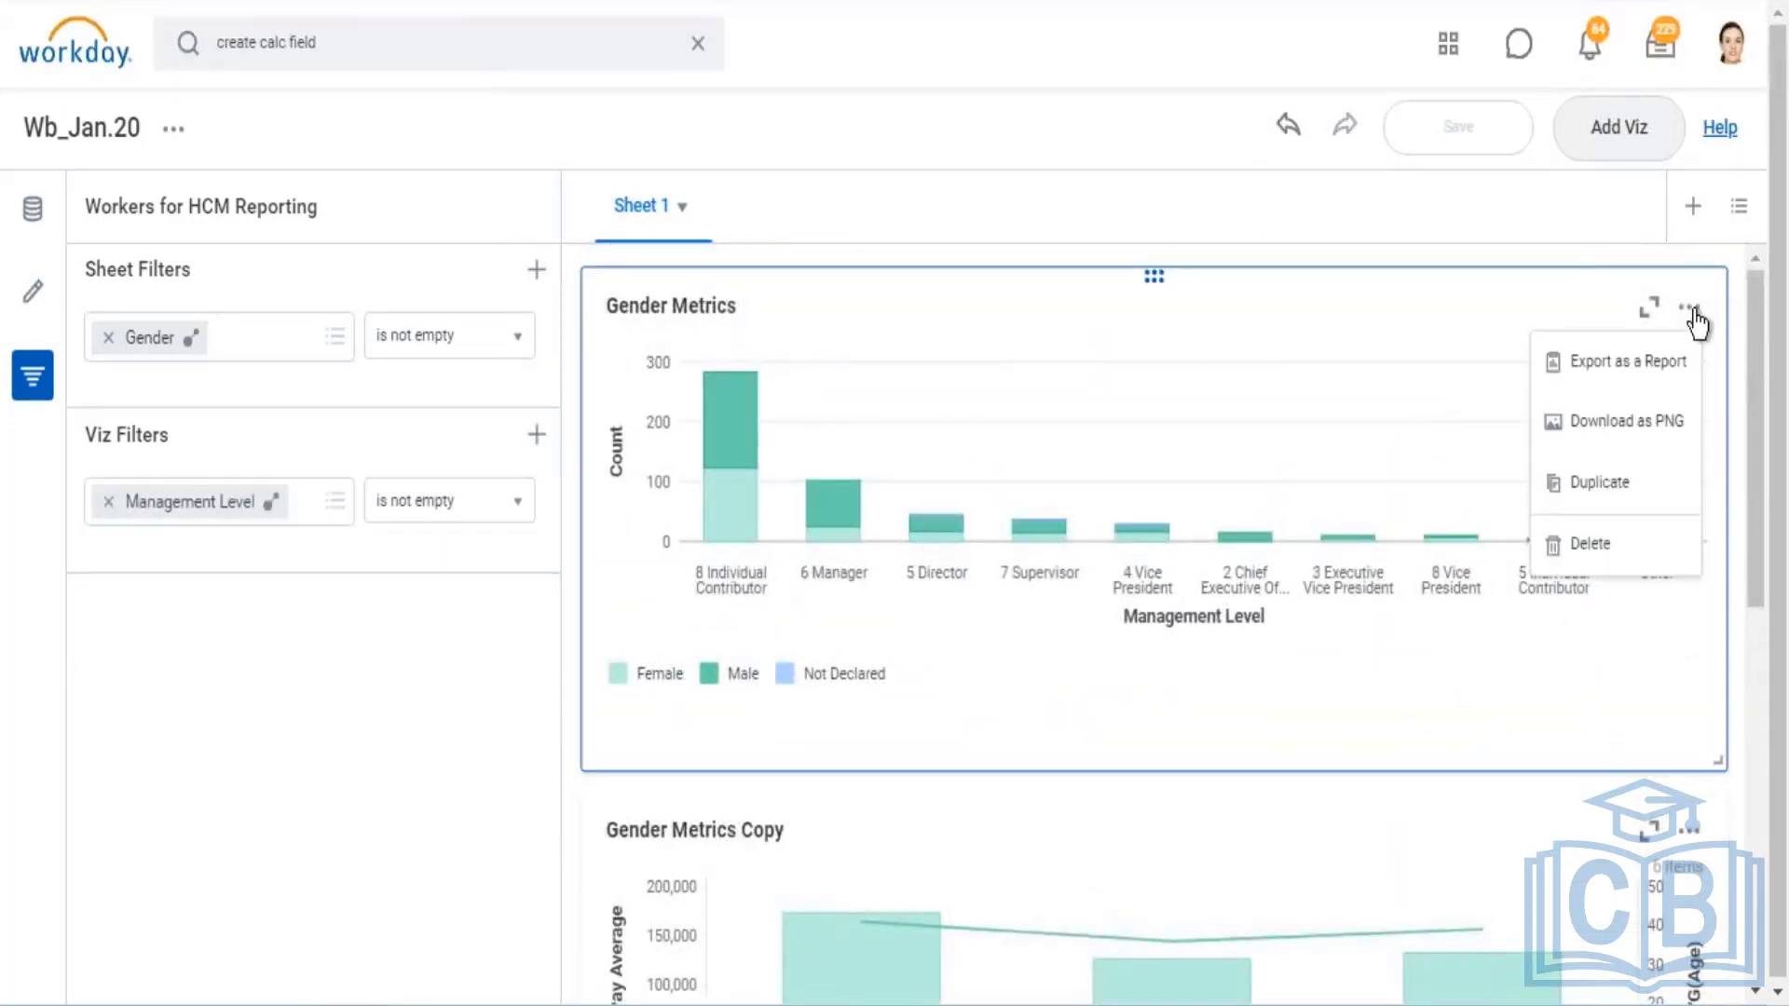
pyautogui.click(1657, 433)
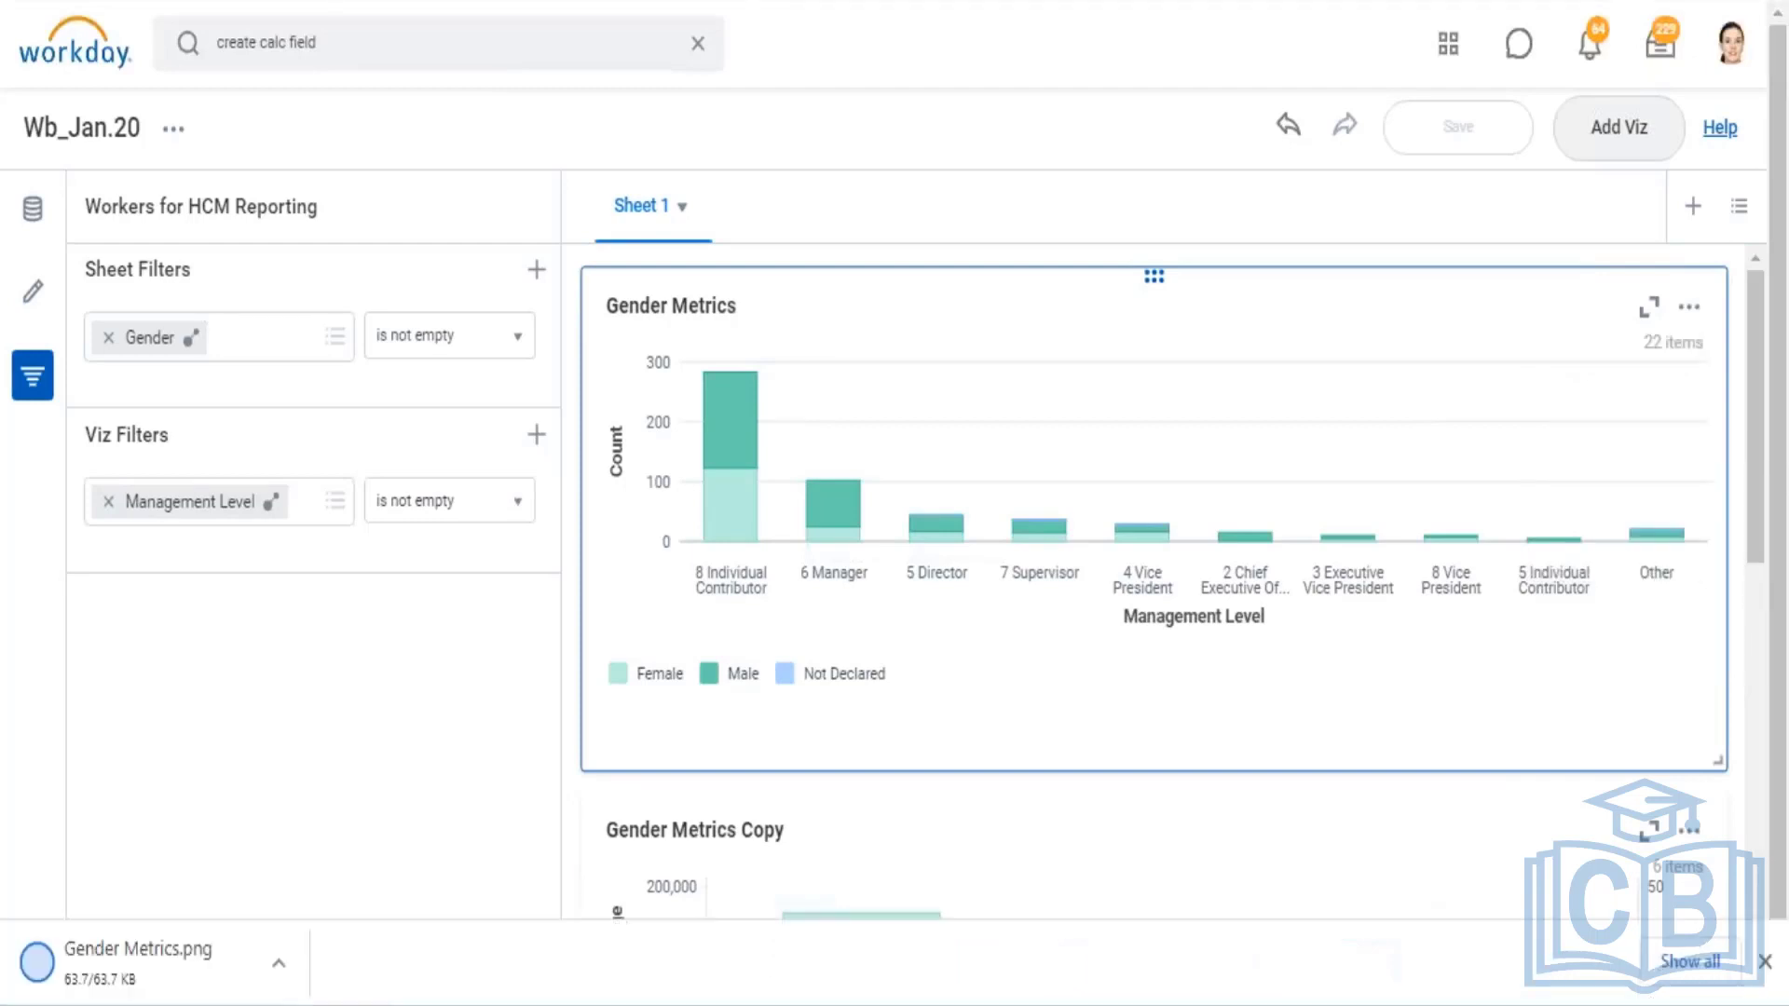
# Open the downloaded Gender Metrics.png in Windows Photo Viewer, check the chart image, and close the viewer
pyautogui.click(278, 964)
pyautogui.click(348, 780)
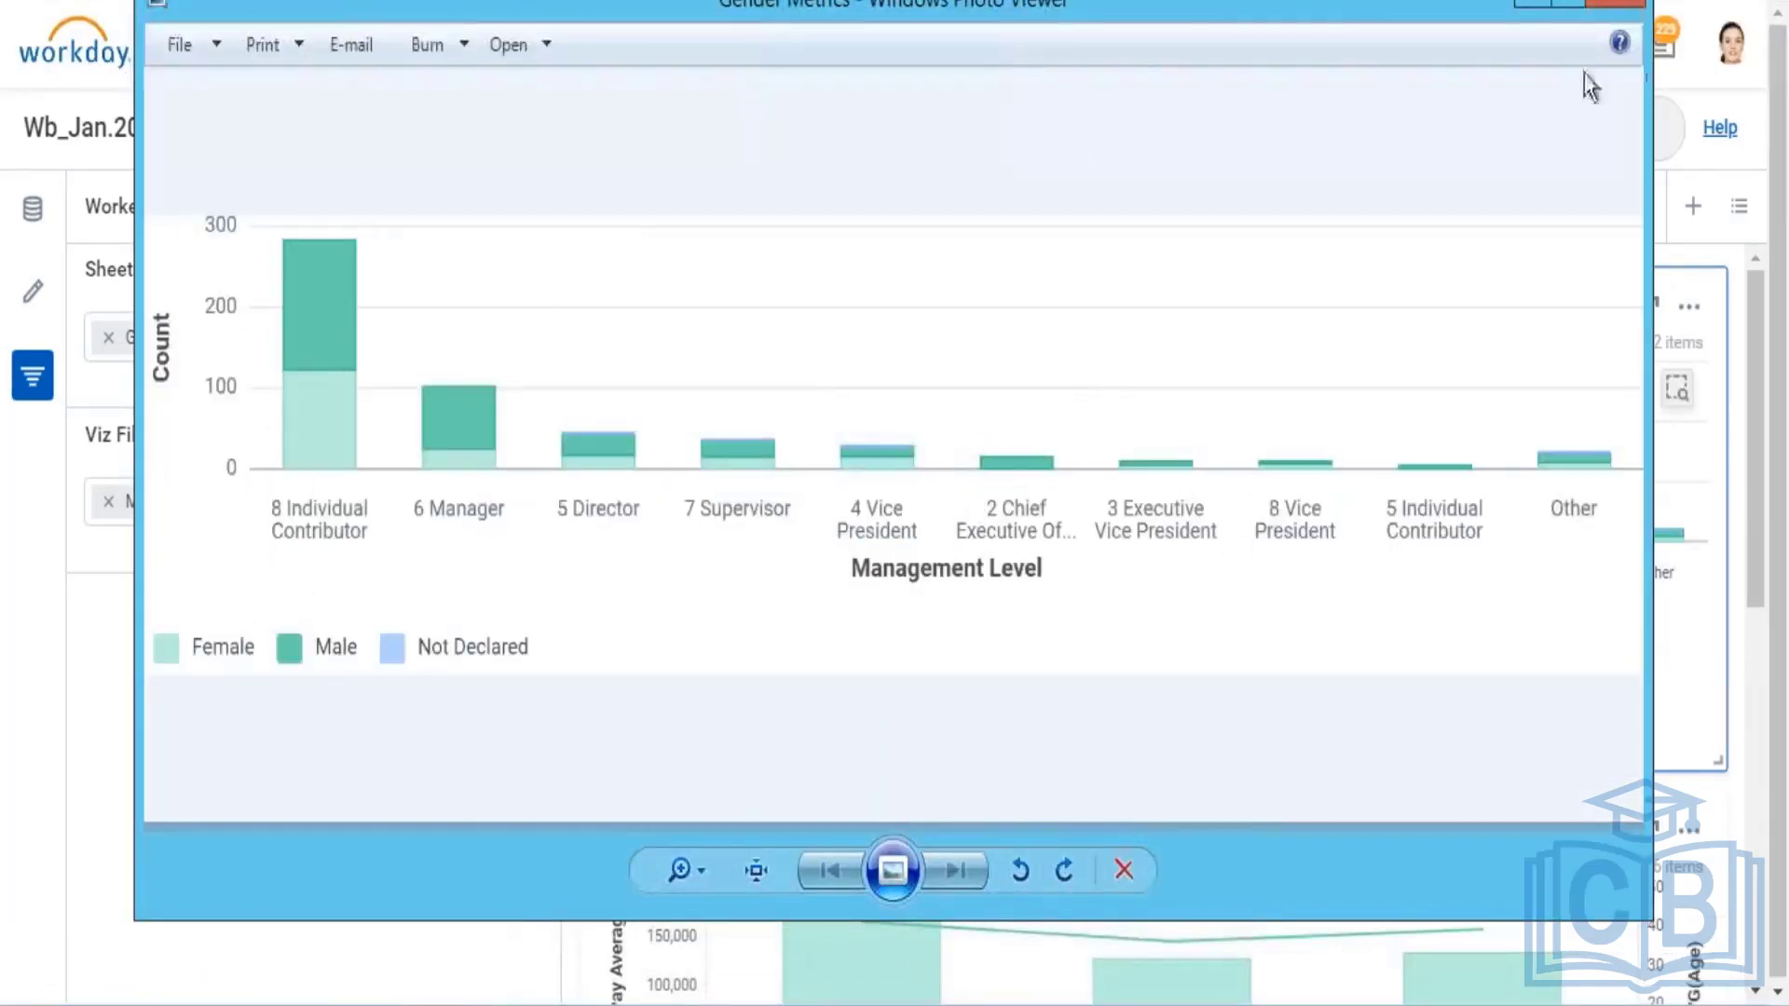
pyautogui.click(1551, 8)
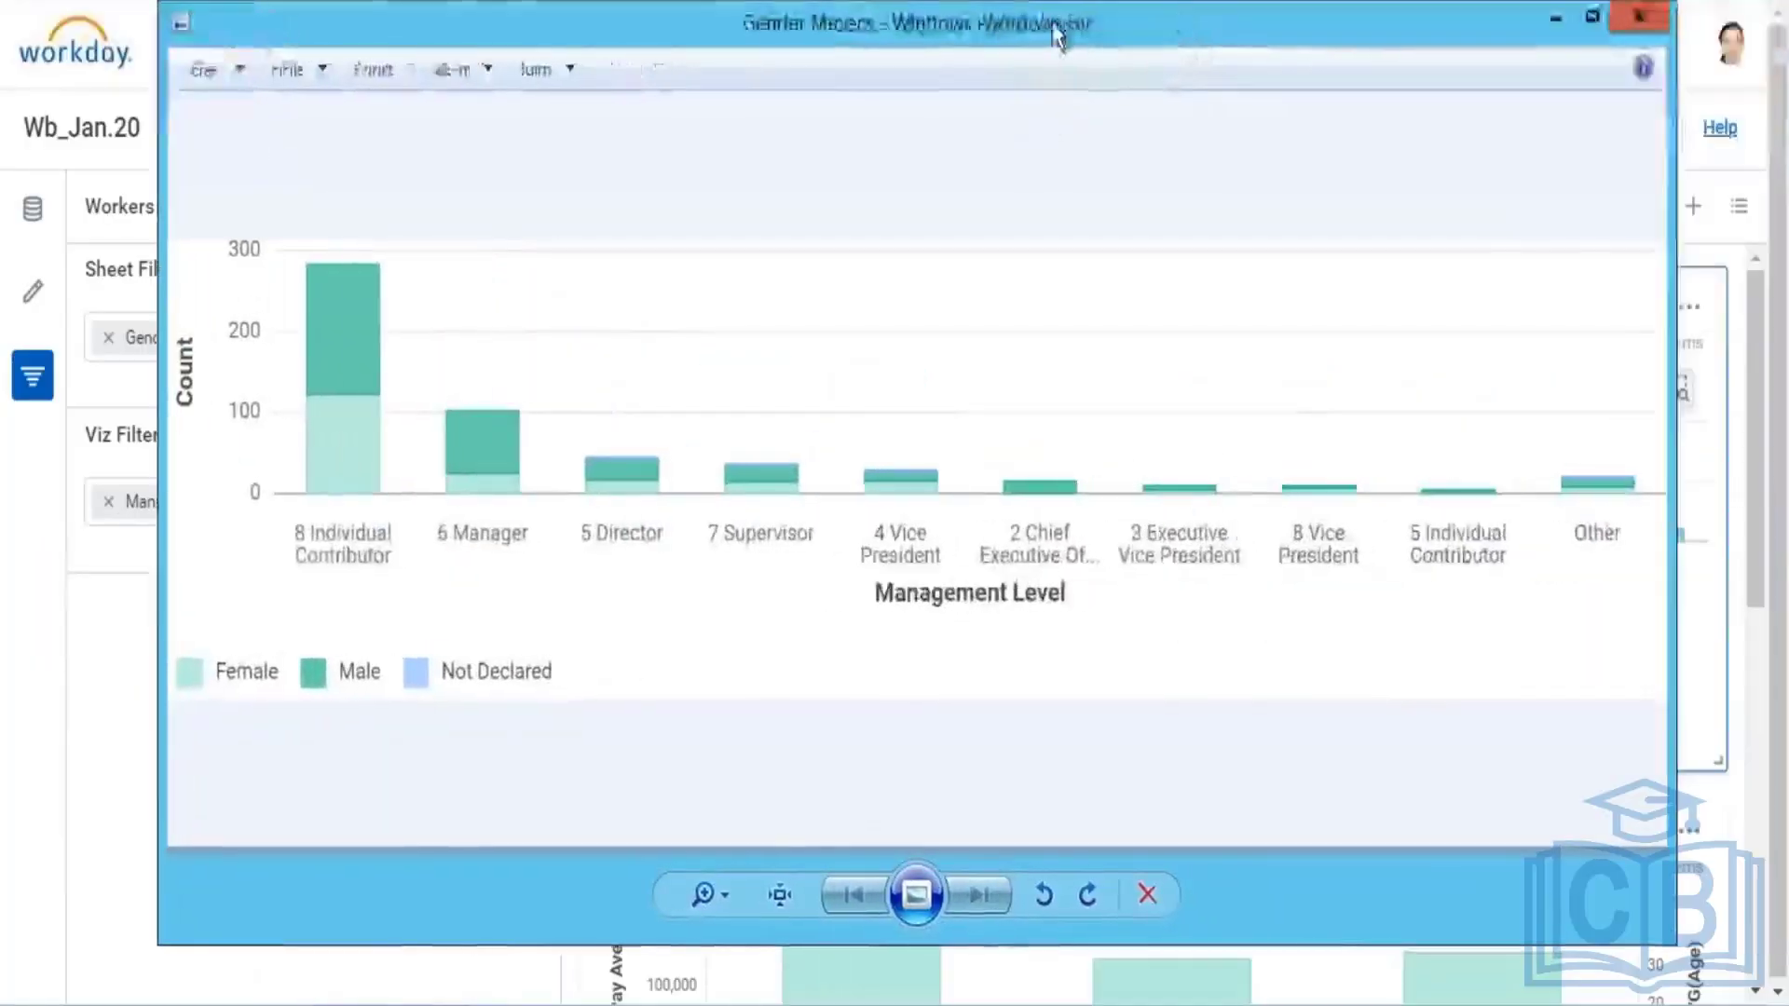
pyautogui.moveTo(1053, 24); pyautogui.dragTo(1005, 26)
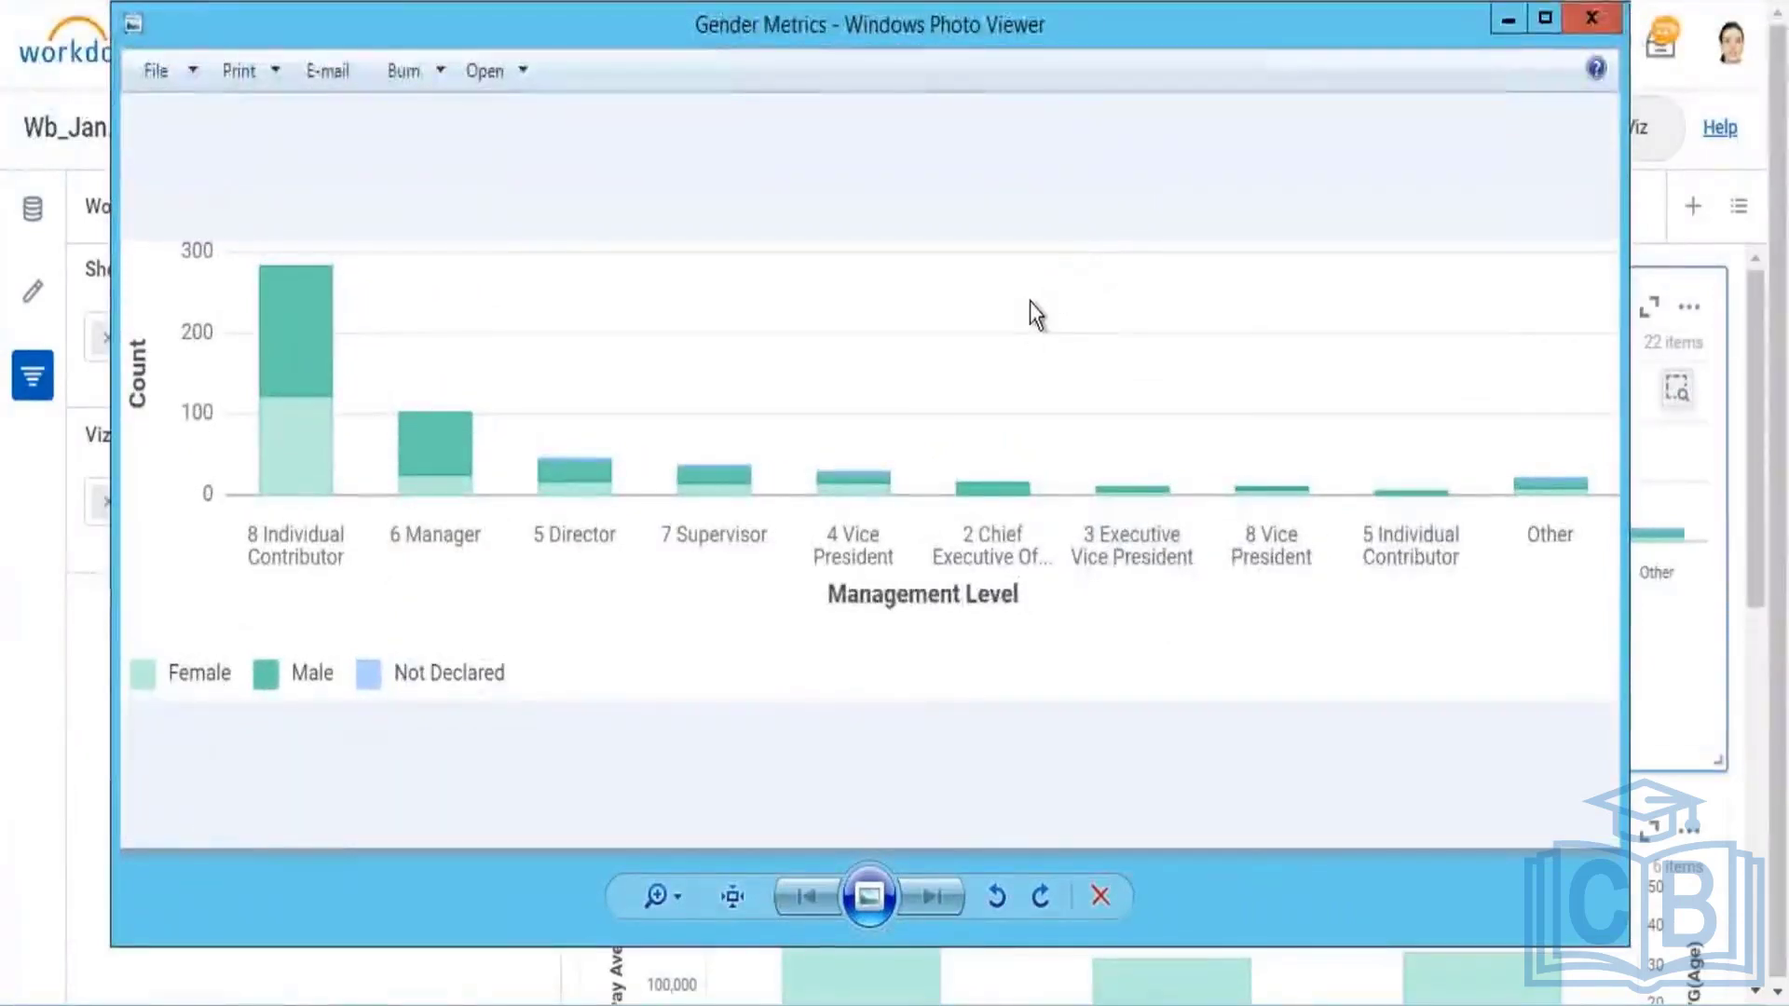
pyautogui.click(1611, 21)
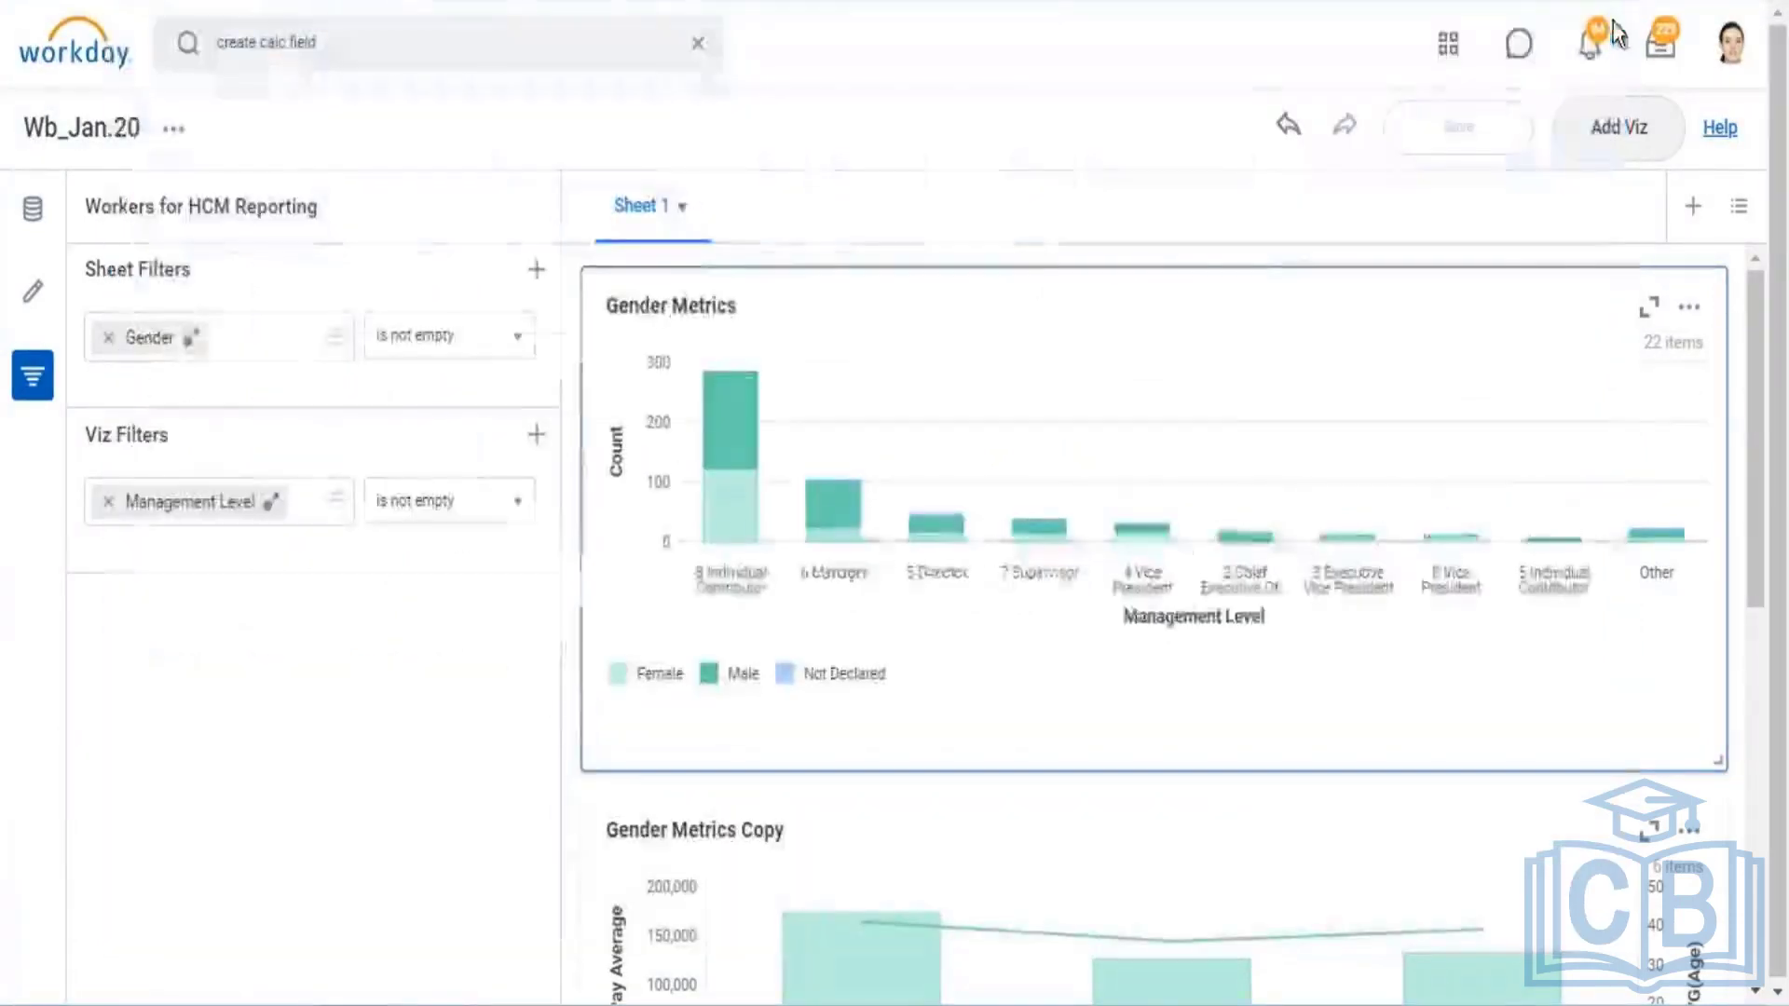
# Examine the Visualization, Matrix Report and Advanced Report chart types offered for the Gender Metrics chart
pyautogui.scroll(-5, 1511, 401)
pyautogui.scroll(-4, 1506, 416)
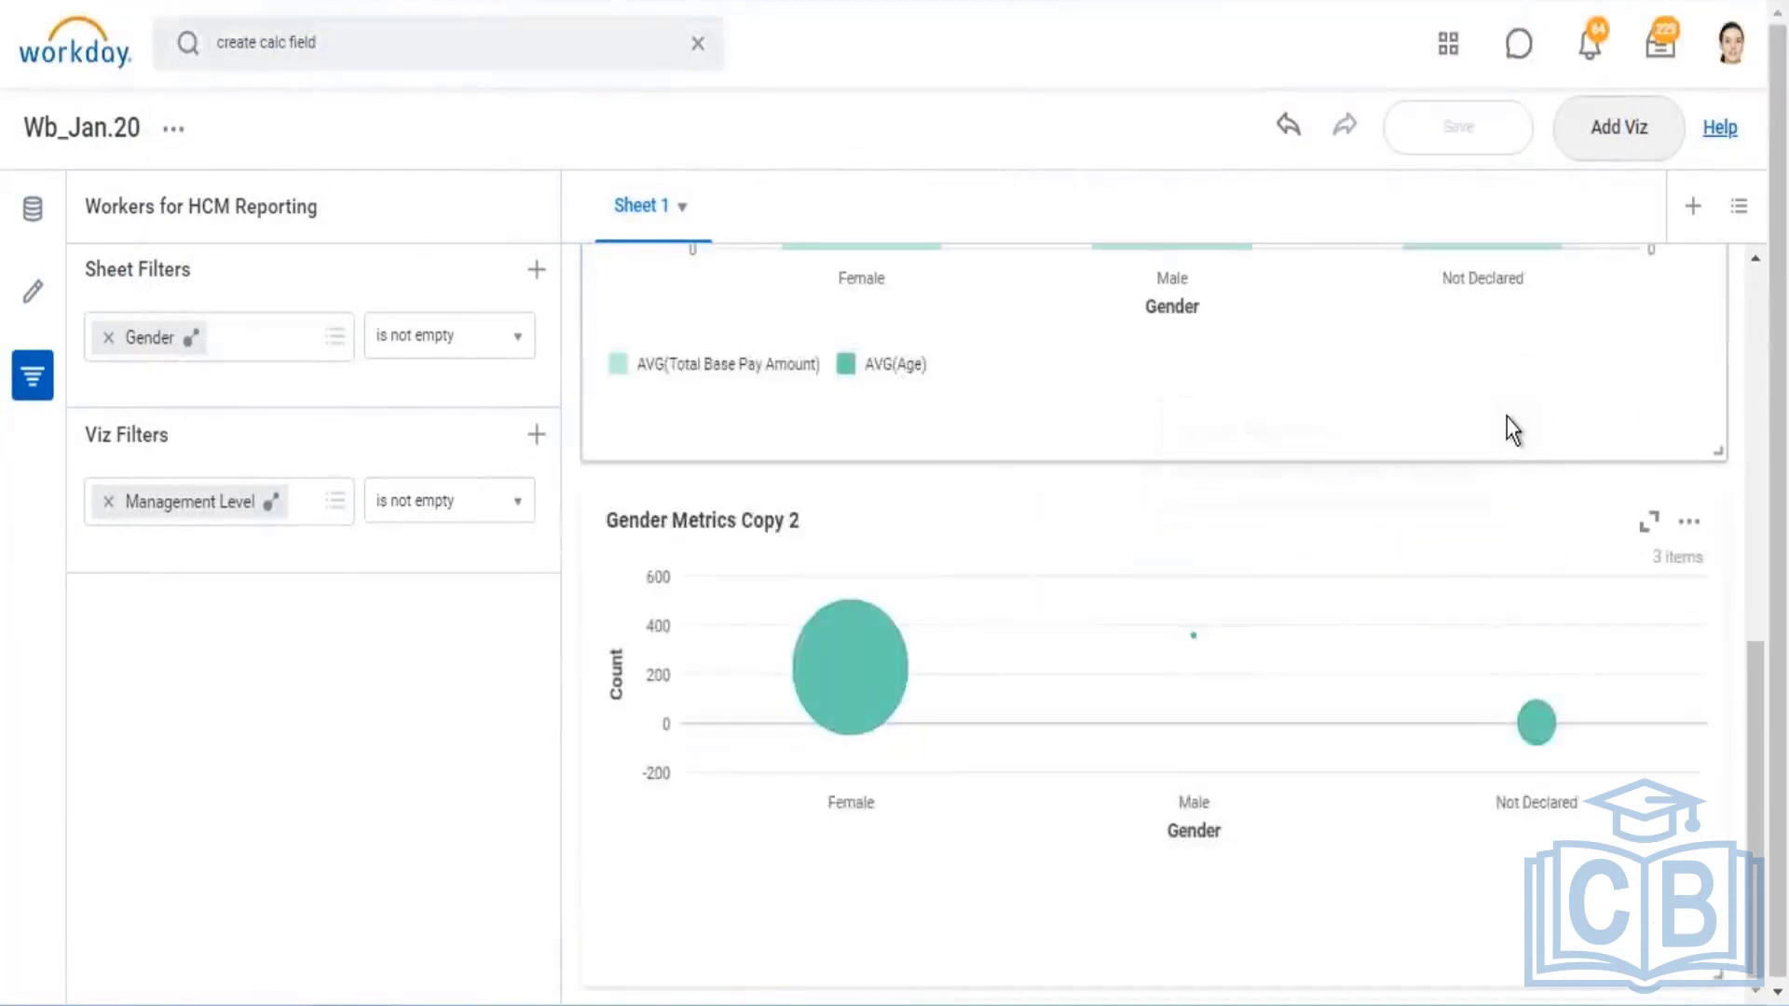
pyautogui.scroll(9, 1511, 411)
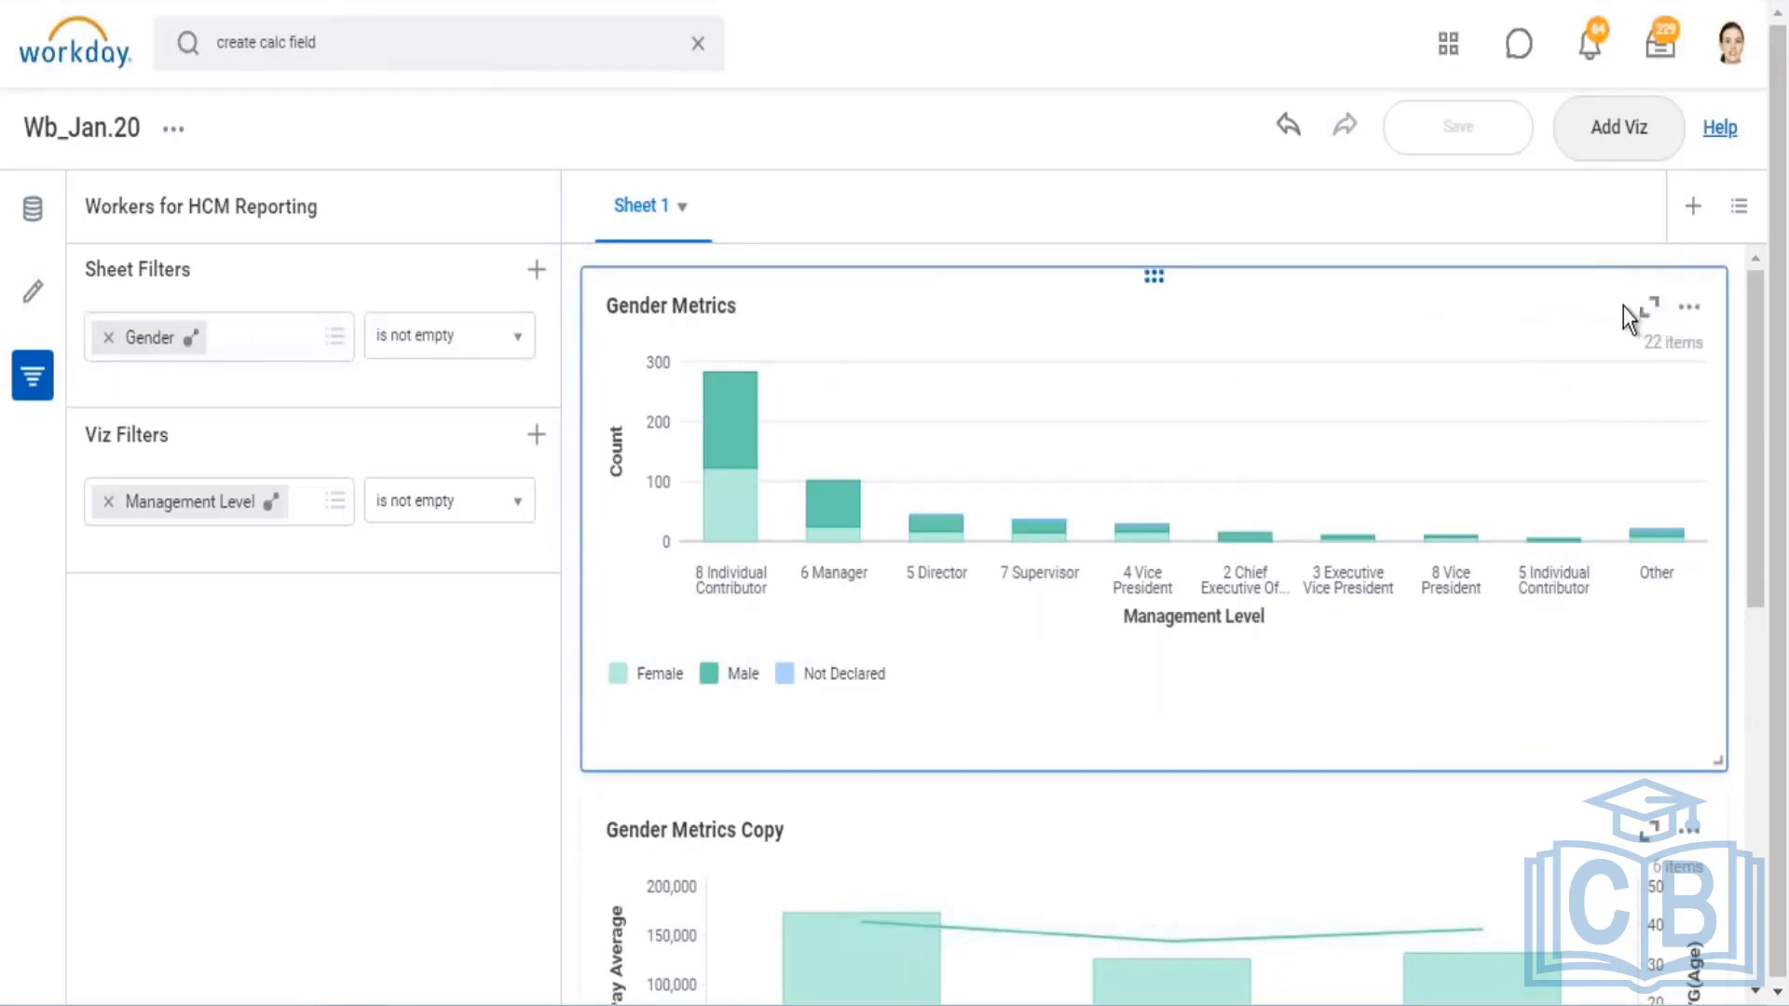
pyautogui.click(36, 300)
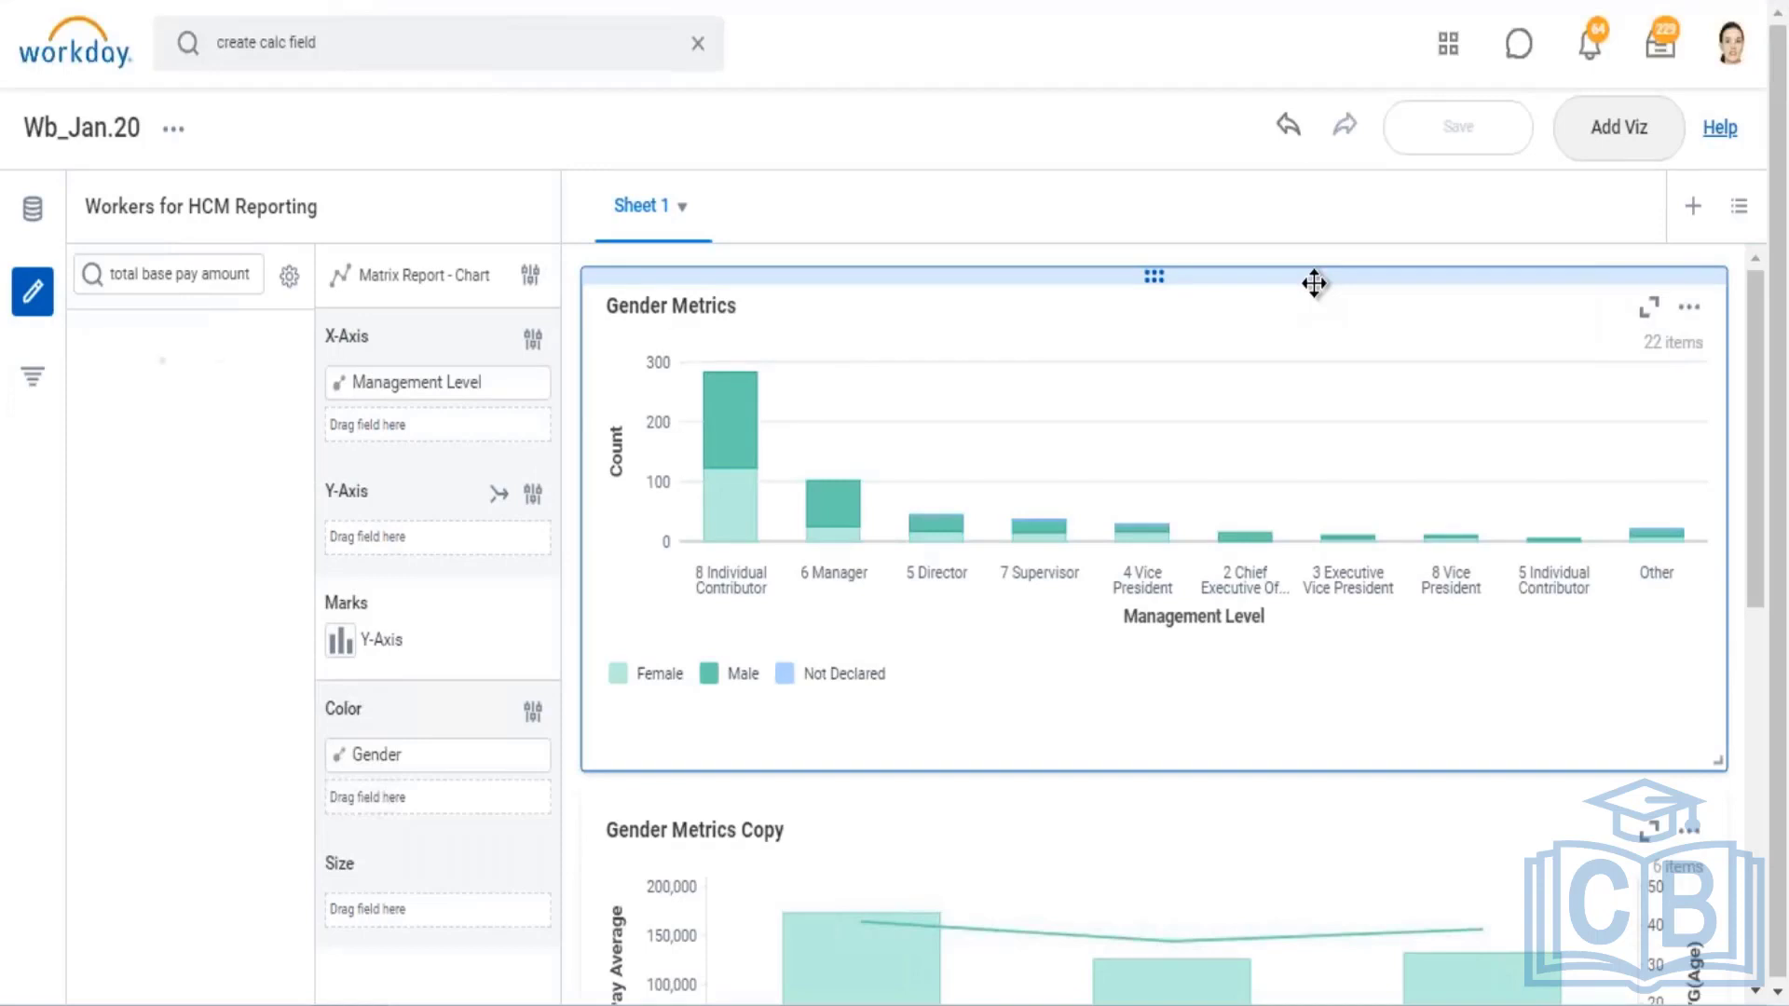
pyautogui.click(531, 282)
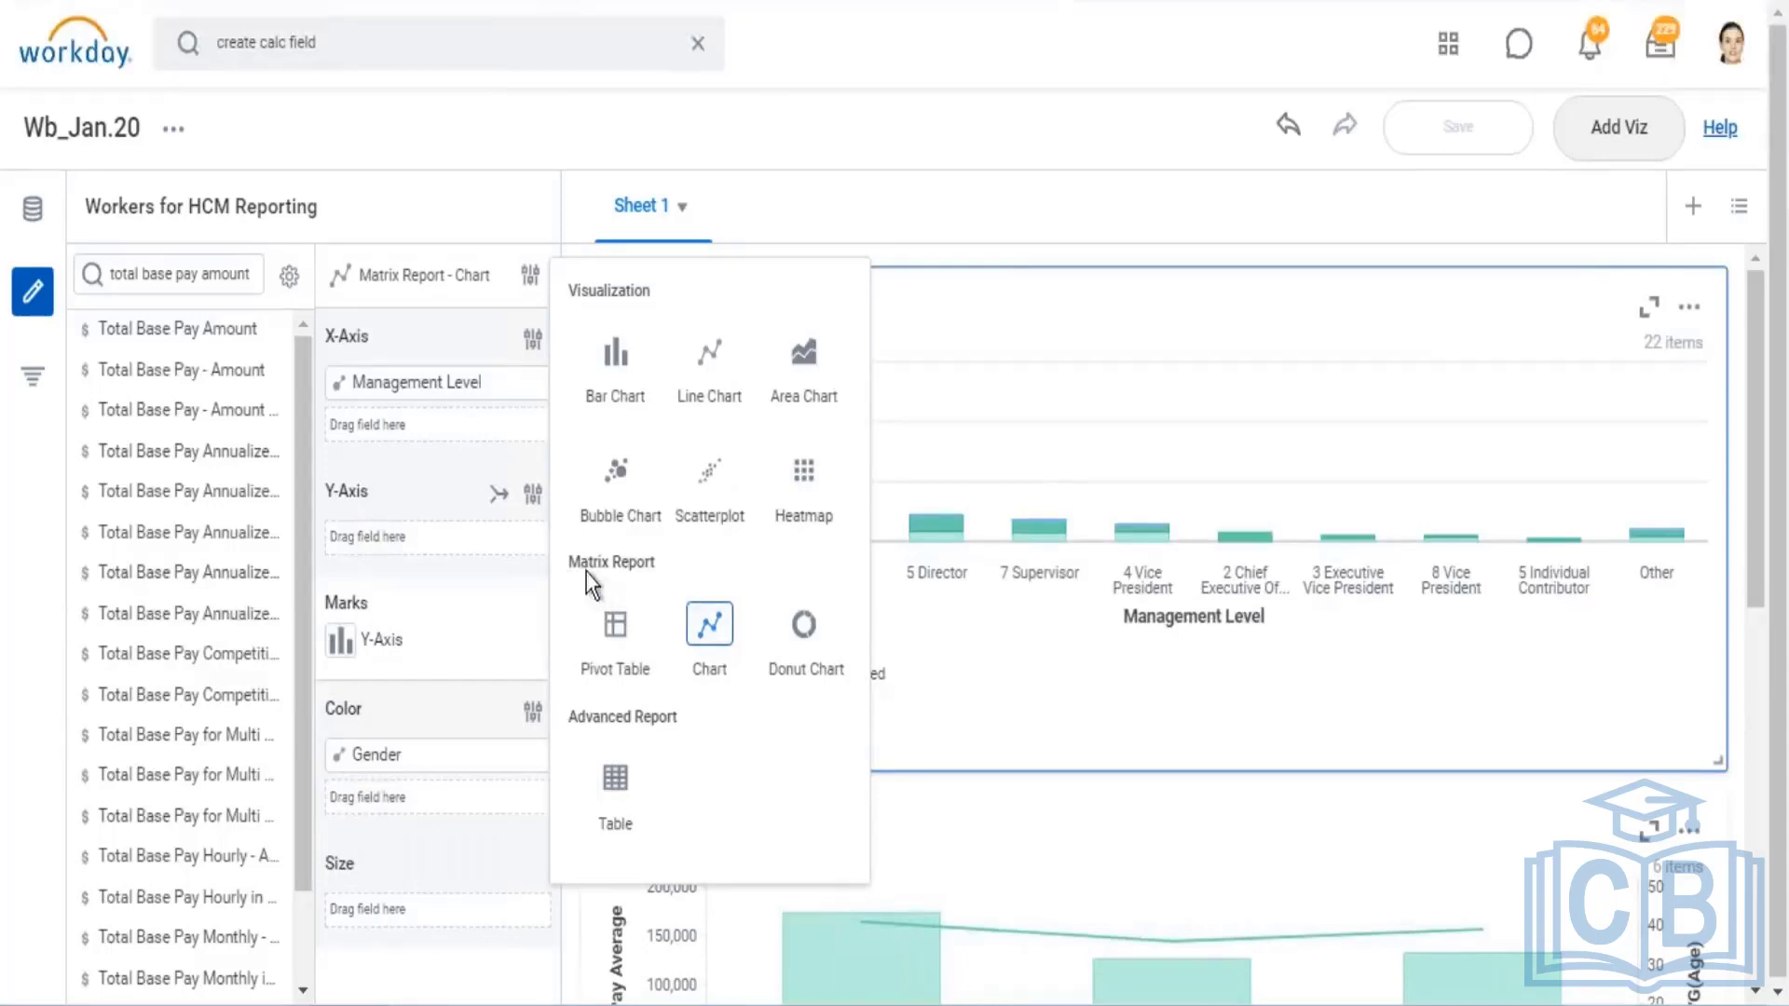
pyautogui.moveTo(570, 562); pyautogui.dragTo(645, 562)
pyautogui.moveTo(587, 717); pyautogui.dragTo(677, 718)
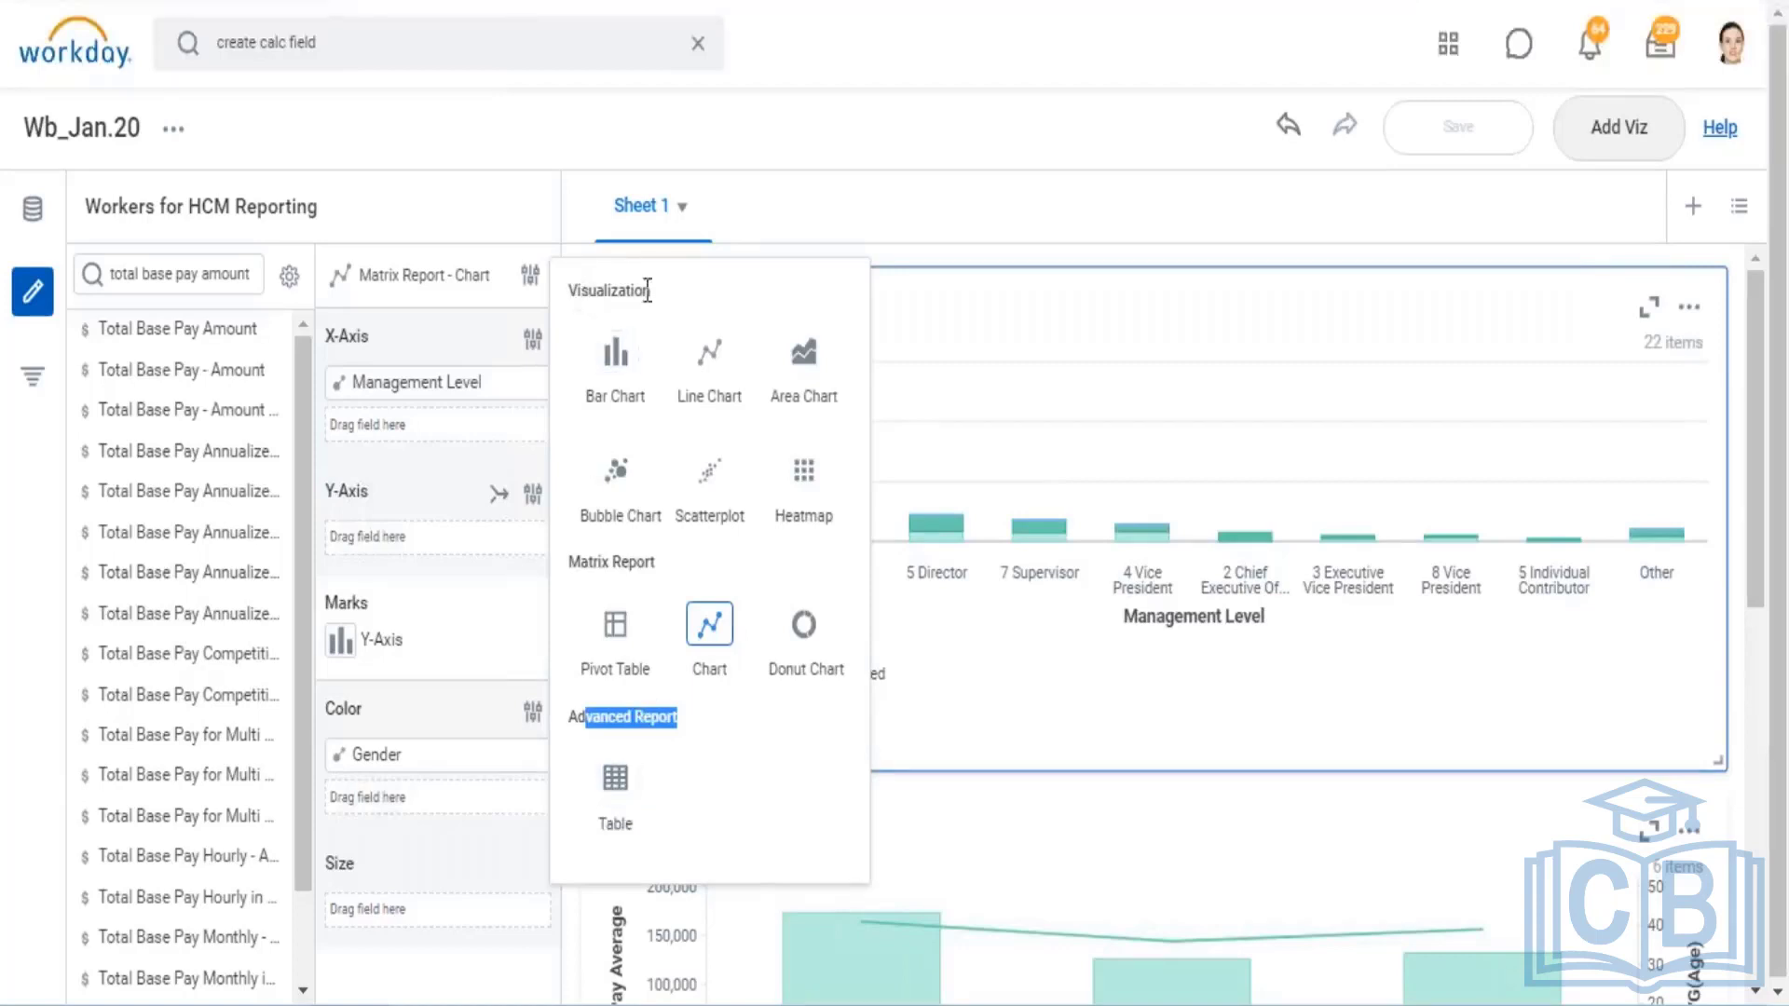
pyautogui.moveTo(648, 291); pyautogui.dragTo(582, 291)
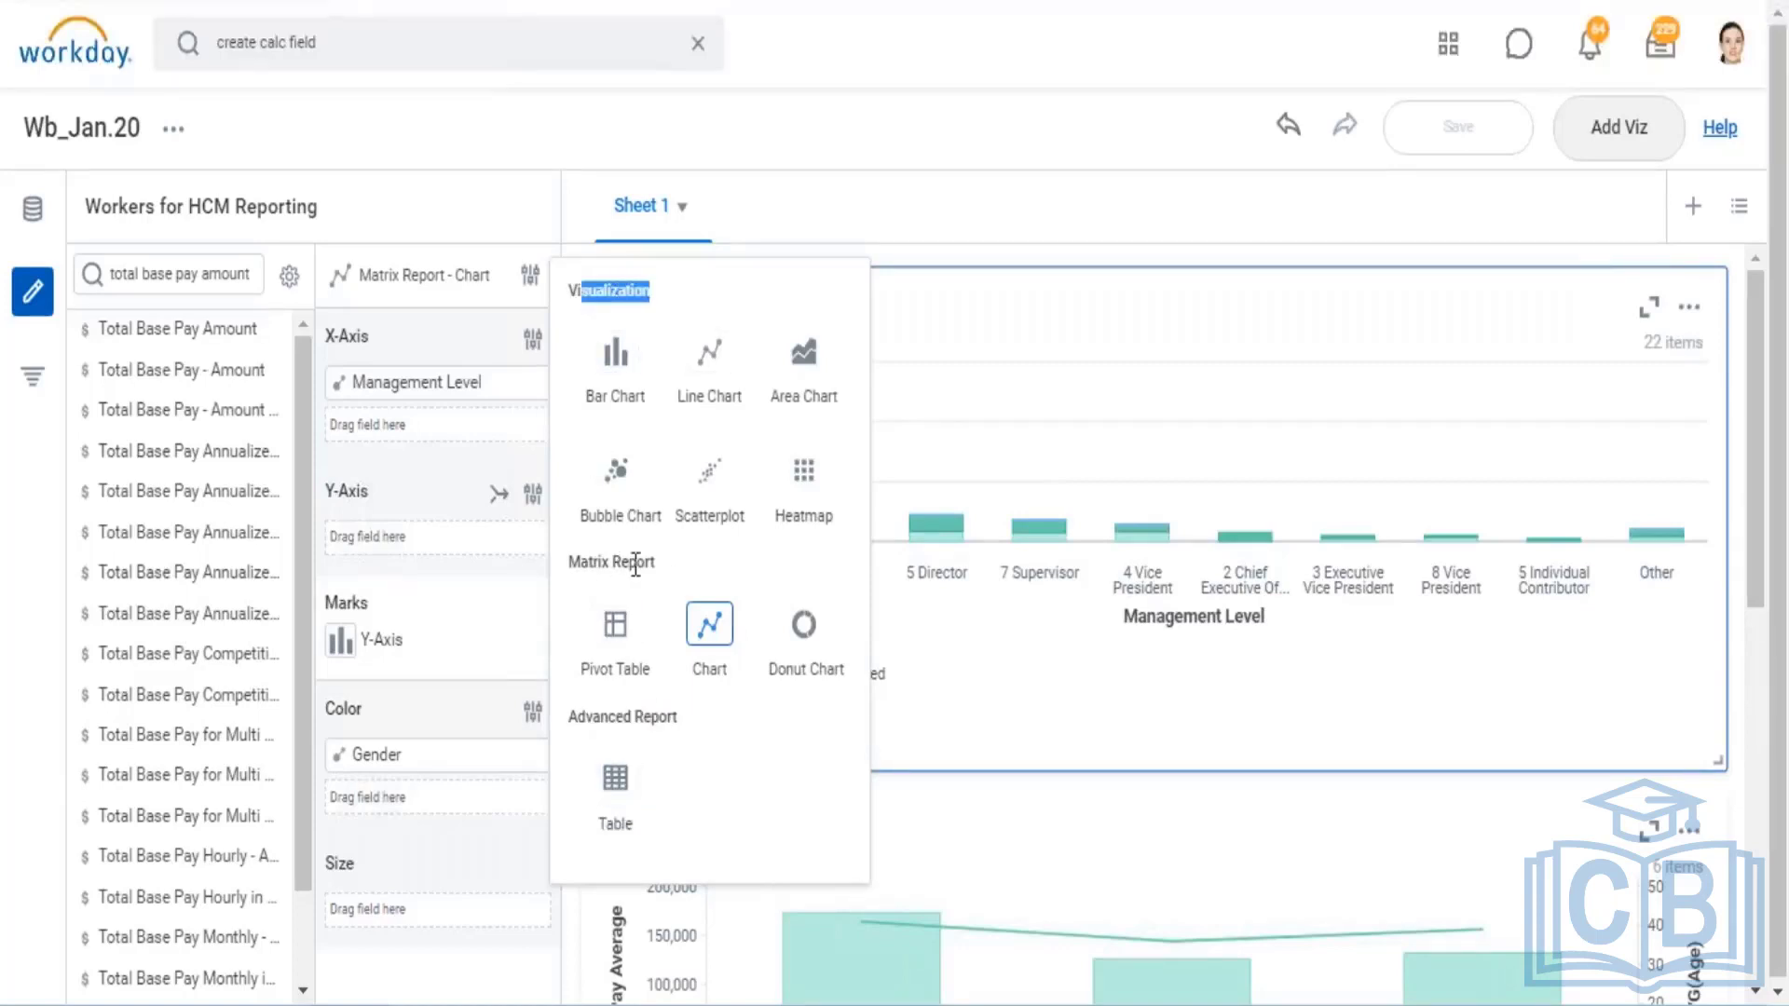
pyautogui.moveTo(582, 569); pyautogui.dragTo(638, 570)
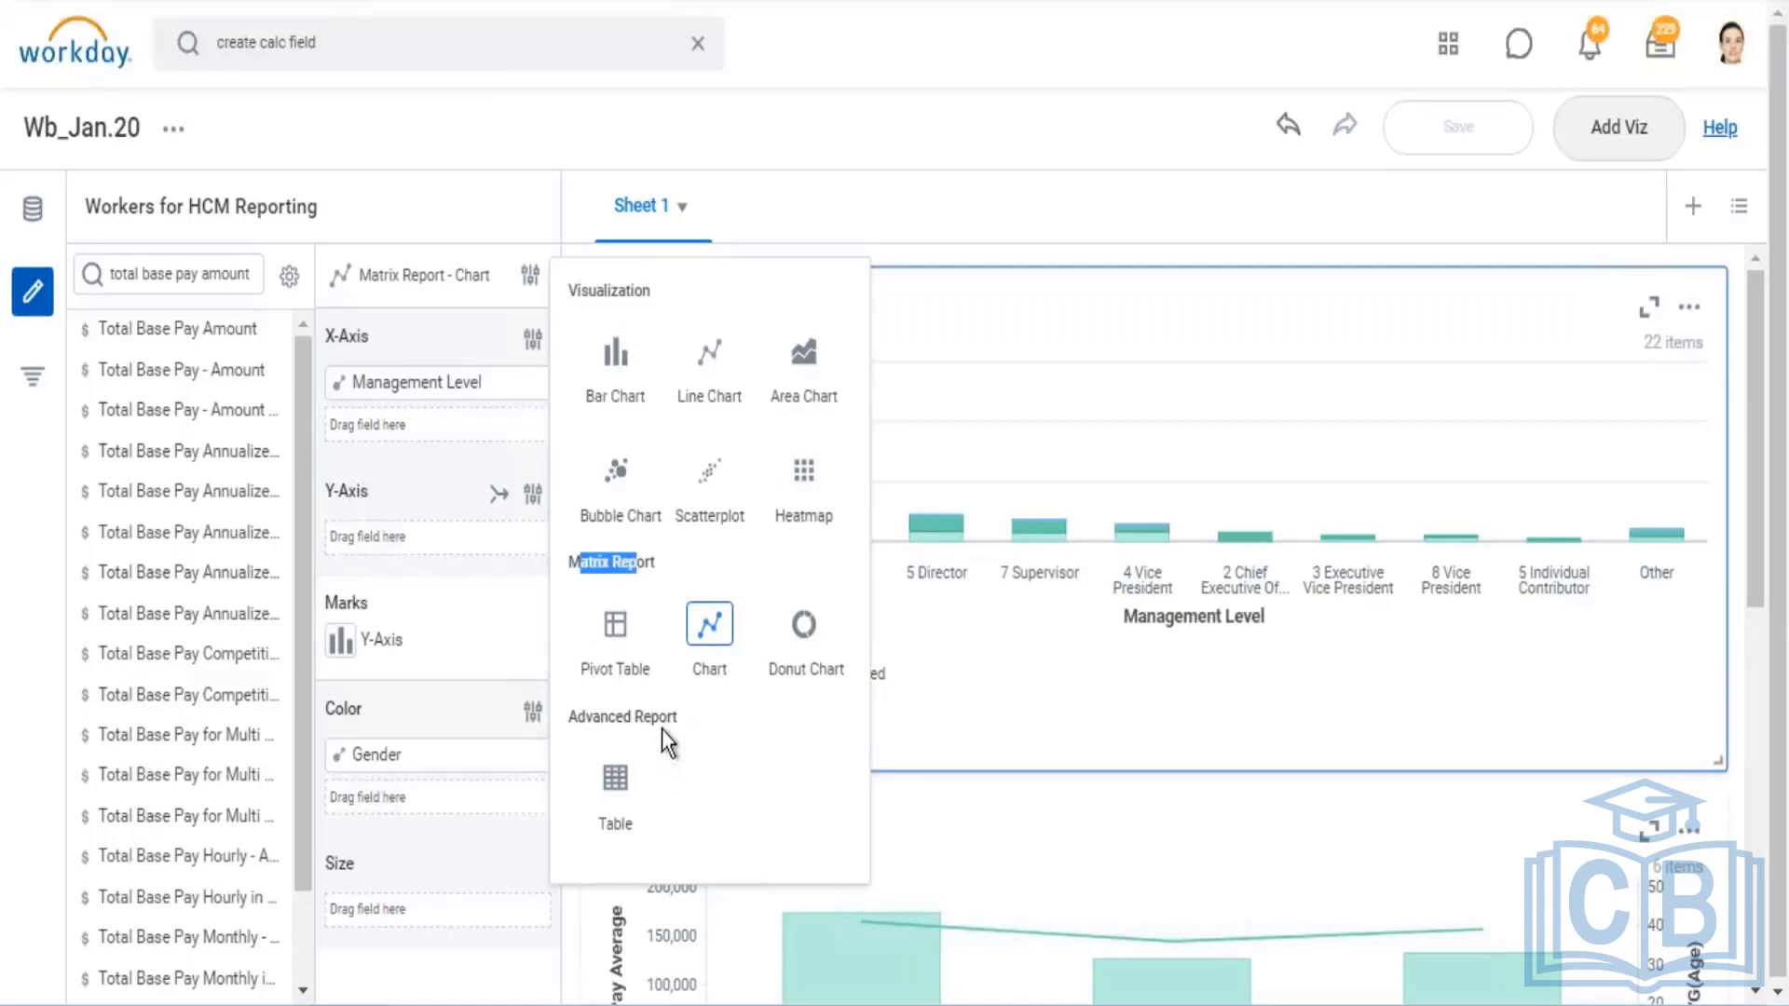
pyautogui.moveTo(587, 719); pyautogui.dragTo(650, 733)
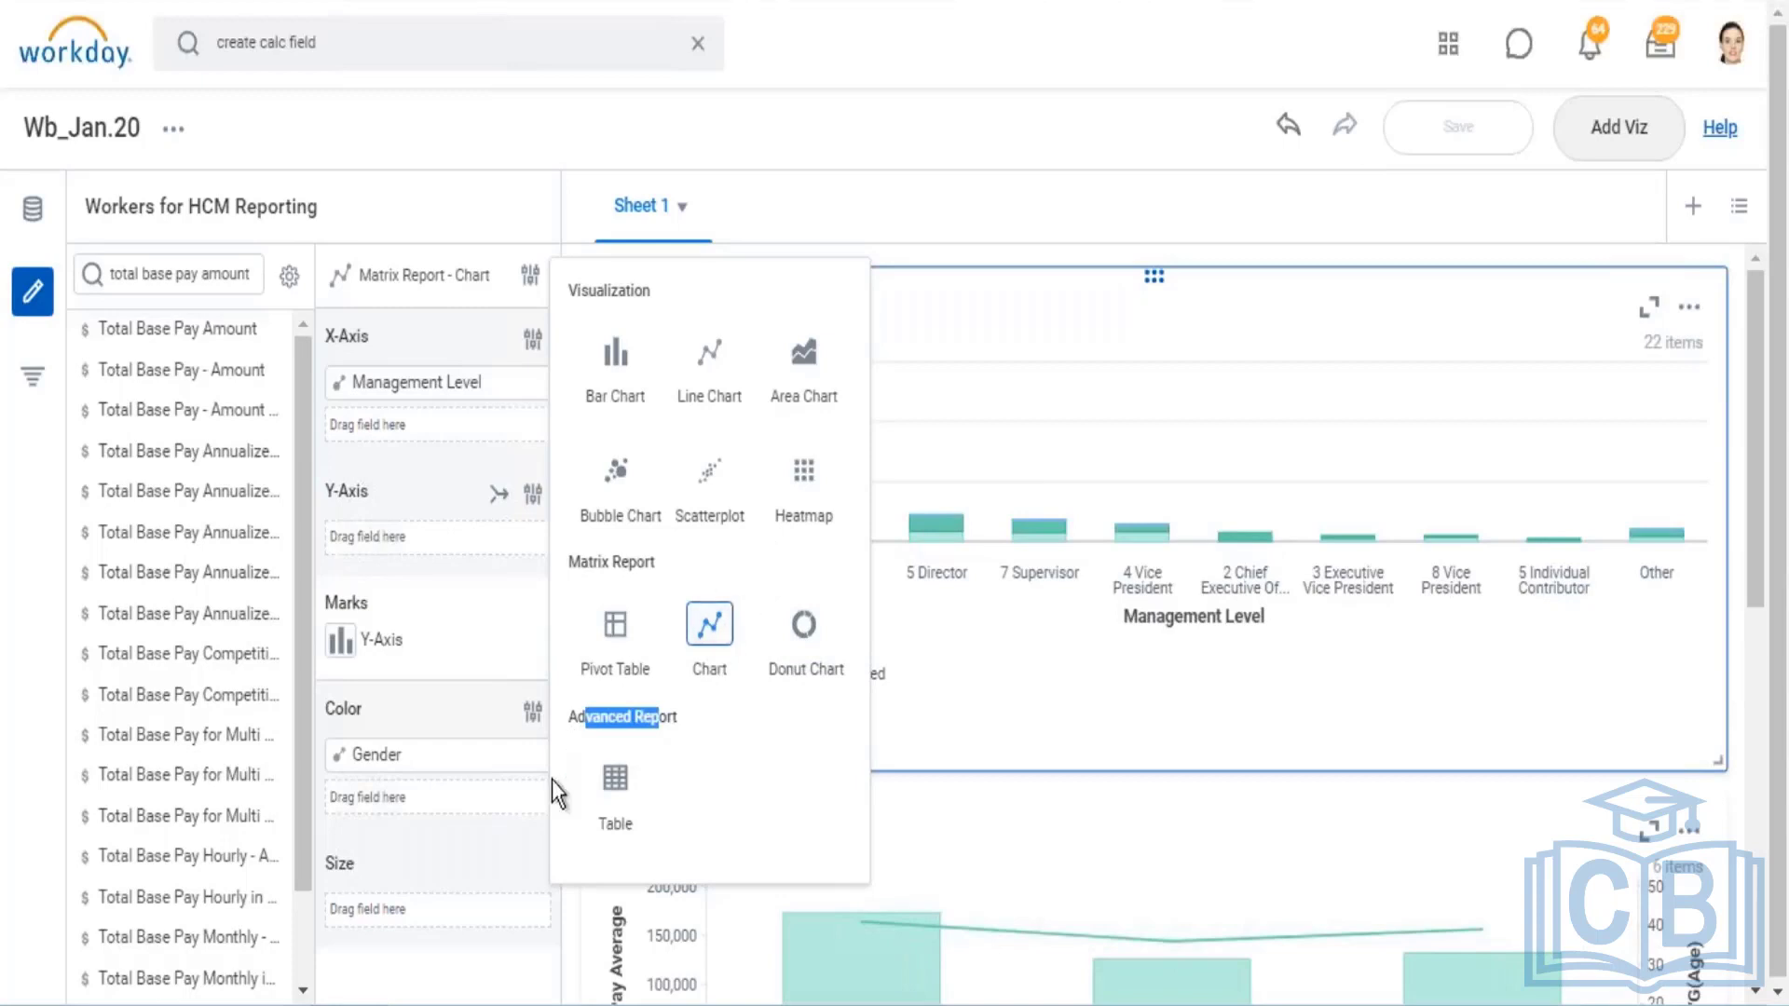
# Check the export options of the Gender Metrics chart against its available report types, including the Advanced Report table
pyautogui.click(1689, 310)
pyautogui.click(1689, 309)
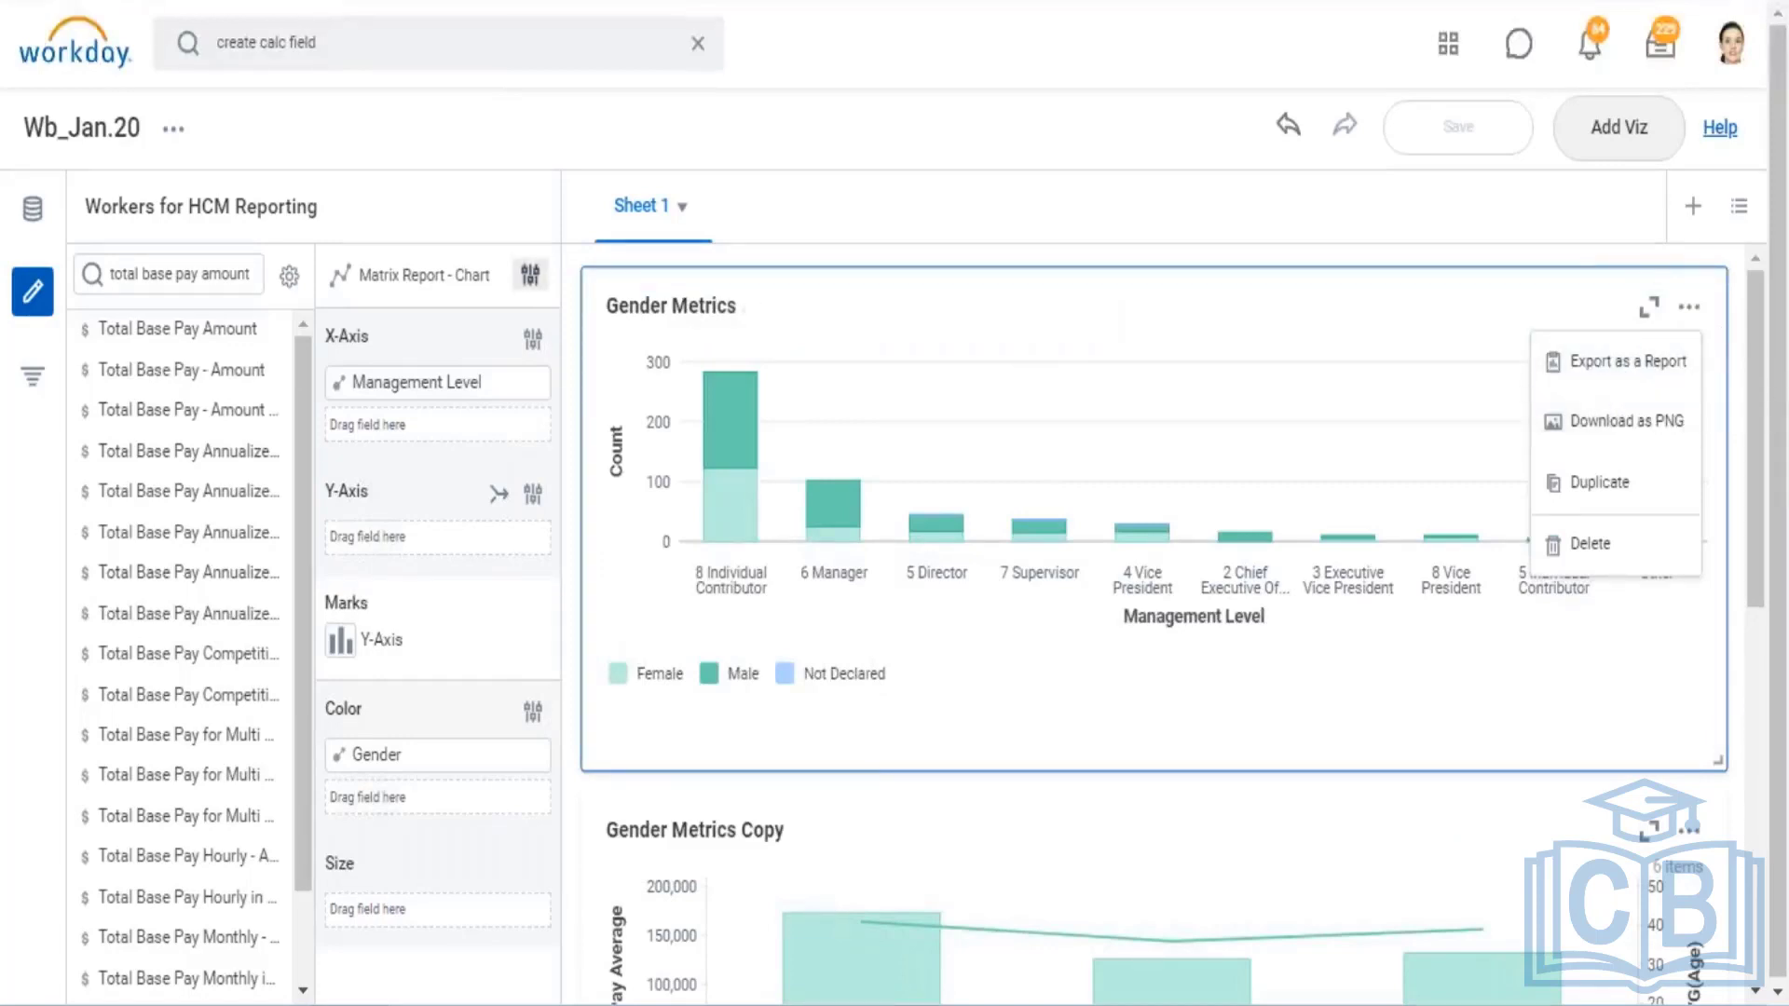
pyautogui.click(532, 279)
pyautogui.click(533, 278)
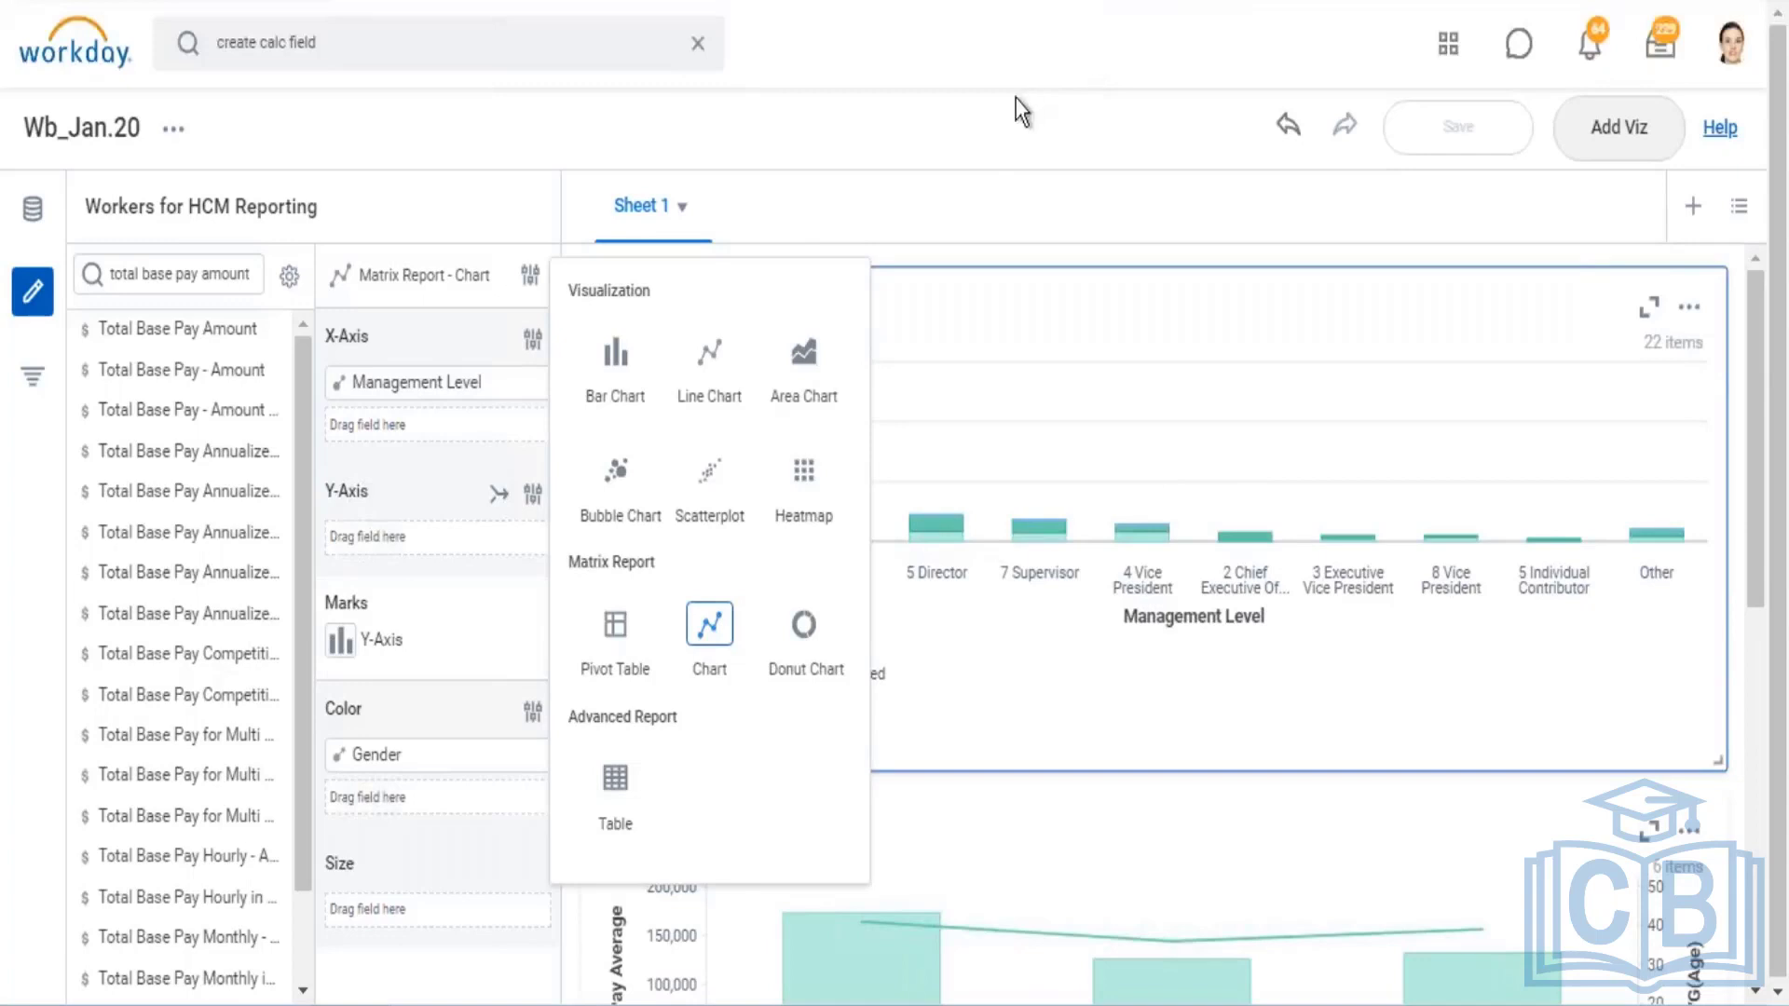
pyautogui.click(1001, 121)
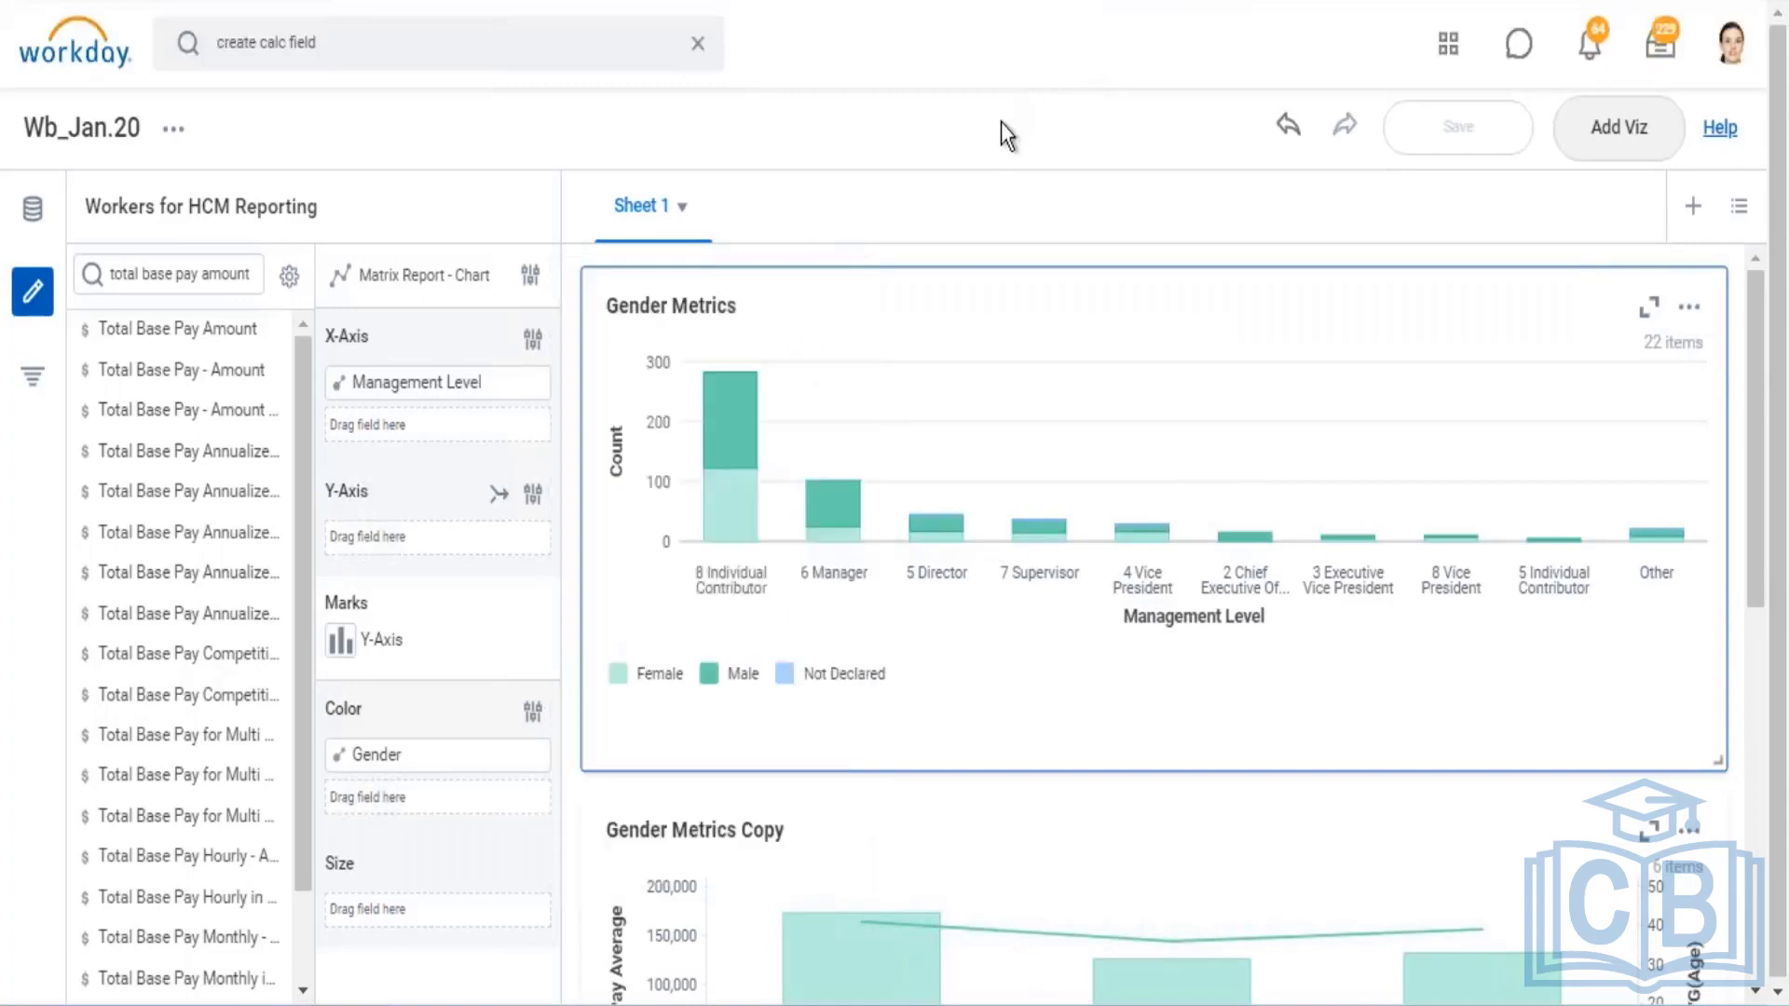
pyautogui.click(532, 276)
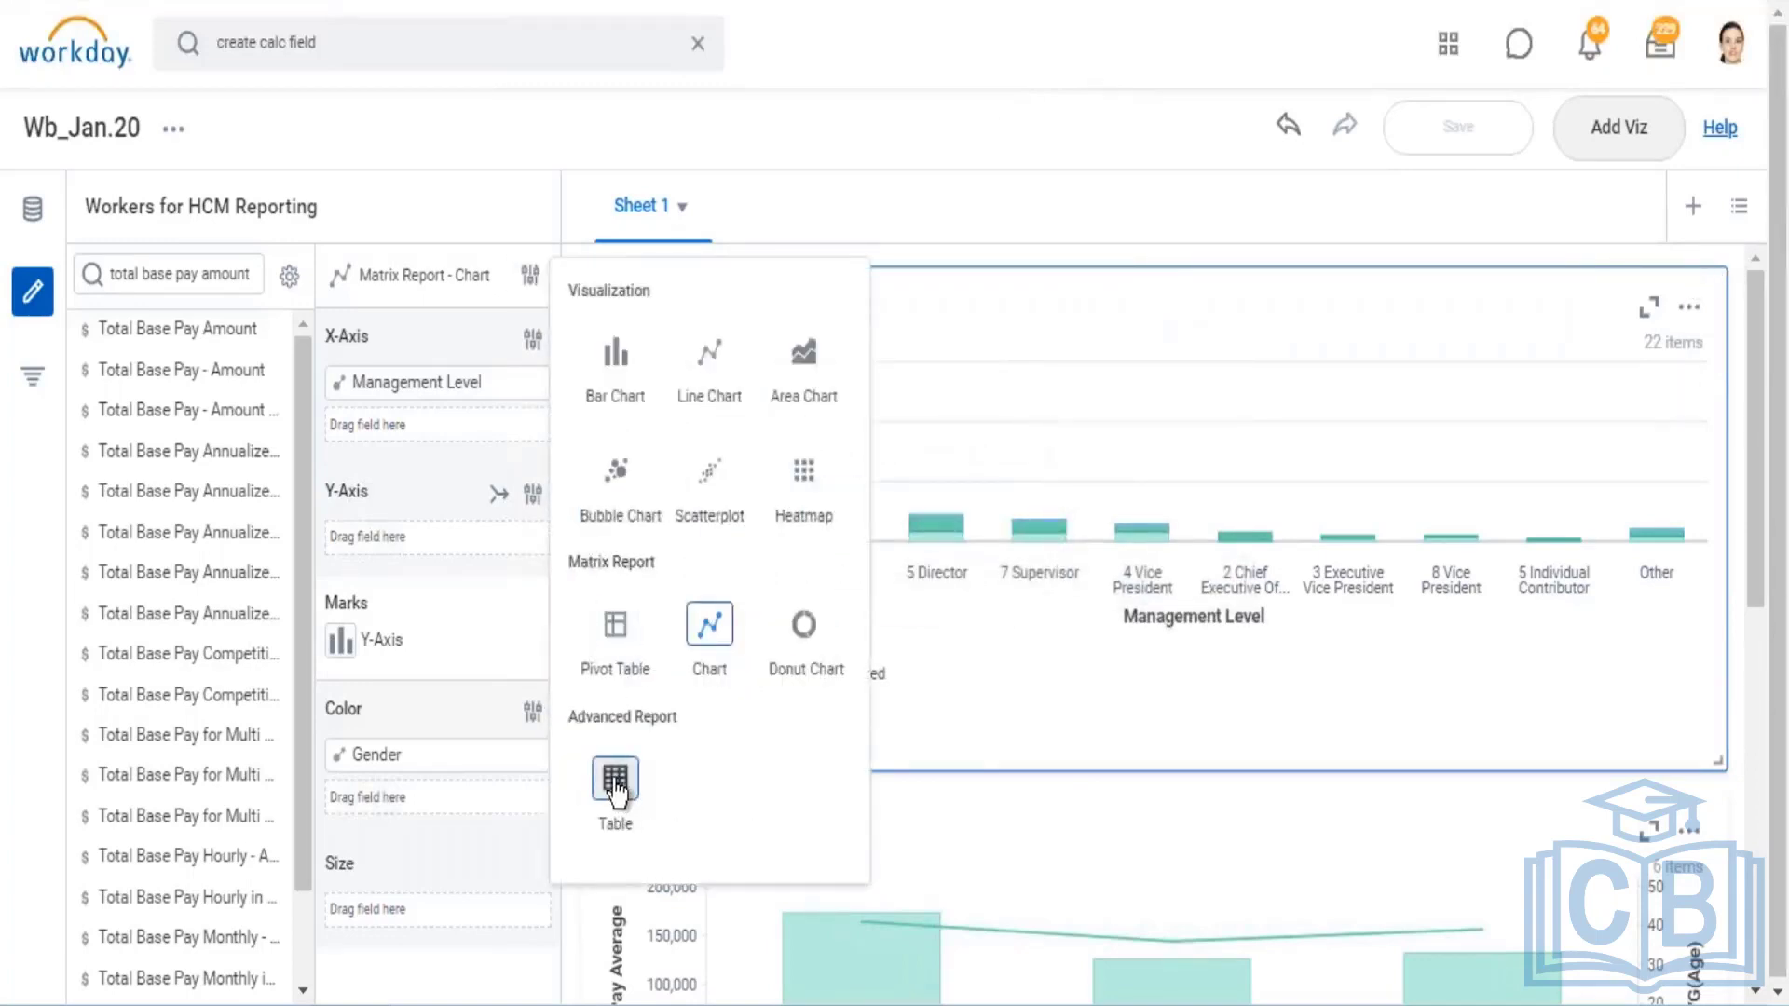
pyautogui.moveTo(585, 718); pyautogui.dragTo(678, 717)
pyautogui.click(1028, 24)
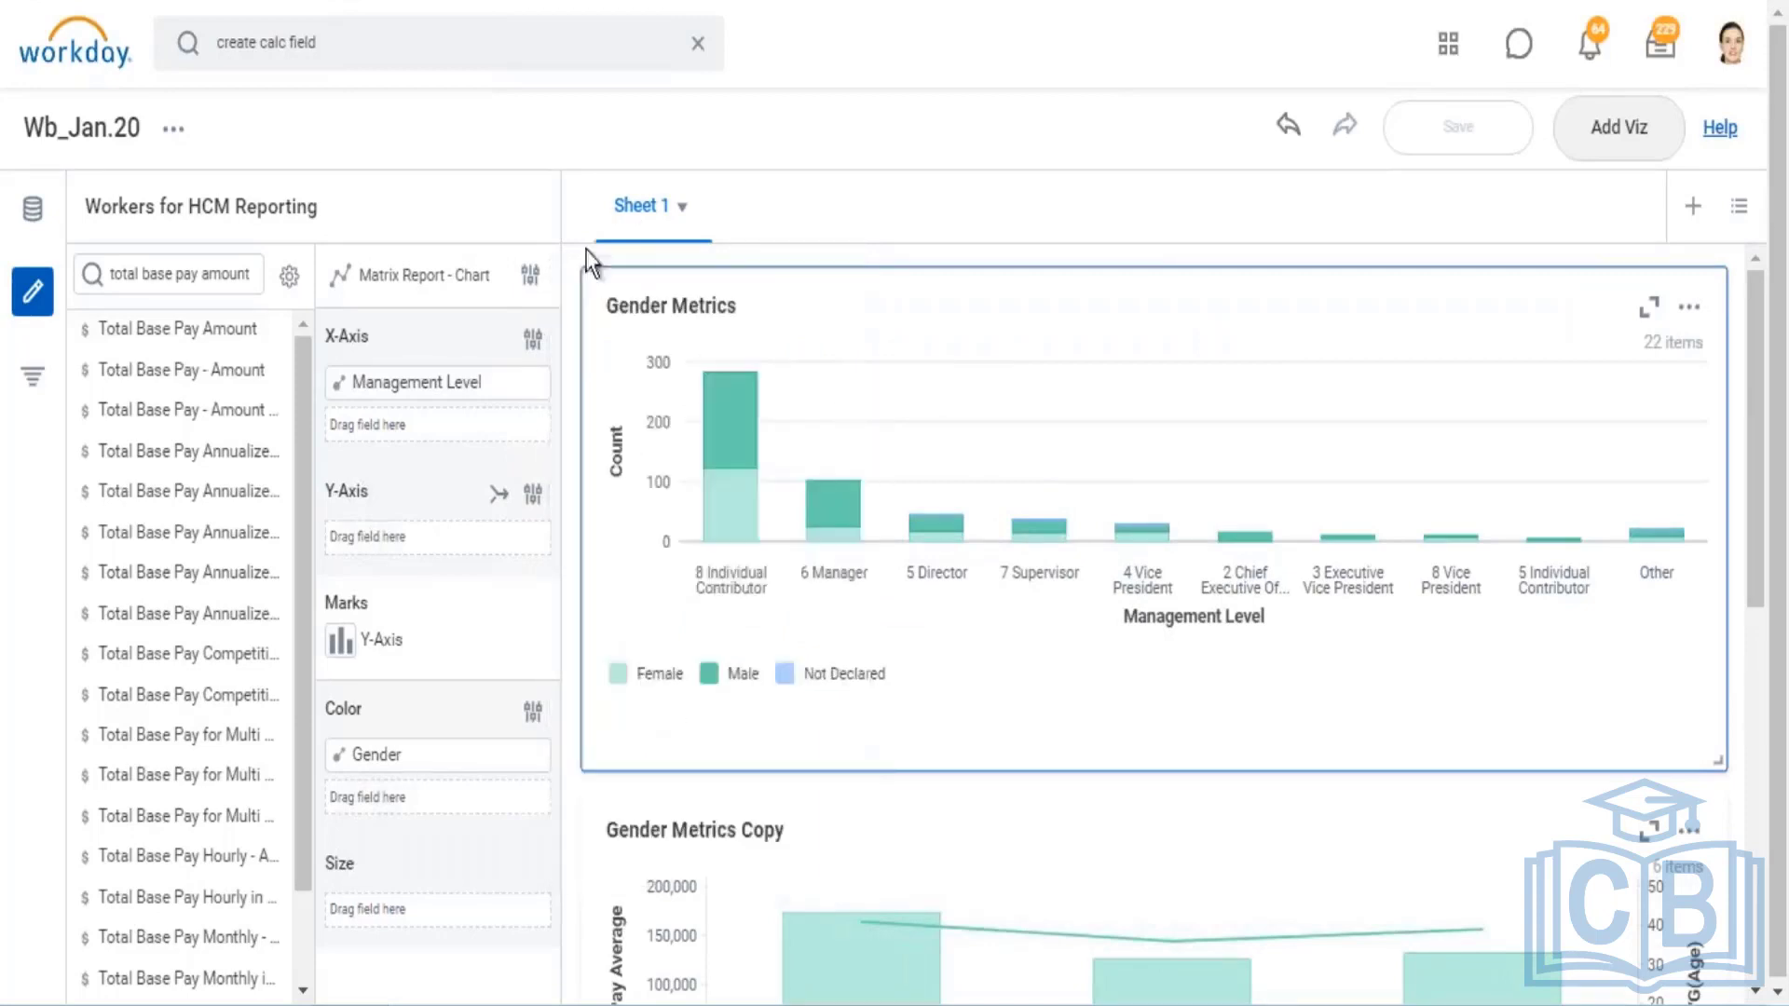
# Duplicate the Gender Metrics Copy 2 bubble chart on Sheet 1
pyautogui.scroll(-8, 1055, 526)
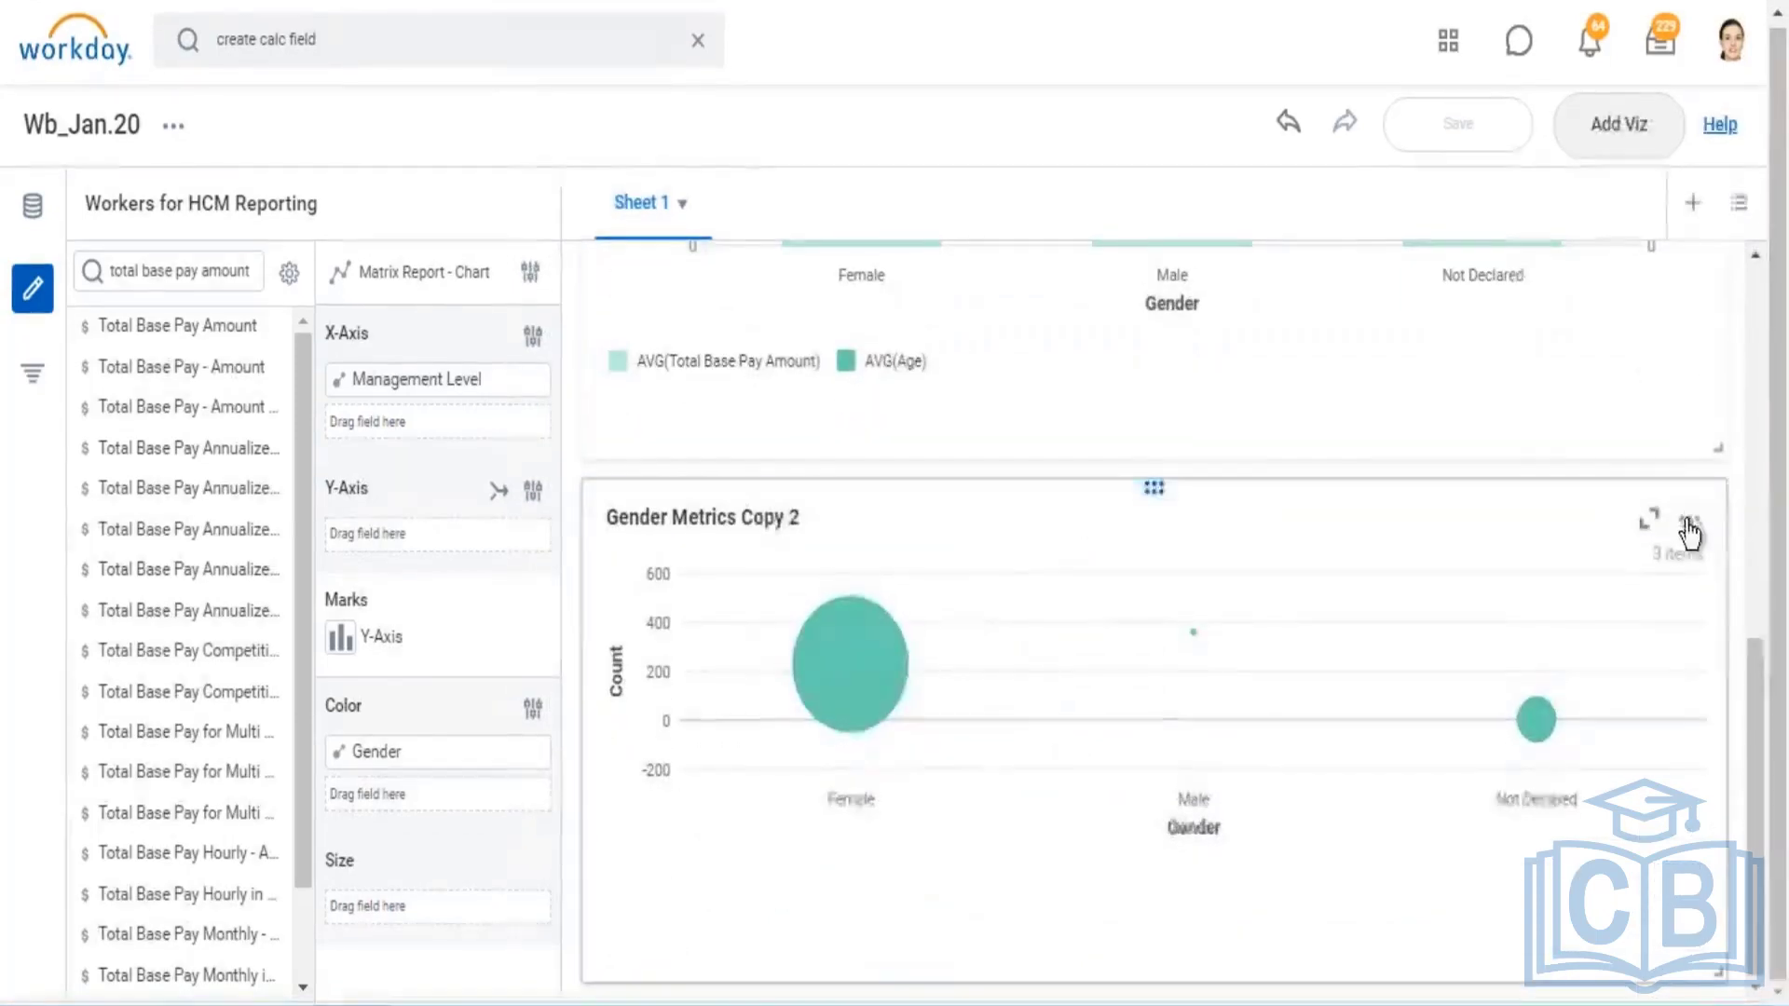
pyautogui.click(1690, 520)
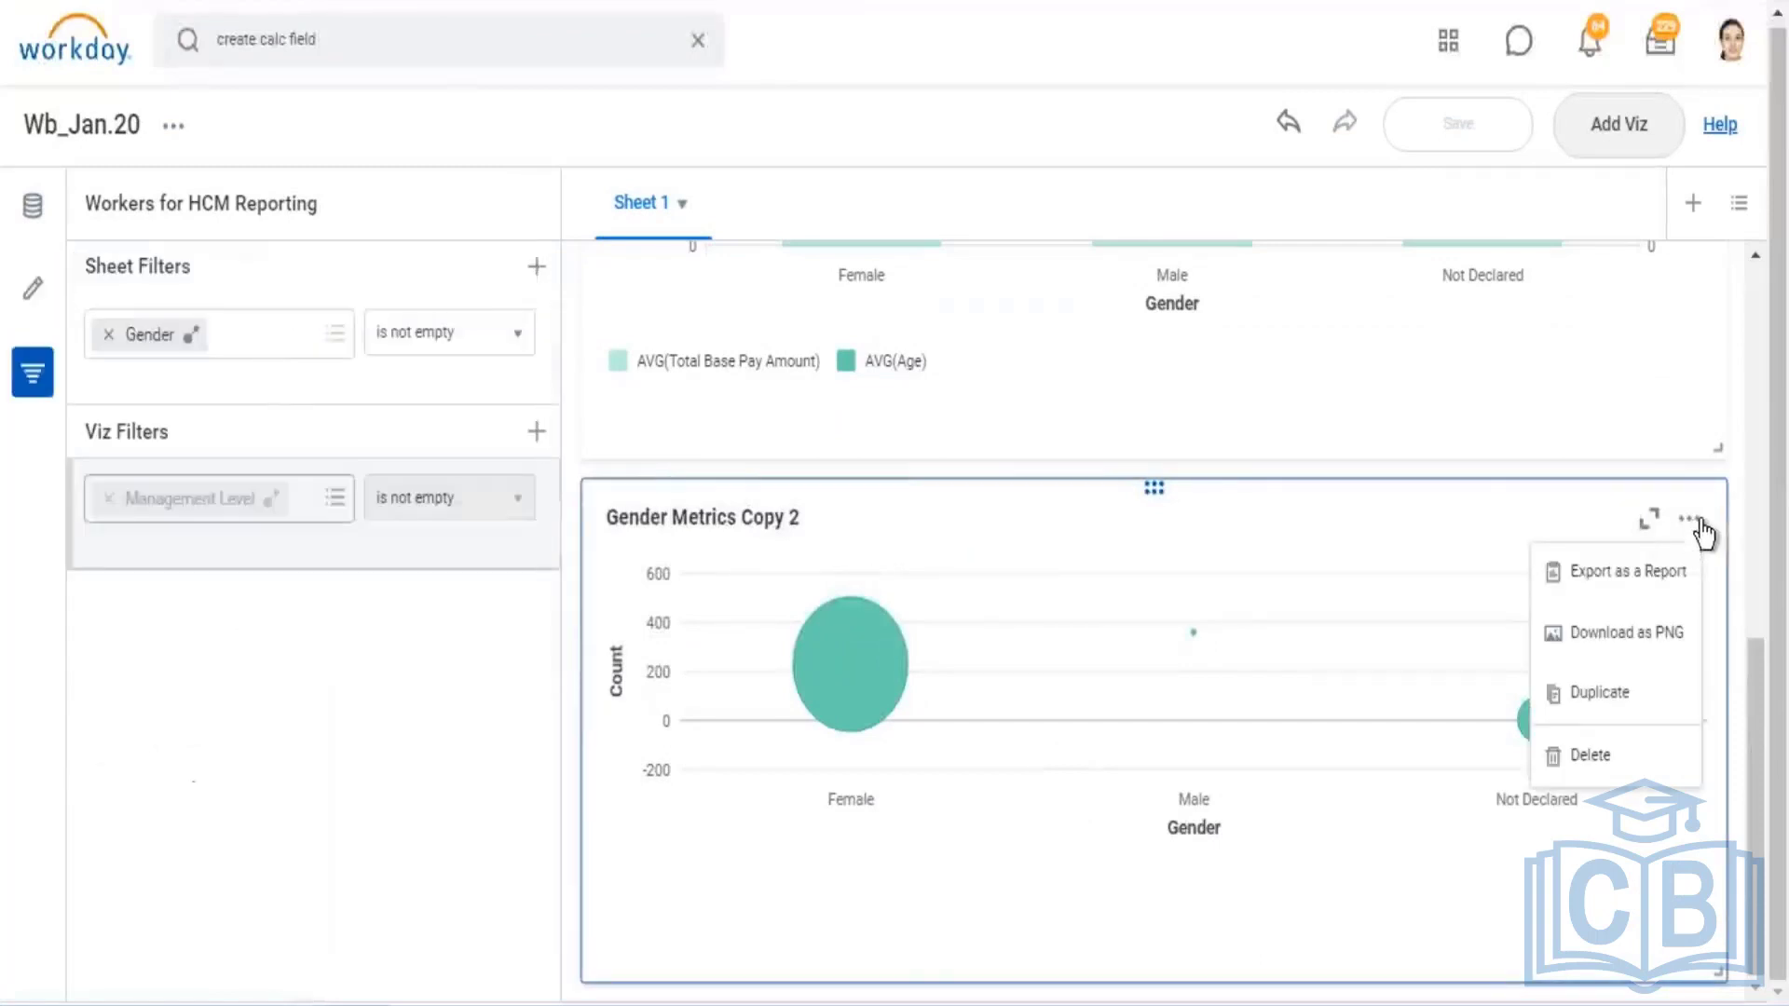
pyautogui.click(1609, 694)
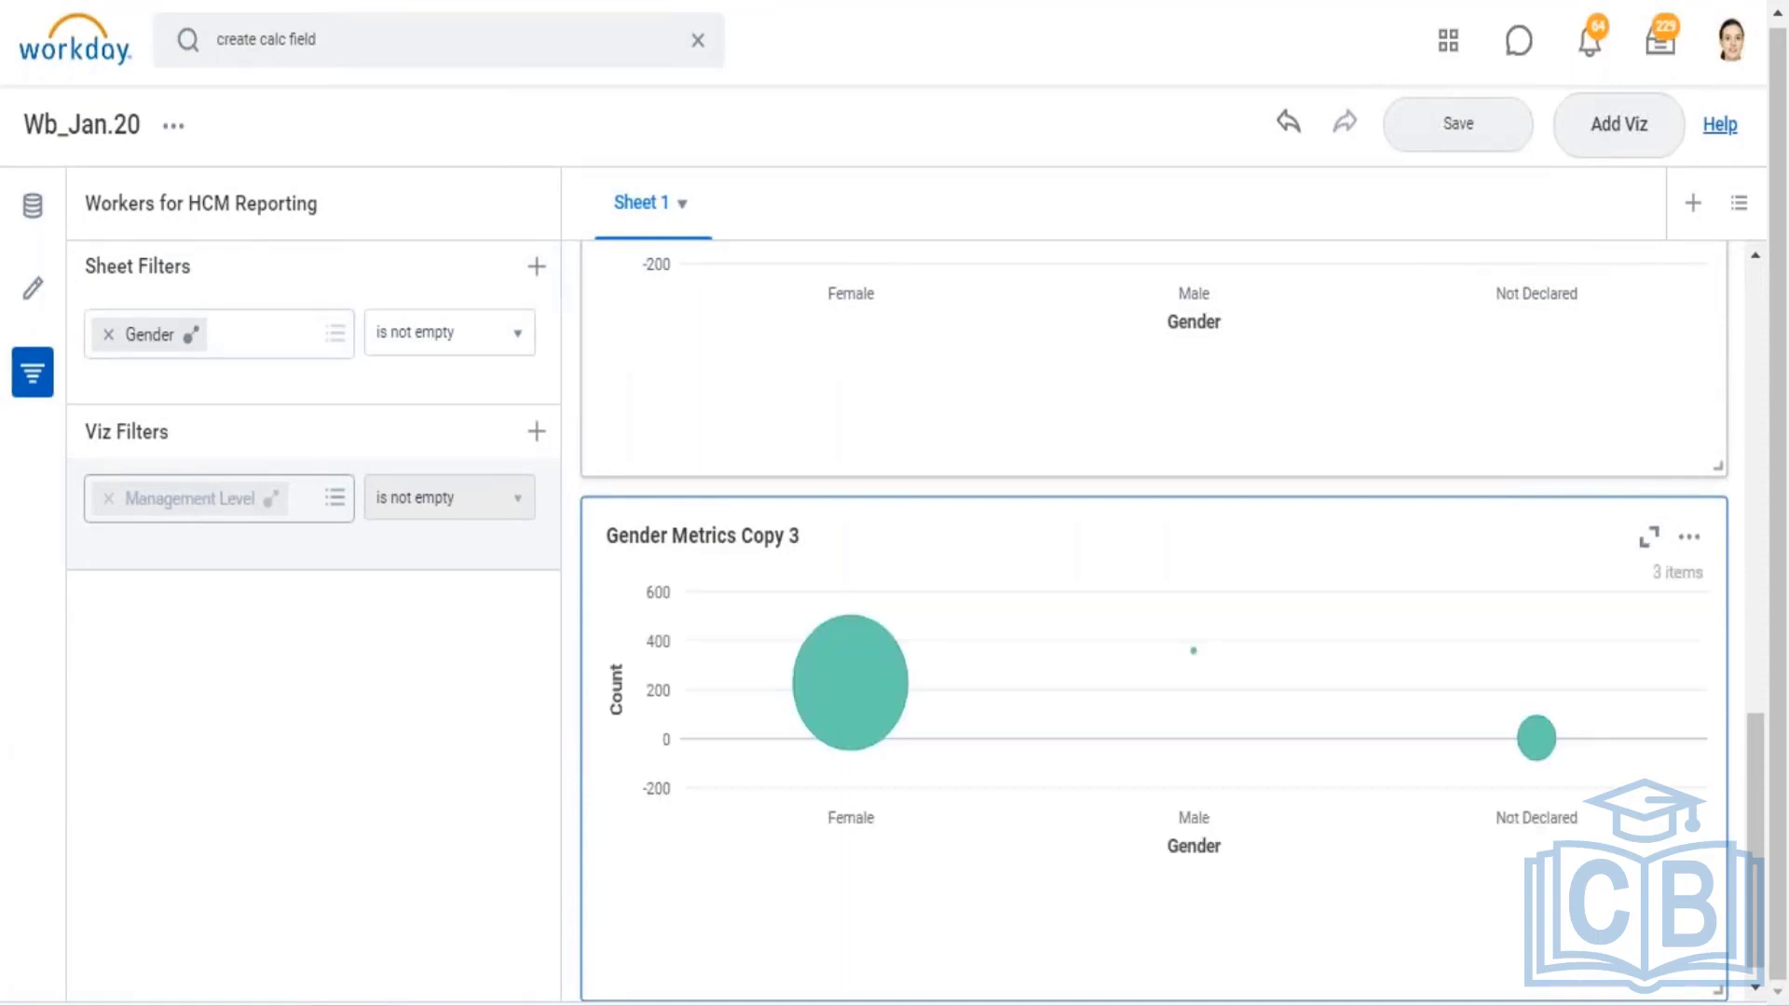
# Convert the Gender Metrics Copy 3 bubble chart to an Advanced Report table and remove the average Total Base Pay Amount column
pyautogui.click(32, 288)
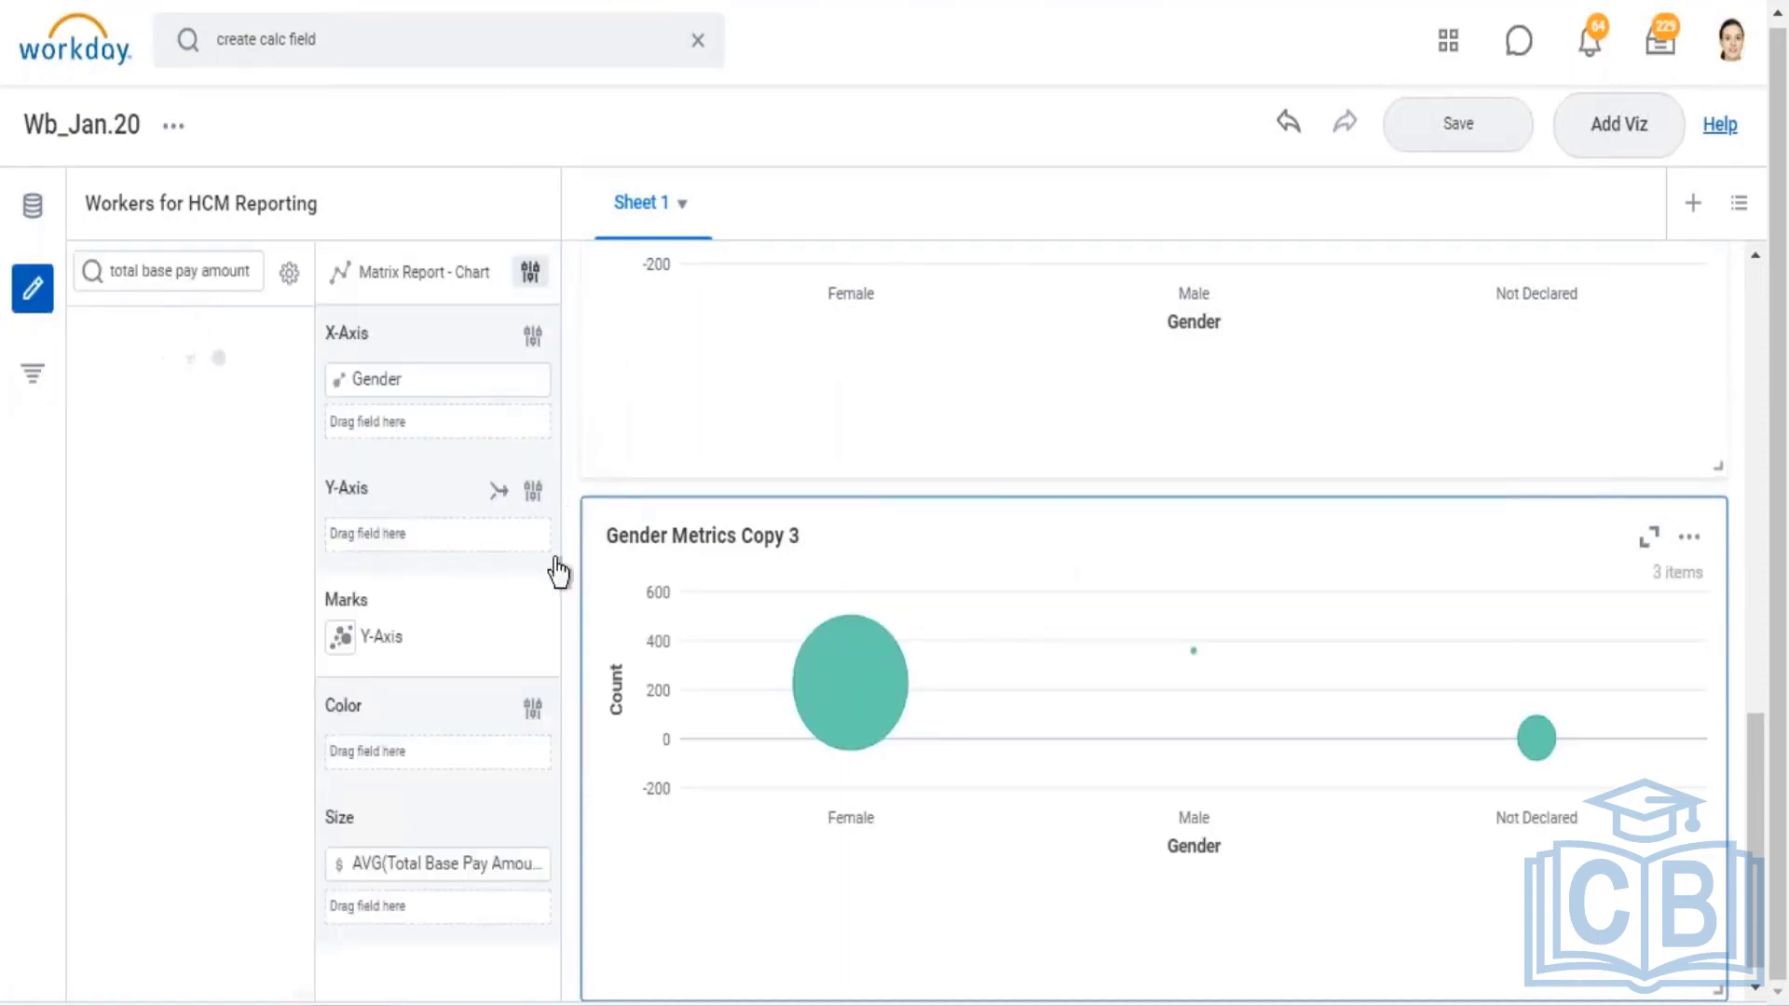
pyautogui.click(616, 776)
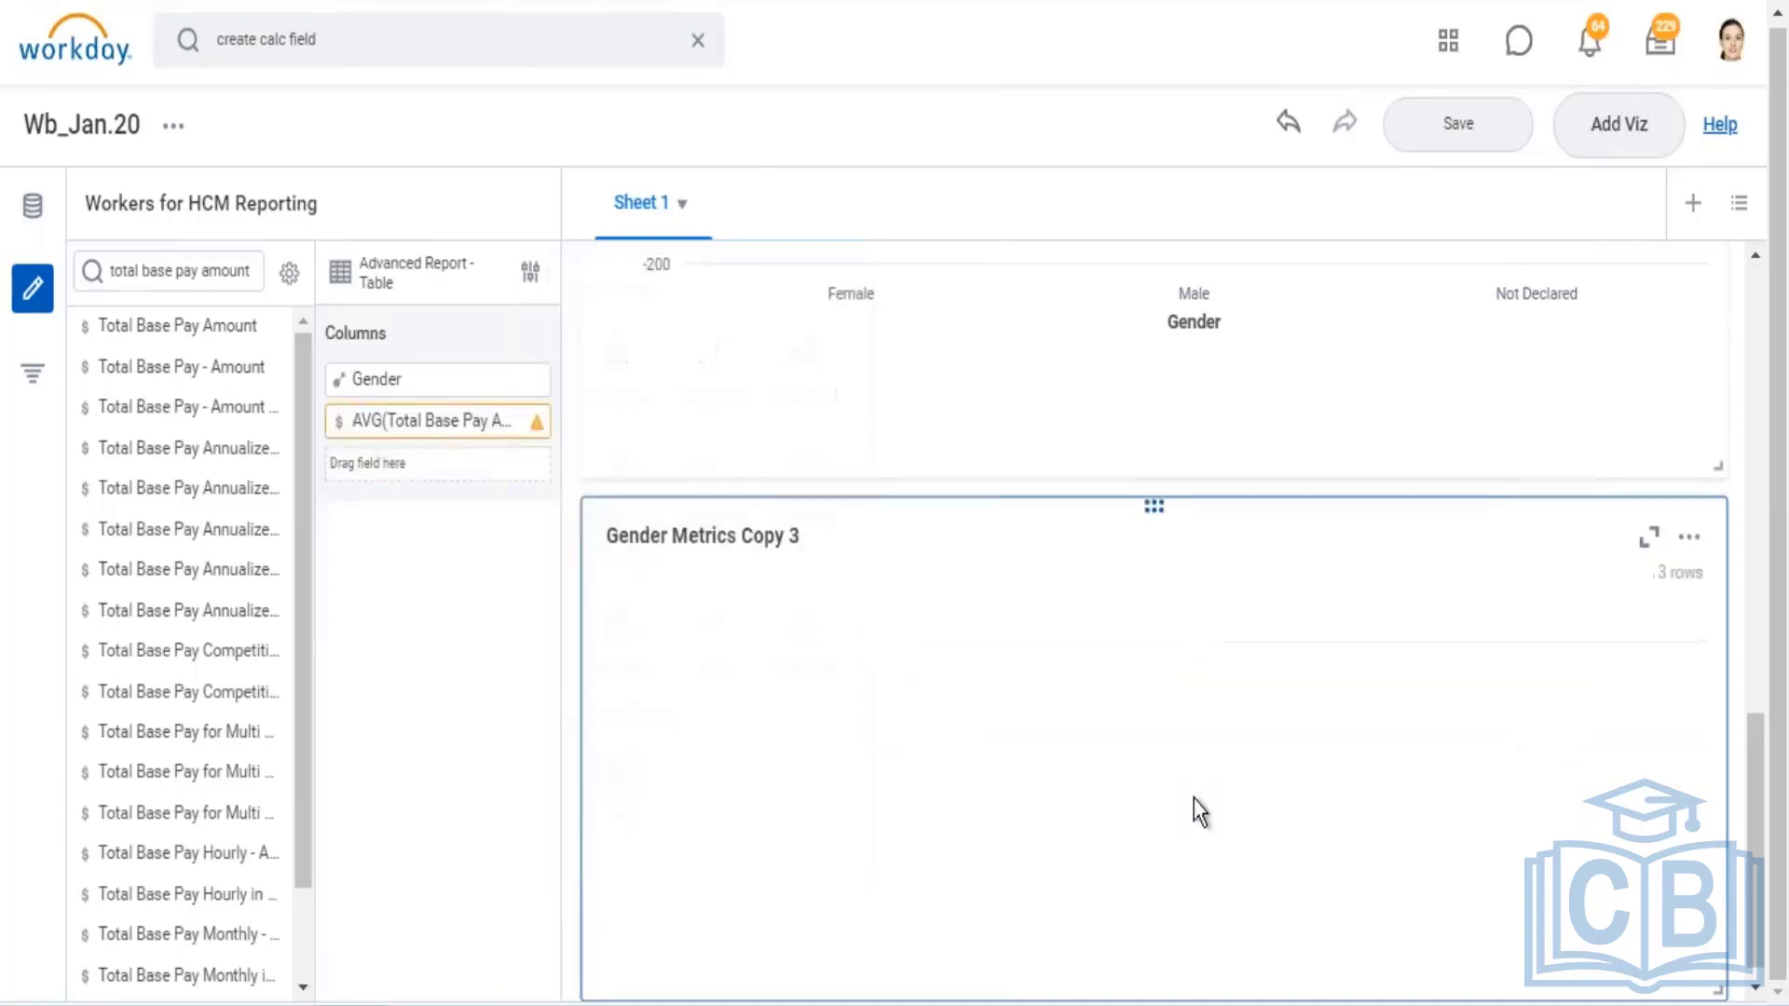
pyautogui.click(339, 422)
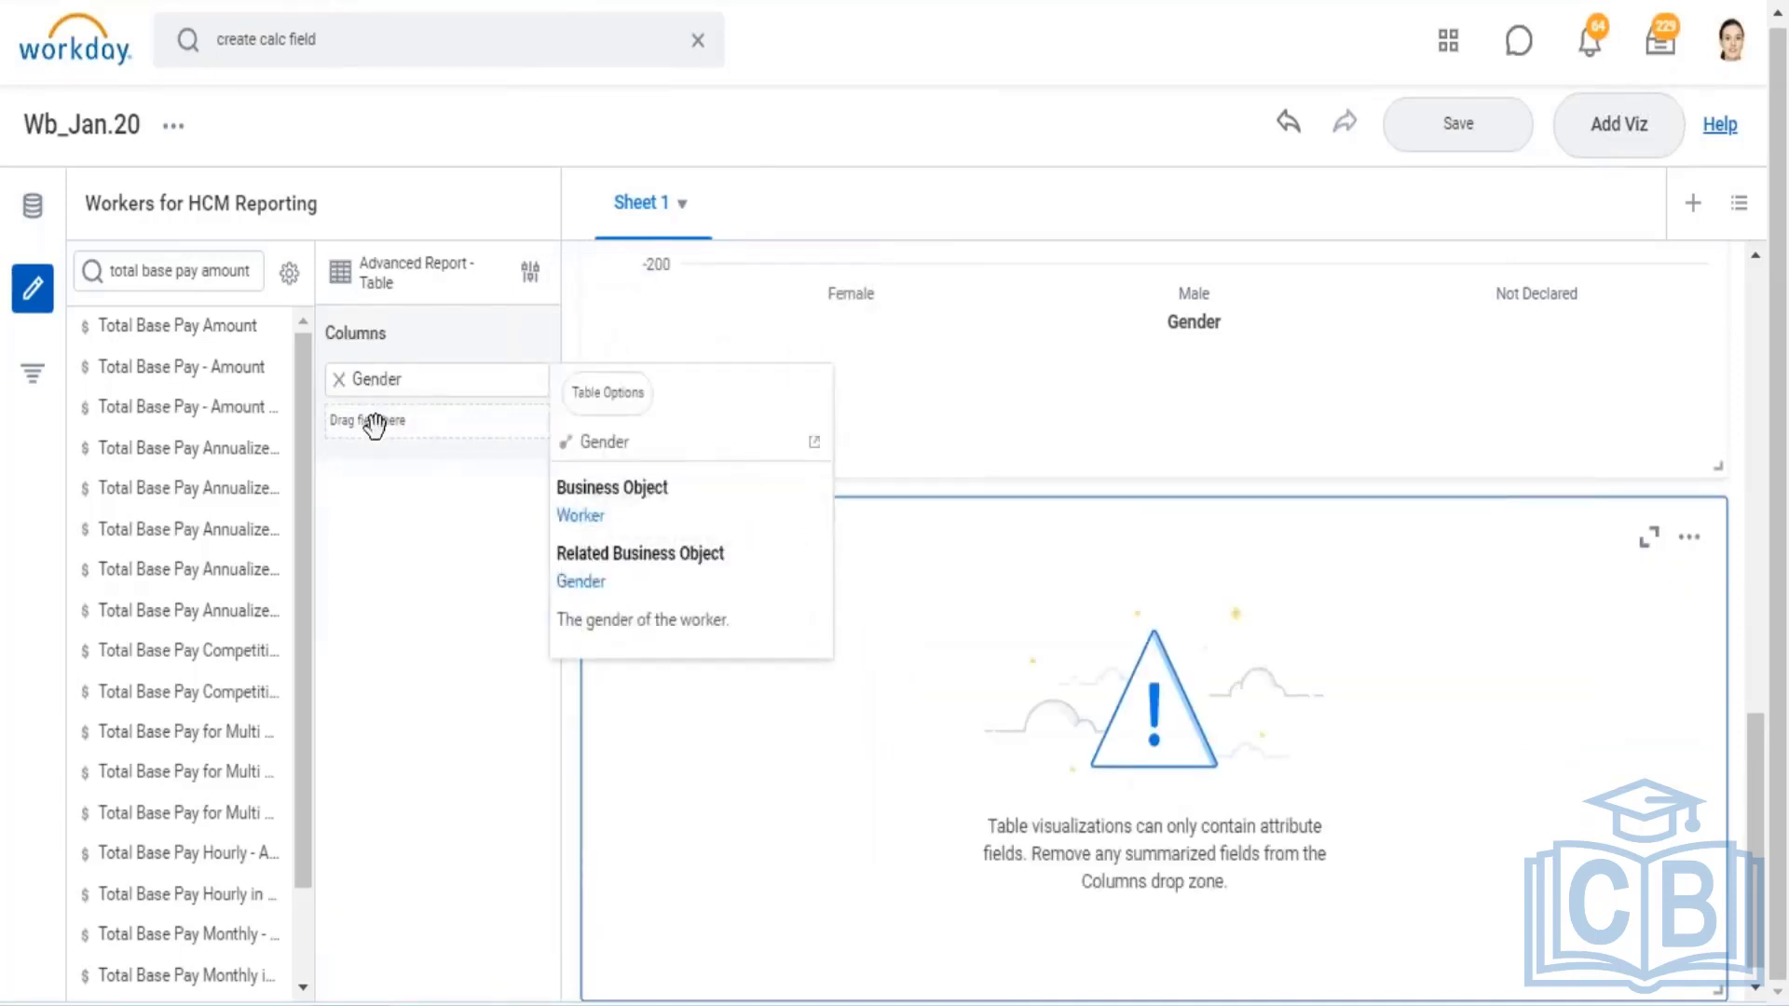
pyautogui.moveTo(376, 432); pyautogui.dragTo(354, 401)
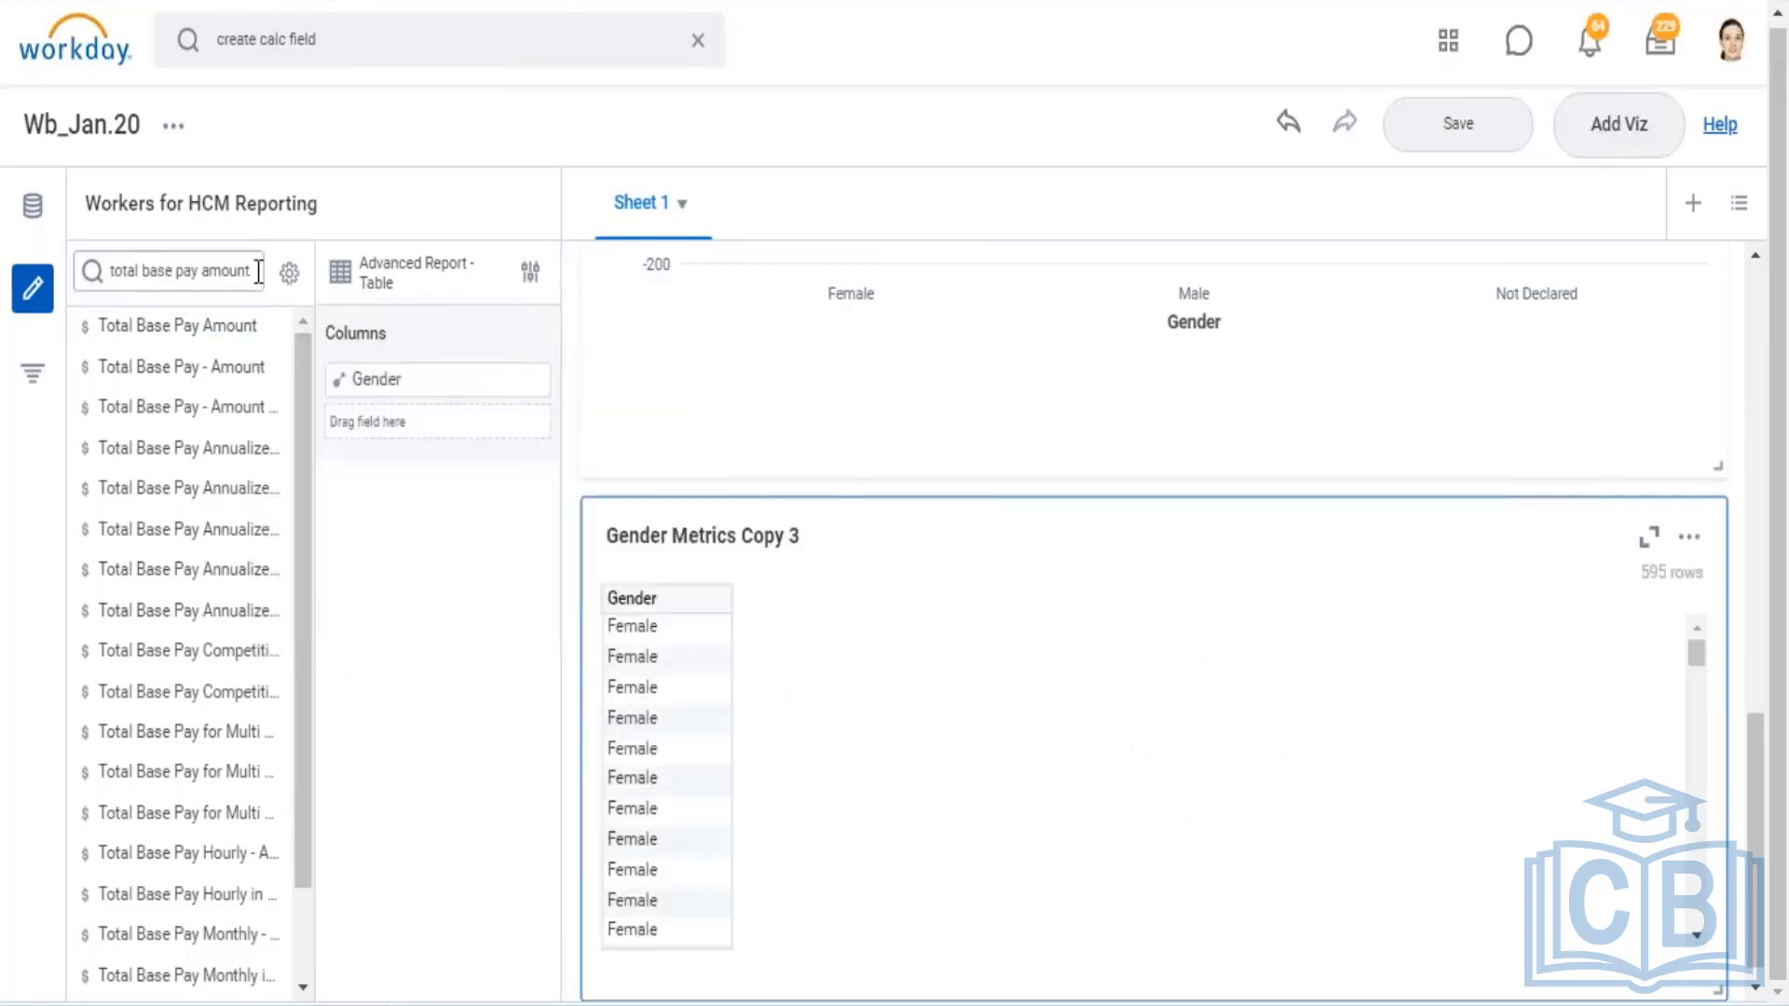
# Find the Worker field and add it as the table's first column, ahead of Gender
pyautogui.moveTo(259, 271); pyautogui.dragTo(80, 296)
pyautogui.write('w')
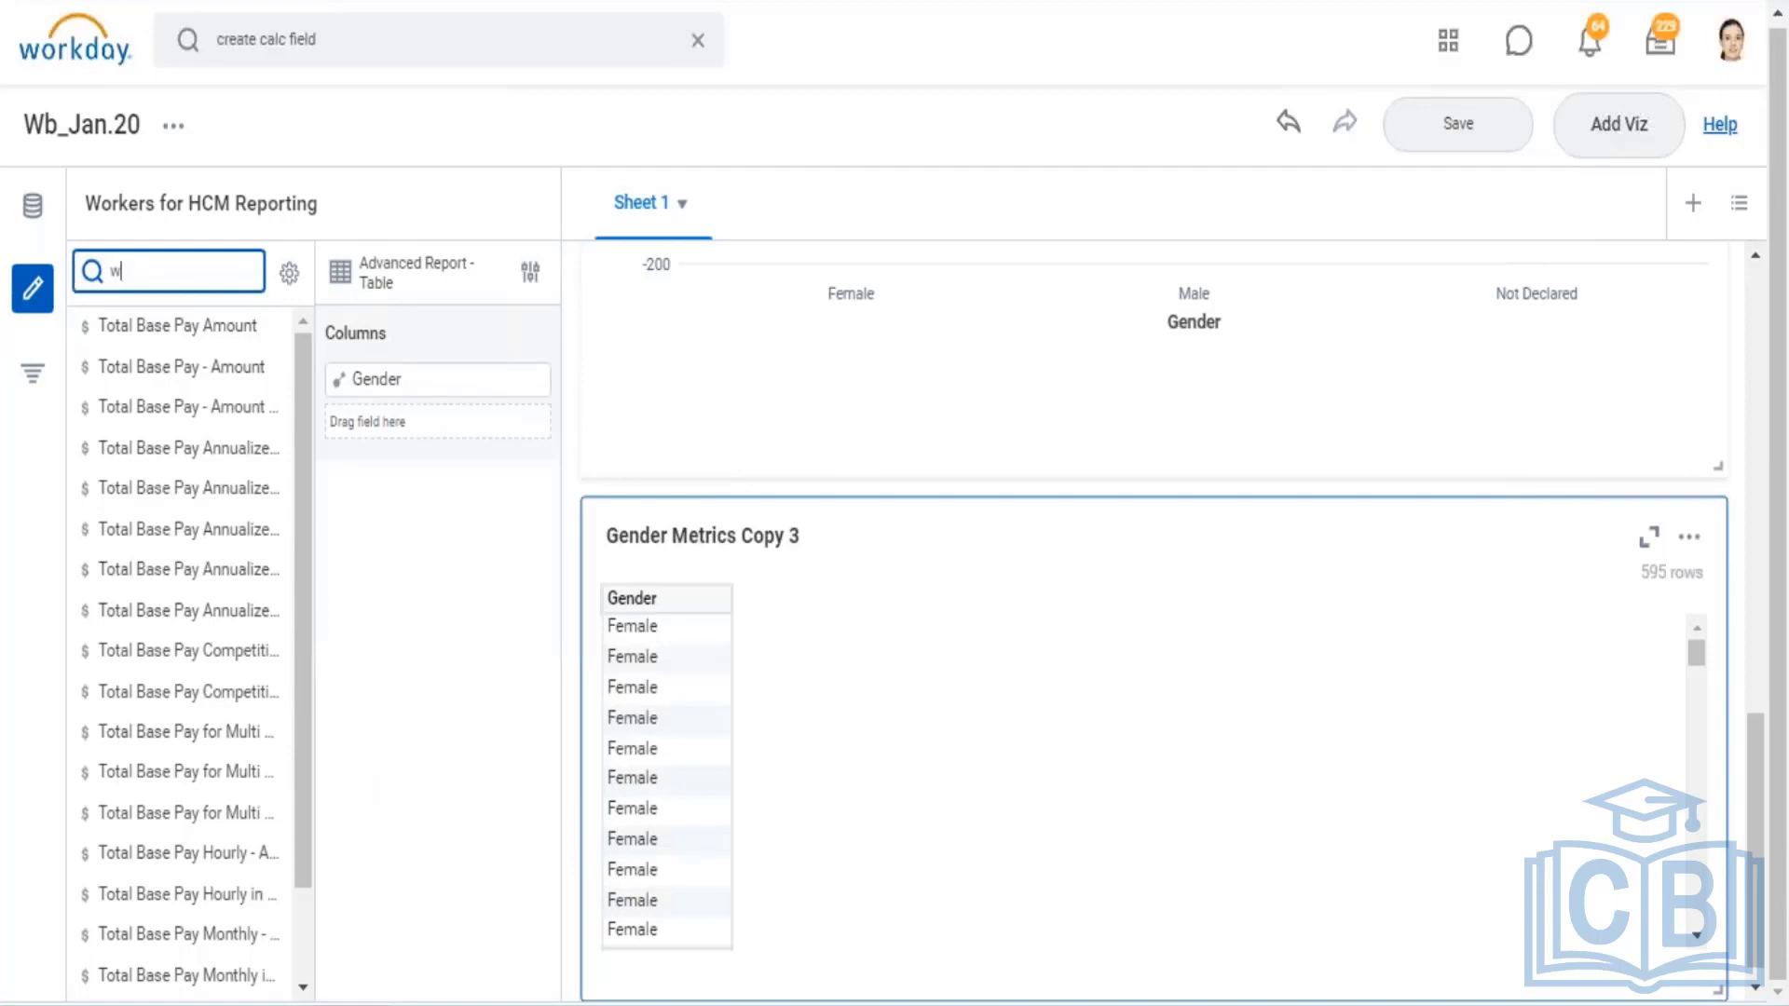
pyautogui.write('orker')
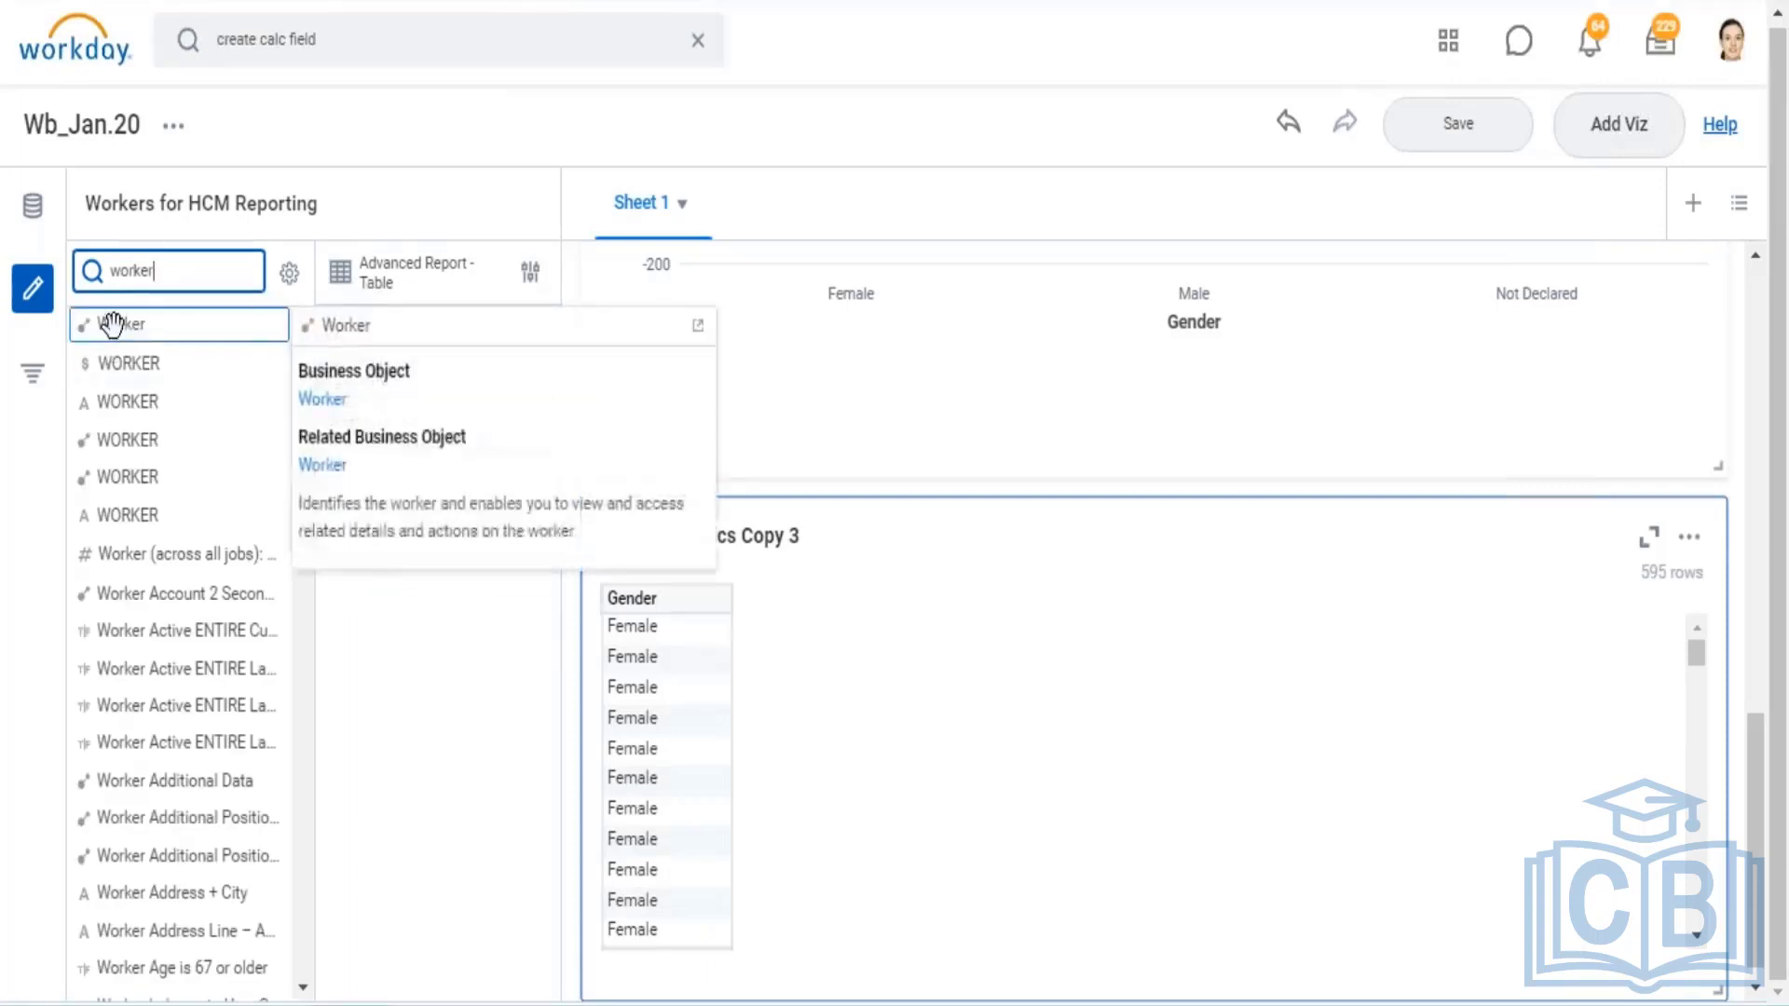
pyautogui.moveTo(121, 323); pyautogui.dragTo(376, 377)
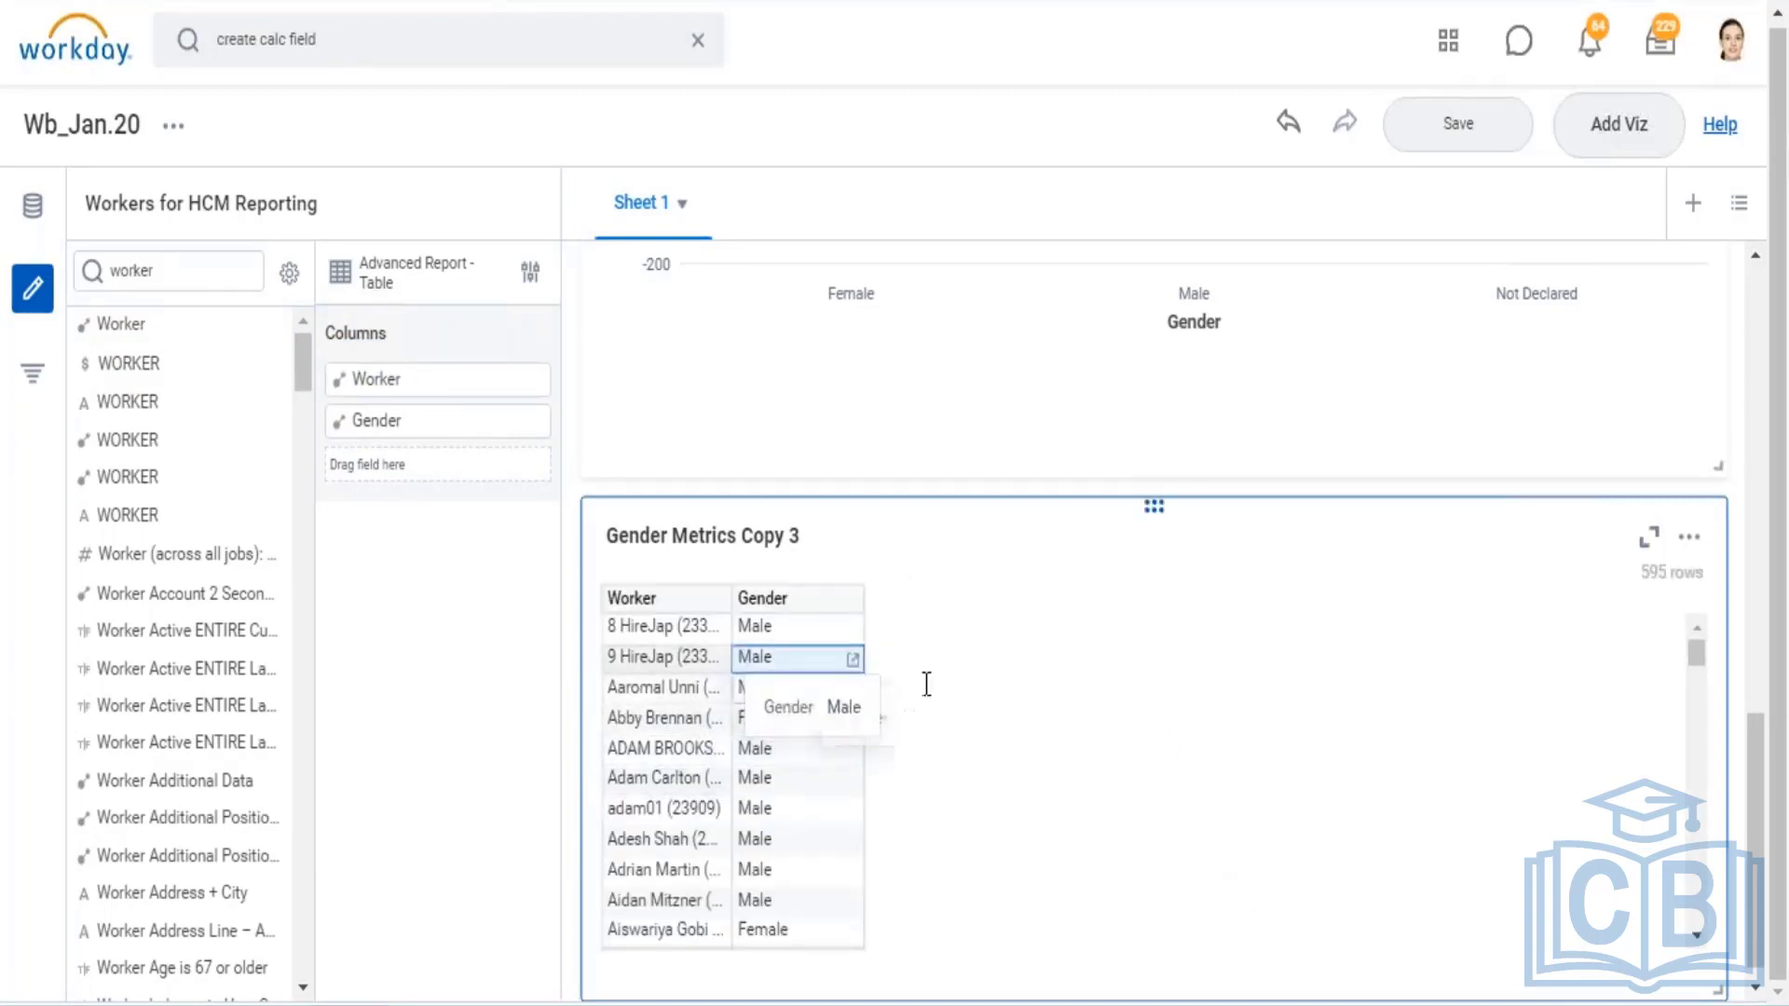
# Search the fields for "date of birth" and add Date of Birth as a column after Gender
pyautogui.moveTo(182, 273); pyautogui.dragTo(91, 270)
pyautogui.write('date ')
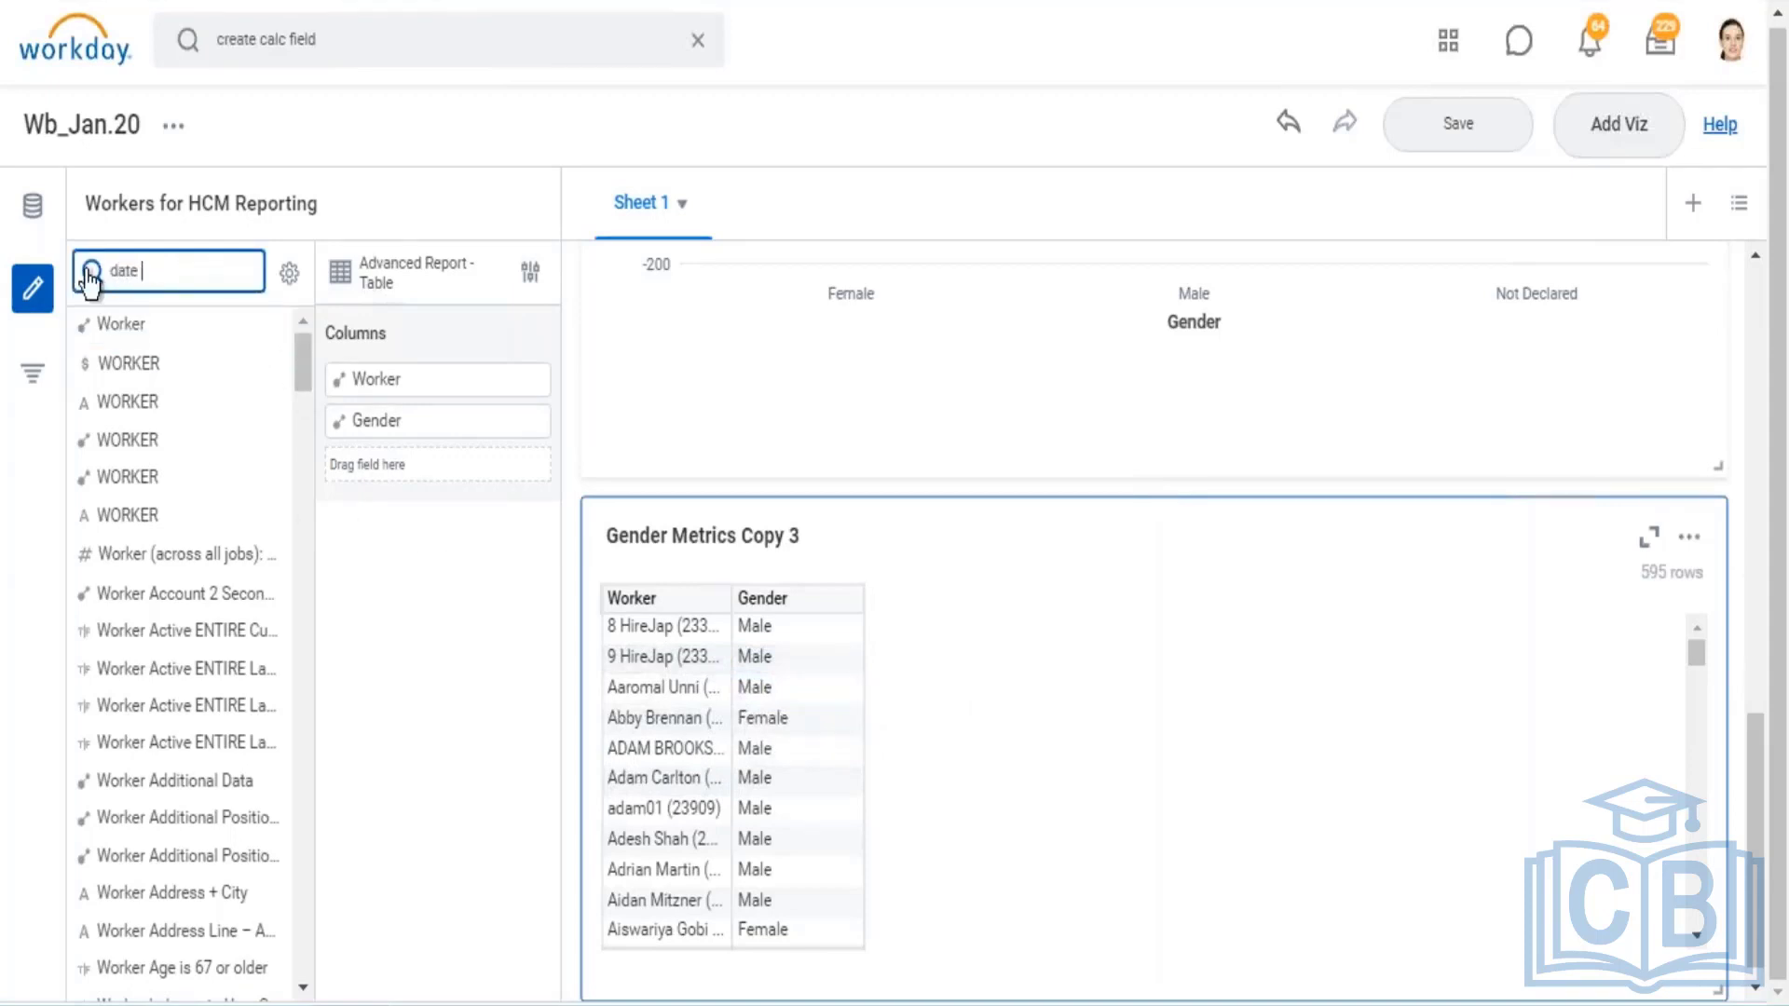
pyautogui.write('or')
pyautogui.press('BackSpace')
pyautogui.write('f')
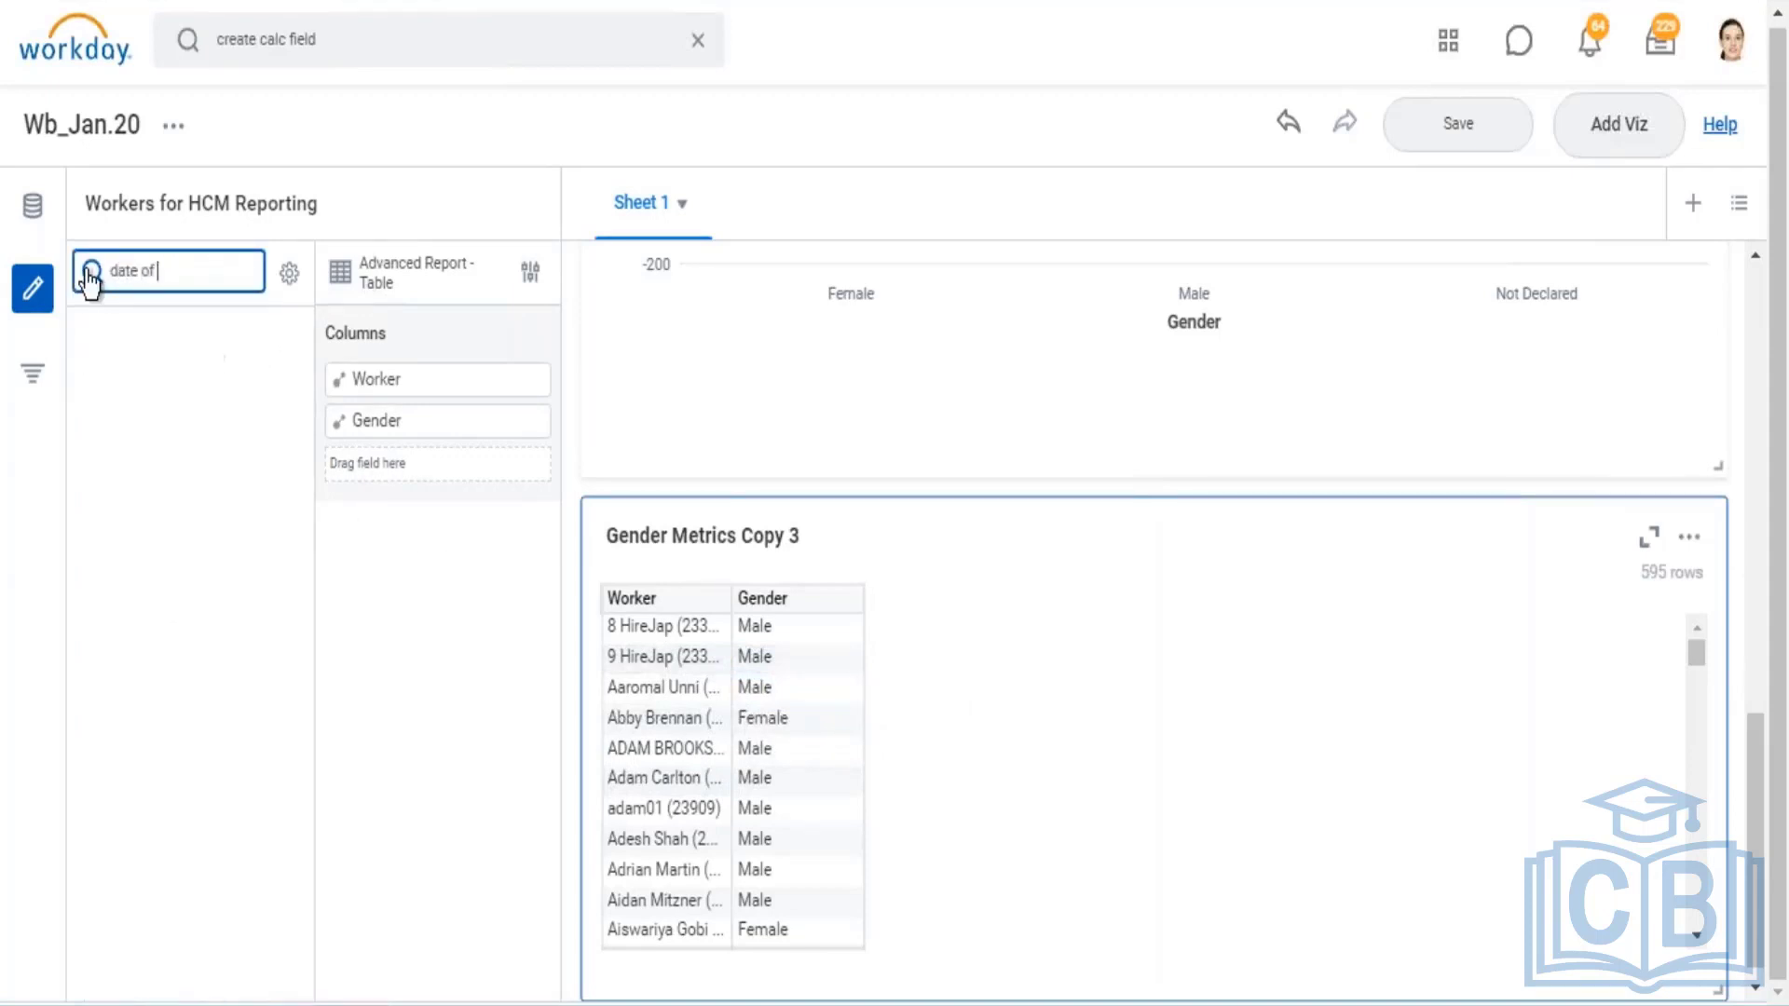
pyautogui.write(' birth')
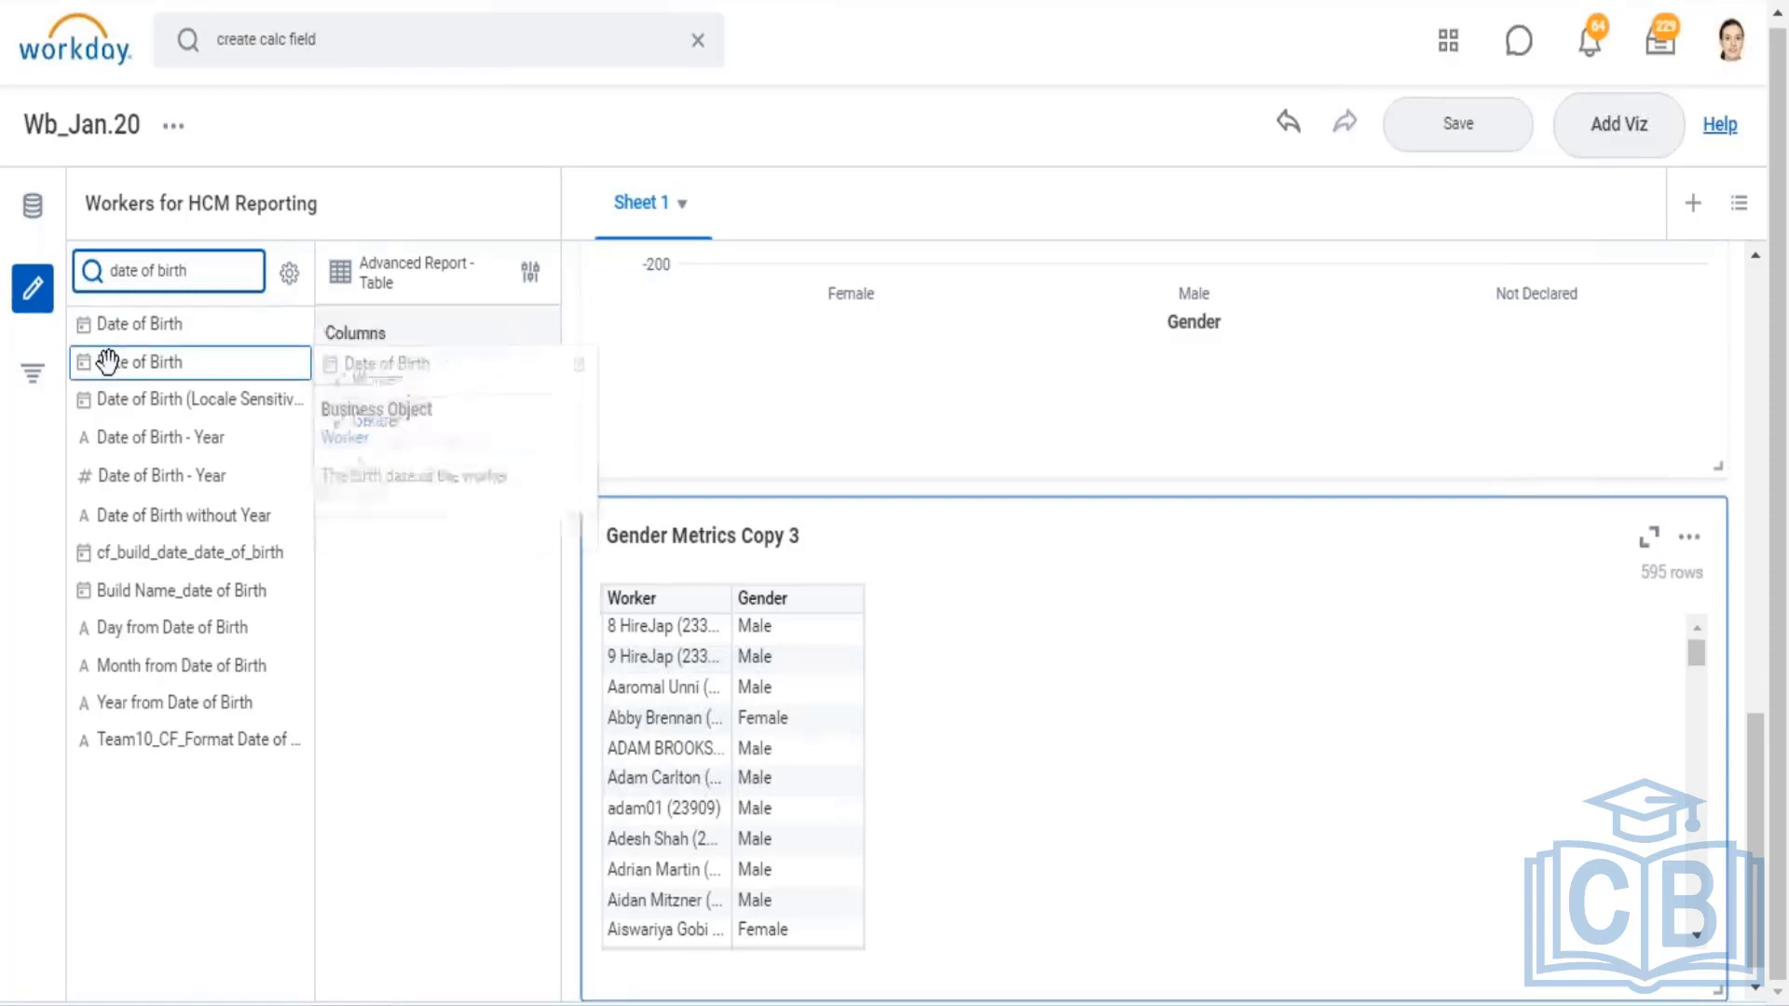
pyautogui.moveTo(107, 362); pyautogui.dragTo(371, 477)
# Search the fields for "position" and add Position as a column after Date of Birth
pyautogui.moveTo(230, 276); pyautogui.dragTo(43, 275)
pyautogui.write('position')
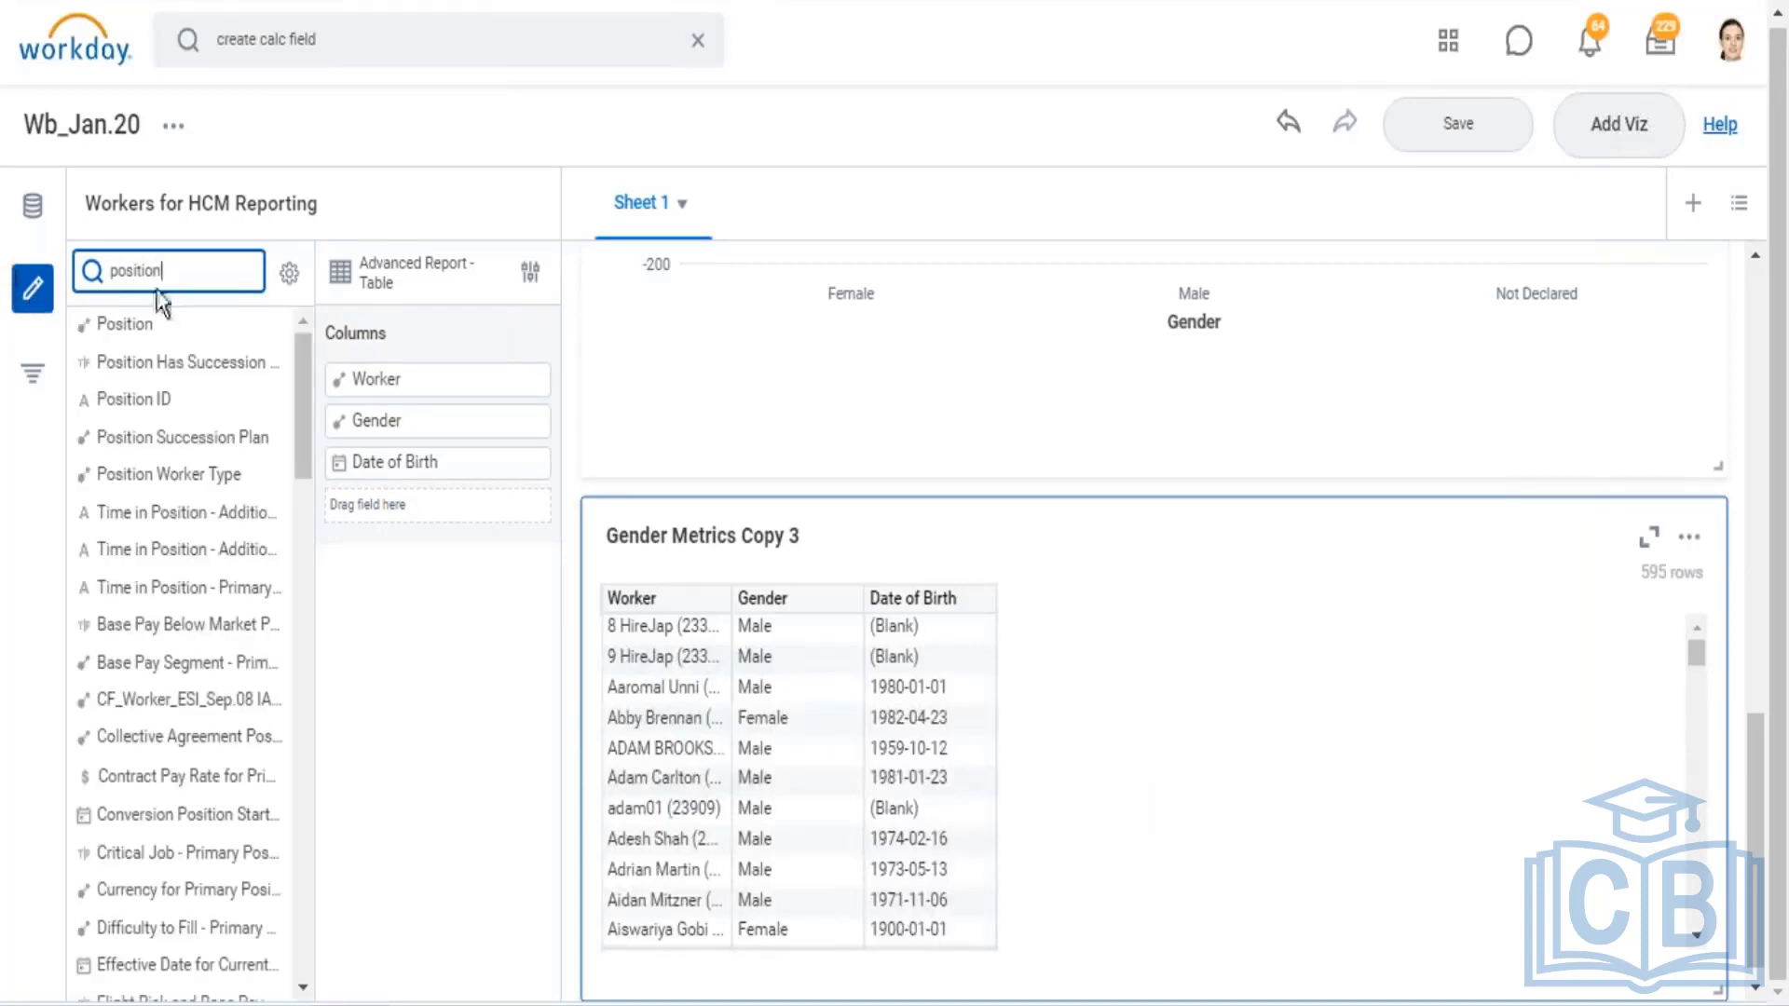
pyautogui.moveTo(110, 322); pyautogui.dragTo(447, 537)
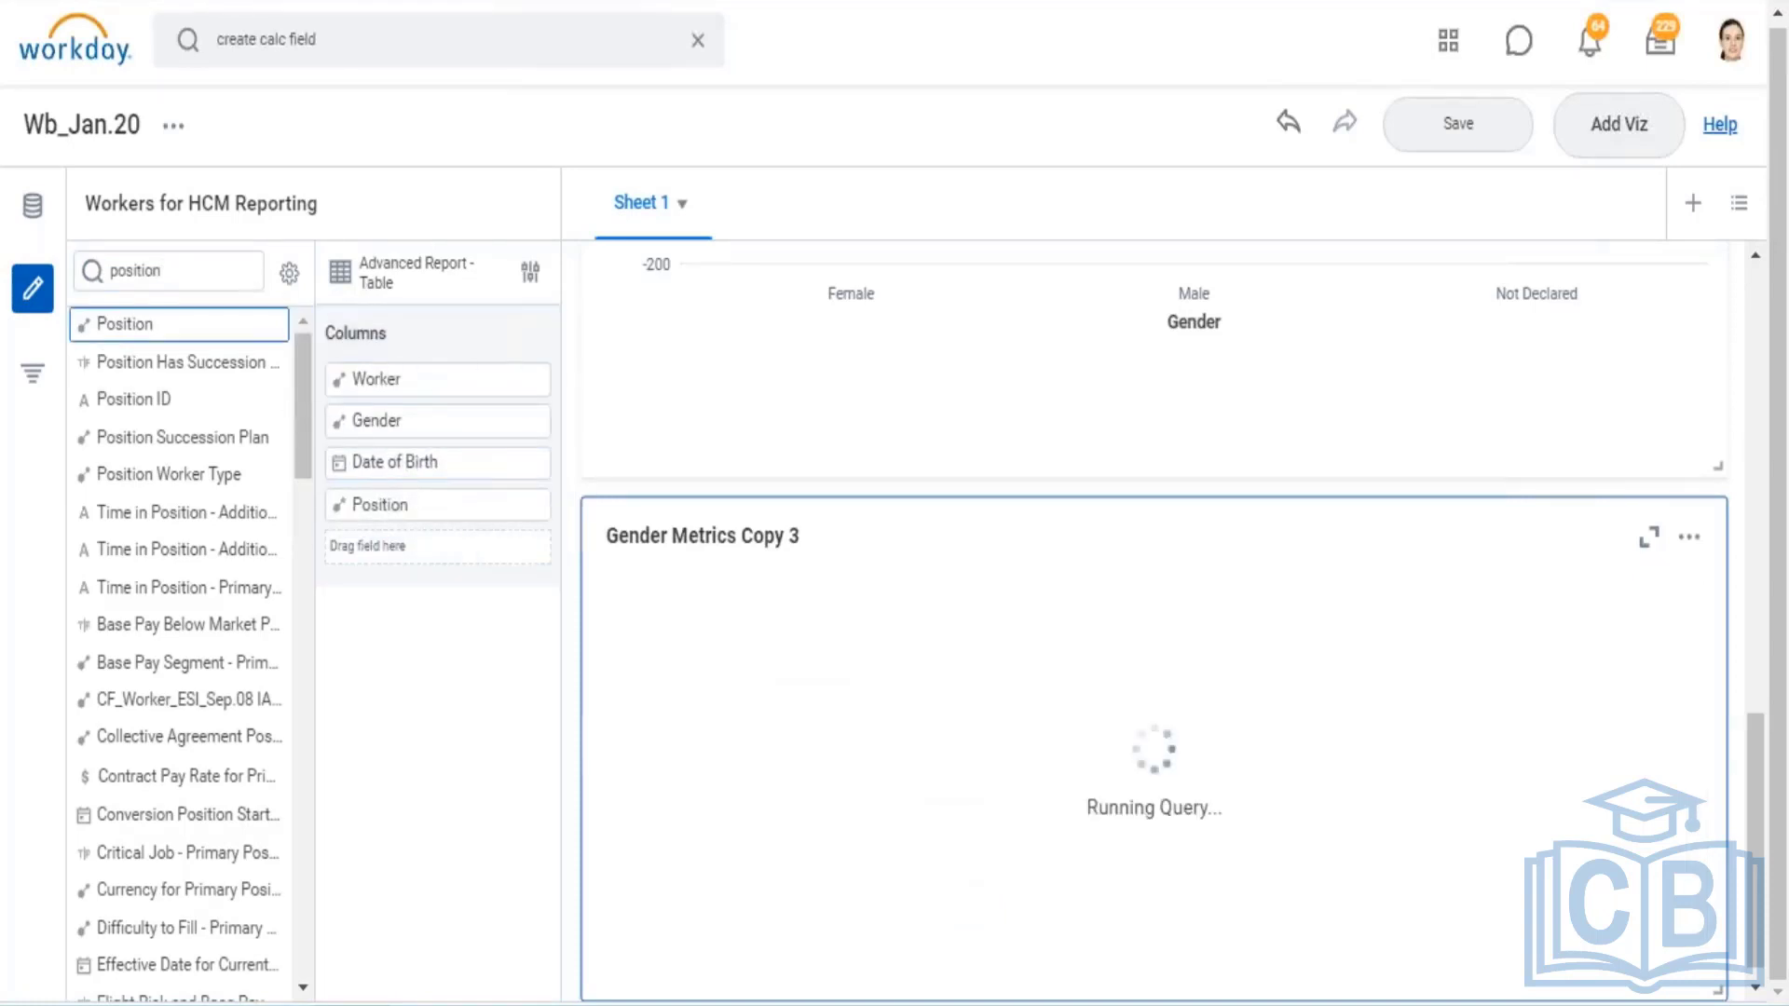
# Search the fields for "manager level 01" and add Manager - Level 01 as the table's last column
pyautogui.click(216, 273)
pyautogui.doubleClick(108, 273)
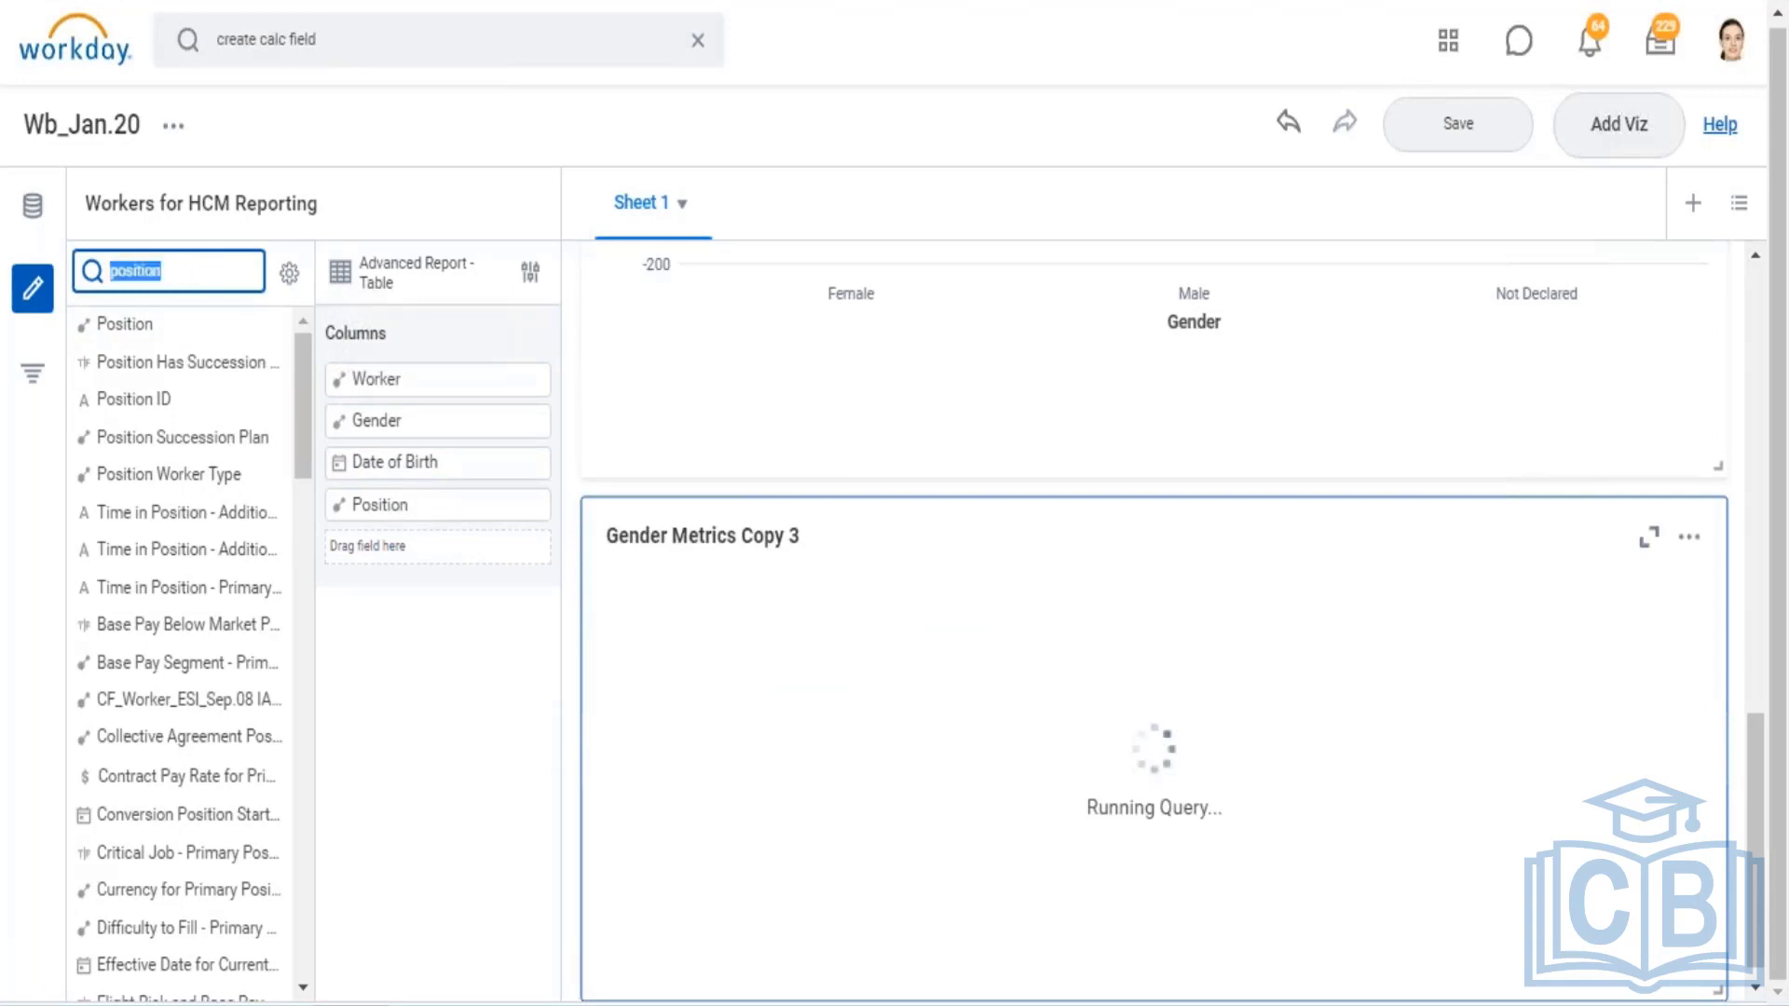
pyautogui.write('manage ')
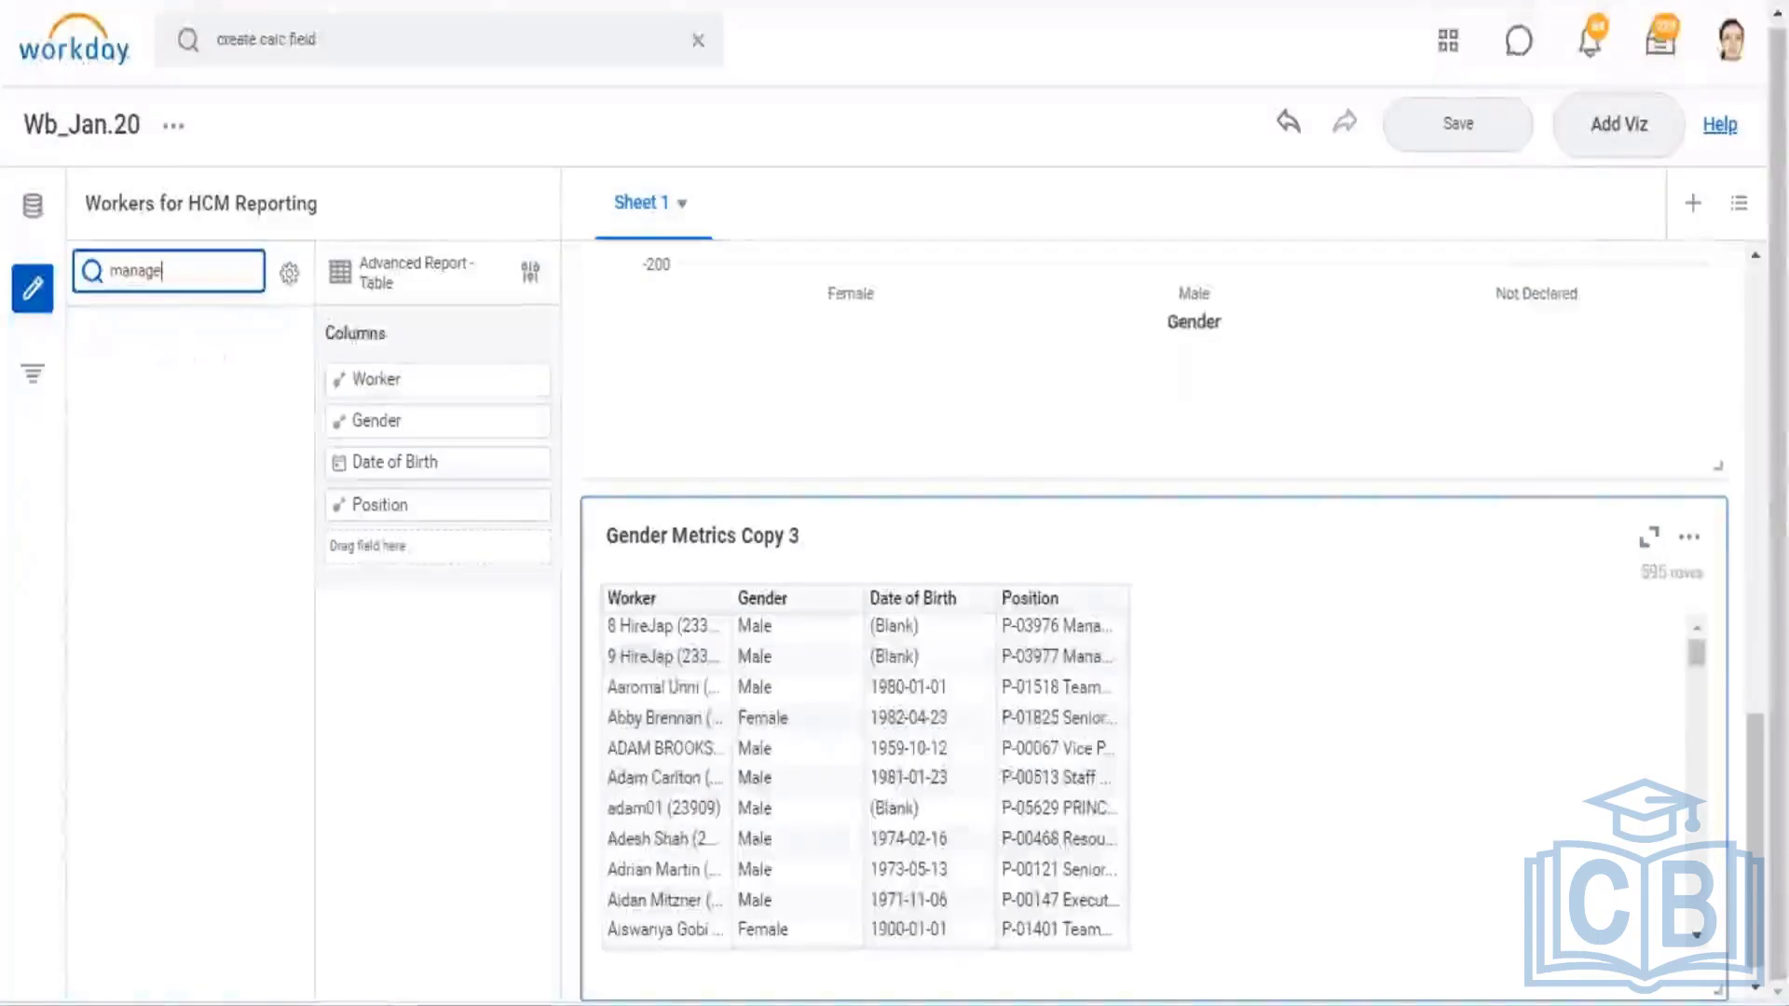
pyautogui.write('r level 01,')
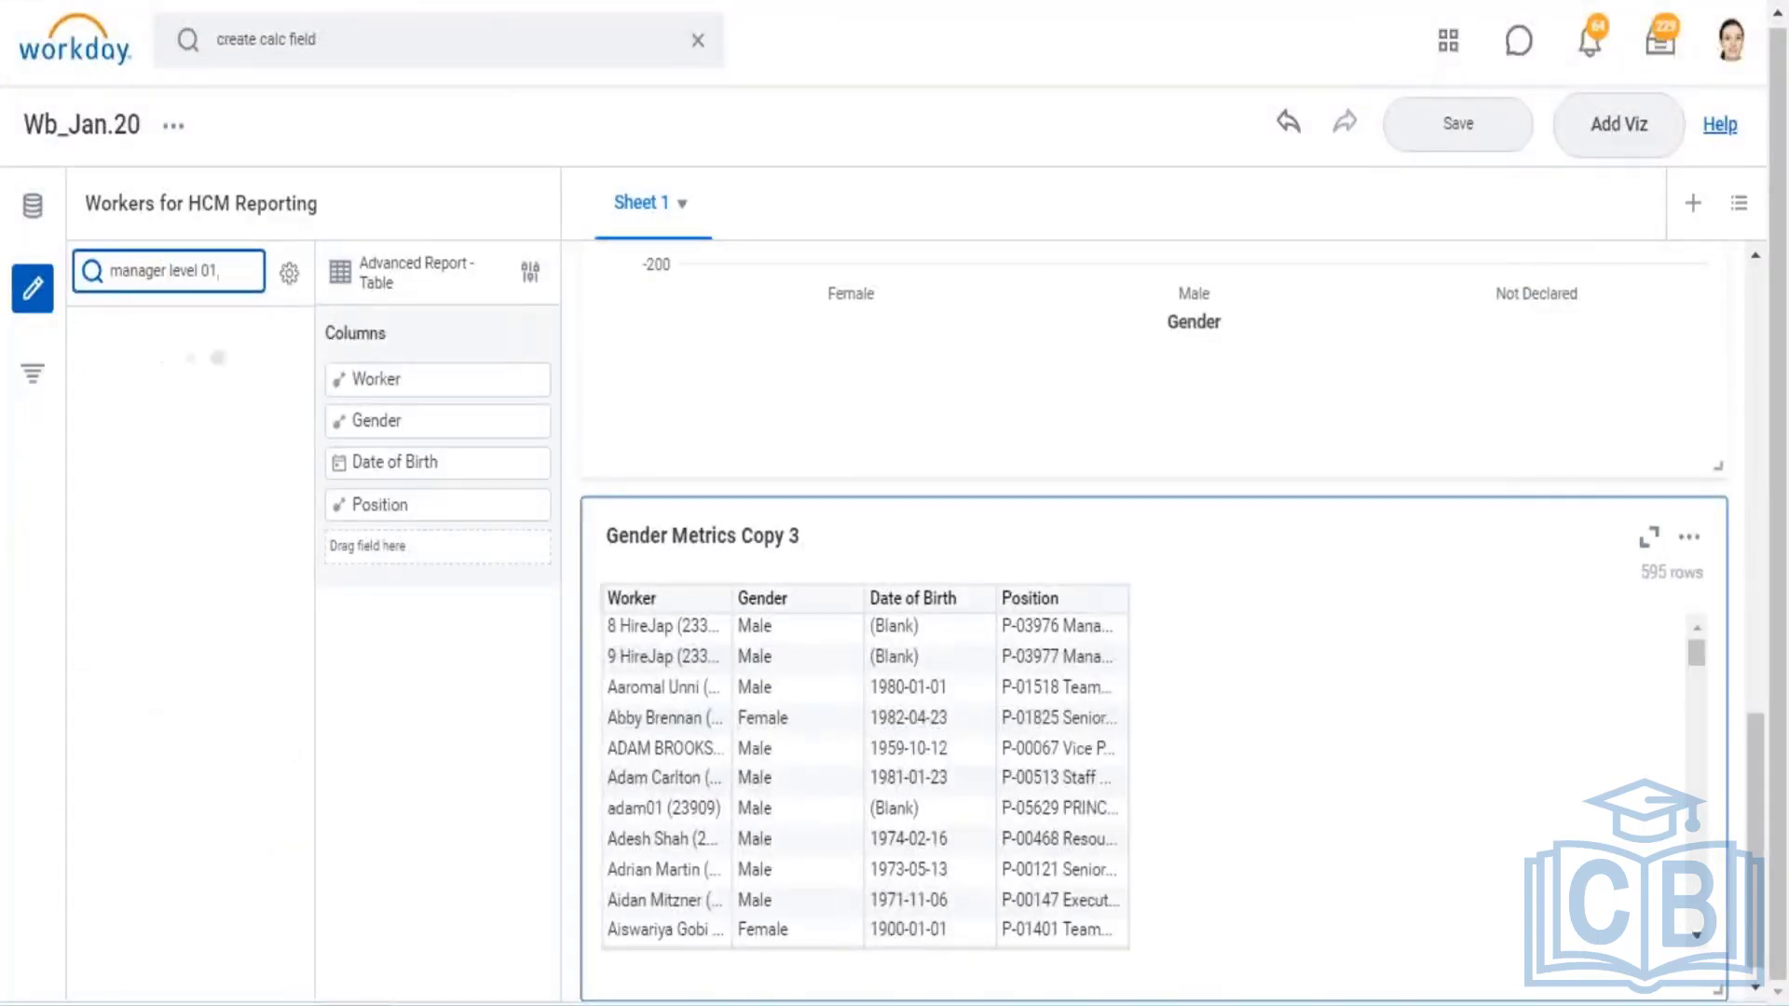
pyautogui.press('BackSpace')
pyautogui.moveTo(160, 323)
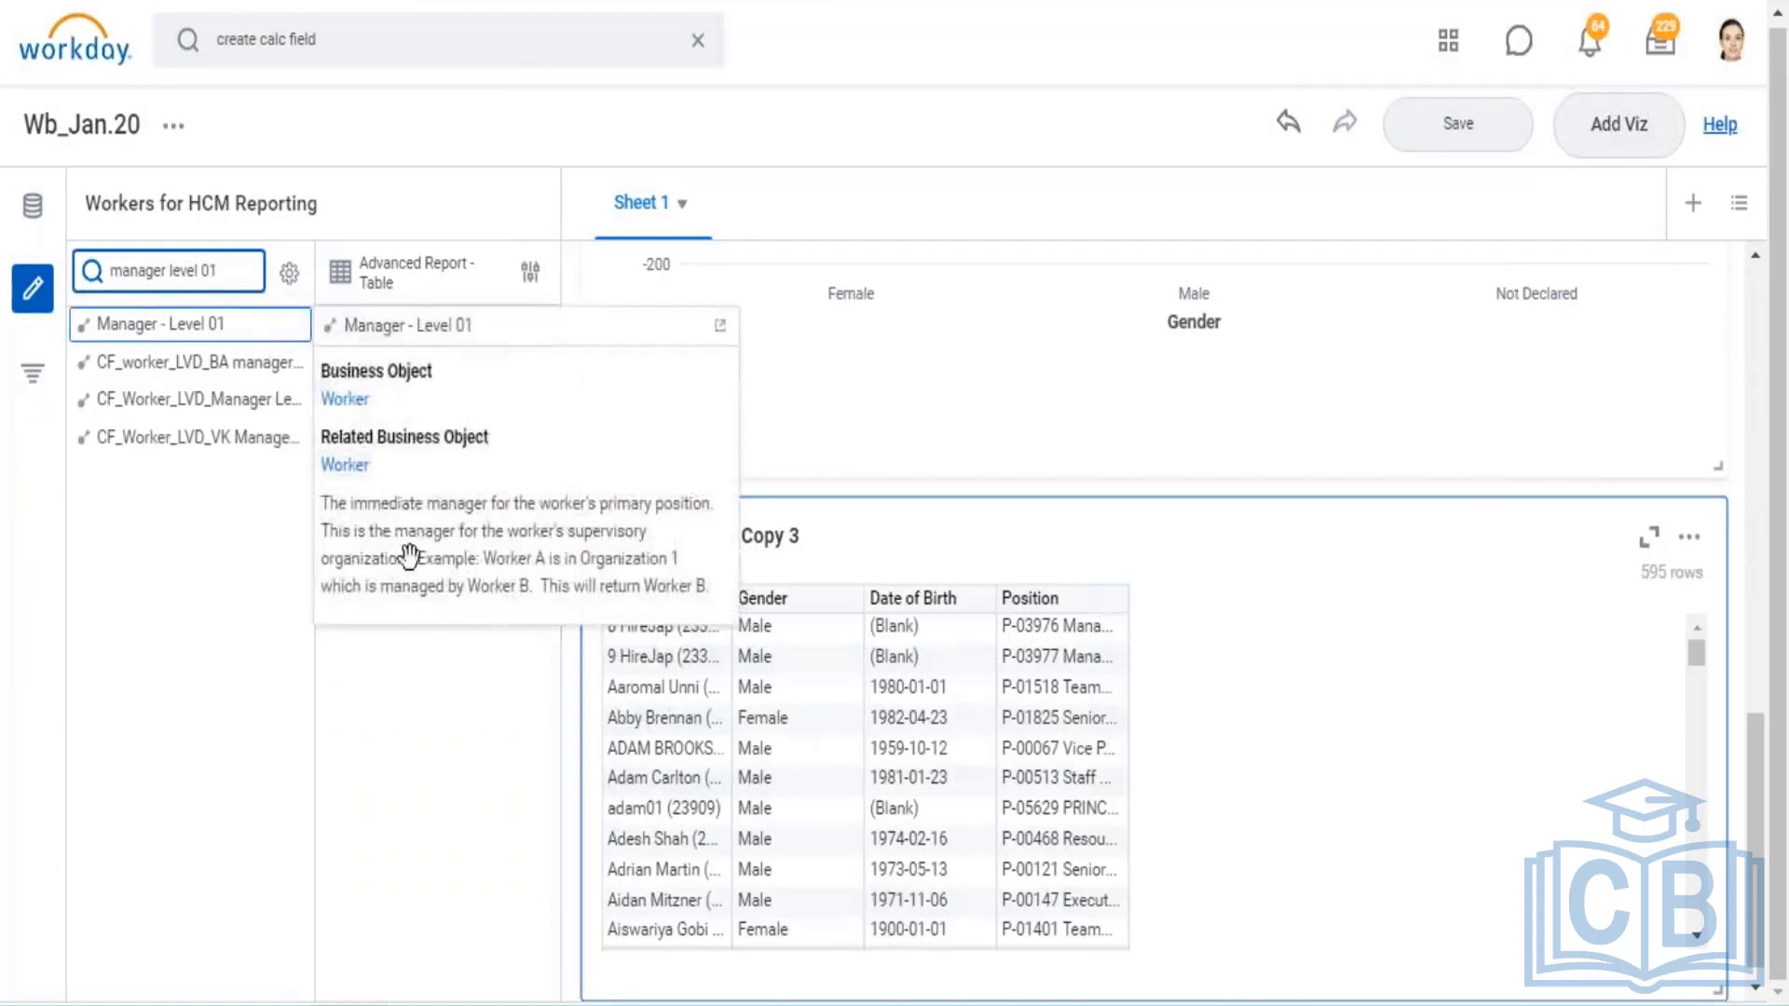
pyautogui.moveTo(410, 558)
pyautogui.mouseDown()
pyautogui.moveTo(402, 615)
pyautogui.moveTo(393, 563)
pyautogui.mouseUp()
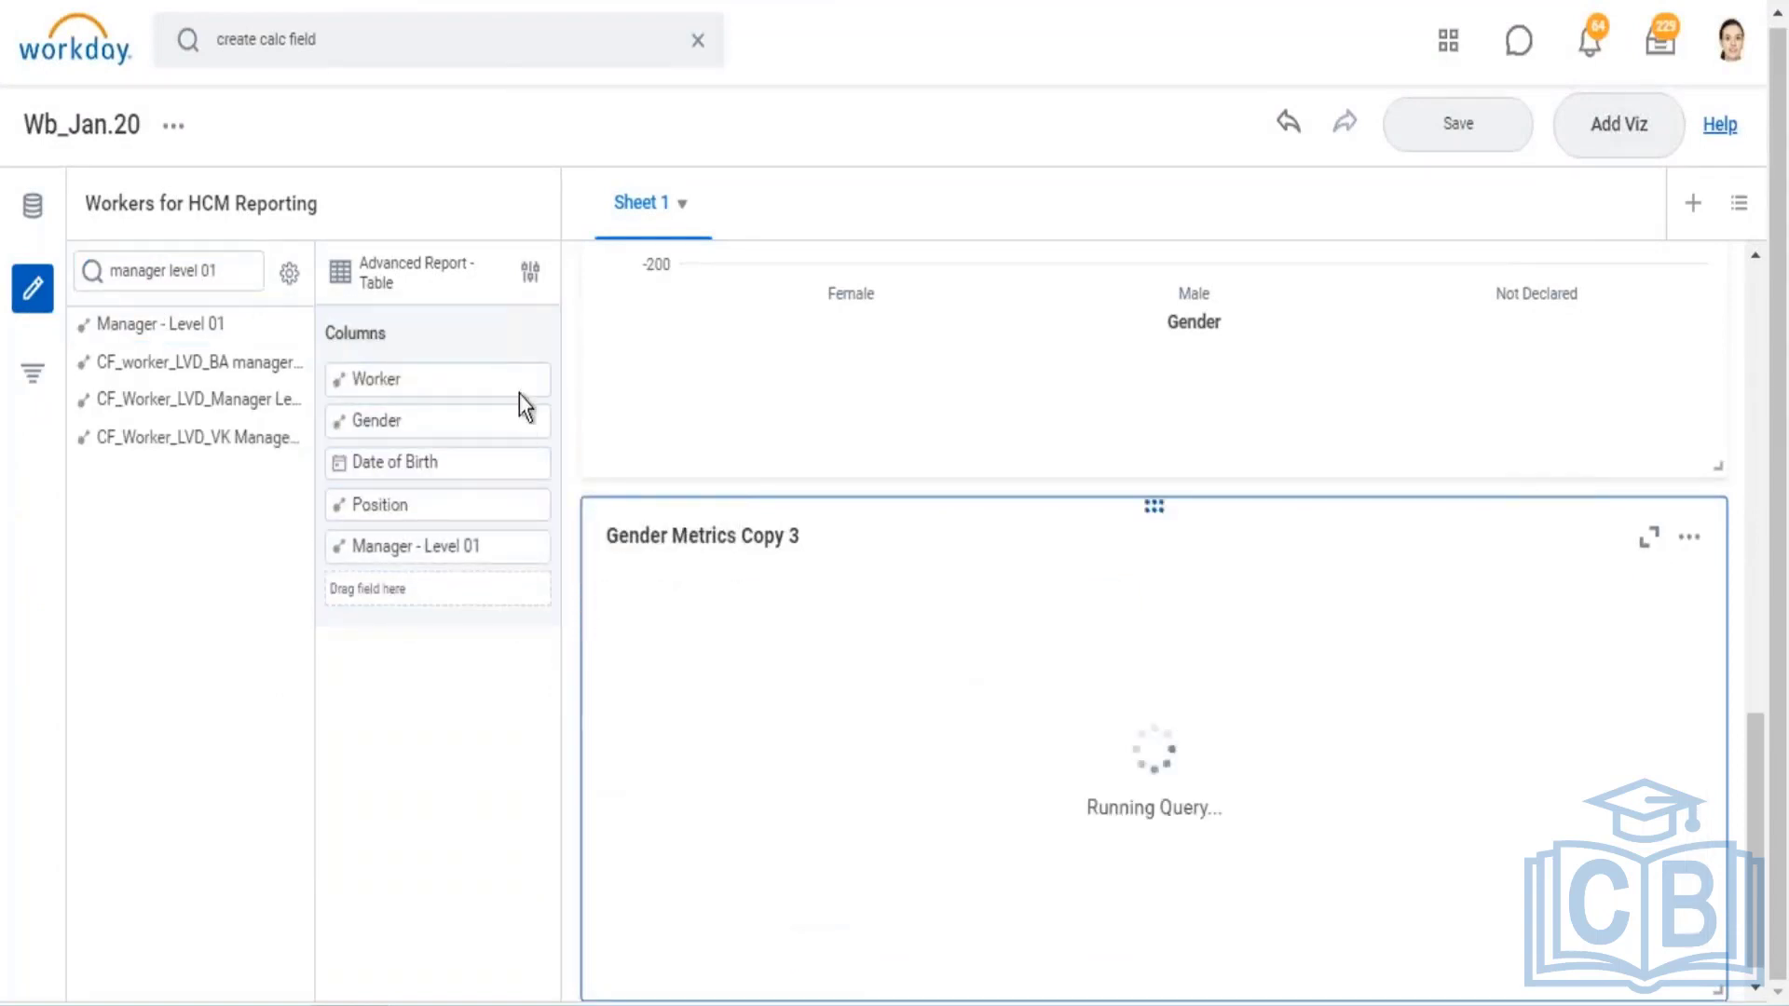
# Check the Advanced Report table type among the available visualizations and save the discovery board
pyautogui.click(530, 271)
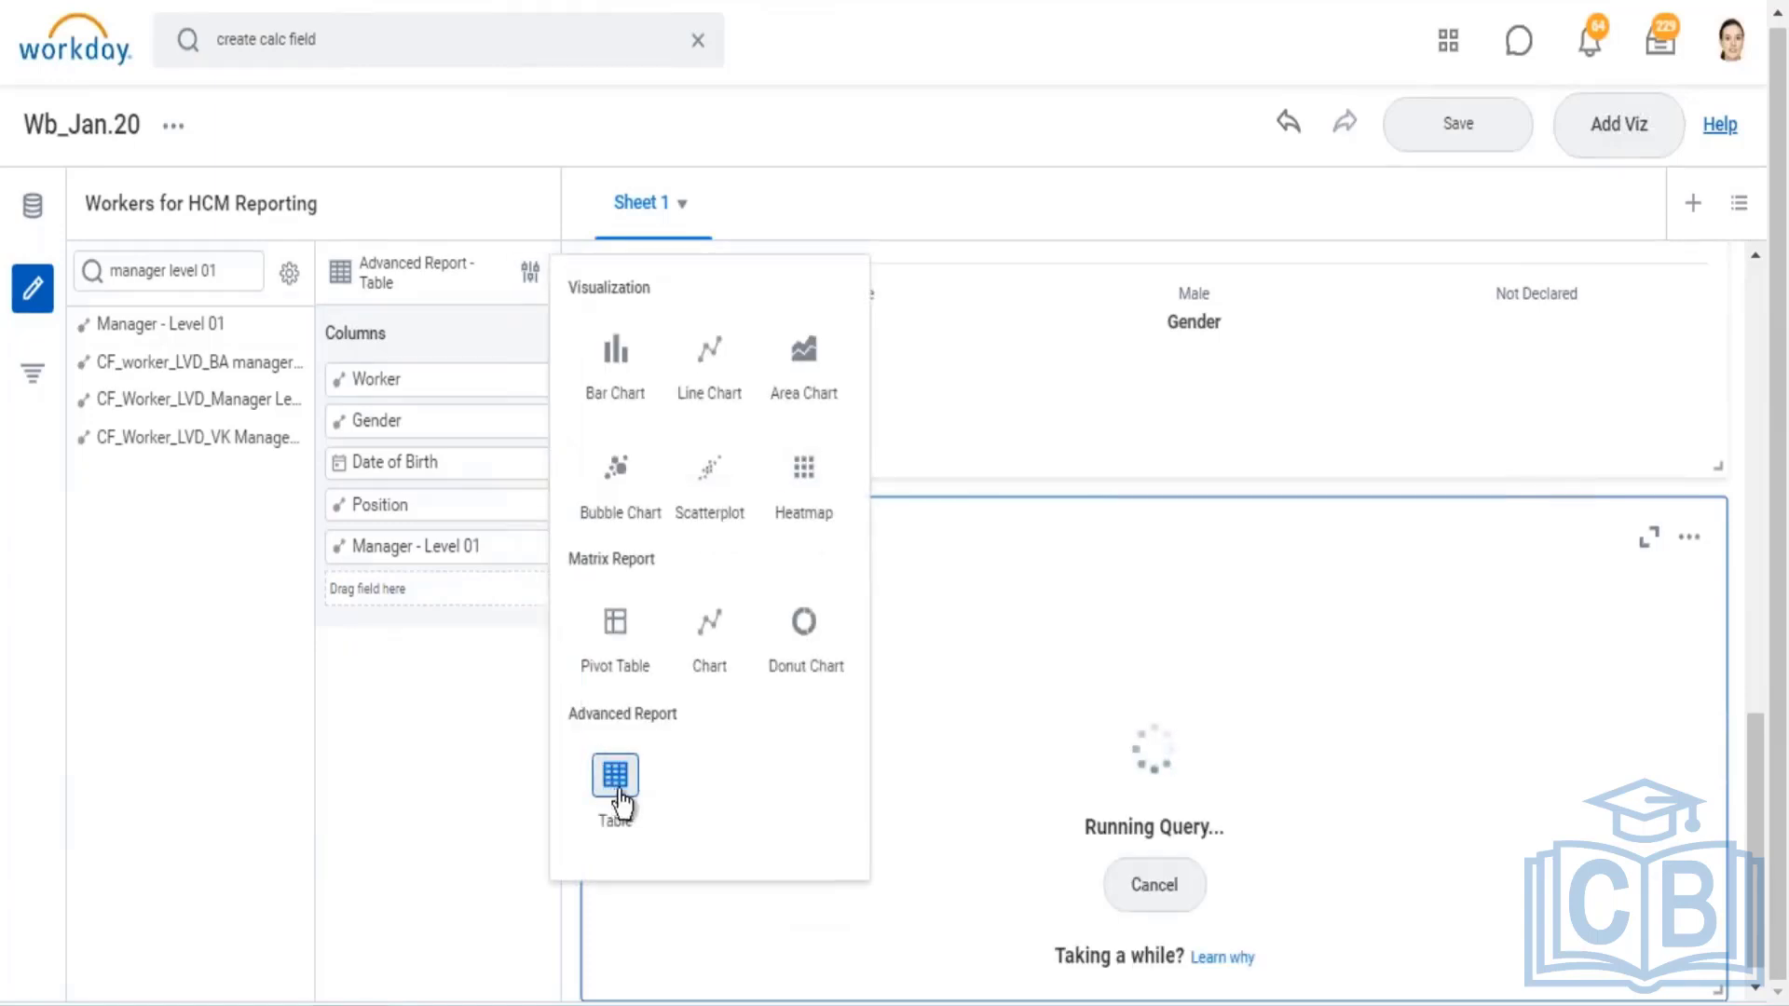
pyautogui.moveTo(678, 716); pyautogui.dragTo(571, 719)
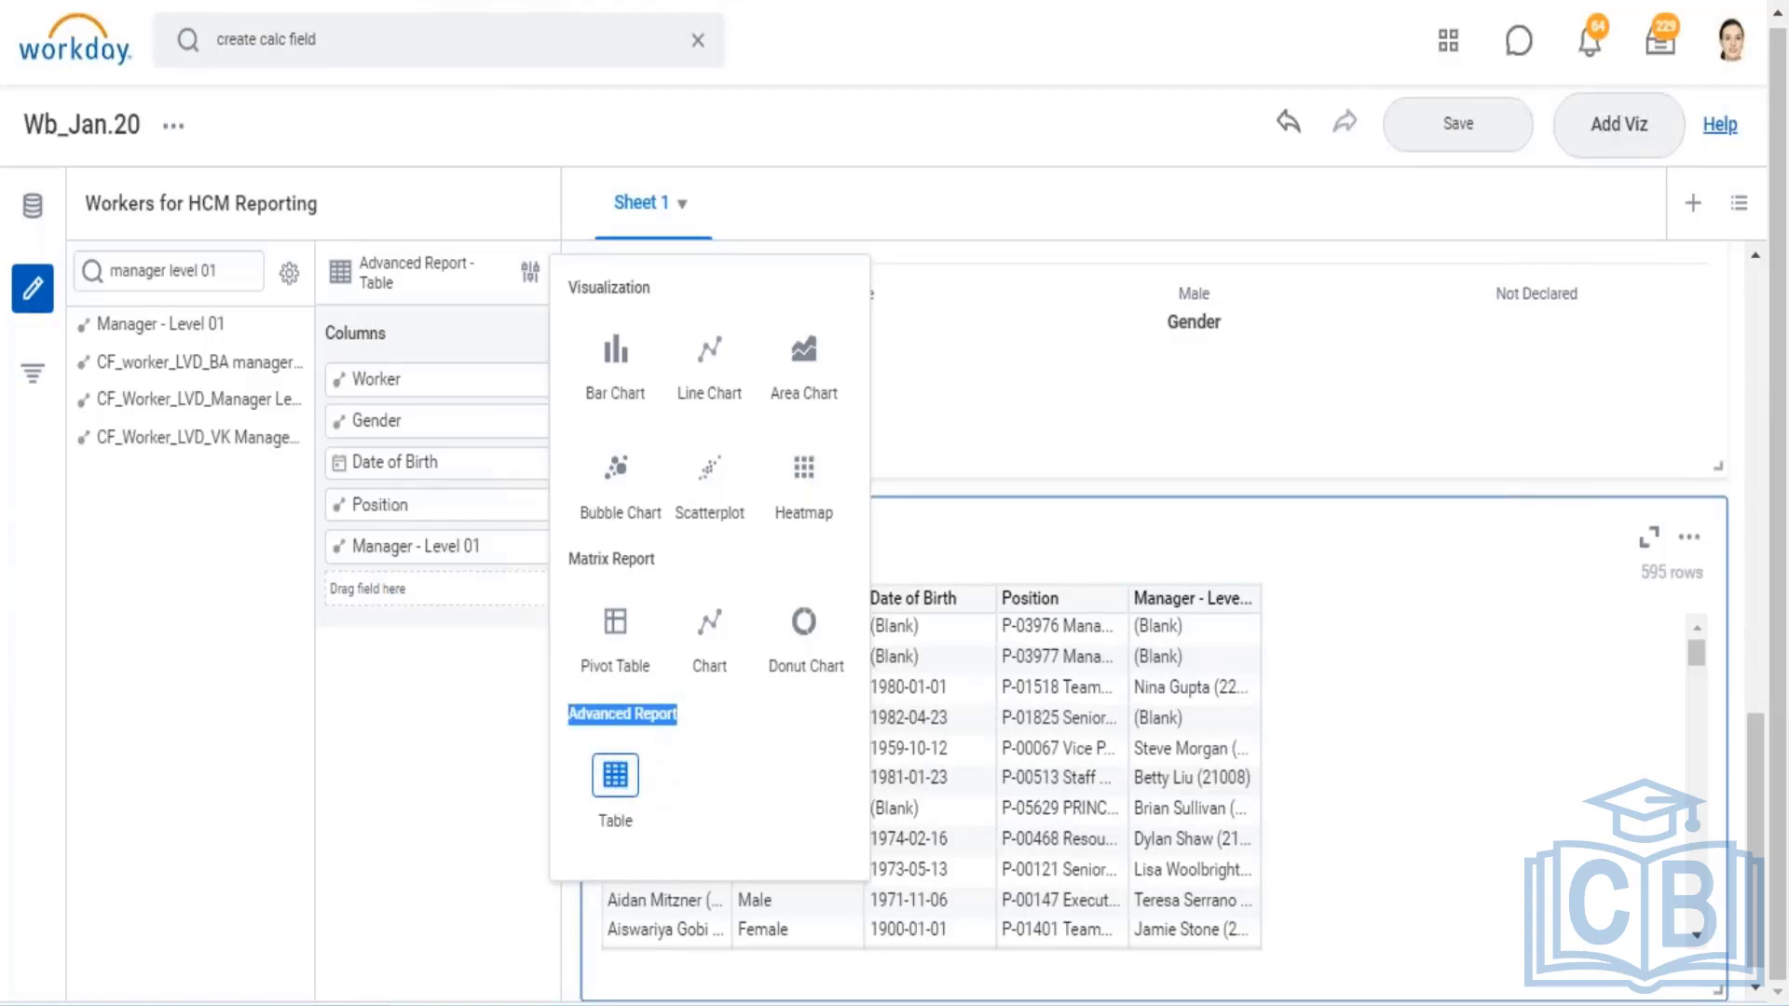
pyautogui.click(1479, 121)
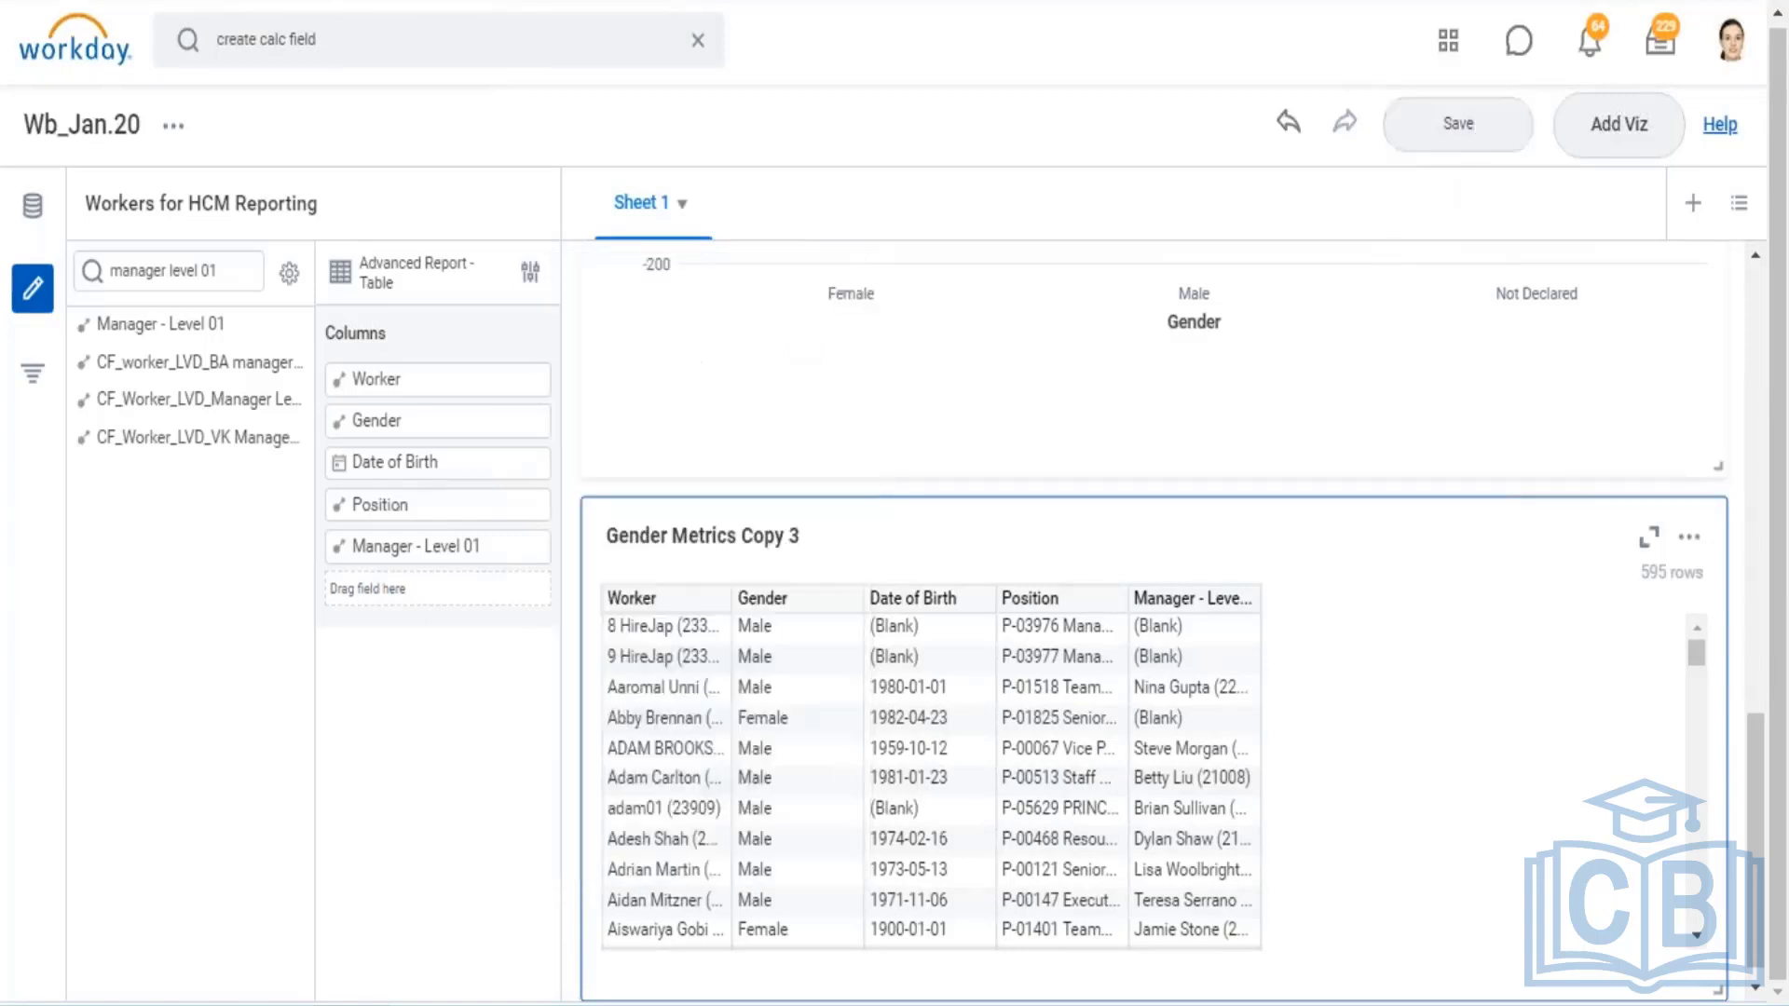
# Export the table as a report, keeping the name Gender Metrics Copy 3
pyautogui.click(1691, 539)
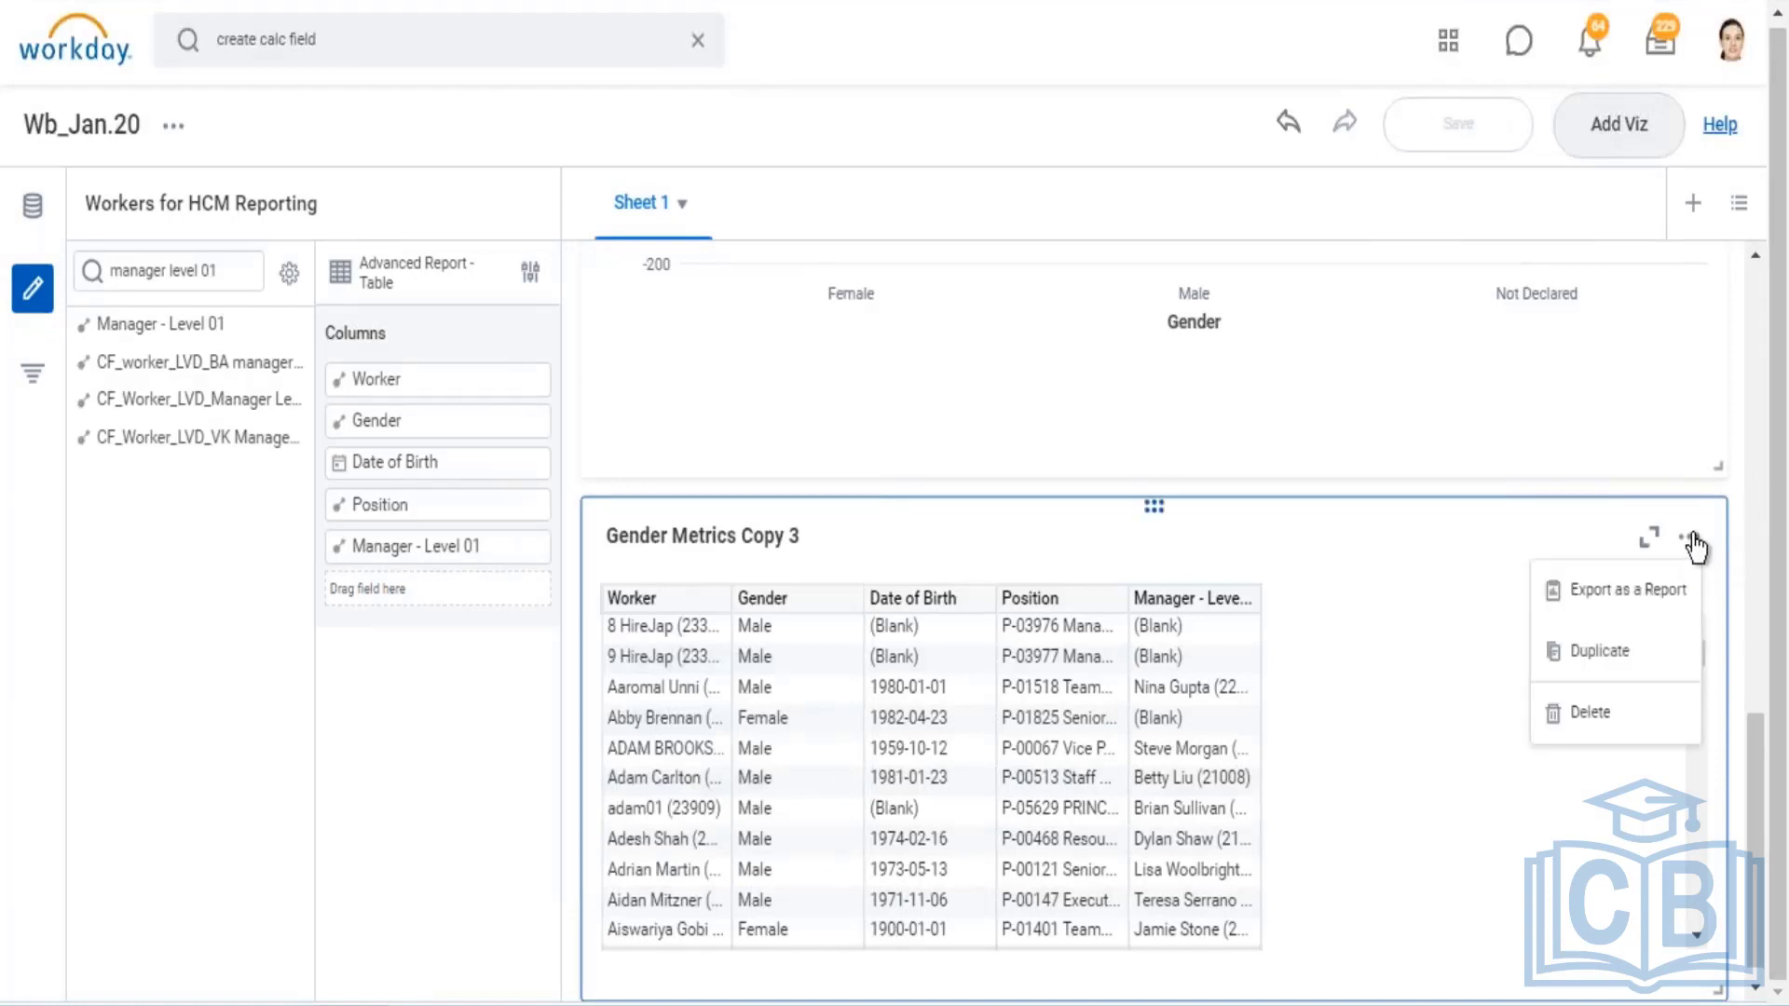
pyautogui.click(1629, 596)
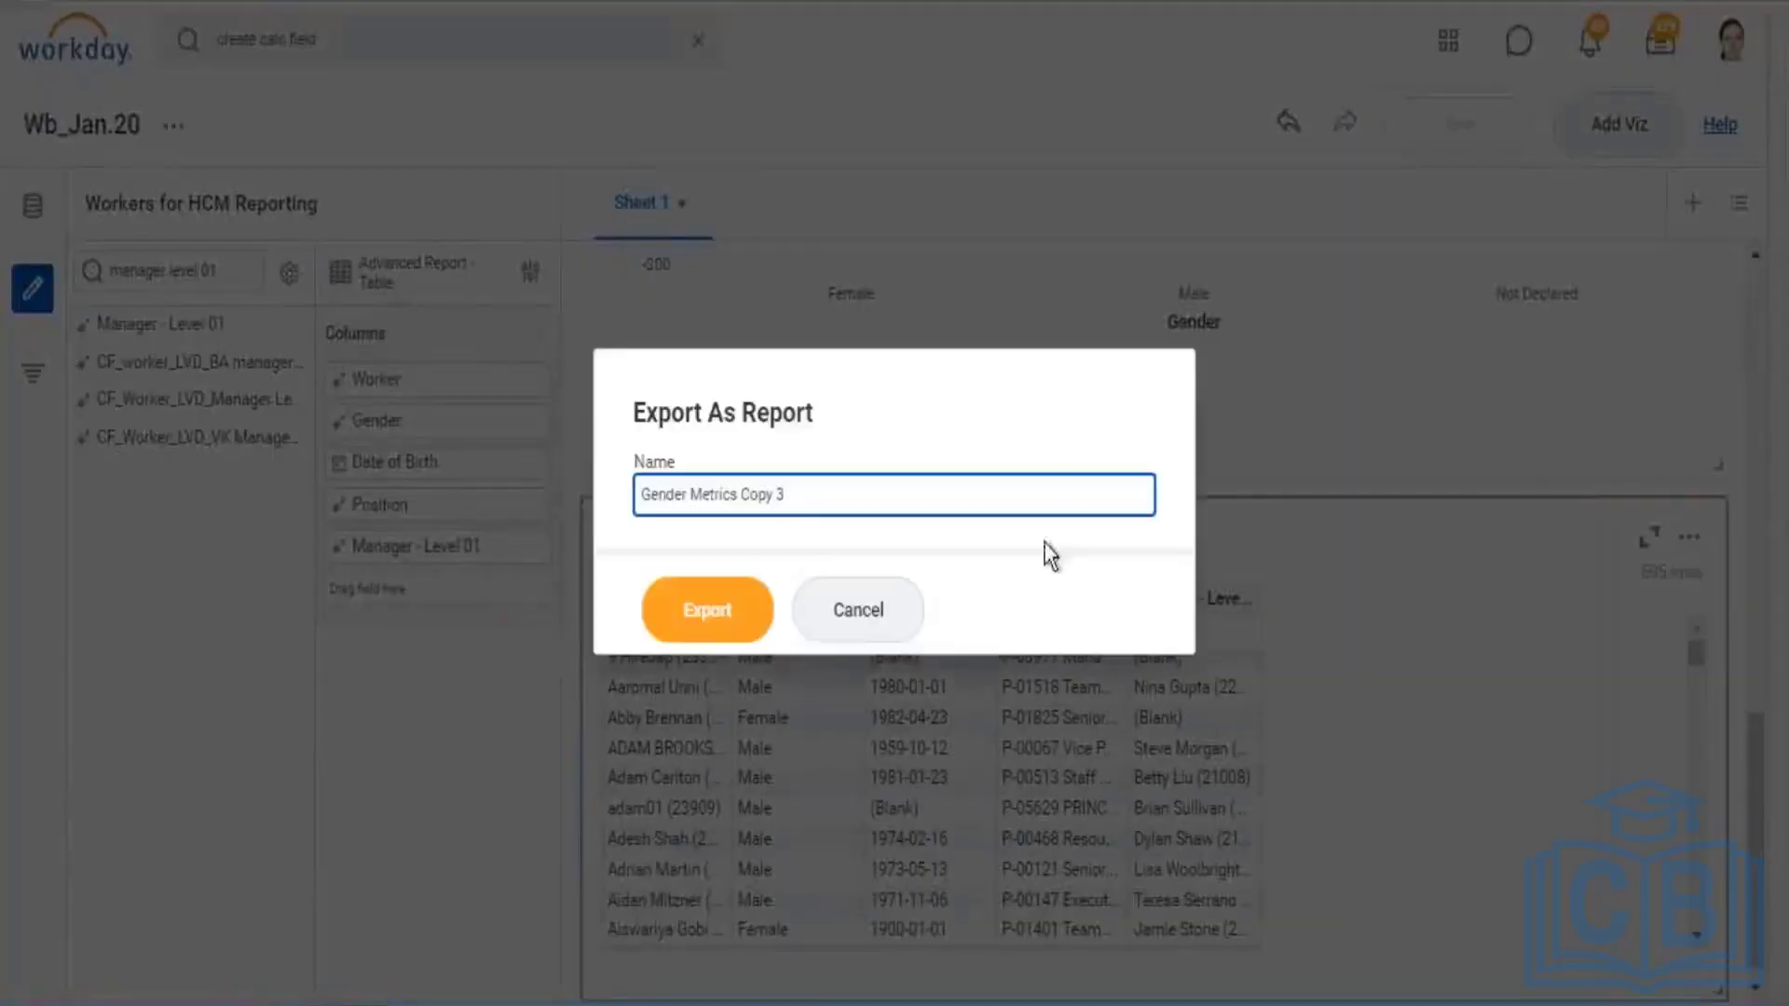
pyautogui.moveTo(804, 499); pyautogui.dragTo(619, 503)
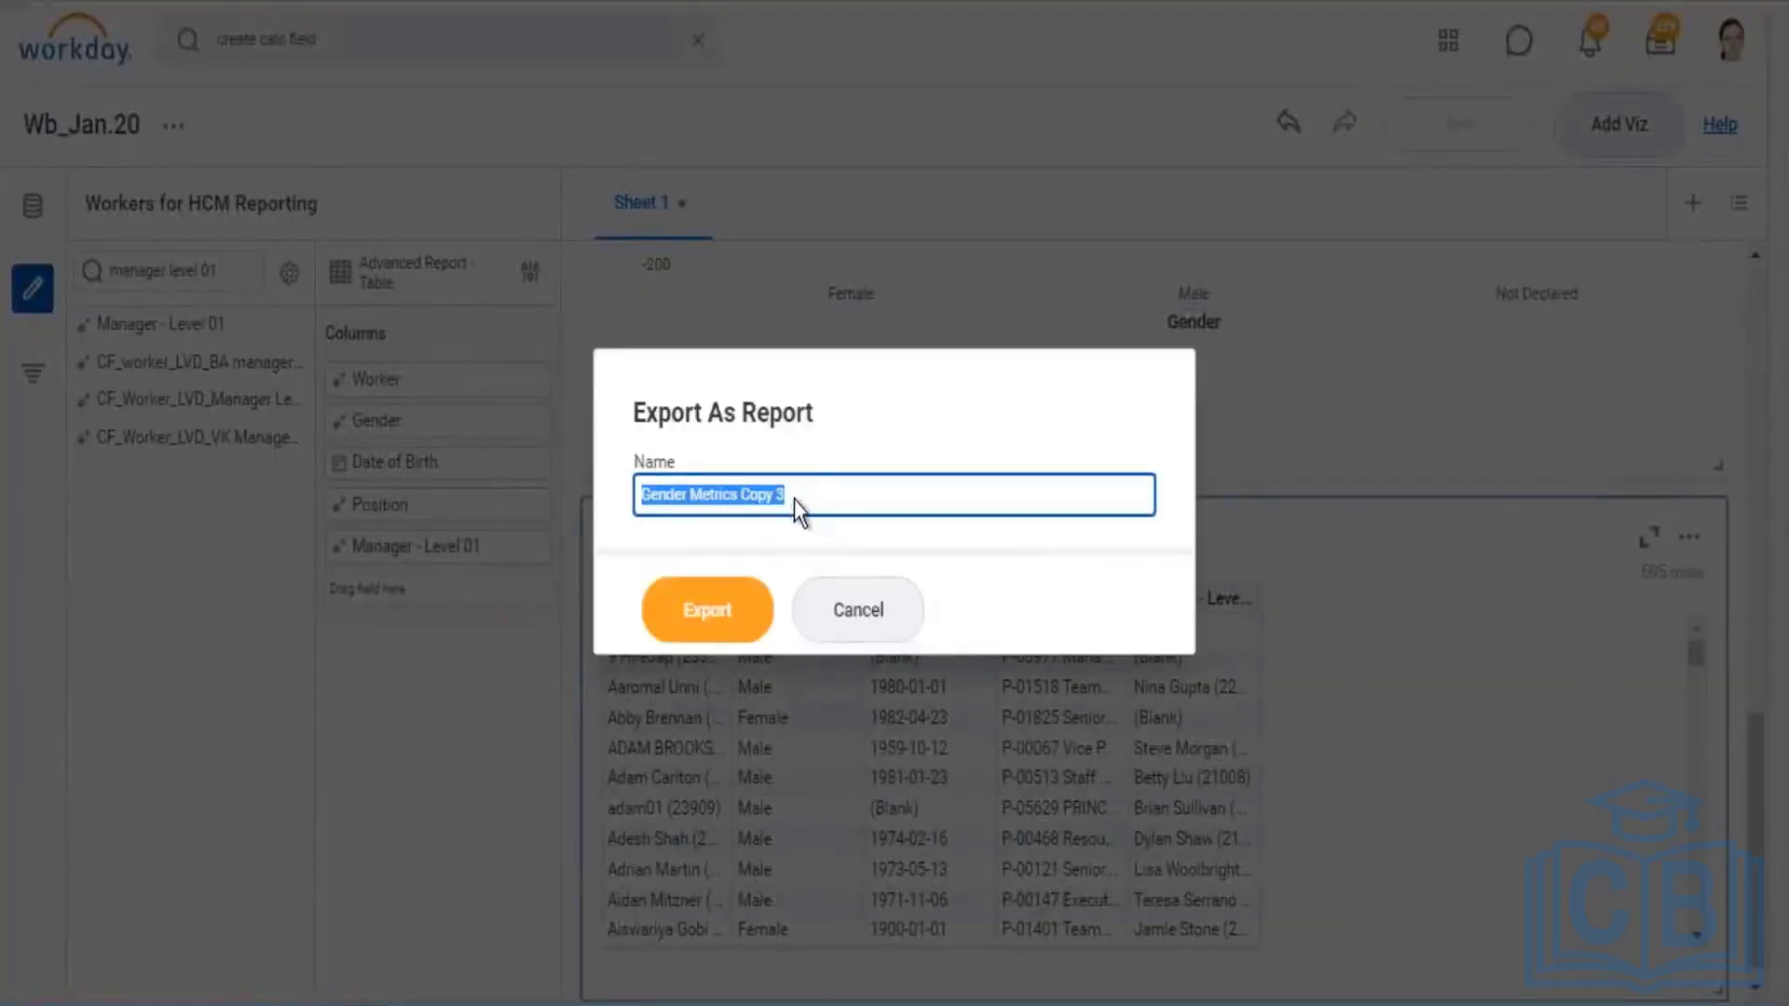
pyautogui.click(819, 489)
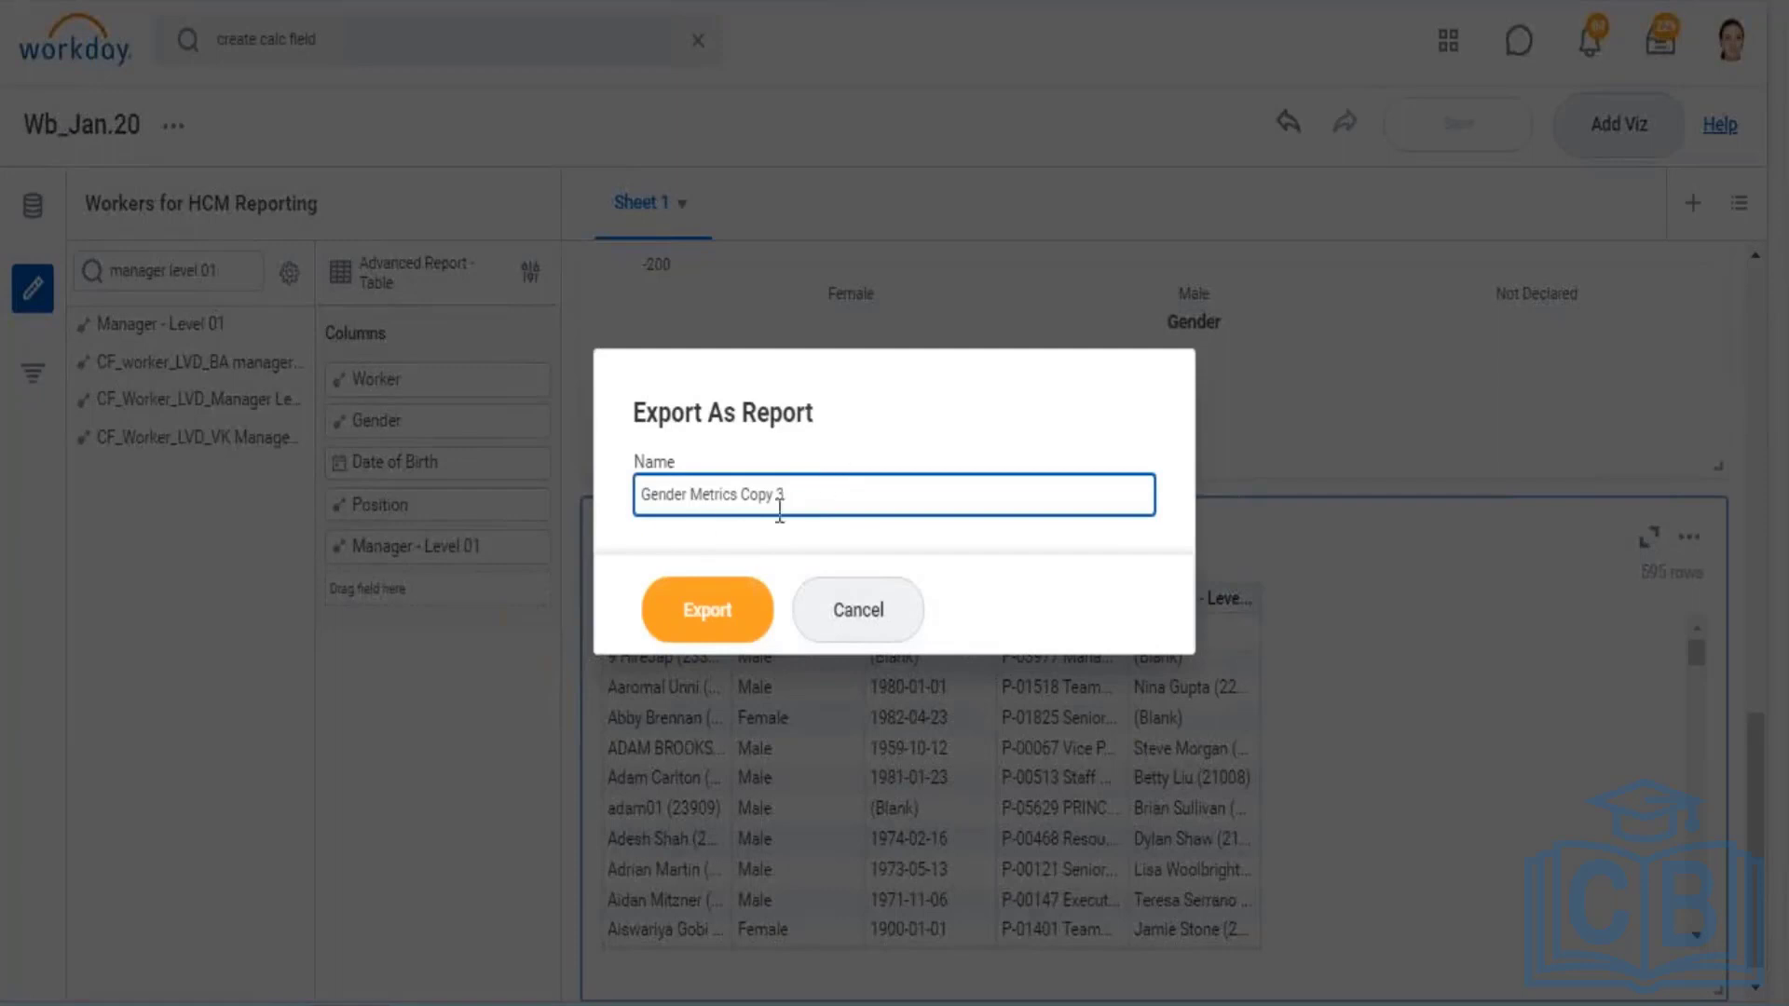
pyautogui.moveTo(667, 495); pyautogui.dragTo(822, 494)
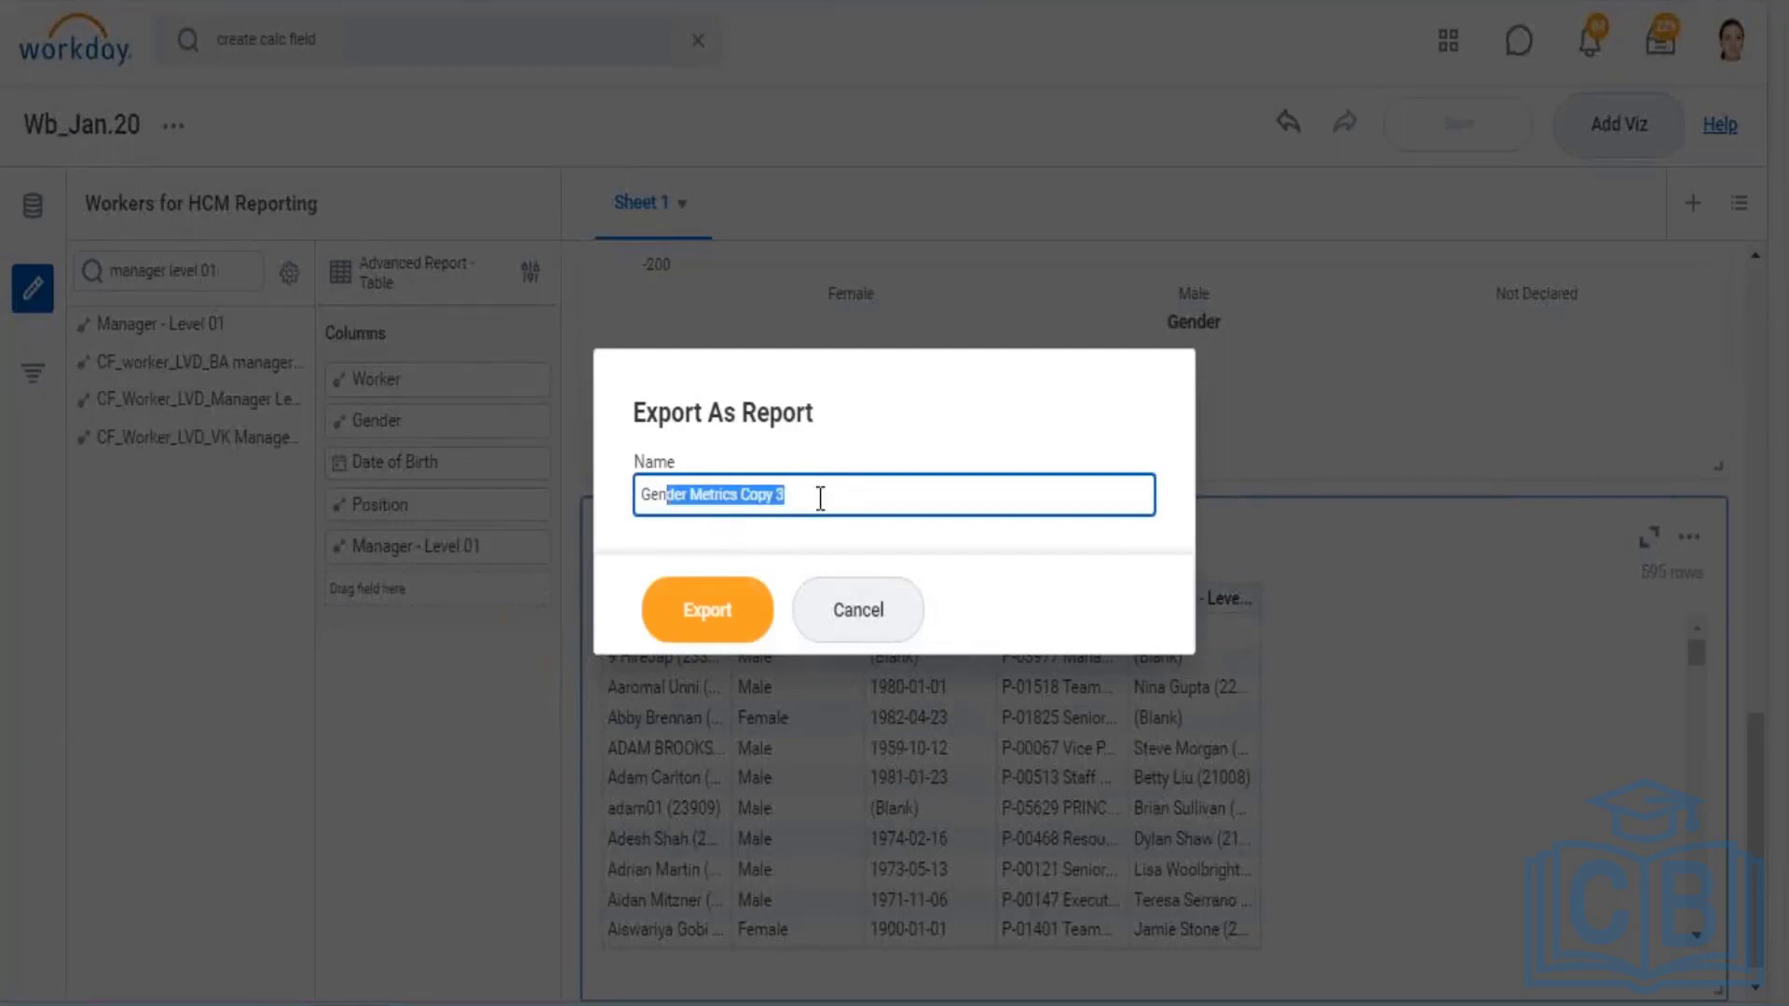
pyautogui.click(713, 630)
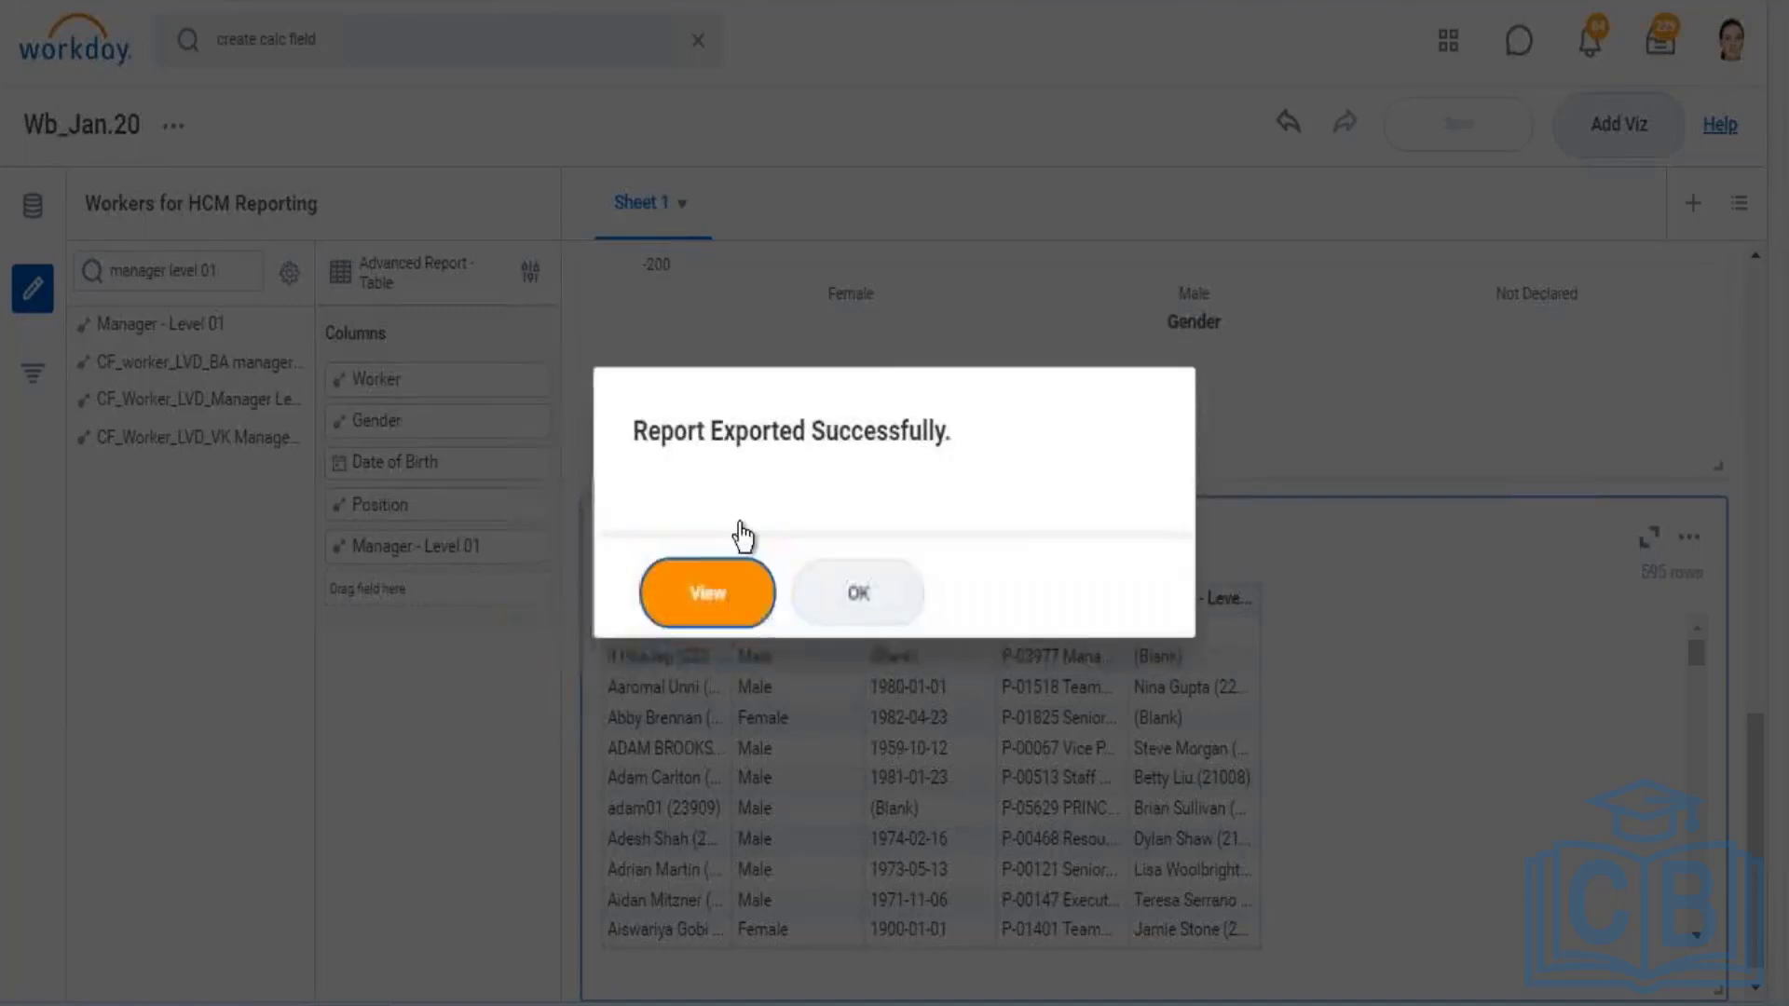
# View the exported Gender Metrics Copy 3 report and open its custom report definition for editing
pyautogui.moveTo(723, 436); pyautogui.dragTo(923, 438)
pyautogui.click(727, 611)
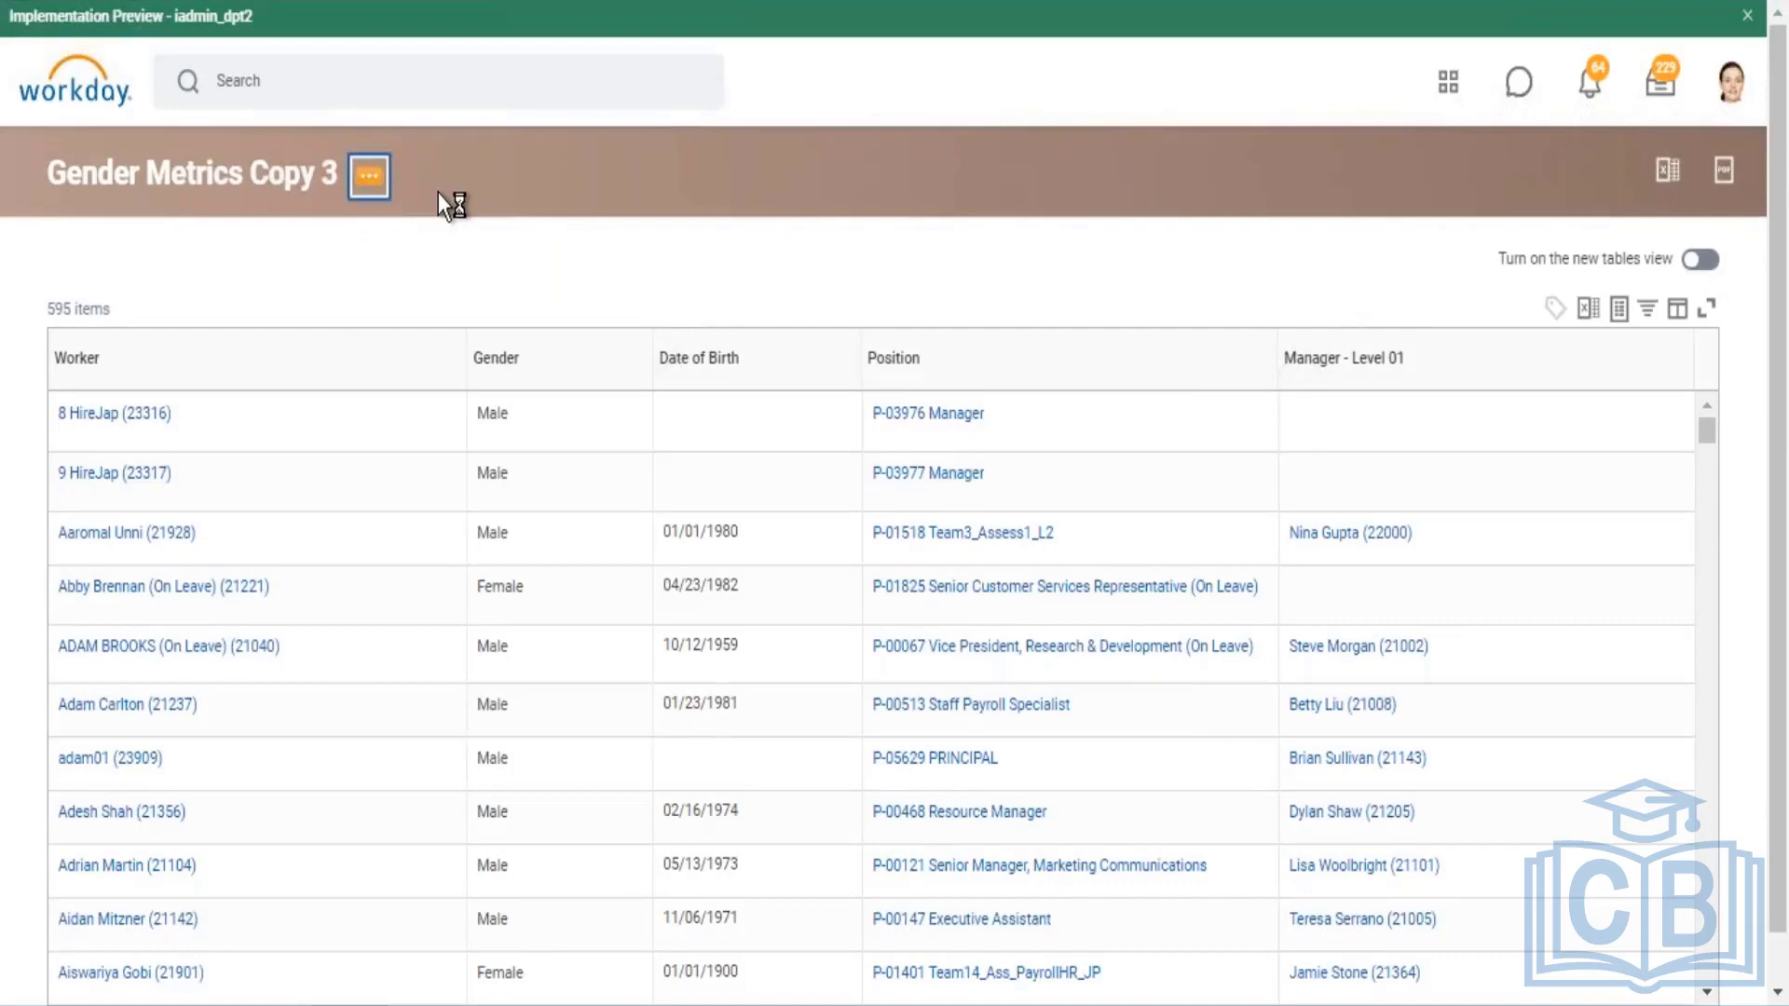
pyautogui.moveTo(587, 284)
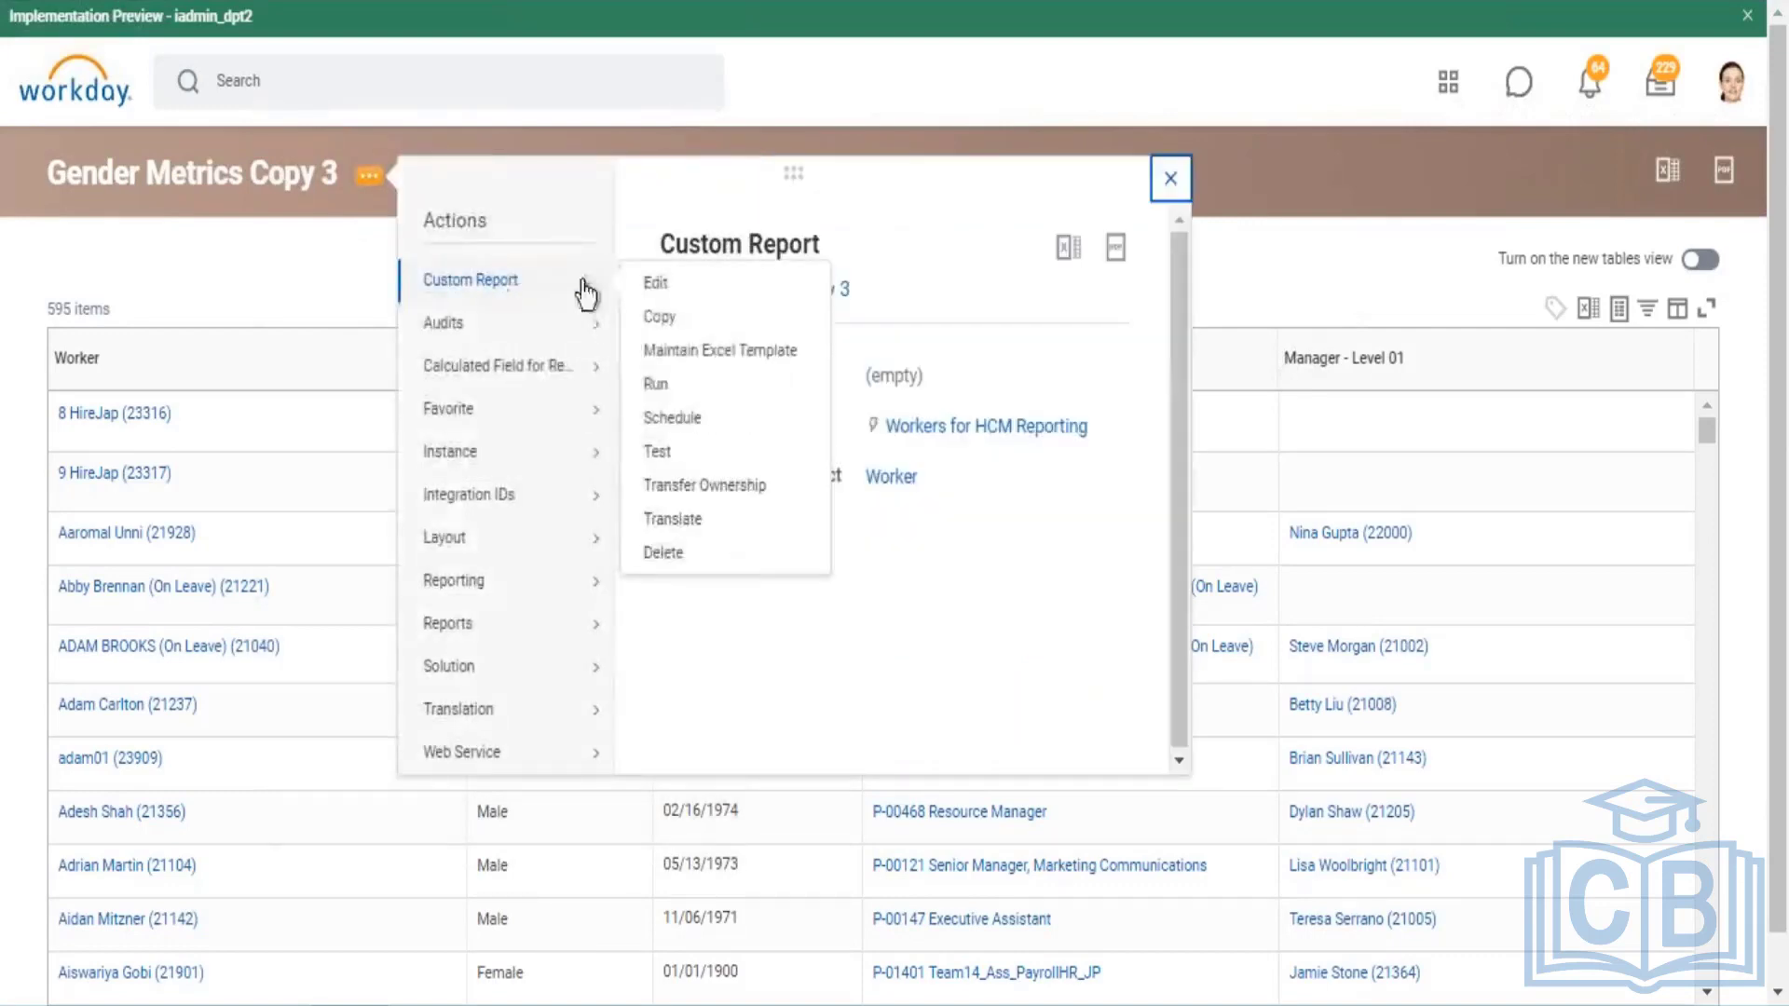
pyautogui.click(664, 283)
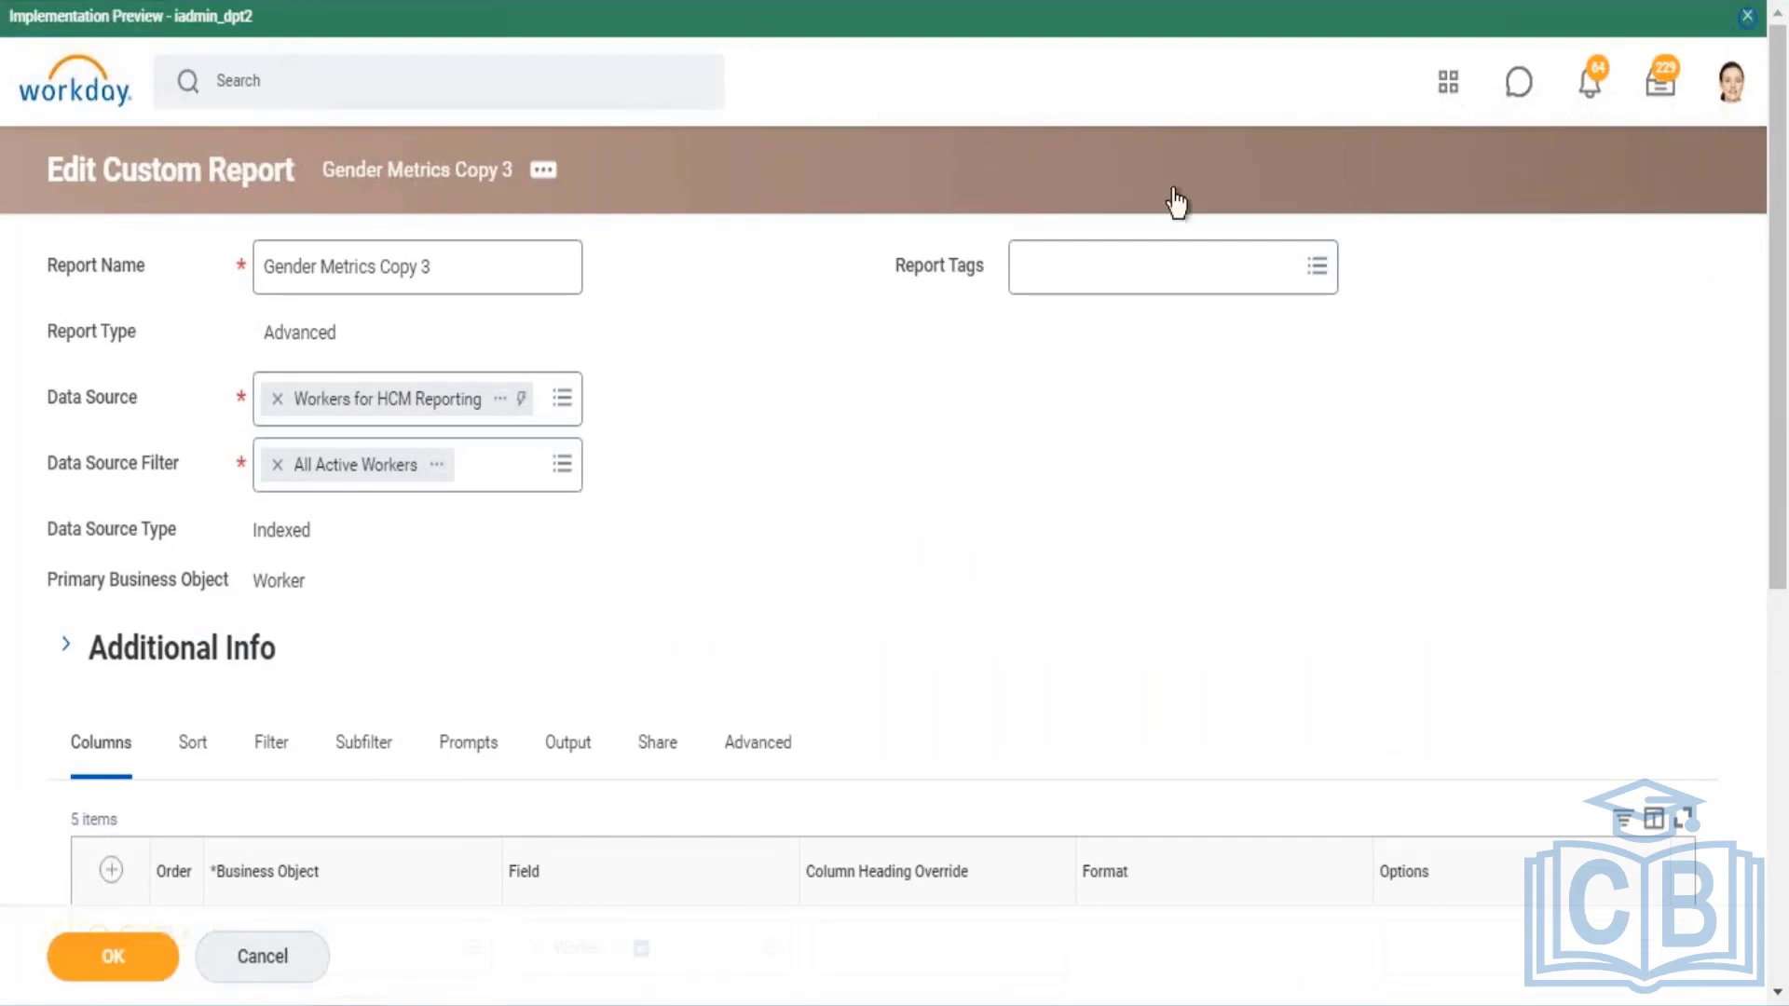
# Examine the custom report's name, type, data source, columns, filter conditions and sharing options
pyautogui.scroll(-1, 1174, 204)
pyautogui.click(472, 248)
pyautogui.moveTo(431, 229); pyautogui.dragTo(227, 236)
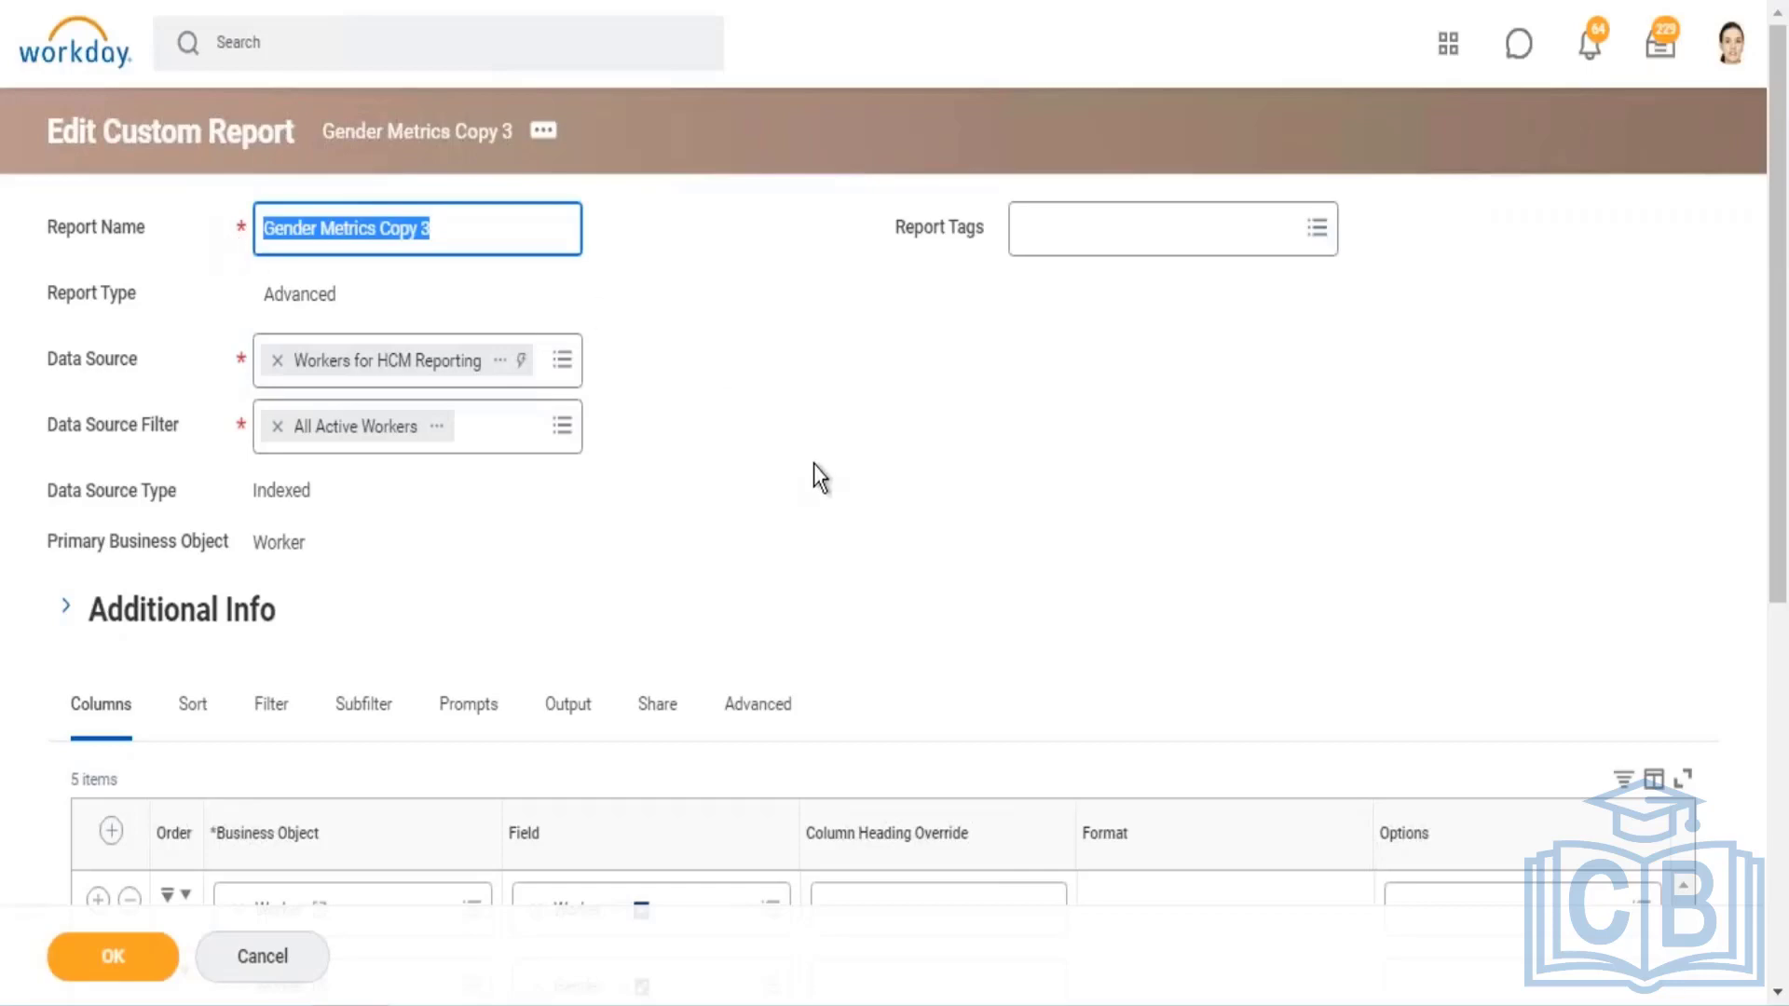
pyautogui.scroll(-7, 813, 463)
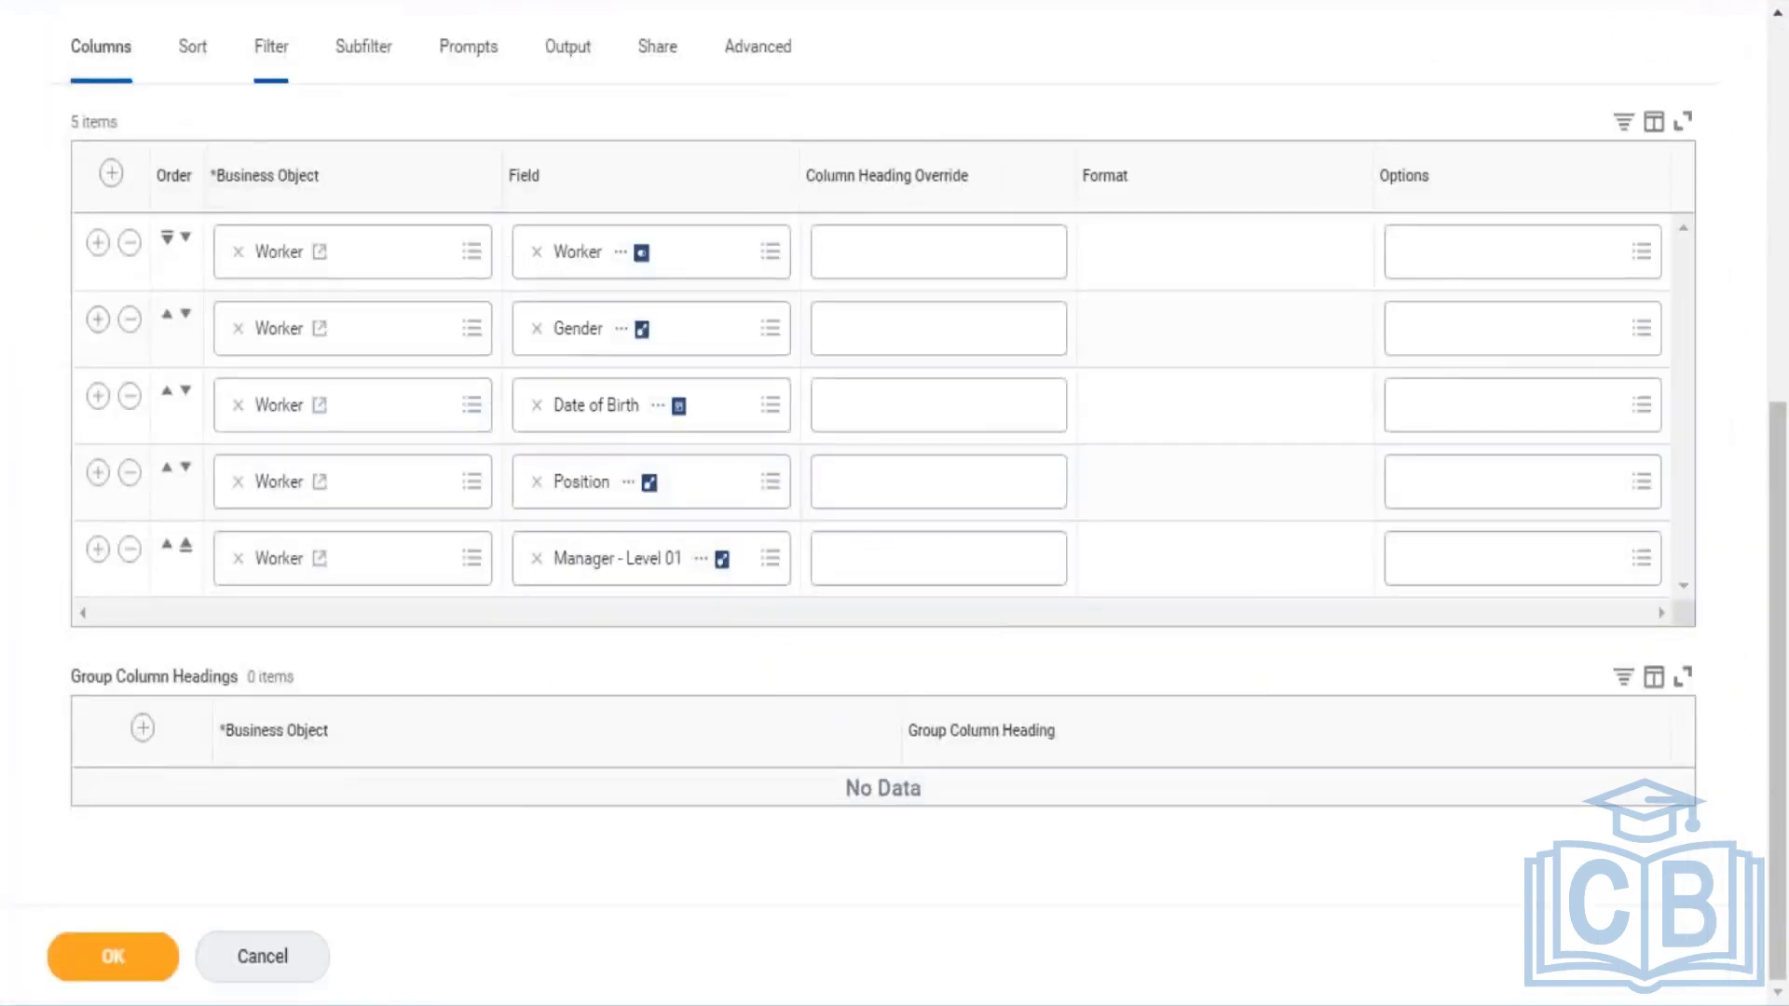
pyautogui.click(271, 46)
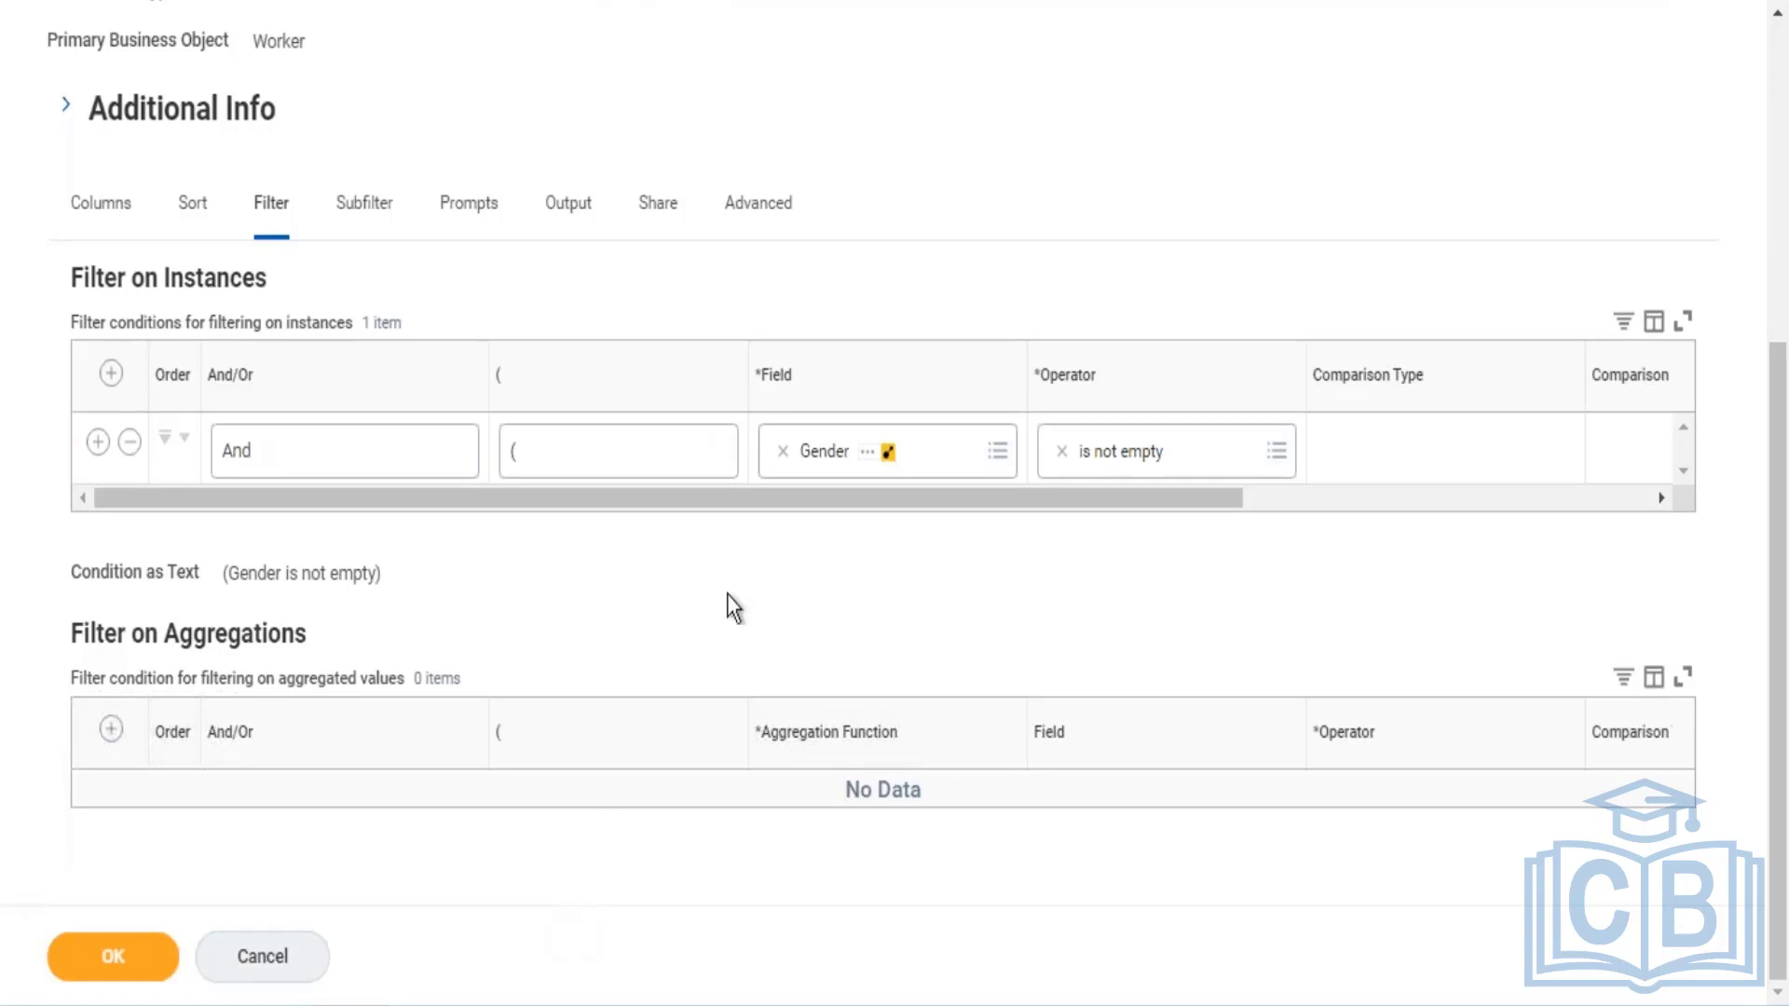
pyautogui.scroll(5, 764, 570)
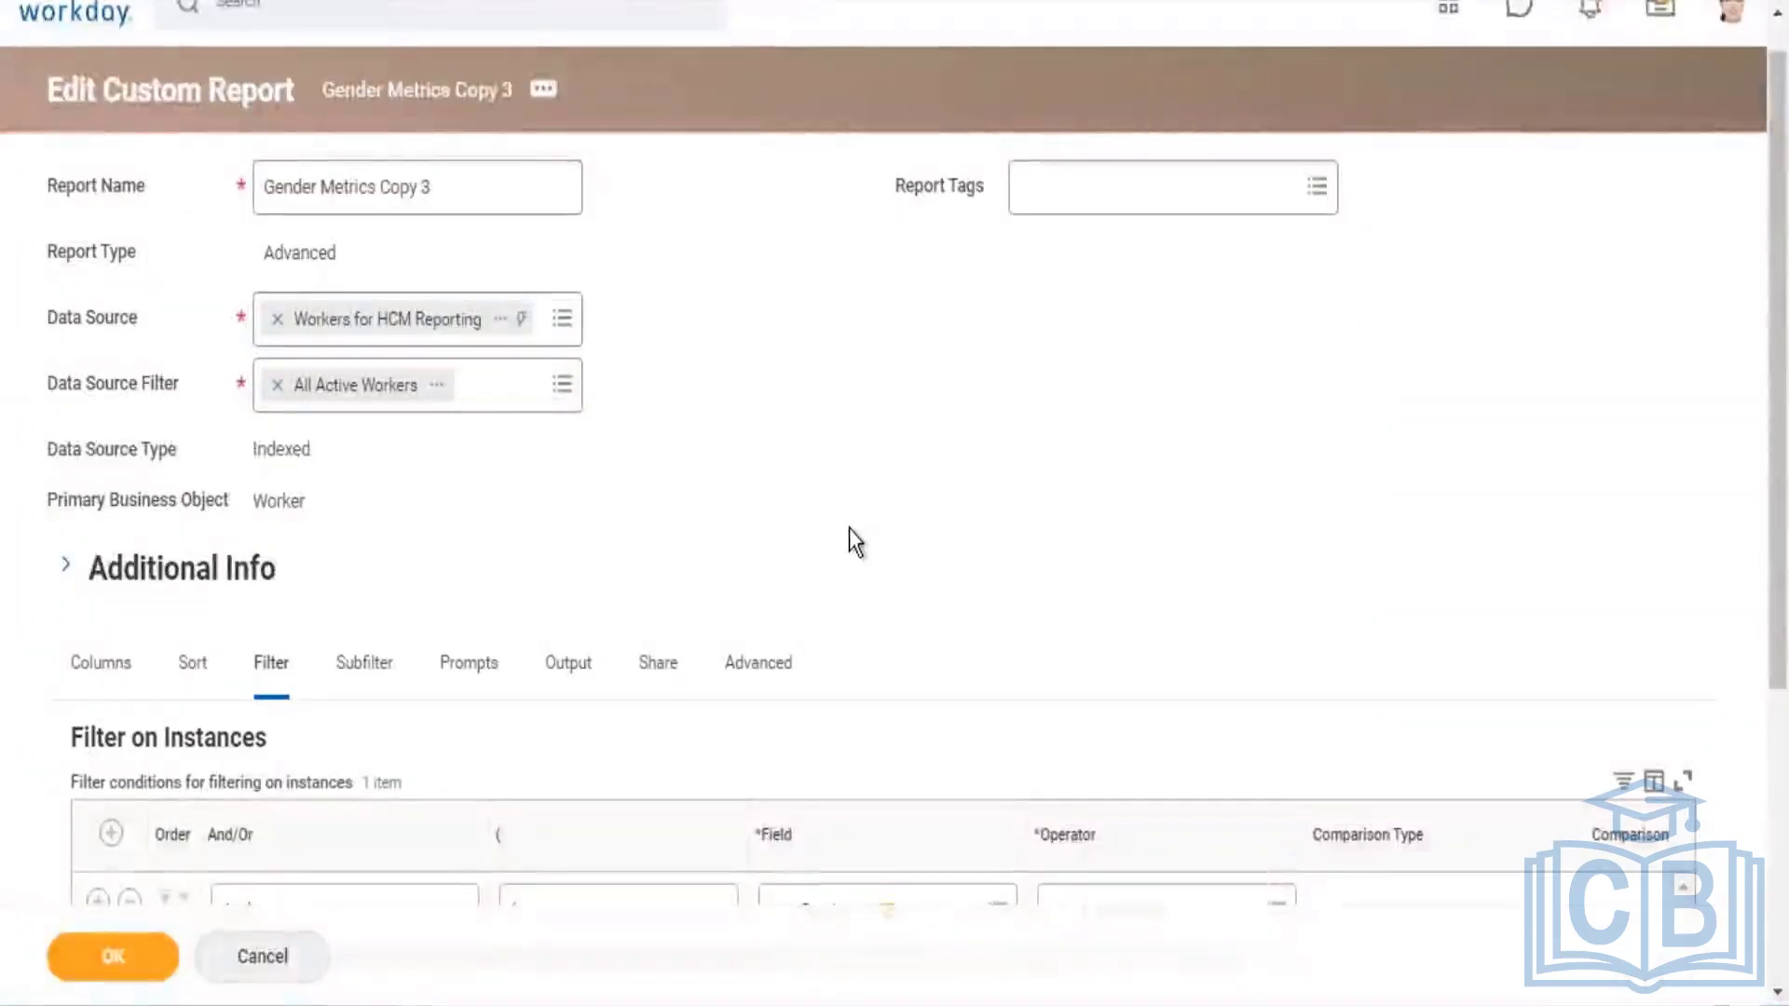
pyautogui.scroll(-2, 851, 531)
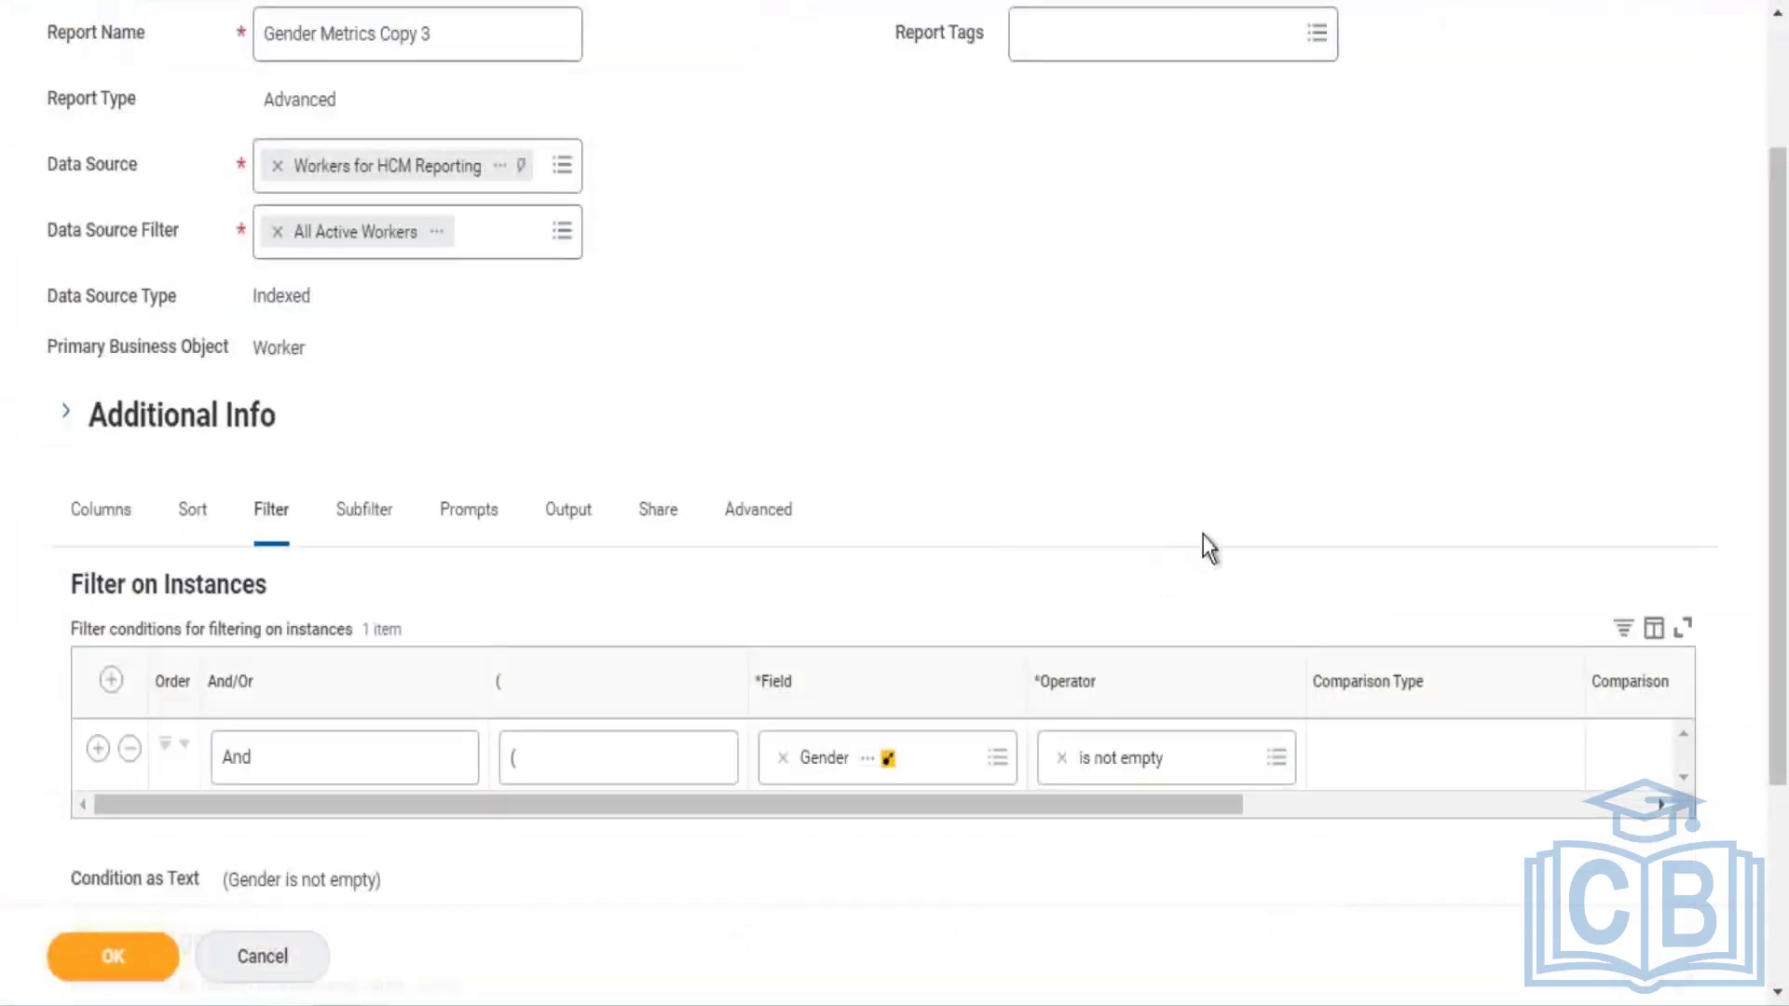
pyautogui.click(661, 510)
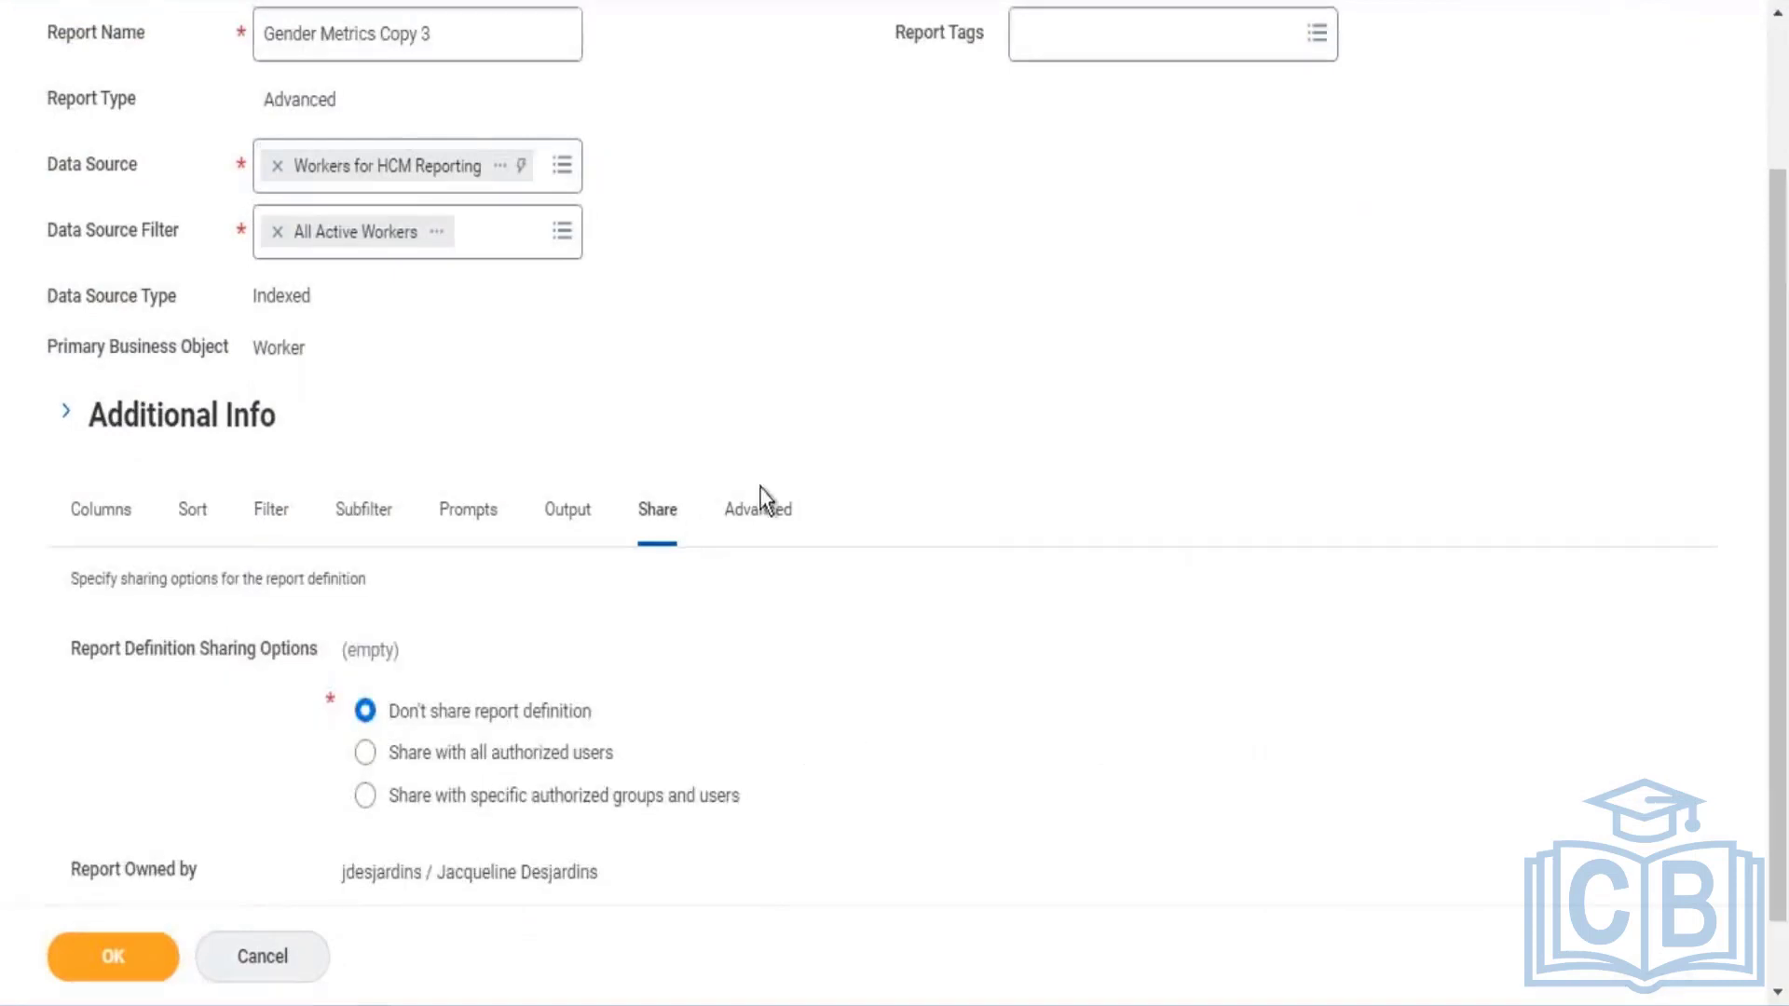
# Examine the custom report's definition sharing options, then review its general details and the fields listed as columns
pyautogui.scroll(-1, 917, 495)
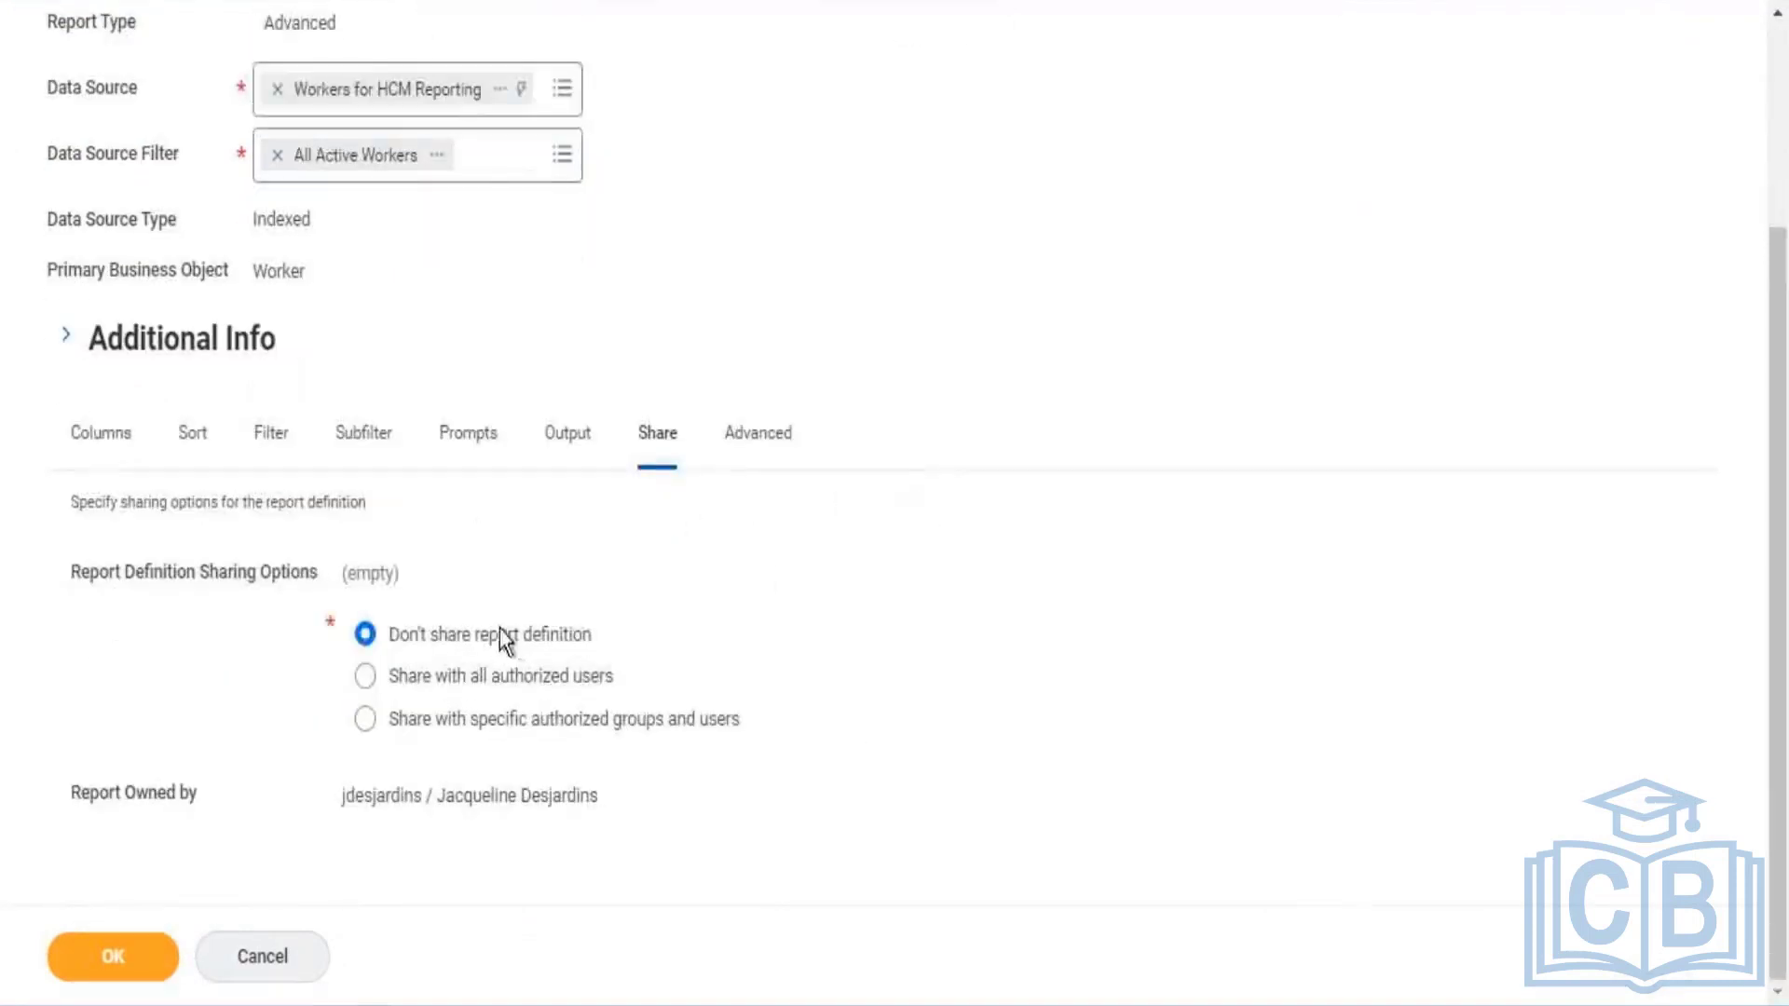
pyautogui.moveTo(607, 634); pyautogui.dragTo(420, 639)
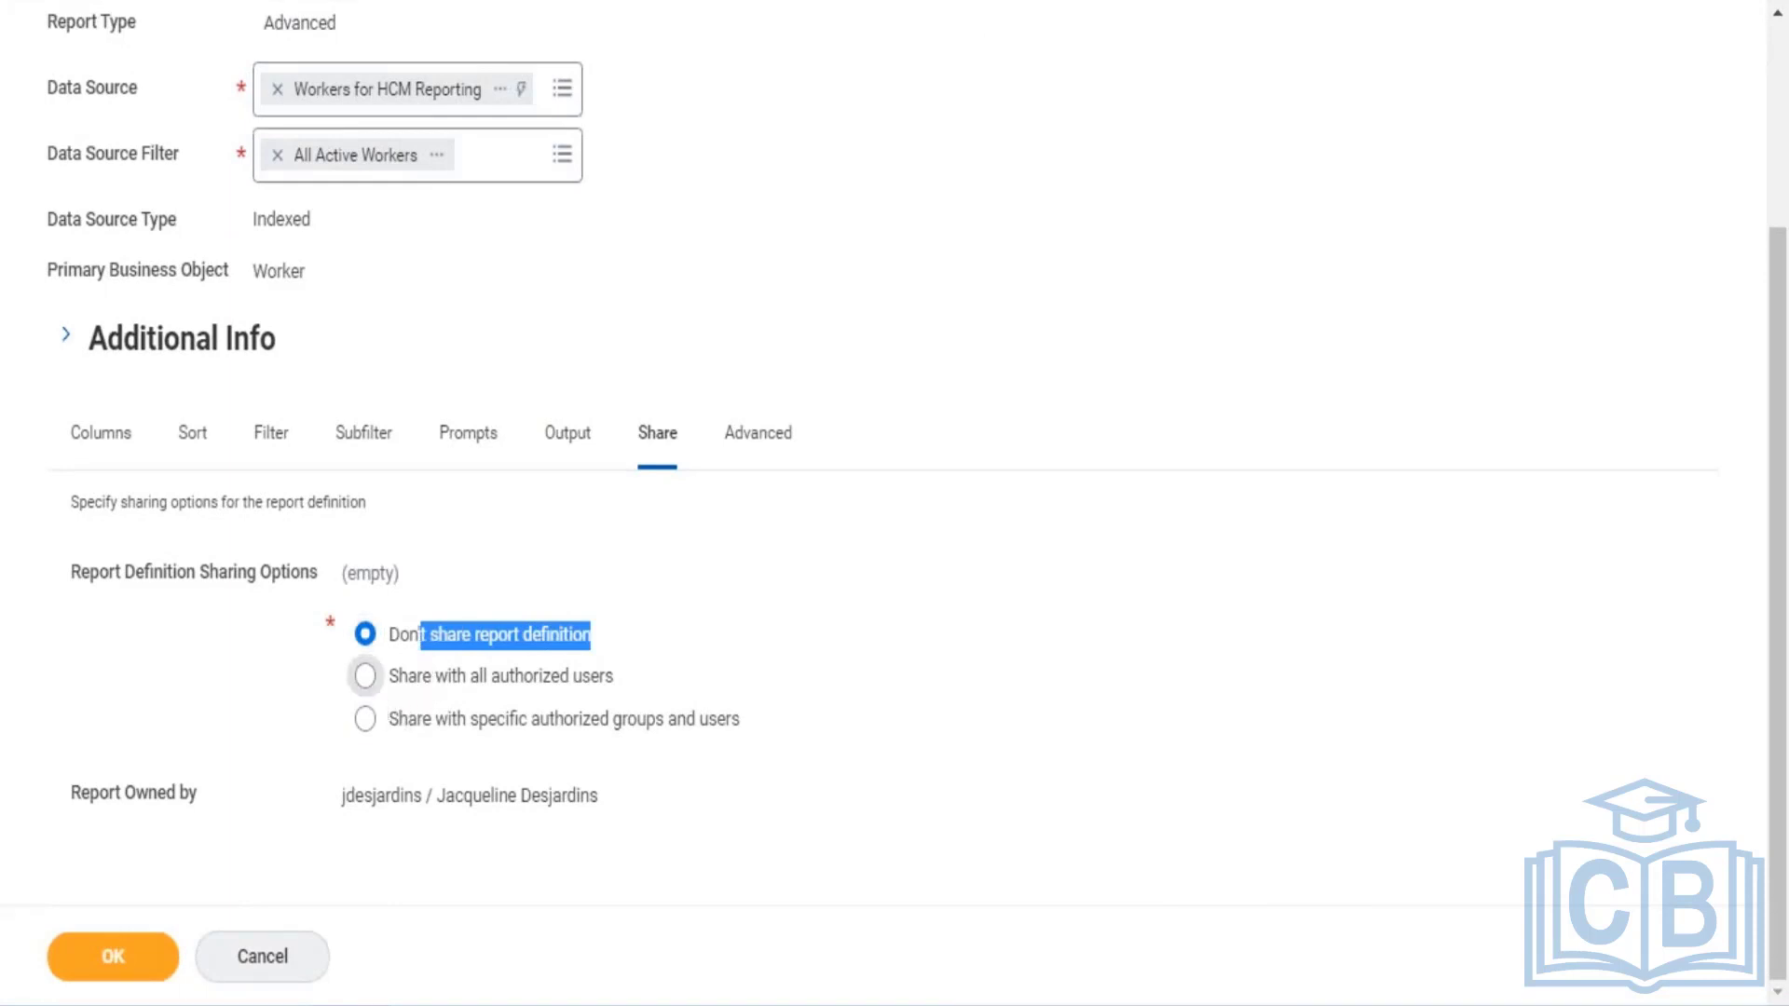
pyautogui.moveTo(495, 729); pyautogui.dragTo(764, 741)
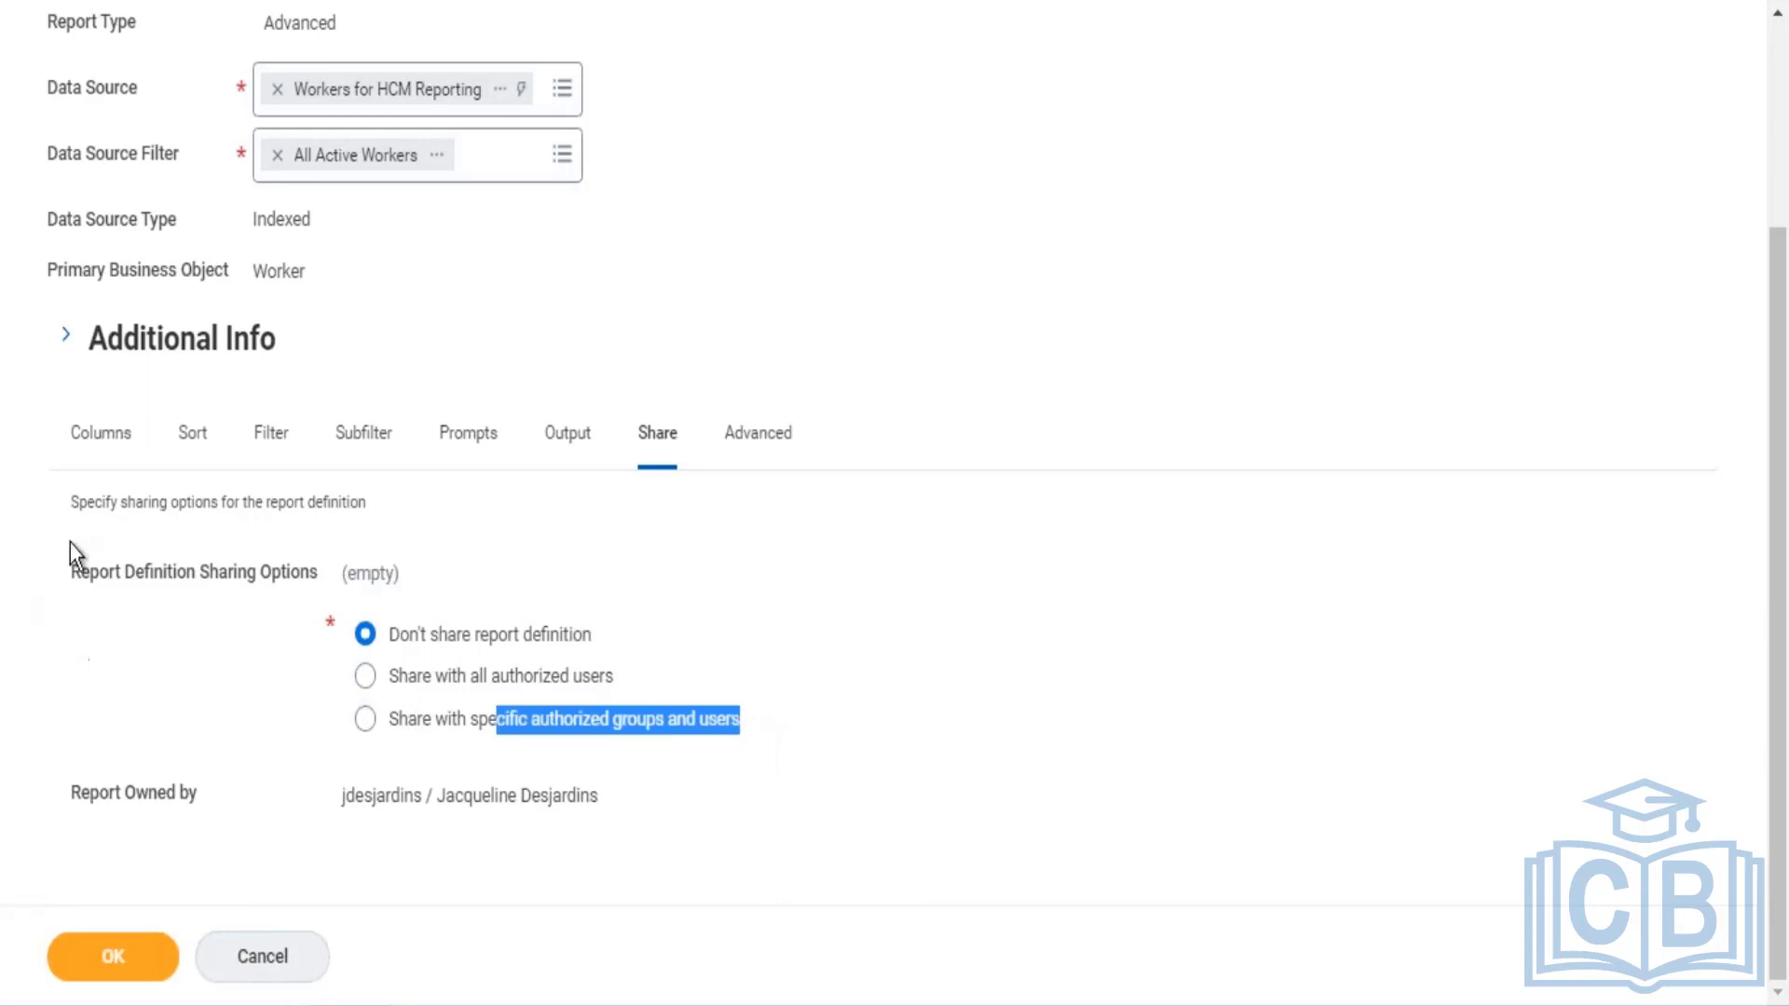
pyautogui.click(119, 455)
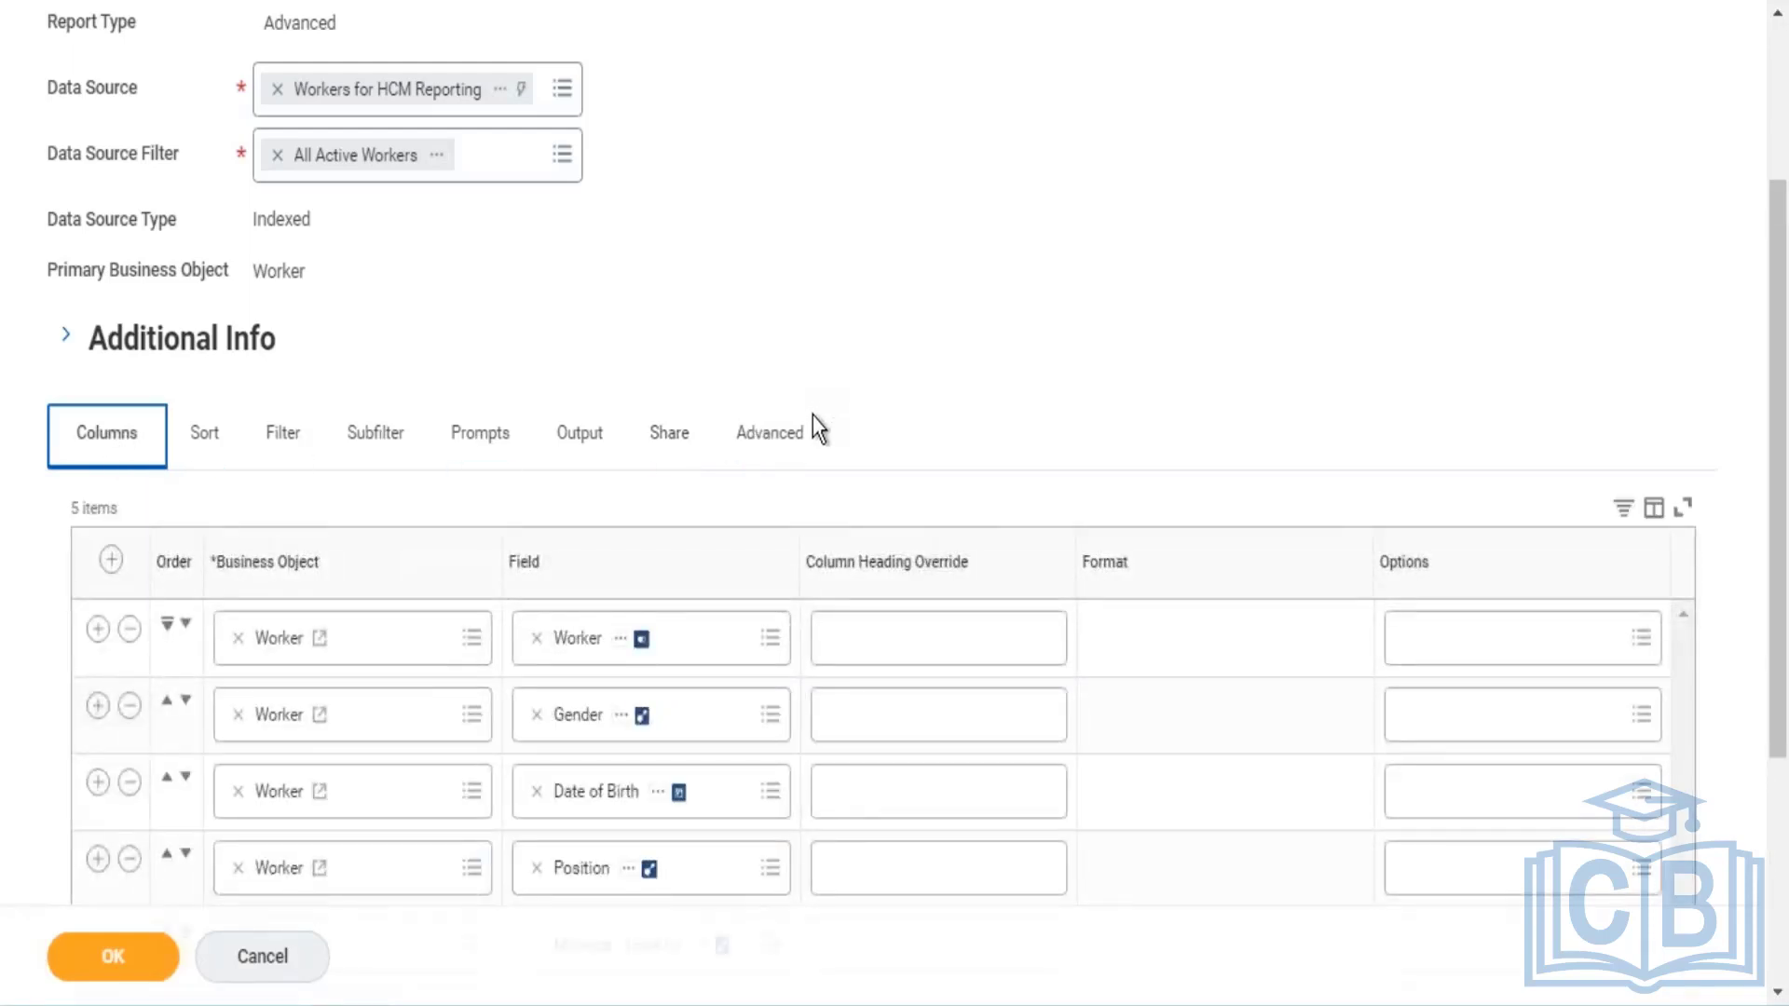
pyautogui.scroll(3, 813, 417)
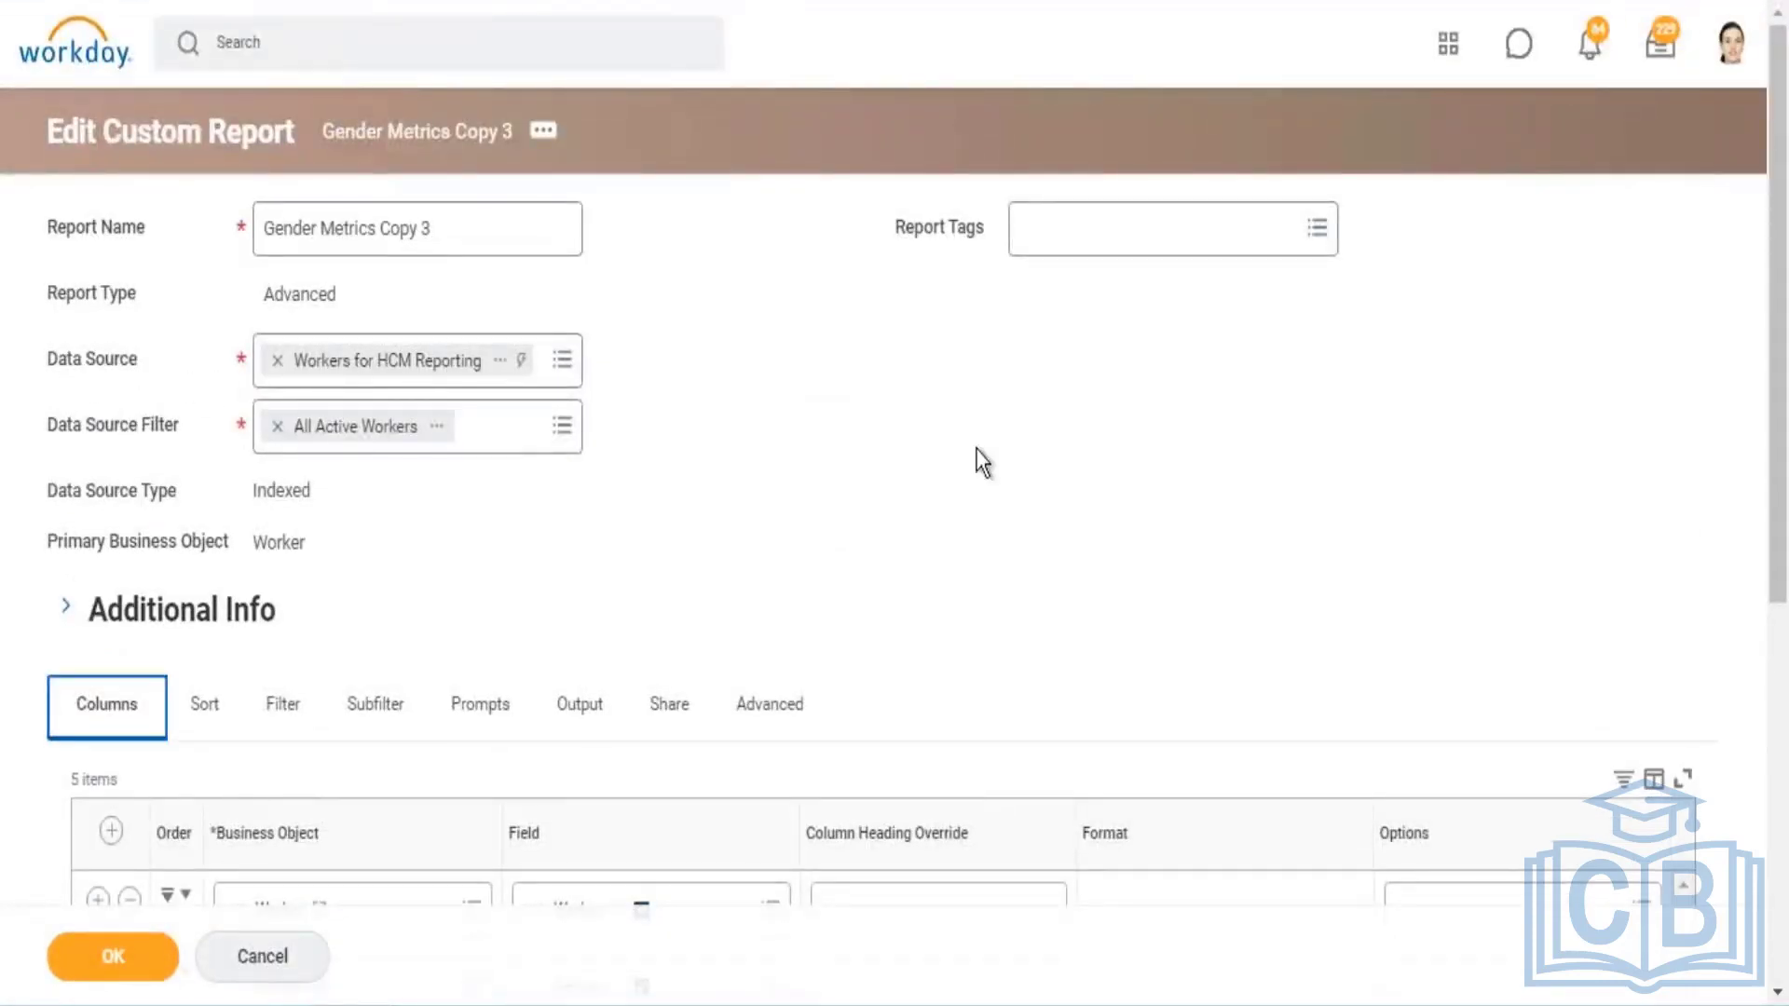
pyautogui.scroll(-7, 1010, 500)
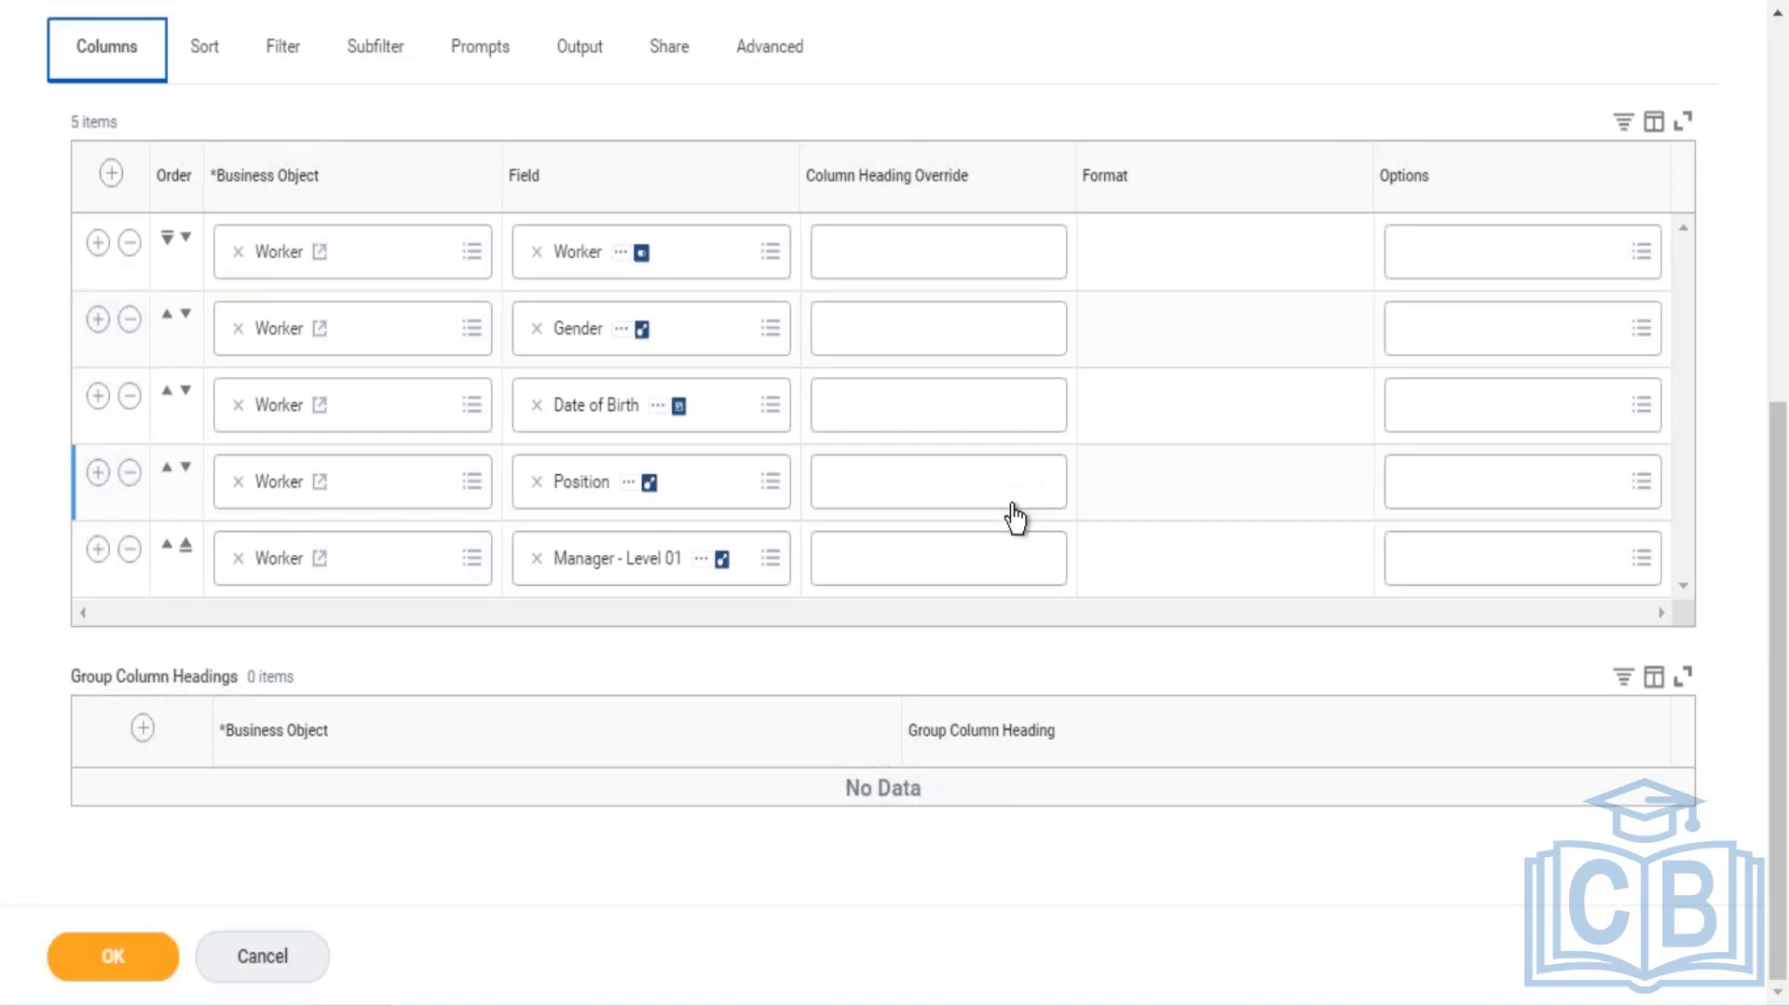
pyautogui.scroll(3, 1014, 518)
pyautogui.scroll(-2, 1011, 519)
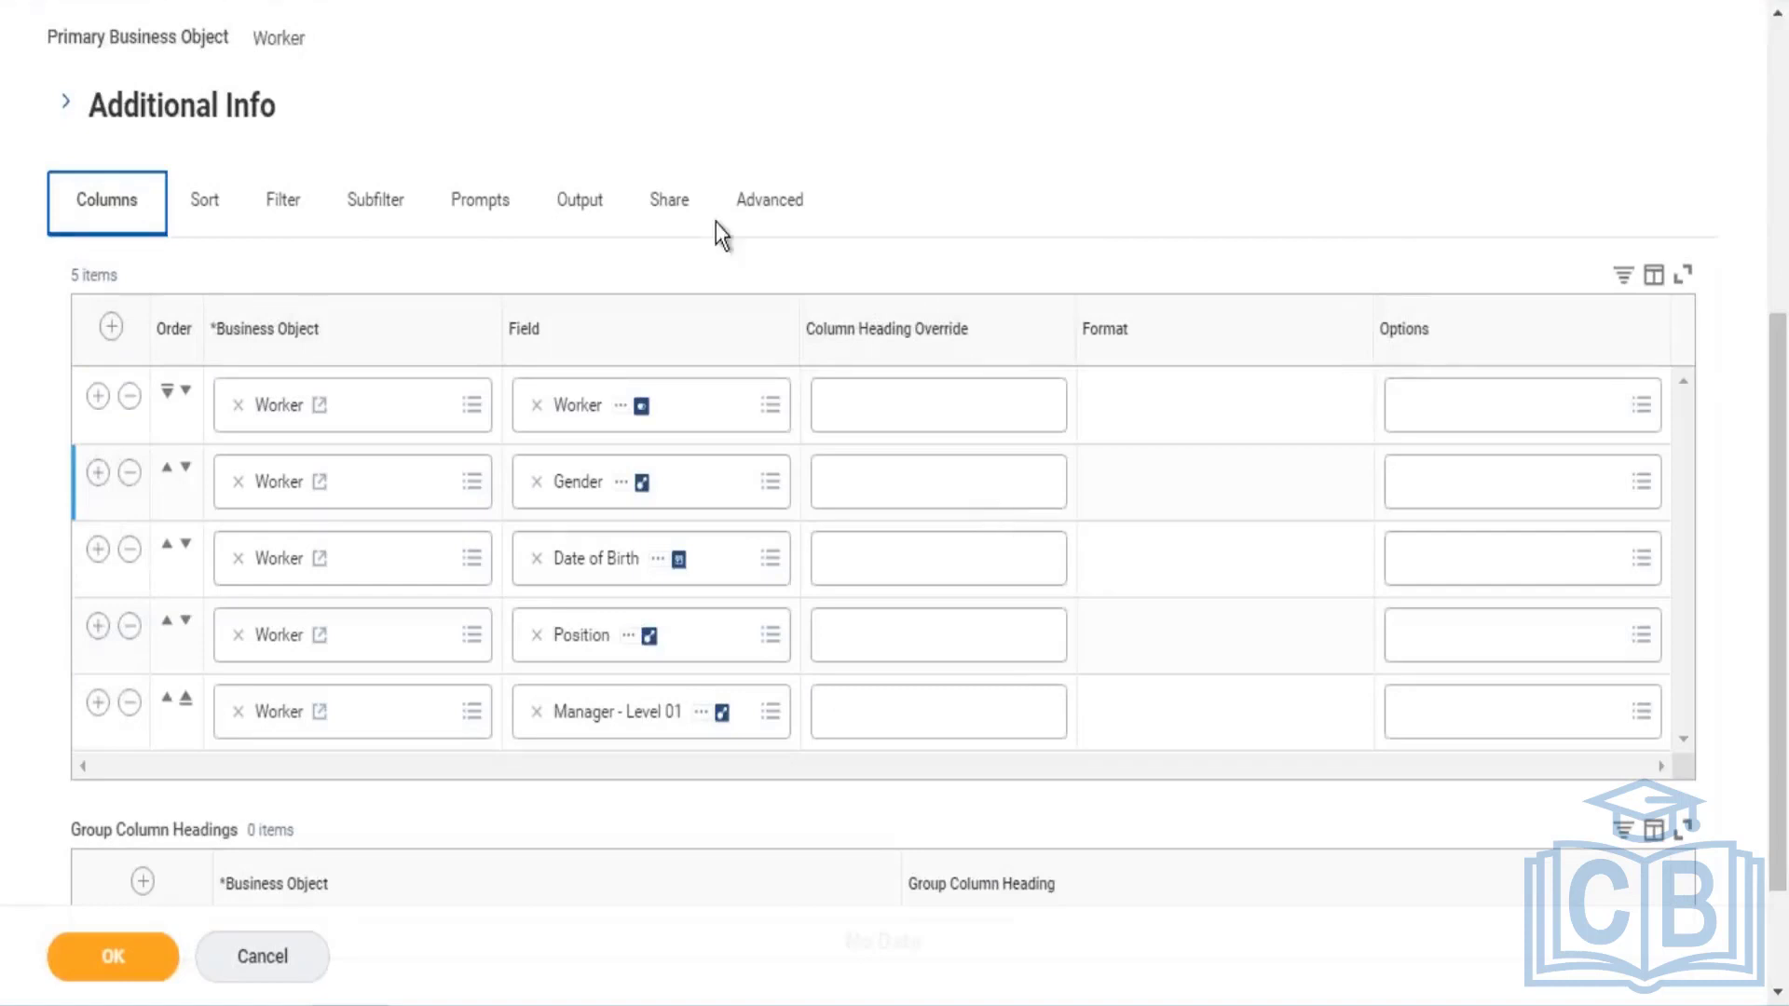
# Review the report's filter conditions, sharing and advanced options, including Enable As Web Service, and return to its columns
pyautogui.click(283, 202)
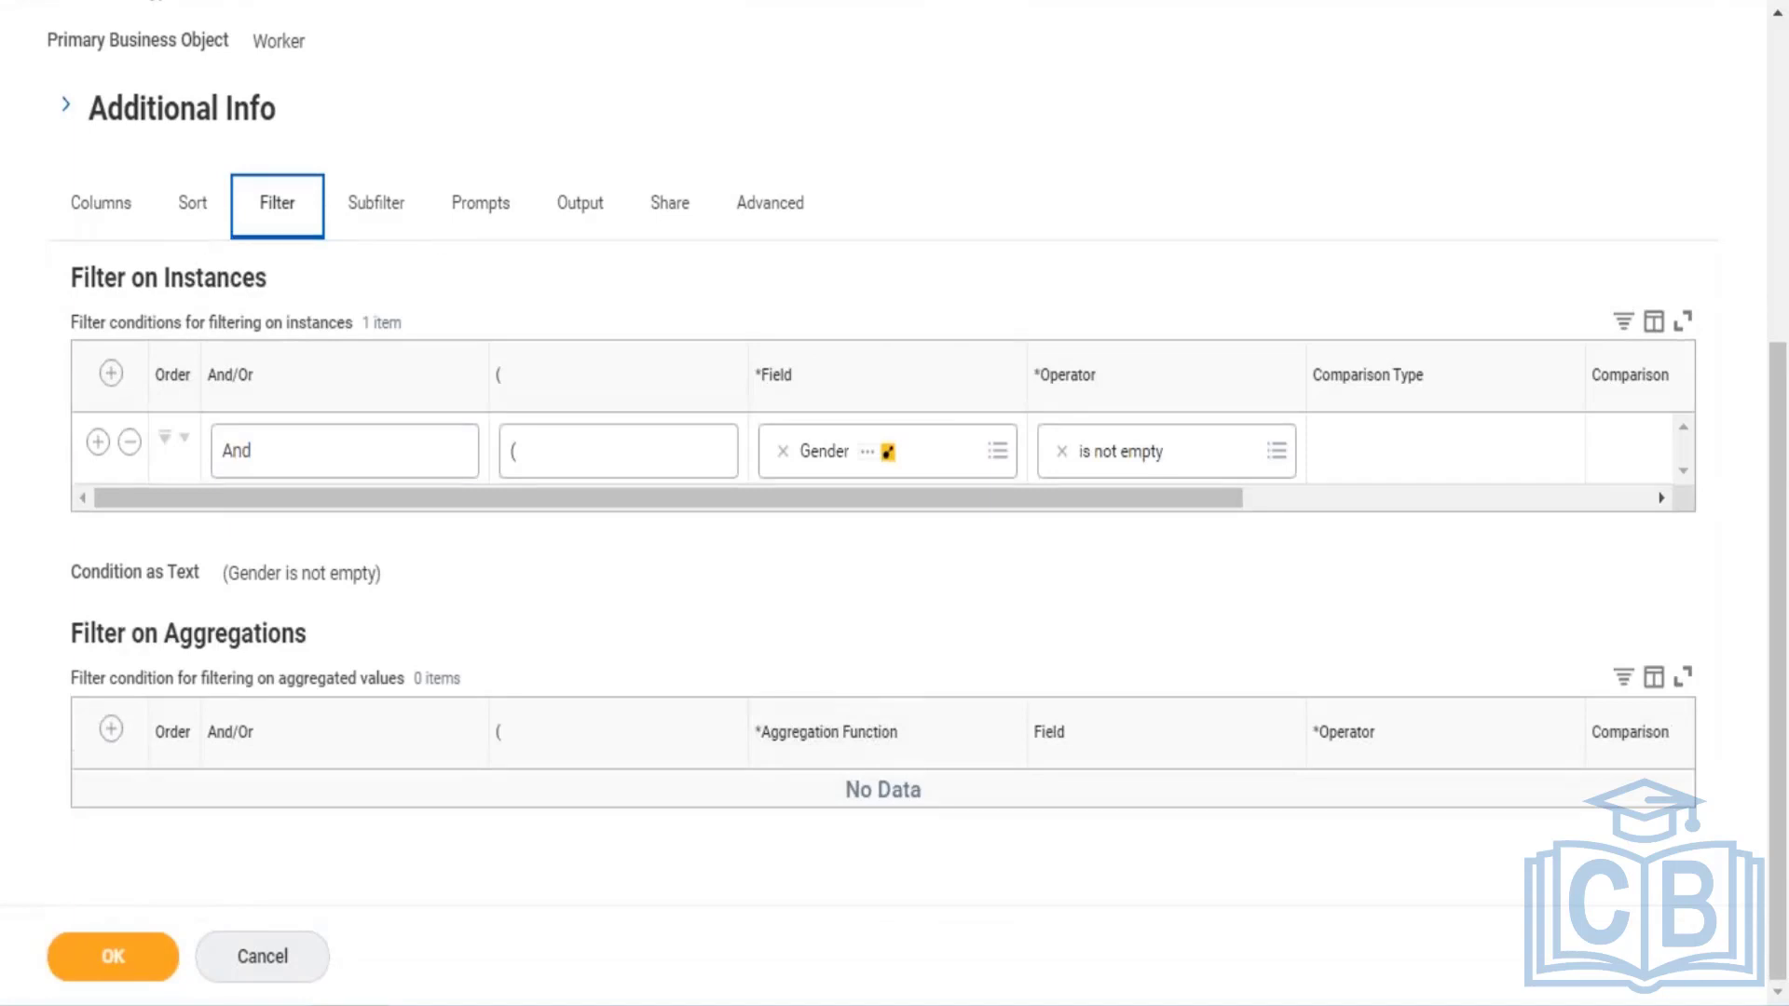
pyautogui.click(669, 220)
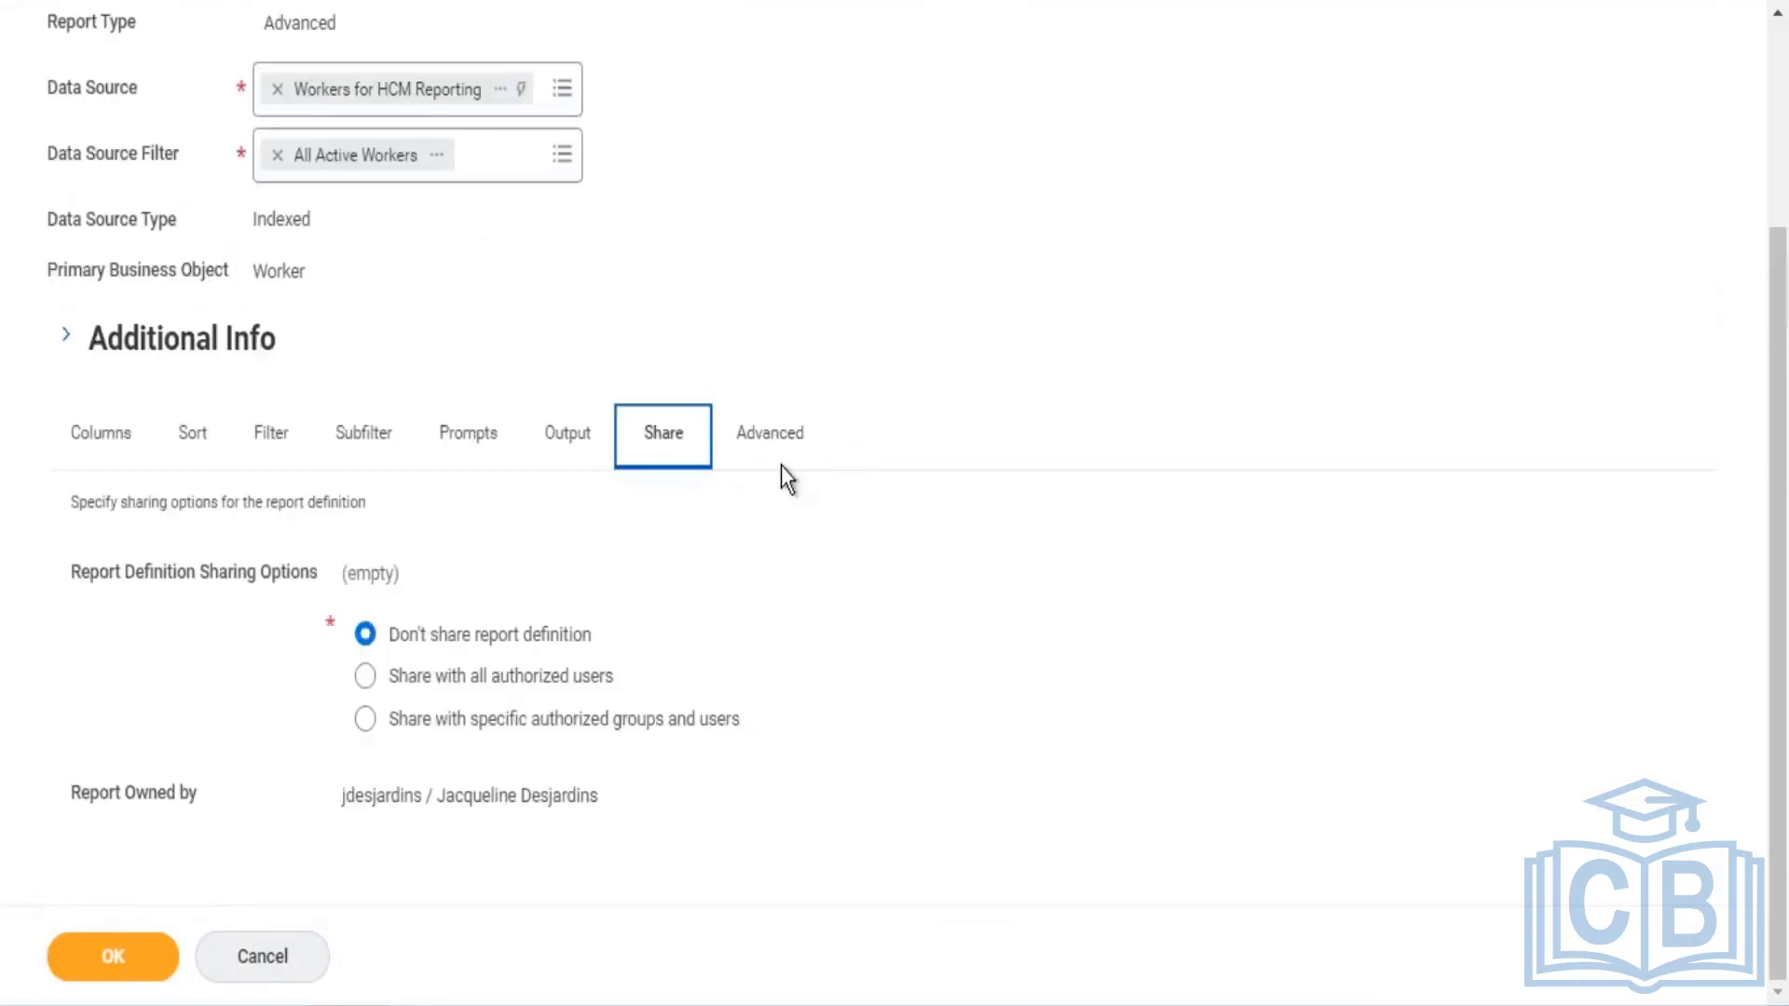
pyautogui.click(778, 449)
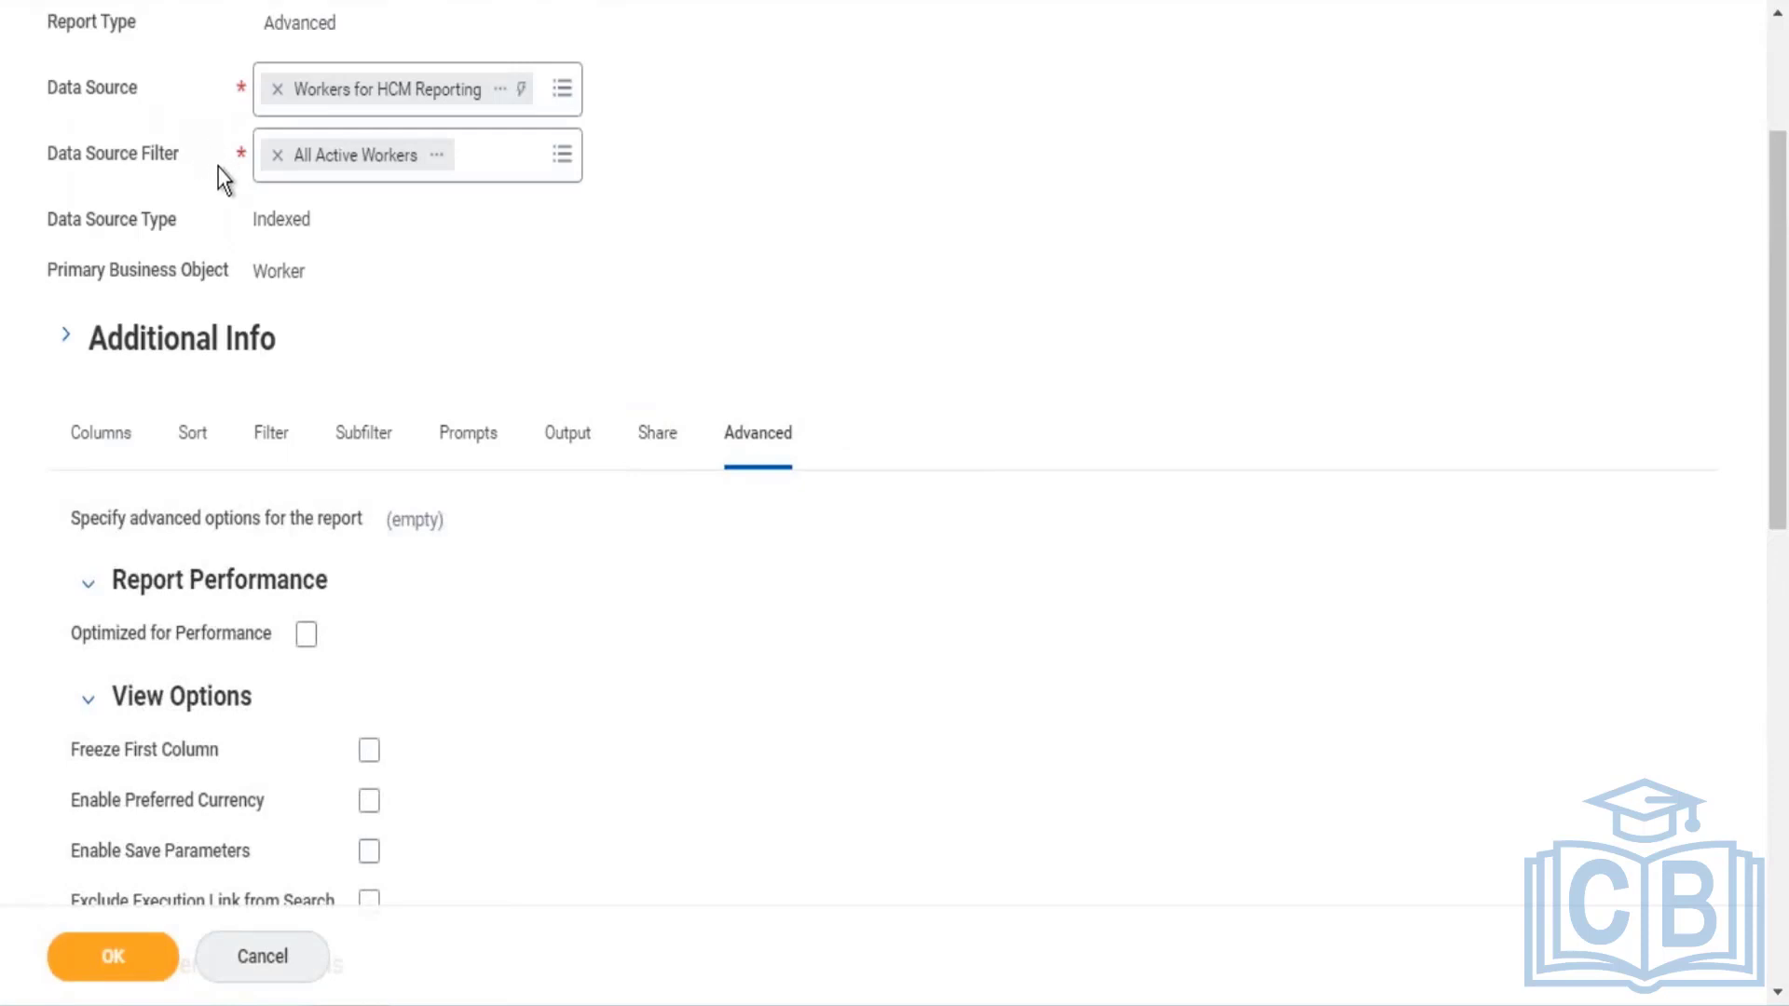
pyautogui.scroll(-3, 388, 336)
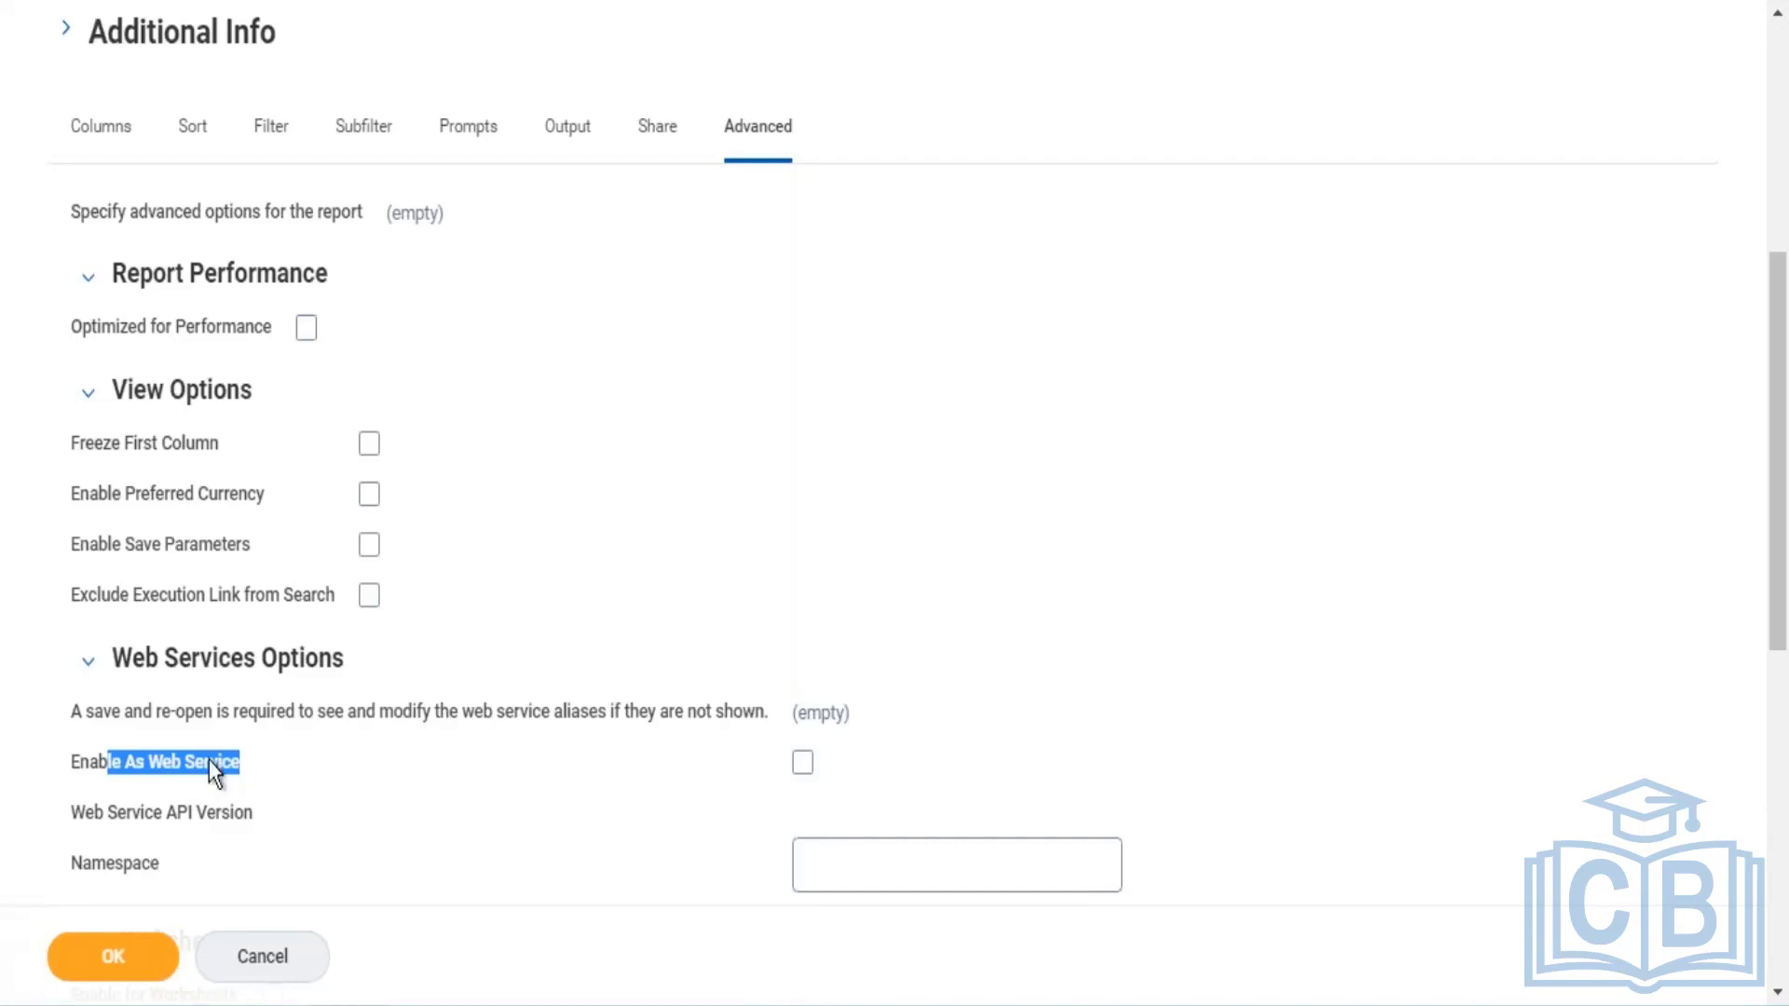
pyautogui.scroll(5, 280, 596)
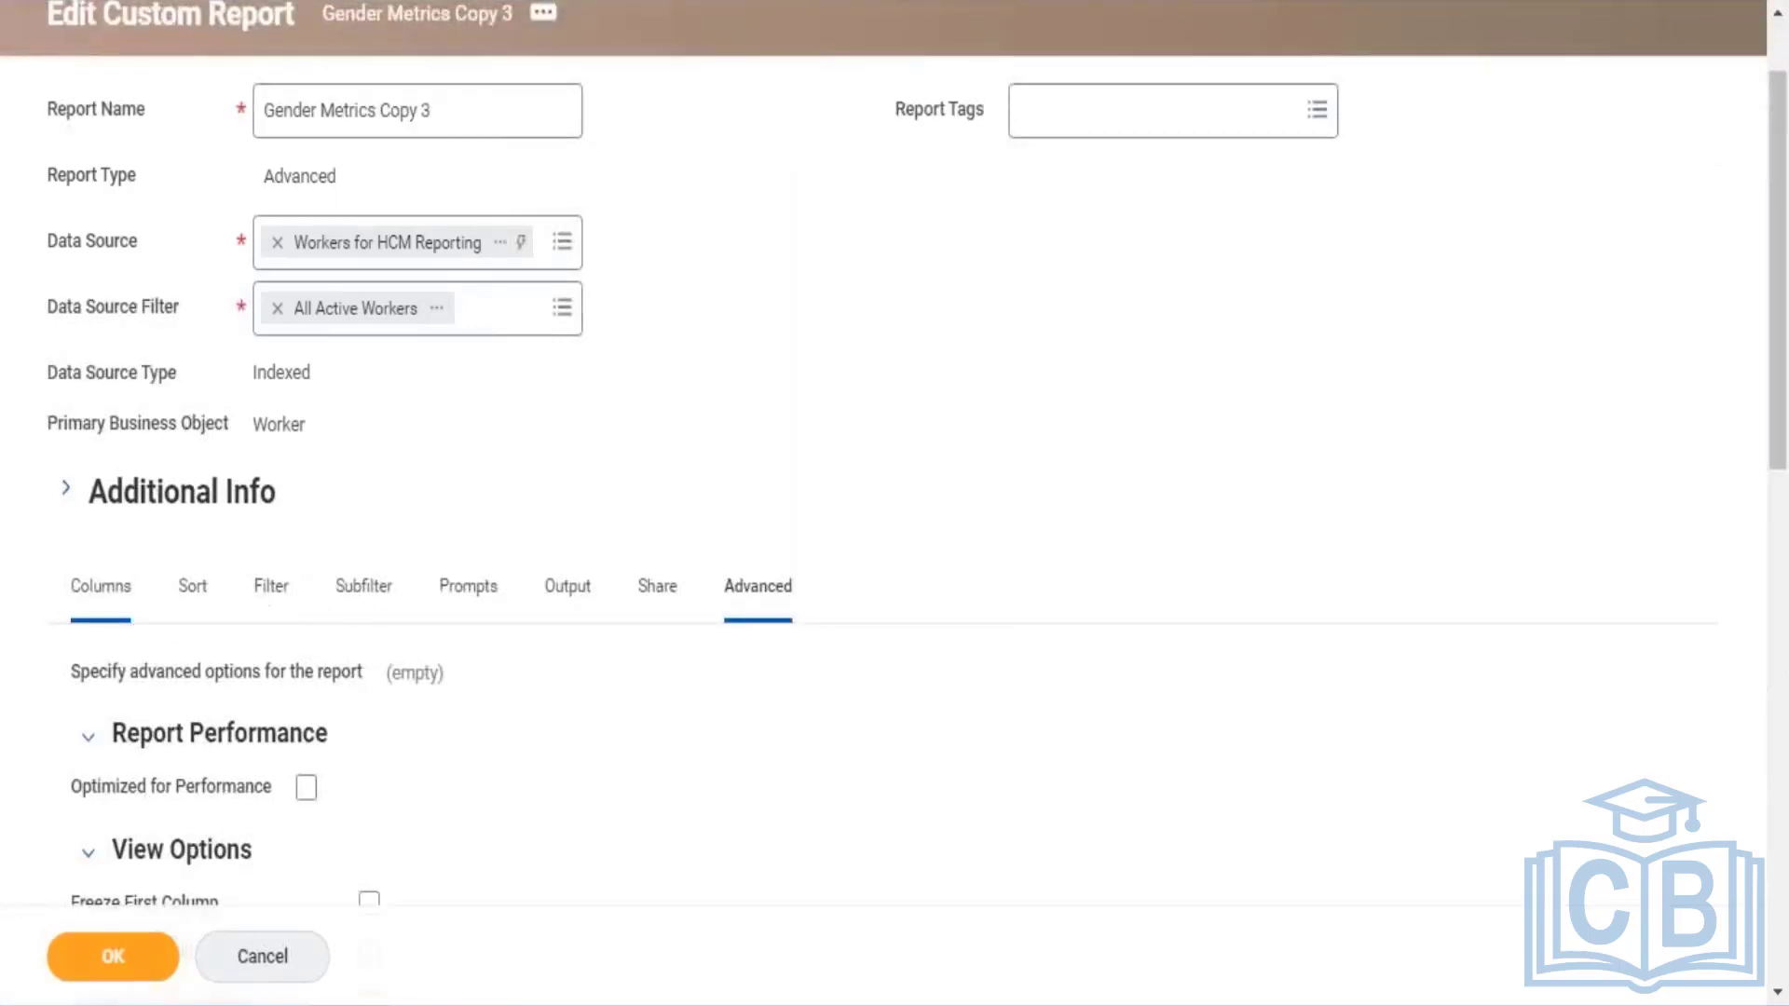
pyautogui.click(105, 587)
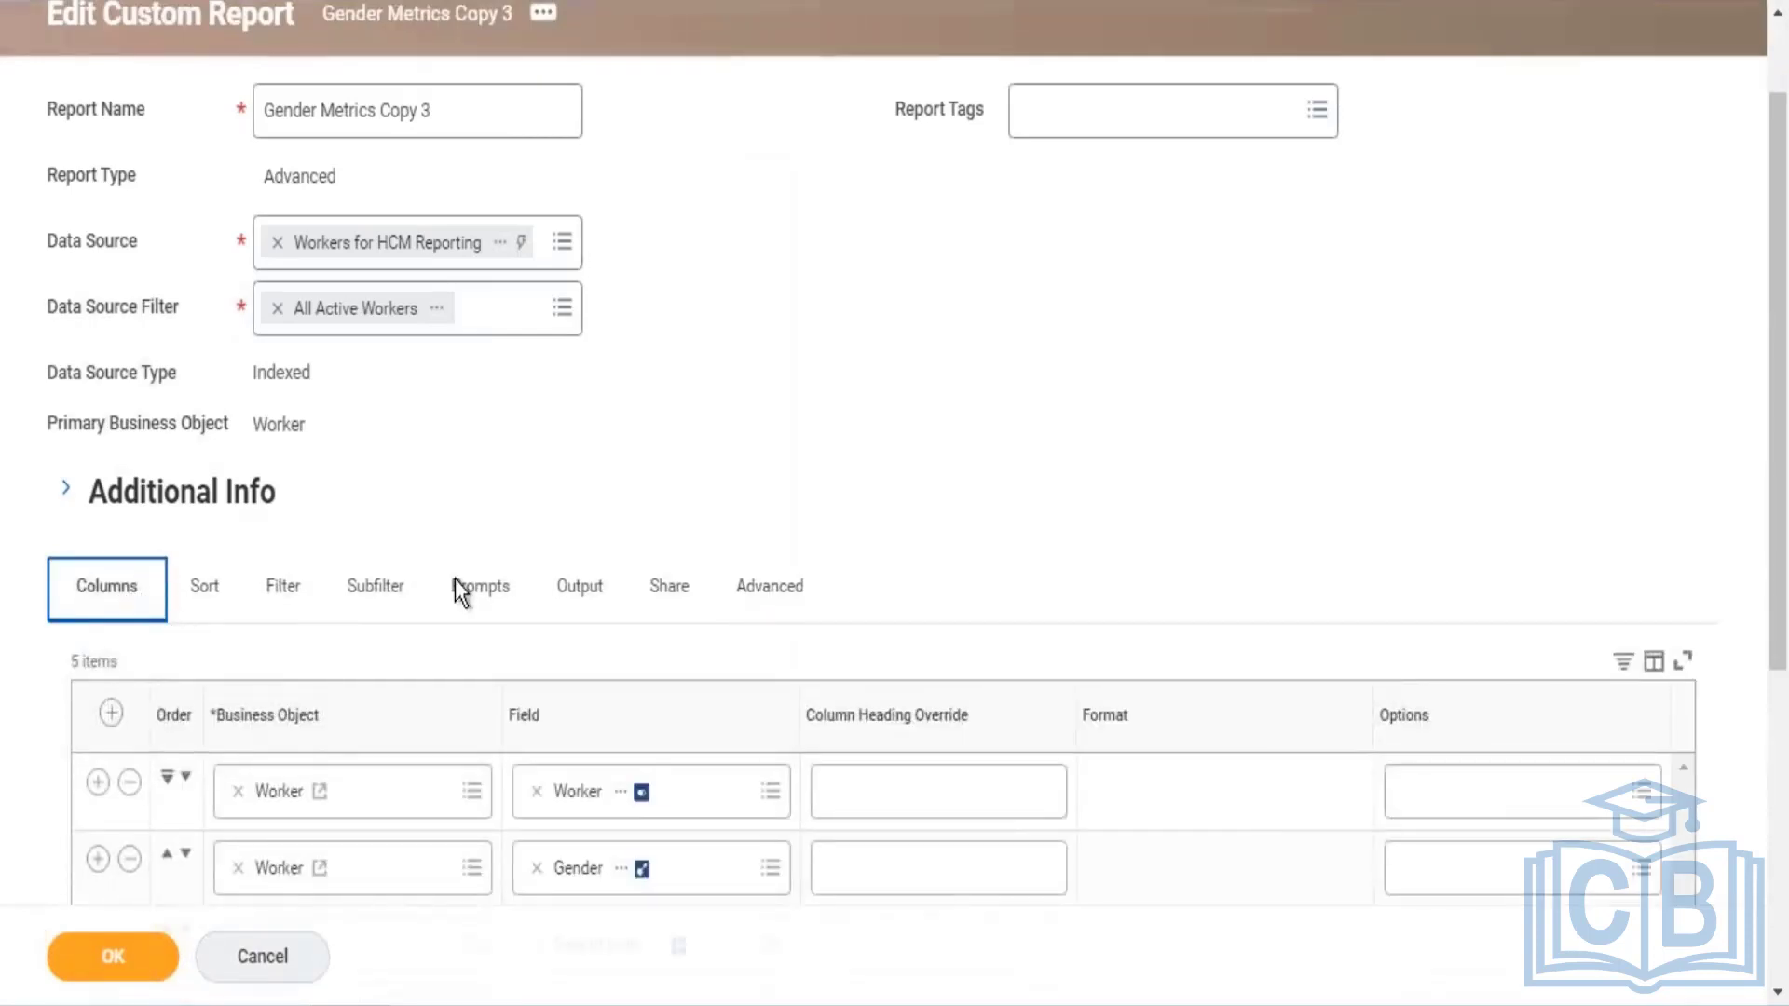
pyautogui.scroll(2, 494, 597)
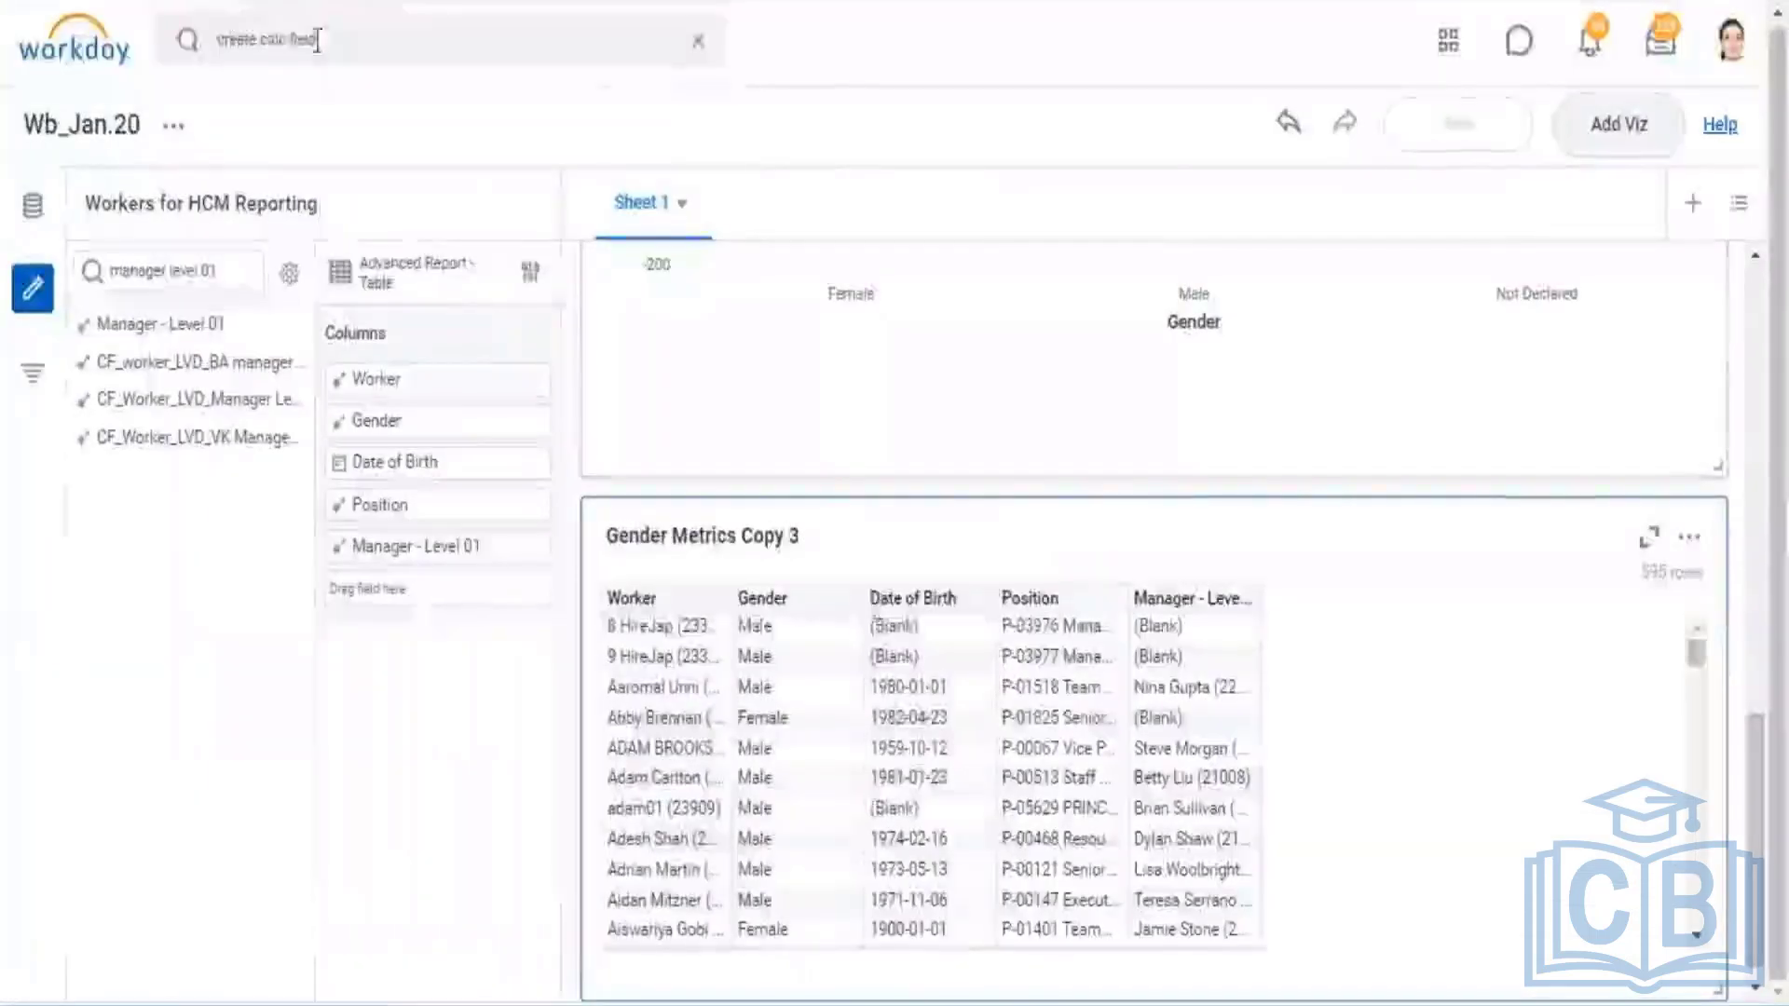
# Find and open the Create Custom Report task to compare its report type and data source fields with the exported report's definition
pyautogui.click(696, 38)
pyautogui.write('create ')
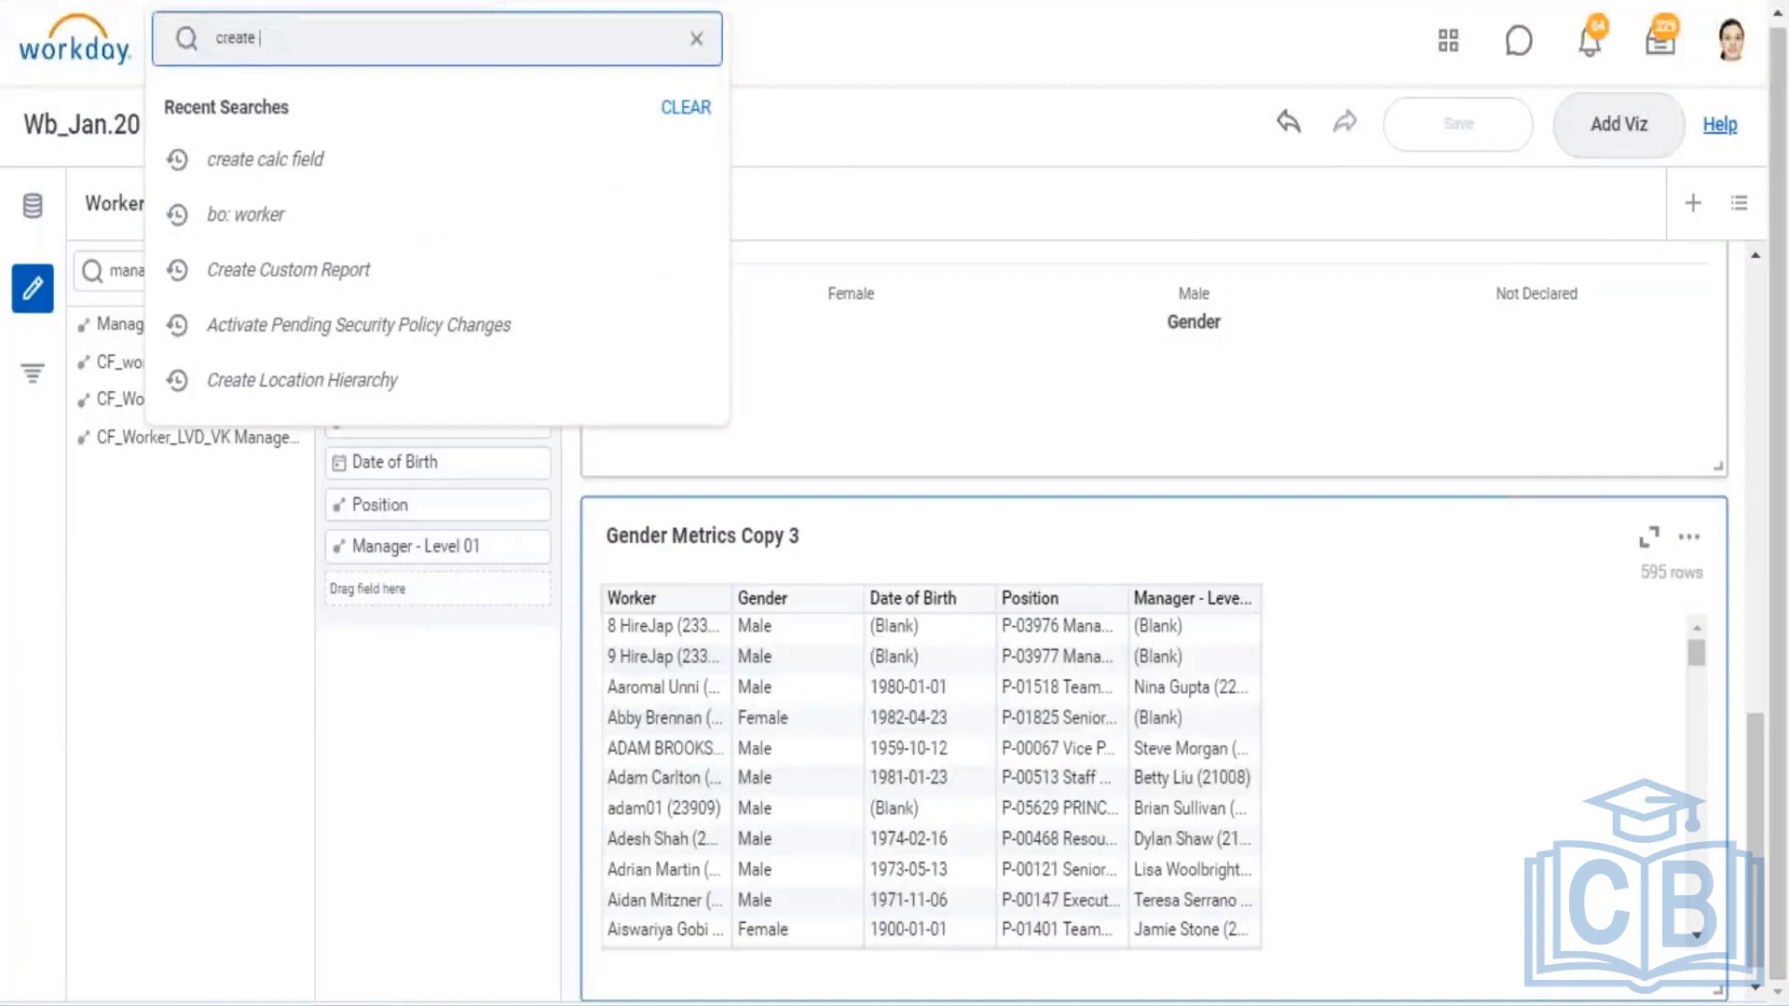
pyautogui.write('custom repo')
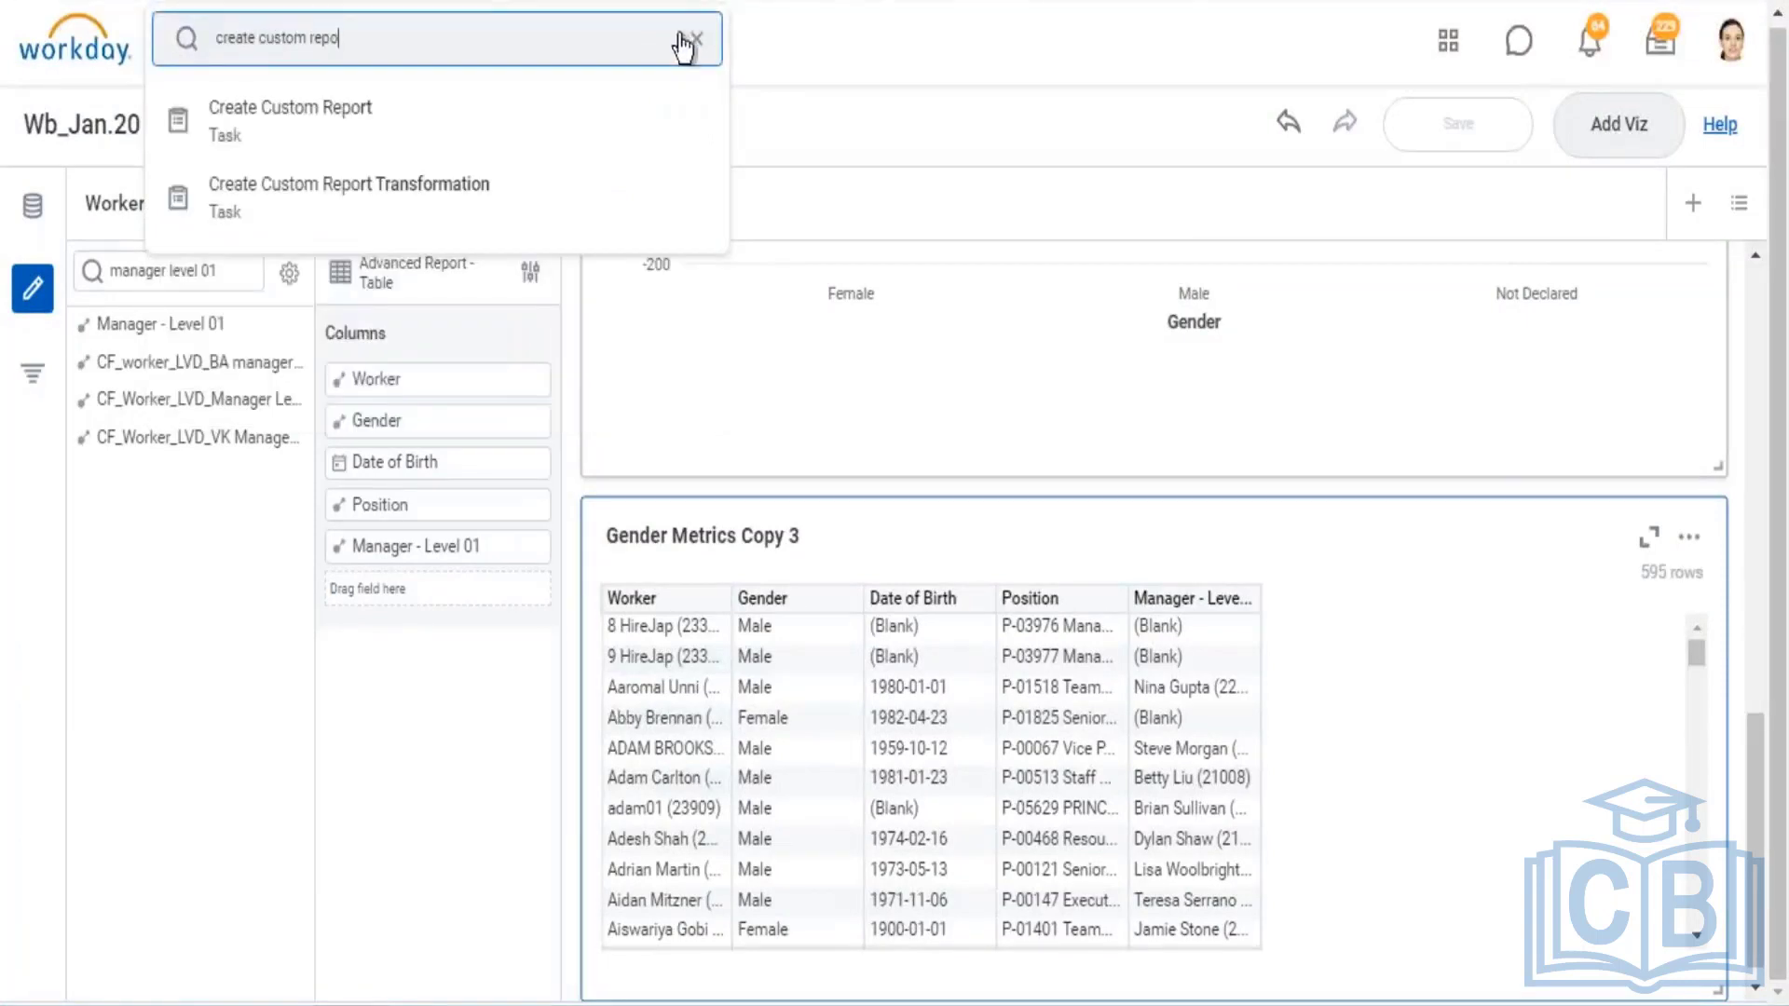
pyautogui.click(350, 135)
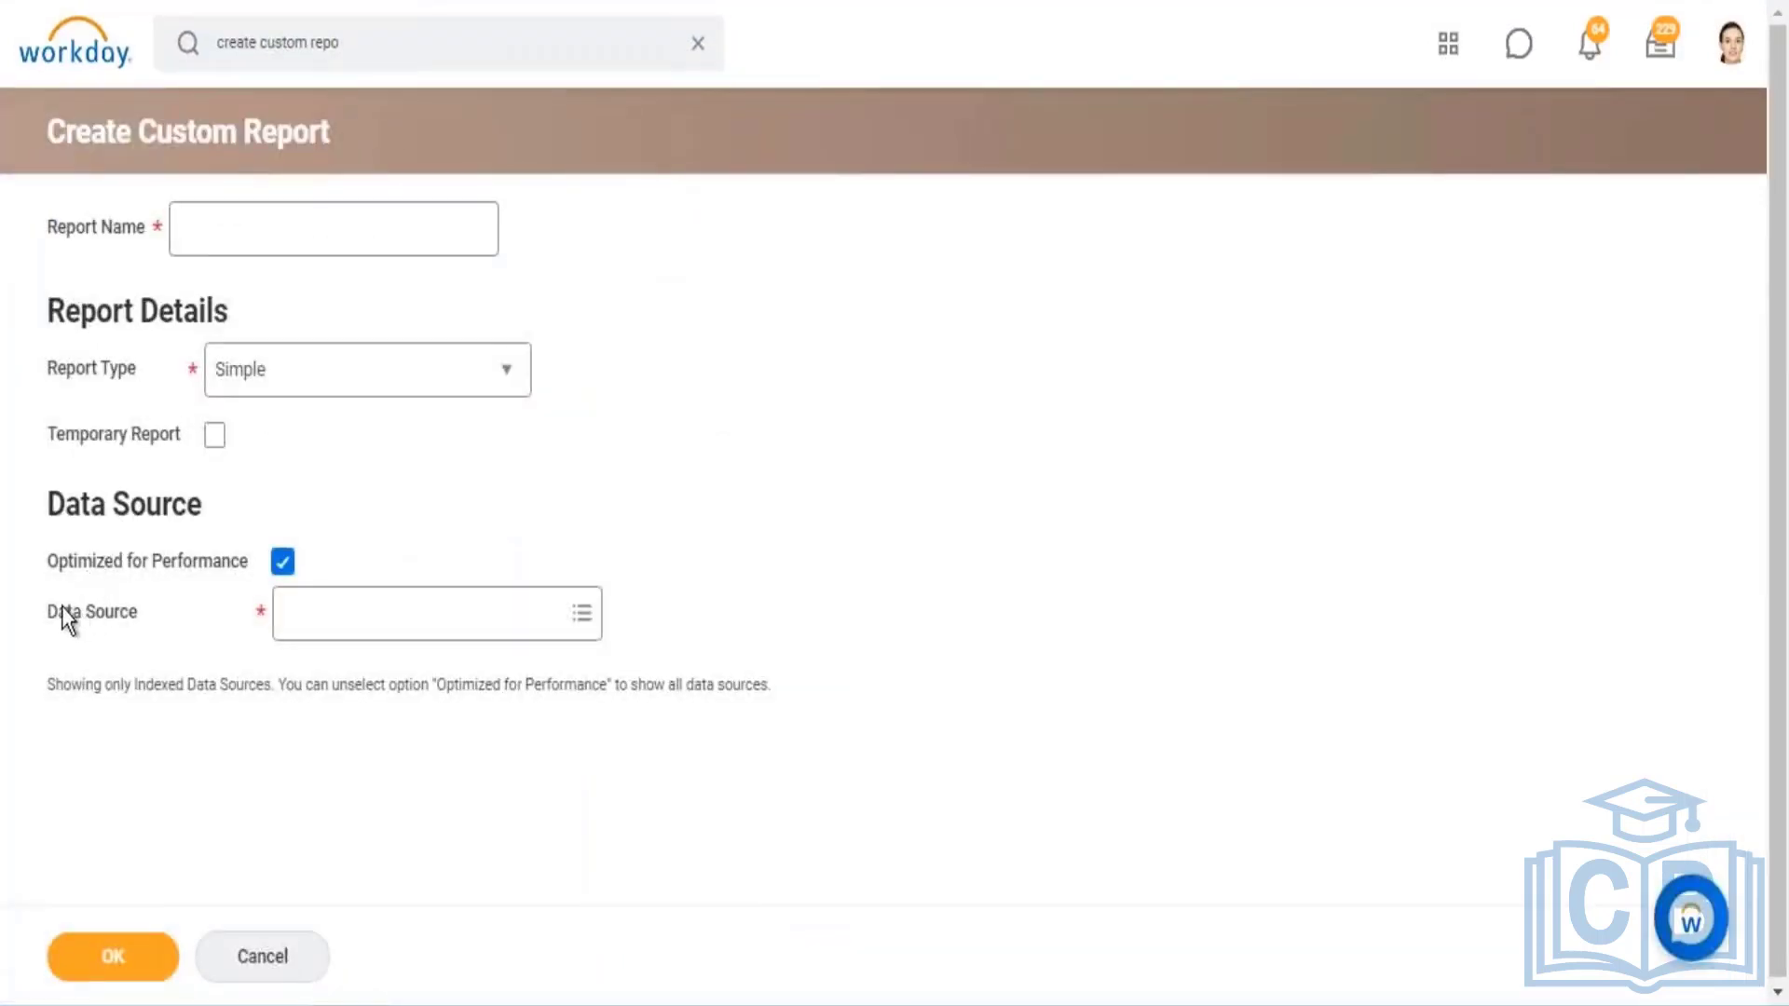
pyautogui.moveTo(58, 382); pyautogui.dragTo(129, 378)
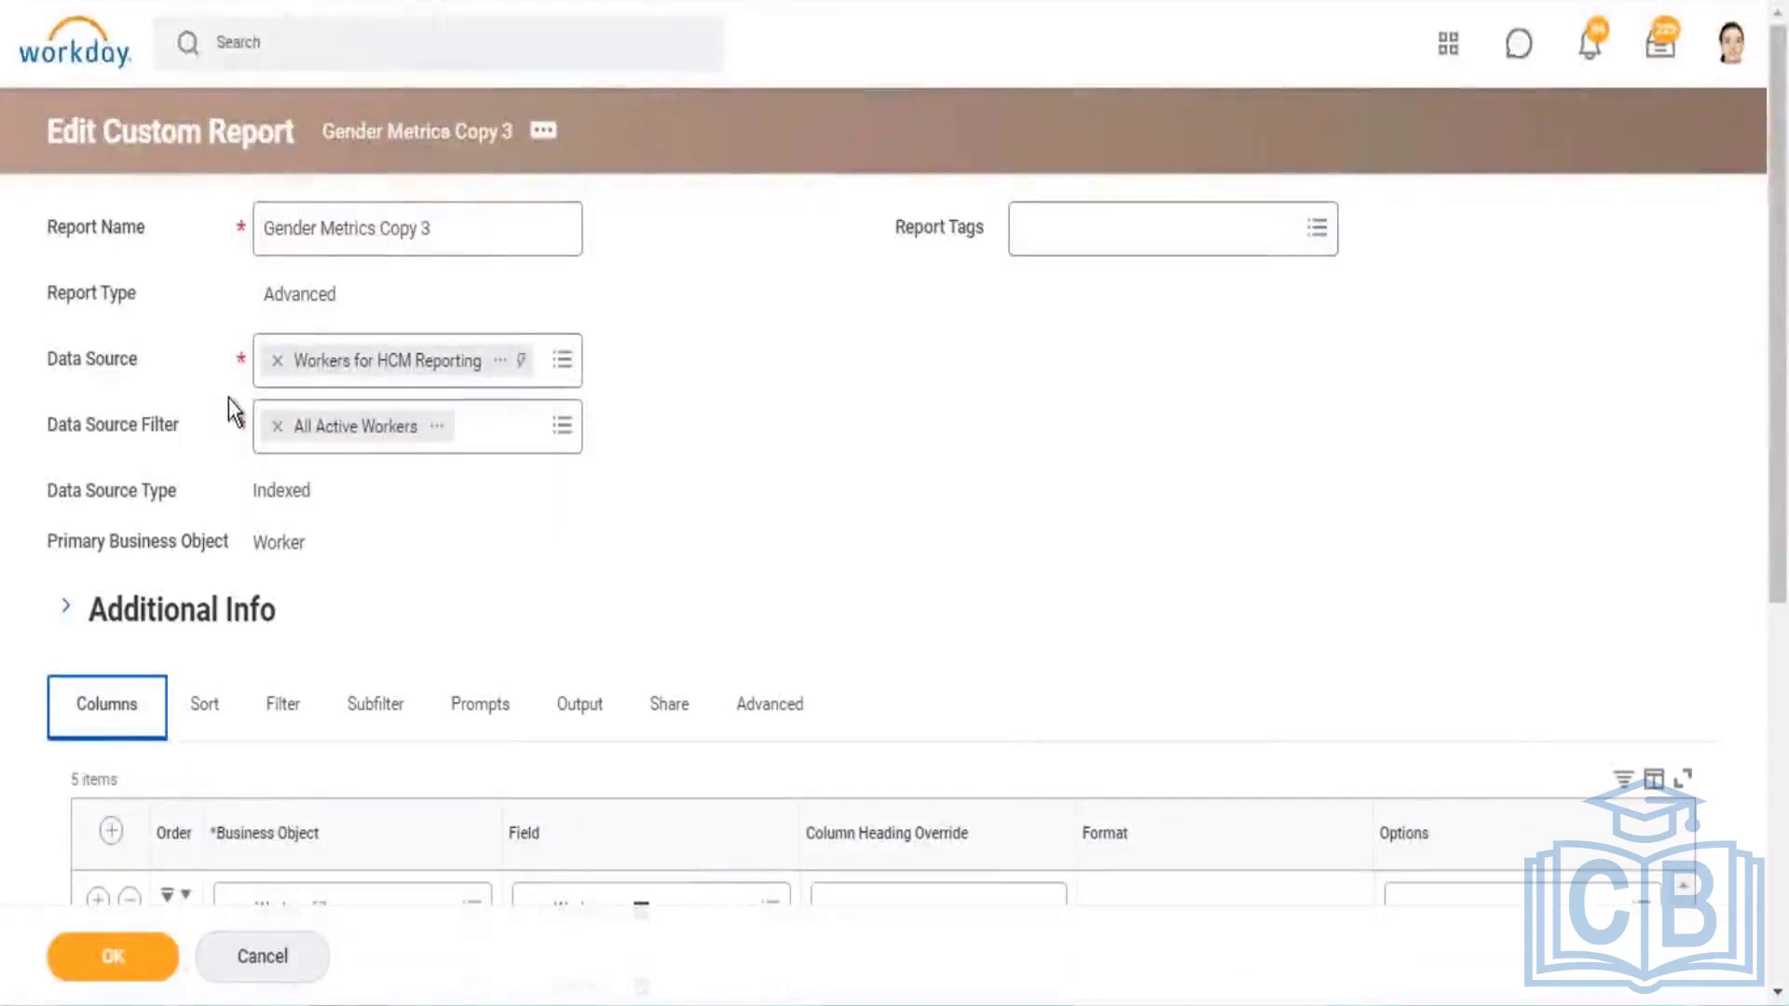
pyautogui.moveTo(82, 367); pyautogui.dragTo(119, 371)
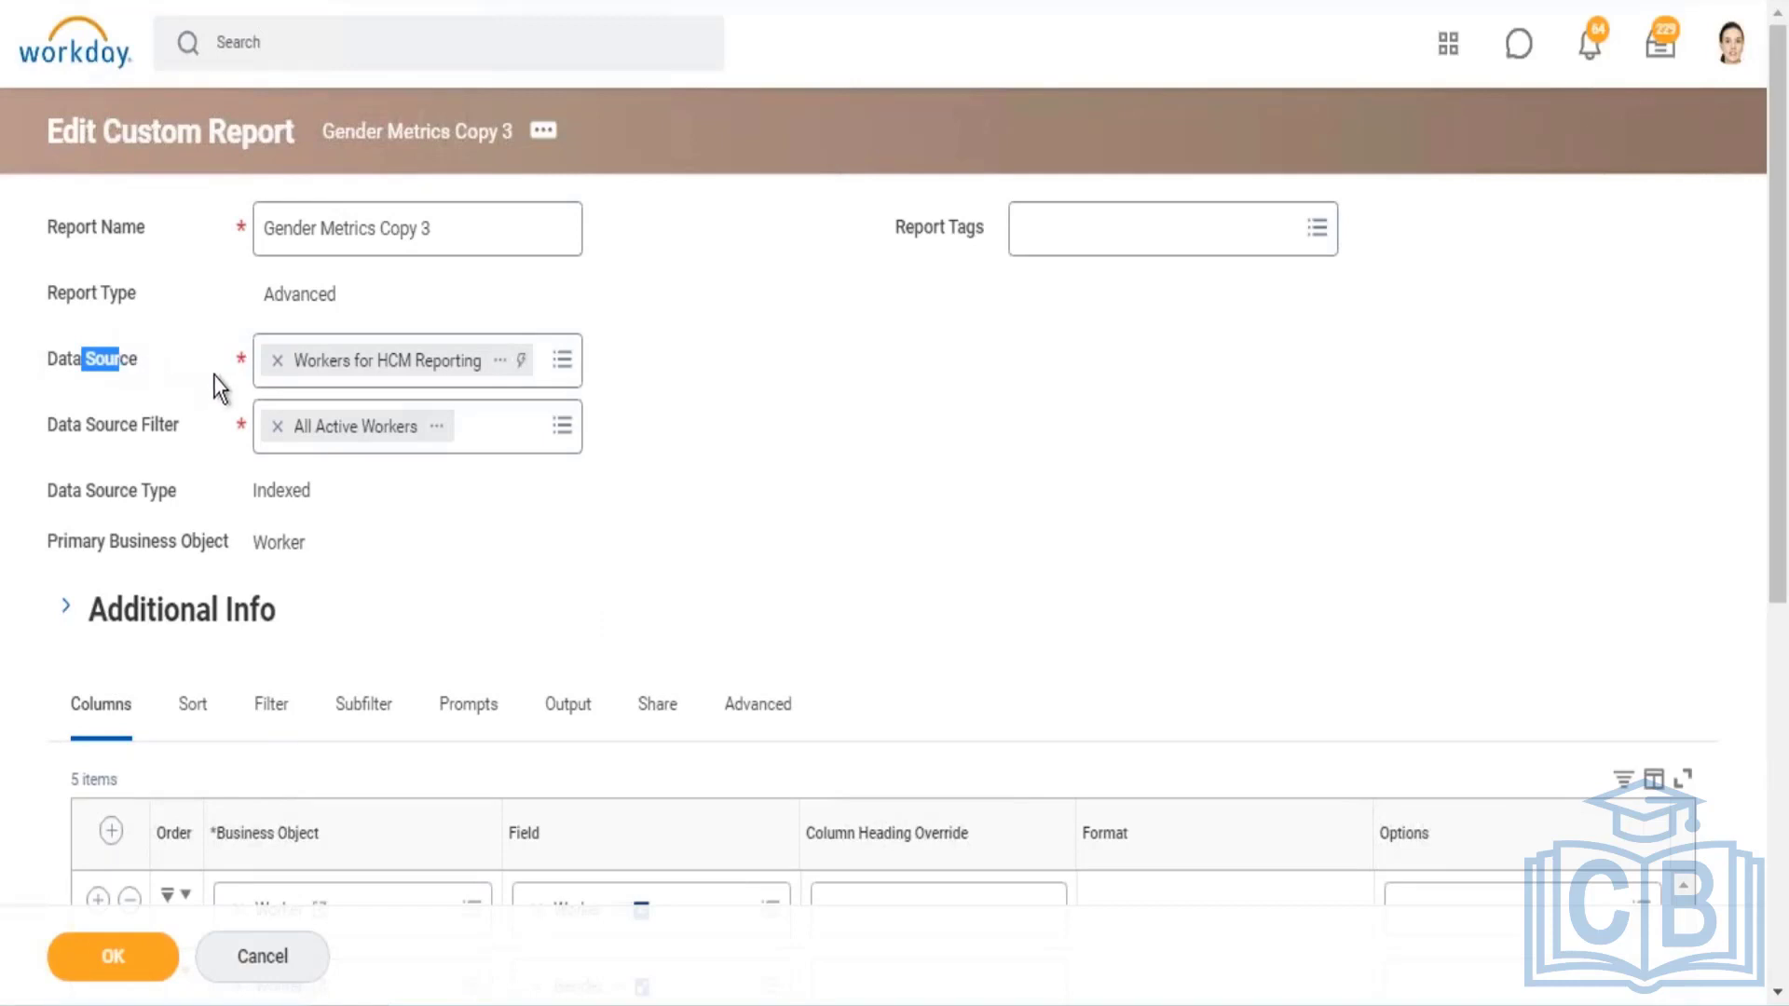
# Add a second instance filter condition to Gender Metrics Copy 3, joined with Or and using the Age field
pyautogui.click(1188, 602)
pyautogui.scroll(-2, 1319, 456)
pyautogui.click(298, 533)
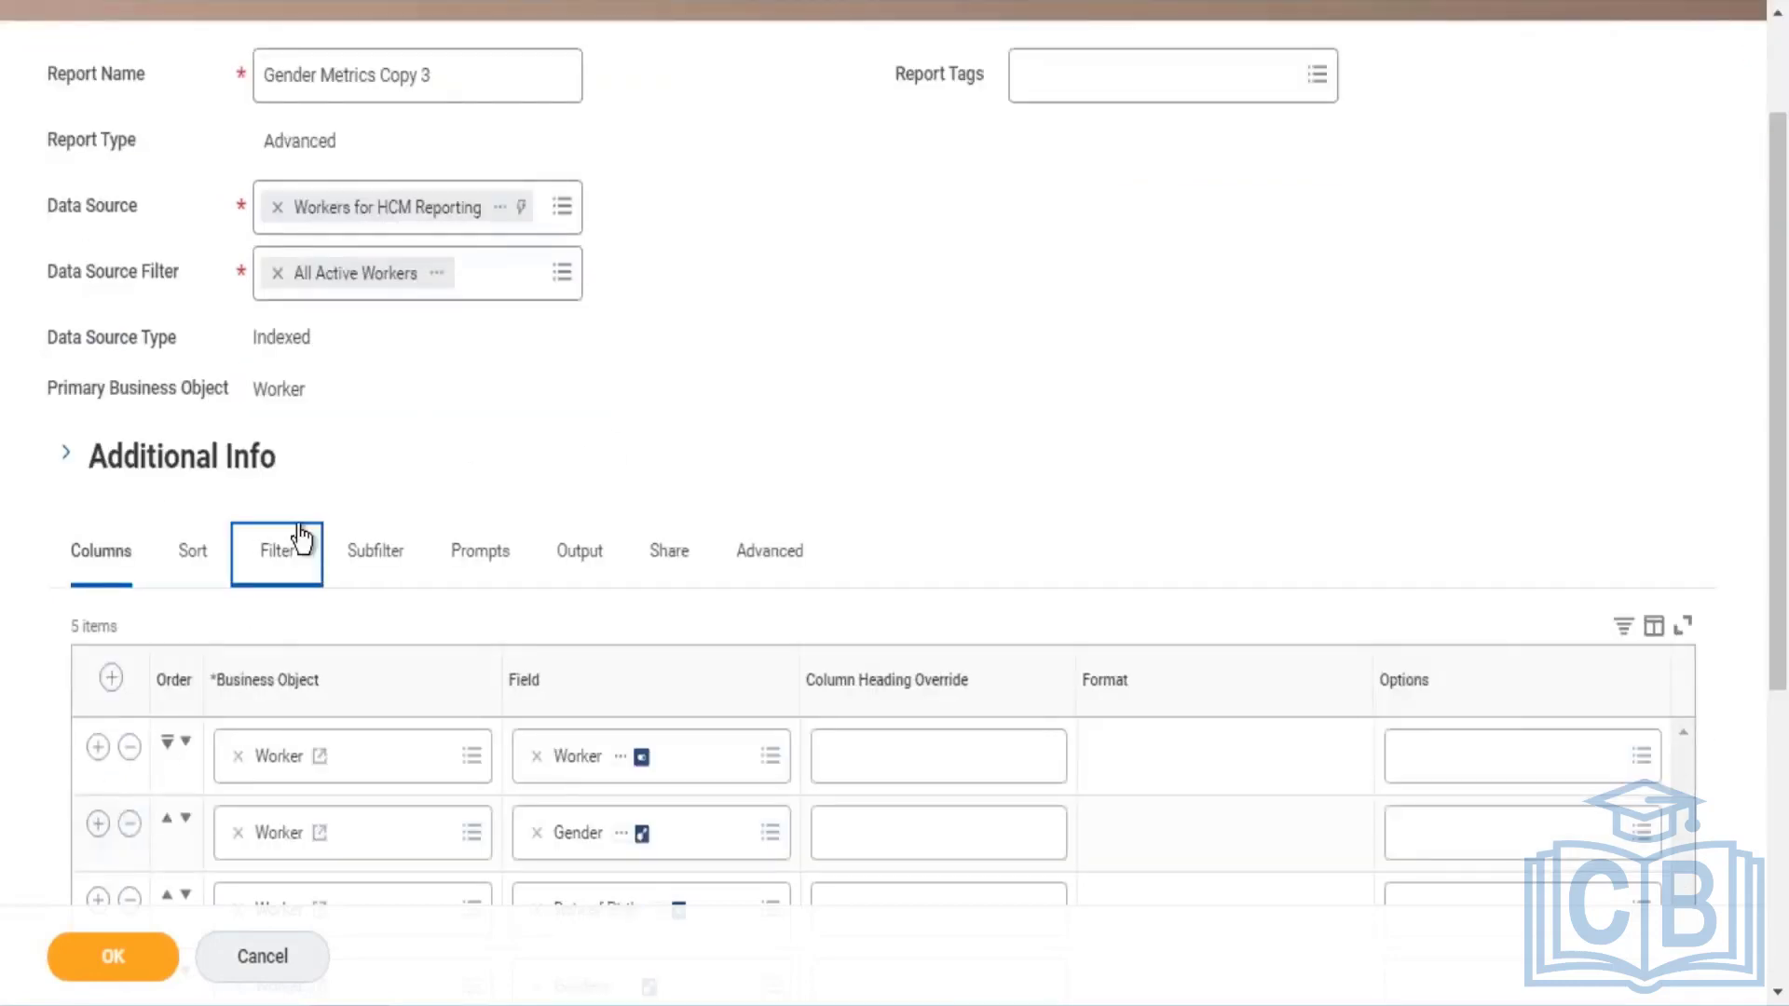
pyautogui.scroll(-3, 874, 347)
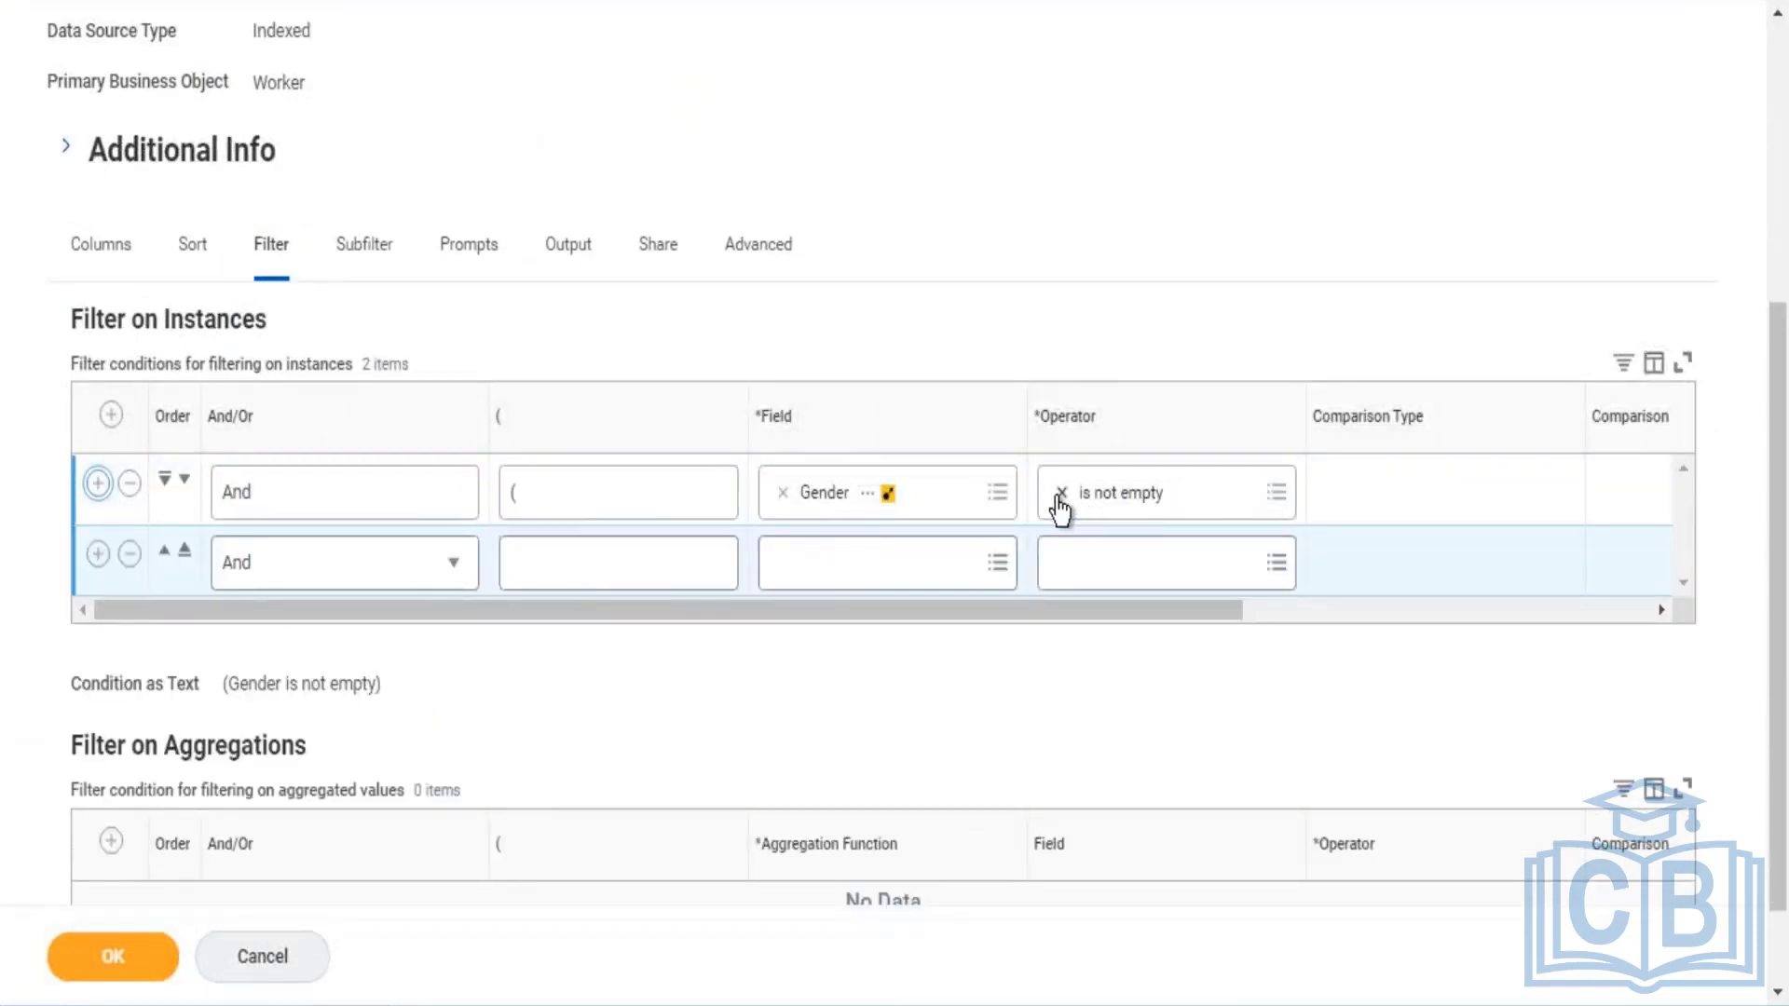
pyautogui.click(456, 571)
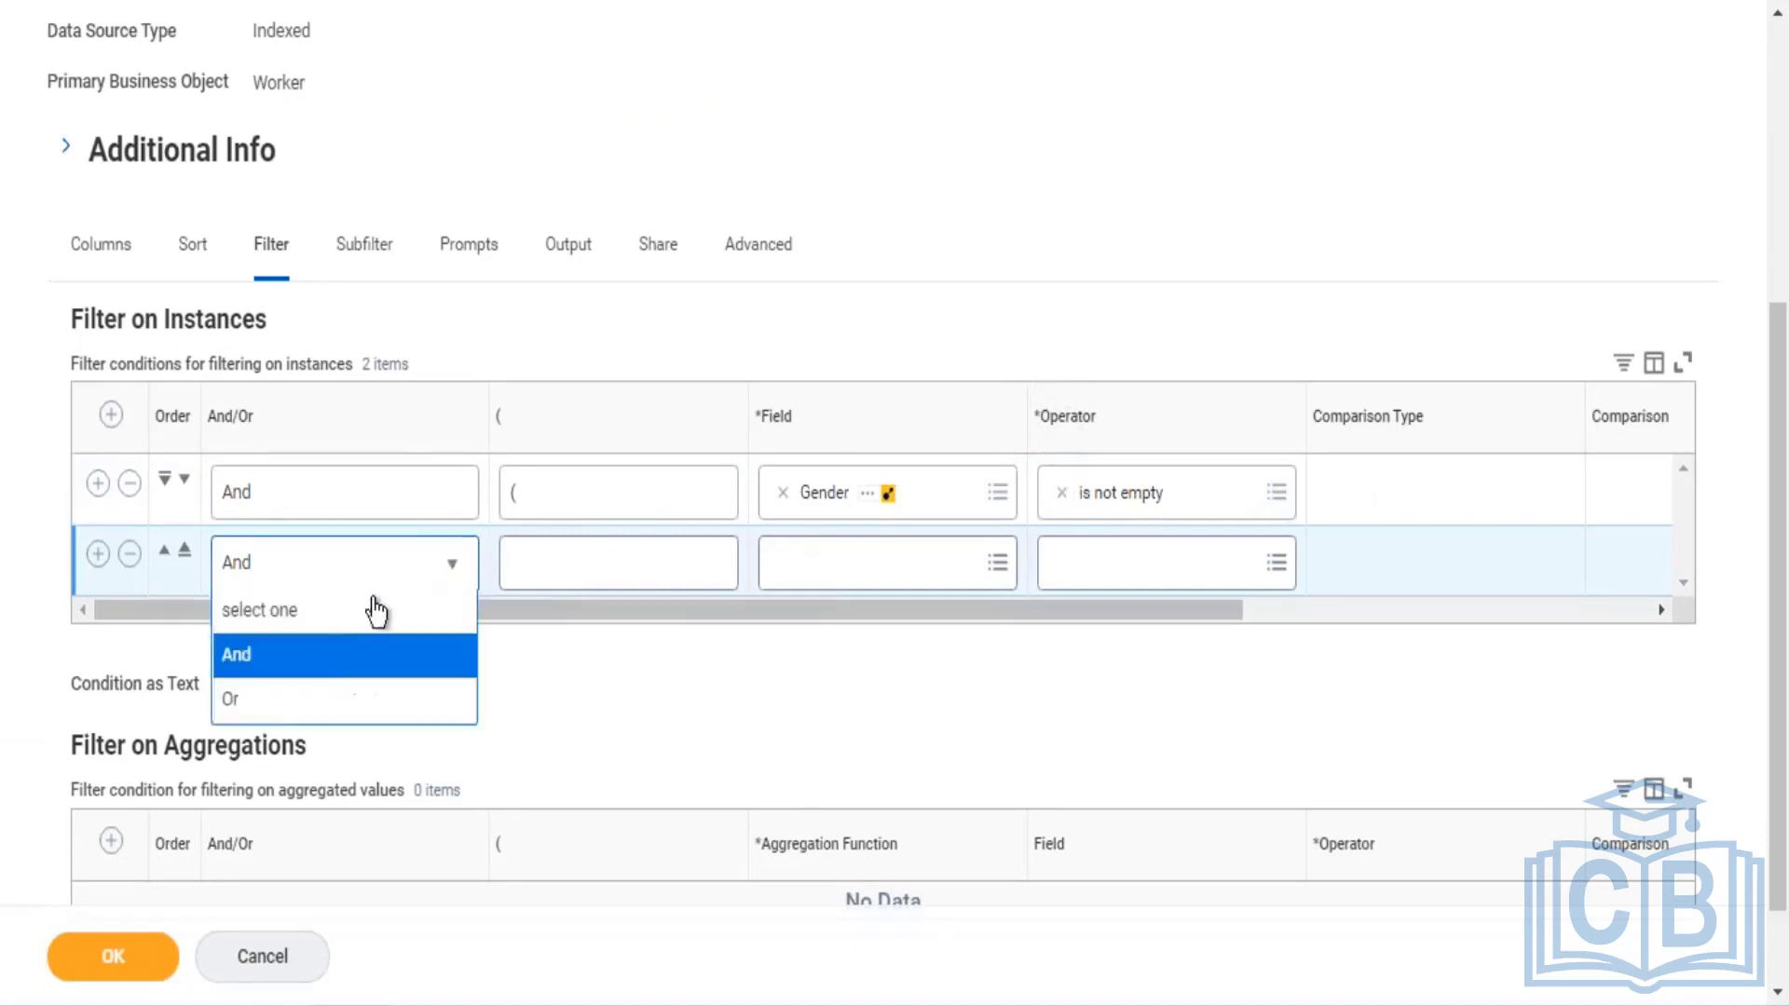
pyautogui.click(257, 699)
pyautogui.click(842, 587)
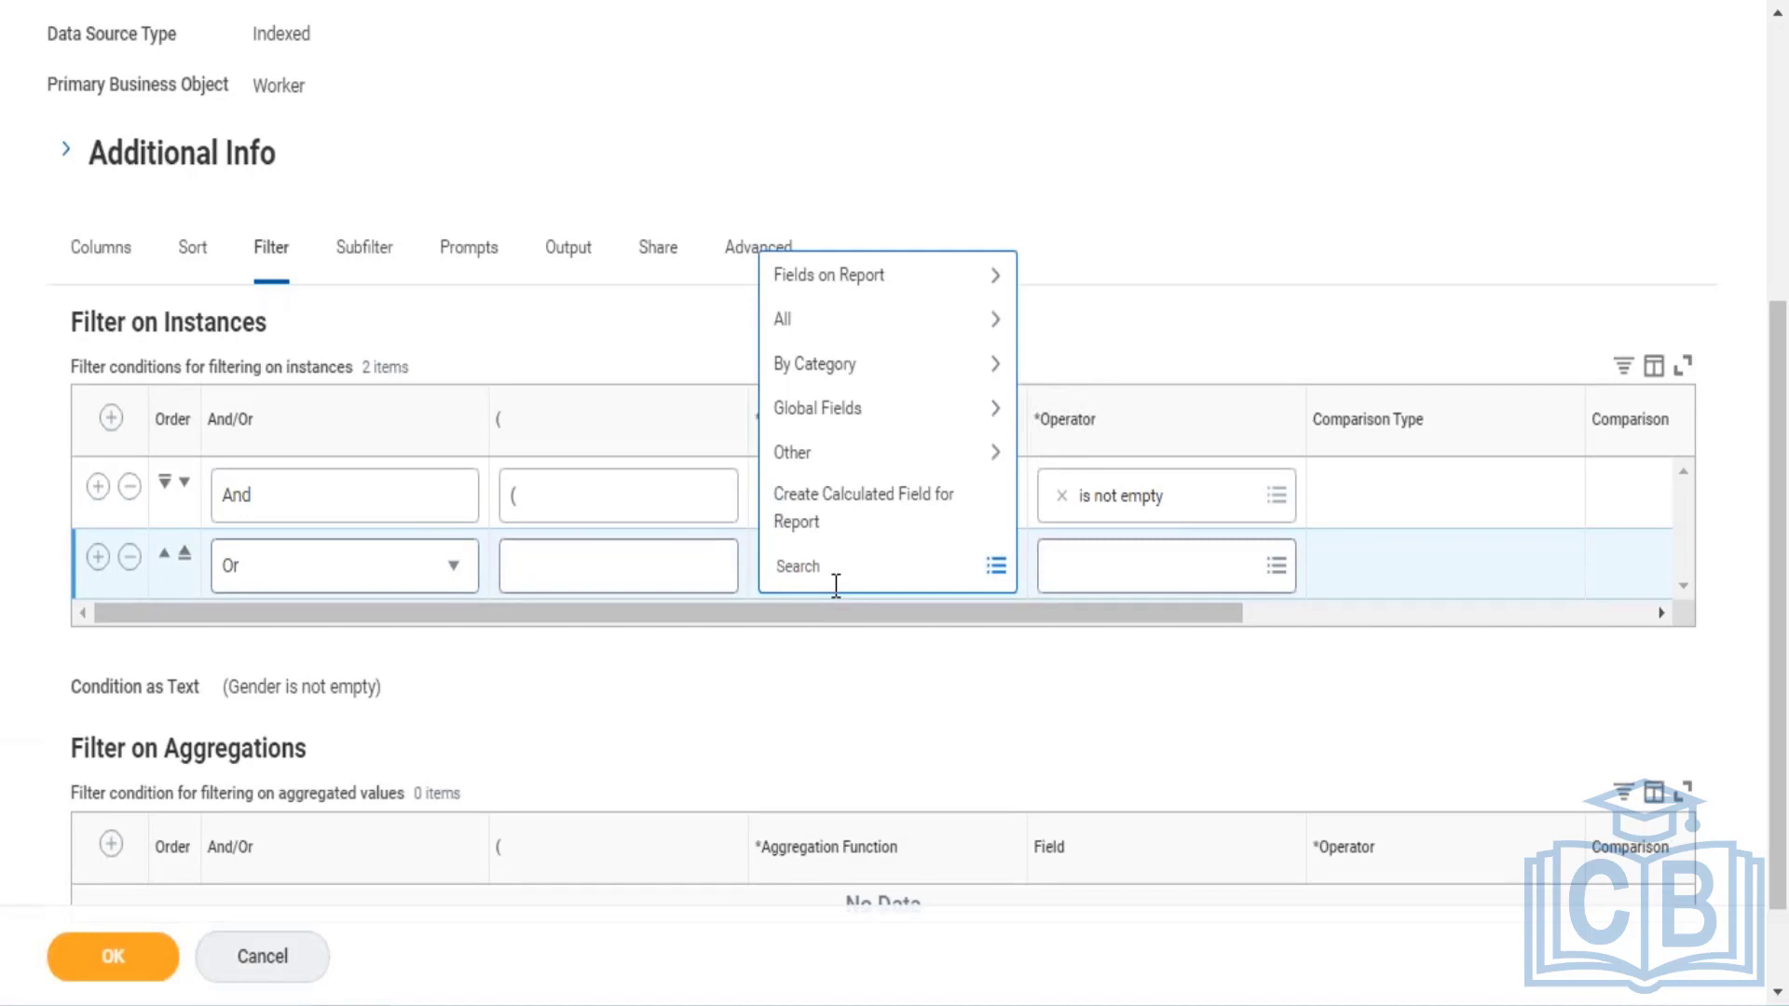
pyautogui.write('age')
pyautogui.press('Return')
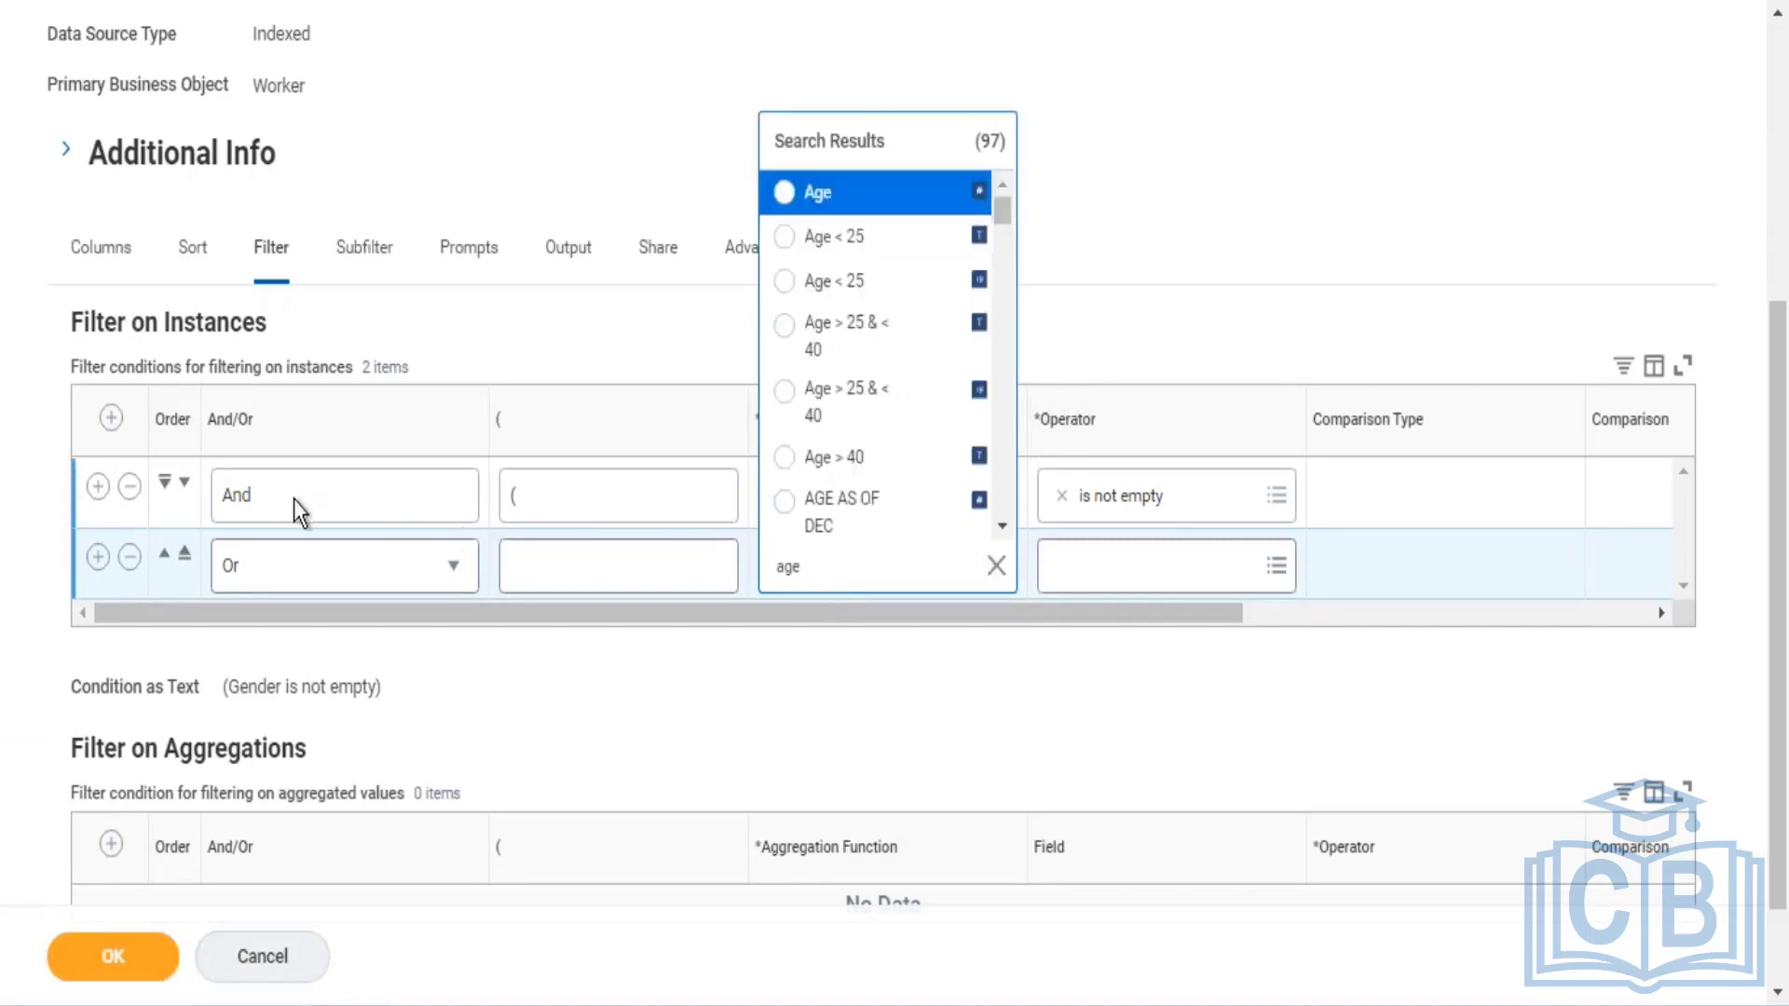
pyautogui.click(787, 193)
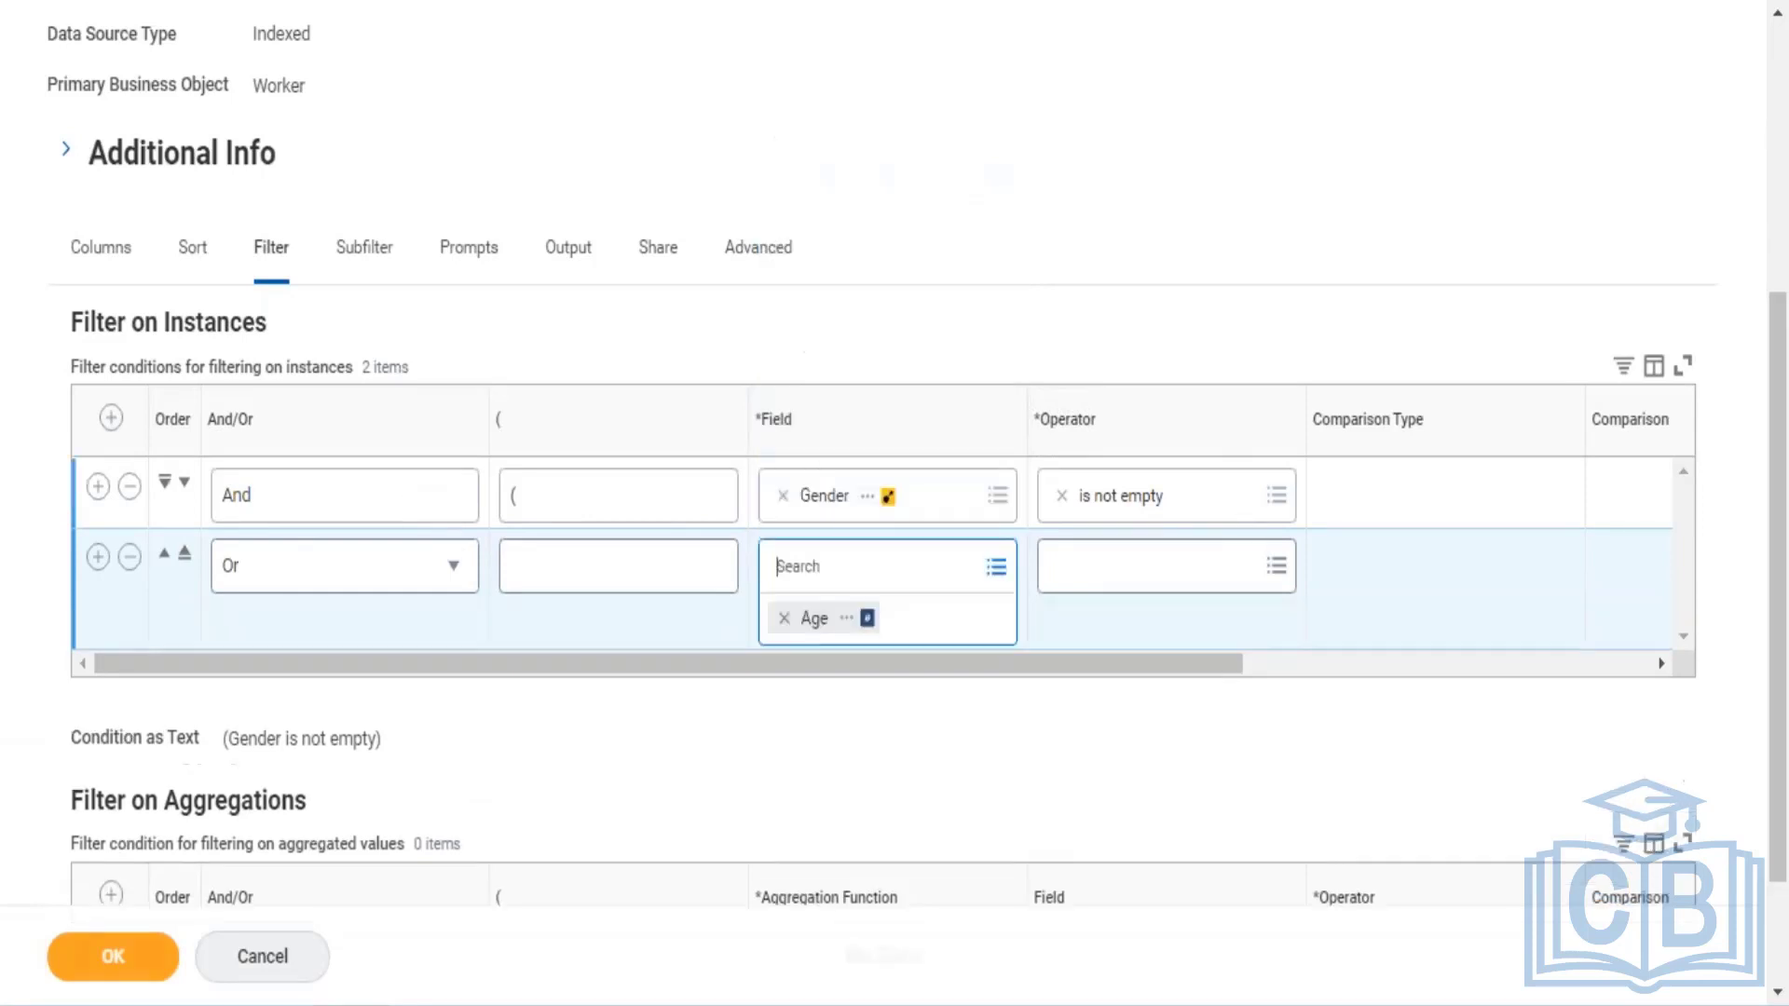
# Set the Age condition's operator to greater than with a comparison value of 60
pyautogui.click(1276, 566)
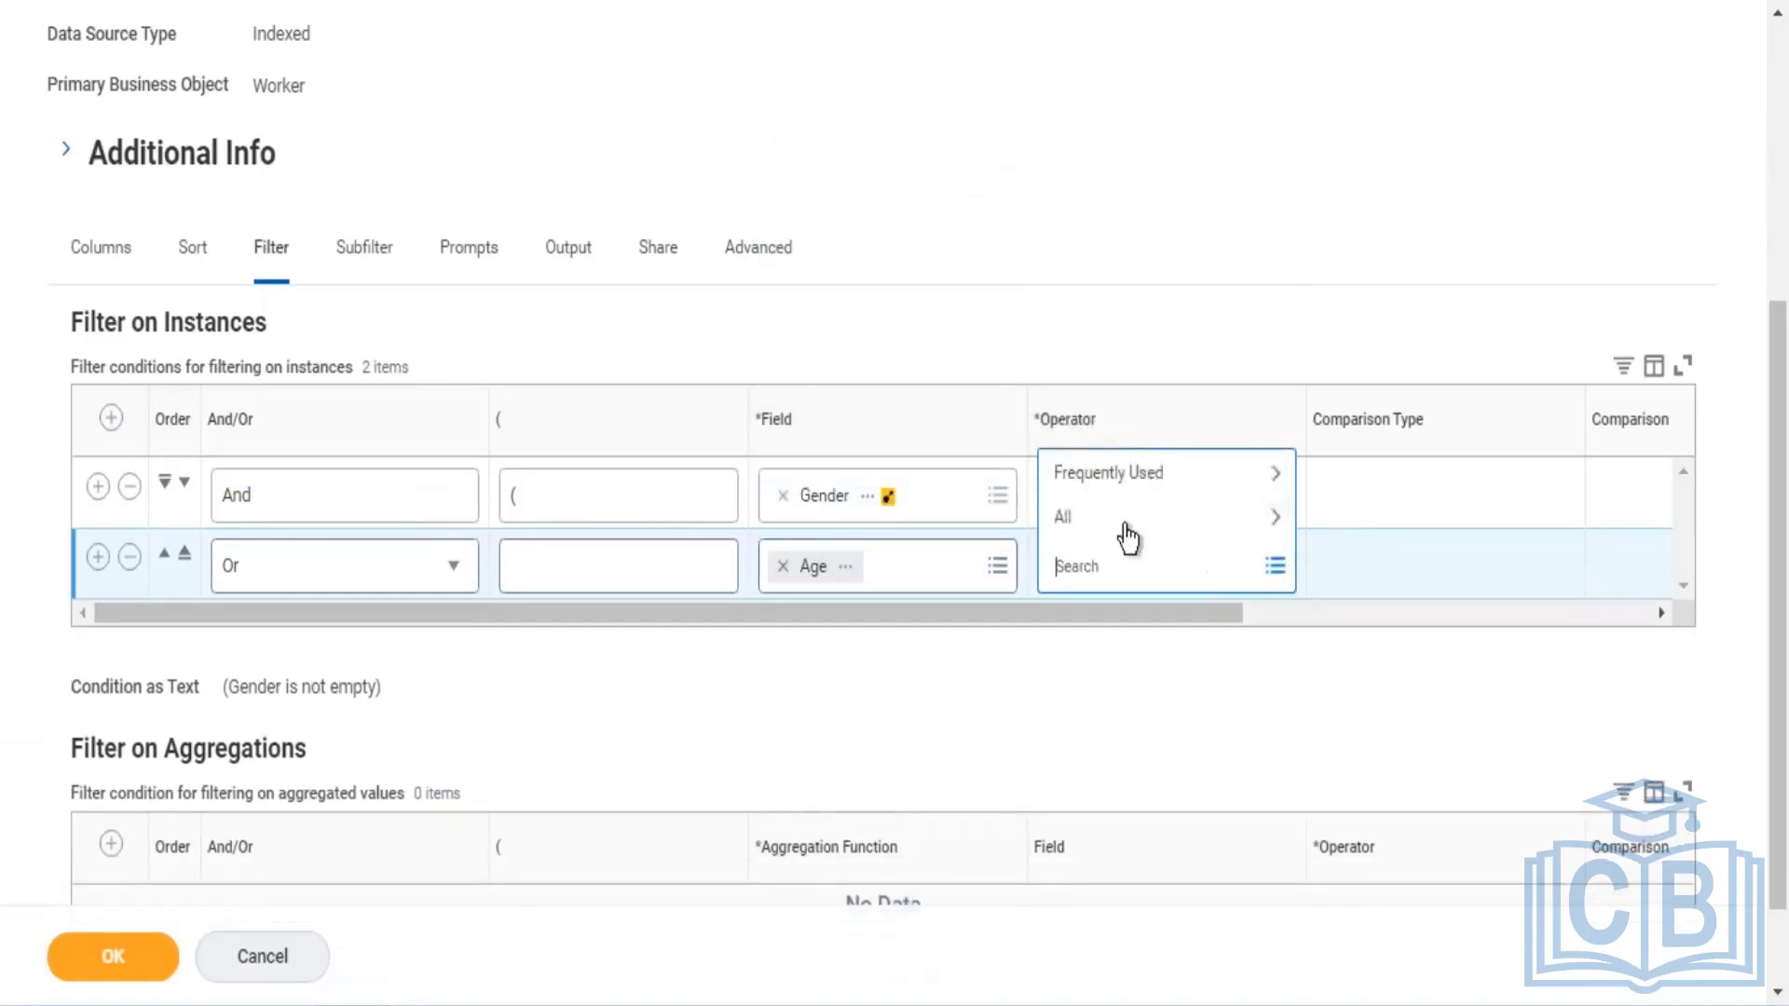
pyautogui.click(1127, 530)
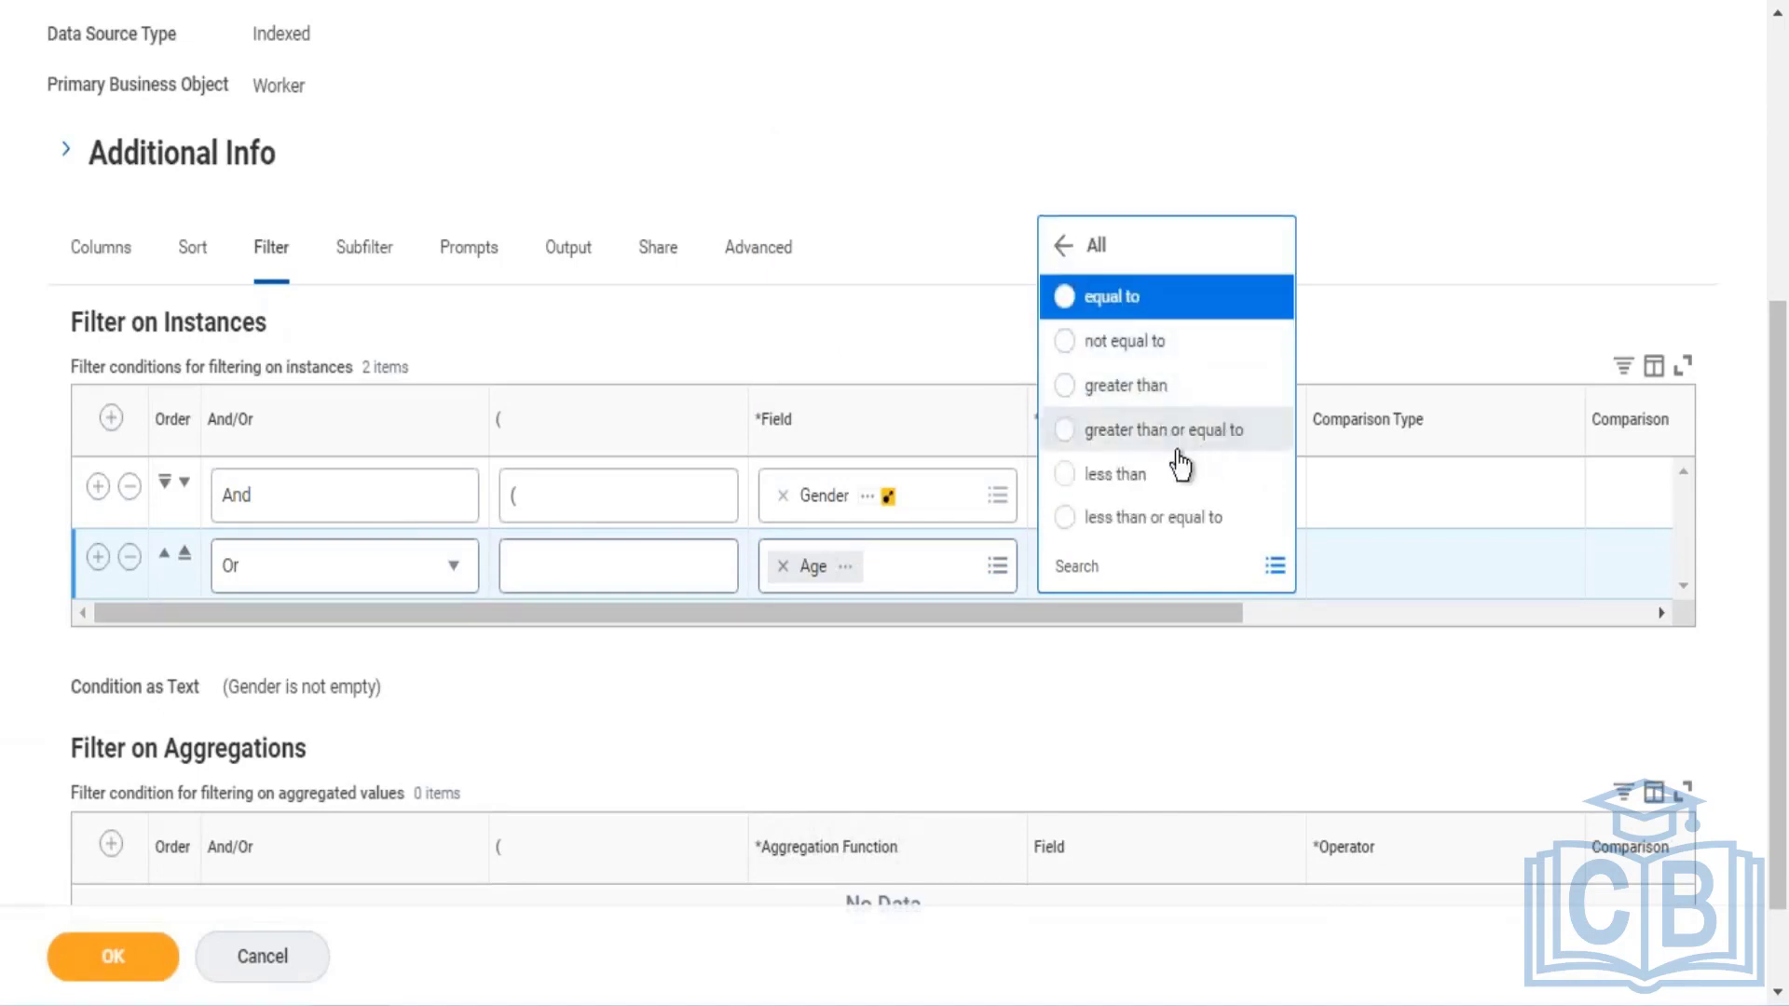
pyautogui.click(1155, 388)
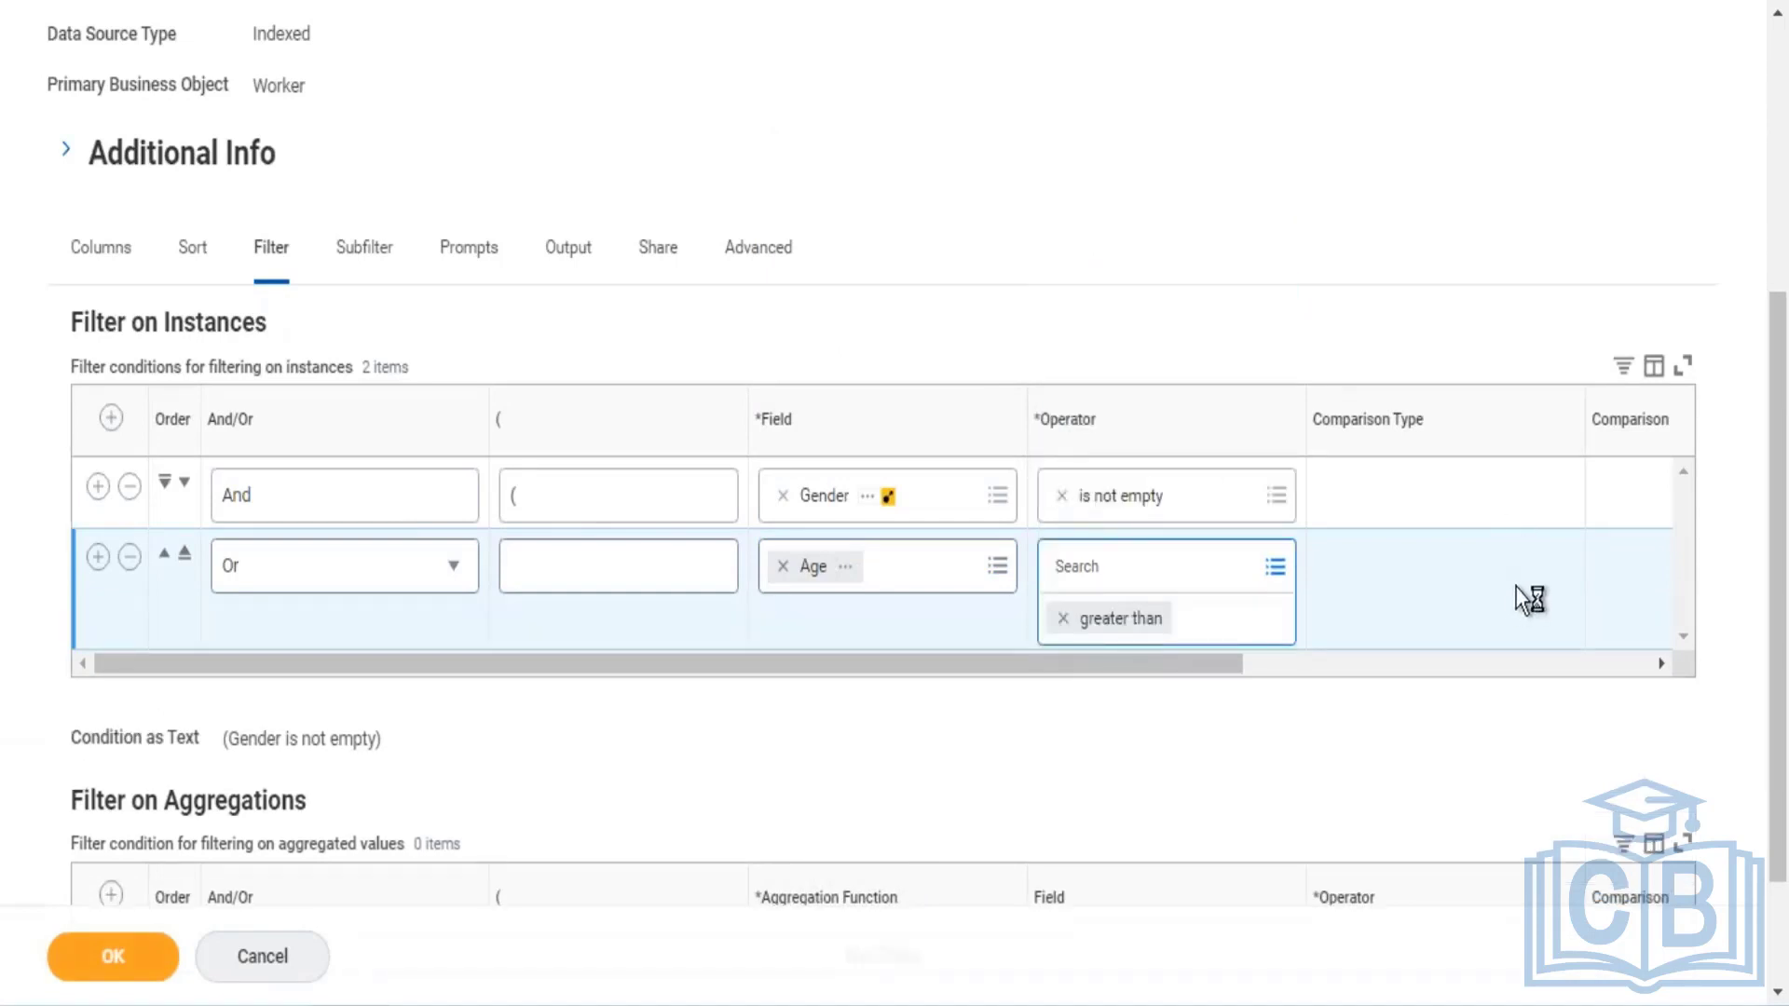
pyautogui.moveTo(1141, 671); pyautogui.dragTo(1478, 684)
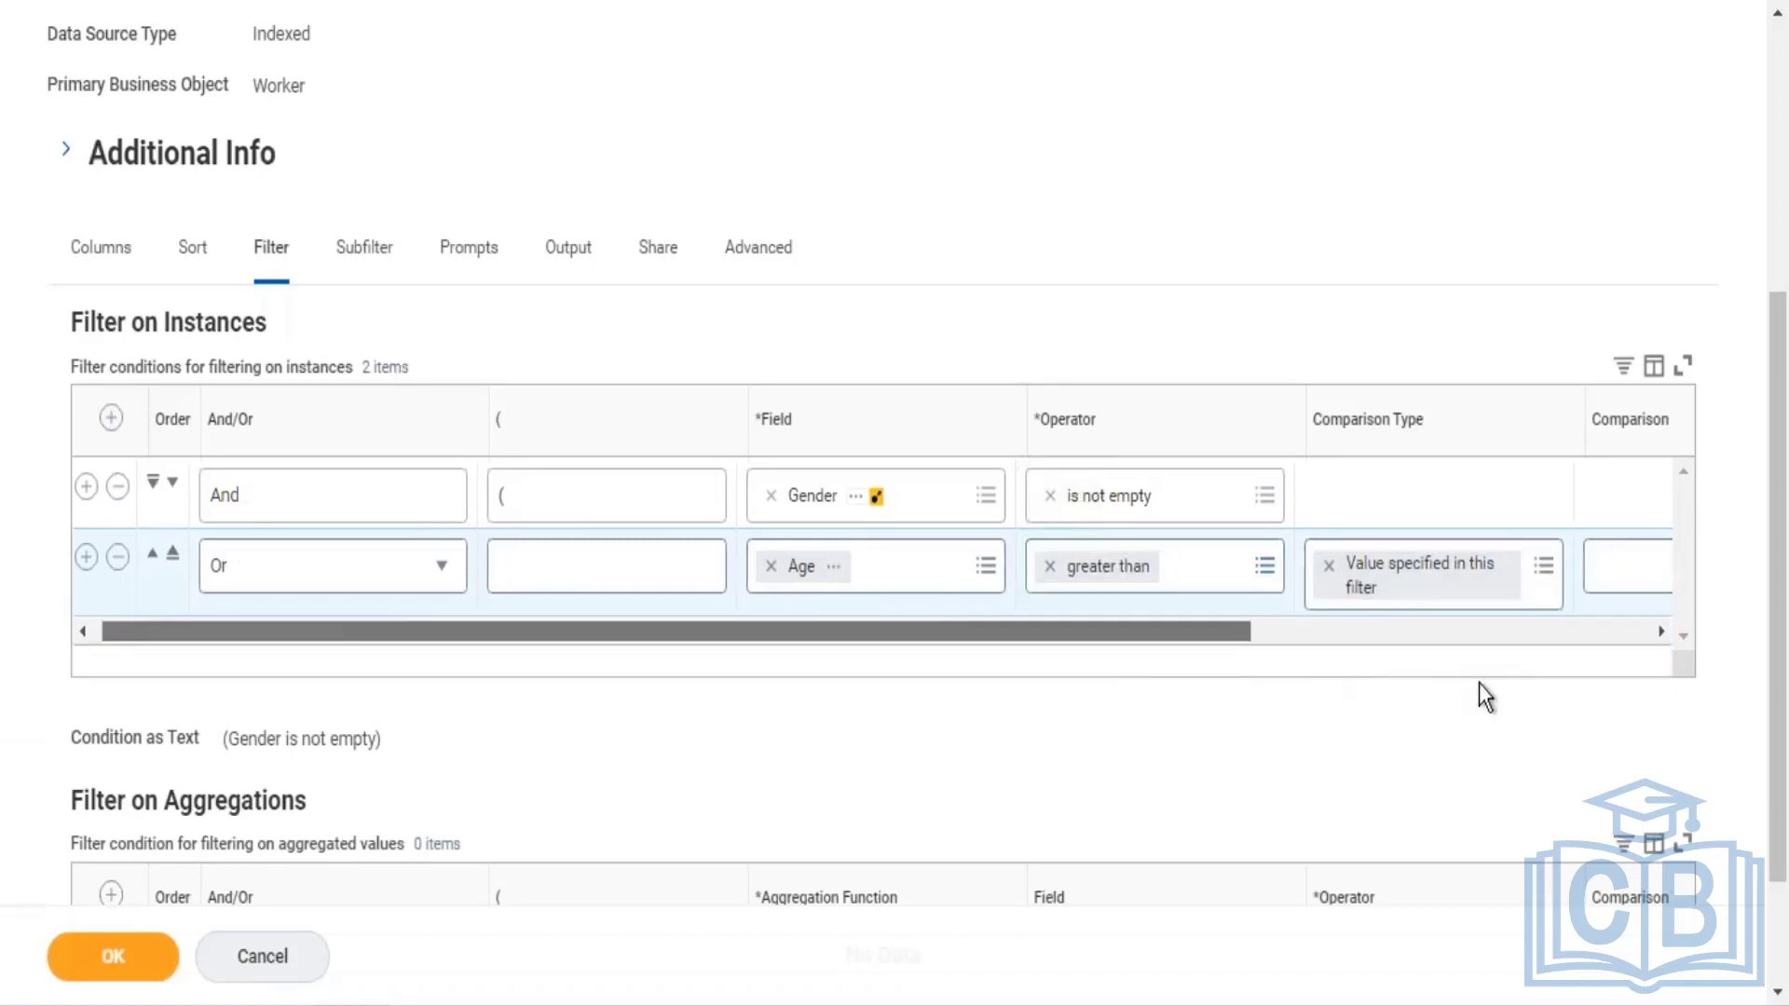
pyautogui.click(1390, 568)
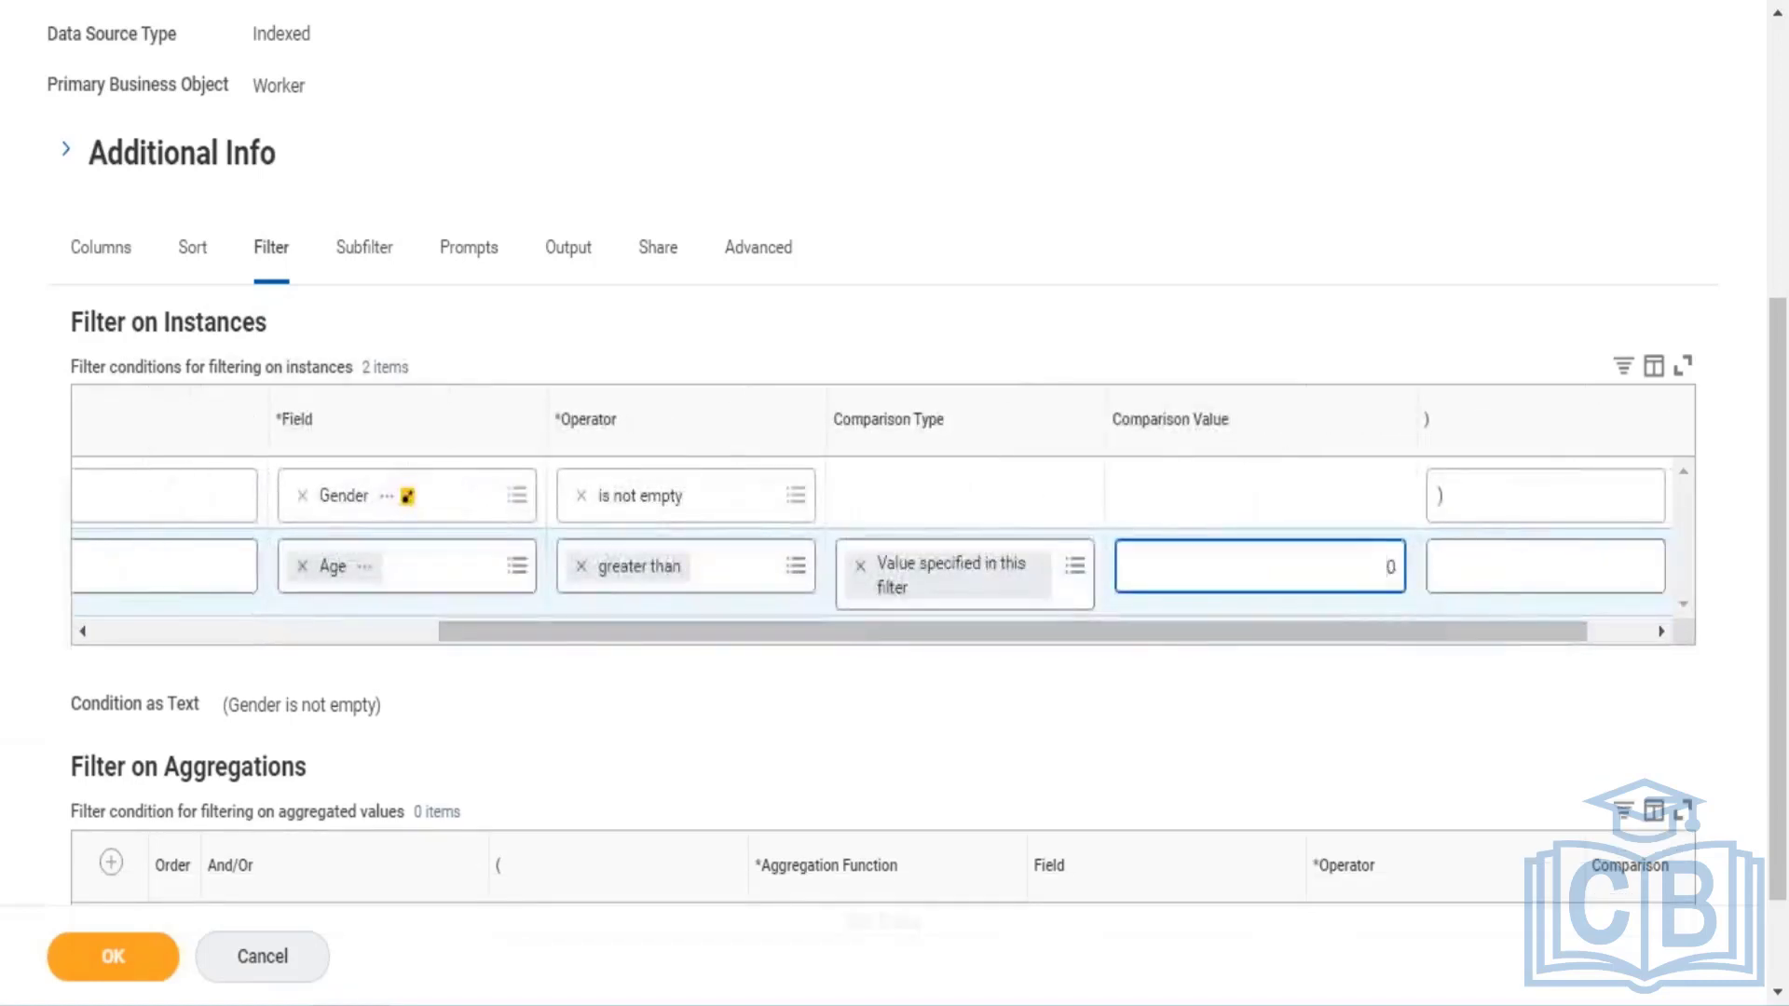
pyautogui.write('6')
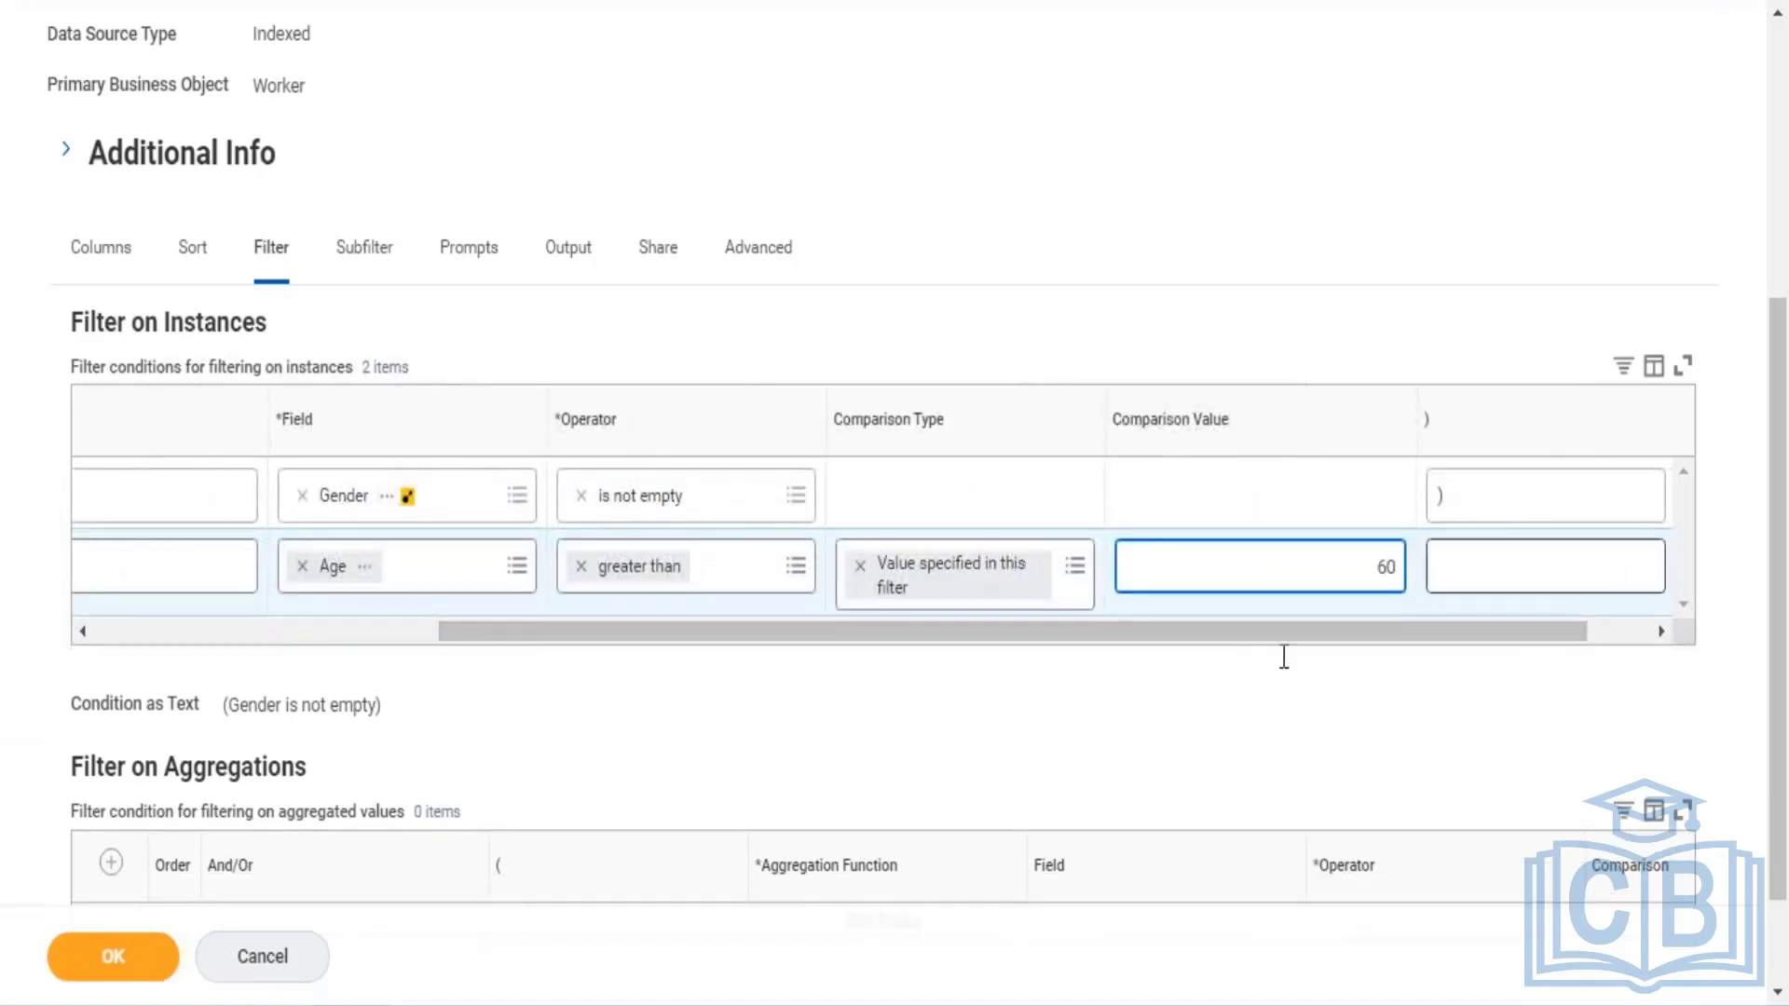
pyautogui.moveTo(1248, 634); pyautogui.dragTo(844, 668)
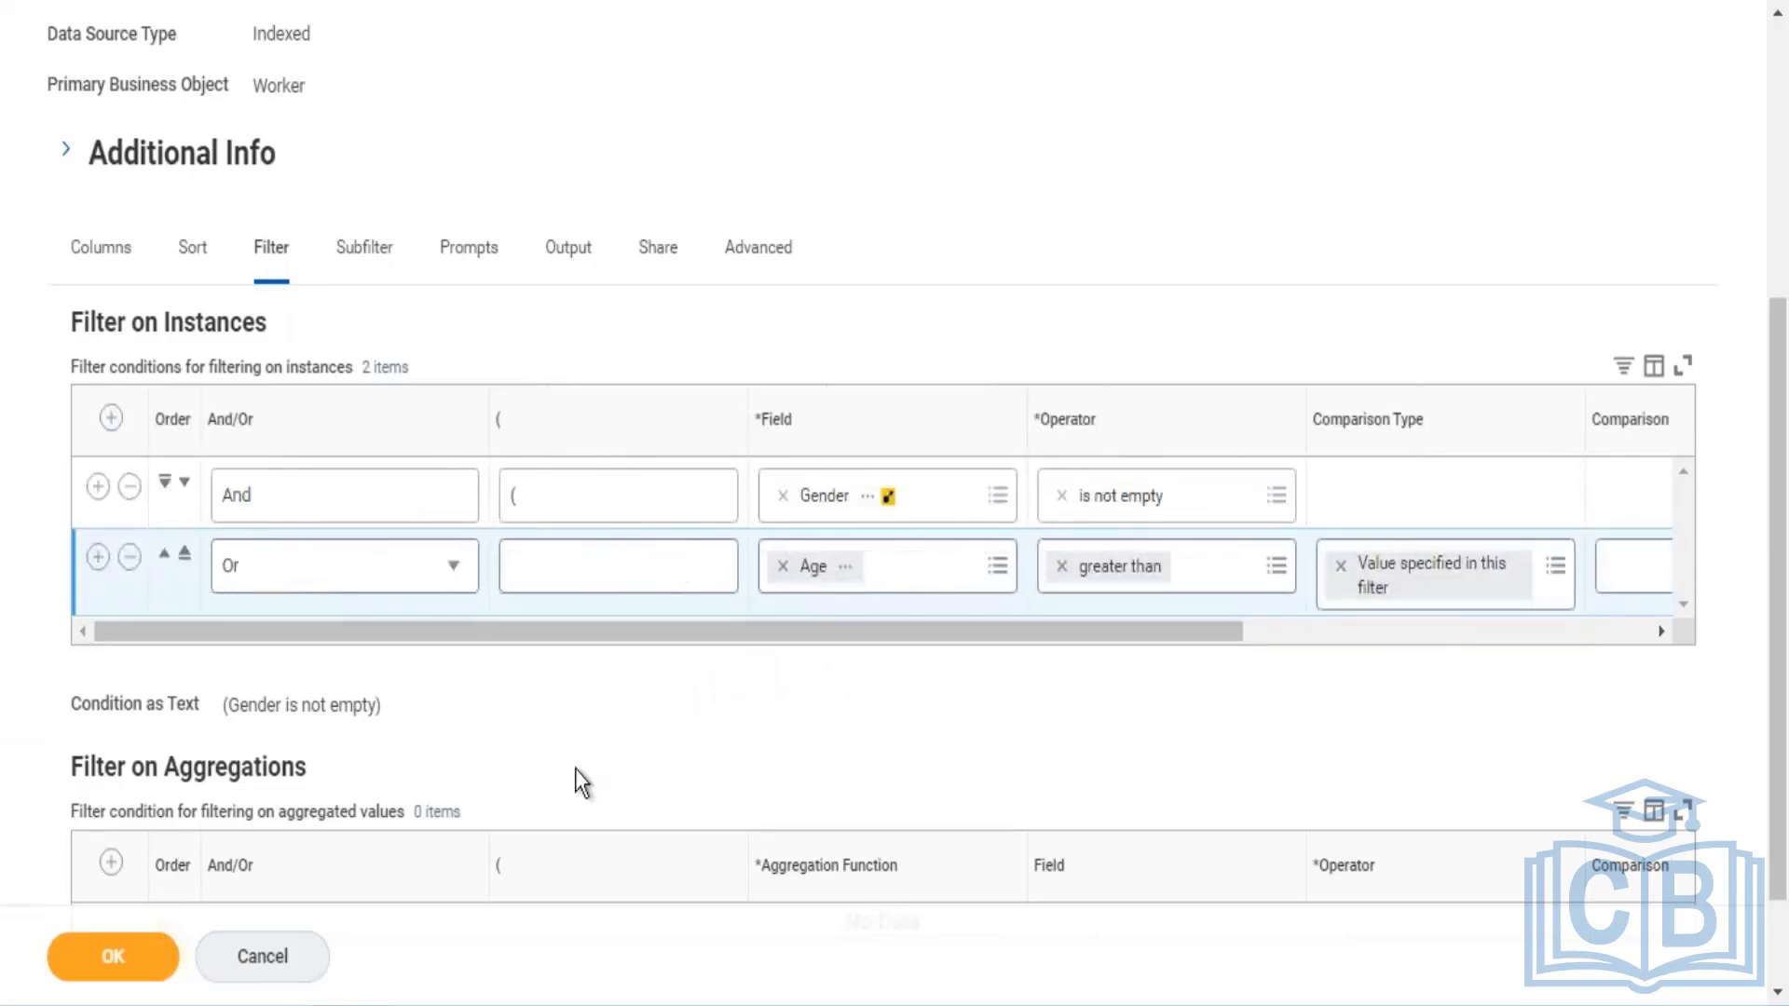
# Save the edited report definition, run Gender Metrics Copy 3 and check its item count
pyautogui.click(109, 961)
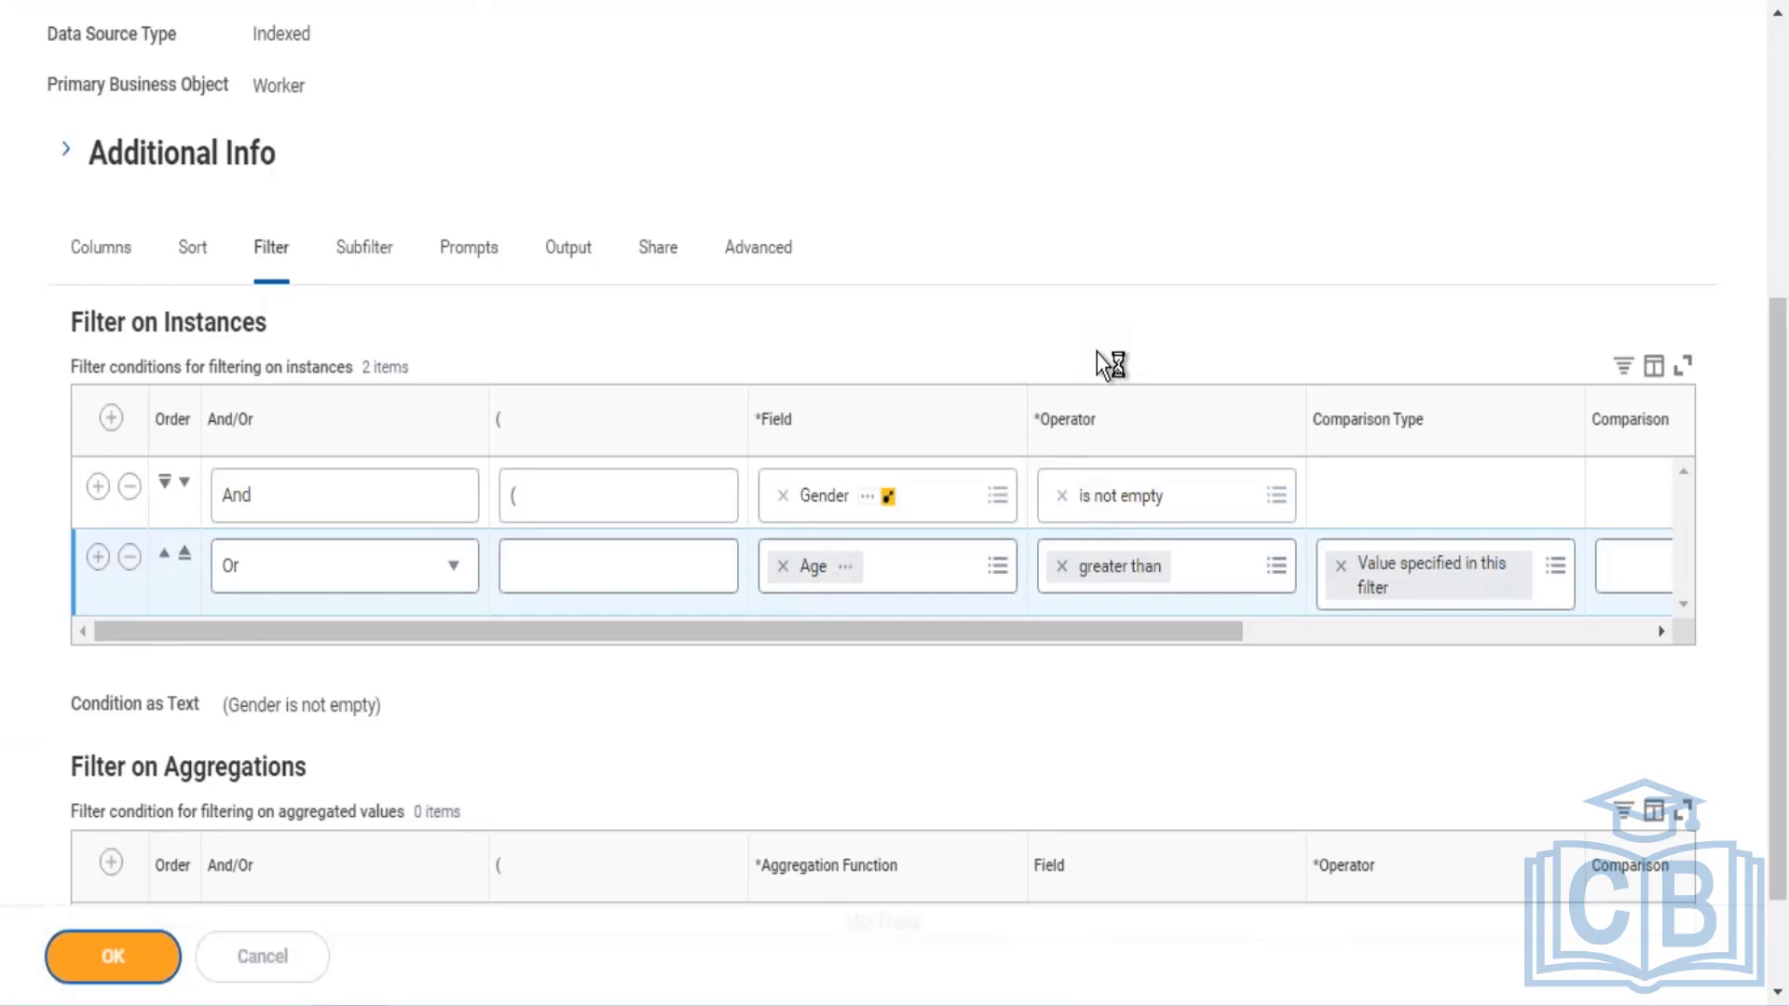
pyautogui.click(129, 945)
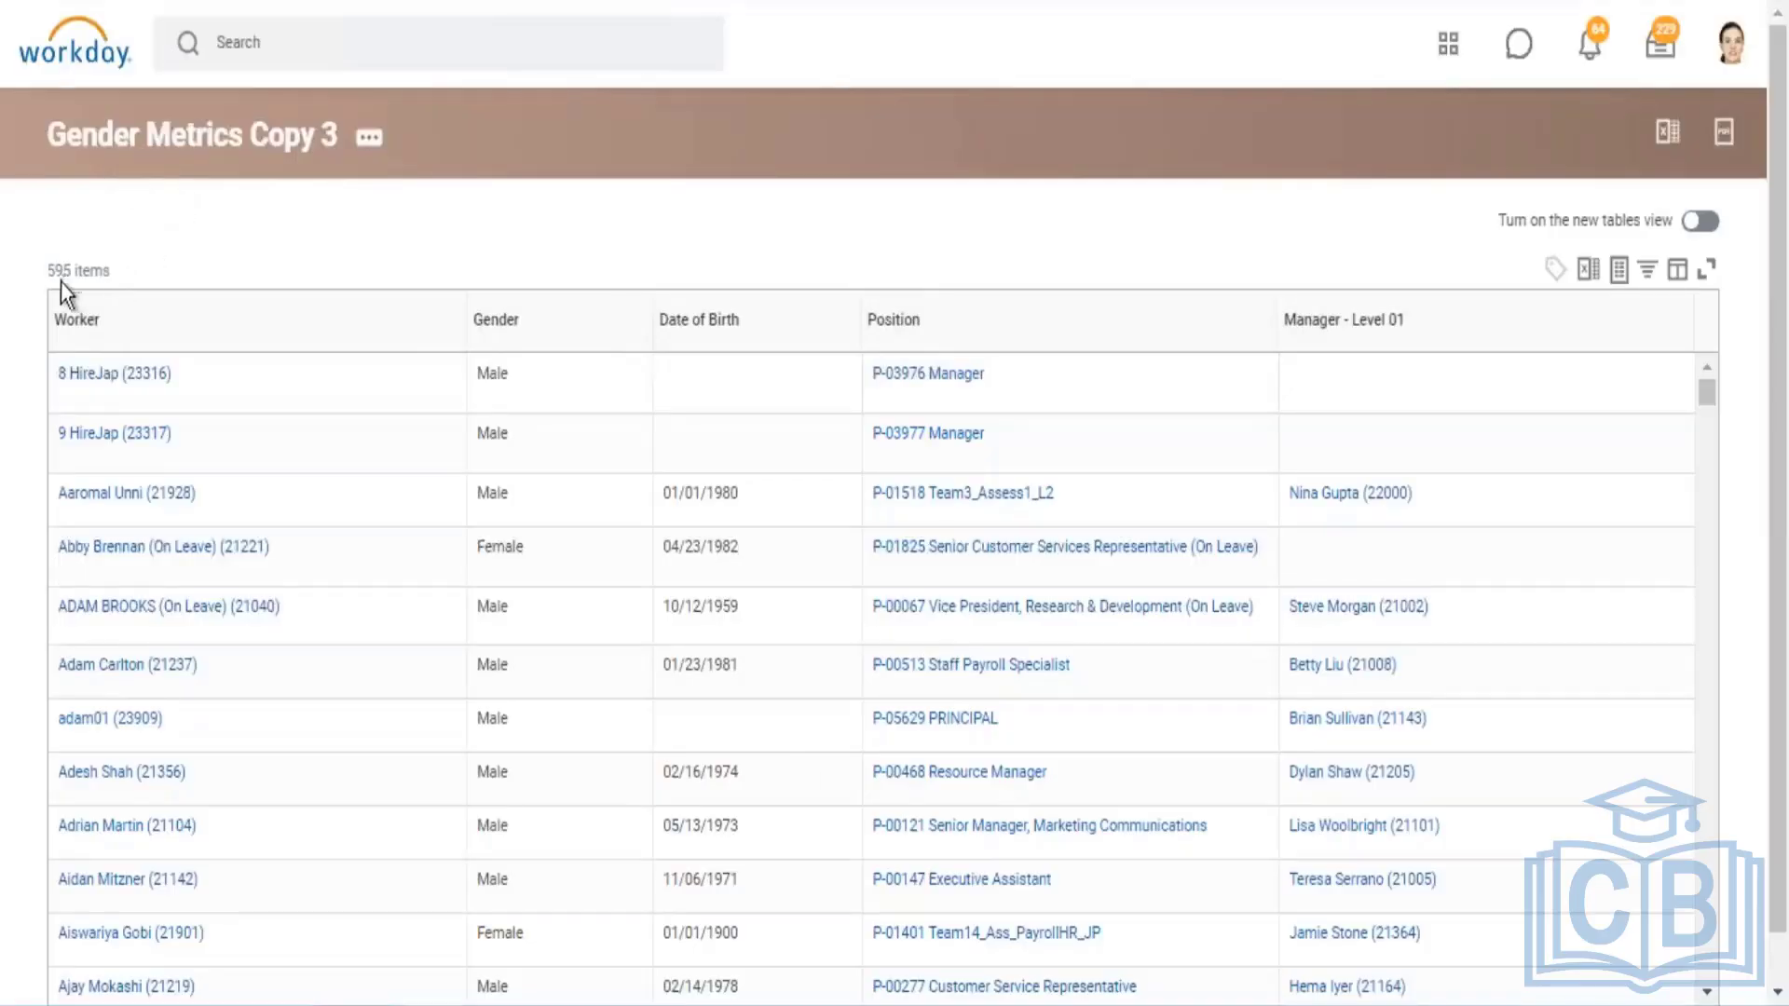
pyautogui.moveTo(58, 271); pyautogui.dragTo(108, 272)
# Test Gender Metrics Copy 3 and run it in full to compare the item counts of both outputs
pyautogui.click(368, 138)
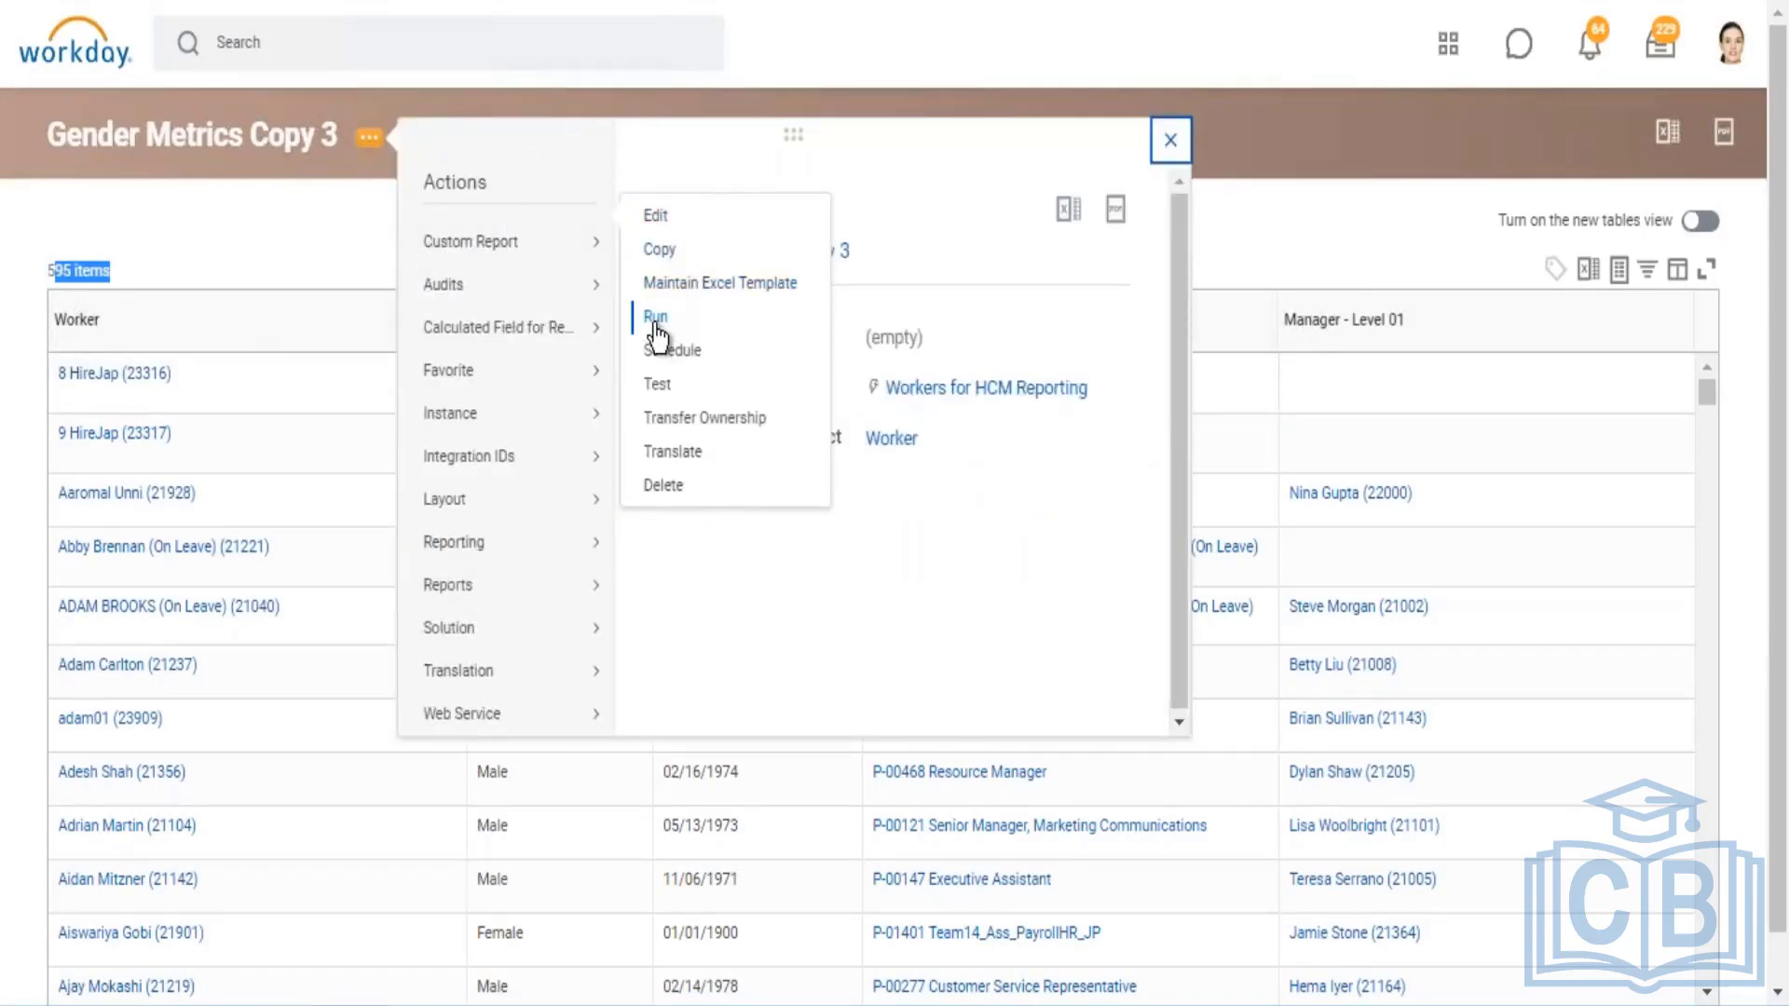
pyautogui.click(658, 390)
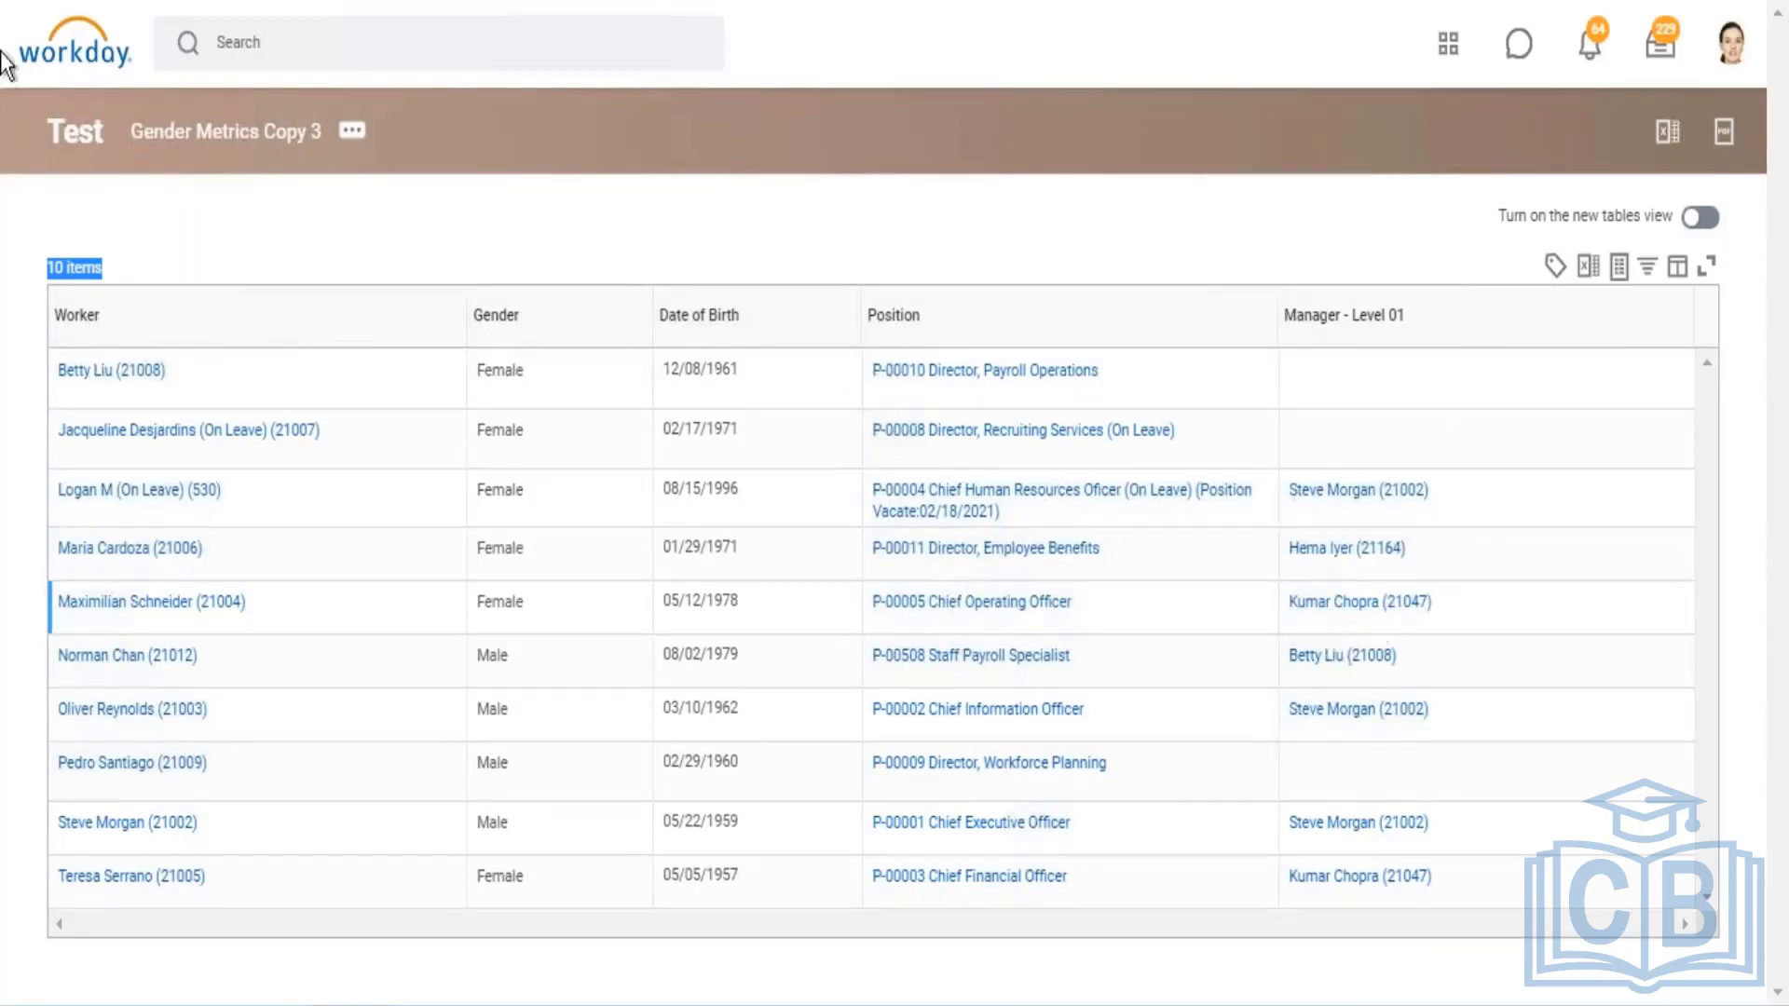
pyautogui.click(360, 139)
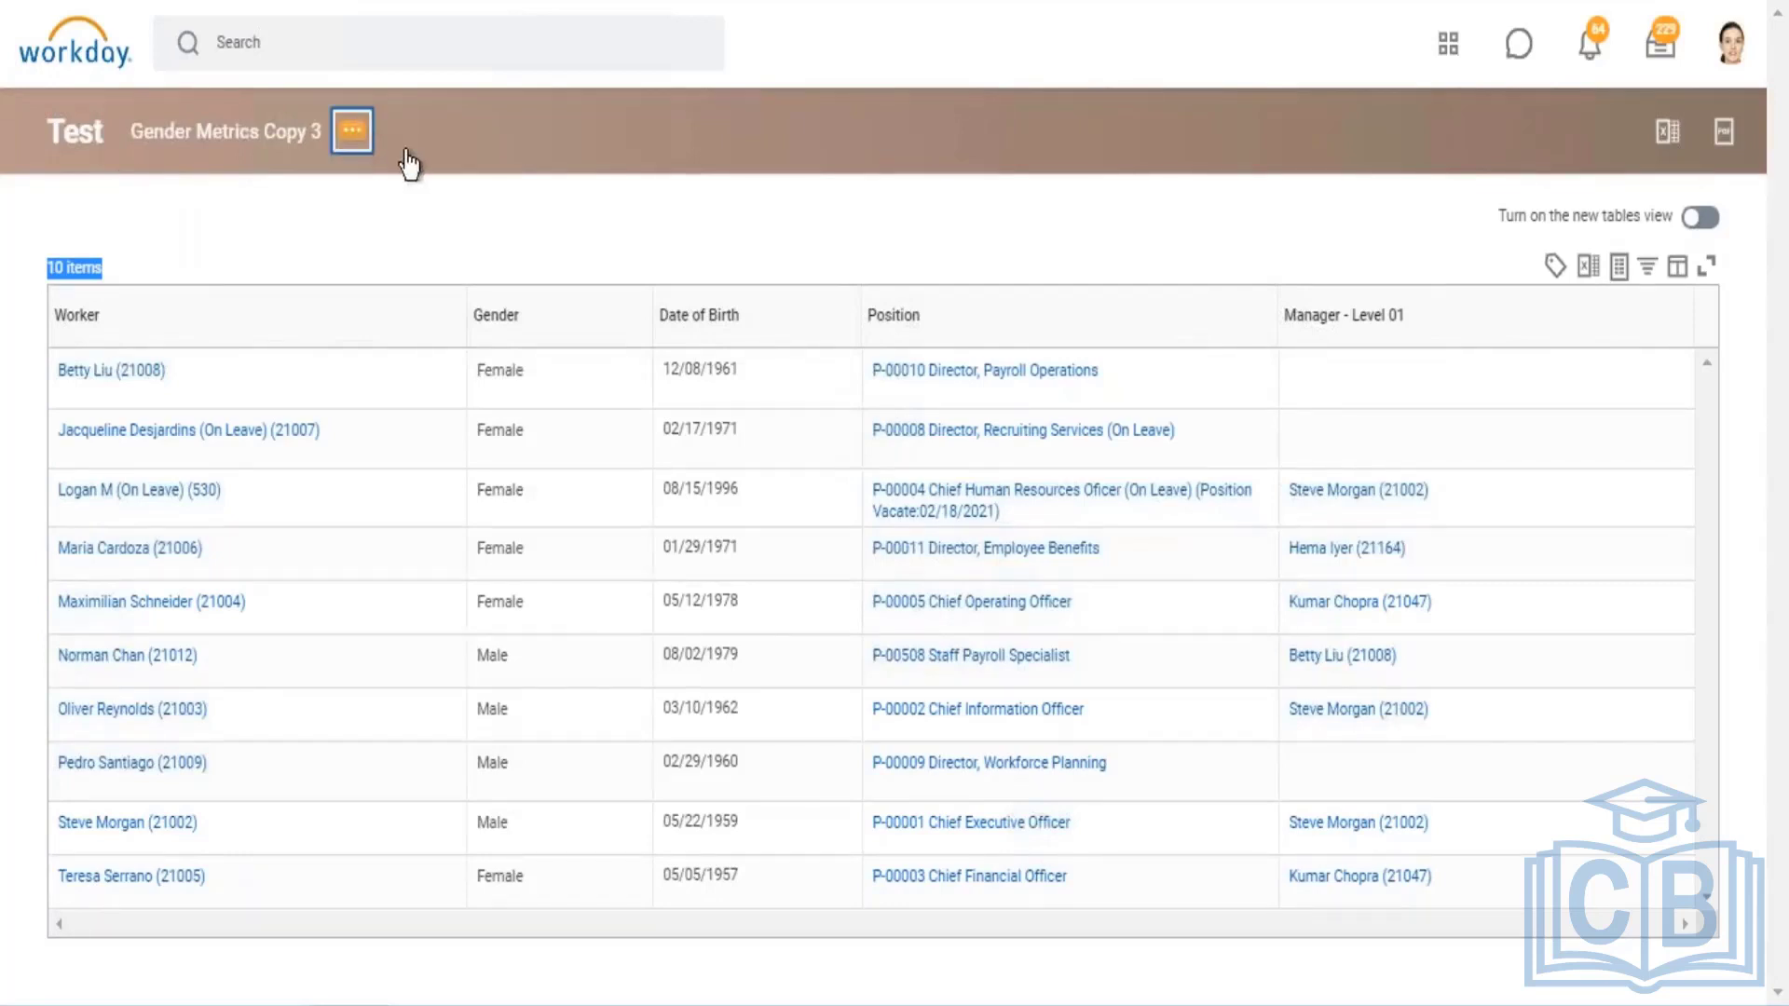
pyautogui.moveTo(547, 240)
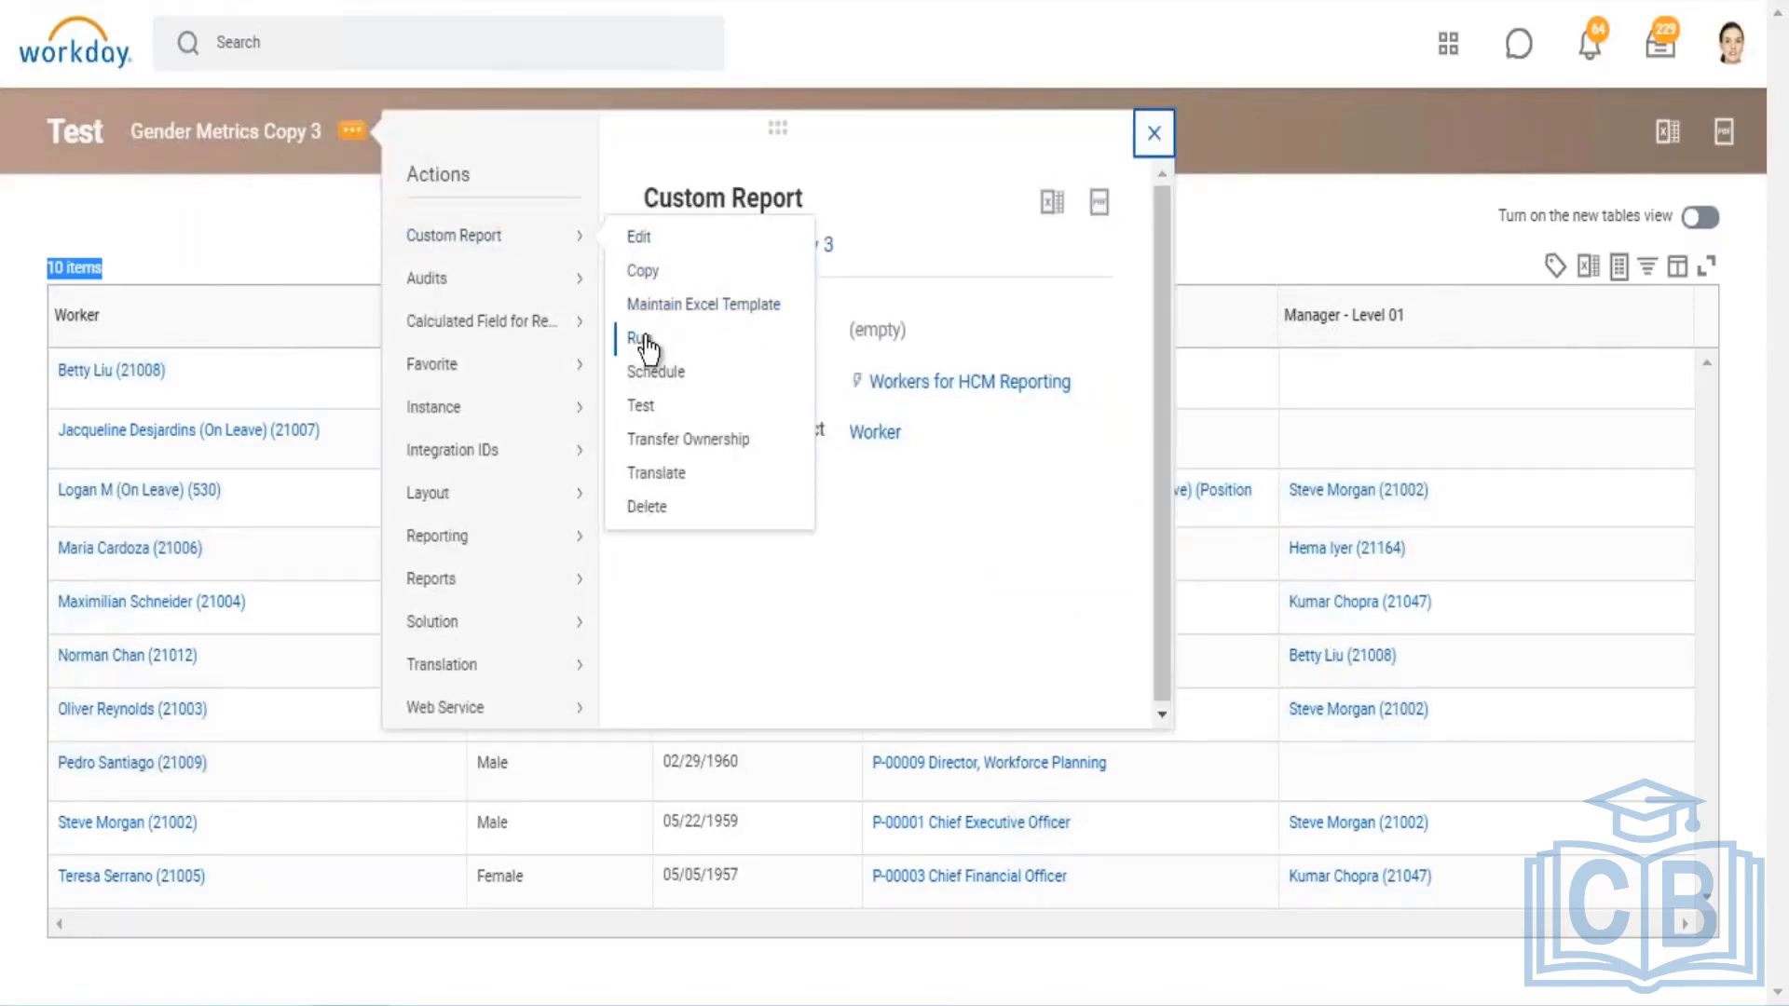
pyautogui.click(643, 341)
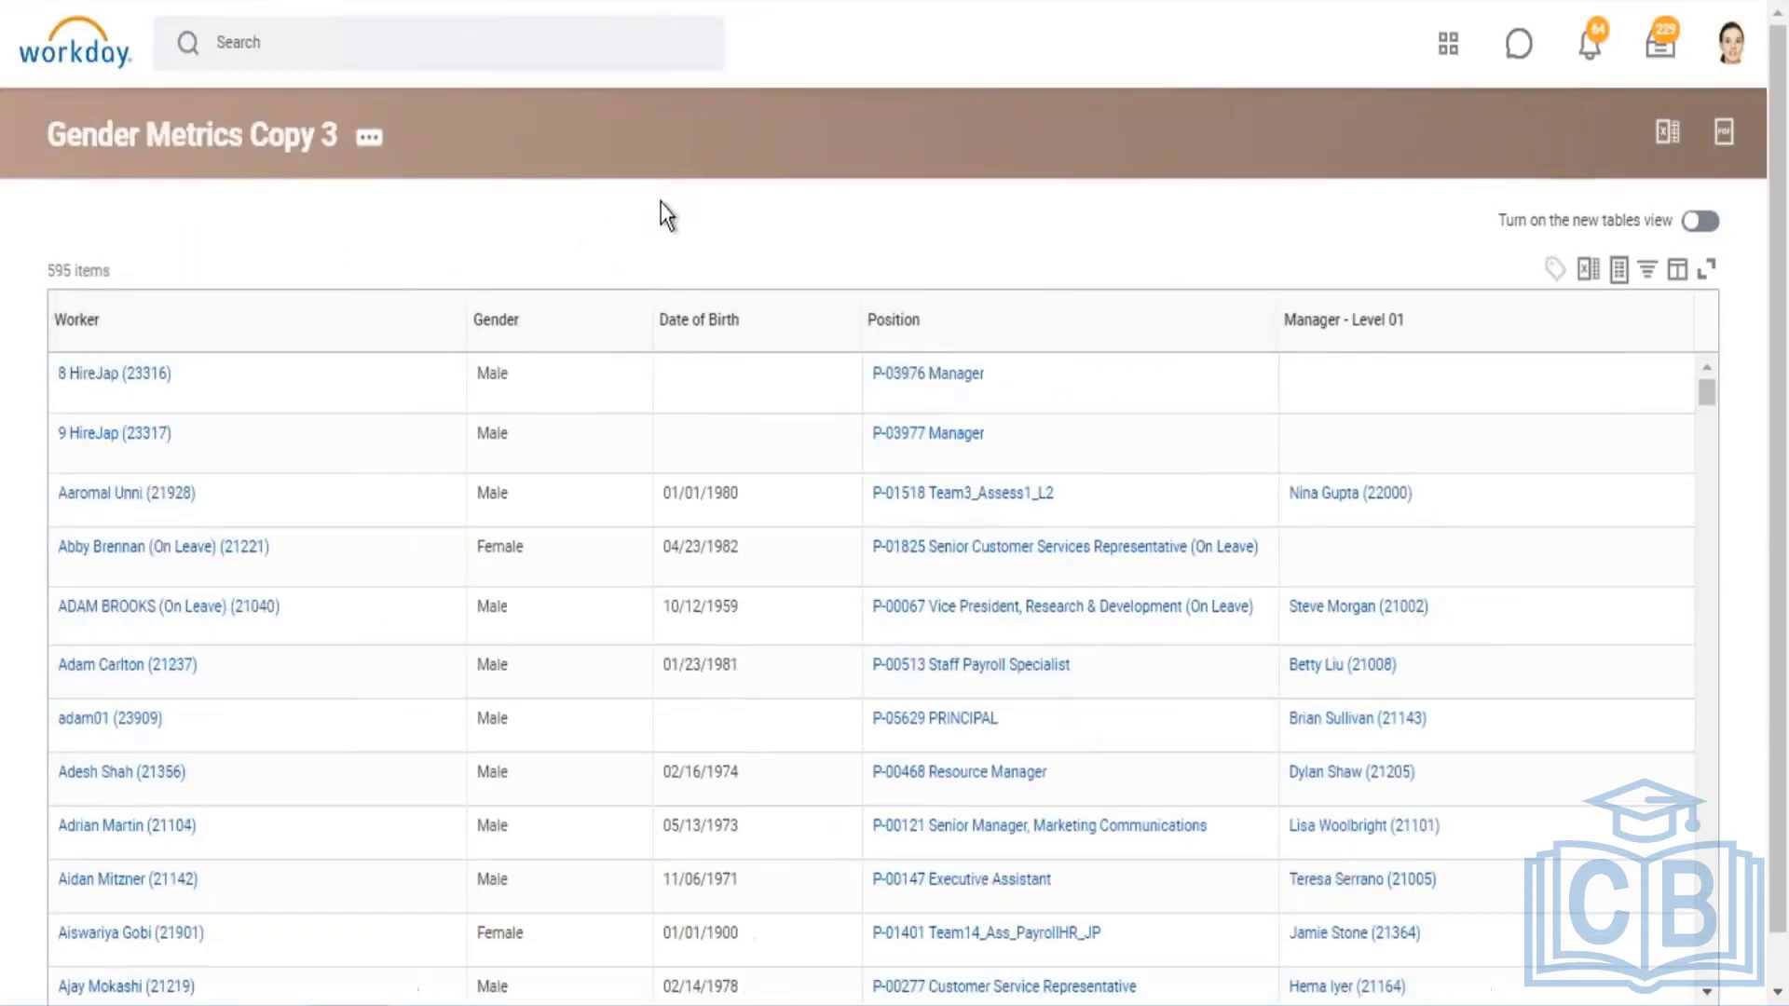
pyautogui.moveTo(47, 271); pyautogui.dragTo(137, 308)
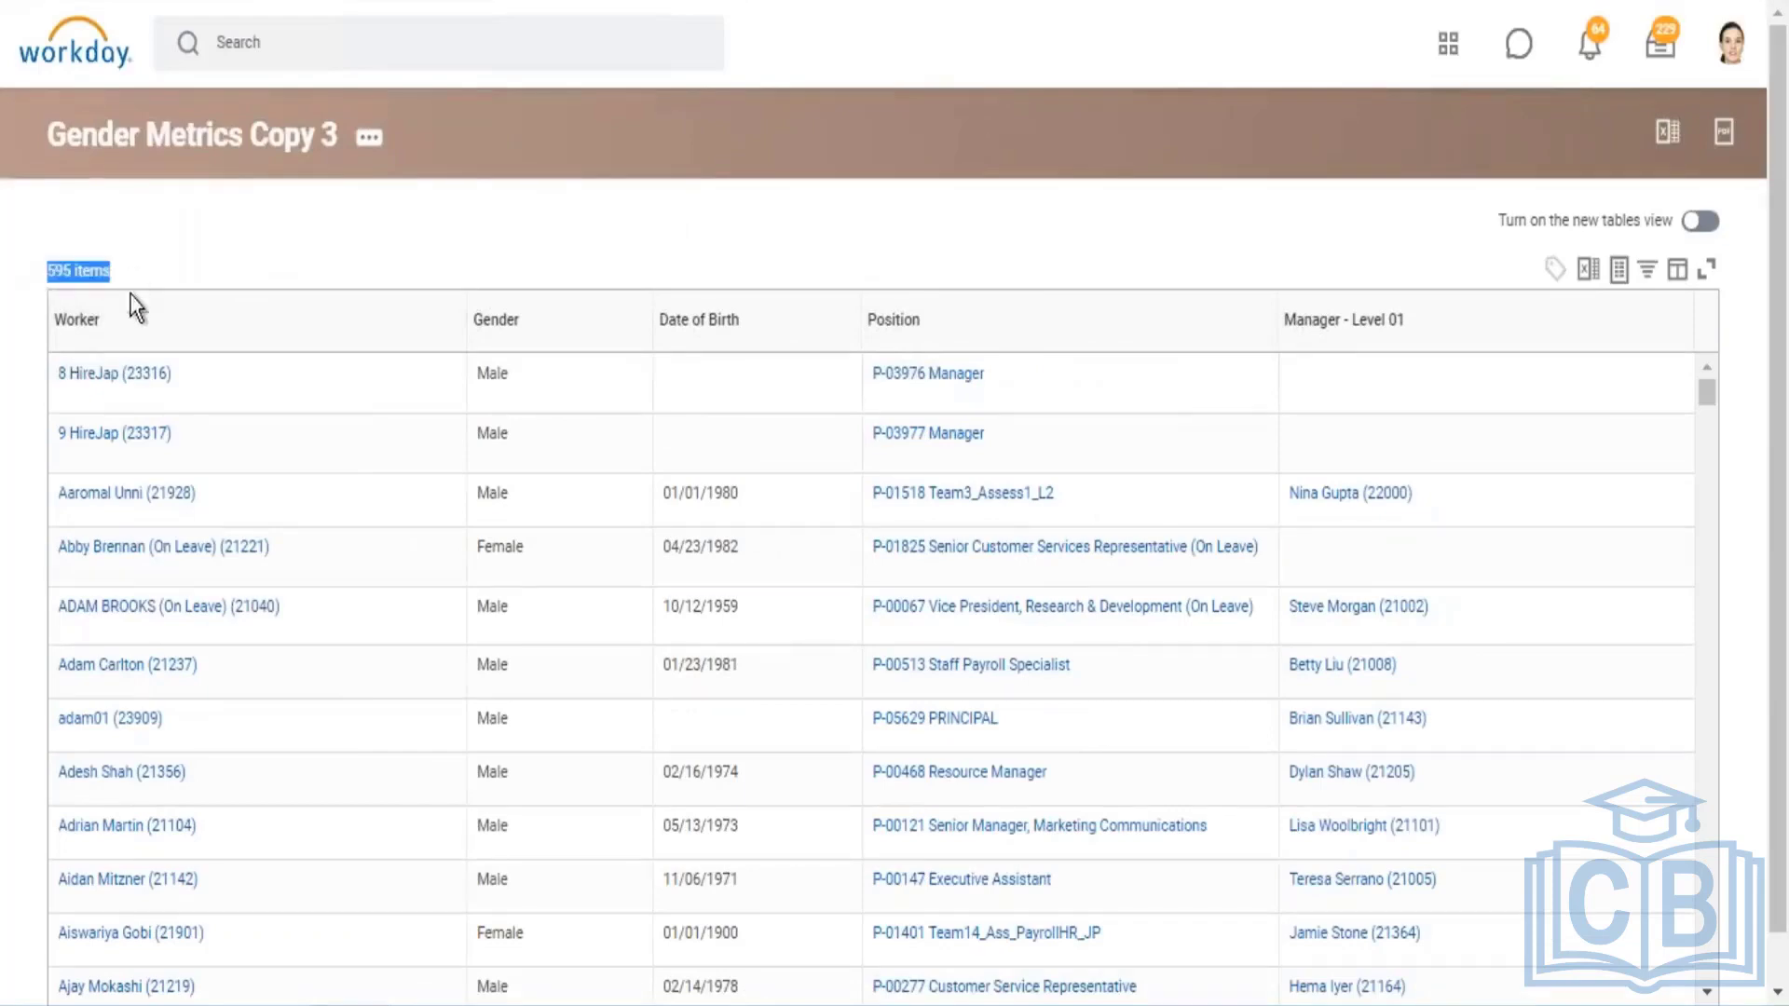